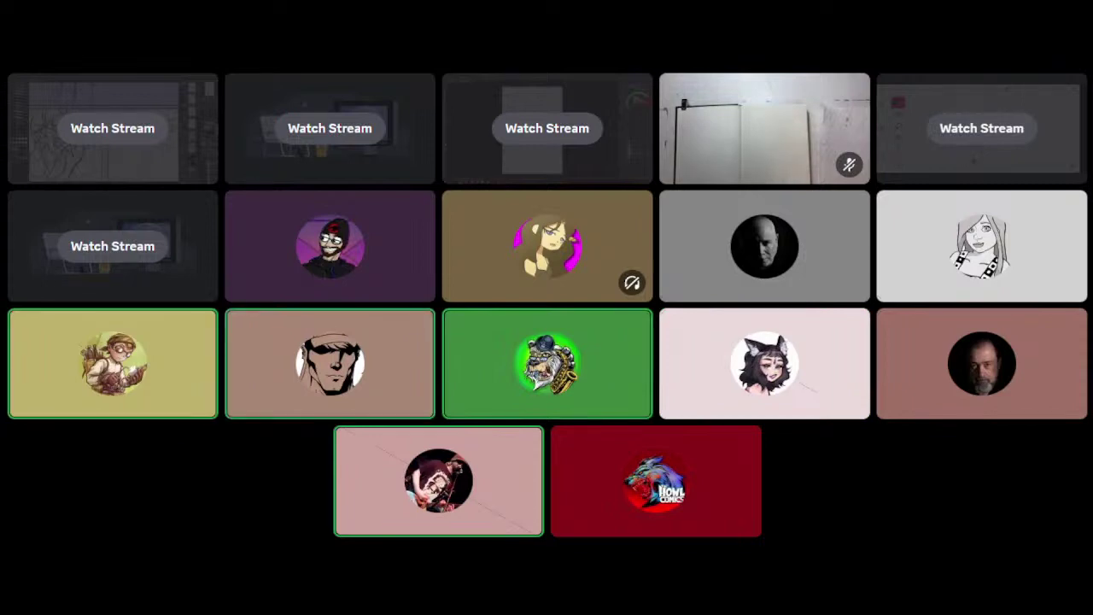
Start watching the first shared screen in the call and add the other four live streams for simultaneous viewing.
mouse_move(752, 414)
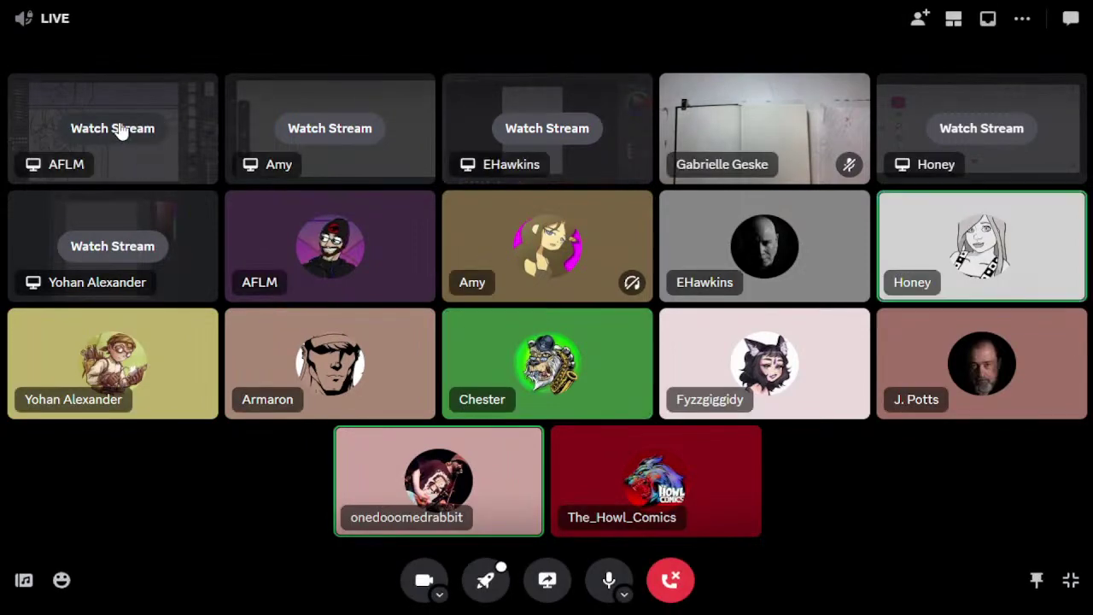
click(119, 128)
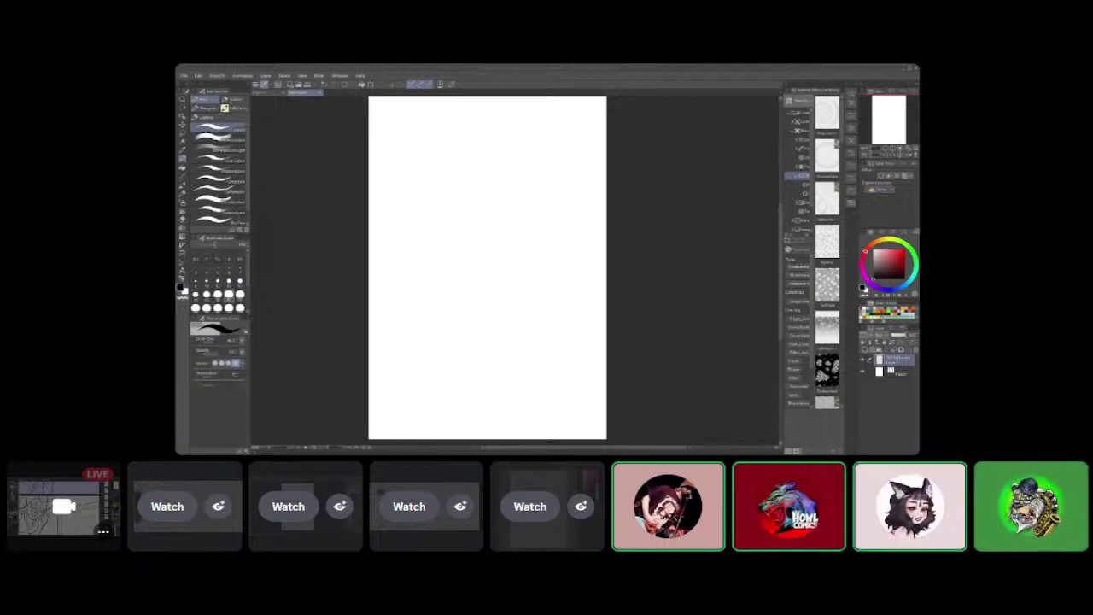
mouse_move(249, 489)
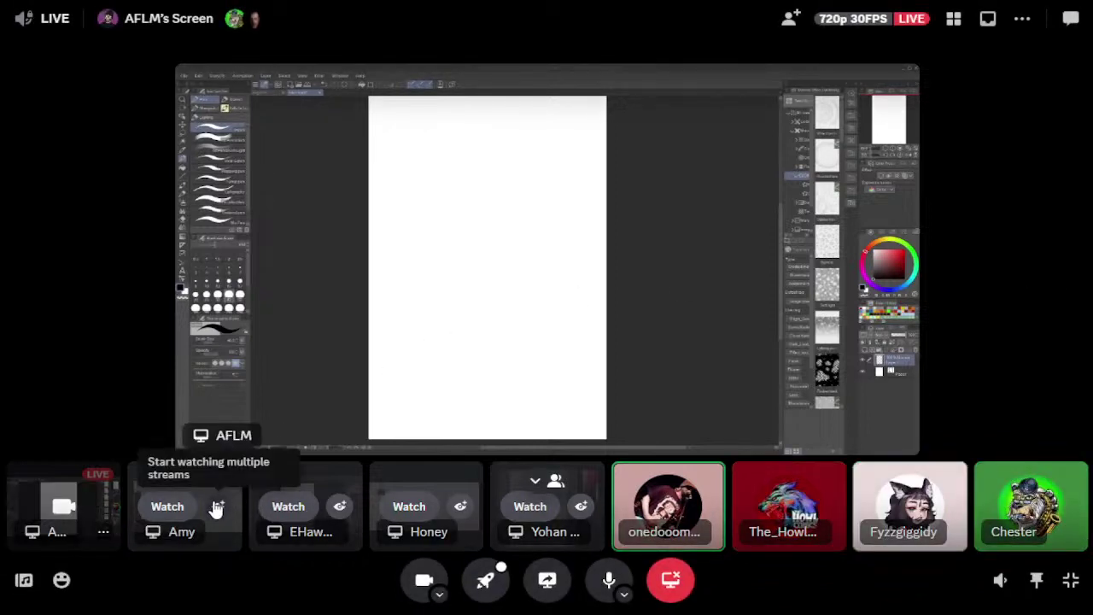
click(217, 506)
click(341, 507)
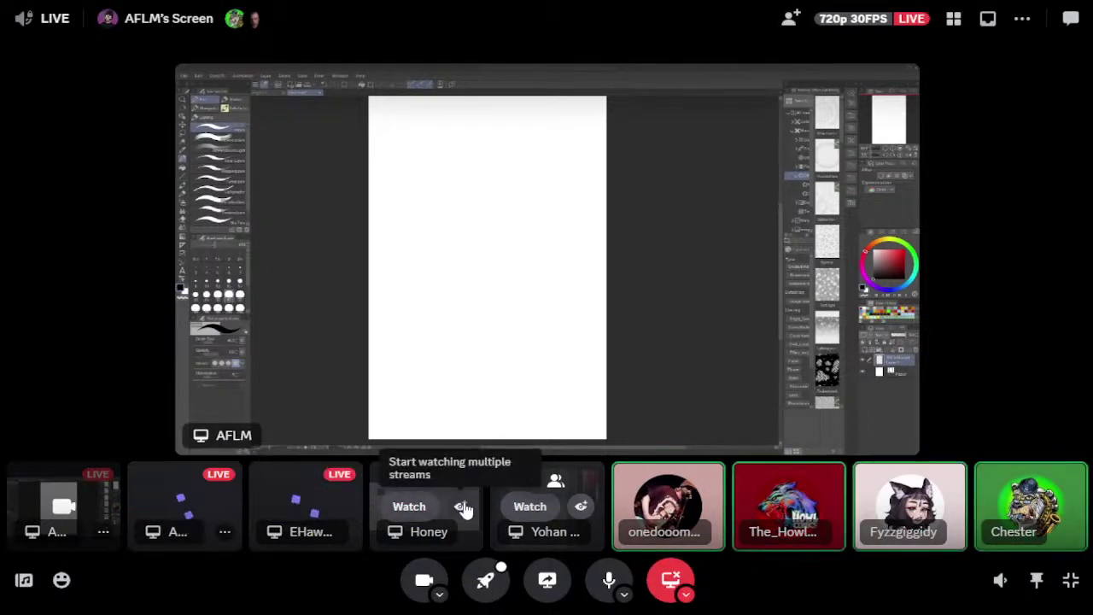
click(460, 506)
click(584, 513)
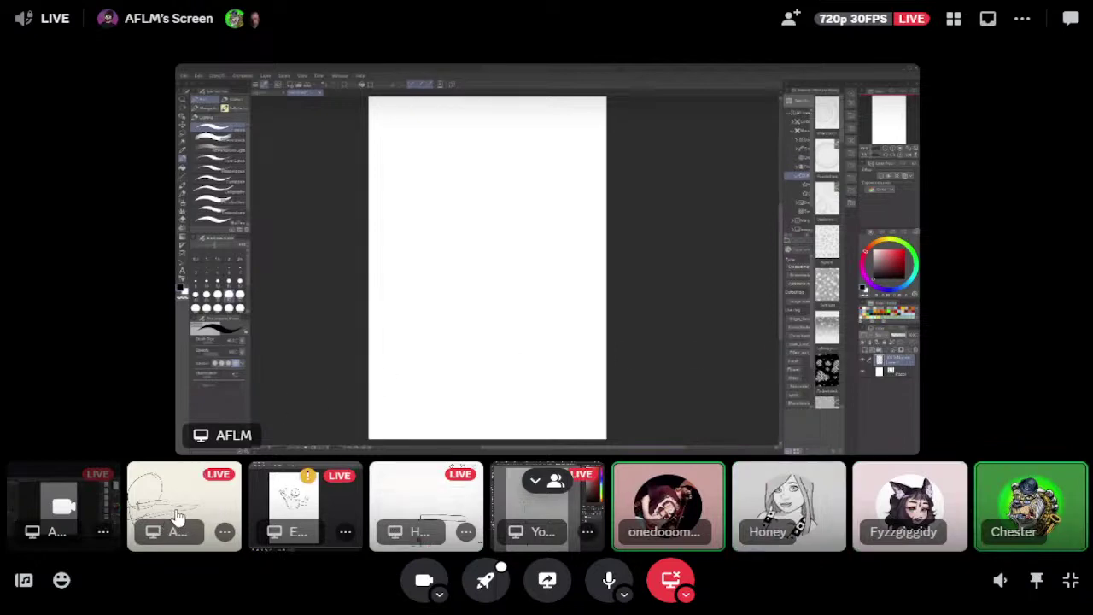
View the participants' live drawing streams one after another, examining each sketch in progress.
click(177, 518)
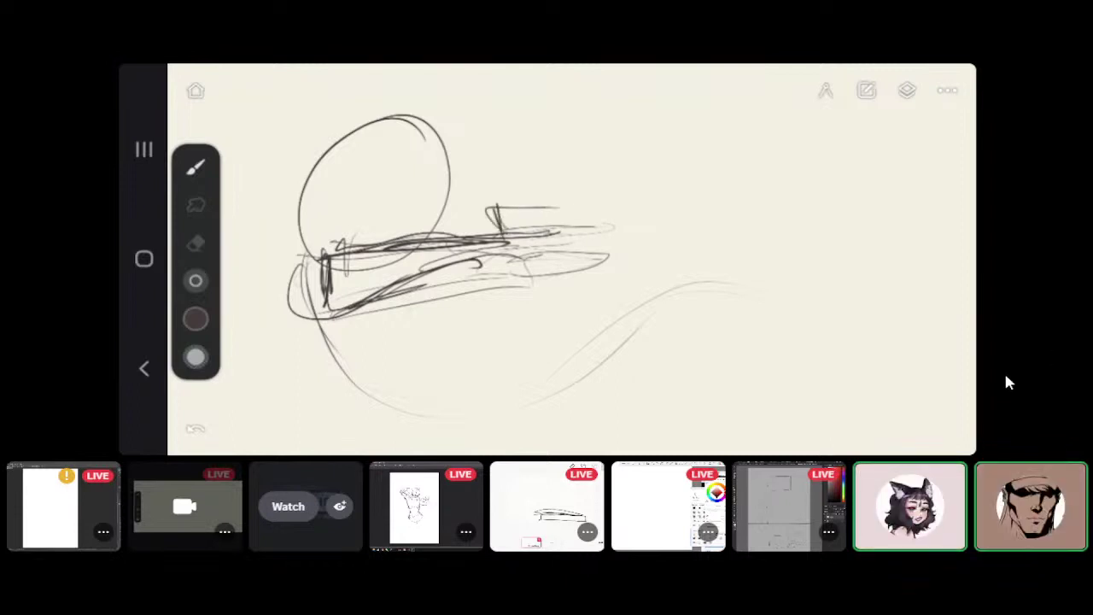
mouse_move(436, 531)
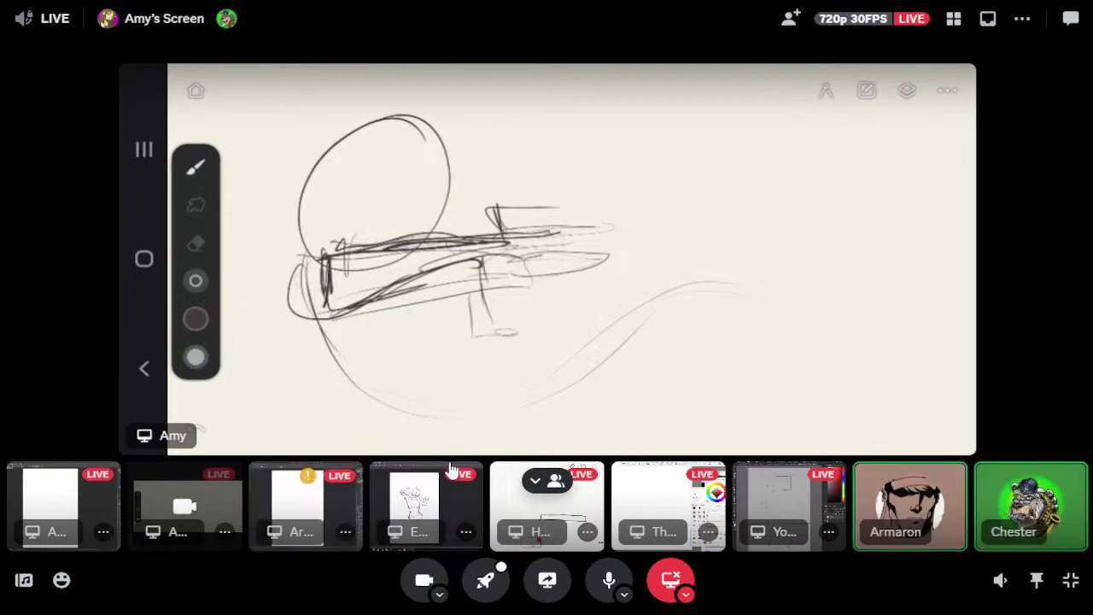
click(319, 509)
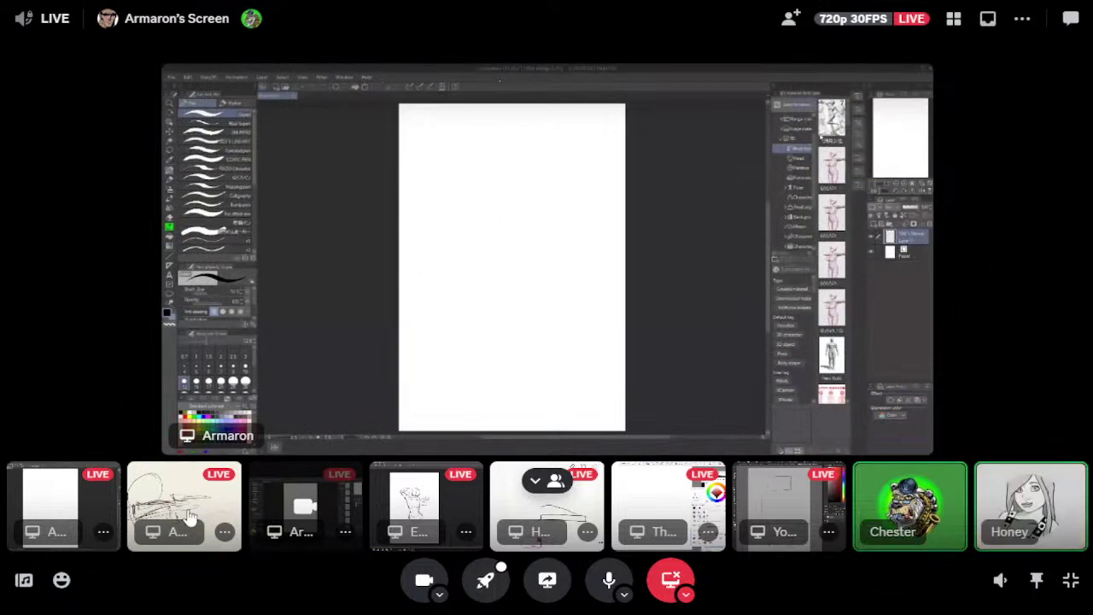
click(425, 517)
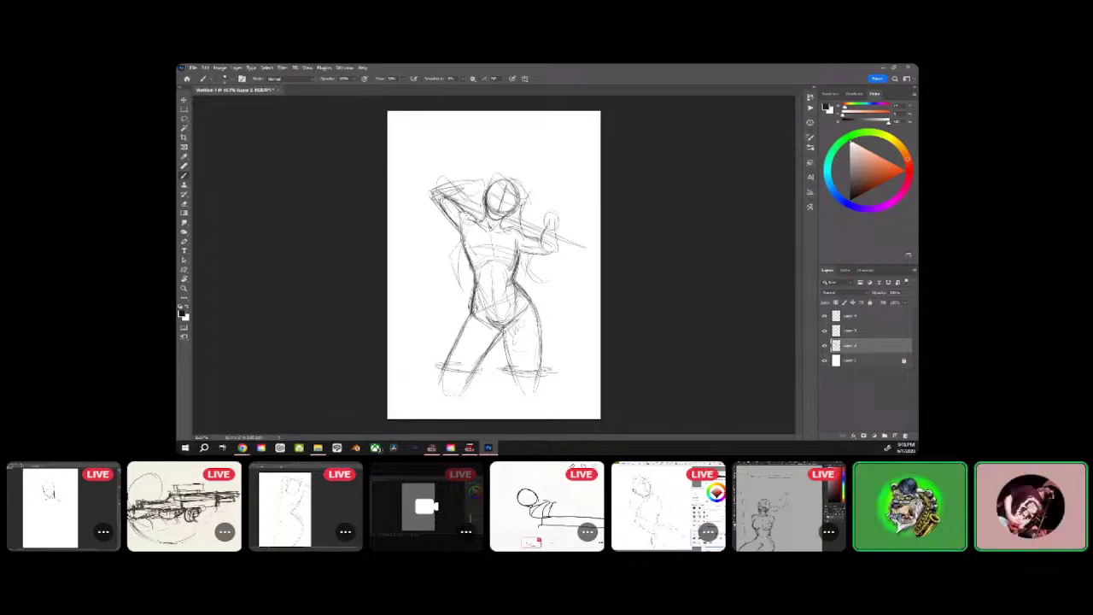
click(540, 507)
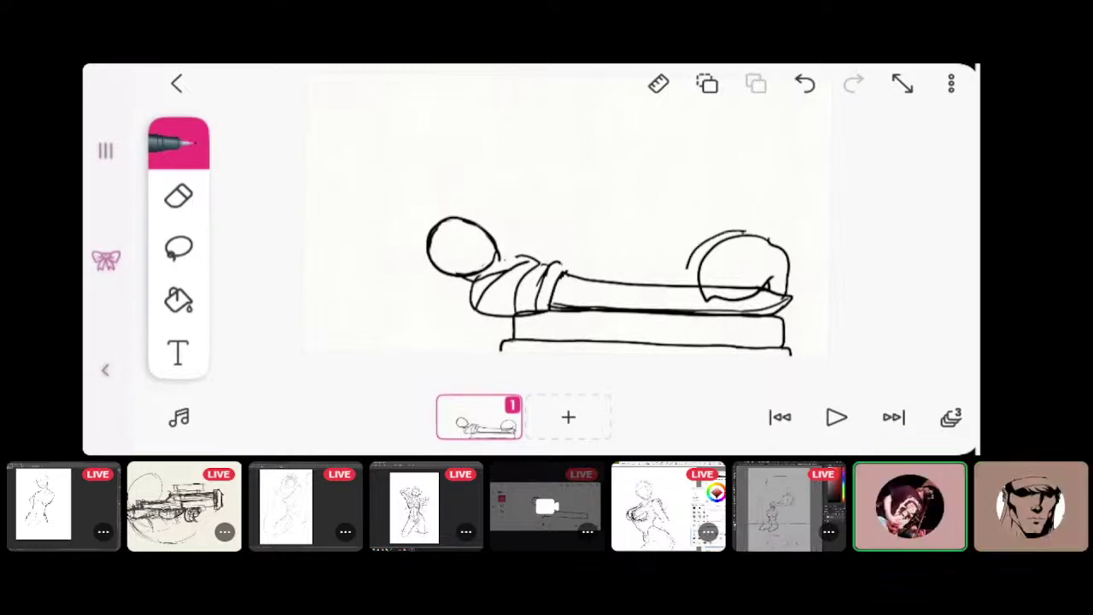
mouse_move(637, 511)
click(657, 506)
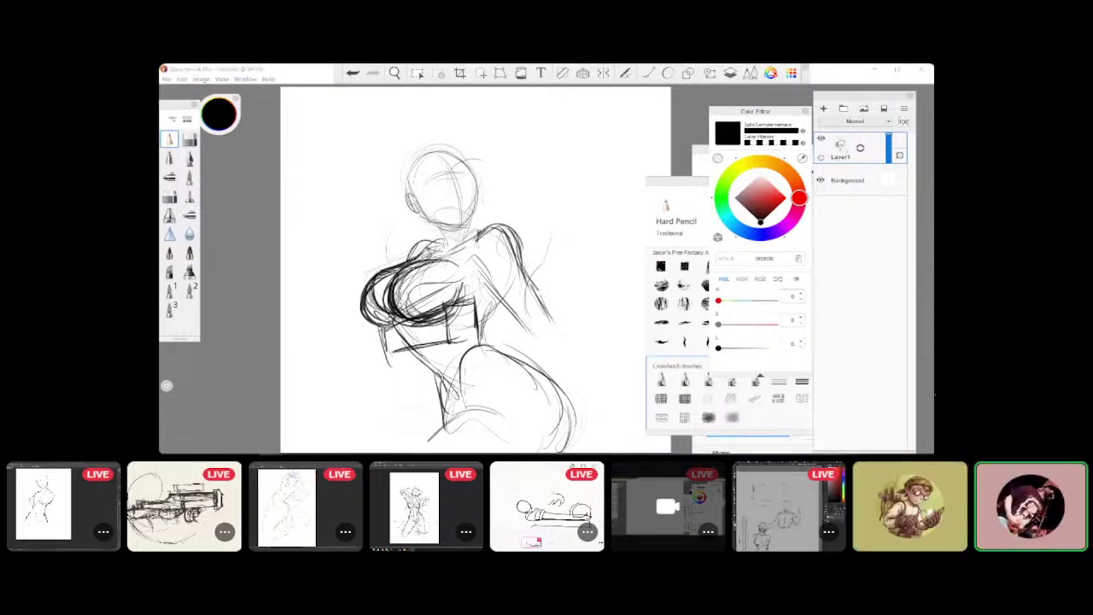
Focus the stream showing the gray two-figure Photoshop sketch and hide the participant strip to enlarge it.
mouse_move(696, 415)
click(779, 503)
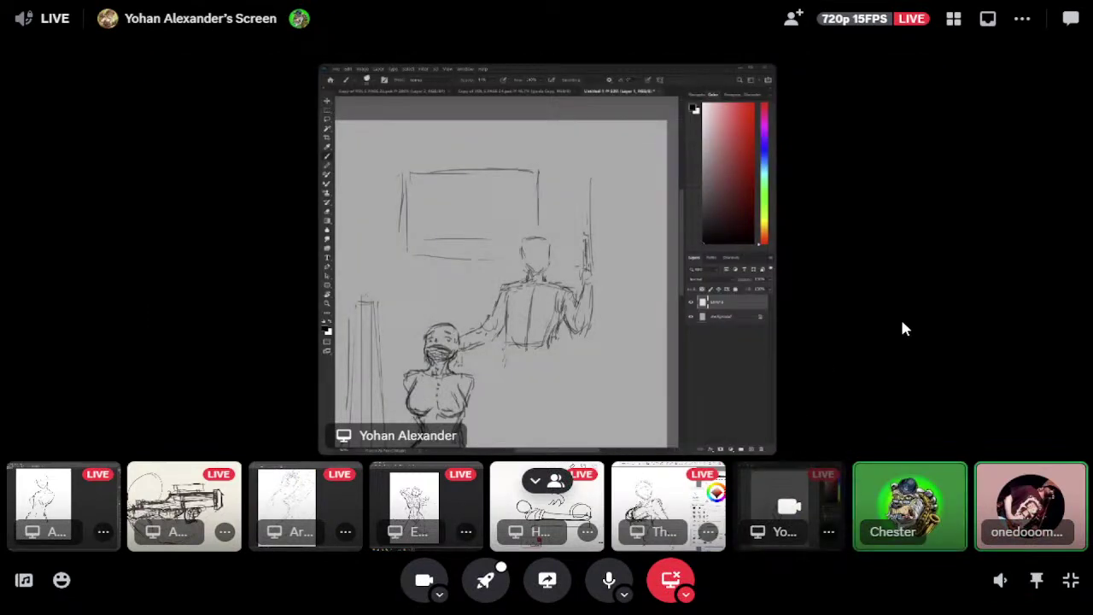
click(542, 492)
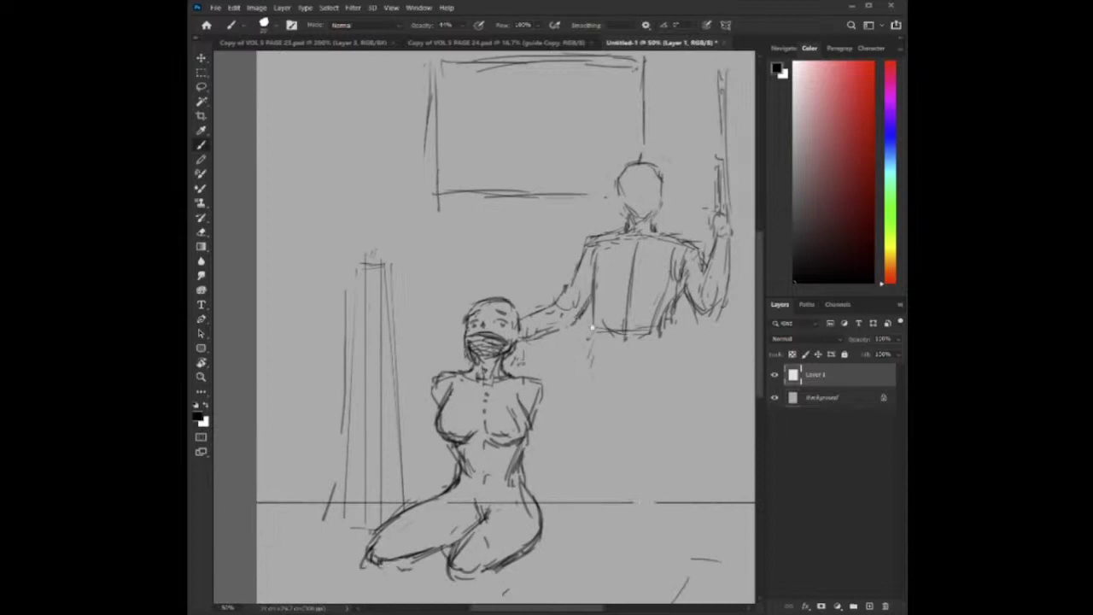
Sketch the standing figure's thighs, lower legs and feet below the torso, ending past the floor line.
drag(538, 339, 535, 378)
drag(530, 346, 530, 409)
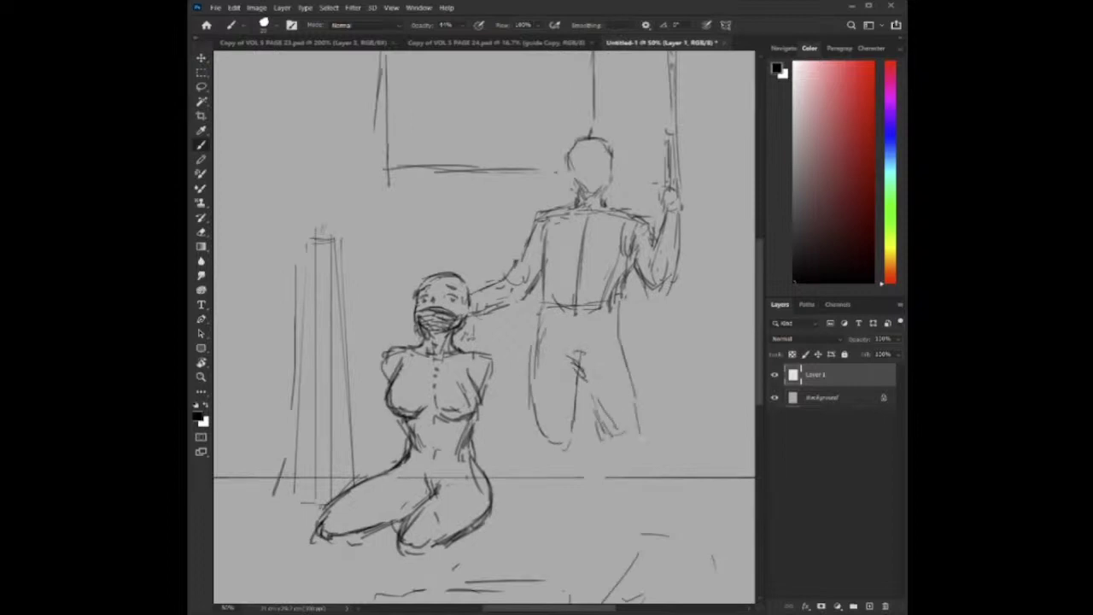
drag(547, 446, 560, 511)
drag(567, 459, 568, 517)
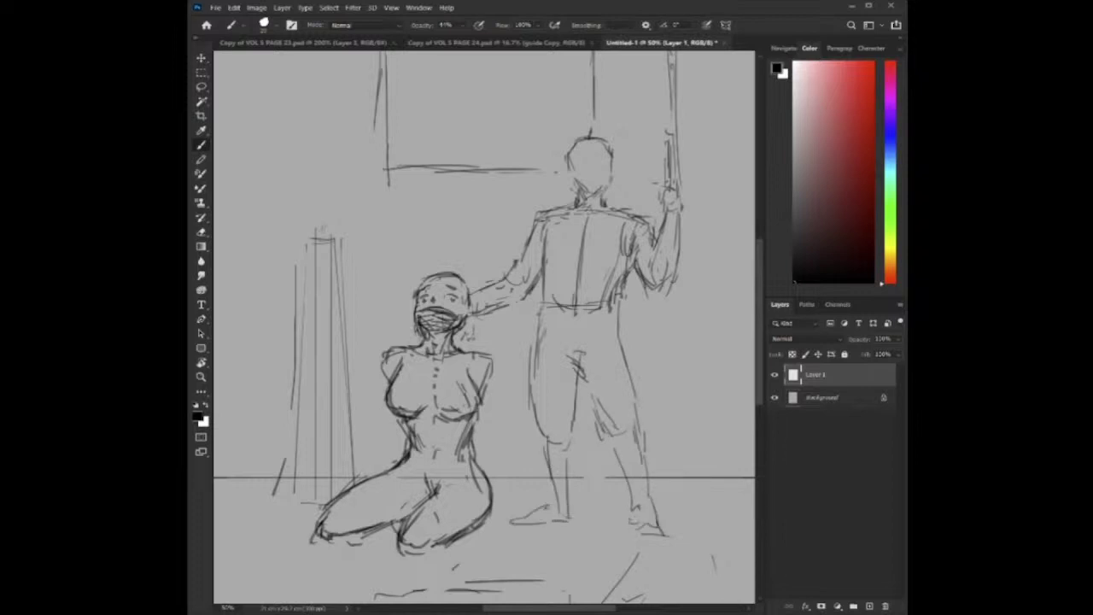
drag(637, 429, 648, 503)
Reinforce the inner thigh, knee and outer contour lines of the standing figure's legs.
drag(579, 363, 600, 407)
drag(572, 361, 602, 420)
drag(588, 380, 609, 440)
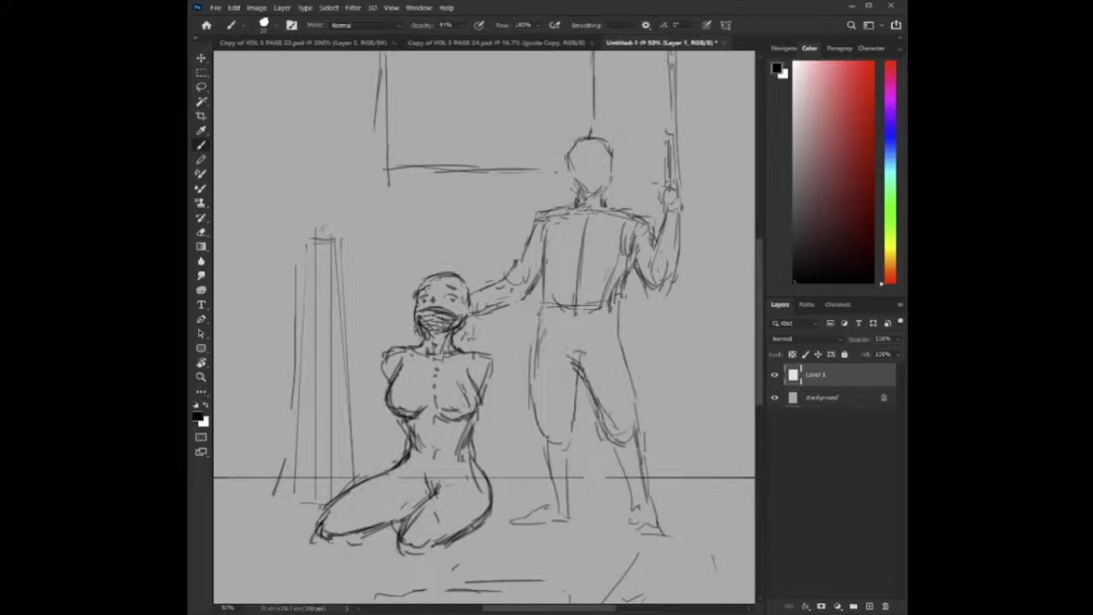
drag(633, 394, 644, 449)
drag(624, 363, 630, 401)
mouse_move(603, 317)
mouse_down()
mouse_move(611, 347)
mouse_move(585, 335)
mouse_up()
Try to lasso the kneeling figure's head, scale it down and reposition it over the neck.
key(l)
key(ctrl+d)
drag(492, 359, 555, 370)
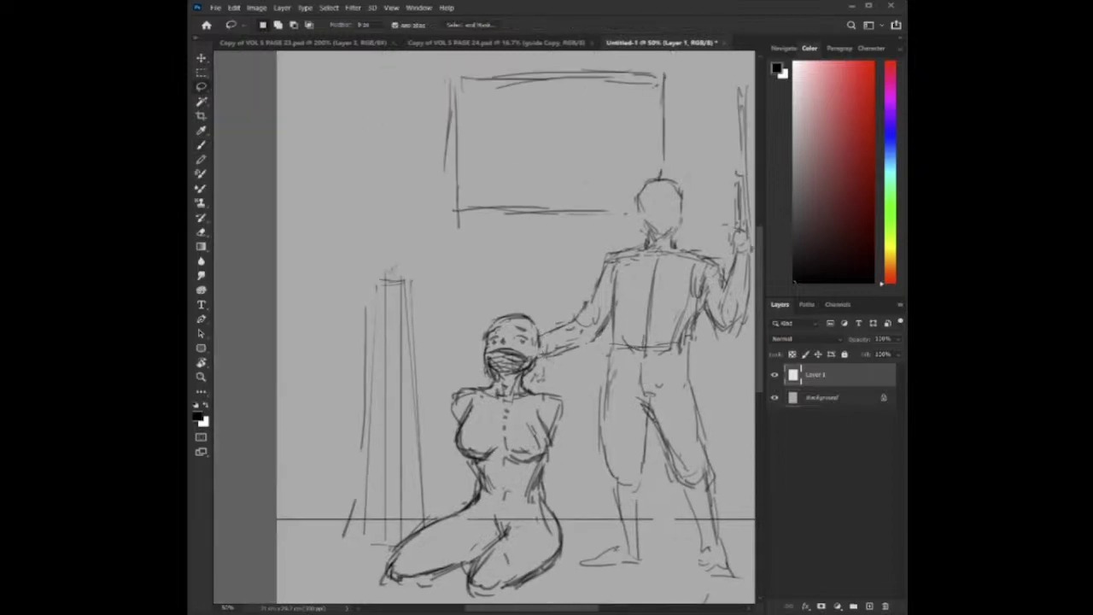
mouse_move(490, 381)
mouse_down()
mouse_move(524, 309)
mouse_move(544, 357)
mouse_up()
key(ctrl+d)
mouse_move(475, 376)
mouse_down()
mouse_move(533, 310)
mouse_move(480, 392)
mouse_up()
key(ctrl+t)
drag(544, 310, 531, 351)
key(Return)
key(v)
key(ctrl+d)
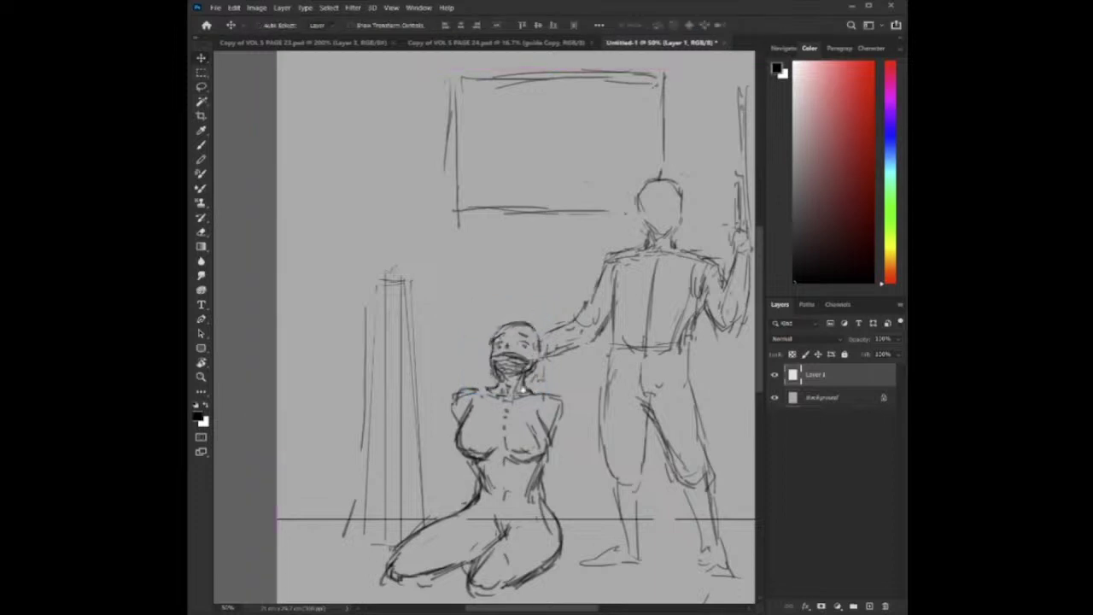
mouse_move(522, 390)
mouse_down()
mouse_move(541, 366)
mouse_move(474, 311)
mouse_move(555, 352)
mouse_up()
Undo the transform and repositioning of the kneeling figure's head.
key(ctrl+z)
key(l)
key(ctrl+z)
key(ctrl+z)
key(ctrl+z)
key(ctrl+z)
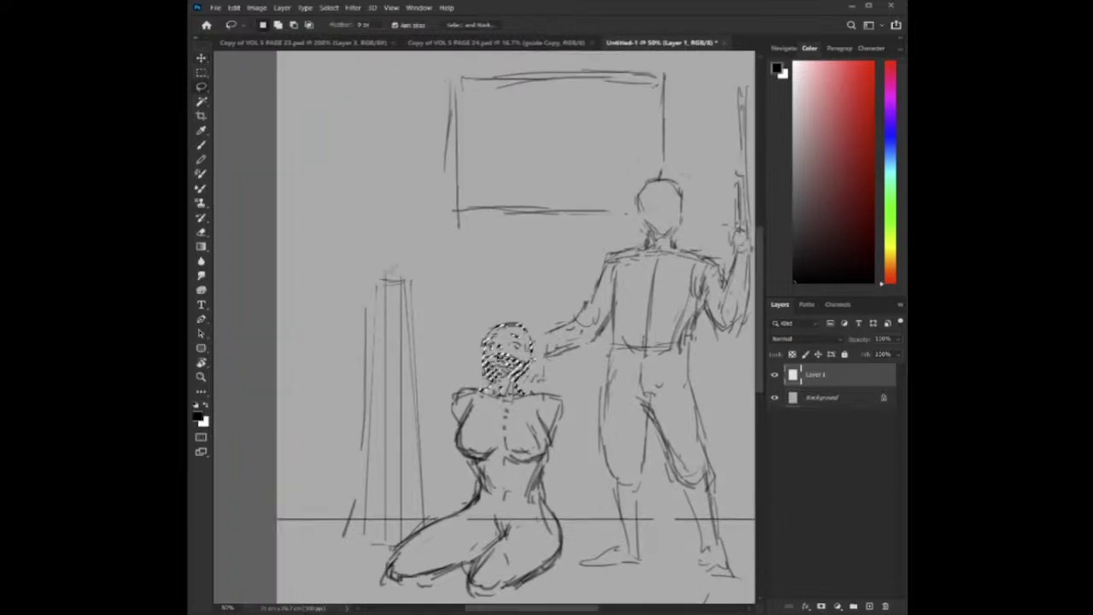
key(ctrl+z)
key(ctrl+z)
Lasso the whole kneeling figure, scale it down slightly and move it up toward the standing figure's hand.
drag(538, 376, 560, 354)
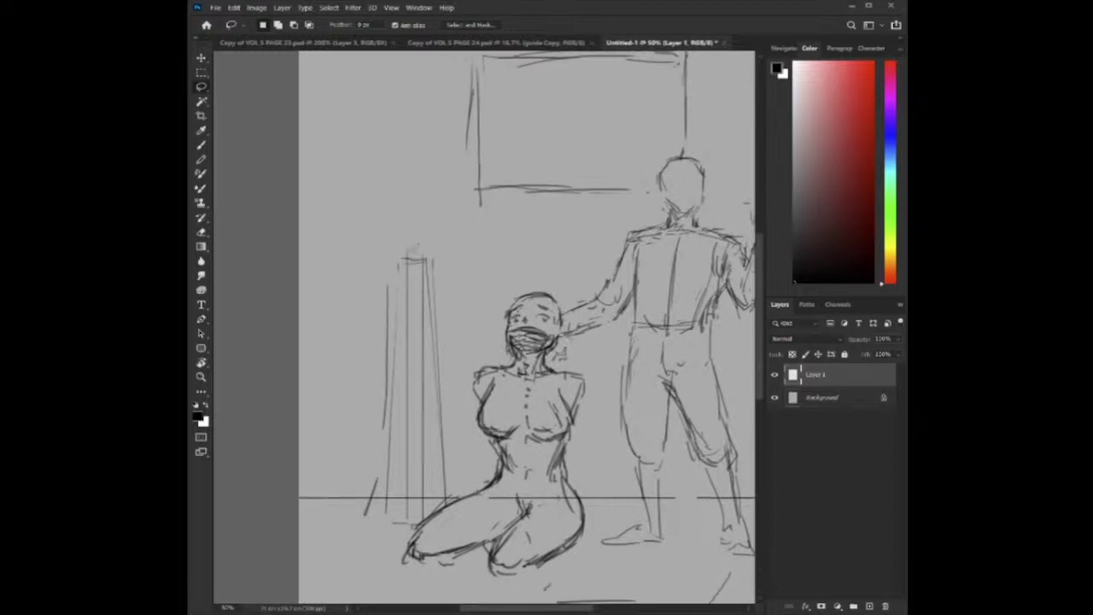
drag(564, 298, 483, 353)
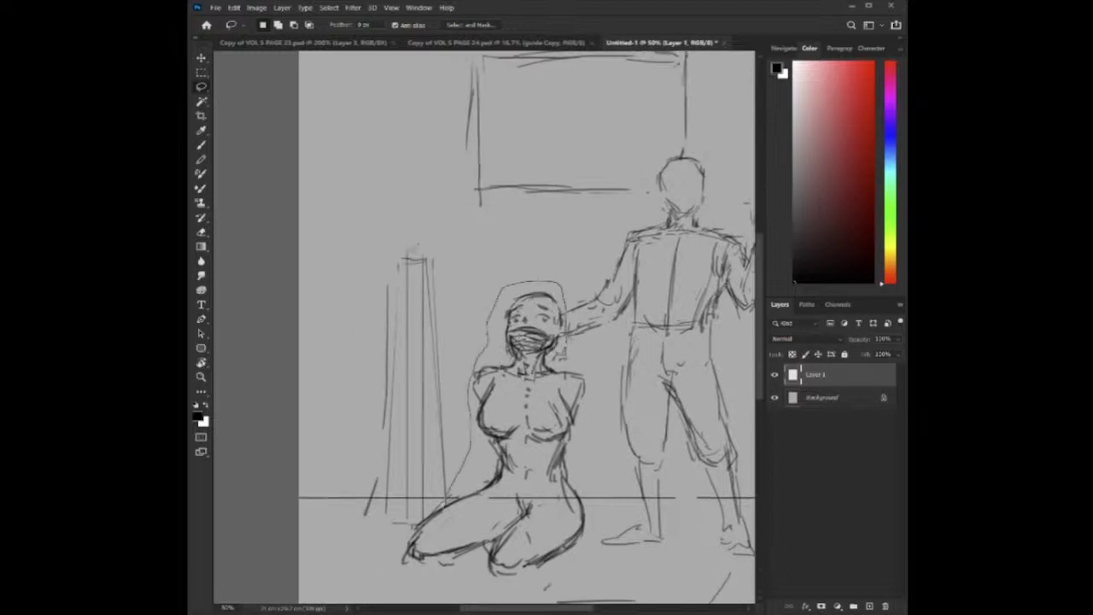
mouse_move(432, 504)
mouse_down()
mouse_move(403, 567)
mouse_move(557, 596)
mouse_up()
mouse_move(593, 504)
mouse_down()
mouse_move(589, 362)
mouse_move(567, 345)
mouse_up()
key(ctrl+t)
drag(601, 280, 580, 310)
key(Return)
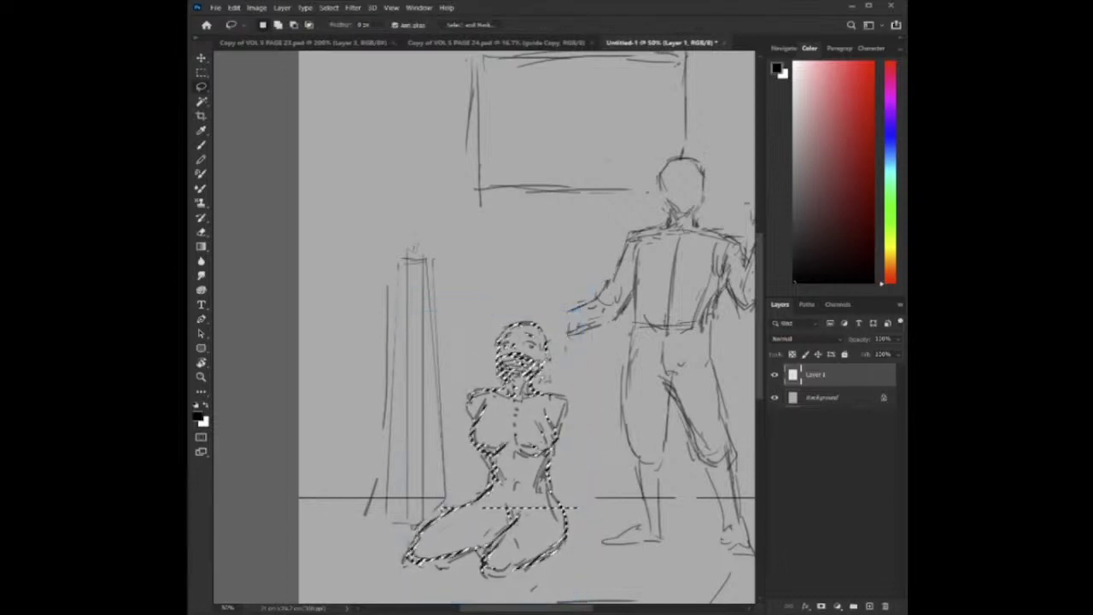
key(v)
drag(520, 444, 527, 432)
key(ctrl+d)
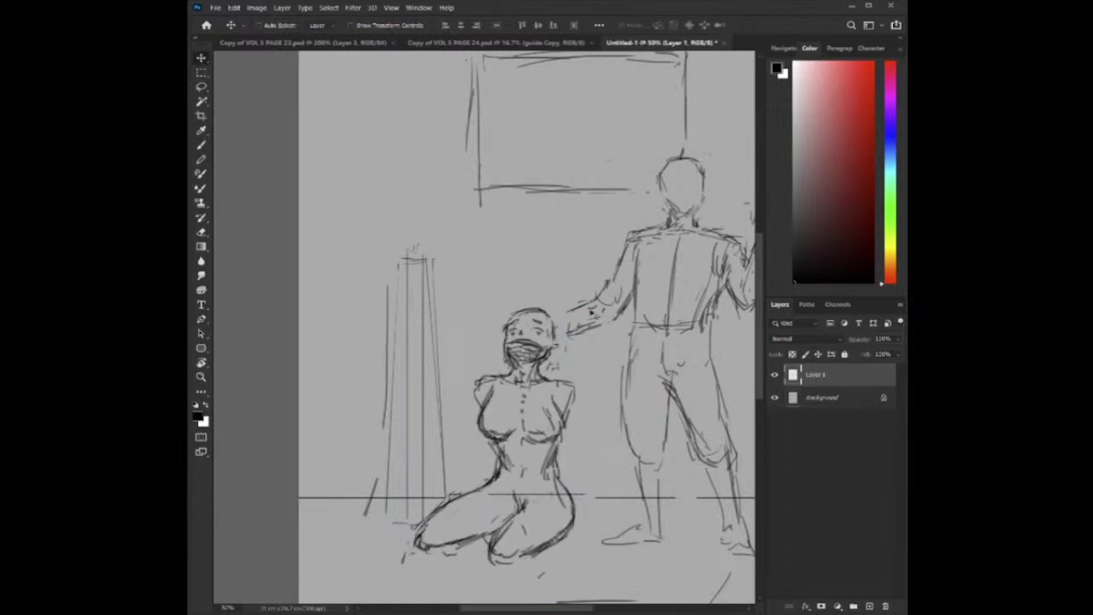
Lasso the standing figure and move it closer so its outstretched hand reaches the kneeling figure's head.
key(e)
key(b)
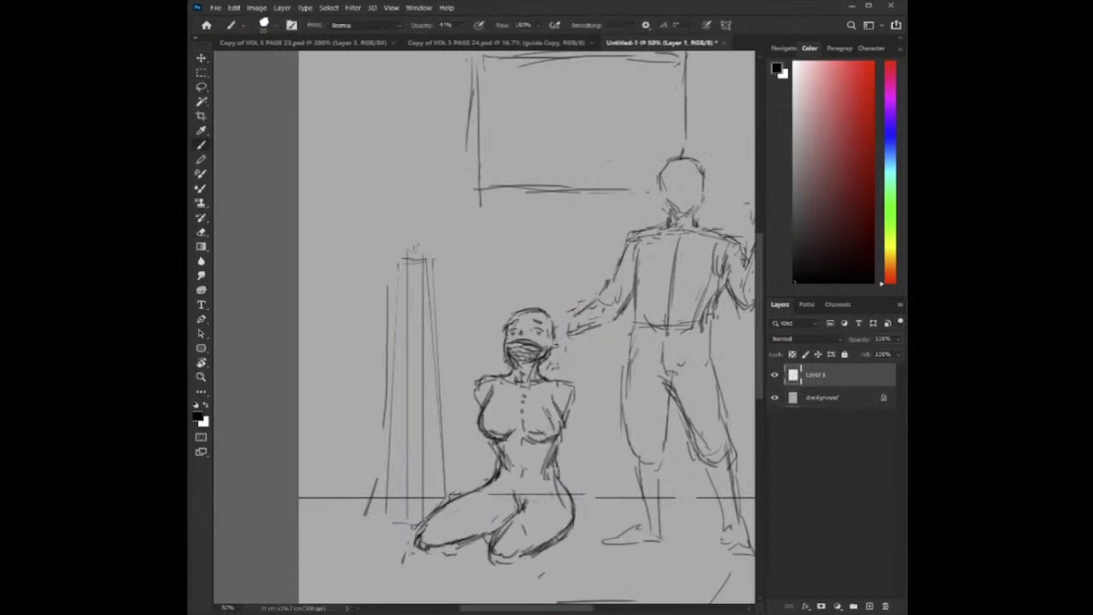
key(l)
mouse_move(563, 339)
mouse_down()
mouse_move(610, 432)
mouse_move(589, 555)
mouse_move(755, 568)
mouse_move(805, 196)
mouse_move(617, 183)
mouse_move(567, 310)
mouse_up()
mouse_move(656, 378)
mouse_down()
mouse_move(605, 310)
mouse_move(582, 316)
mouse_move(621, 294)
mouse_up()
key(v)
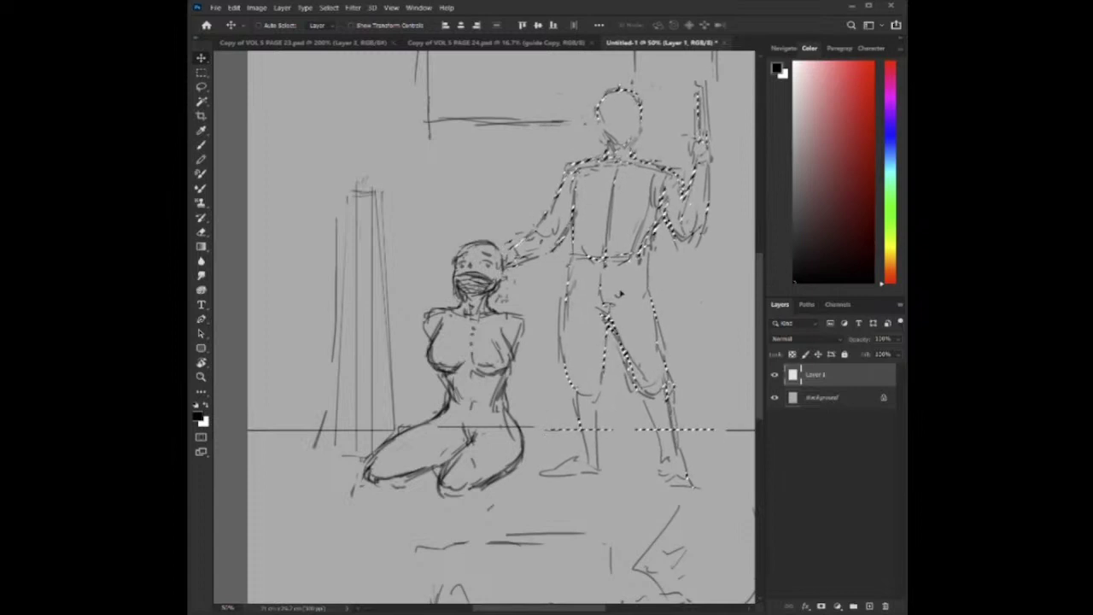
key(ctrl+d)
Erase the horizontal floor line running behind both figures and the column.
drag(578, 396, 588, 358)
key(e)
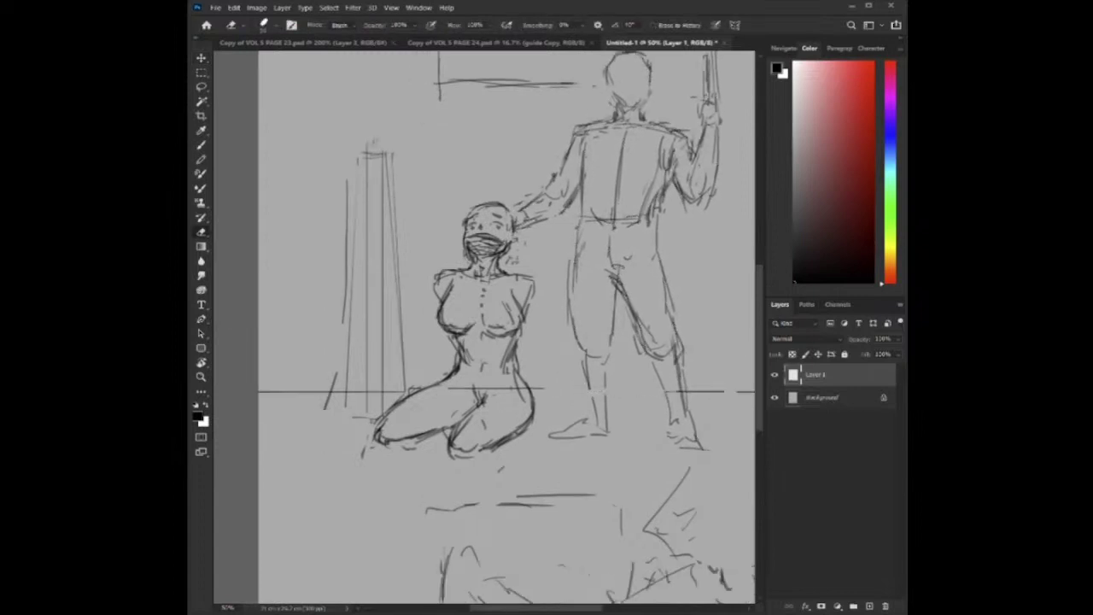
drag(627, 370, 728, 325)
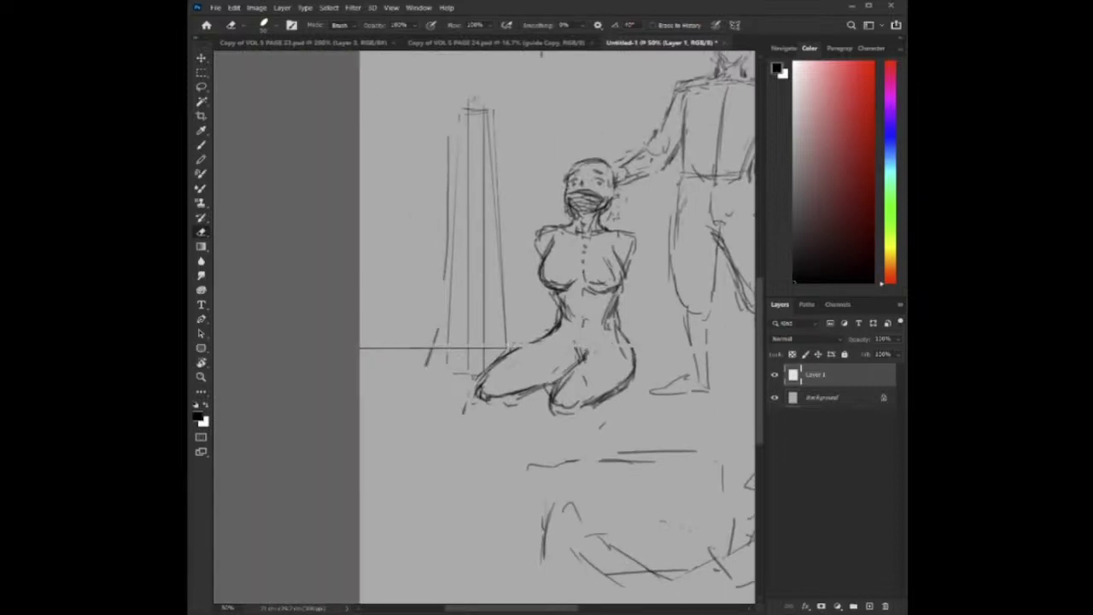
drag(484, 347, 360, 348)
mouse_move(679, 208)
mouse_down()
mouse_move(569, 334)
mouse_move(567, 354)
mouse_up()
Lasso the standing figure's upper body and move it slightly upward to lengthen the figure.
key(b)
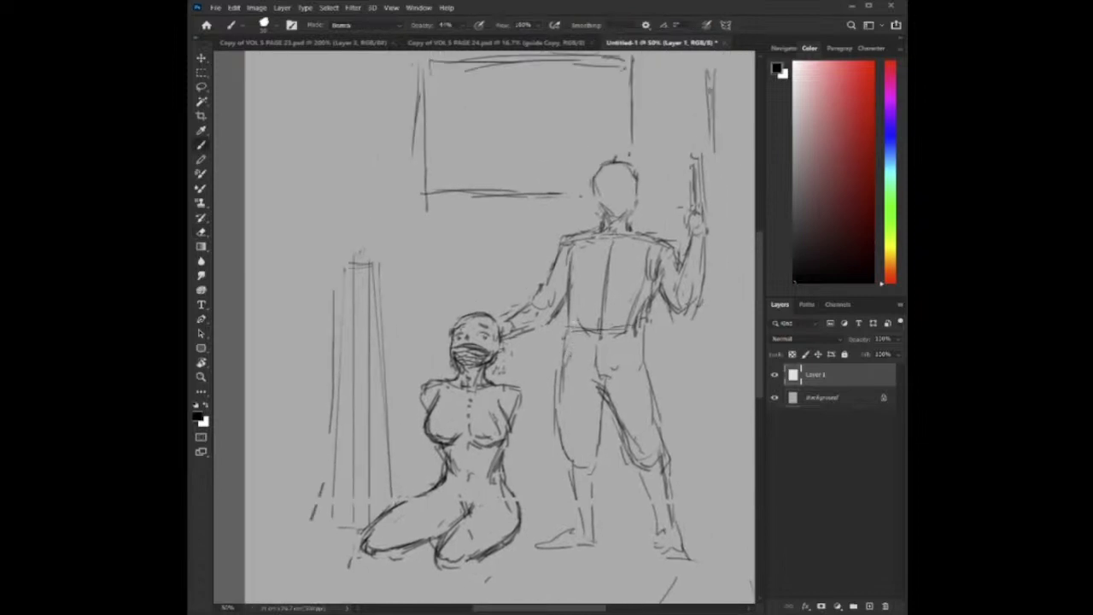
key(l)
mouse_move(551, 391)
mouse_down()
mouse_move(671, 372)
mouse_move(736, 190)
mouse_move(625, 143)
mouse_move(532, 268)
mouse_up()
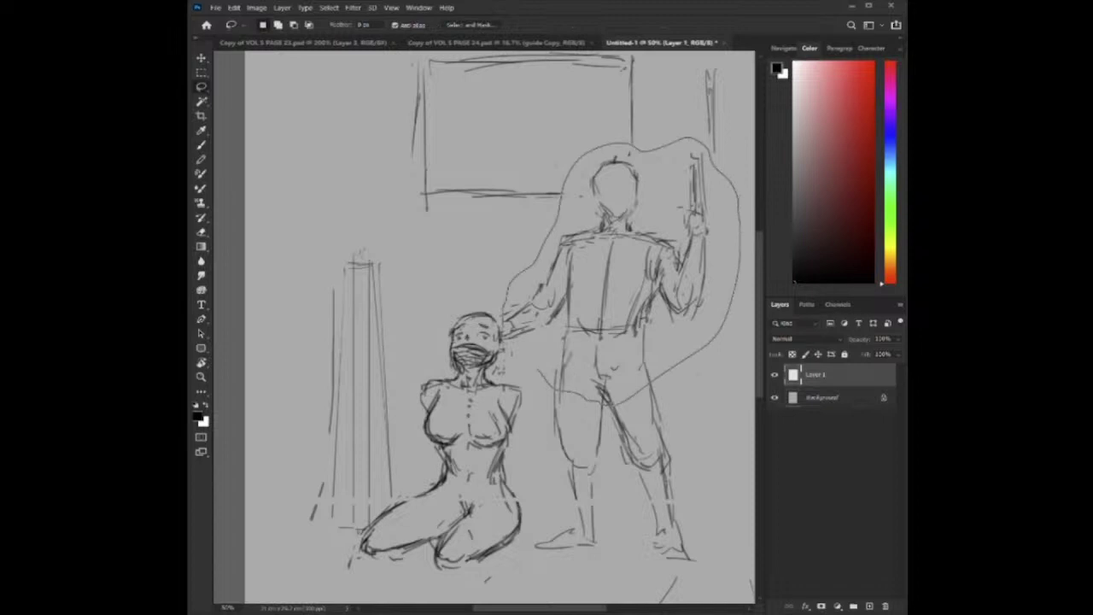
drag(502, 343, 539, 371)
key(v)
drag(687, 280, 684, 263)
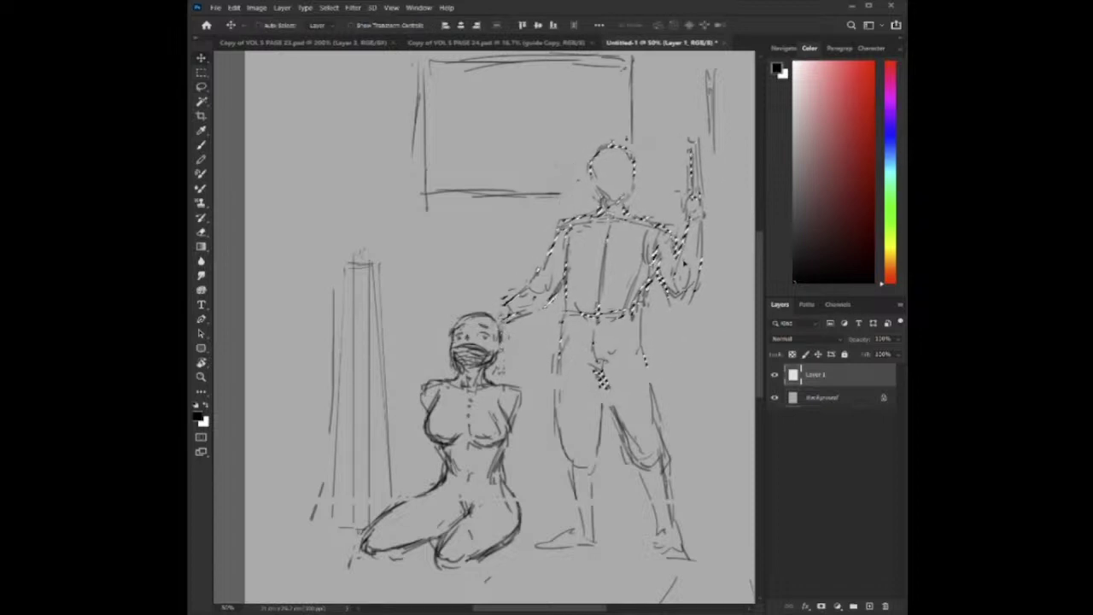
key(ctrl+d)
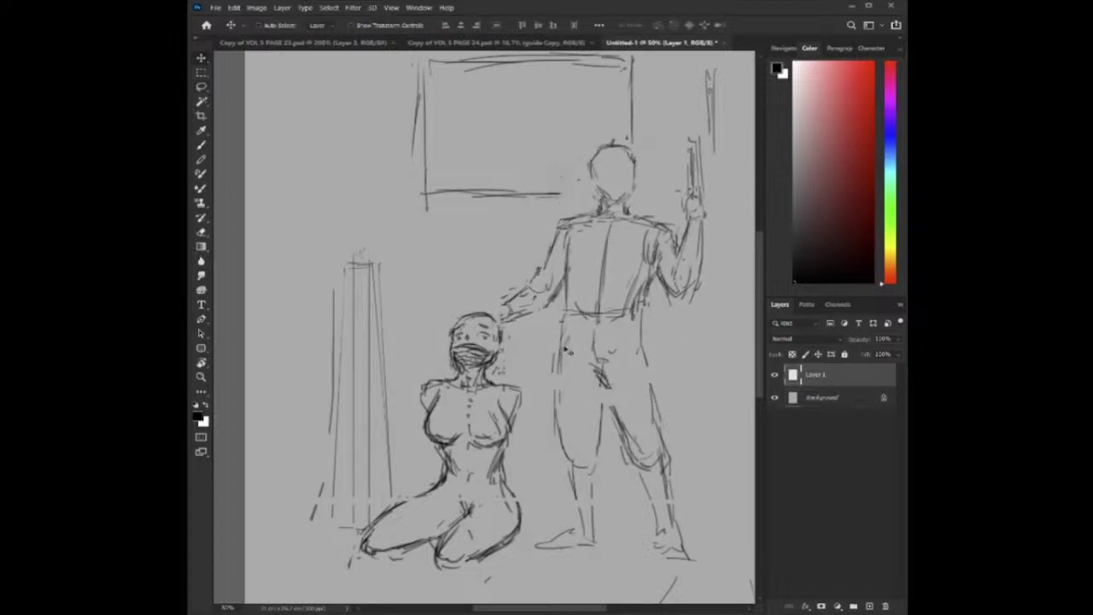
Erase the standing figure's outstretched forearm and sketch new arm lines beside the shoulder with the brush.
key(e)
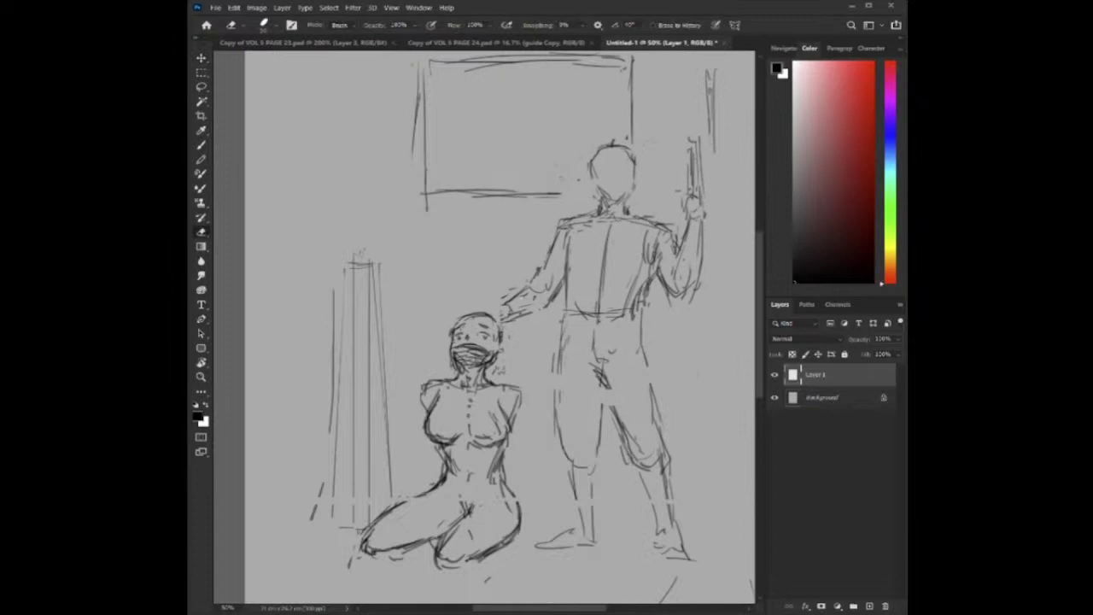
mouse_move(501, 324)
mouse_down()
mouse_move(510, 297)
mouse_move(523, 311)
mouse_up()
key(b)
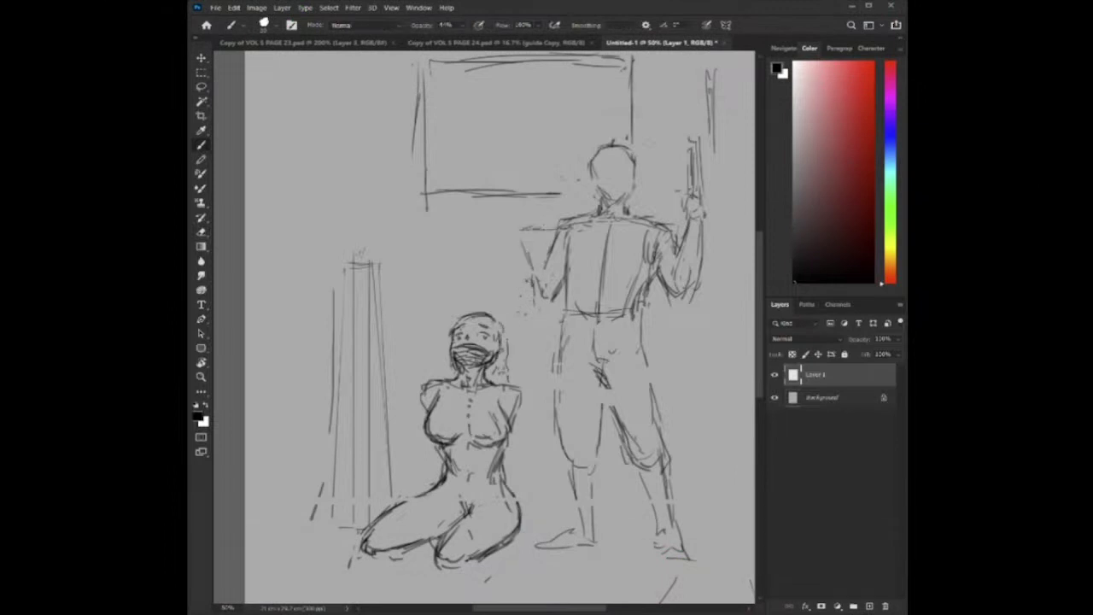
Lasso the complete standing figure from head to feet and shift it slightly toward the kneeling figure.
key(l)
mouse_move(534, 338)
mouse_down()
mouse_move(532, 538)
mouse_move(696, 565)
mouse_move(720, 504)
mouse_move(702, 128)
mouse_up()
drag(550, 215, 532, 333)
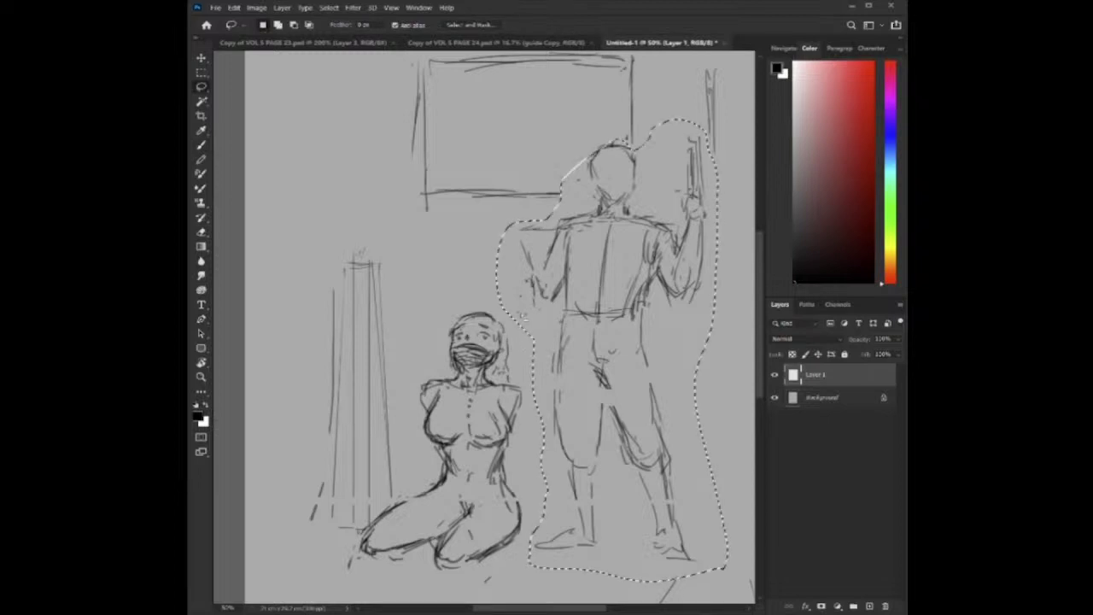
drag(581, 300, 596, 271)
key(v)
drag(665, 278, 647, 275)
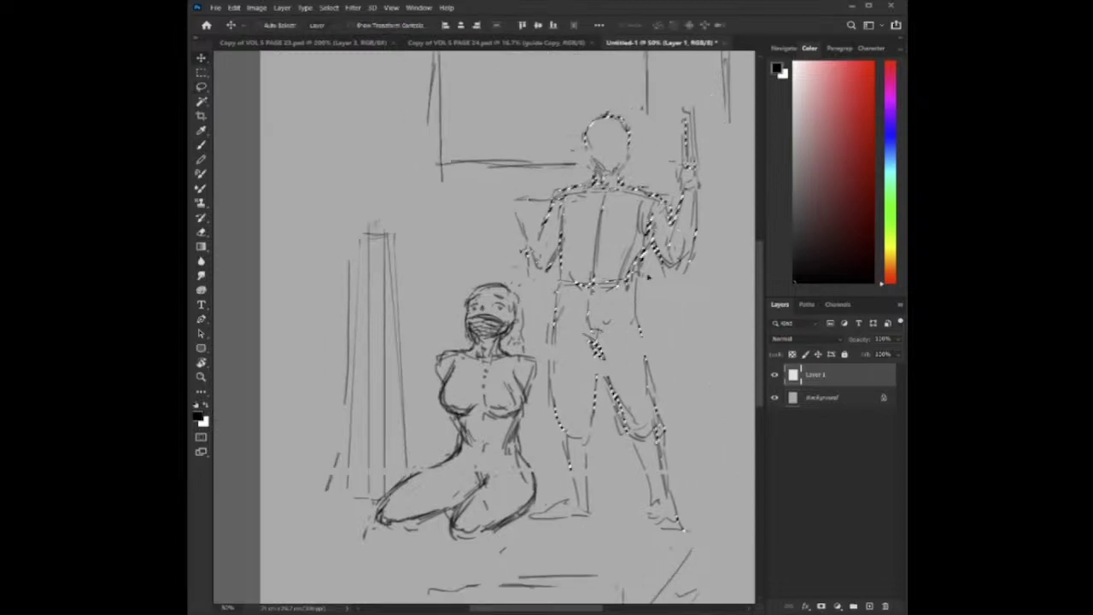
Deselect the standing figure and brush in its trouser cuffs, fabric folds and darker outlines on the lower legs.
key(ctrl+d)
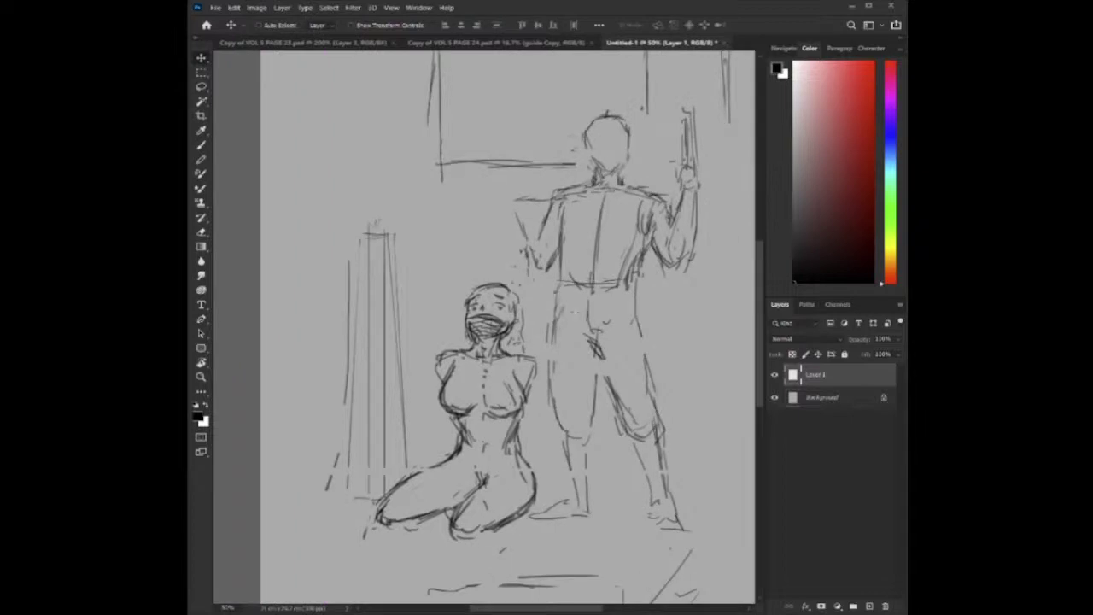
key(b)
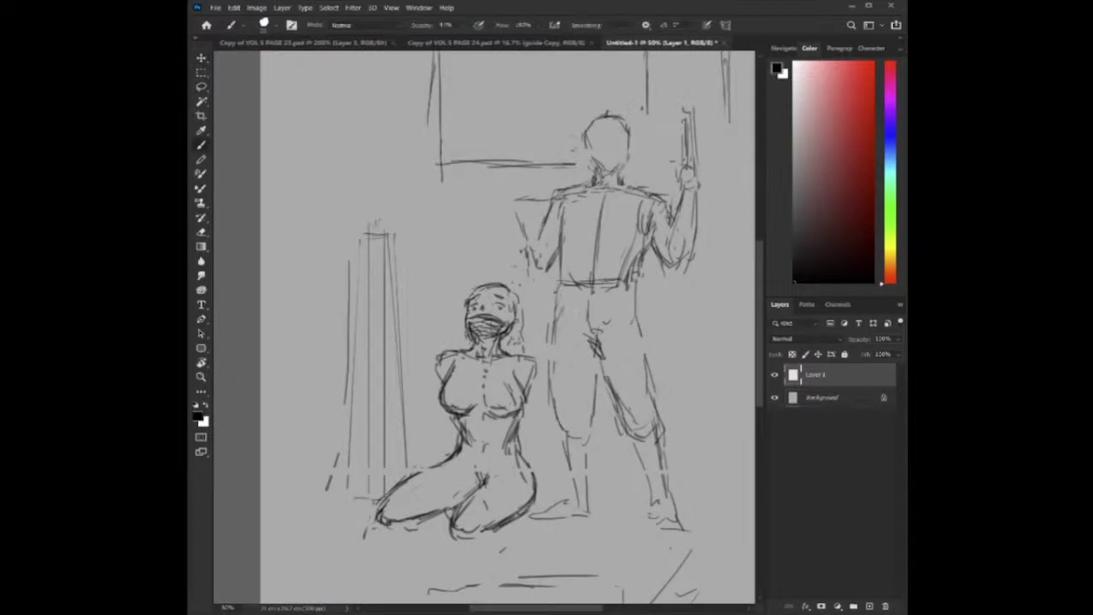
drag(652, 435, 613, 407)
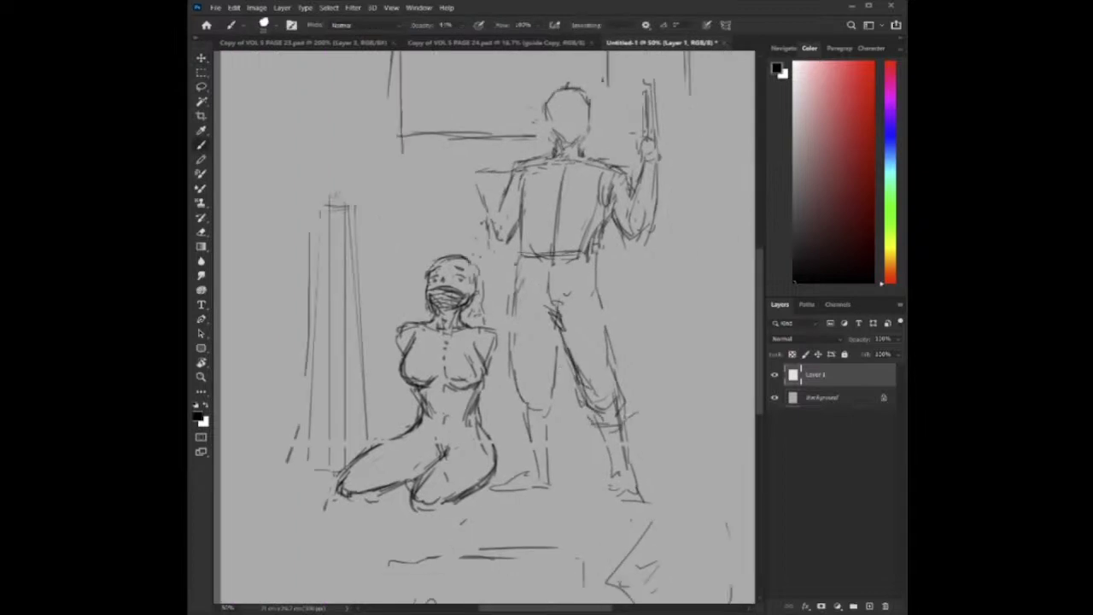
drag(606, 329, 623, 389)
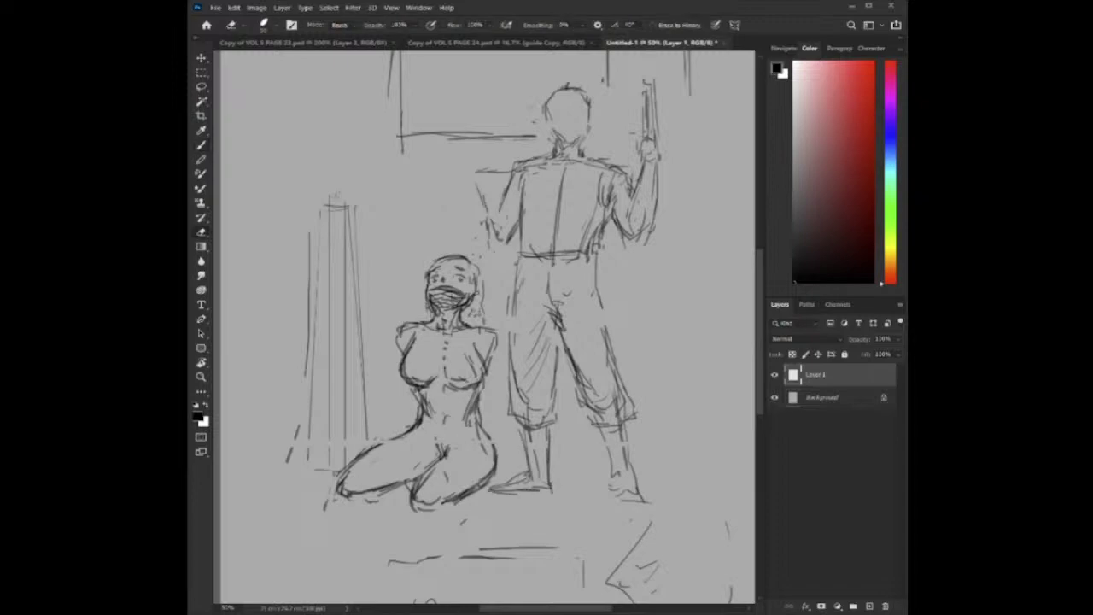
Return to the call's participant grid, start the one stream not yet being watched, and enlarge the sketchbook camera feed.
mouse_move(695, 142)
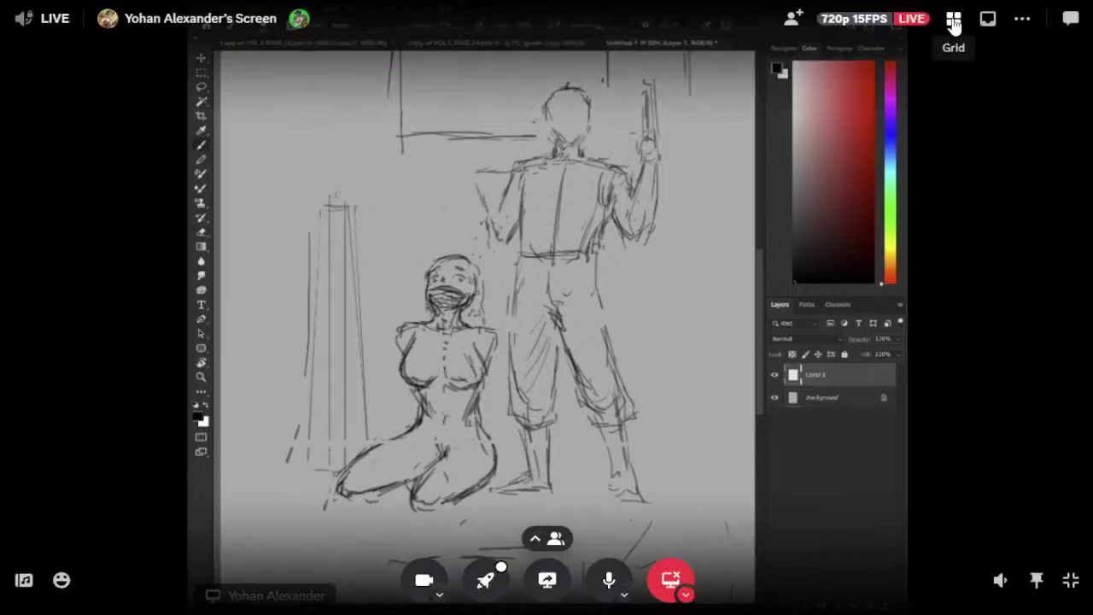
click(953, 20)
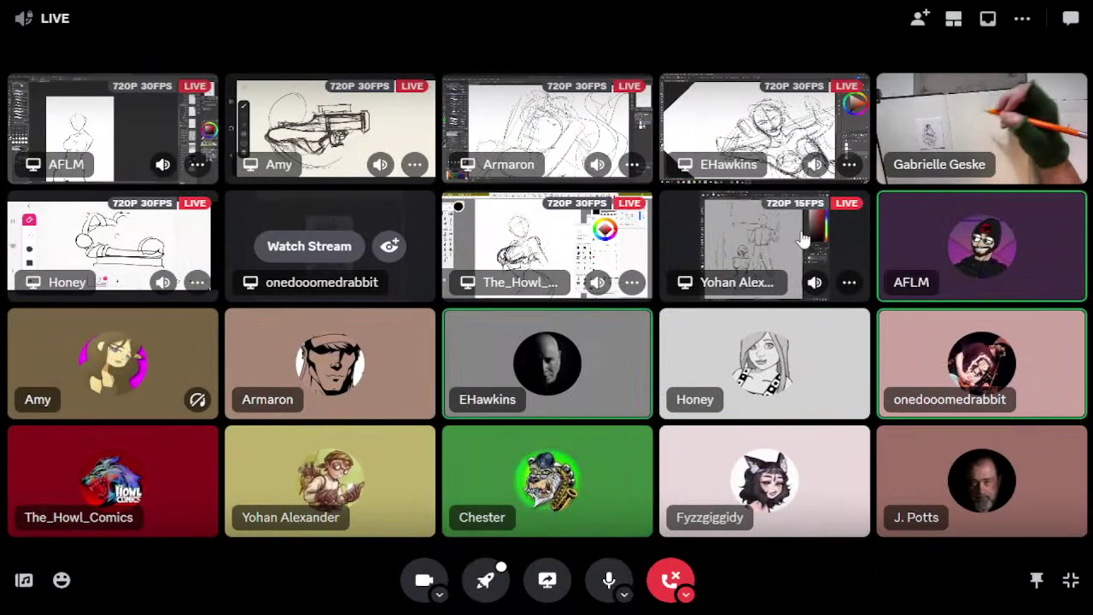
click(389, 247)
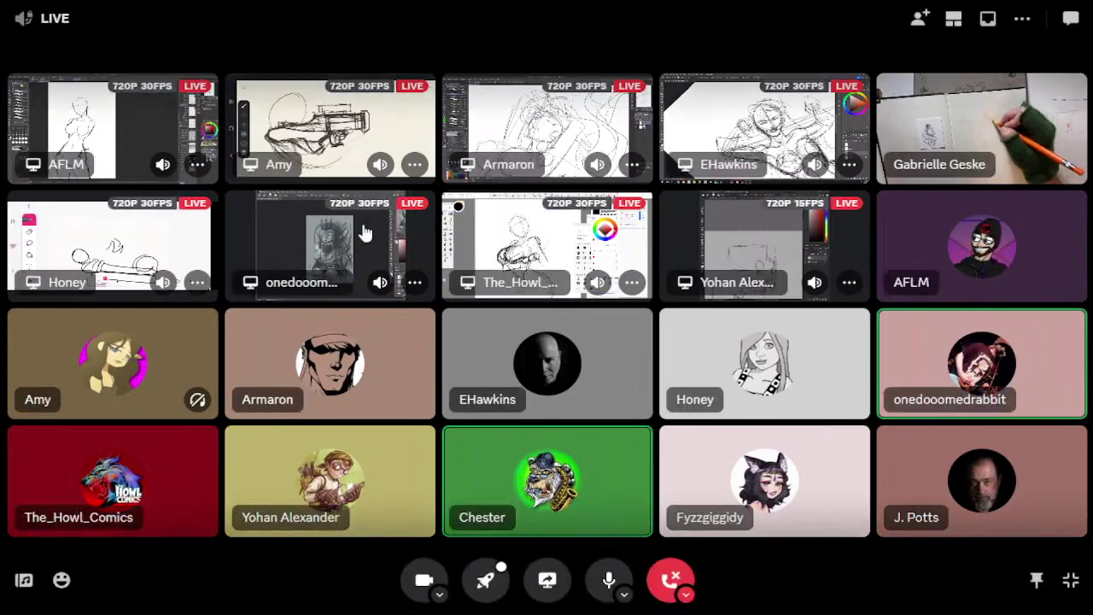
click(967, 128)
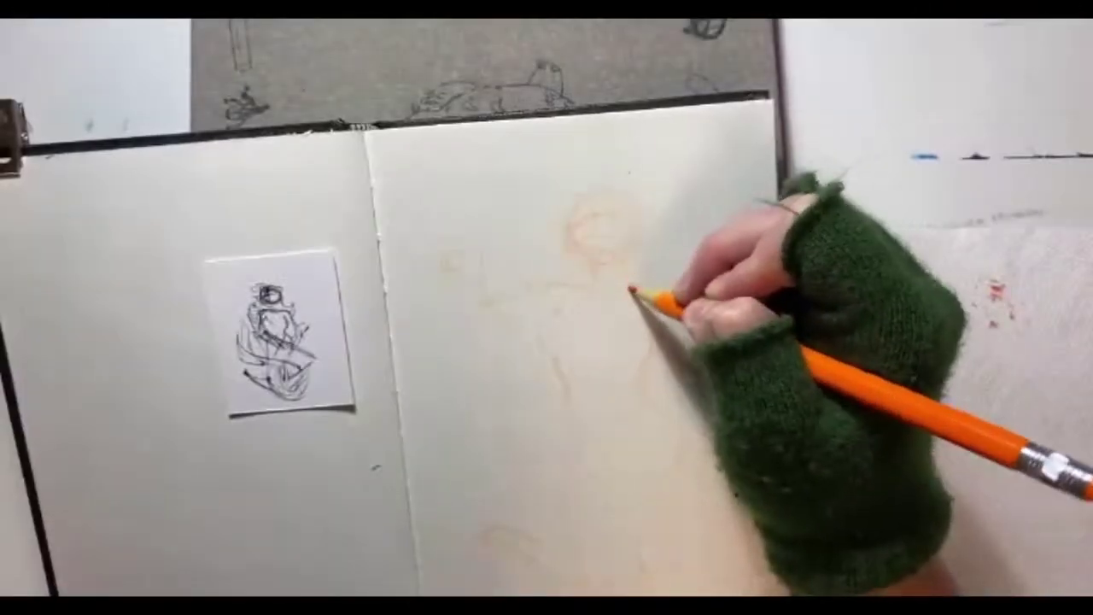
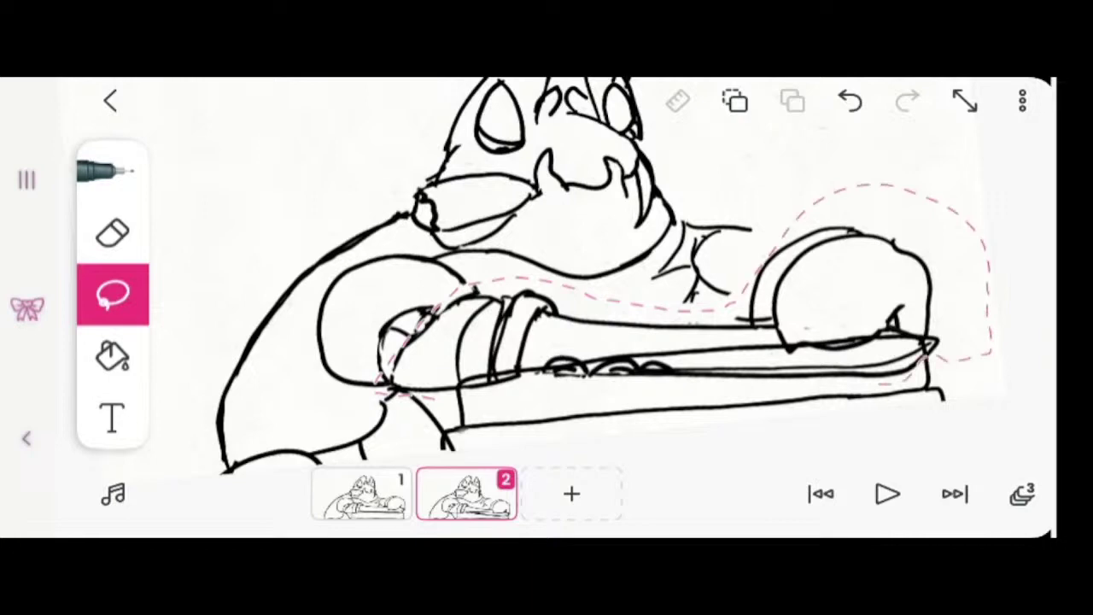
Lasso the forearm and gun on frame 2, move them slightly downward and release the selection.
mouse_move(888, 382)
mouse_down()
mouse_move(401, 394)
mouse_move(440, 401)
mouse_up()
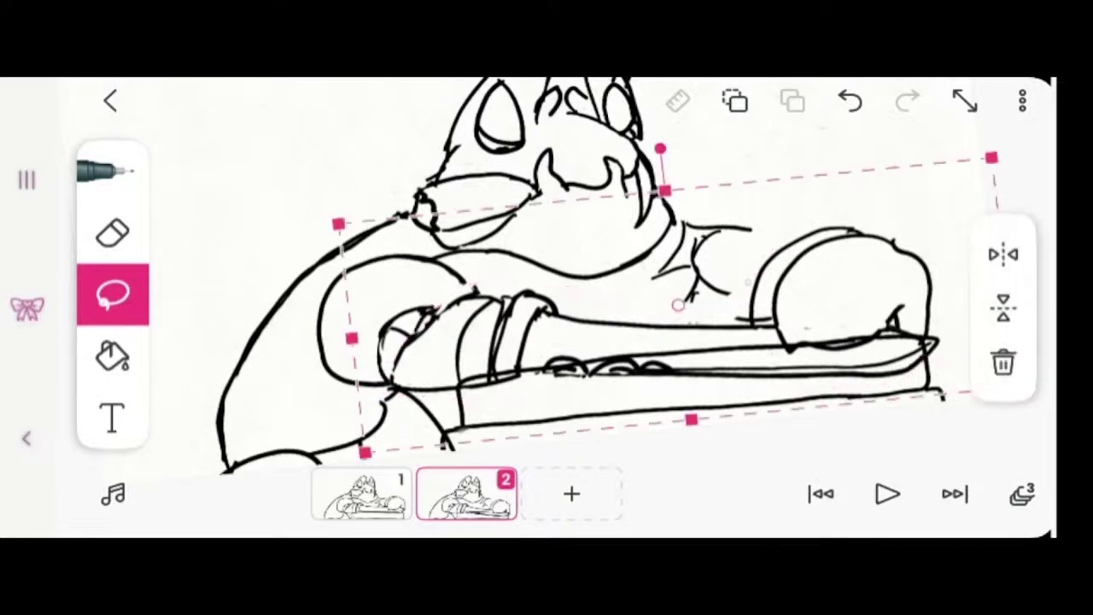
drag(678, 304, 653, 343)
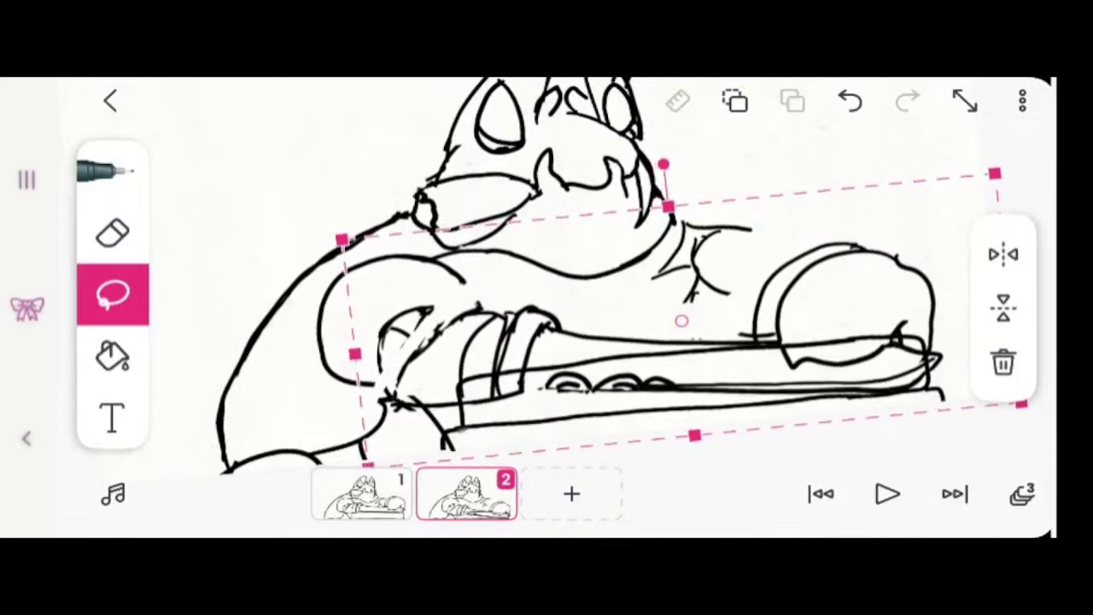
click(840, 144)
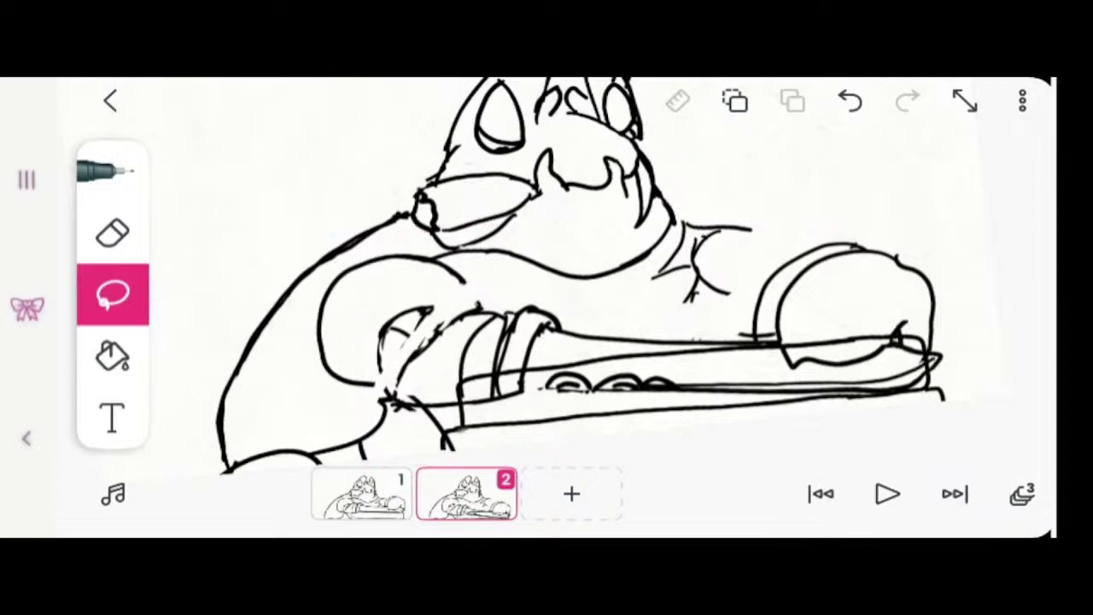
Draw the missing upper-arm line with the pen, closing the gap between the shoulder curve and the forearm.
scroll(448, 315, up, 1)
click(115, 181)
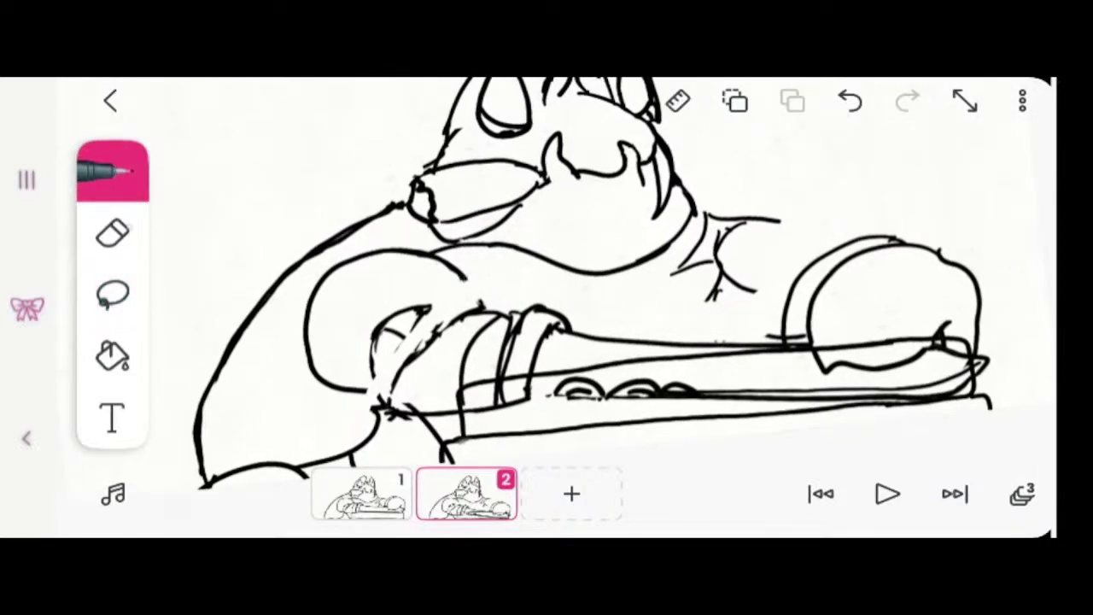
click(113, 232)
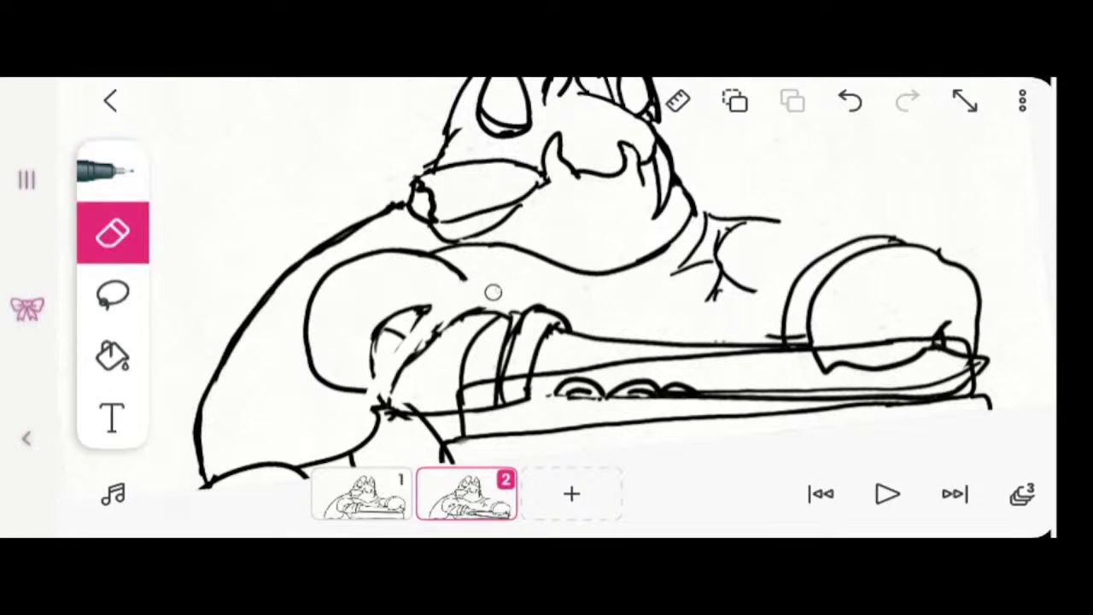
click(113, 171)
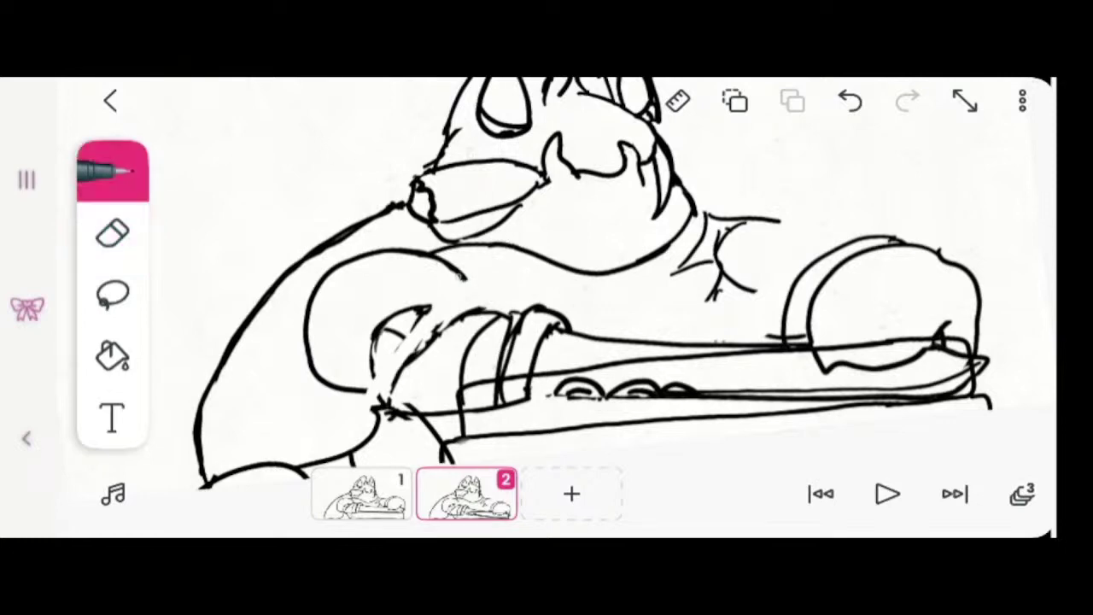
mouse_move(463, 275)
mouse_down()
mouse_move(462, 315)
mouse_move(426, 308)
mouse_move(434, 333)
mouse_move(375, 398)
mouse_up()
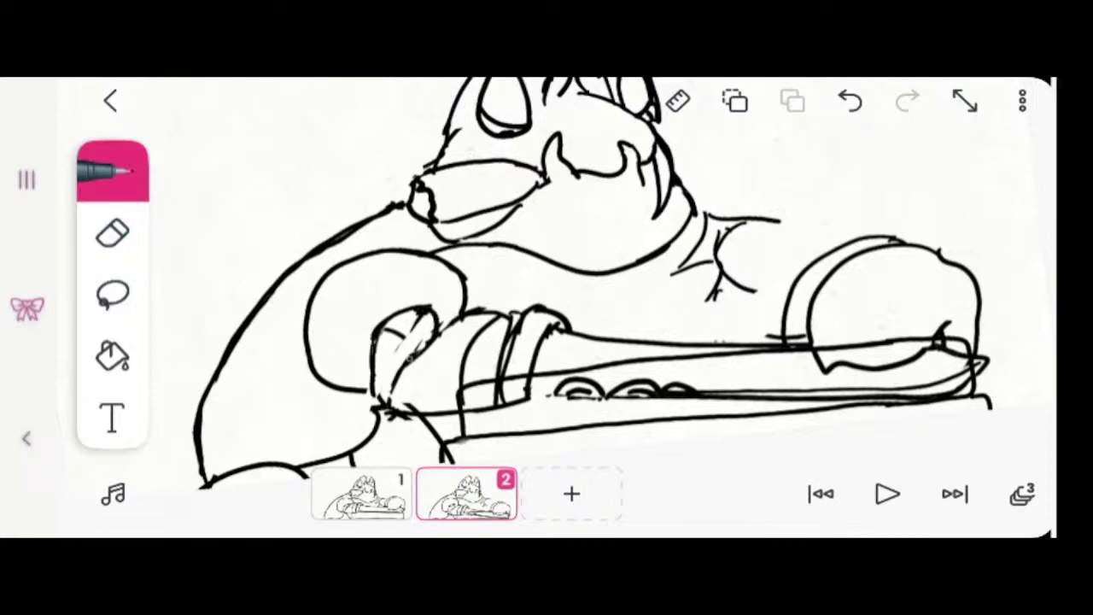
Lasso along the forearm's upper edge down to the elbow on frame 2.
scroll(592, 285, down, 5)
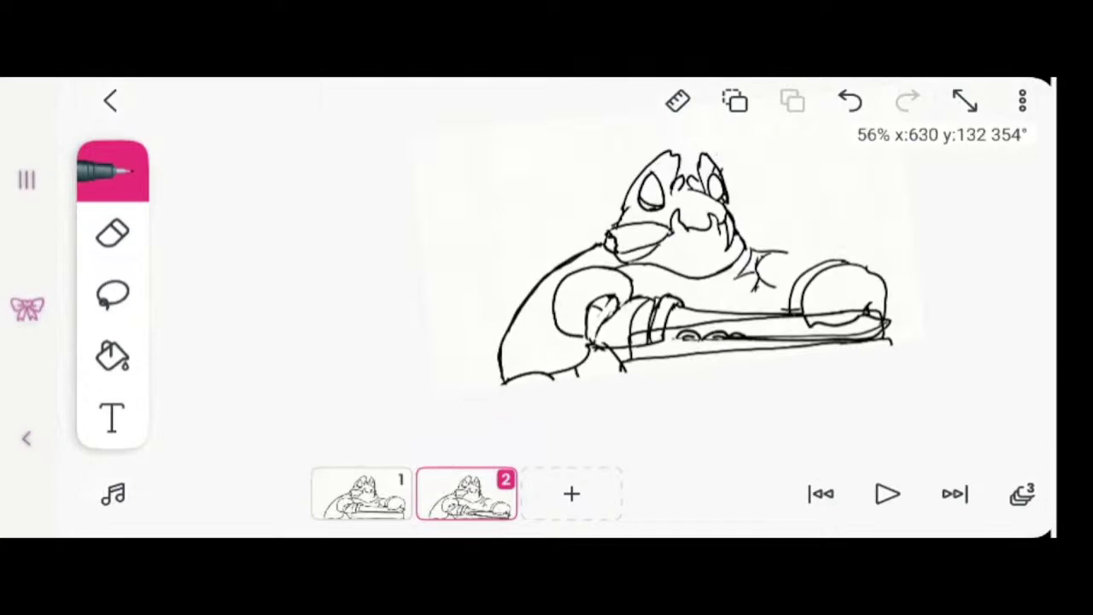
scroll(632, 252, up, 2)
mouse_move(589, 468)
mouse_down()
mouse_move(418, 468)
mouse_move(671, 468)
mouse_move(317, 468)
mouse_move(598, 466)
mouse_up()
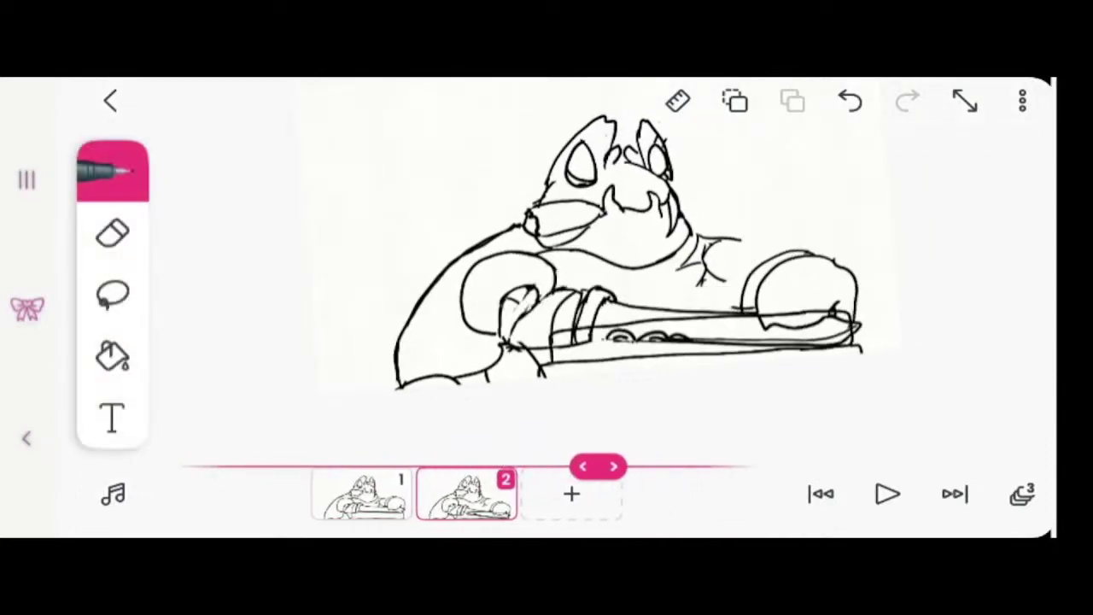
scroll(598, 265, up, 2)
click(112, 294)
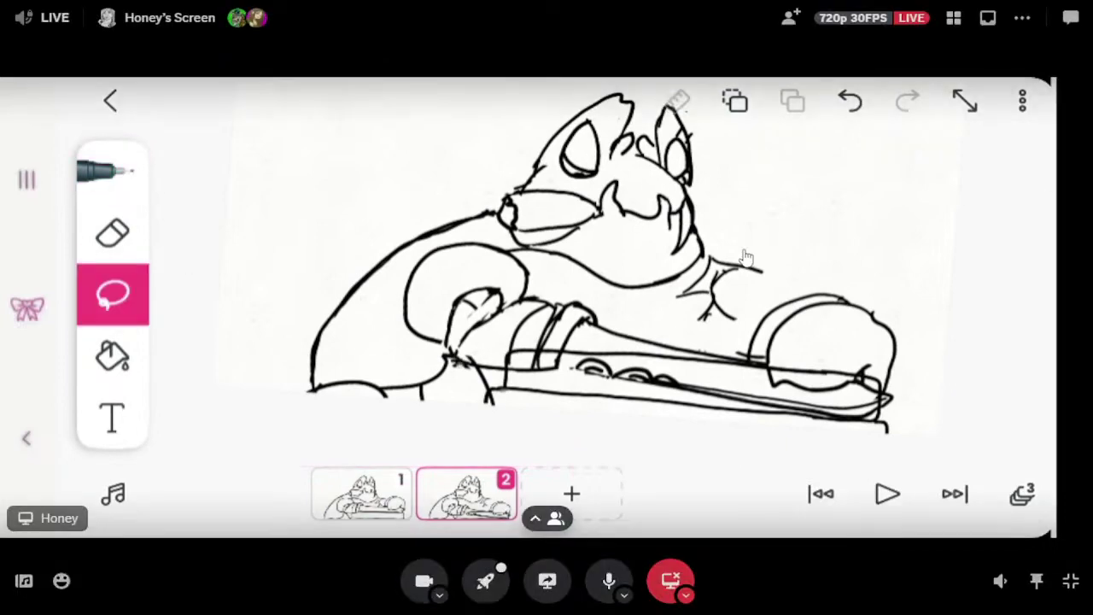
drag(466, 343, 448, 366)
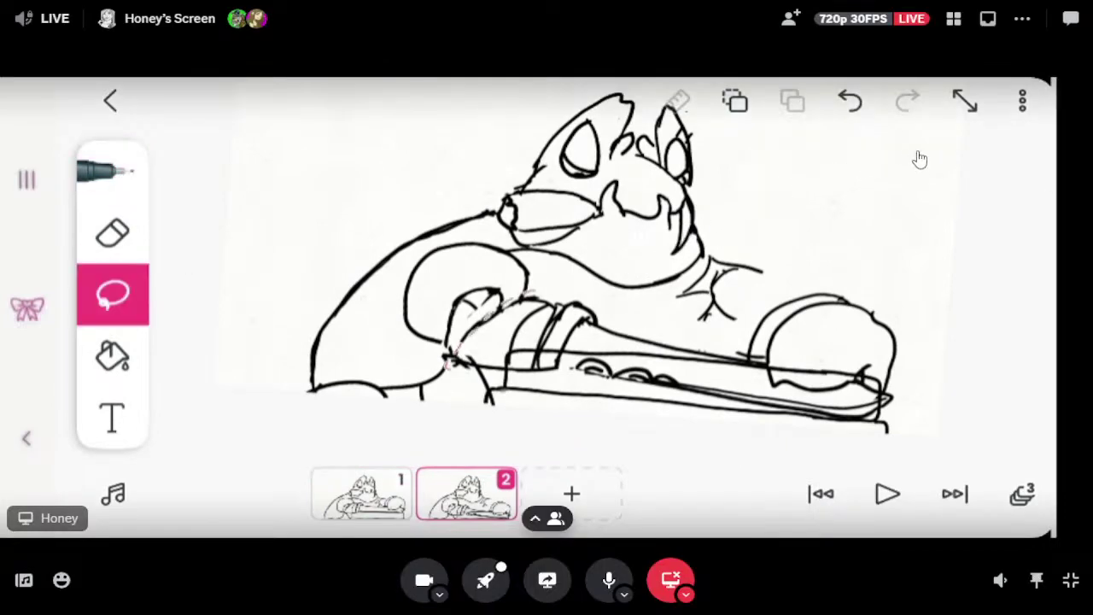
Switch through the call grid to the fanged, crowned portrait stream and repaint the crown's central spike with a sharp barbed tip.
click(954, 19)
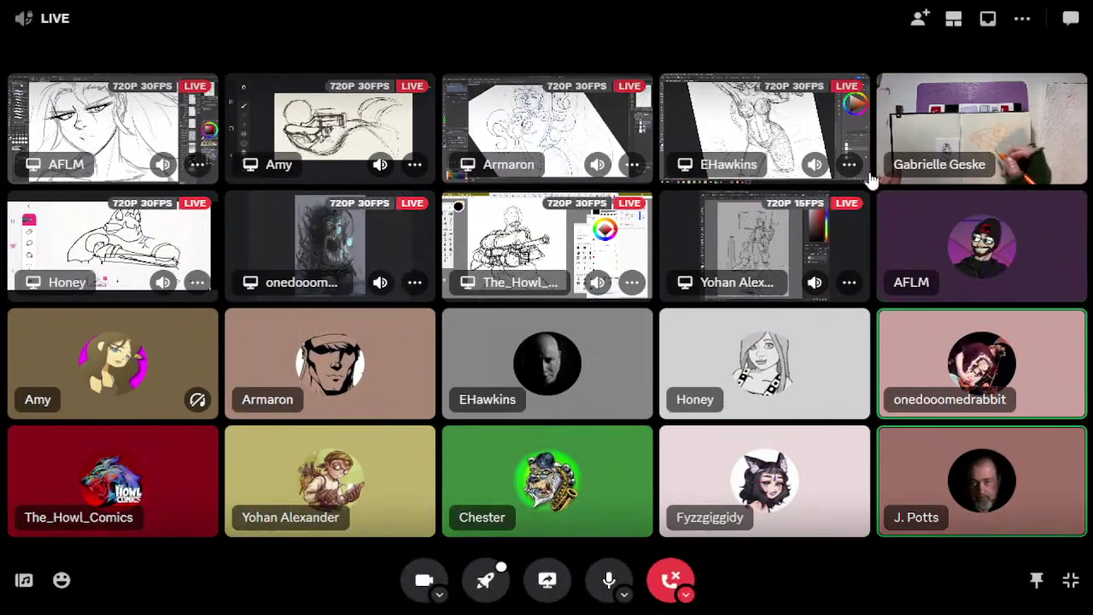
click(323, 245)
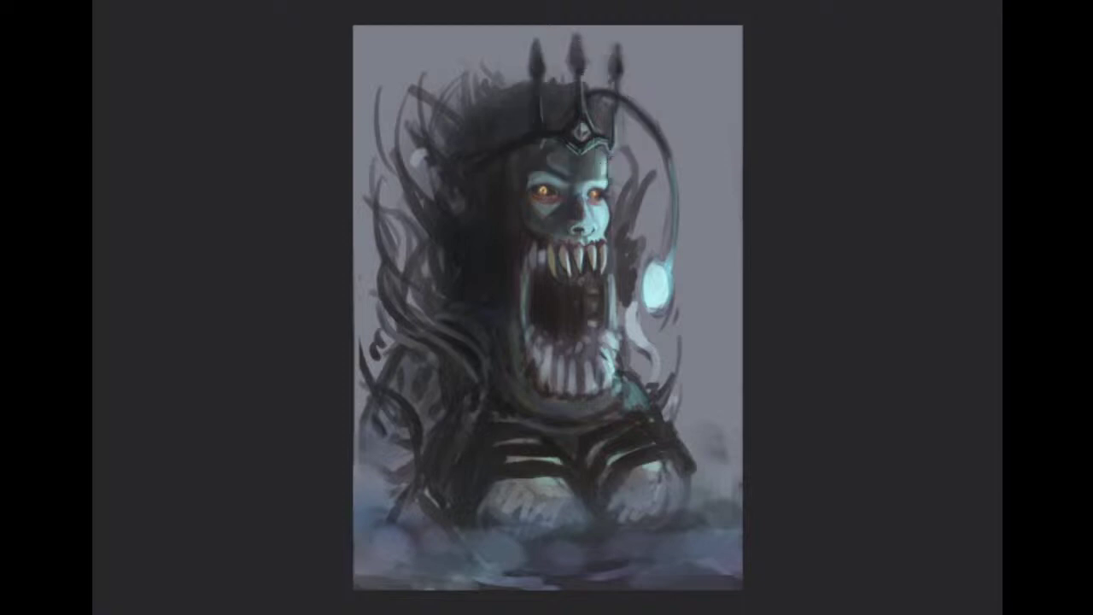
alt+click(578, 119)
drag(580, 34, 589, 60)
drag(583, 51, 596, 66)
alt+click(585, 45)
alt+click(591, 42)
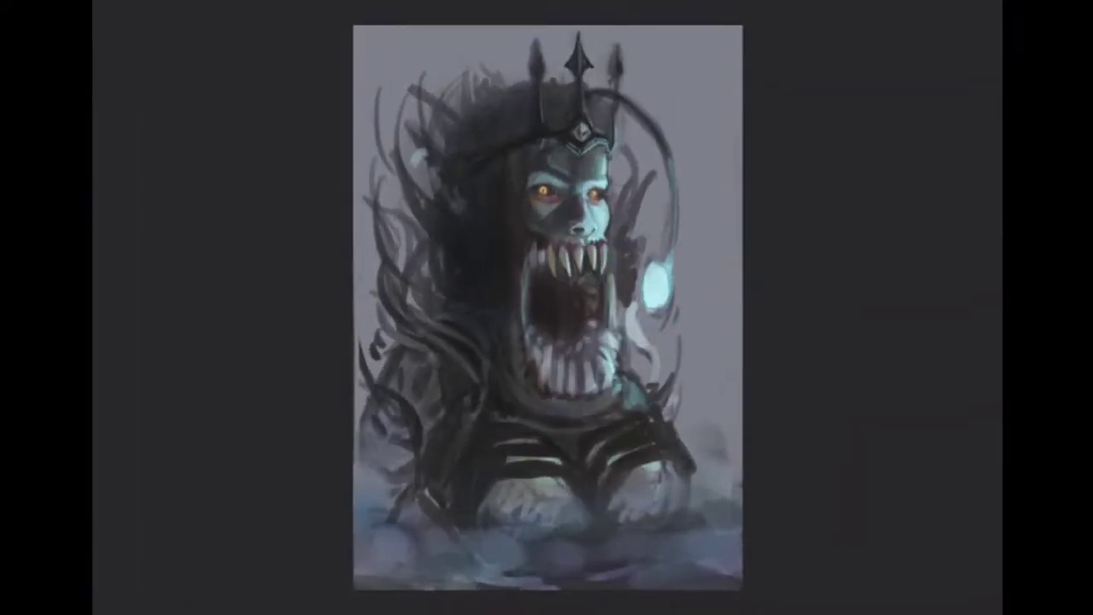
alt+click(585, 104)
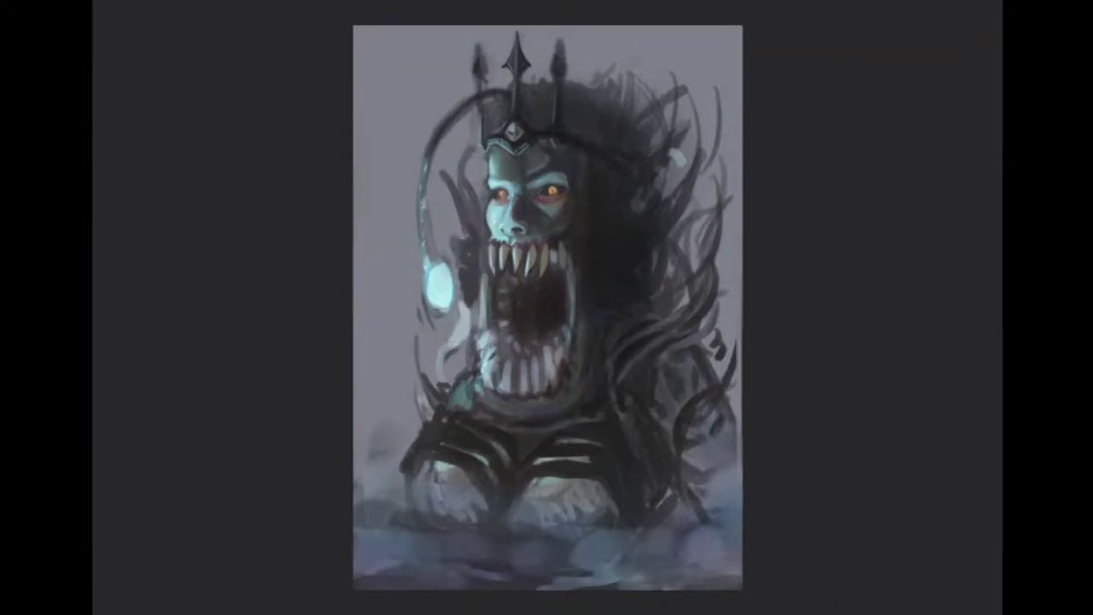
On the mirrored canvas, sample the lure's cyan and touch up the edge of the glowing lure.
alt+click(443, 286)
mouse_move(429, 278)
mouse_down()
mouse_move(441, 262)
mouse_move(439, 311)
mouse_up()
alt+click(444, 289)
Repaint the edge of the open mouth nearest the lure in darker sampled tones, working down from the upper fangs.
click(478, 283)
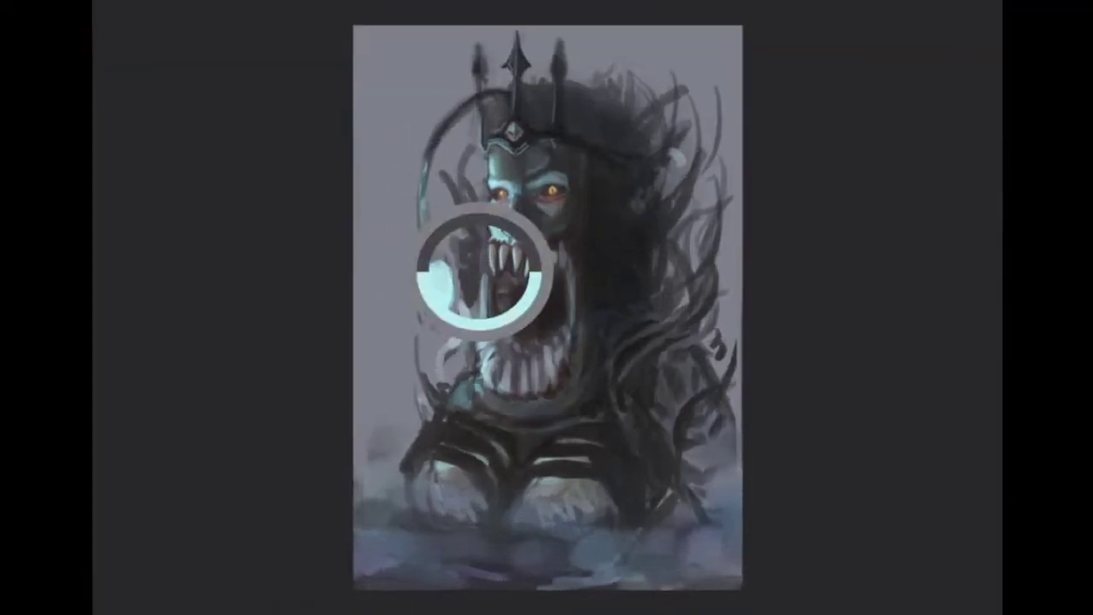
click(482, 263)
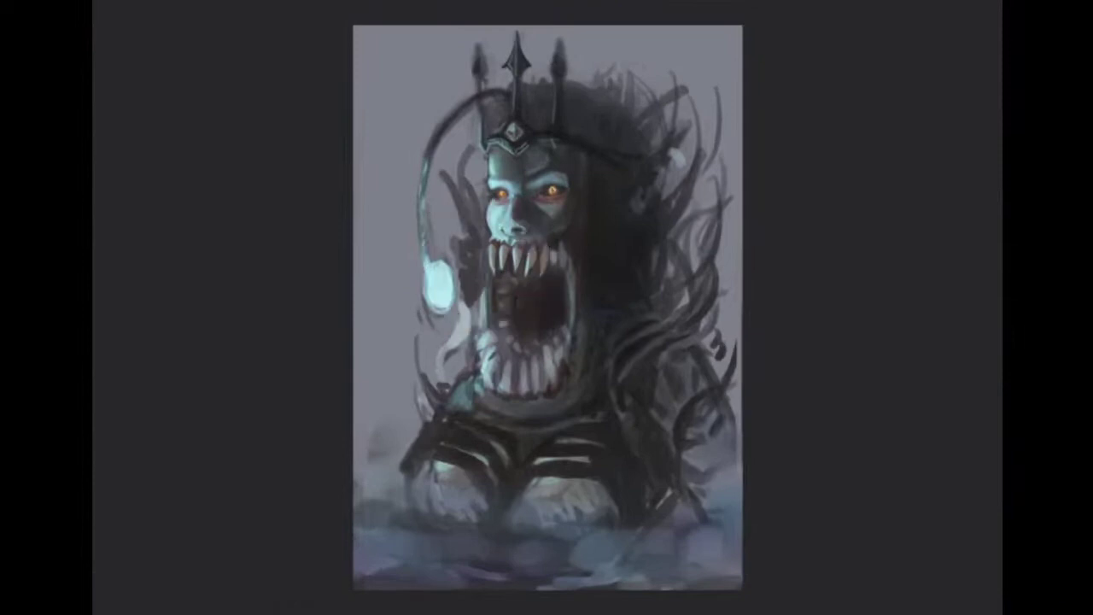
click(500, 252)
click(518, 253)
click(482, 285)
click(476, 311)
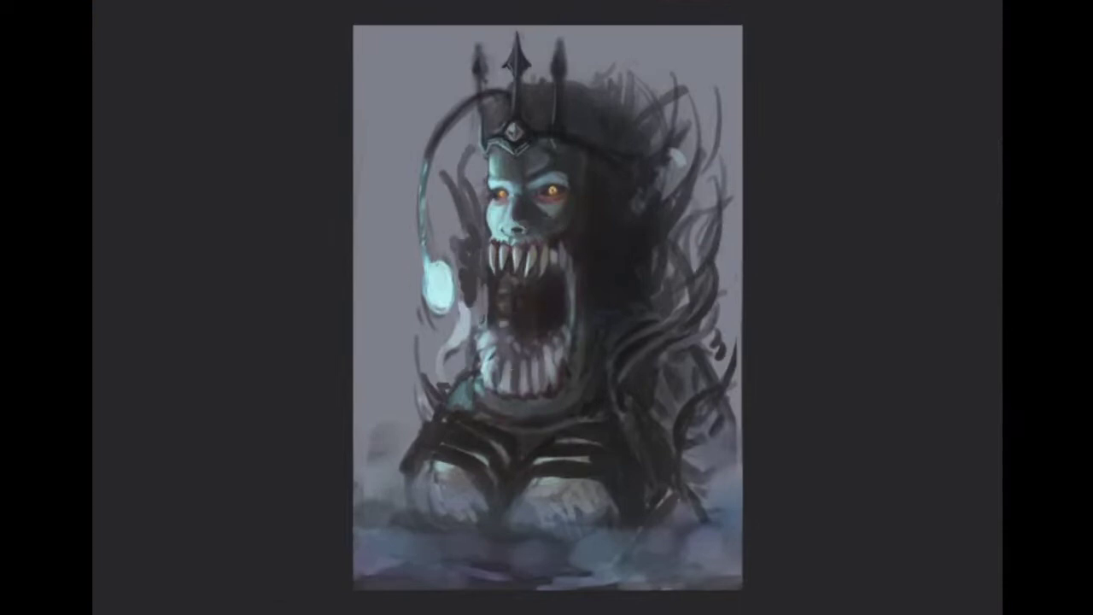
drag(492, 275, 491, 312)
alt+click(484, 258)
drag(488, 268, 479, 319)
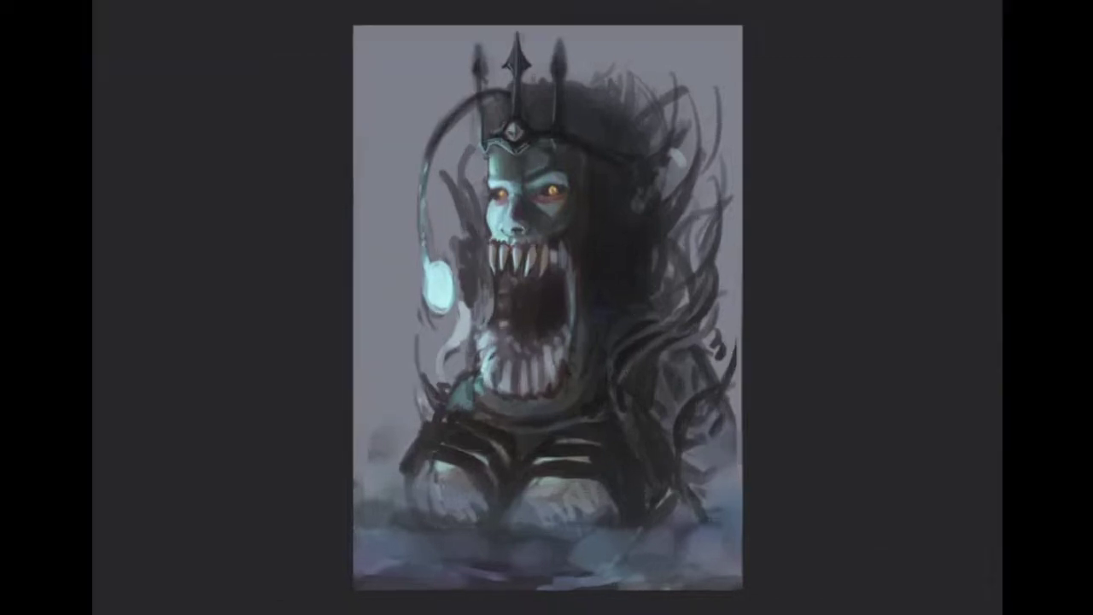
Mirror the canvas back and paint sampled dark red tones inside the open mouth beside the cheek.
key(ctrl+shift+h)
alt+click(594, 271)
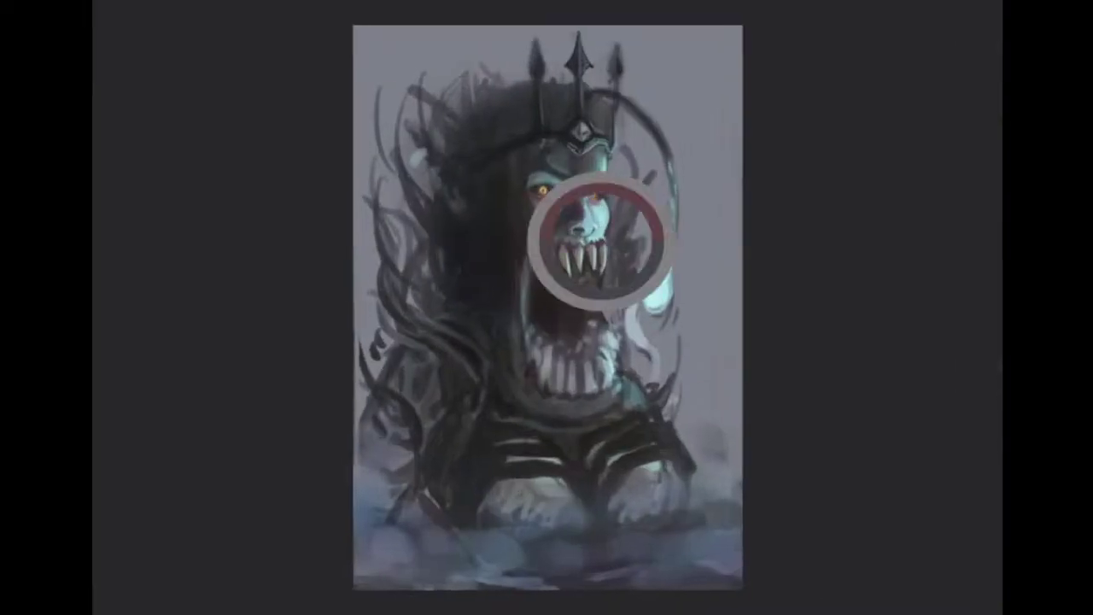
drag(589, 304, 589, 329)
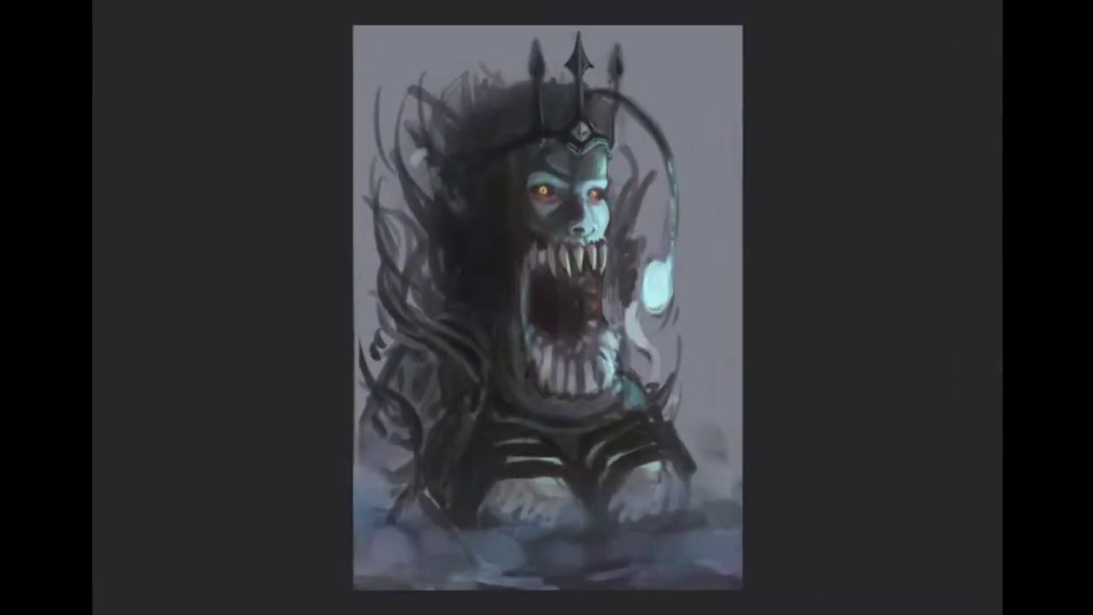
click(690, 273)
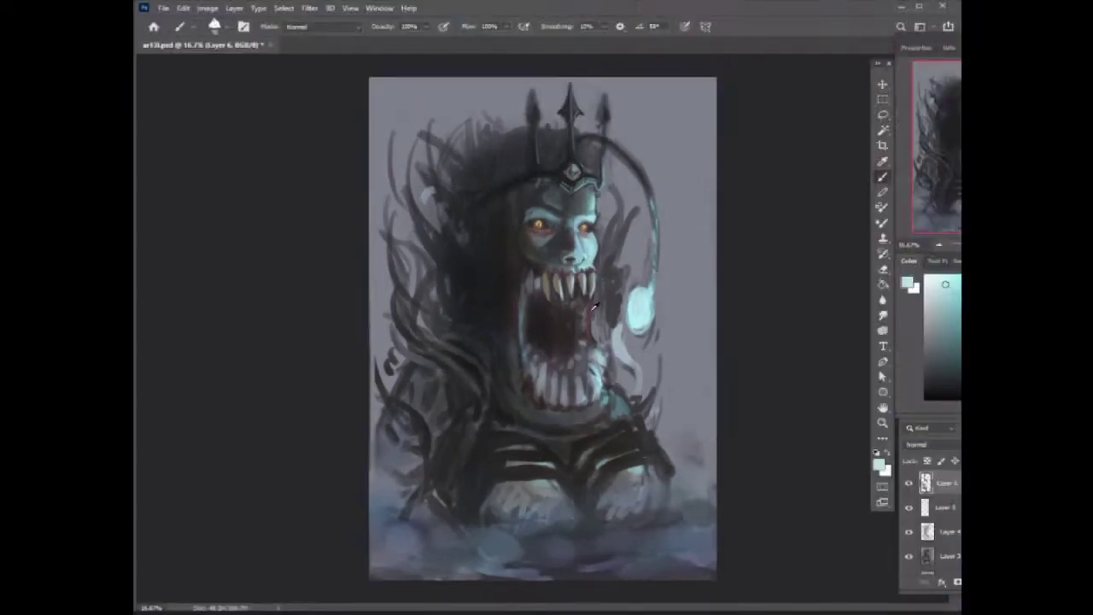
alt+click(564, 342)
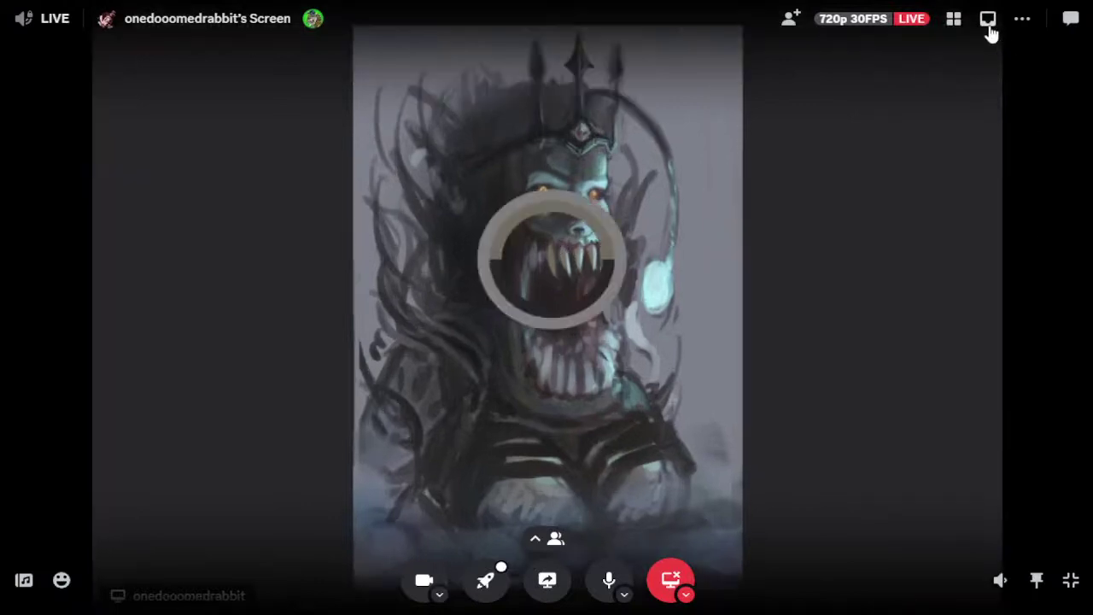
Switch through the call grid to the Sketchbook stream and darken the armed woman's hairline and hair behind the neck with the Hard Pencil.
click(954, 21)
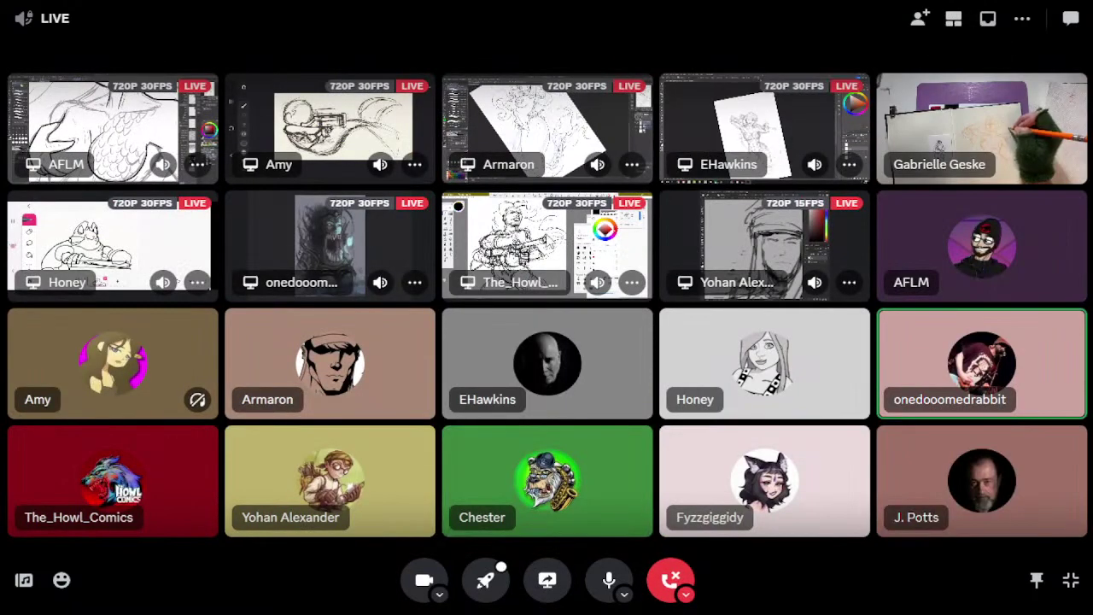
click(540, 249)
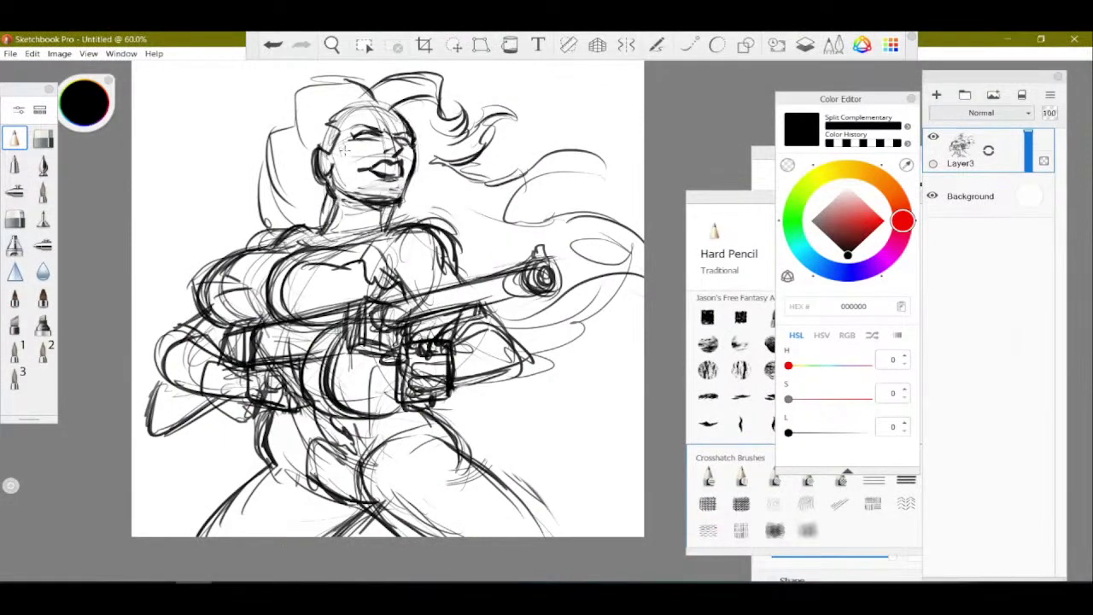
mouse_move(382, 115)
mouse_down()
mouse_move(353, 105)
mouse_move(327, 122)
mouse_move(333, 188)
mouse_move(283, 212)
mouse_move(311, 223)
mouse_up()
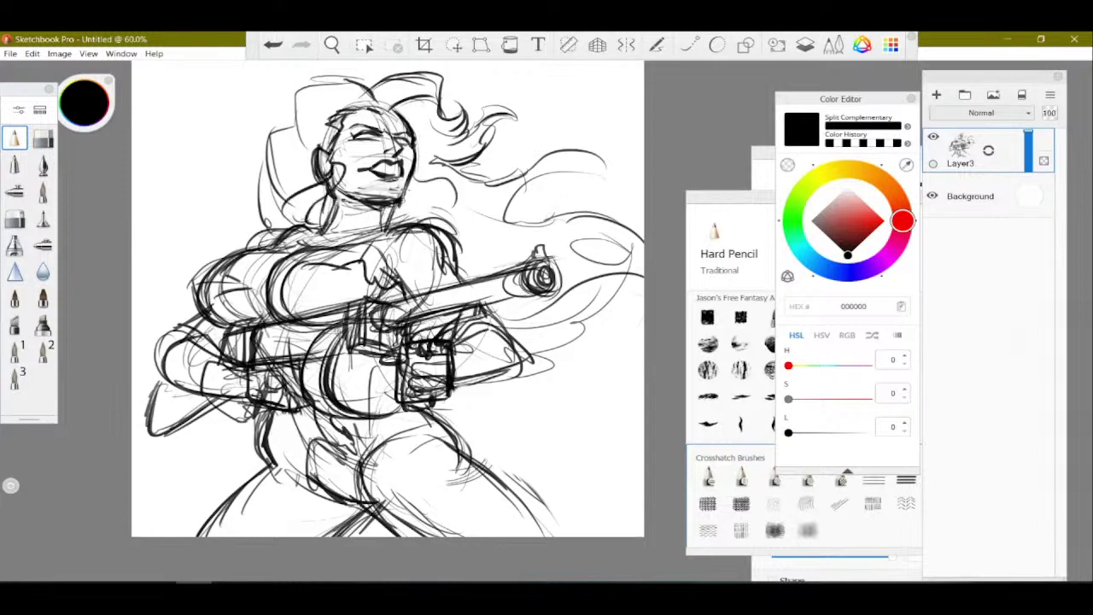
Sketch a small hair curl beside the armed woman's far shoulder and darken the upper arm and elbow contours.
mouse_move(457, 226)
mouse_down()
mouse_move(485, 229)
mouse_move(464, 252)
mouse_up()
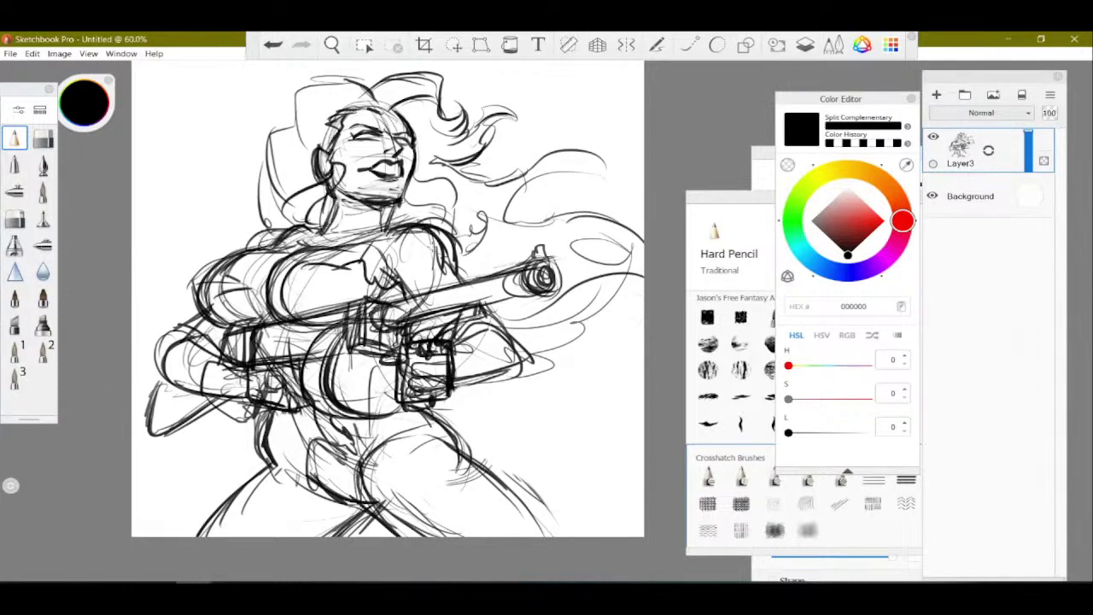
drag(422, 238, 389, 292)
mouse_move(408, 227)
mouse_down()
mouse_move(391, 267)
mouse_move(412, 292)
mouse_move(408, 281)
mouse_up()
mouse_move(477, 282)
mouse_down()
mouse_move(485, 309)
mouse_move(467, 333)
mouse_move(522, 367)
mouse_up()
drag(517, 364, 465, 387)
Darken the woman's waist and hip lines and add strokes between the thighs at the lower edge of the sketch.
drag(260, 330, 331, 470)
mouse_move(304, 414)
mouse_down()
mouse_move(347, 483)
mouse_move(270, 435)
mouse_move(299, 455)
mouse_up()
drag(369, 422, 367, 446)
drag(314, 451, 321, 463)
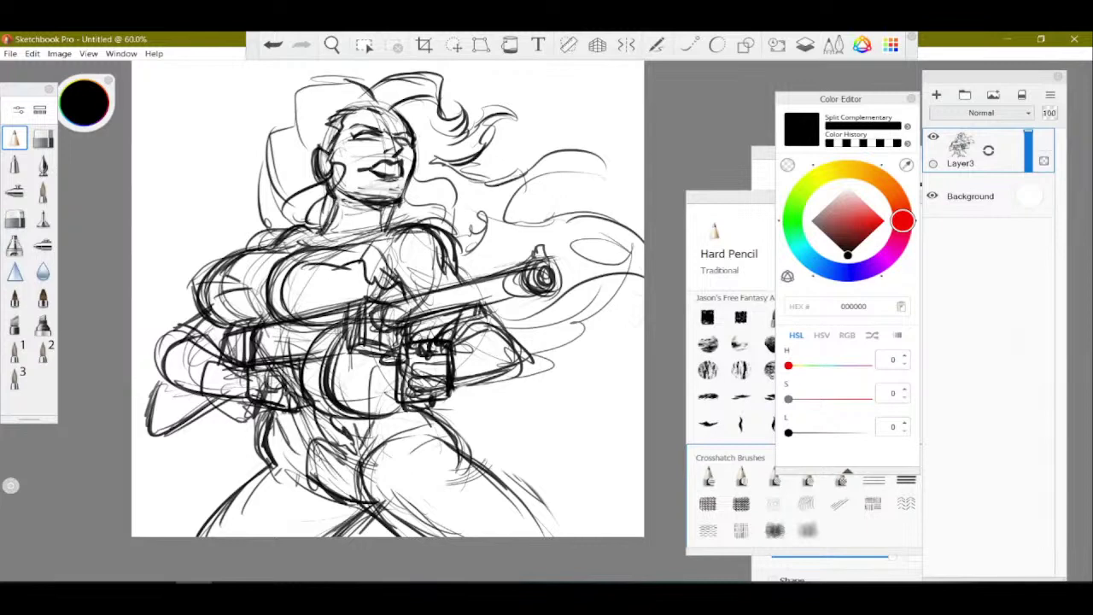
drag(356, 520, 344, 535)
drag(331, 499, 312, 536)
mouse_move(321, 499)
mouse_down()
mouse_move(302, 535)
mouse_move(307, 528)
mouse_up()
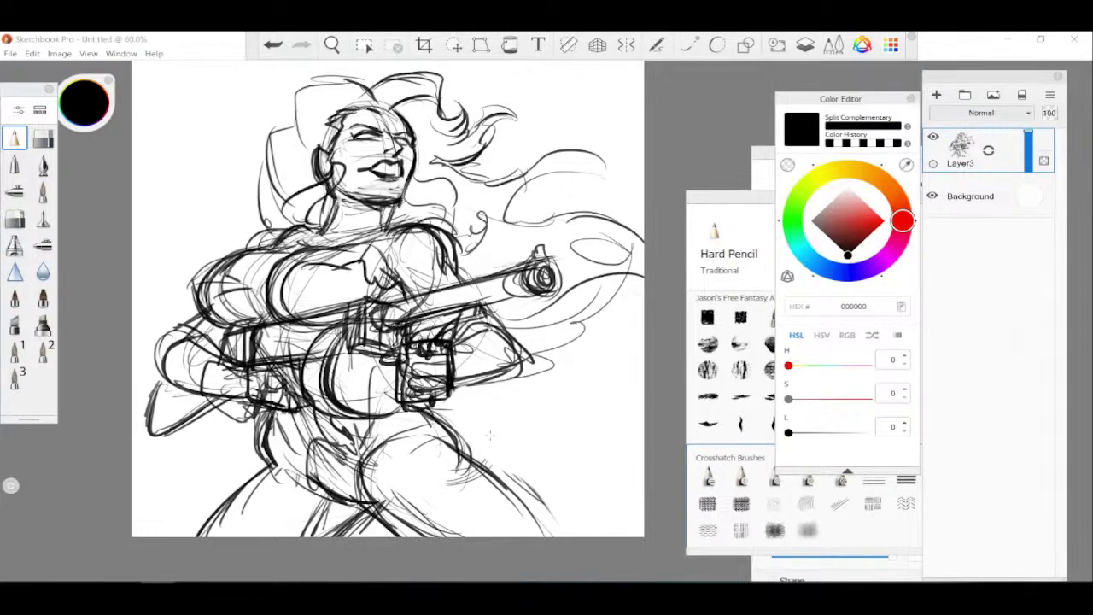
Add a light strand below the hair curl, round out the near elbow, and darken the near shoulder line.
drag(485, 225, 476, 263)
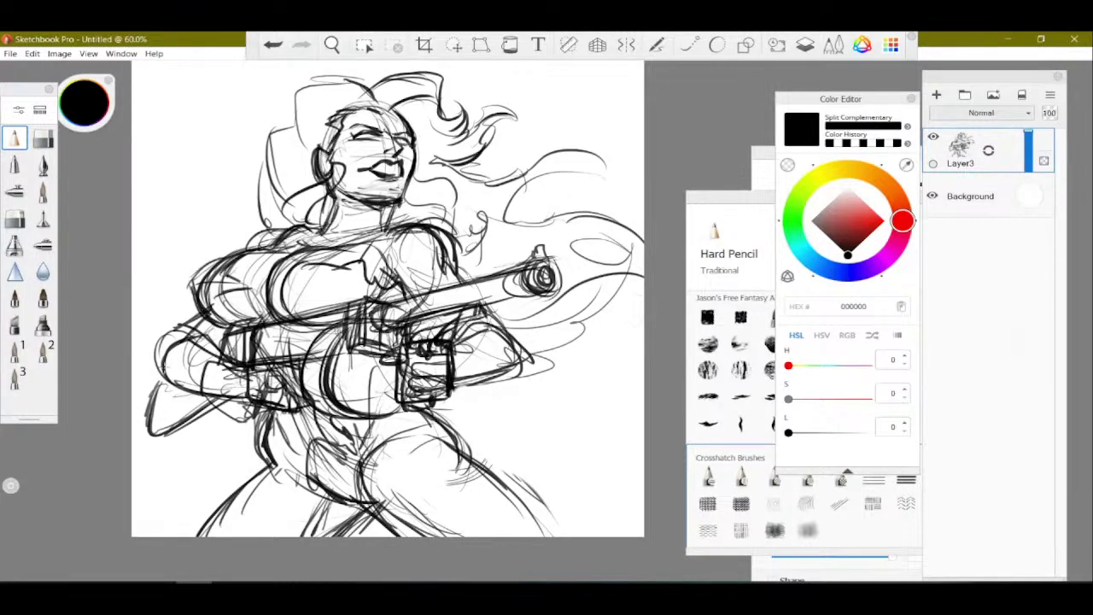
mouse_move(162, 368)
mouse_down()
mouse_move(150, 340)
mouse_move(197, 306)
mouse_up()
mouse_move(258, 246)
mouse_down()
mouse_move(301, 228)
mouse_move(285, 227)
mouse_up()
mouse_move(292, 235)
mouse_down()
mouse_move(312, 229)
mouse_move(327, 242)
mouse_up()
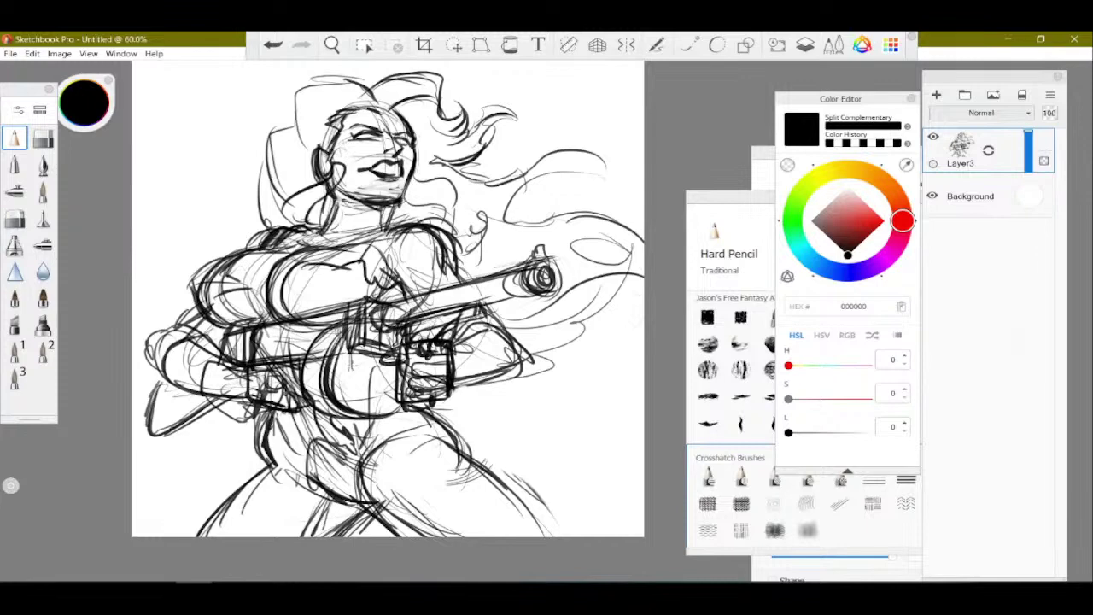
Transform the whole figure sketch, scaling it down slightly on the canvas.
click(453, 45)
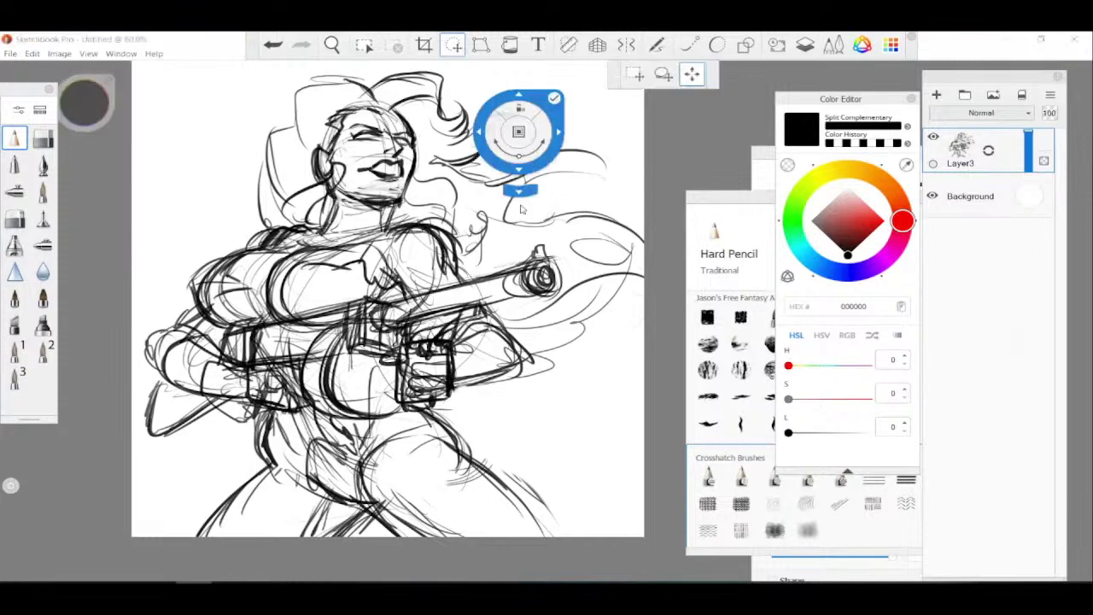
drag(524, 224, 521, 256)
drag(530, 330, 547, 355)
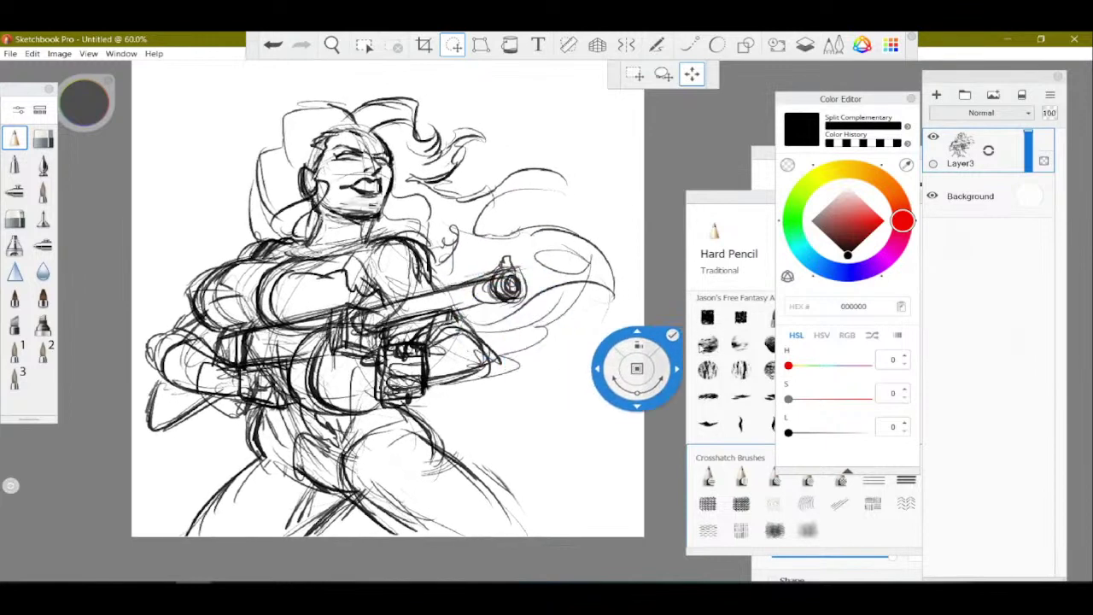
drag(643, 374, 376, 111)
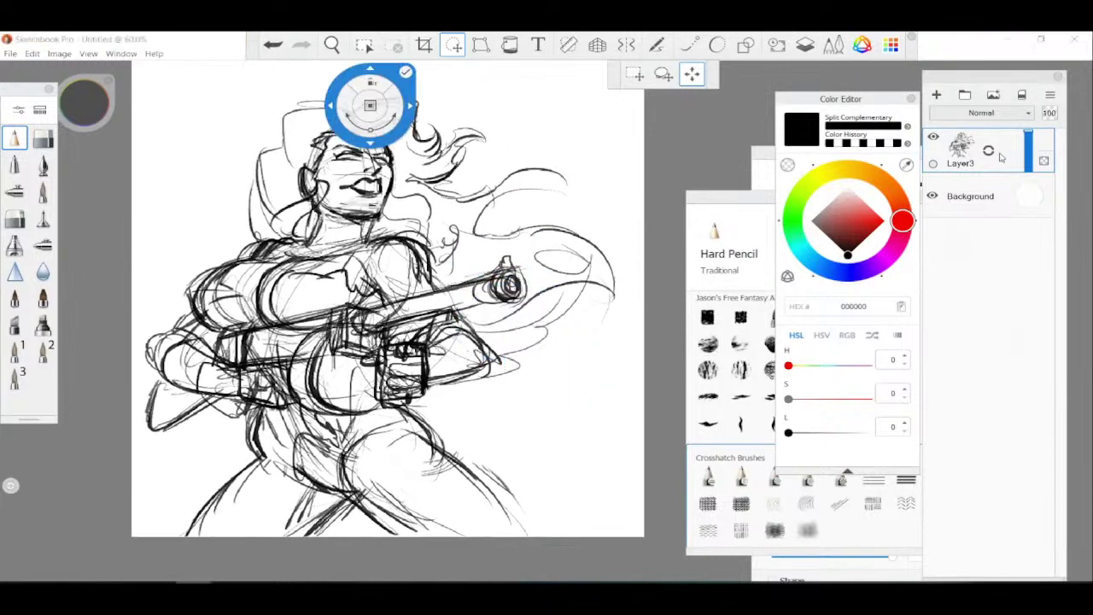
Redraw the gun barrel in black on a new layer, clean up with the transparent color, and merge the layer into Layer3.
click(936, 95)
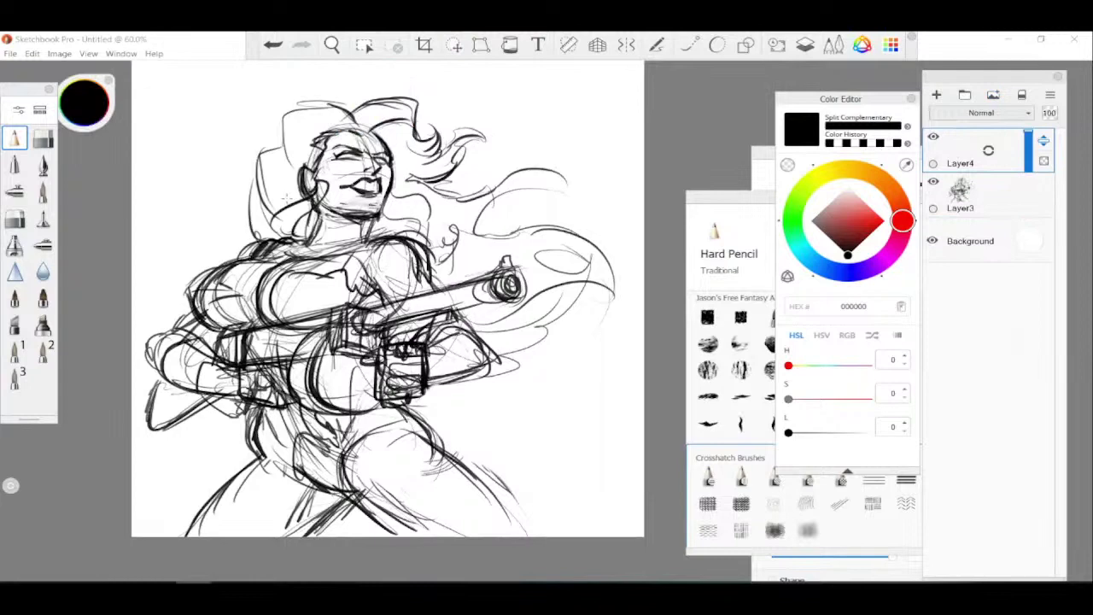
mouse_move(377, 313)
mouse_down()
mouse_move(367, 326)
mouse_move(409, 299)
mouse_move(407, 316)
mouse_move(514, 294)
mouse_move(507, 272)
mouse_move(499, 288)
mouse_up()
click(787, 165)
click(986, 186)
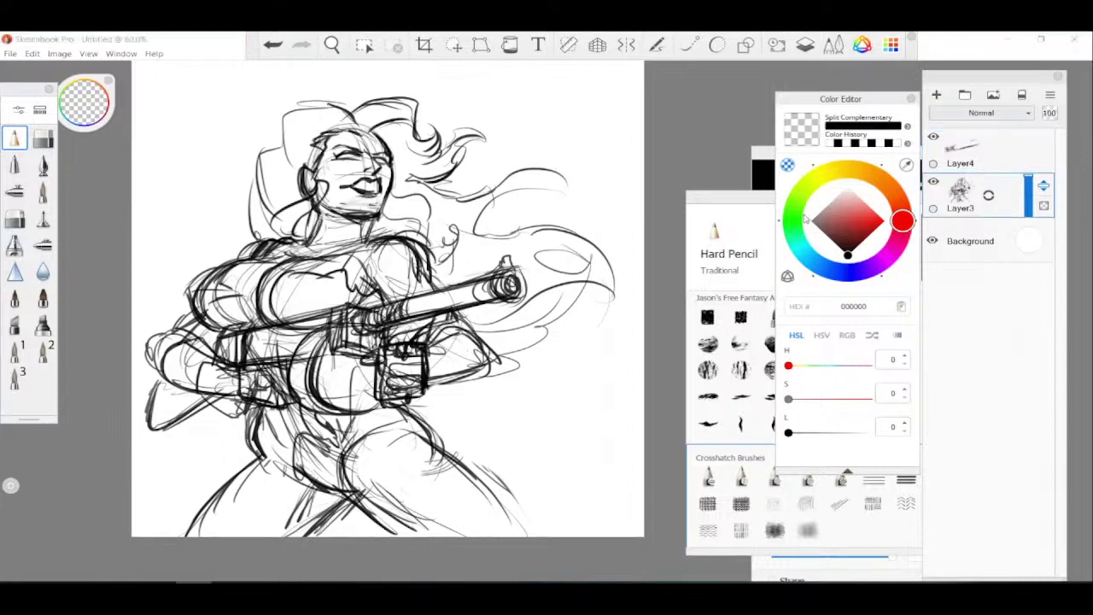
drag(984, 155, 991, 229)
Add another layer, then on Layer3 erase the old muzzle lines with the transparent color and redraw the muzzle in black.
click(937, 95)
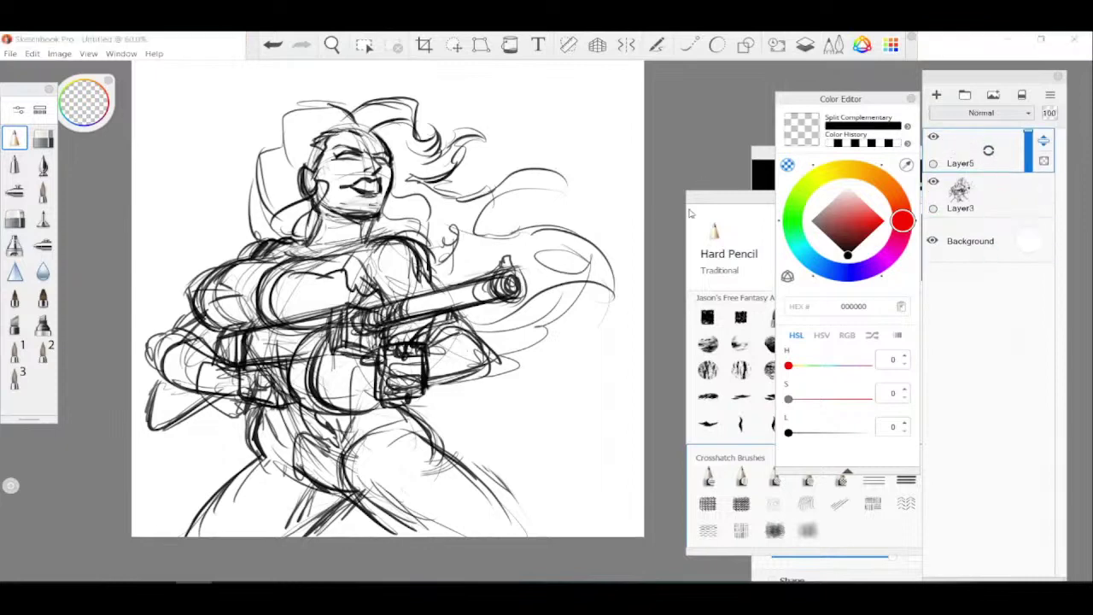
click(996, 205)
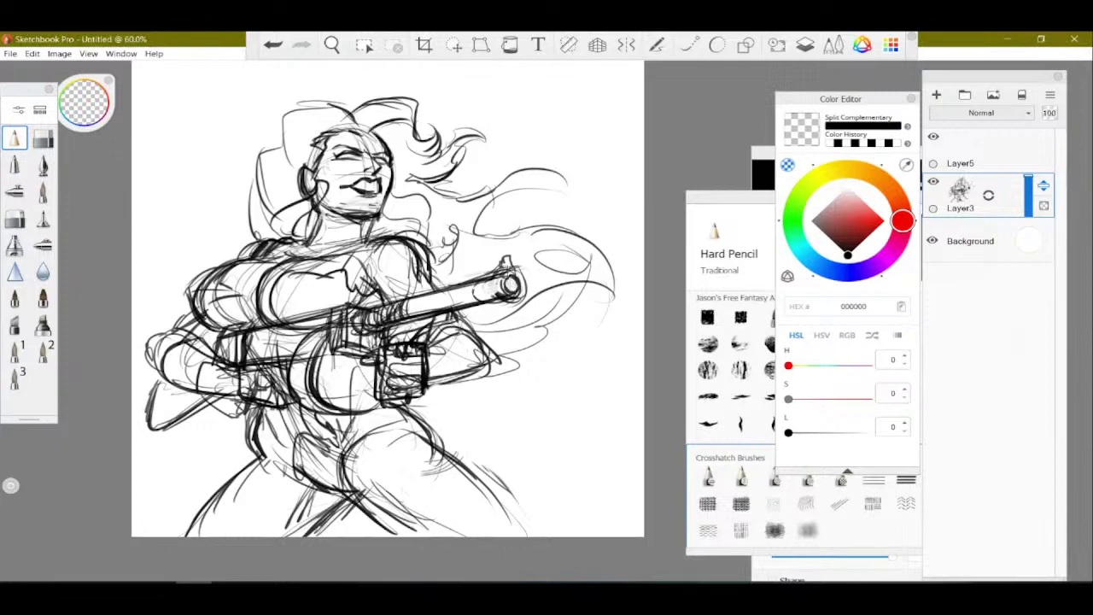
click(788, 165)
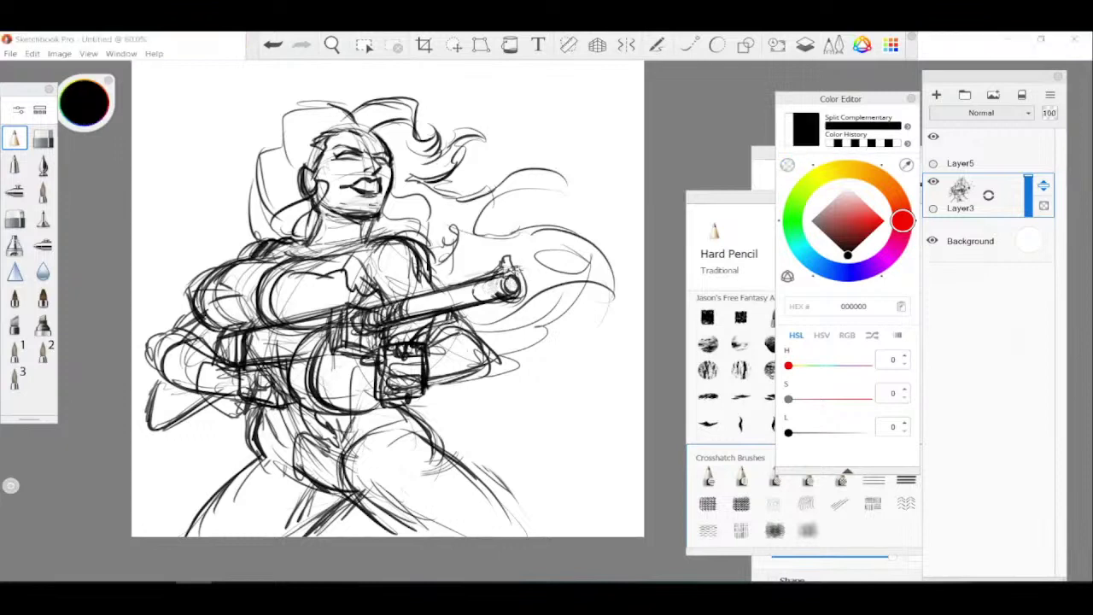
mouse_move(490, 286)
mouse_down()
mouse_move(510, 304)
mouse_move(523, 272)
mouse_up()
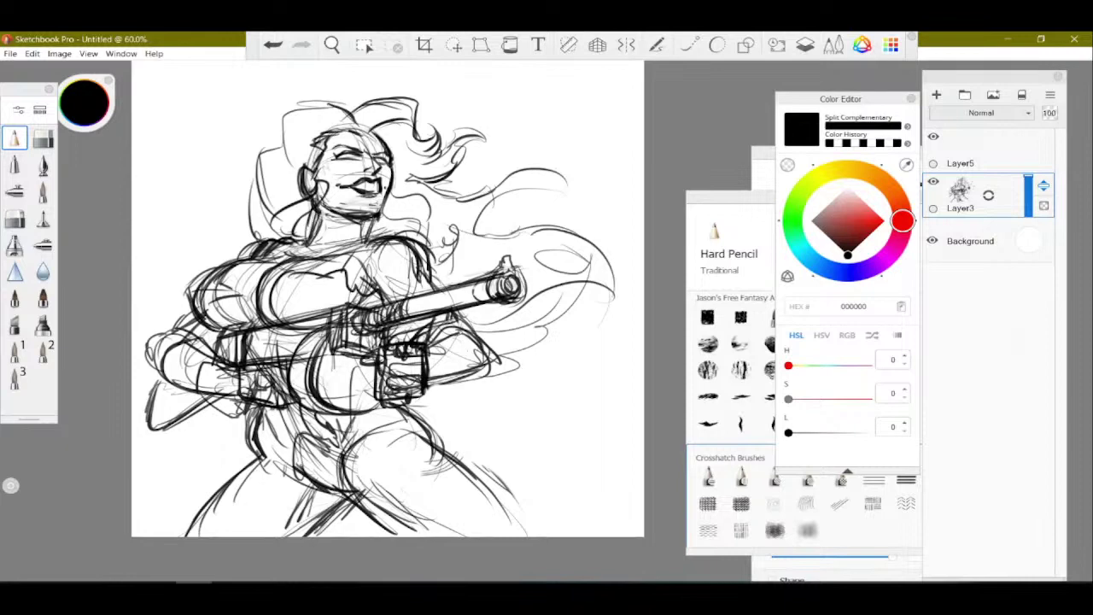
Touch up the woman's neck and the area around the ear on Layer3, finishing with black strokes.
click(787, 165)
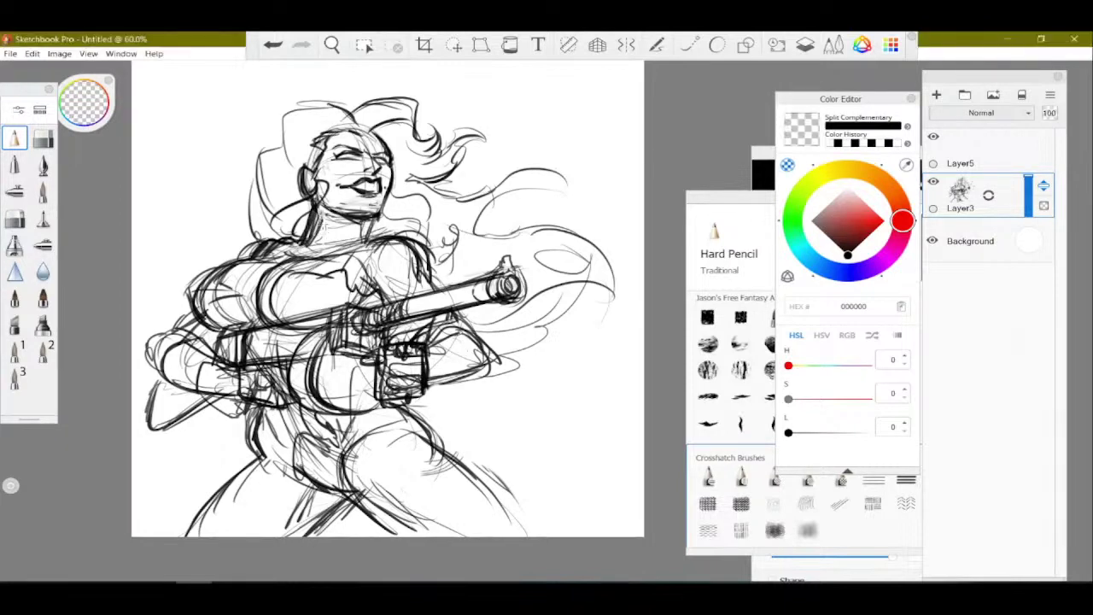
click(838, 143)
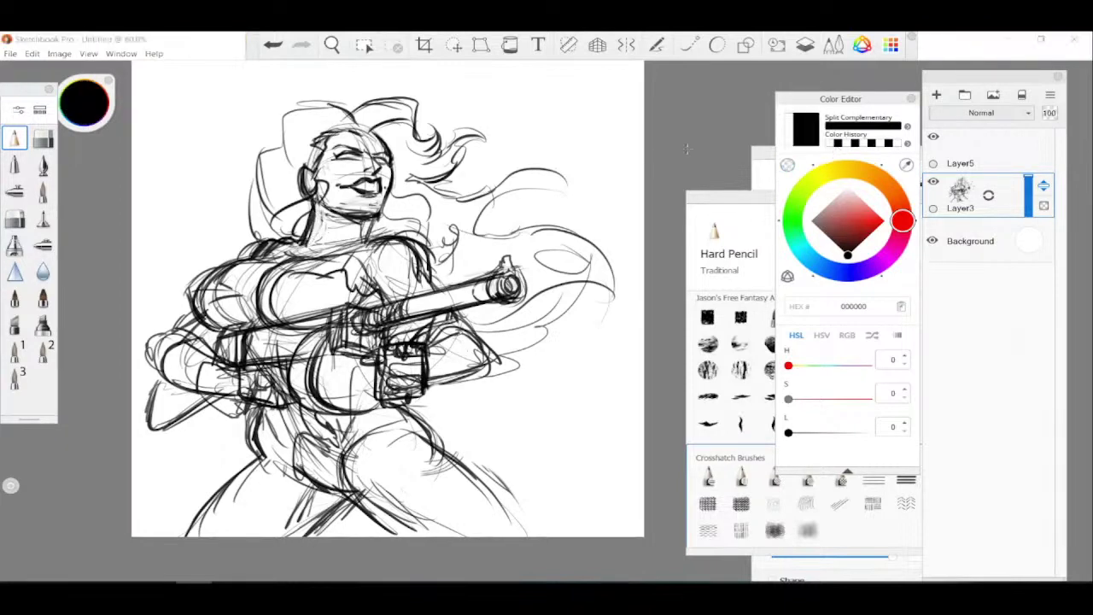
mouse_move(349, 226)
mouse_down()
mouse_move(320, 253)
mouse_move(344, 208)
mouse_up()
drag(310, 169, 322, 153)
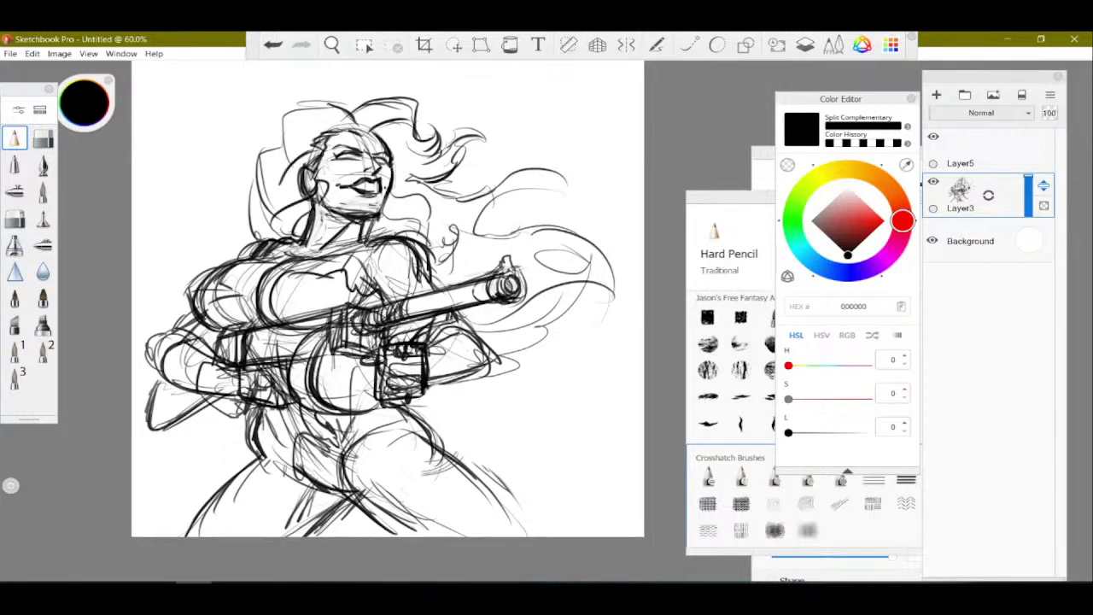
Draw bold curved locks of hair from the temple down behind the ear to the near shoulder.
mouse_move(273, 181)
mouse_down()
mouse_move(309, 143)
mouse_move(273, 175)
mouse_up()
mouse_move(321, 133)
mouse_down()
mouse_move(268, 170)
mouse_move(253, 234)
mouse_up()
drag(272, 195, 253, 245)
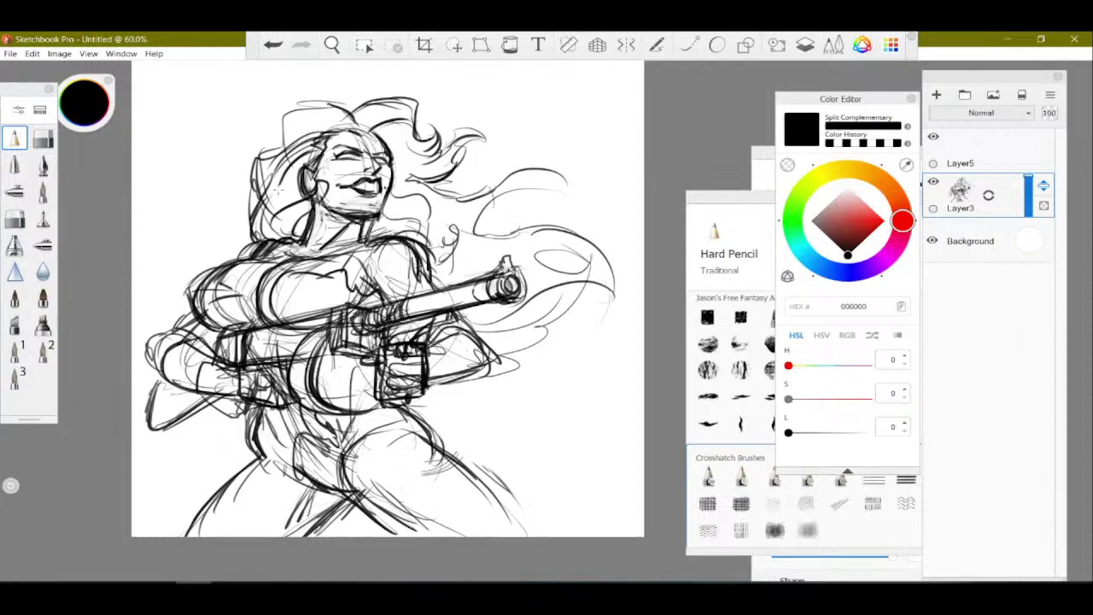
mouse_move(287, 178)
mouse_down()
mouse_move(259, 158)
mouse_move(253, 215)
mouse_up()
drag(288, 148, 246, 198)
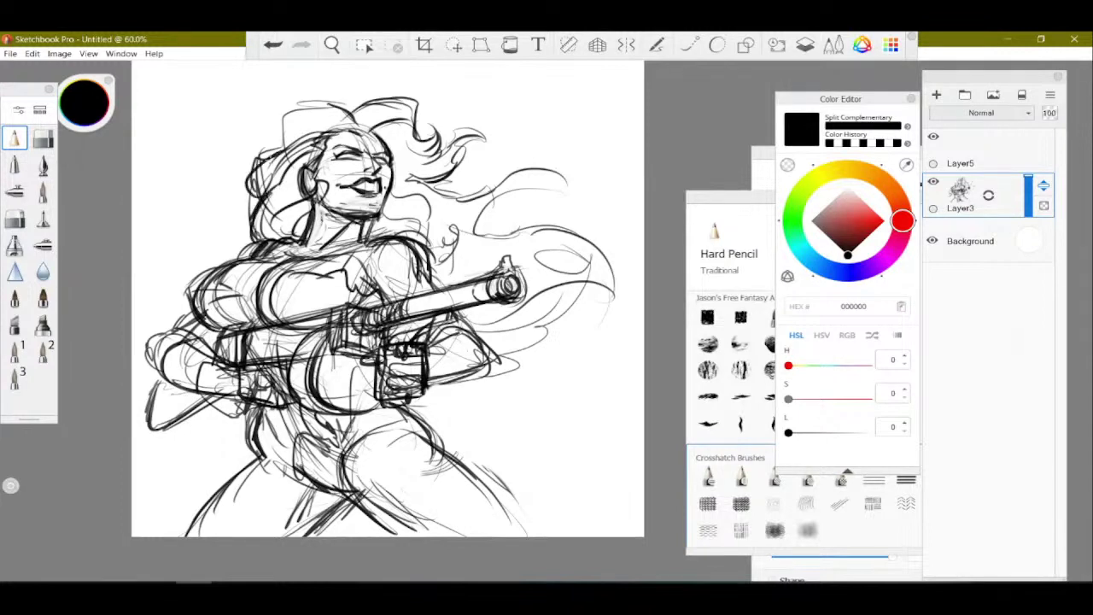
Outline the crown of the hair with dark strokes and reinforce its outer edge beside the near shoulder.
mouse_move(309, 111)
mouse_down()
mouse_move(261, 158)
mouse_move(271, 130)
mouse_up()
mouse_move(333, 92)
mouse_down()
mouse_move(280, 109)
mouse_move(340, 113)
mouse_up()
drag(402, 99, 350, 107)
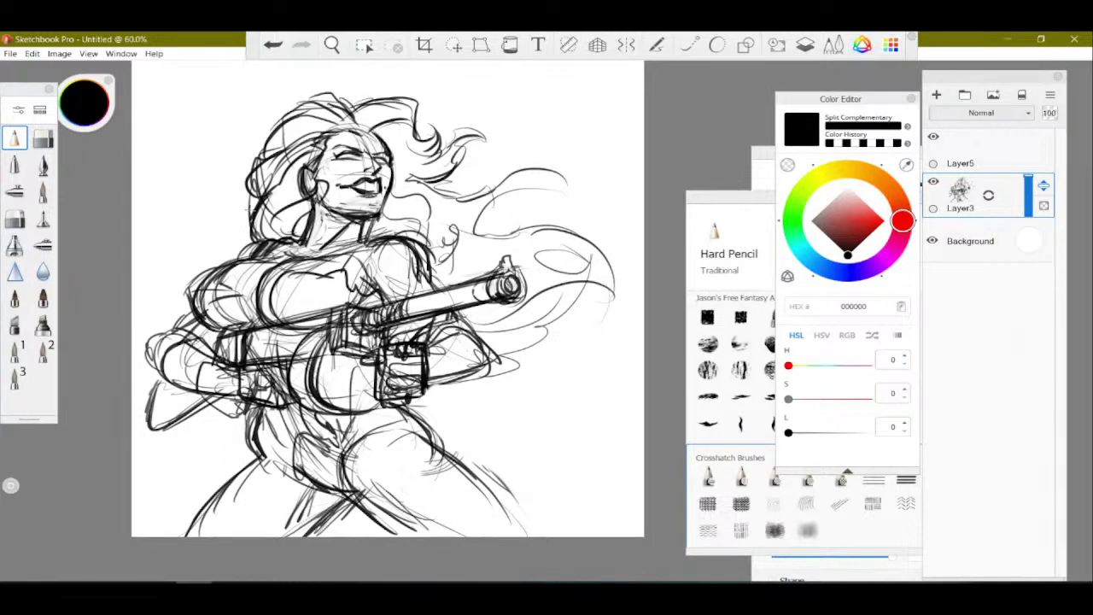
drag(253, 193, 248, 215)
Draw flowing strands from the forehead past the cheek and down beside the neck on the windblown side.
mouse_move(357, 128)
mouse_down()
mouse_move(401, 136)
mouse_move(428, 183)
mouse_up()
drag(377, 135, 426, 187)
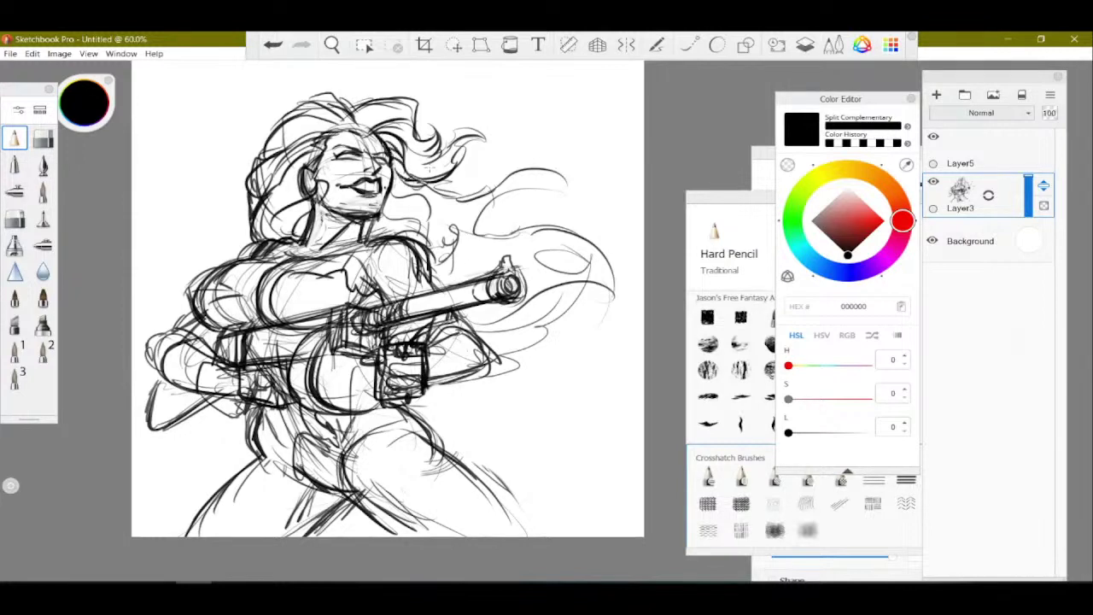
mouse_move(355, 118)
mouse_down()
mouse_move(382, 107)
mouse_move(374, 98)
mouse_move(446, 152)
mouse_move(470, 133)
mouse_move(491, 138)
mouse_move(439, 182)
mouse_up()
mouse_move(422, 182)
mouse_down()
mouse_move(476, 204)
mouse_move(506, 166)
mouse_move(427, 227)
mouse_up()
drag(389, 189, 408, 198)
mouse_move(408, 193)
mouse_down()
mouse_move(434, 220)
mouse_move(386, 220)
mouse_move(373, 241)
mouse_up()
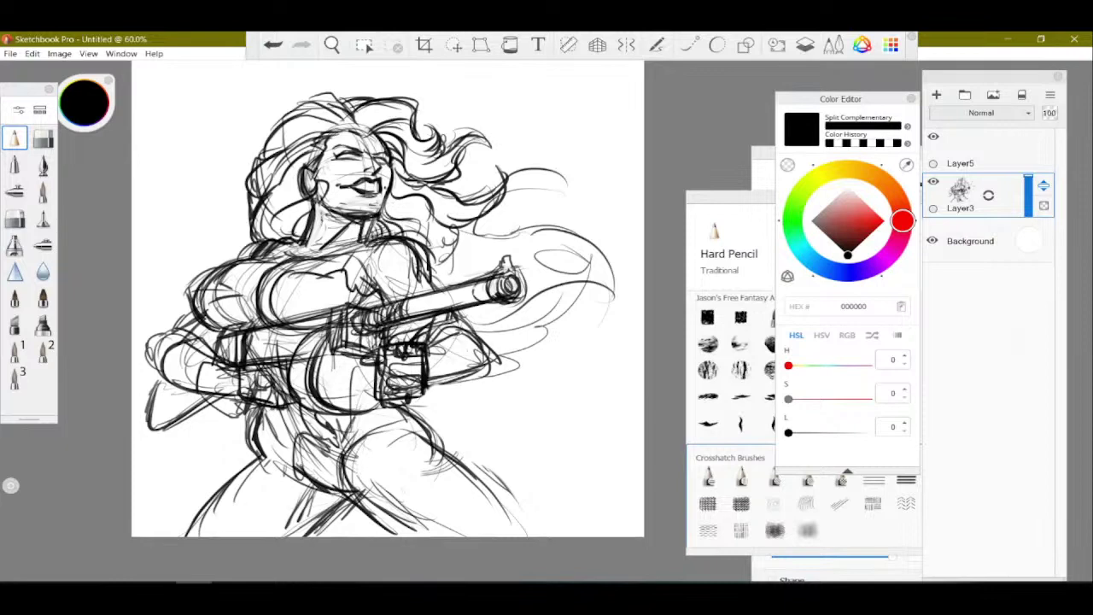
Darken the long windblown hair from the far shoulder outward, adding flowing strands above and below the gun muzzle.
drag(432, 221, 458, 243)
mouse_move(473, 224)
mouse_down()
mouse_move(445, 241)
mouse_move(456, 239)
mouse_up()
drag(431, 224, 452, 241)
mouse_move(475, 184)
mouse_down()
mouse_move(463, 210)
mouse_move(509, 235)
mouse_move(586, 242)
mouse_move(608, 280)
mouse_up()
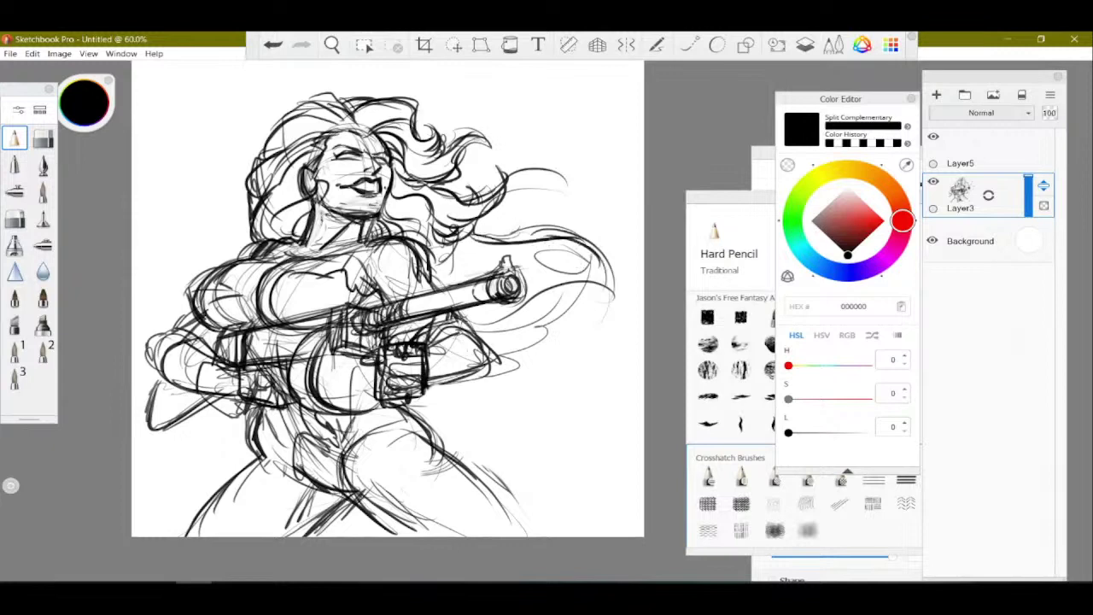
mouse_move(458, 321)
mouse_down()
mouse_move(579, 279)
mouse_move(612, 299)
mouse_up()
mouse_move(436, 269)
mouse_down()
mouse_move(475, 252)
mouse_move(480, 268)
mouse_move(513, 263)
mouse_move(491, 270)
mouse_up()
mouse_move(518, 268)
mouse_down()
mouse_move(586, 258)
mouse_move(587, 277)
mouse_up()
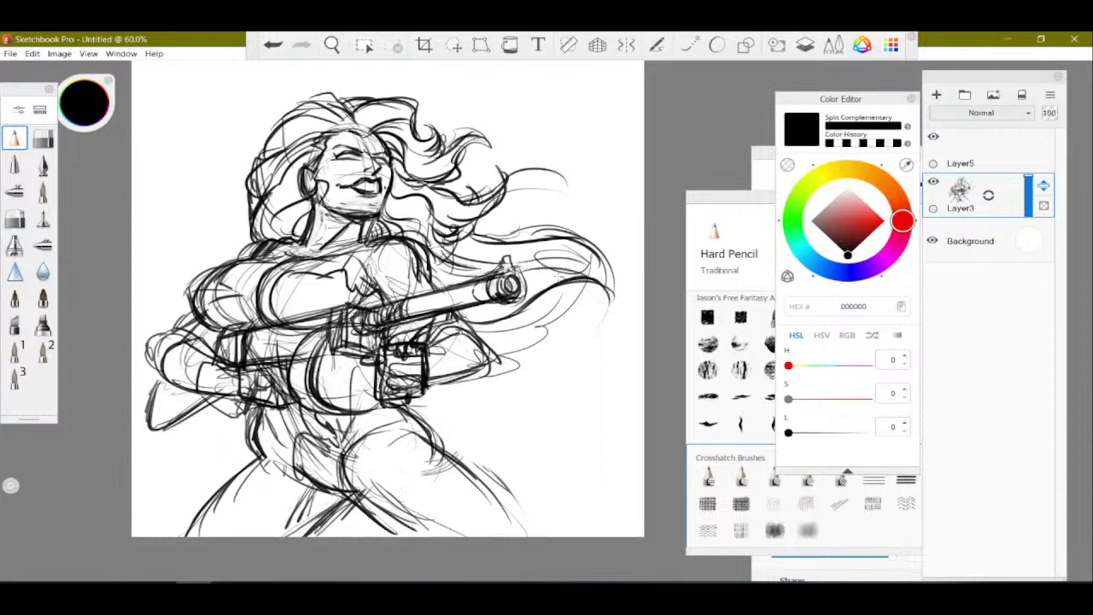
drag(457, 313, 562, 287)
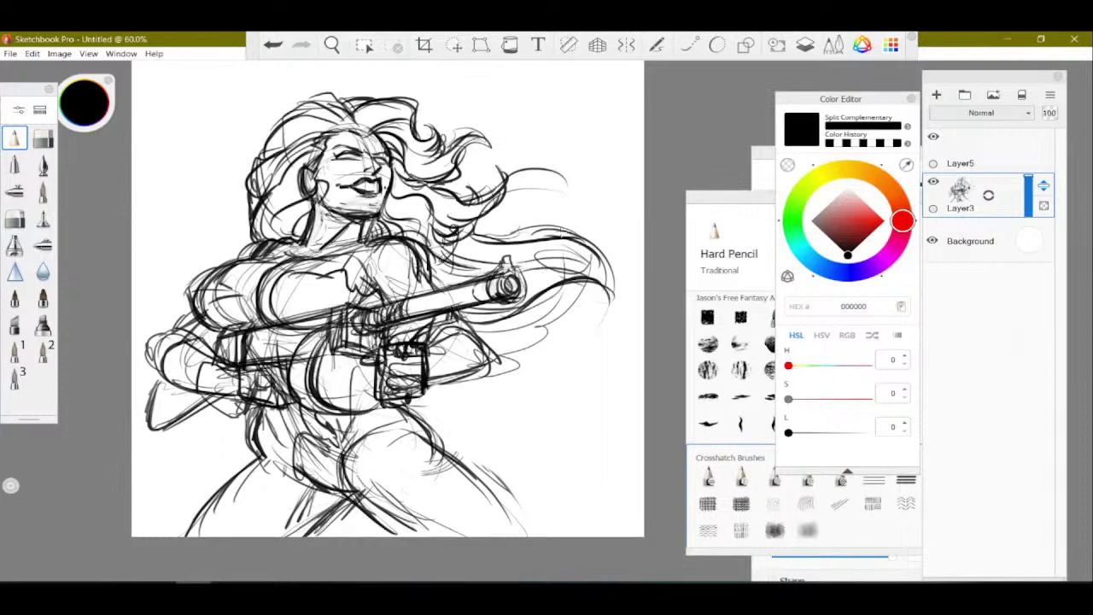
Reinforce the contours of the far shoulder, upper arm and forearm around the gun.
mouse_move(373, 240)
mouse_down()
mouse_move(424, 263)
mouse_move(427, 281)
mouse_up()
mouse_move(367, 263)
mouse_down()
mouse_move(412, 287)
mouse_move(427, 343)
mouse_move(477, 337)
mouse_move(485, 374)
mouse_up()
drag(425, 360, 474, 335)
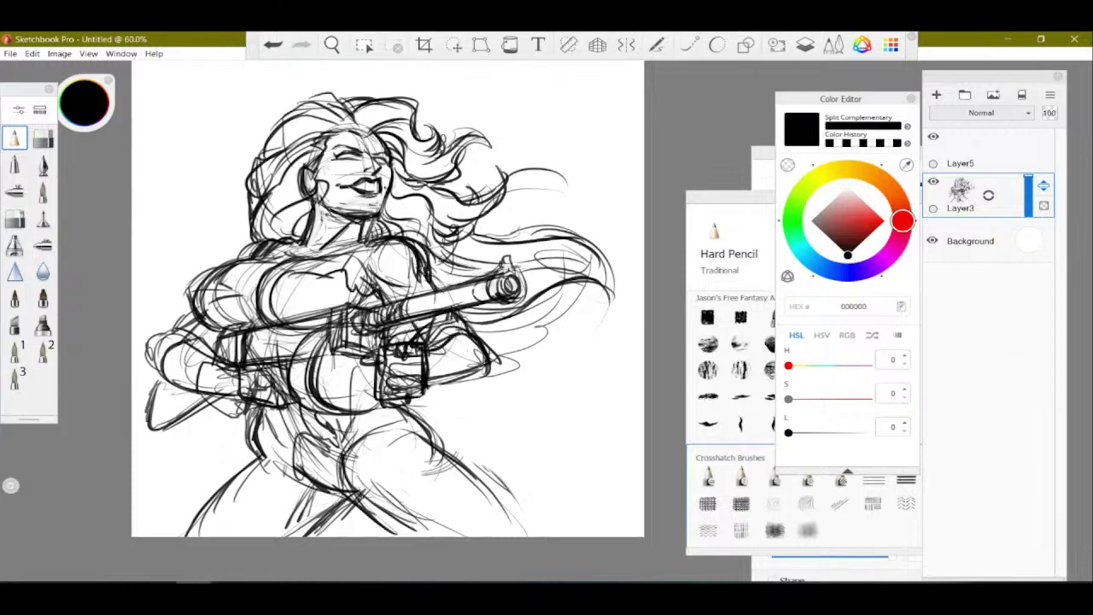
drag(426, 393, 486, 366)
Darken the curved contours of the woman's chest above the gun.
mouse_move(261, 326)
mouse_down()
mouse_move(268, 270)
mouse_move(311, 256)
mouse_up()
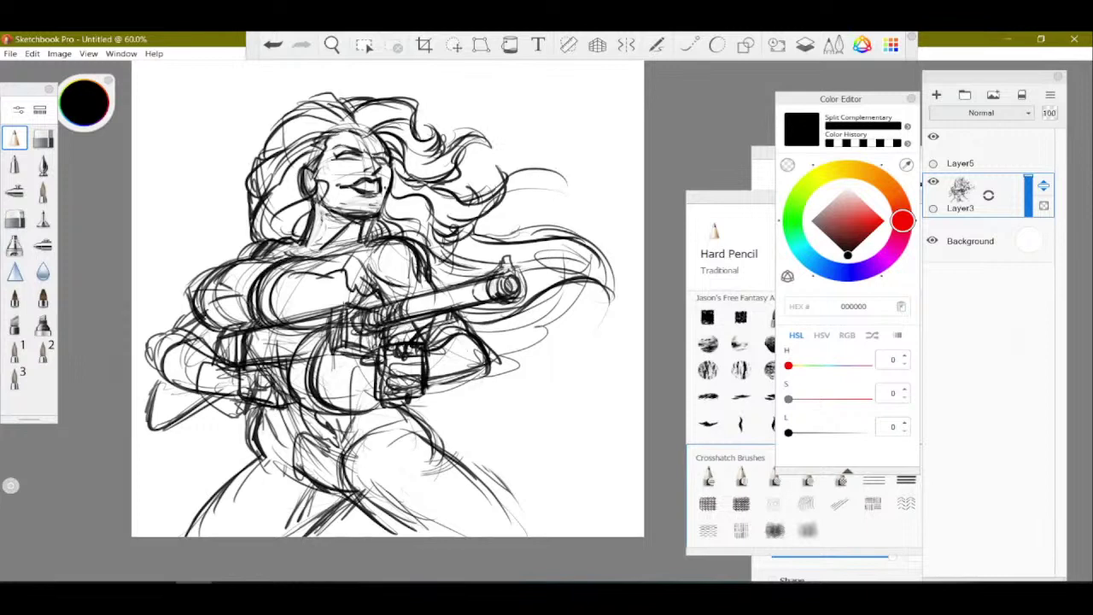
drag(275, 308, 271, 288)
drag(219, 322, 227, 269)
Switch through the call grid to the Photoshop stream showing the soldier and mermaid sketch.
mouse_move(824, 226)
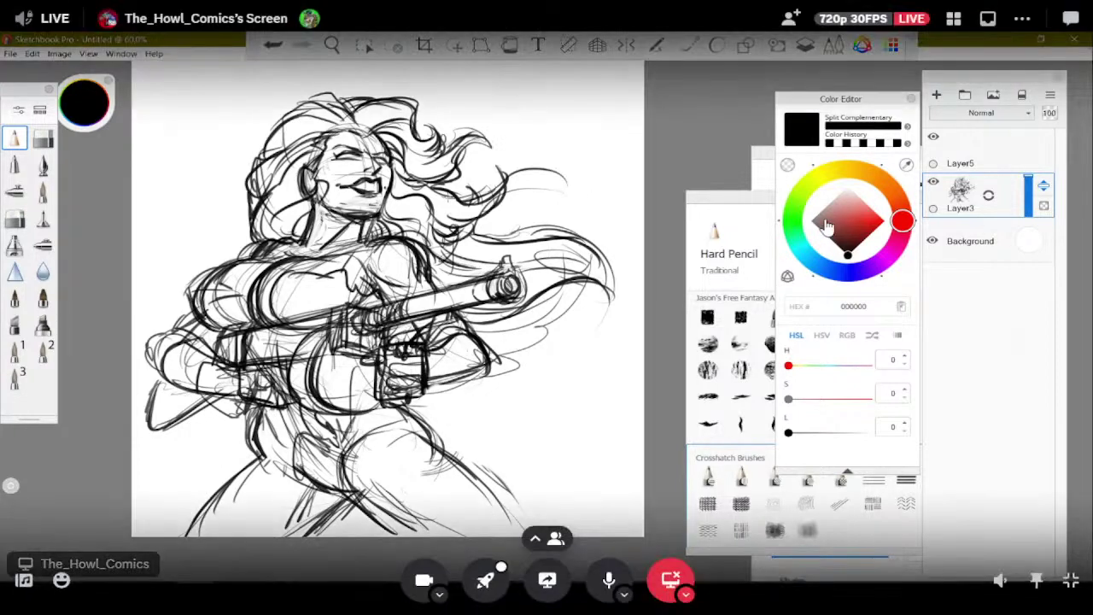
click(954, 23)
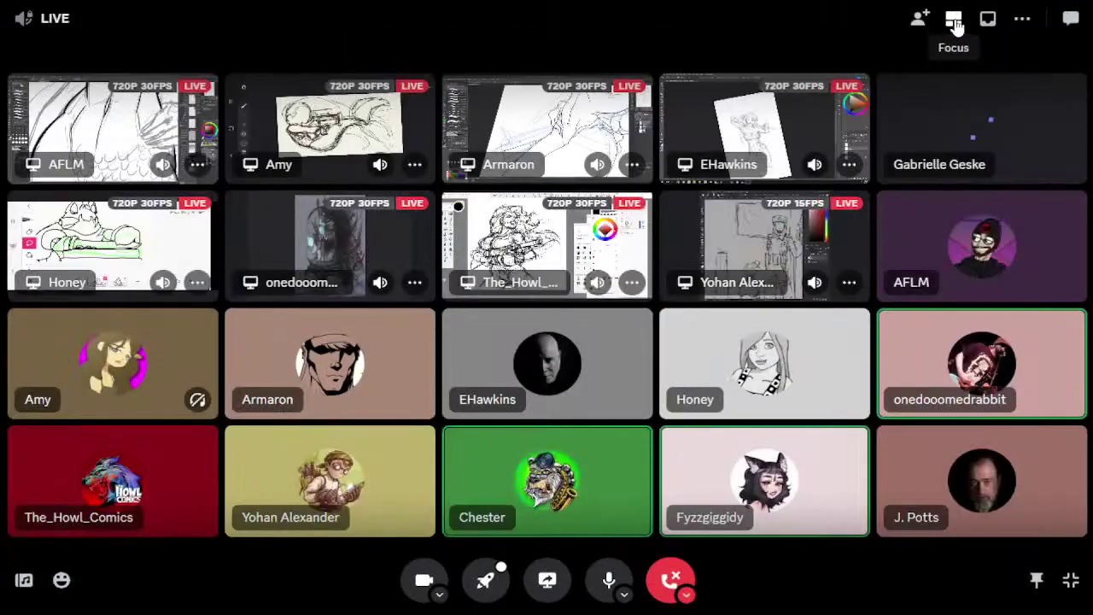
click(768, 248)
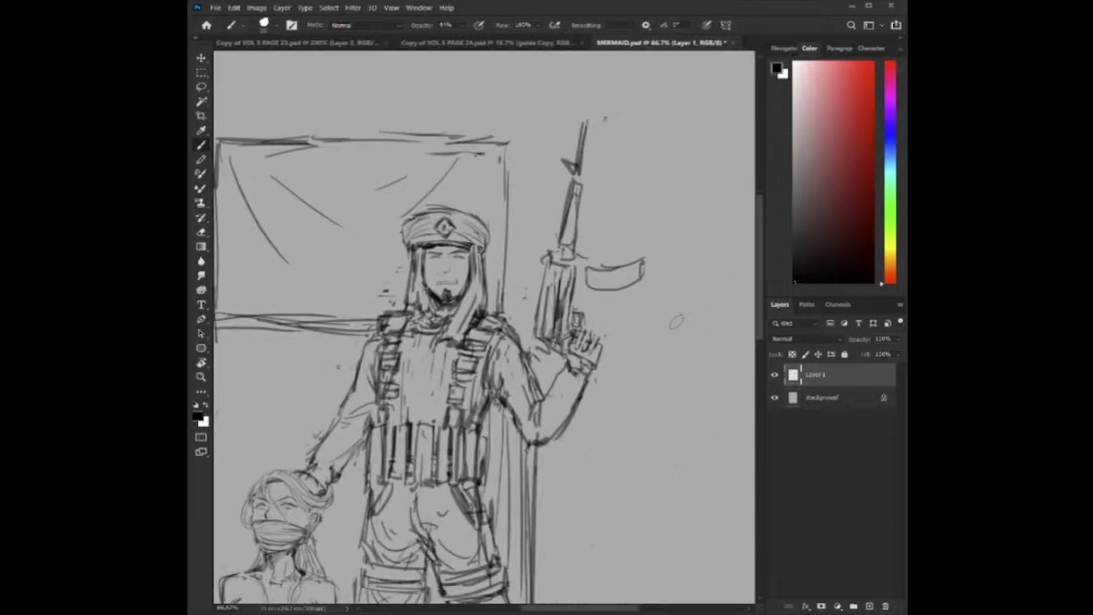
With a resized brush, sketch the rifle's receiver and its stock running down past the soldier's bent elbow.
key([)
drag(554, 256, 535, 322)
drag(557, 267, 545, 330)
mouse_move(545, 270)
mouse_down()
mouse_move(533, 333)
mouse_move(569, 456)
mouse_move(540, 446)
mouse_up()
mouse_move(544, 349)
mouse_down()
mouse_move(529, 437)
mouse_move(538, 412)
mouse_up()
drag(551, 362, 535, 442)
drag(558, 393, 547, 448)
drag(561, 408, 553, 456)
drag(555, 347, 552, 391)
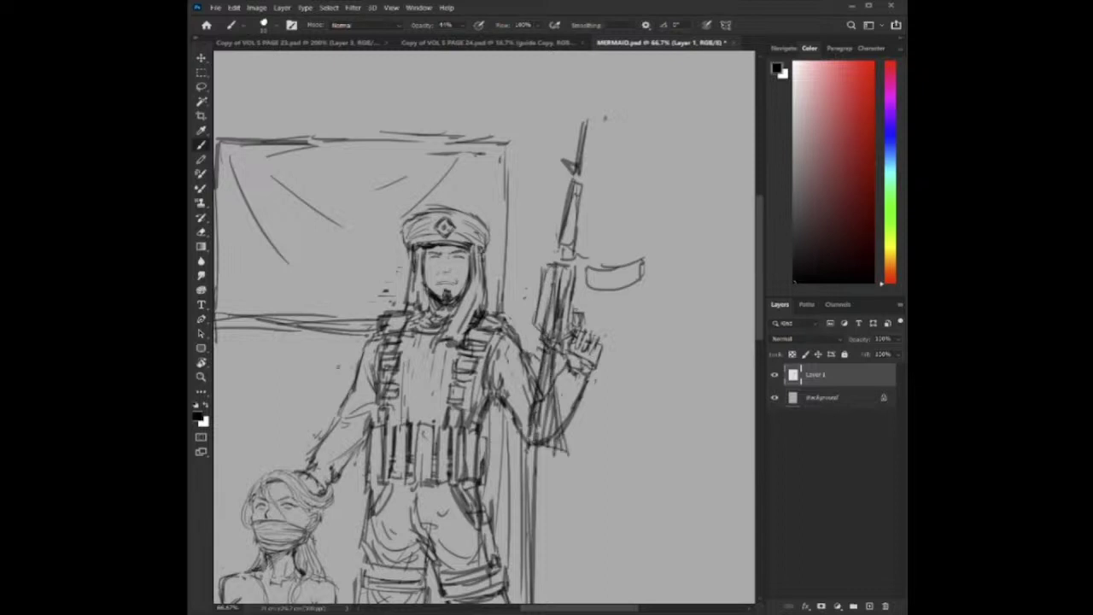
Draw a straight horizontal ground line across the page behind the soldier and mermaid.
key(ctrl+minus)
key(ctrl+minus)
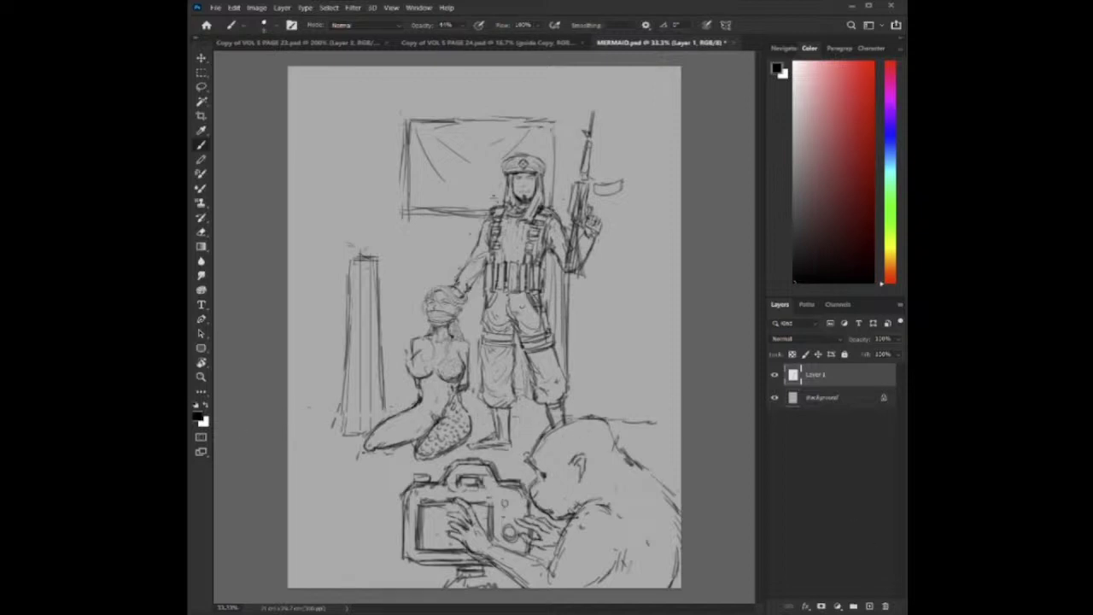
drag(288, 411, 523, 411)
mouse_move(604, 412)
mouse_down()
mouse_move(631, 429)
mouse_move(643, 422)
mouse_move(517, 338)
mouse_up()
key(ctrl+plus)
Look in on the stream inking black lines over a blue sketch, and return to the Photoshop soldier and mermaid stream through the call grid.
mouse_move(961, 30)
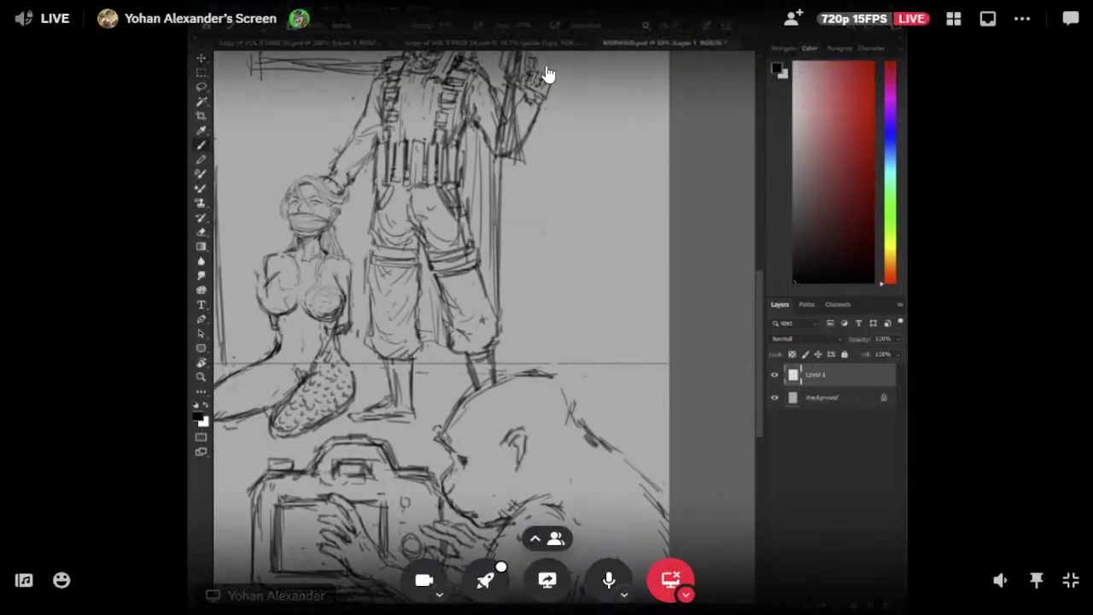
click(955, 24)
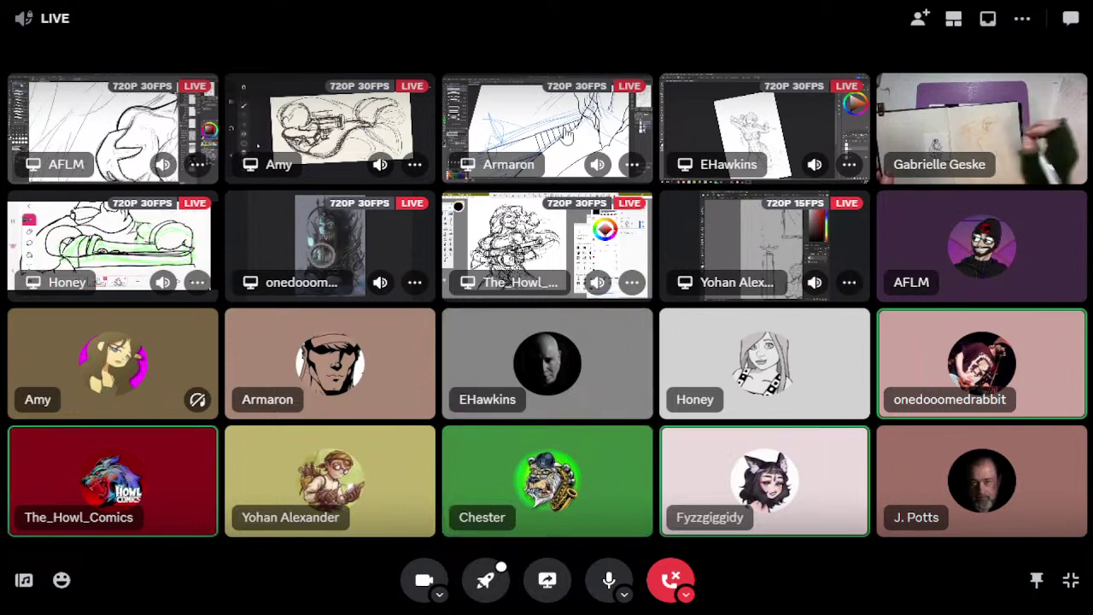
click(743, 129)
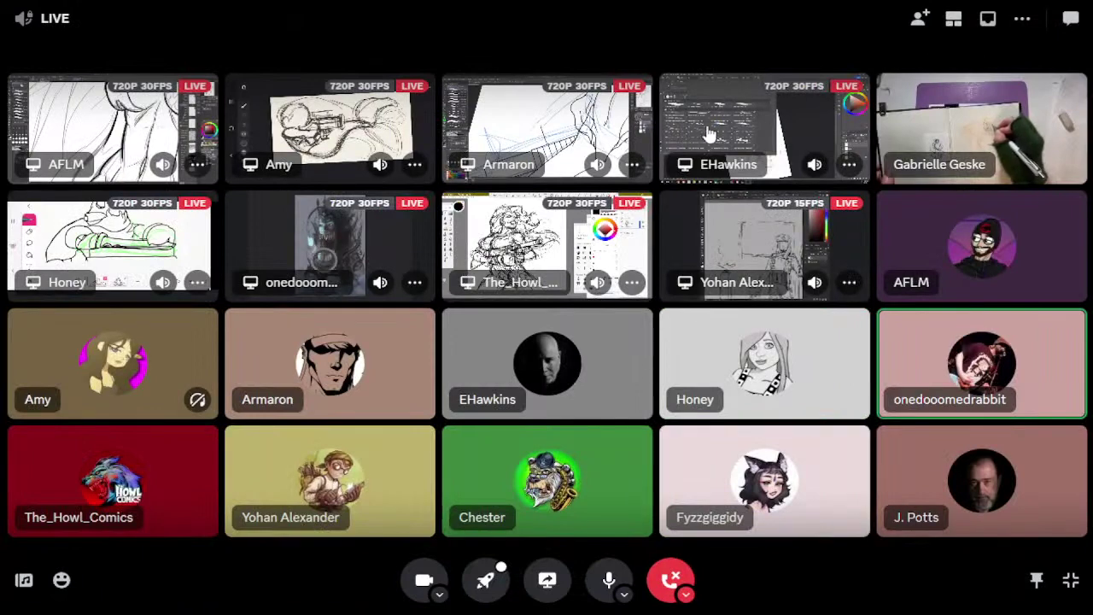
click(540, 137)
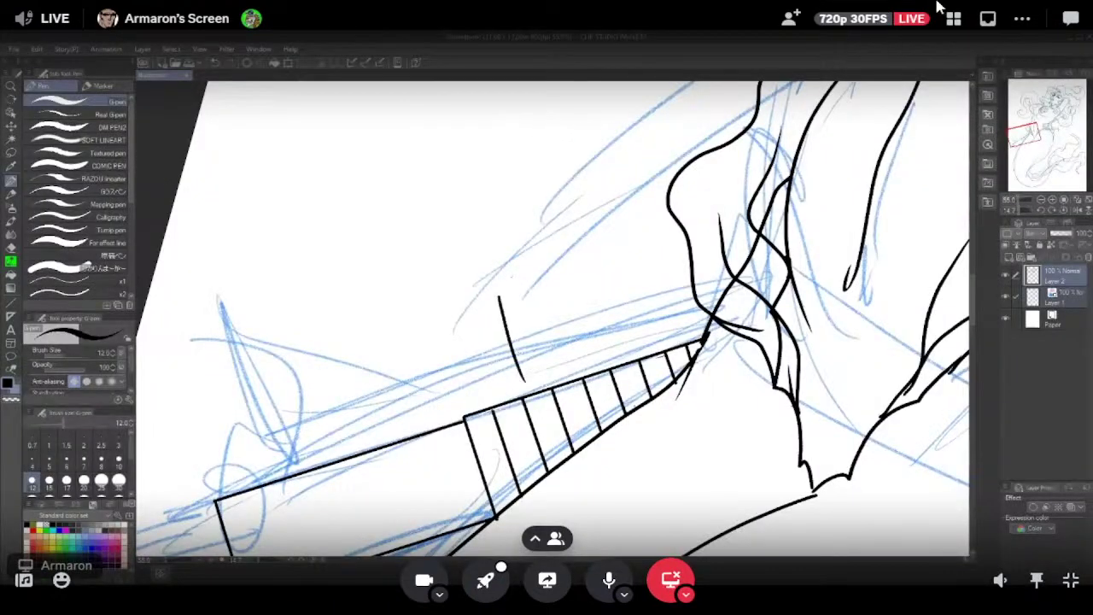
click(958, 25)
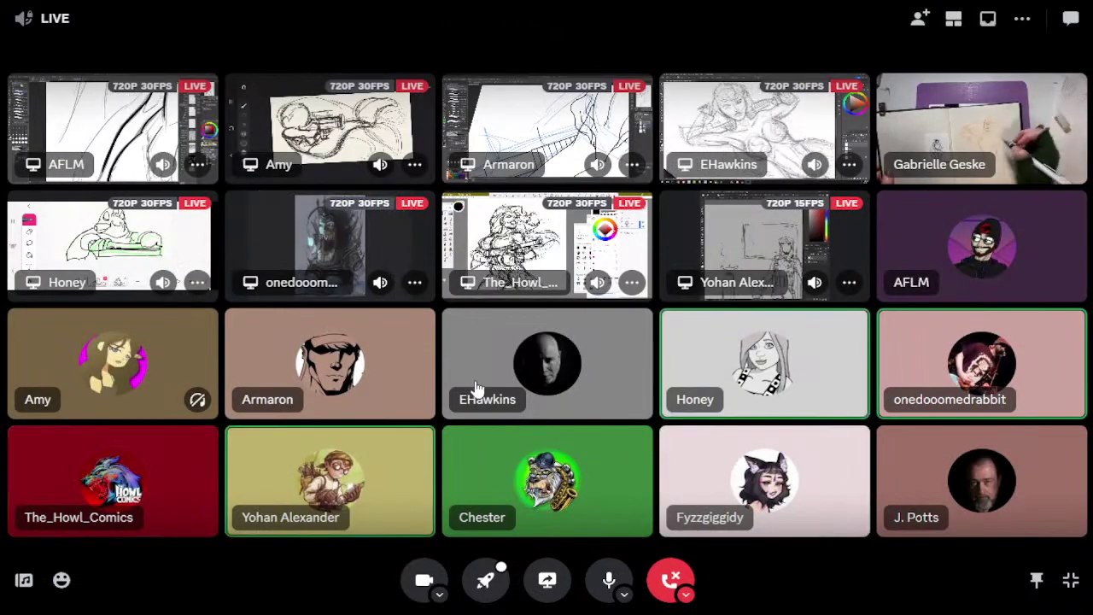
click(773, 248)
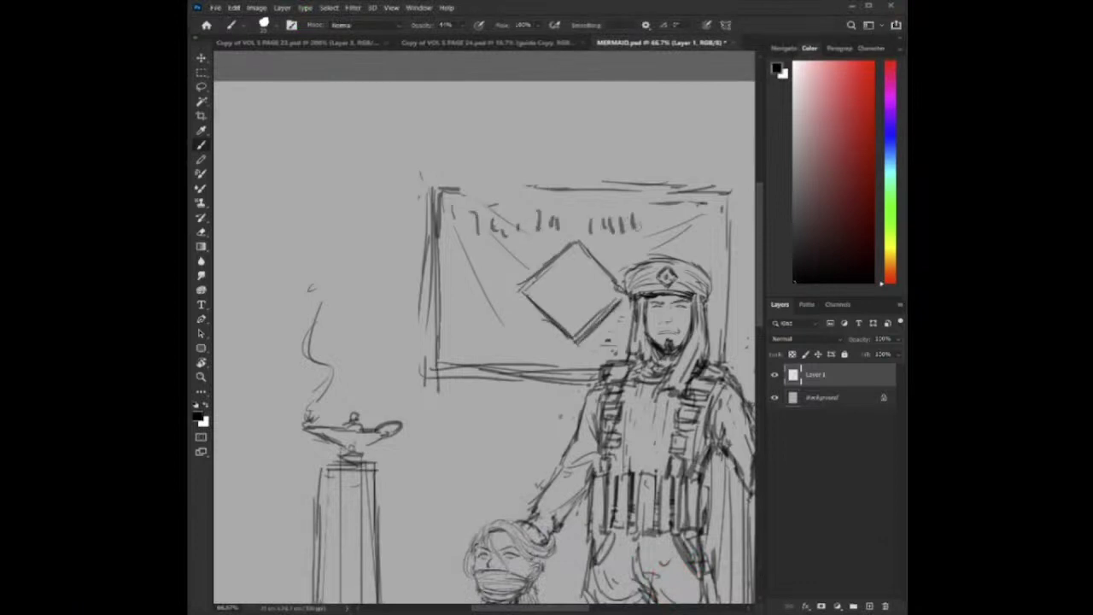
Add a short vertical stroke above the smoke rising from the oil lamp on the pedestal.
key(ctrl+minus)
drag(525, 270, 637, 242)
drag(497, 201, 498, 241)
key(ctrl+minus)
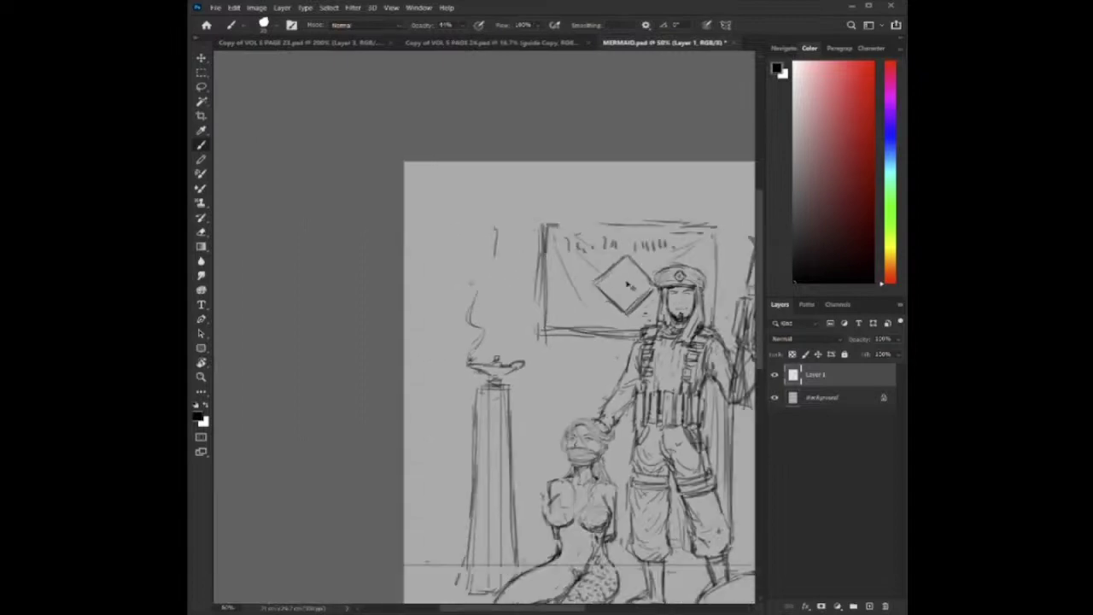
Sketch a small emblem of a rounded oval on a short stem inside the banner's diamond beside the soldier's head.
scroll(595, 284, up, 3)
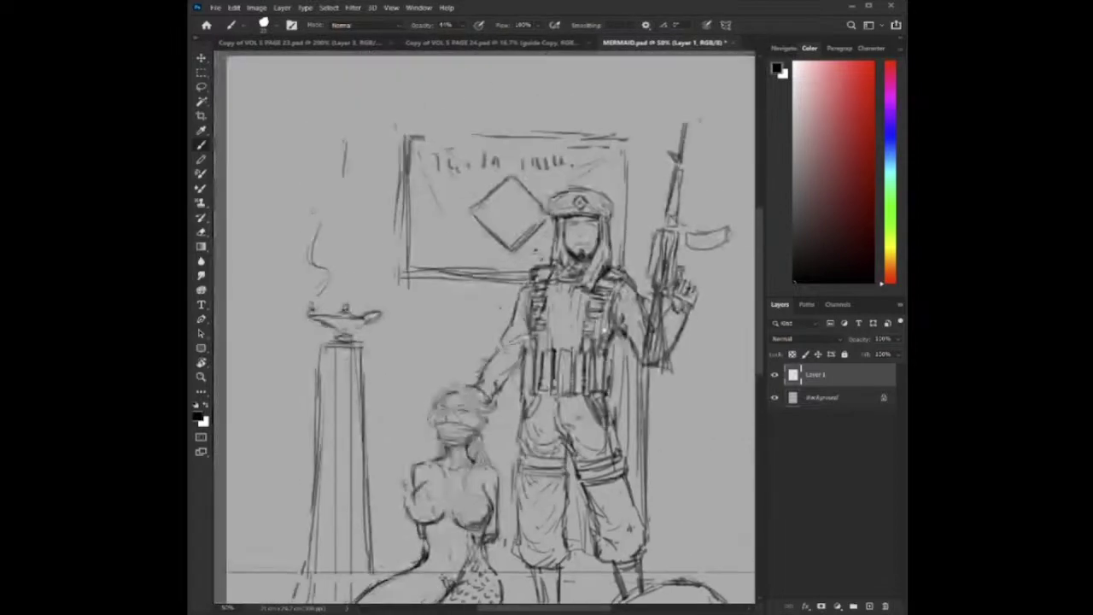
scroll(592, 291, down, 3)
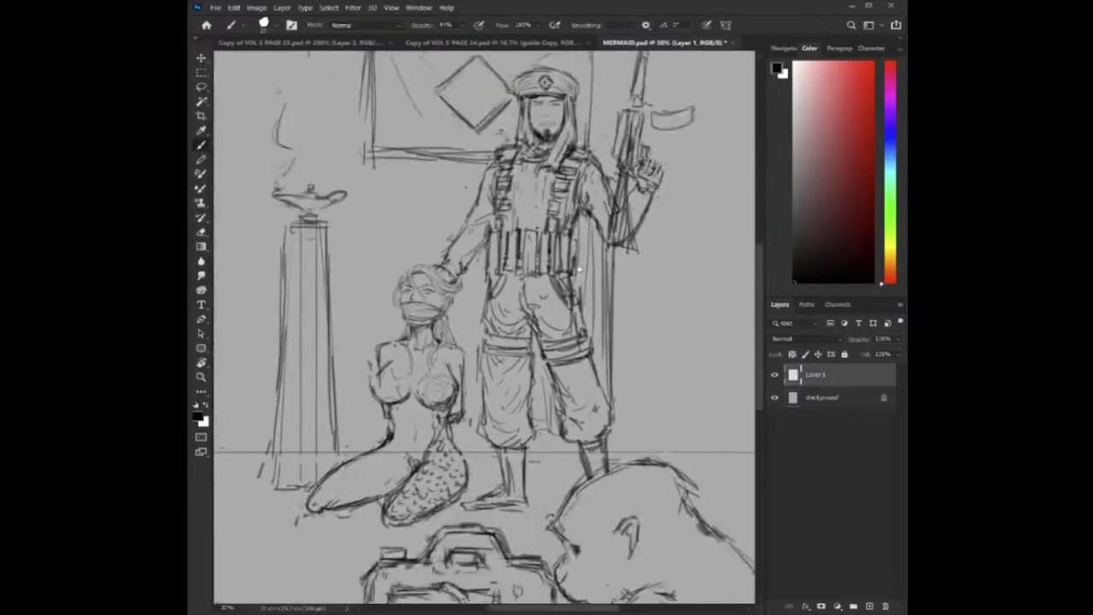
scroll(592, 290, up, 2)
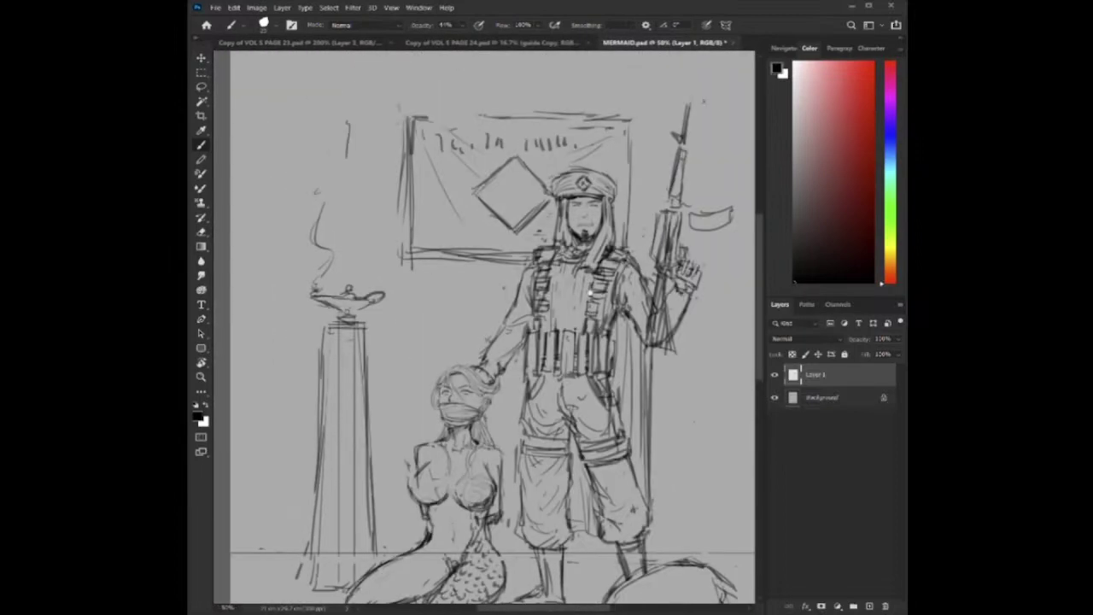
scroll(588, 281, up, 1)
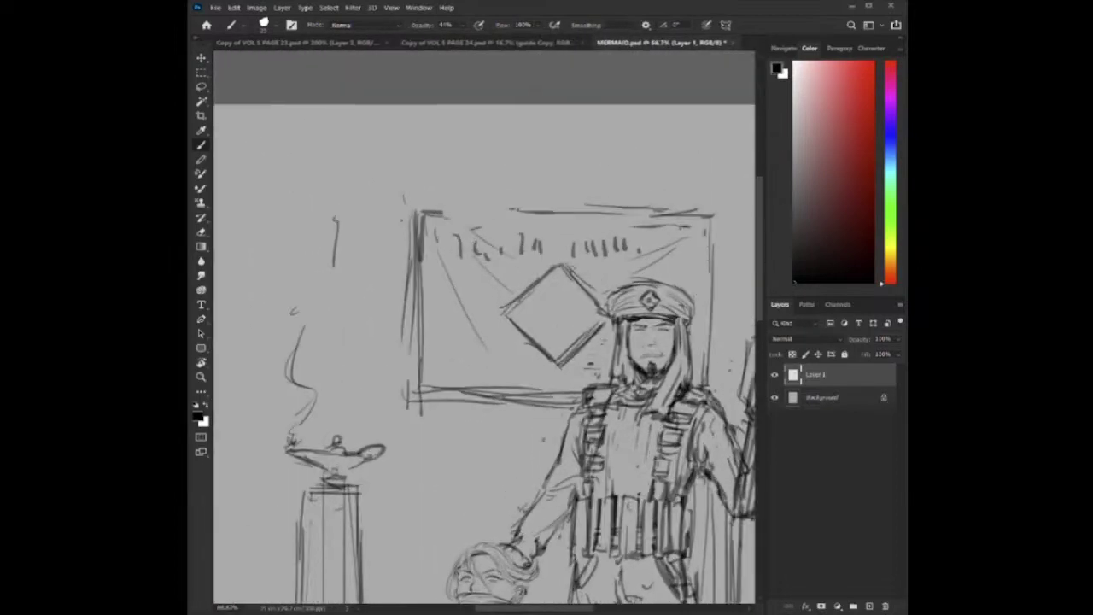
scroll(552, 286, down, 1)
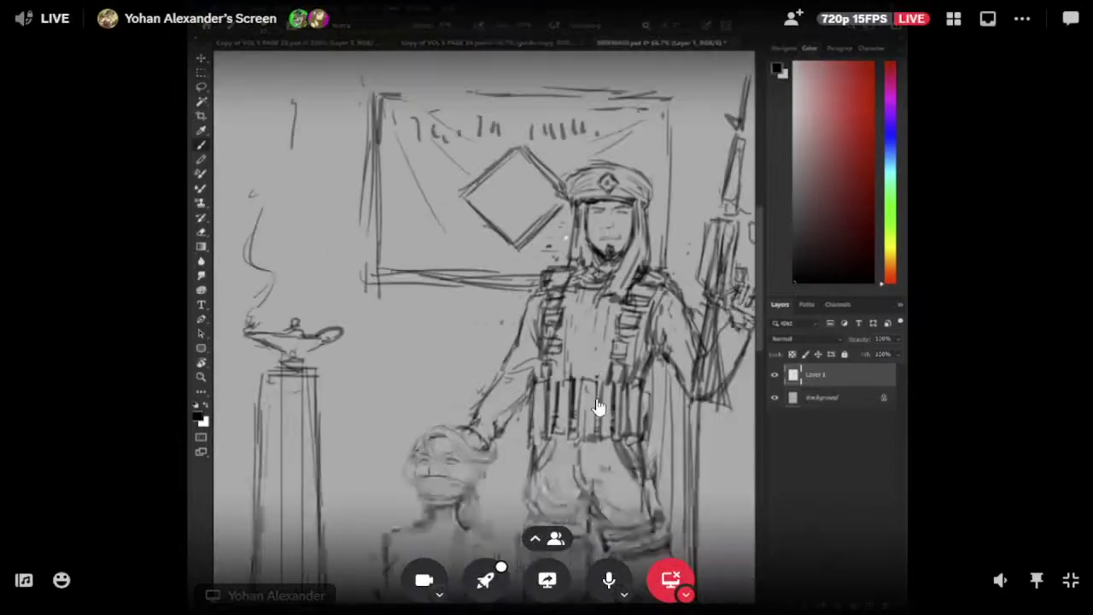
scroll(561, 362, up, 1)
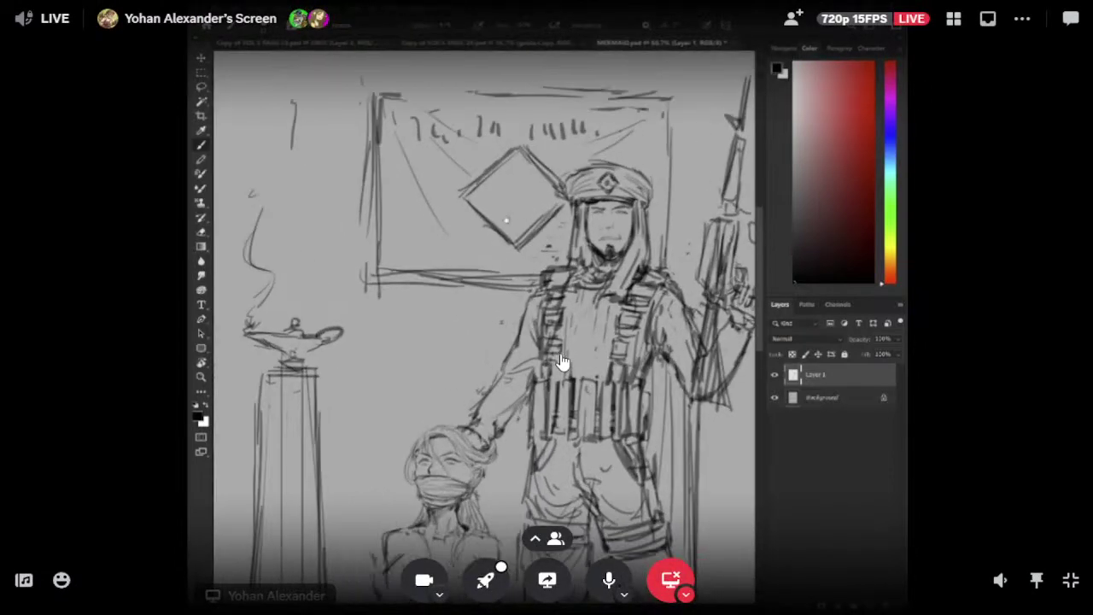
scroll(556, 361, up, 3)
scroll(607, 335, up, 2)
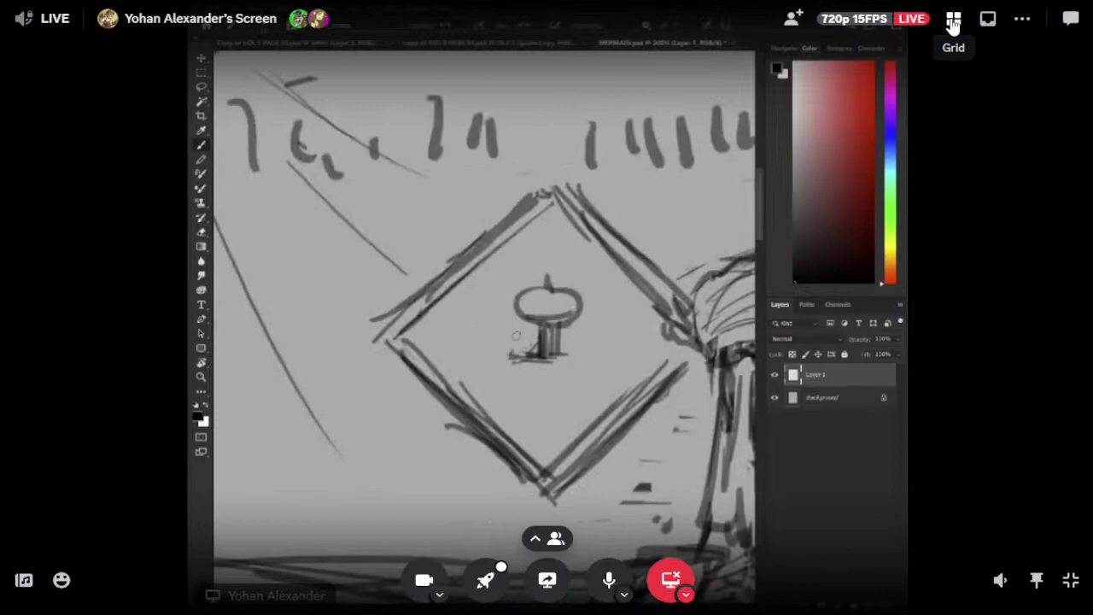
Return to the call grid and open the Clip Studio Paint stream inking the scaled woman with voluminous hair.
click(953, 22)
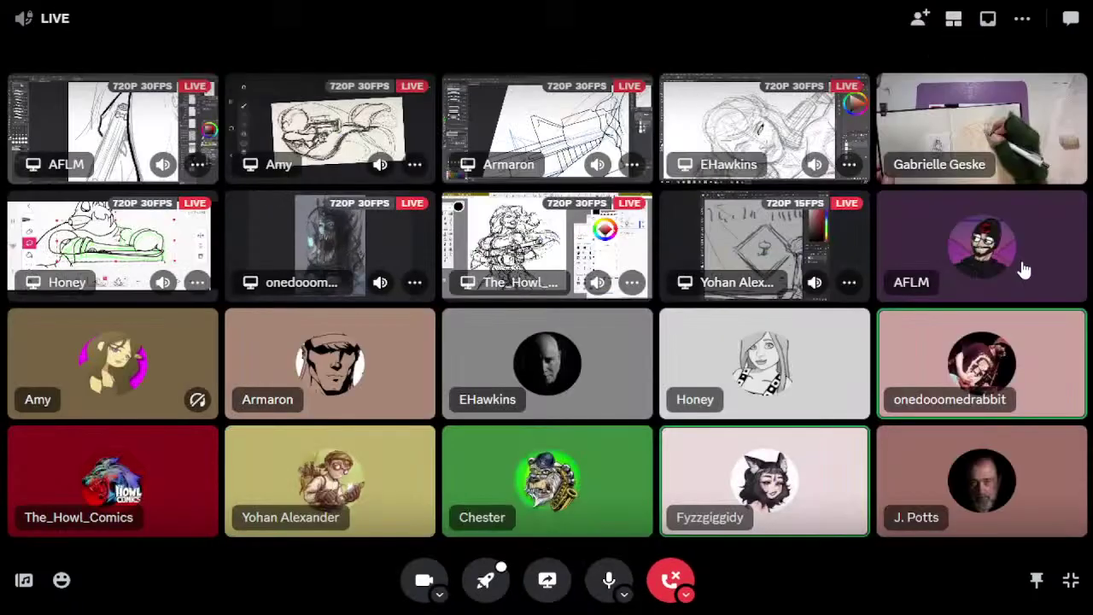
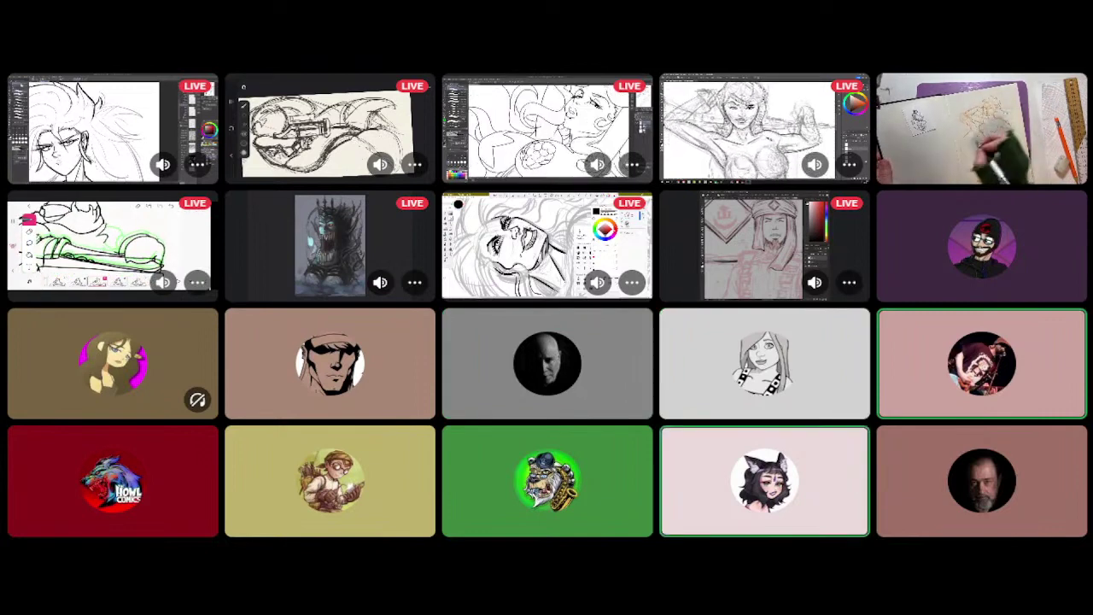
mouse_move(695, 317)
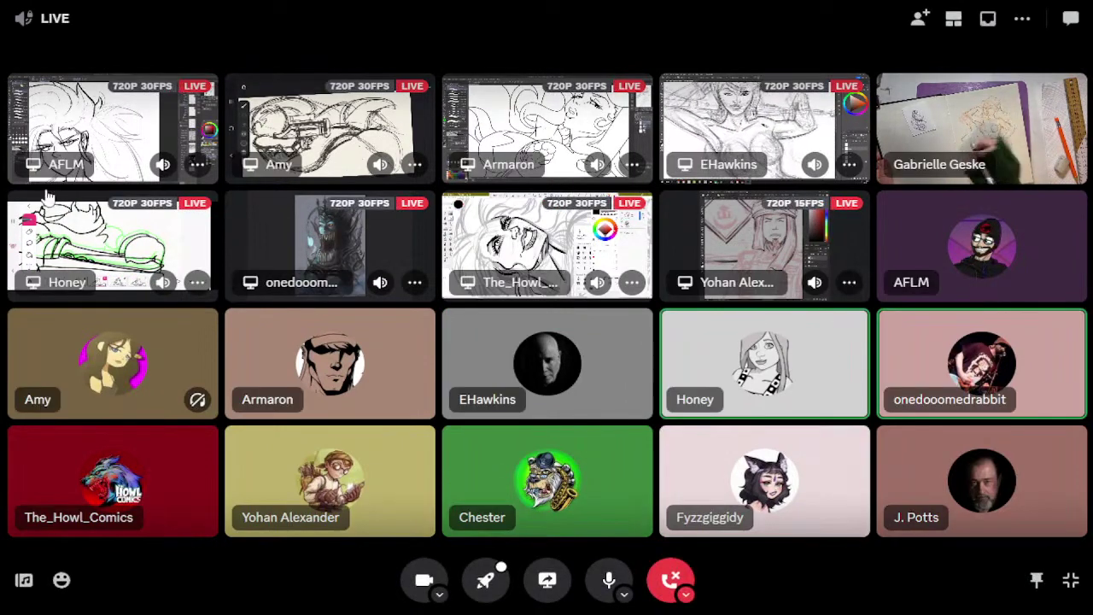
click(51, 167)
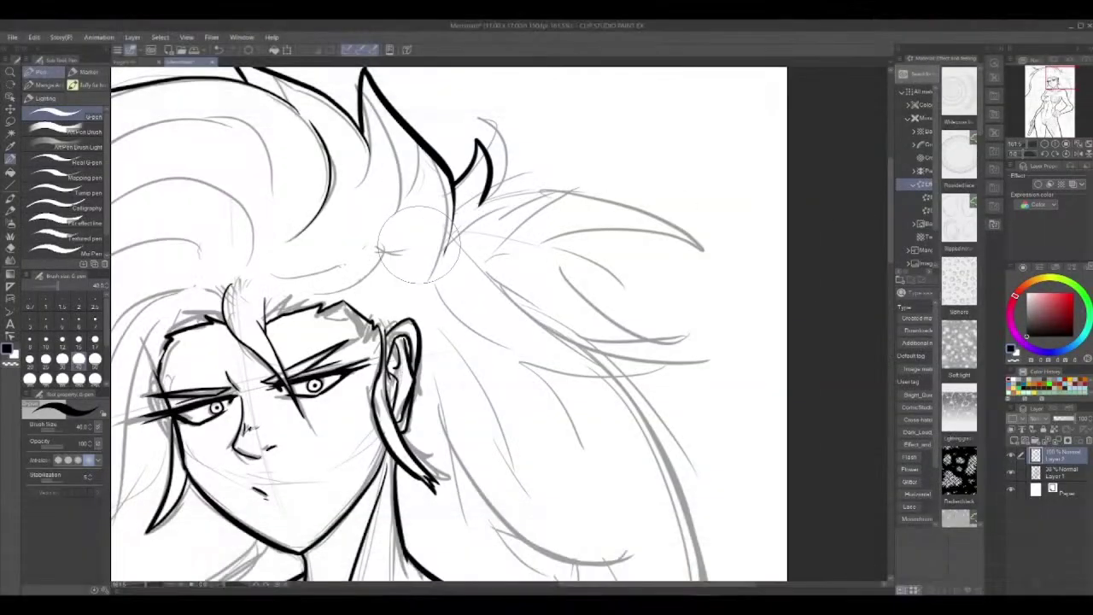
mouse_move(439, 6)
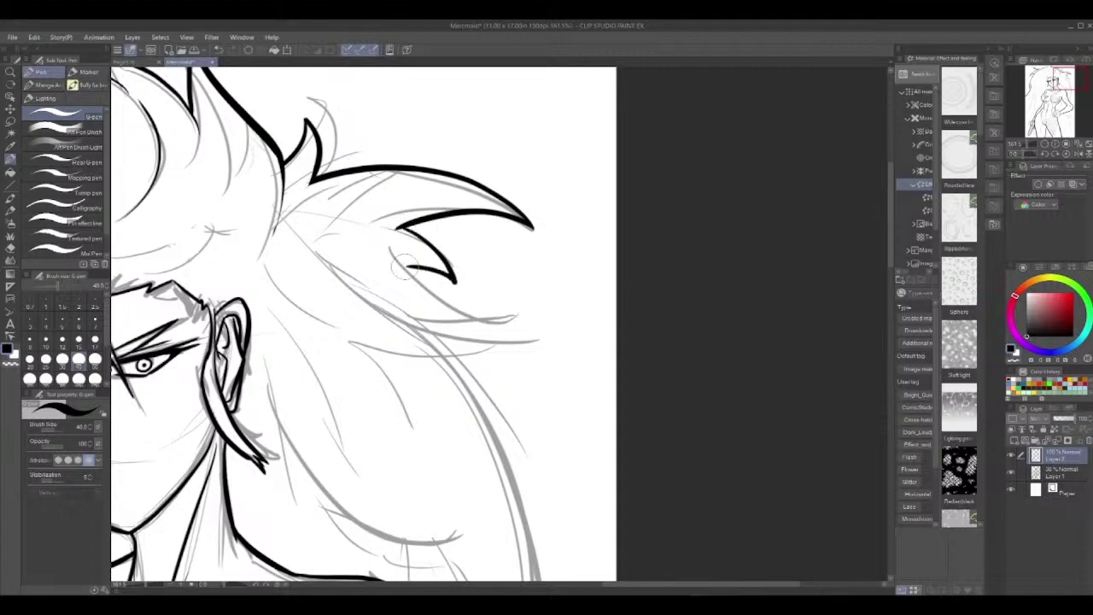
Ink the pointed hair locks beyond the ear and the long outer strand sweeping past the shoulder to the upper arm.
drag(512, 252, 475, 194)
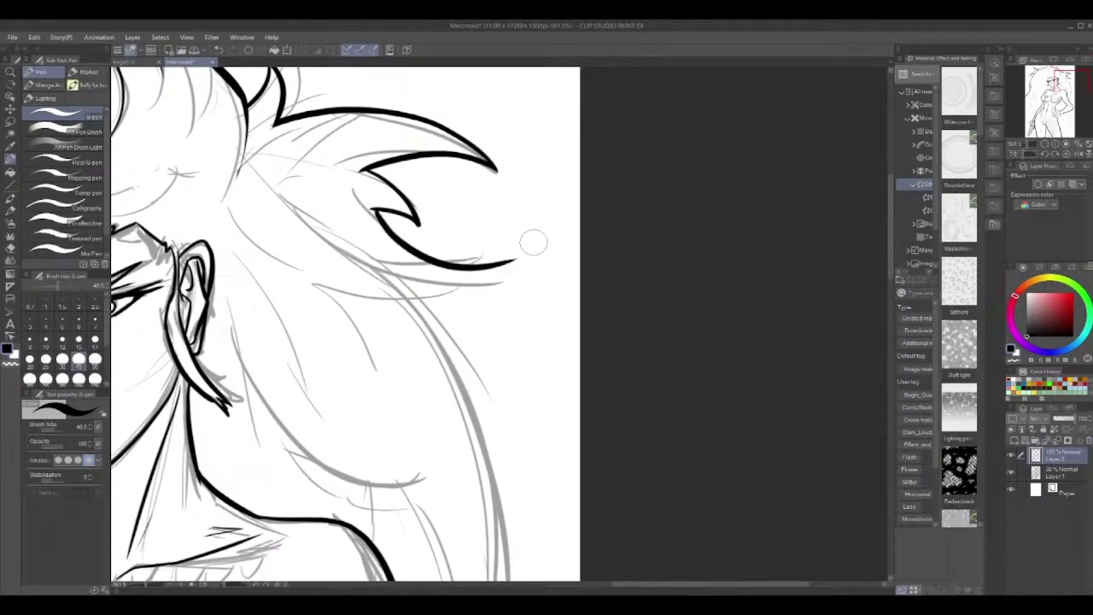
drag(369, 277, 517, 140)
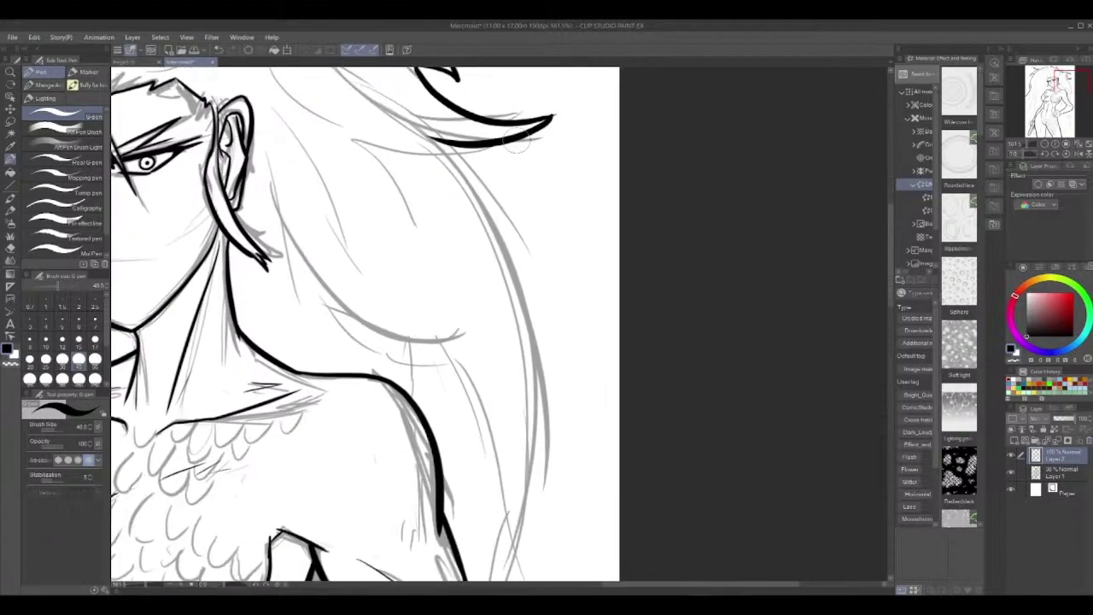
drag(518, 313, 538, 509)
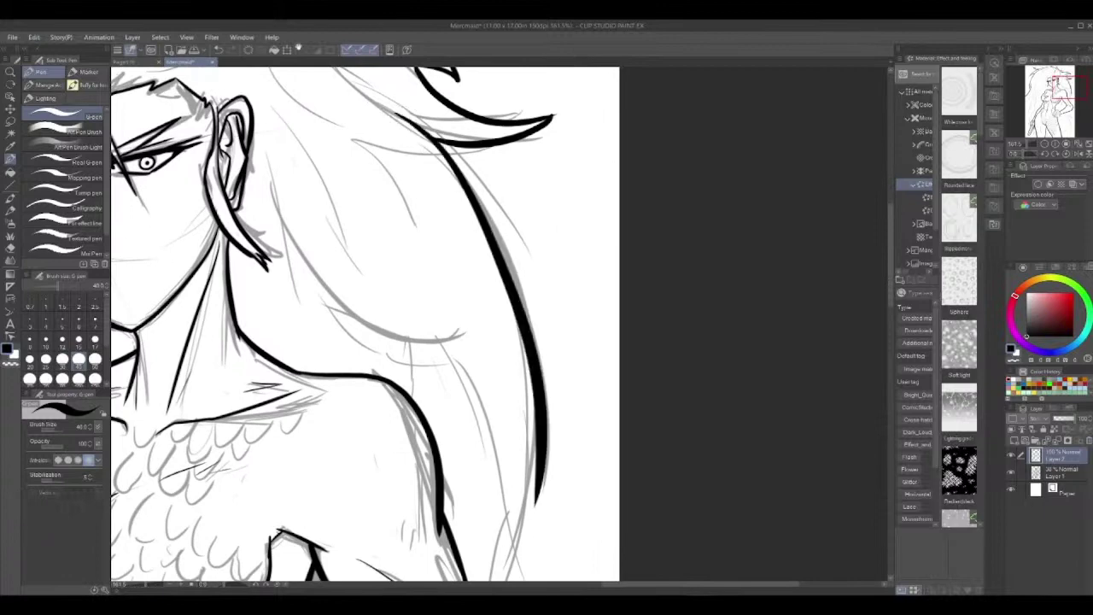
drag(549, 425, 540, 147)
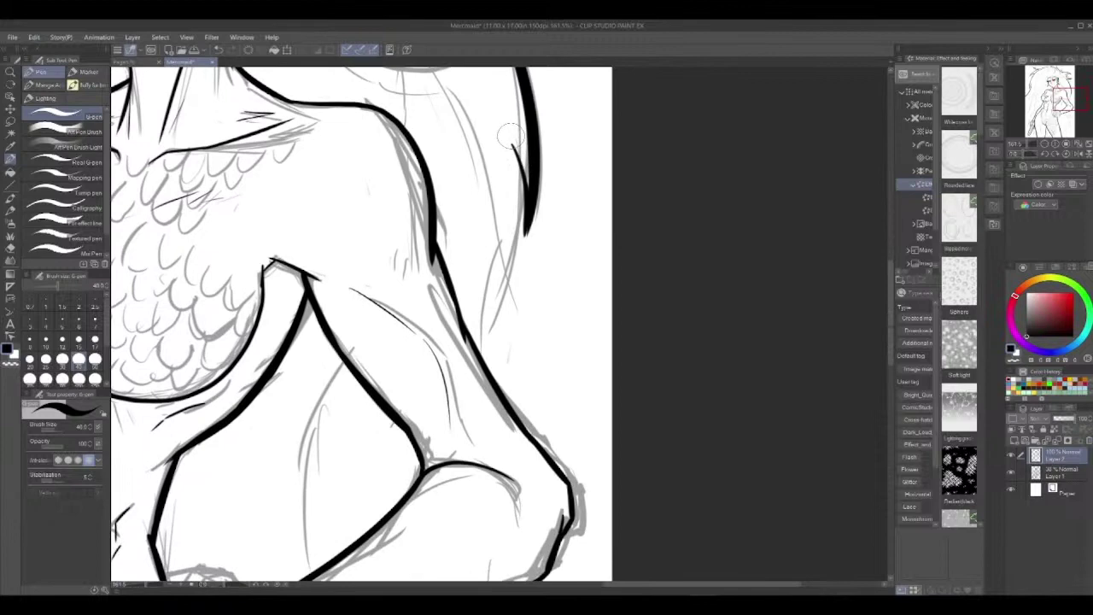
drag(509, 136, 479, 339)
drag(544, 348, 541, 336)
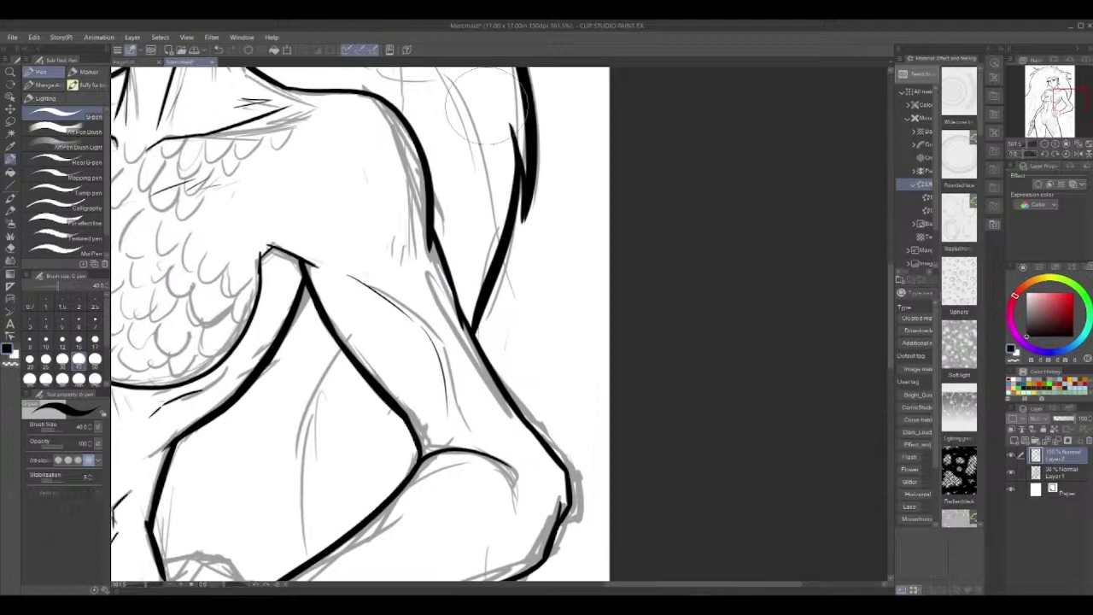
Ink the jagged hair locks below the elbow and the long strand tapering to a point beside the thigh.
drag(572, 415, 572, 138)
mouse_move(467, 308)
mouse_down()
mouse_move(397, 422)
mouse_move(376, 333)
mouse_up()
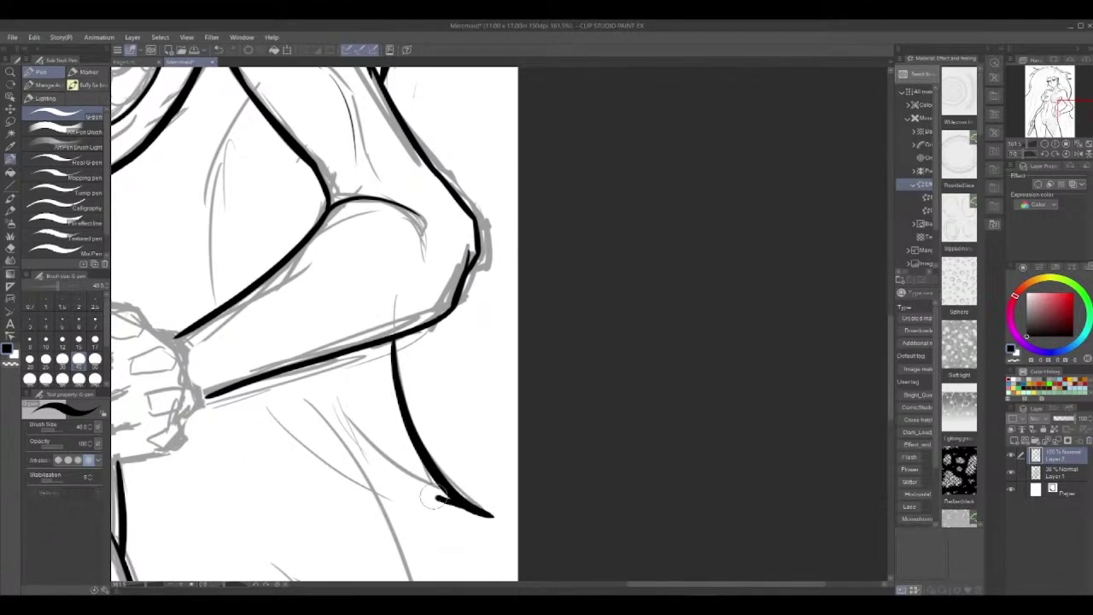
drag(424, 427, 436, 241)
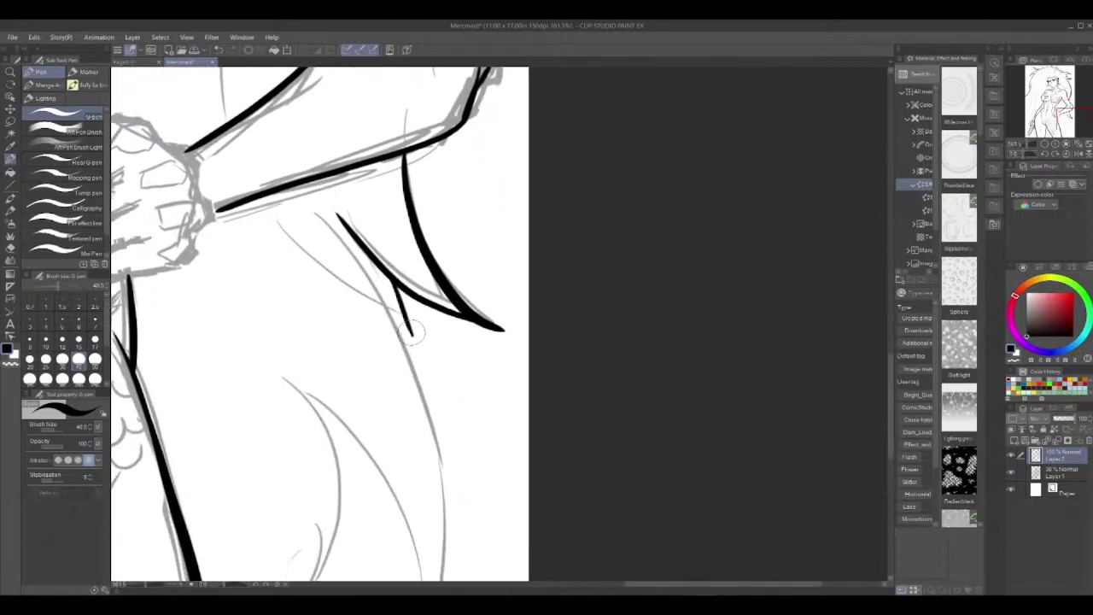
drag(384, 307, 371, 213)
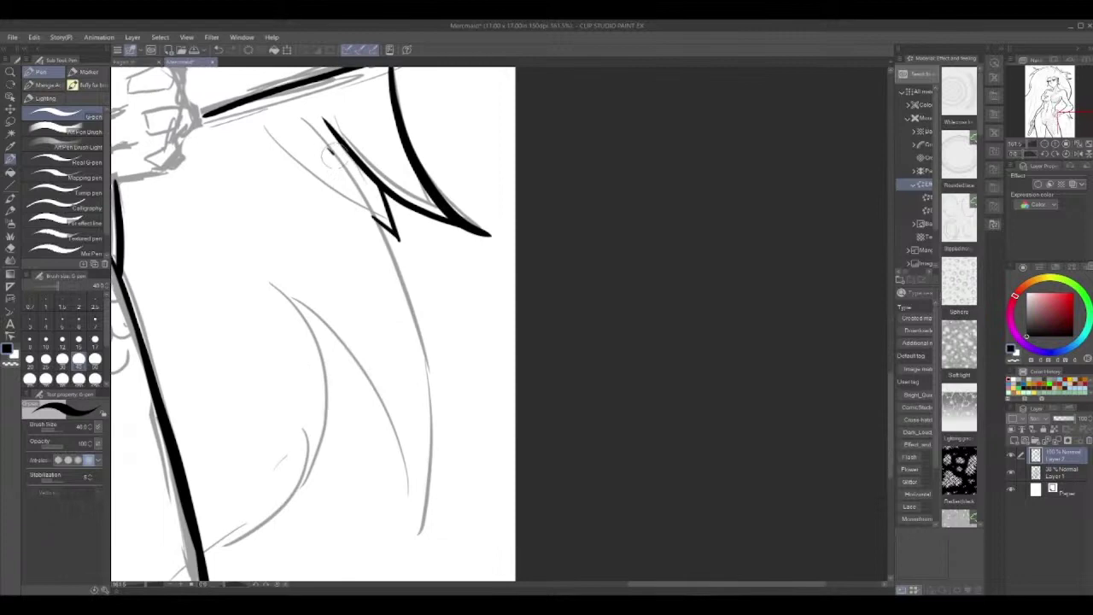
mouse_move(330, 156)
mouse_down()
mouse_move(359, 193)
mouse_move(421, 403)
mouse_move(408, 541)
mouse_up()
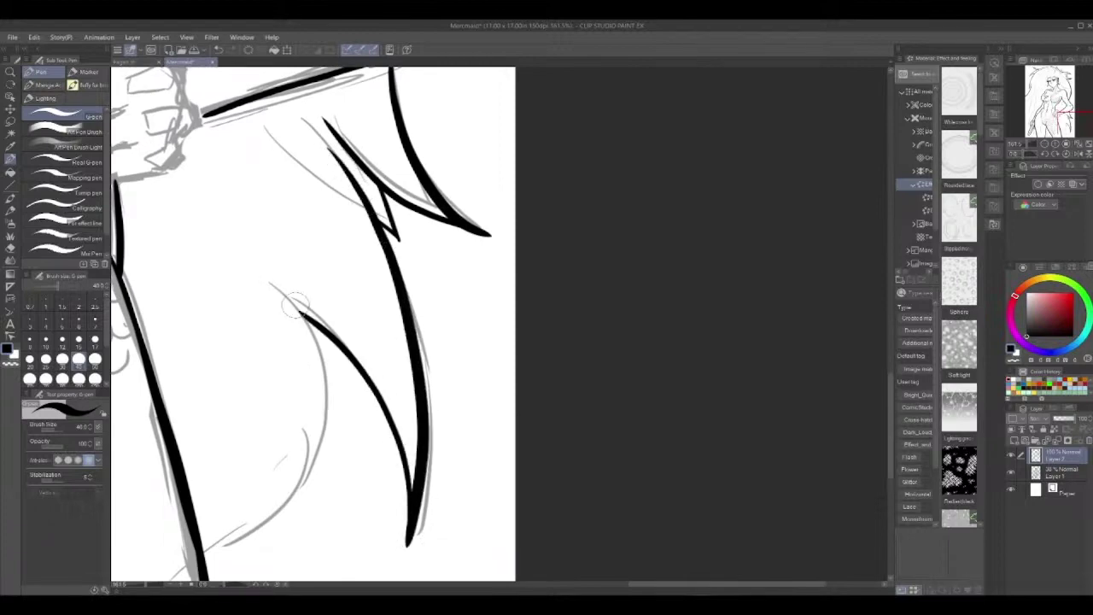
Ink the inner hair lock curving down from the long strand to meet the outline of the thigh.
drag(458, 337, 612, 230)
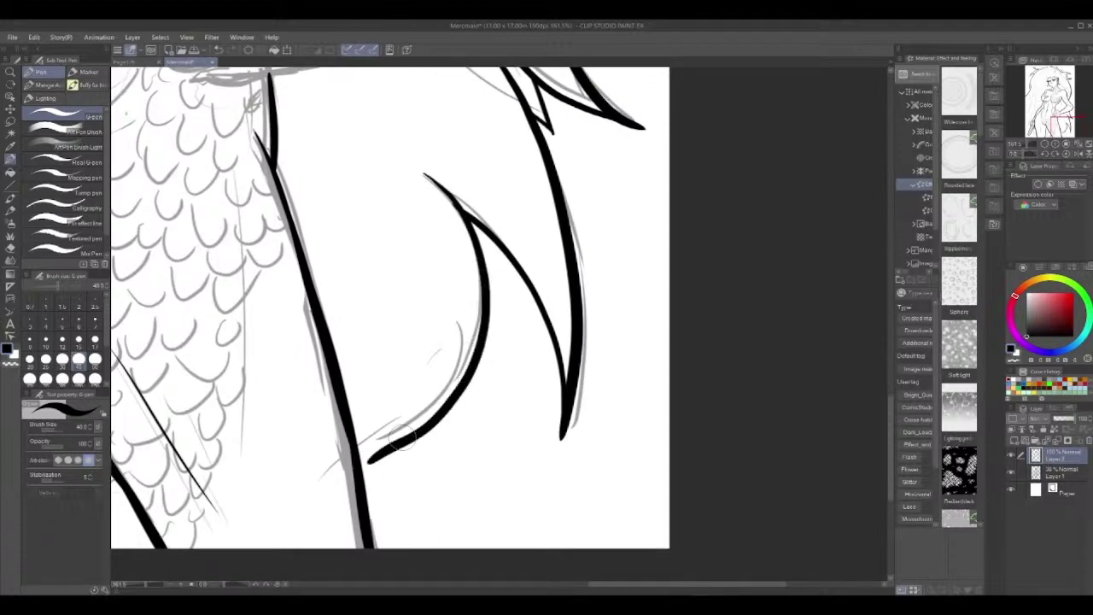
drag(401, 437, 536, 347)
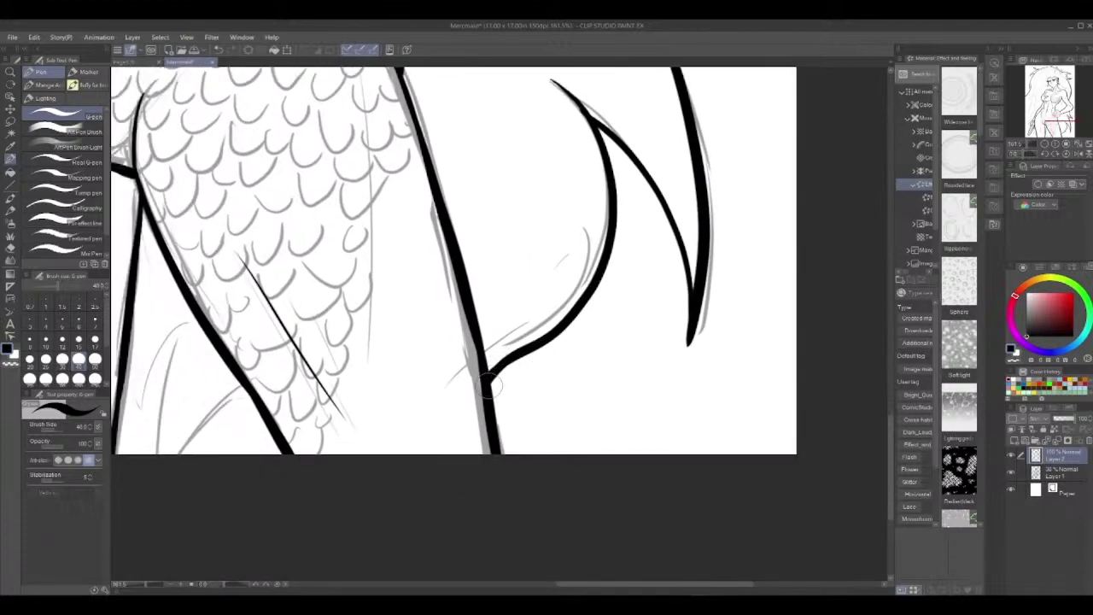
drag(643, 266, 511, 466)
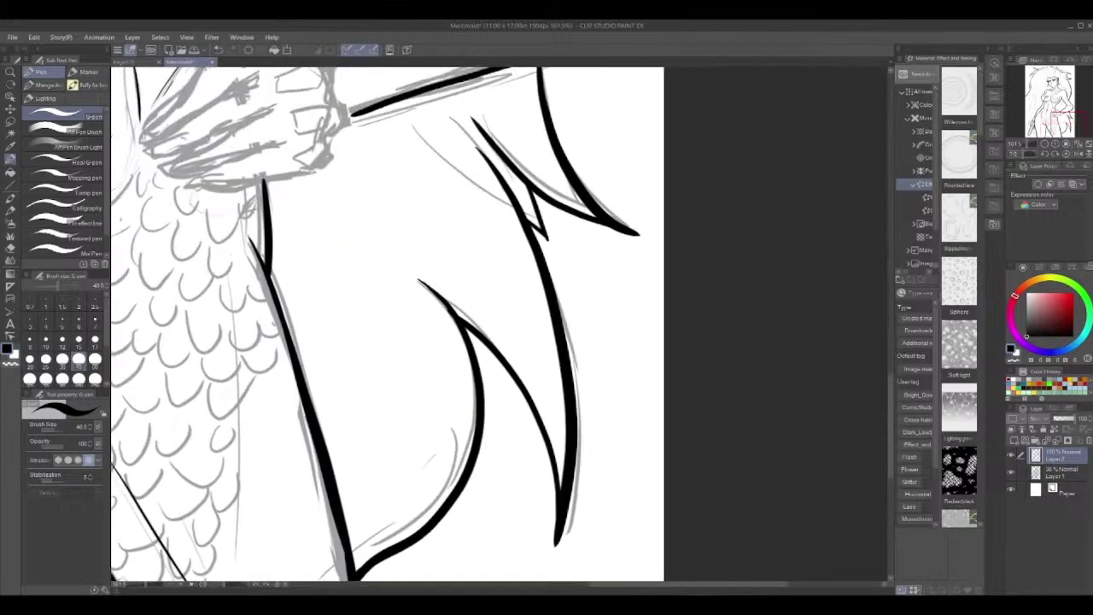
drag(504, 231, 445, 405)
drag(559, 264, 577, 372)
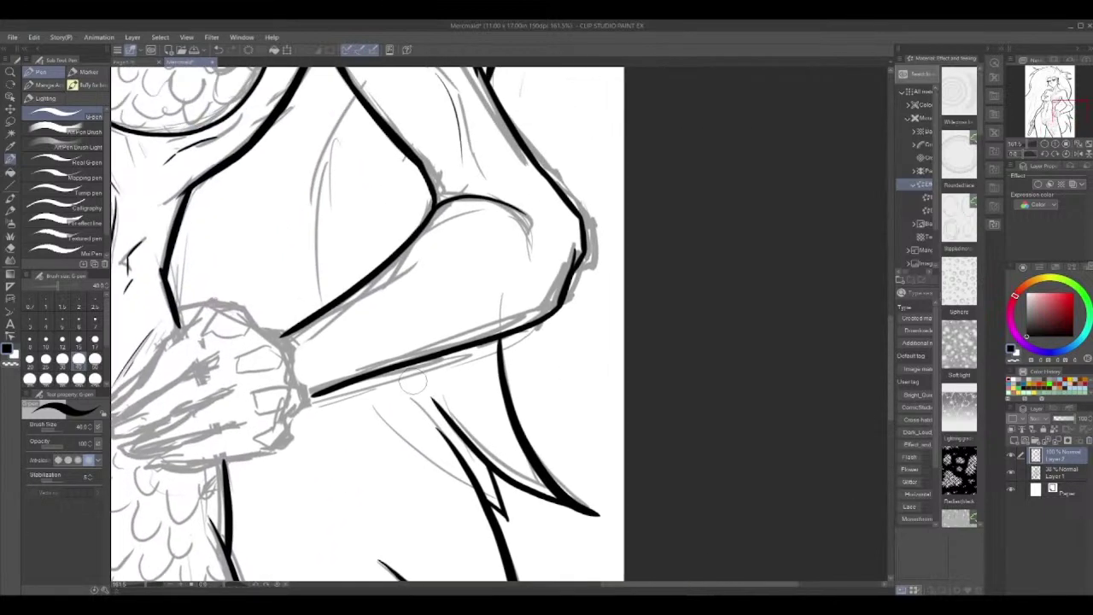
Switch through the call grid to the mobile sketching stream showing the curled figure with the gun.
mouse_move(603, 178)
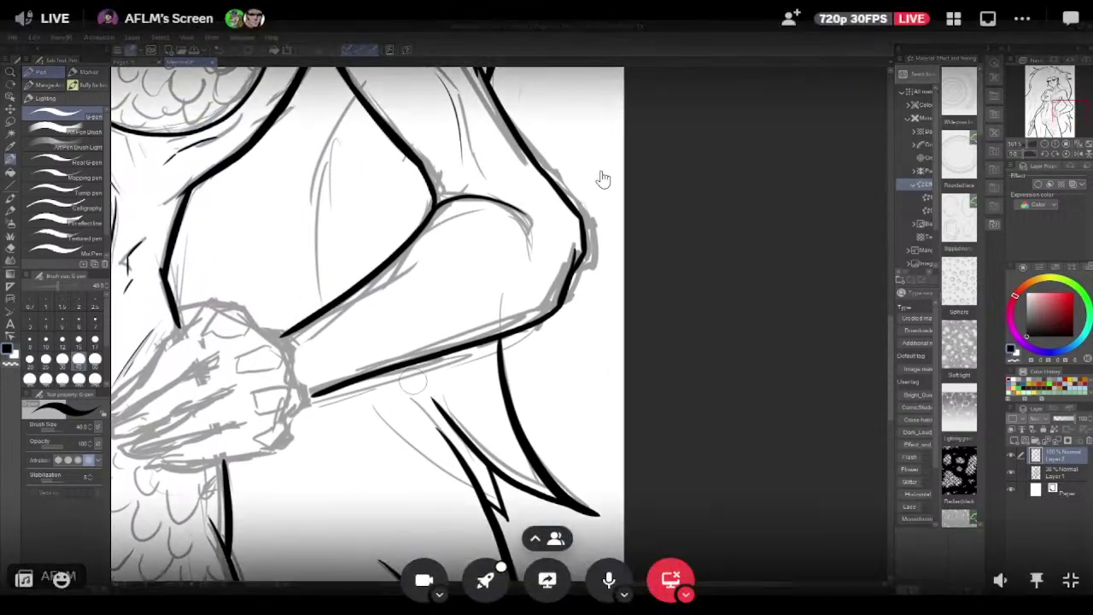
click(955, 20)
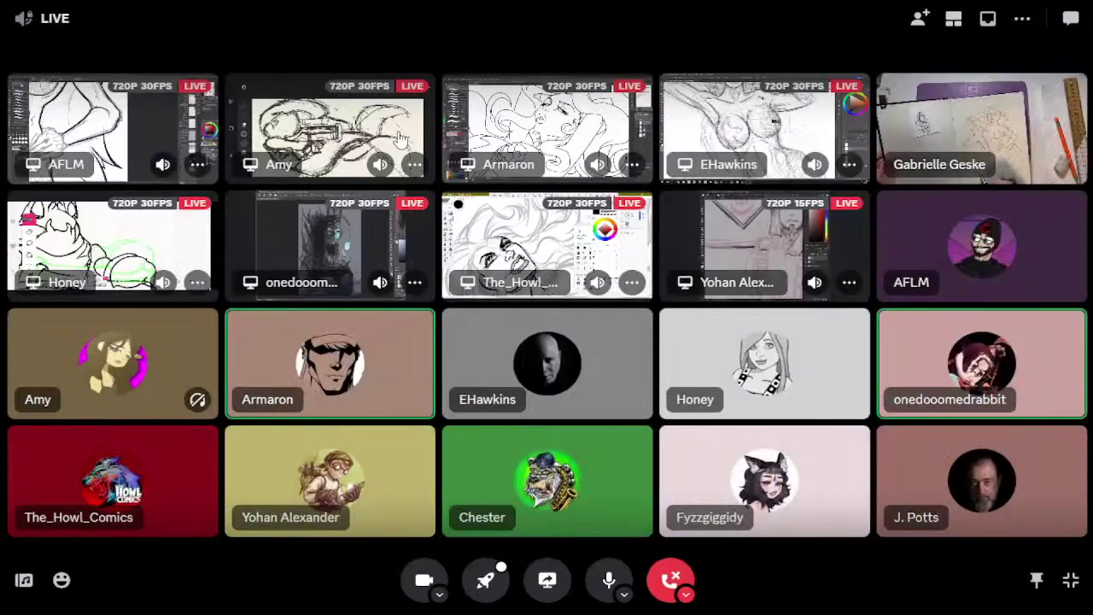
click(342, 139)
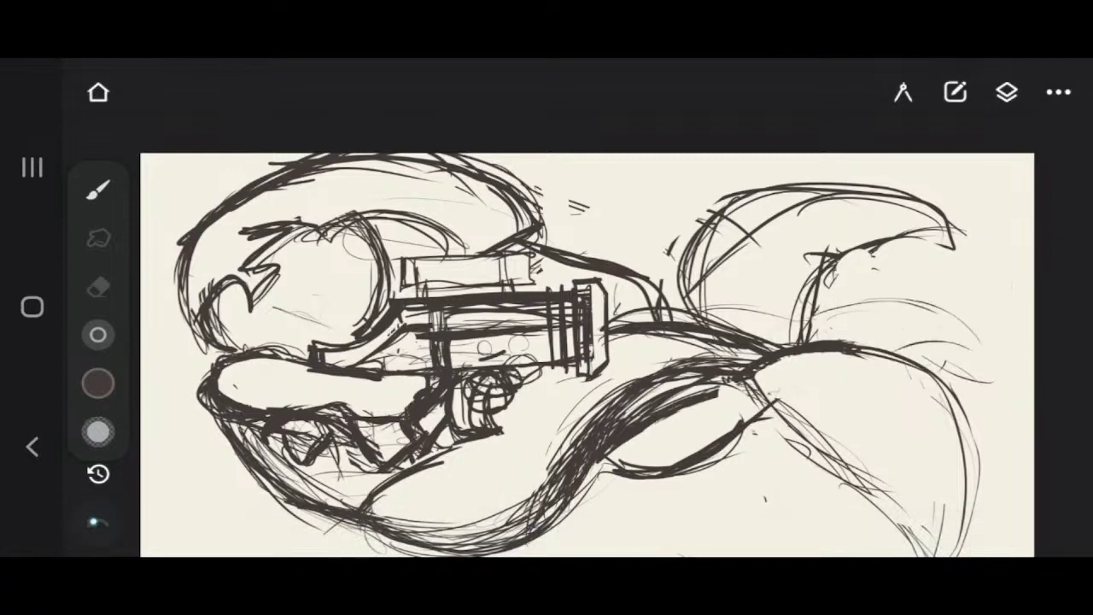
Undo the recent paint strokes around the outer head curve, the arm, the lower contour and the pointed shapes.
click(98, 523)
click(98, 523)
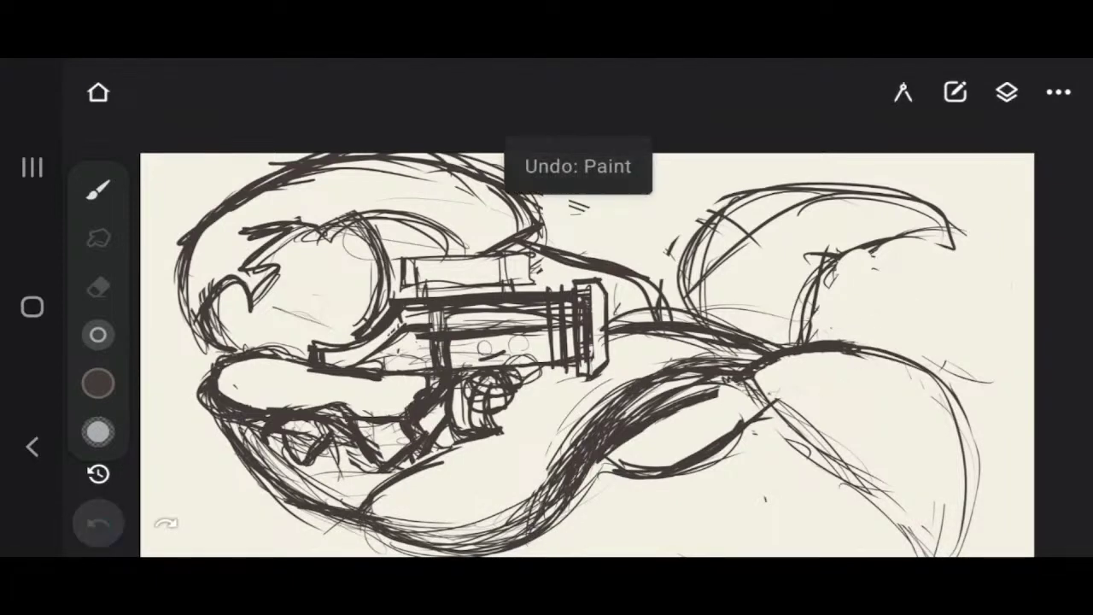
click(98, 523)
click(98, 522)
click(98, 522)
click(98, 523)
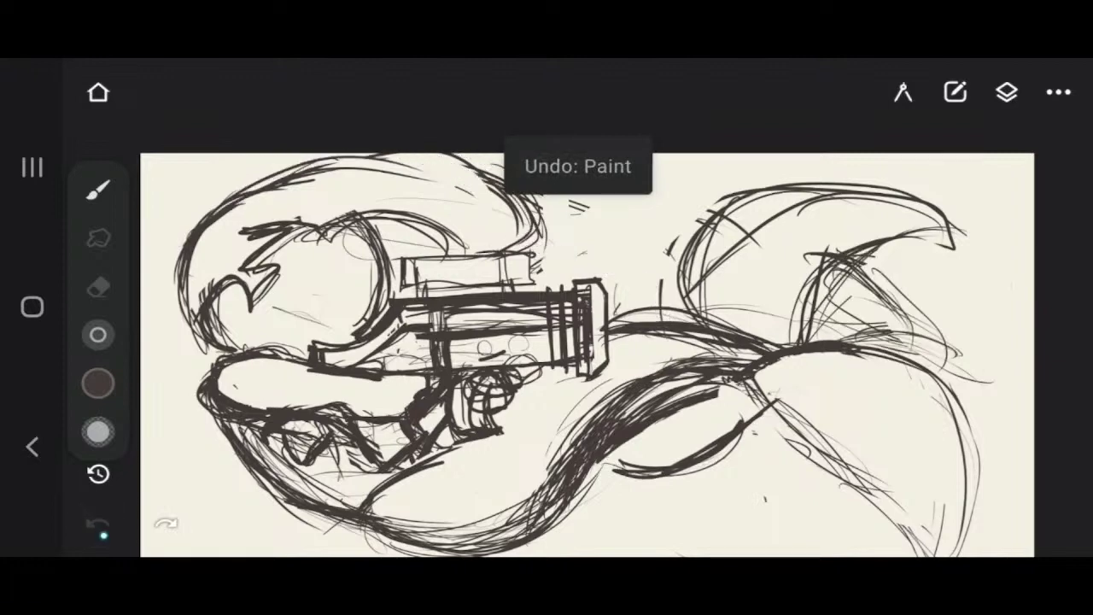
click(99, 522)
click(98, 523)
click(98, 523)
click(106, 527)
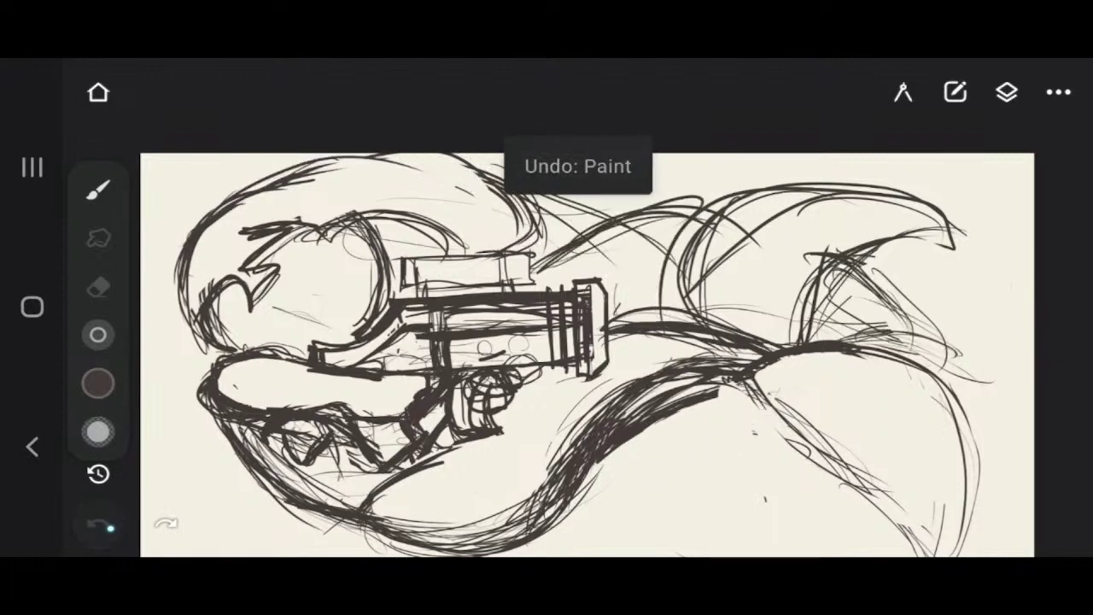
Brush over the large outer curve above the head, darkening both of its descending sides.
click(99, 190)
click(459, 215)
drag(267, 181, 403, 153)
drag(251, 190, 354, 154)
drag(447, 154, 529, 221)
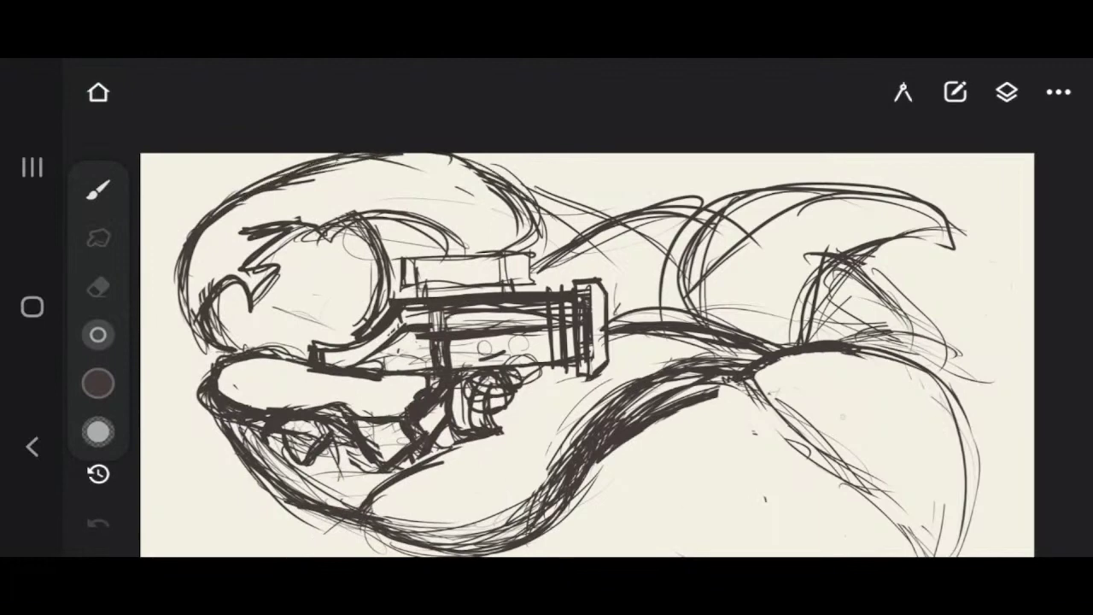
drag(537, 263, 690, 218)
drag(863, 260, 985, 356)
drag(902, 294, 1008, 337)
mouse_move(876, 282)
mouse_down()
mouse_move(1014, 302)
mouse_move(854, 349)
mouse_up()
drag(854, 344, 939, 336)
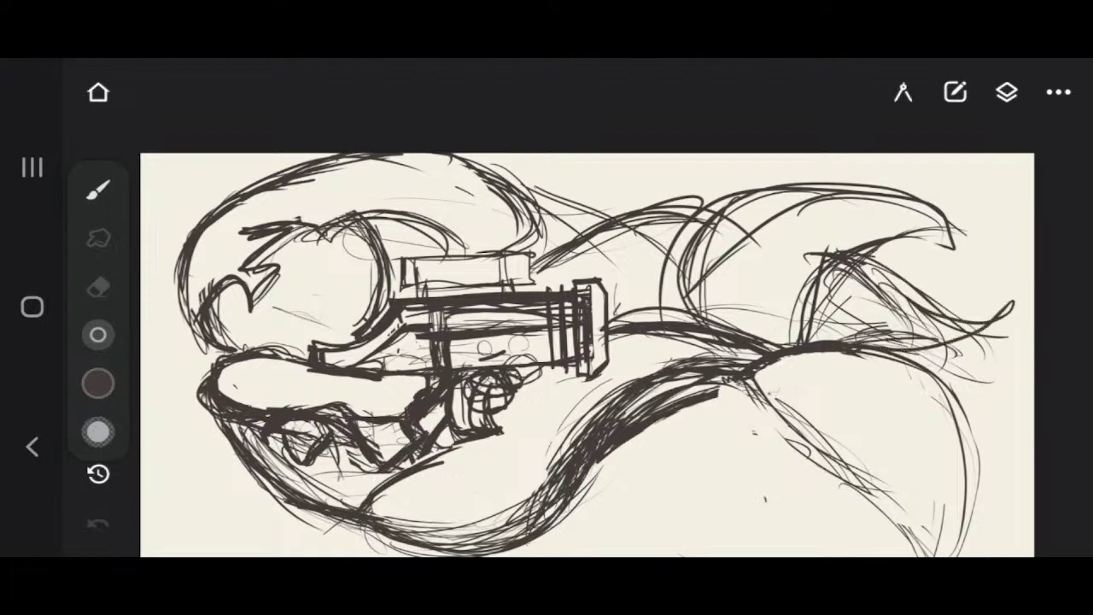
click(101, 524)
click(101, 524)
click(105, 527)
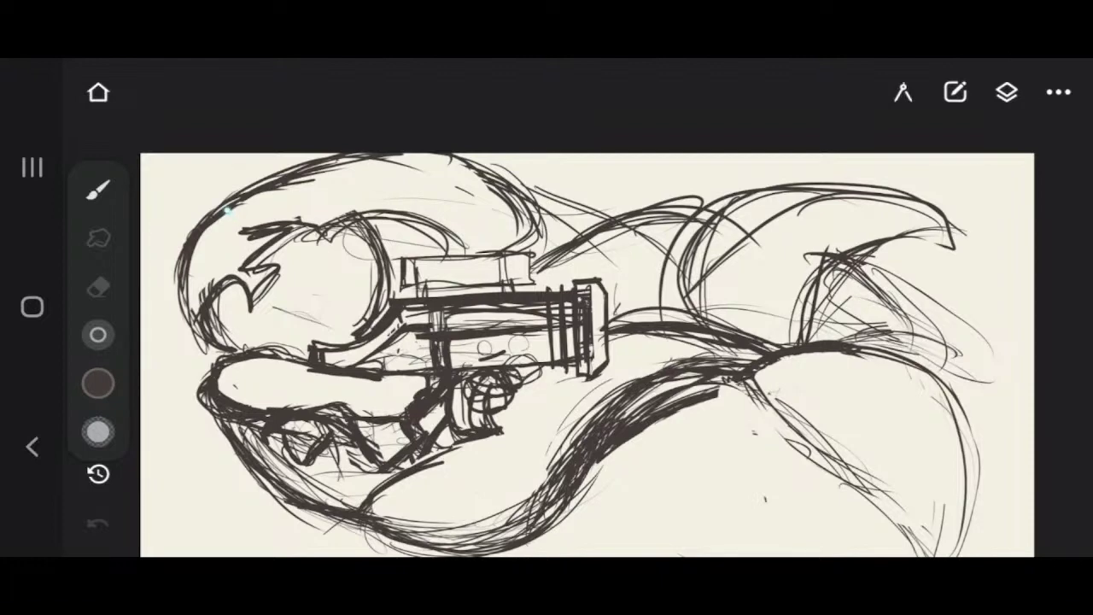
Sketch a second outer contour around the back of the head and darken the hooked line and arc inside it.
mouse_move(222, 206)
mouse_down()
mouse_move(202, 196)
mouse_move(190, 222)
mouse_move(171, 359)
mouse_move(217, 362)
mouse_move(227, 197)
mouse_up()
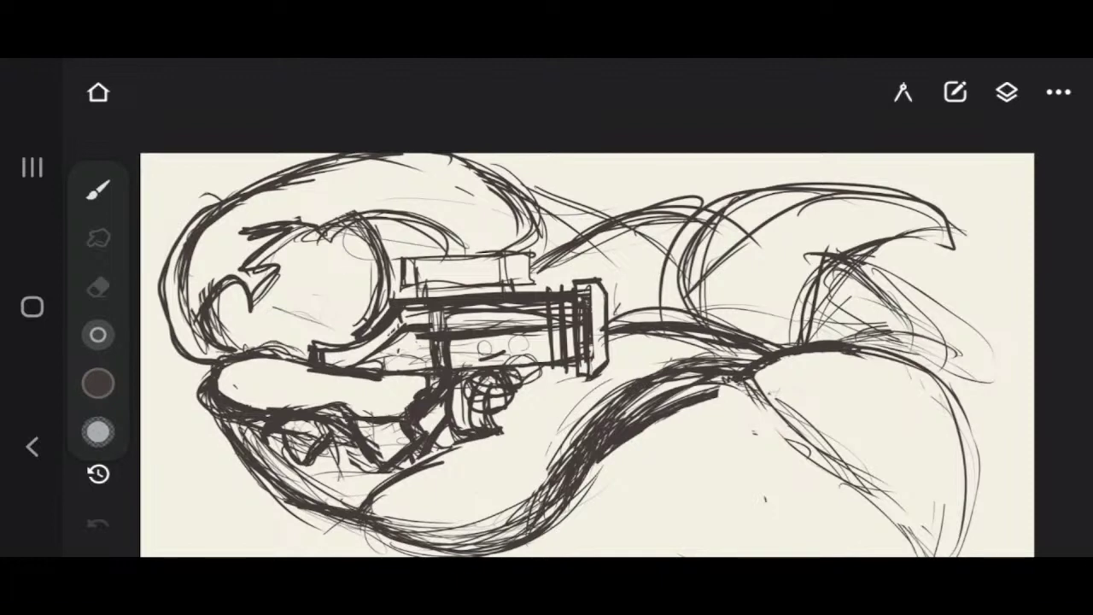
mouse_move(210, 391)
mouse_down()
mouse_move(272, 343)
mouse_move(299, 347)
mouse_up()
mouse_move(212, 311)
mouse_down()
mouse_move(228, 341)
mouse_move(234, 272)
mouse_move(247, 271)
mouse_up()
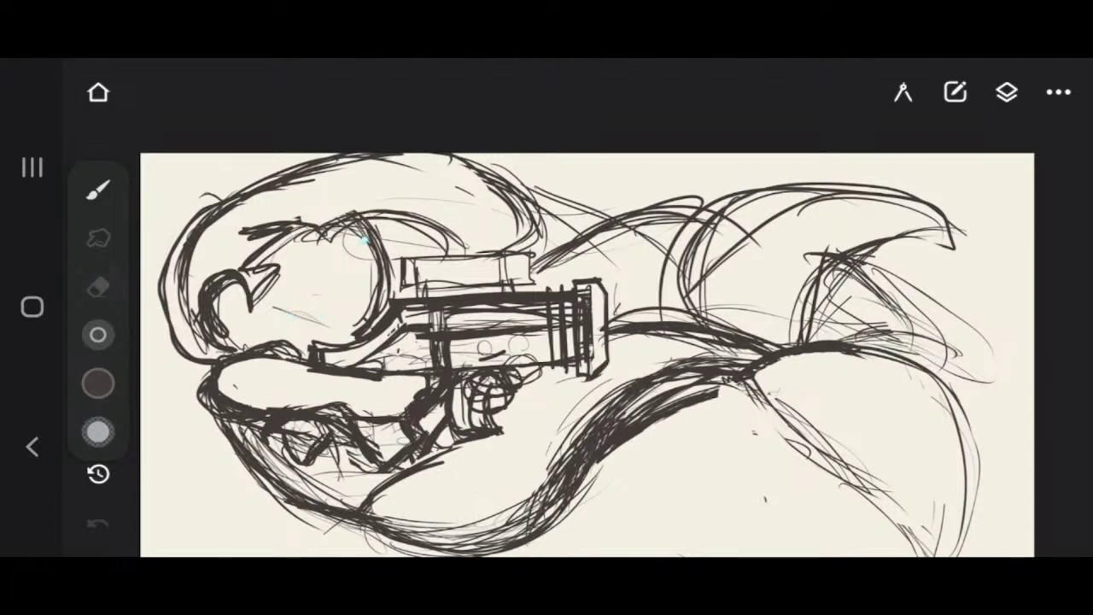
mouse_move(332, 229)
mouse_down()
mouse_move(425, 227)
mouse_move(447, 240)
mouse_up()
drag(339, 234, 462, 246)
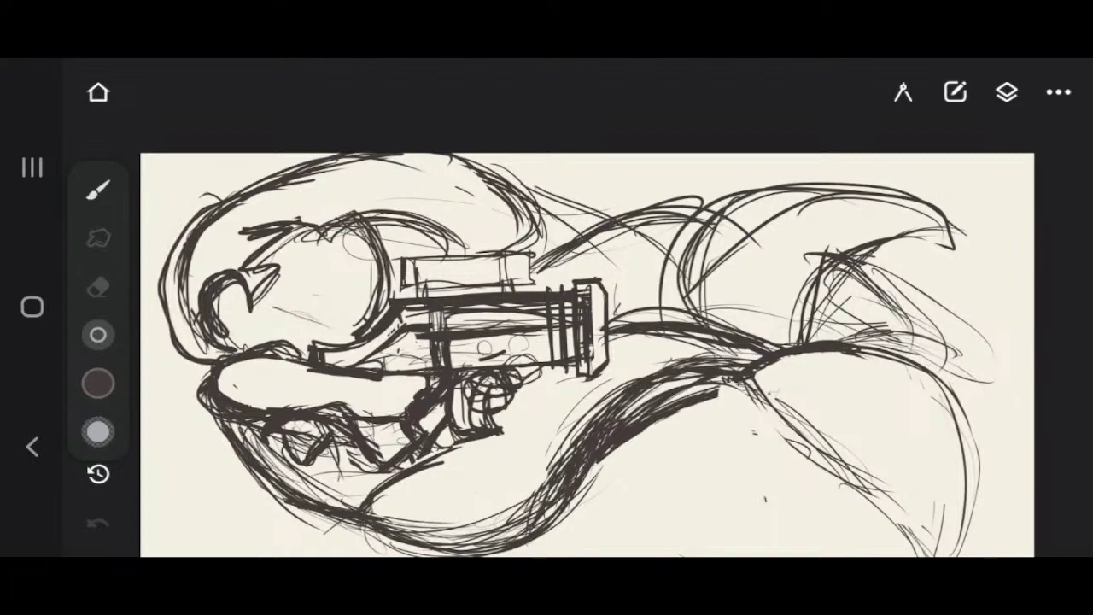
Darken the jagged finger lines beneath the gun and the outer contour beside them.
mouse_move(308, 466)
mouse_down()
mouse_move(296, 473)
mouse_move(280, 435)
mouse_move(304, 469)
mouse_up()
drag(339, 438, 354, 451)
mouse_move(286, 443)
mouse_down()
mouse_move(258, 422)
mouse_move(251, 432)
mouse_move(277, 443)
mouse_up()
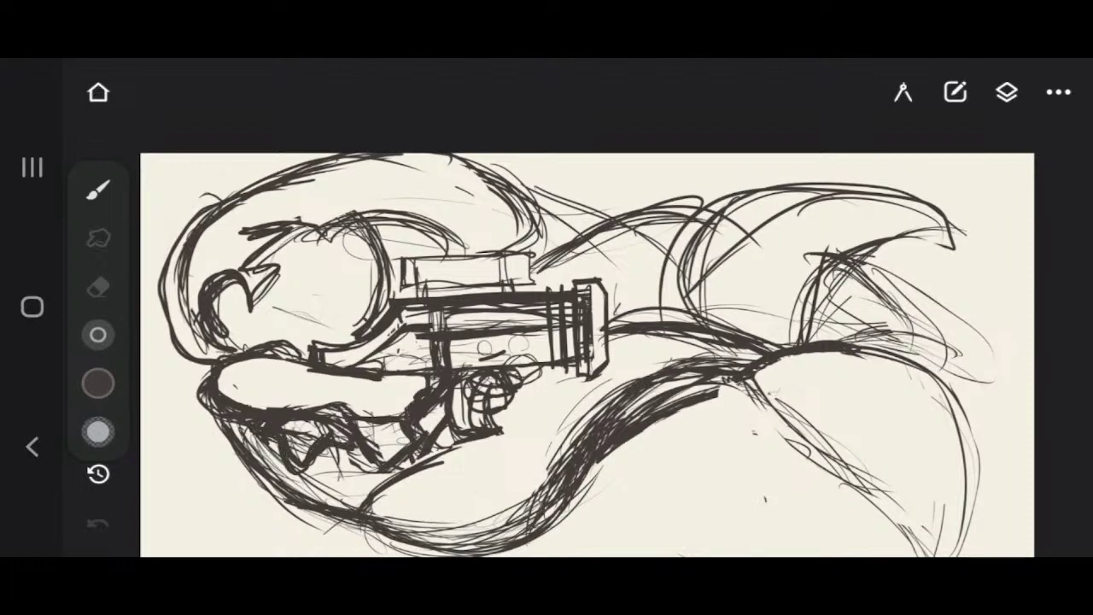
drag(217, 419, 237, 458)
Erase the heavy hatching along the S-shaped lower body contour, leaving a thin clean edge.
drag(614, 444, 603, 455)
click(99, 287)
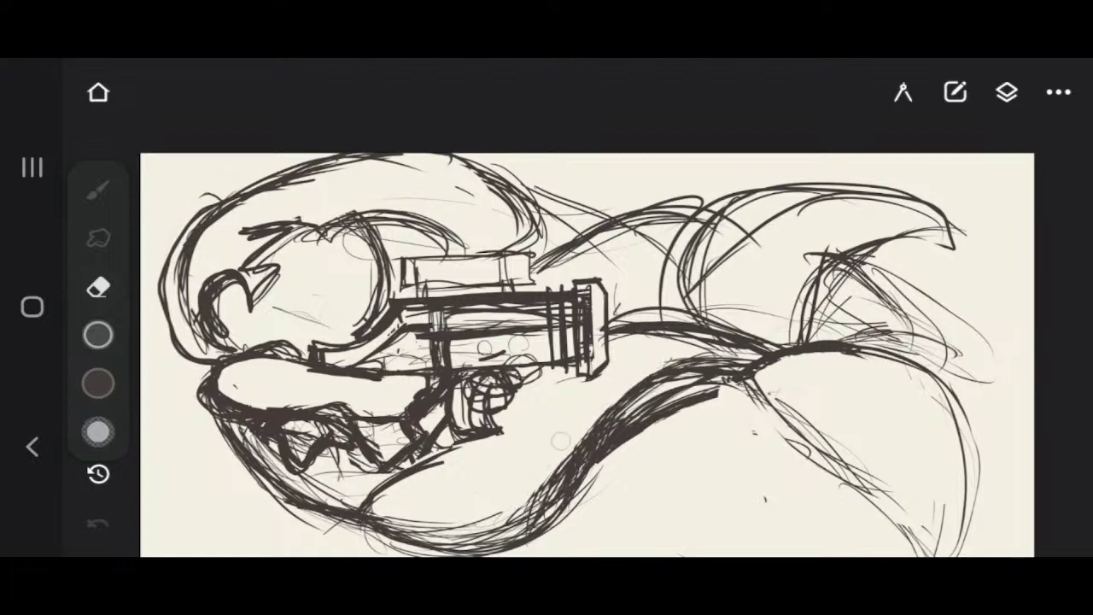
mouse_move(728, 395)
mouse_down()
mouse_move(622, 457)
mouse_move(593, 500)
mouse_move(730, 404)
mouse_move(602, 468)
mouse_move(574, 535)
mouse_move(646, 409)
mouse_move(691, 401)
mouse_move(578, 493)
mouse_move(722, 379)
mouse_move(740, 383)
mouse_move(607, 435)
mouse_move(600, 463)
mouse_move(534, 547)
mouse_up()
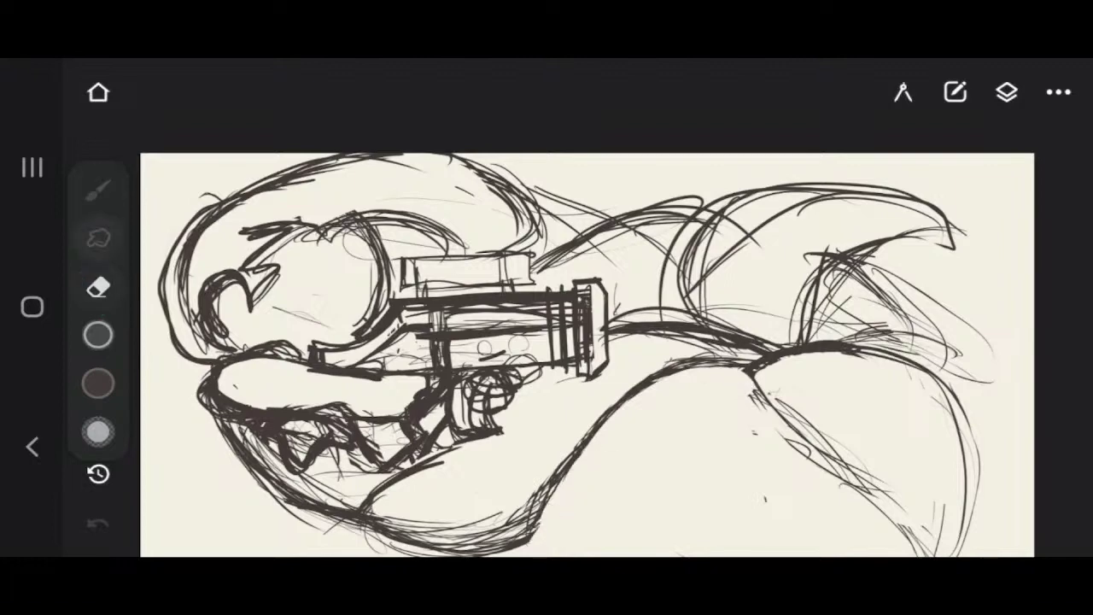
Redraw the S-shaped lower body contour with thicker brush lines up to the junction of the rounded forms.
click(98, 190)
mouse_move(511, 539)
mouse_down()
mouse_move(596, 412)
mouse_move(601, 419)
mouse_up()
scroll(546, 341, down, 1)
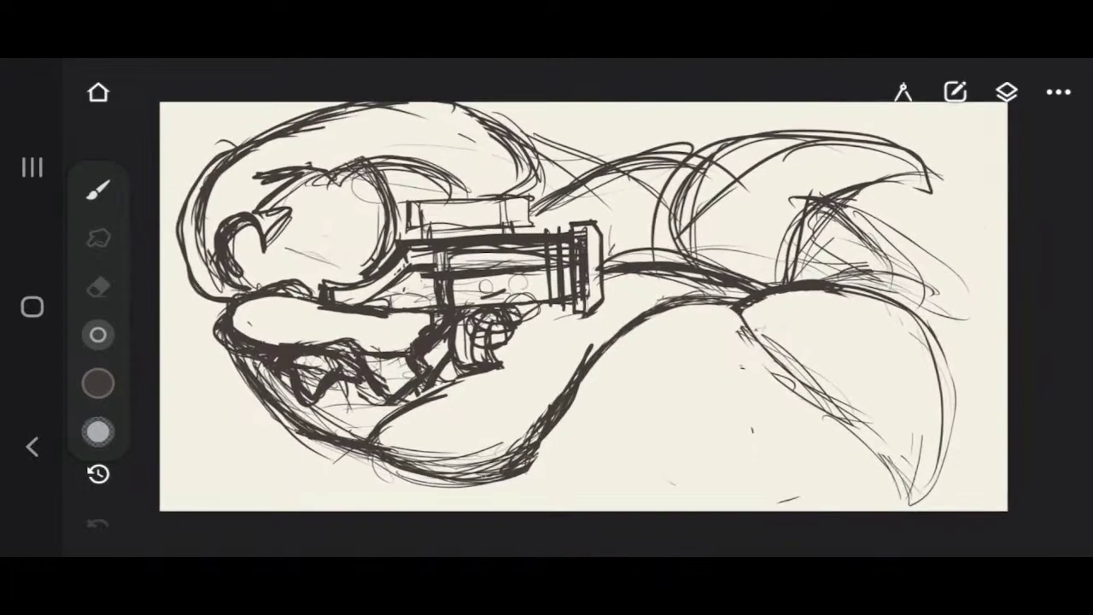
drag(477, 482, 559, 422)
mouse_move(536, 461)
mouse_down()
mouse_move(580, 362)
mouse_move(631, 321)
mouse_move(739, 299)
mouse_up()
mouse_move(639, 333)
mouse_down()
mouse_move(695, 312)
mouse_move(741, 318)
mouse_up()
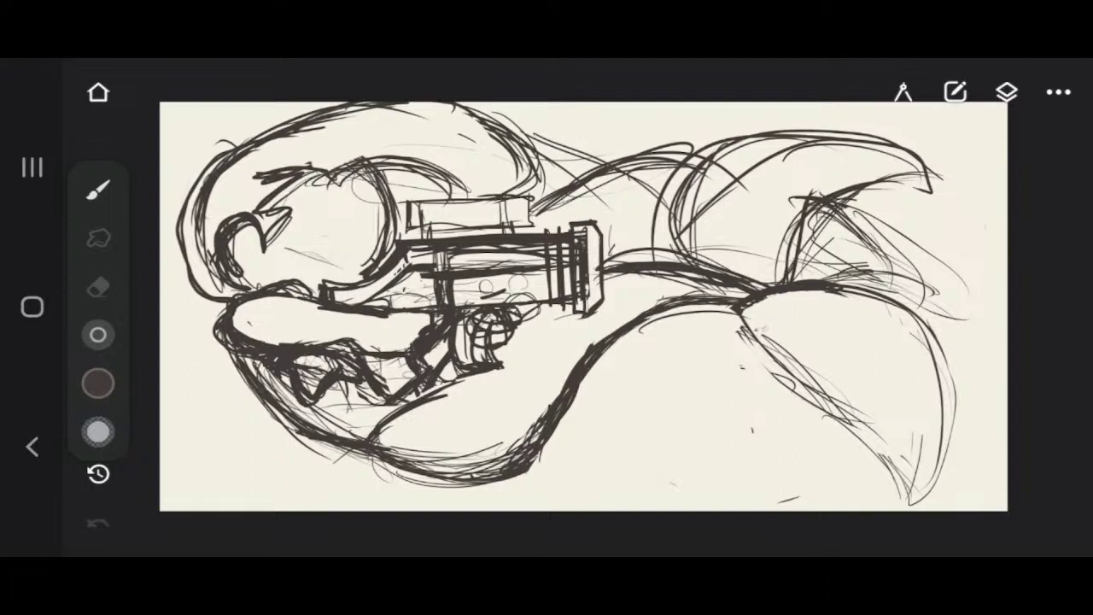
Strengthen the outline of the large pointed lower form along both sides down to its tip.
drag(715, 151, 681, 245)
drag(736, 313, 893, 442)
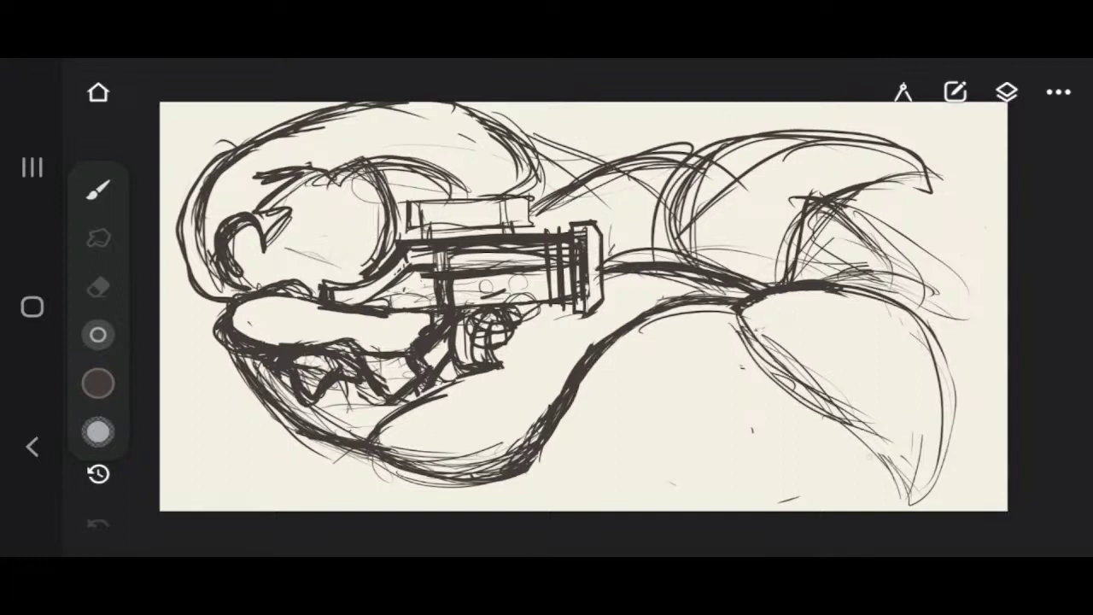
drag(784, 388, 904, 456)
mouse_move(838, 416)
mouse_down()
mouse_move(913, 483)
mouse_move(913, 504)
mouse_move(873, 306)
mouse_move(758, 299)
mouse_up()
mouse_move(843, 289)
mouse_down()
mouse_move(922, 327)
mouse_move(945, 430)
mouse_up()
drag(915, 345, 937, 391)
drag(903, 439, 914, 492)
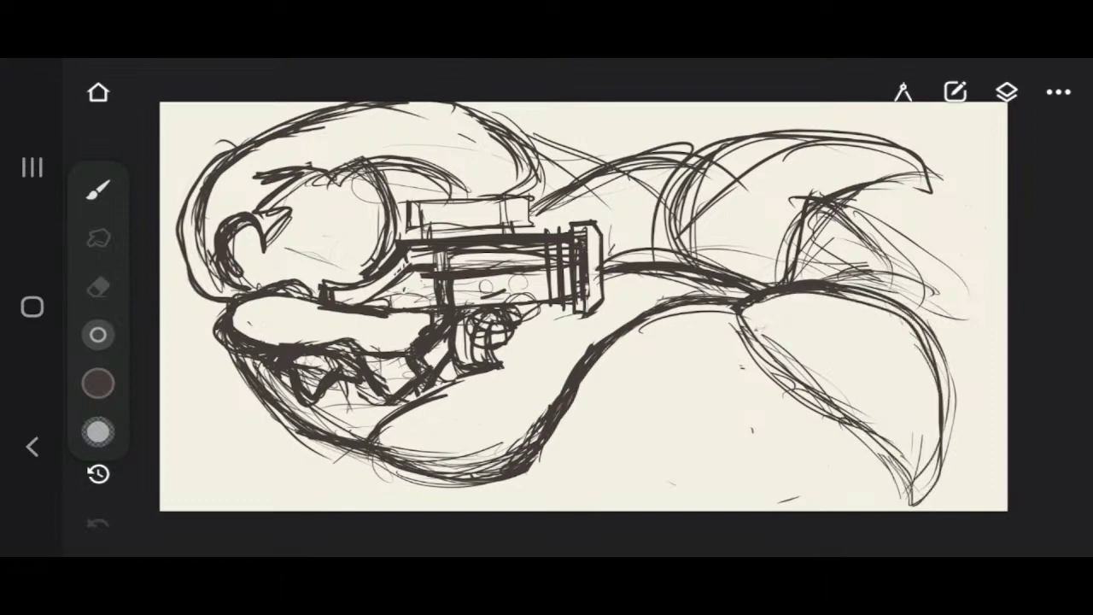
Touch up the lower contour and hand lines, and shift the sketch slightly right and down with the Basic transform.
drag(479, 475, 502, 479)
drag(555, 429, 540, 453)
drag(357, 342, 383, 350)
click(1006, 93)
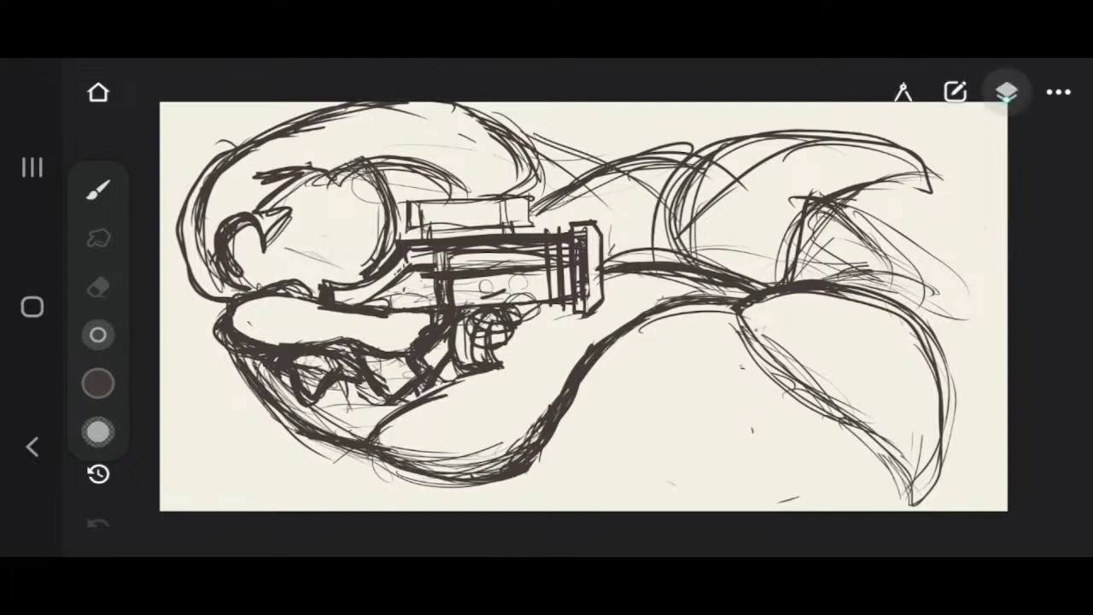
click(1006, 92)
click(955, 93)
click(754, 337)
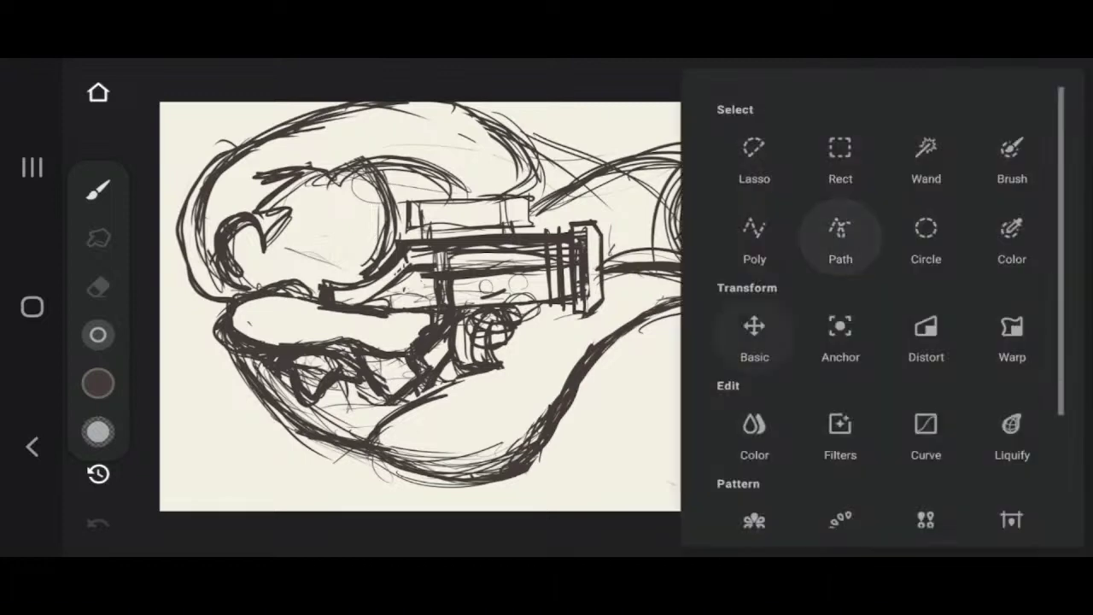
drag(564, 307, 574, 315)
click(822, 519)
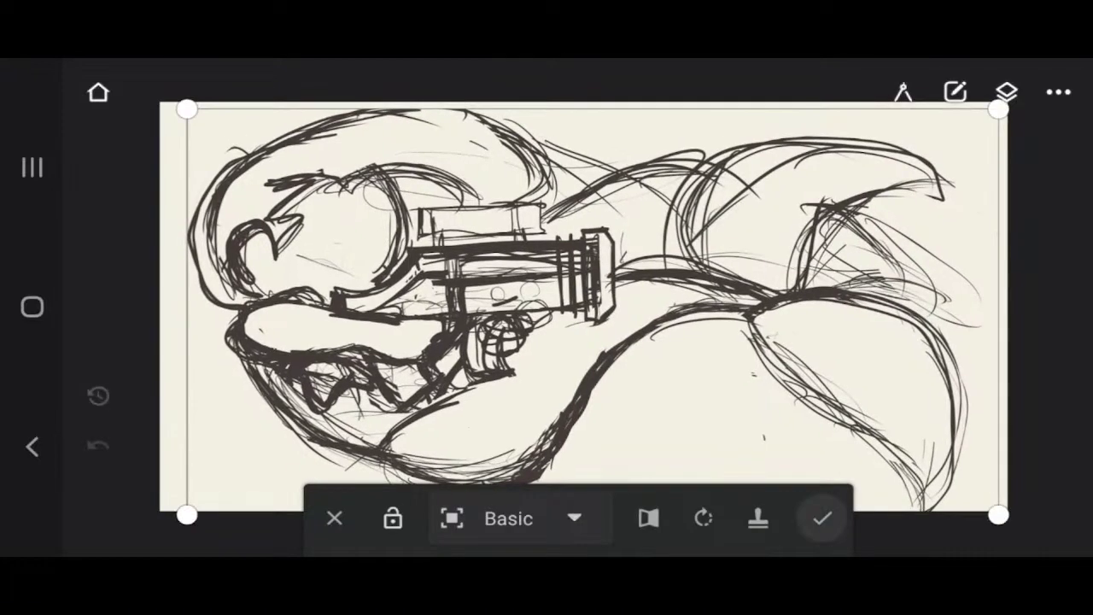
Brush in the missing crest of the large outer curve above the head to close its outline.
click(101, 184)
click(364, 242)
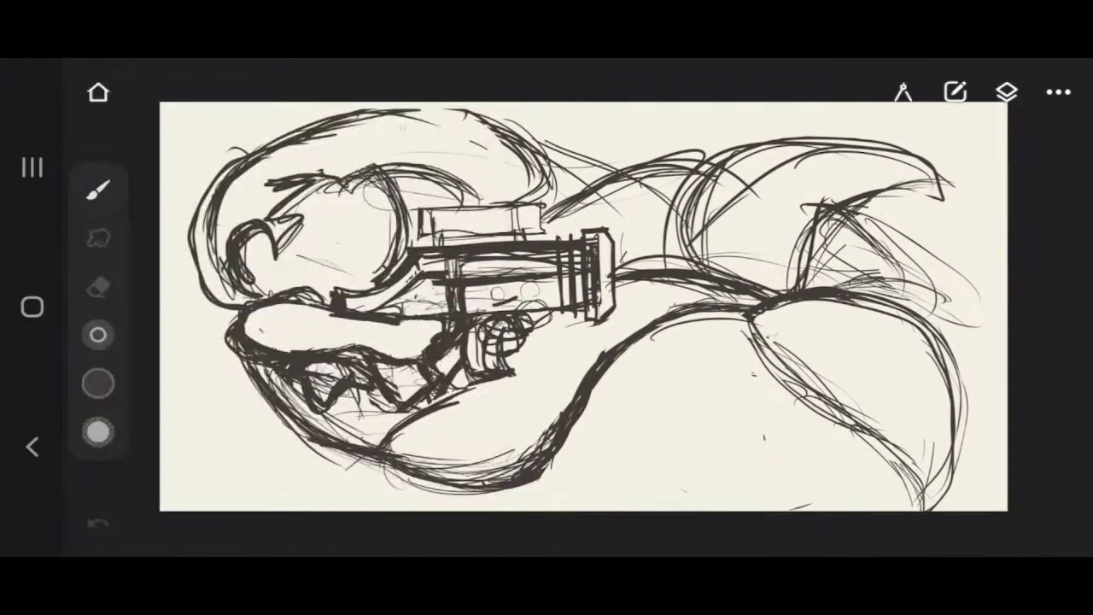
mouse_move(289, 139)
mouse_down()
mouse_move(379, 114)
mouse_move(483, 122)
mouse_up()
mouse_move(330, 136)
mouse_down()
mouse_move(441, 121)
mouse_move(506, 132)
mouse_up()
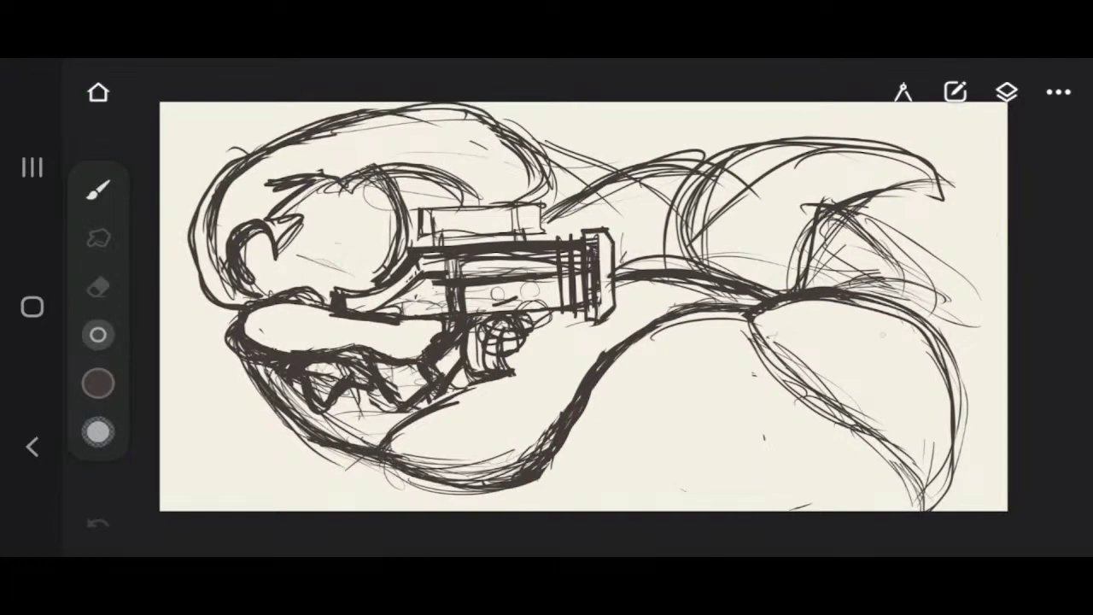
Thicken both edges of the large pointed lower form and add an outer line running to its tip.
mouse_move(746, 321)
mouse_down()
mouse_move(843, 412)
mouse_move(924, 444)
mouse_up()
mouse_move(819, 408)
mouse_down()
mouse_move(931, 472)
mouse_move(933, 503)
mouse_up()
drag(958, 429, 936, 500)
drag(950, 452, 917, 507)
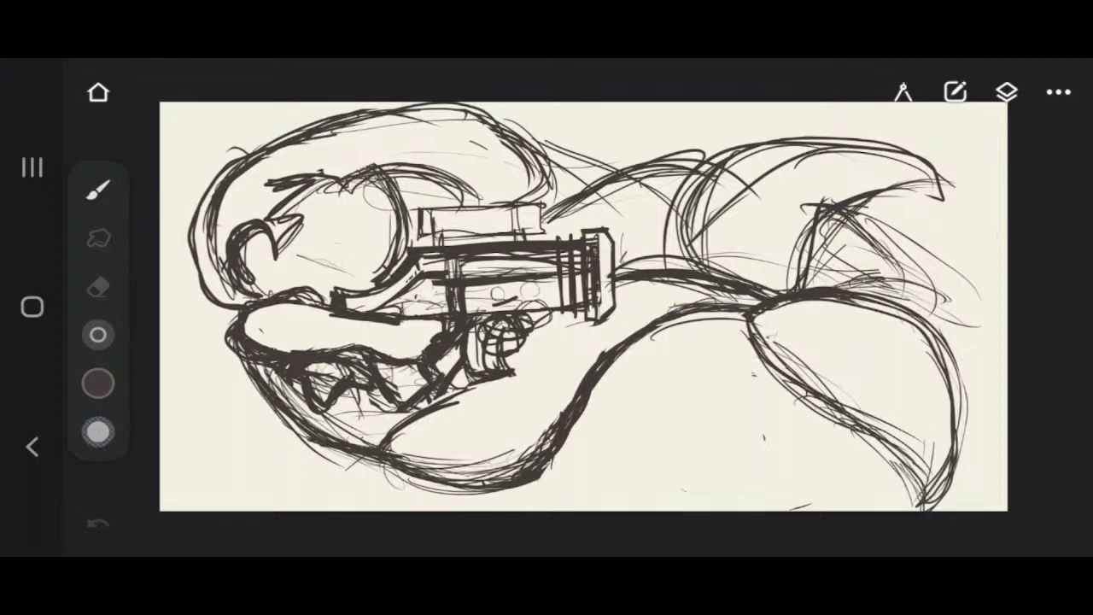
drag(967, 377, 924, 507)
drag(910, 306, 965, 381)
drag(750, 320, 757, 338)
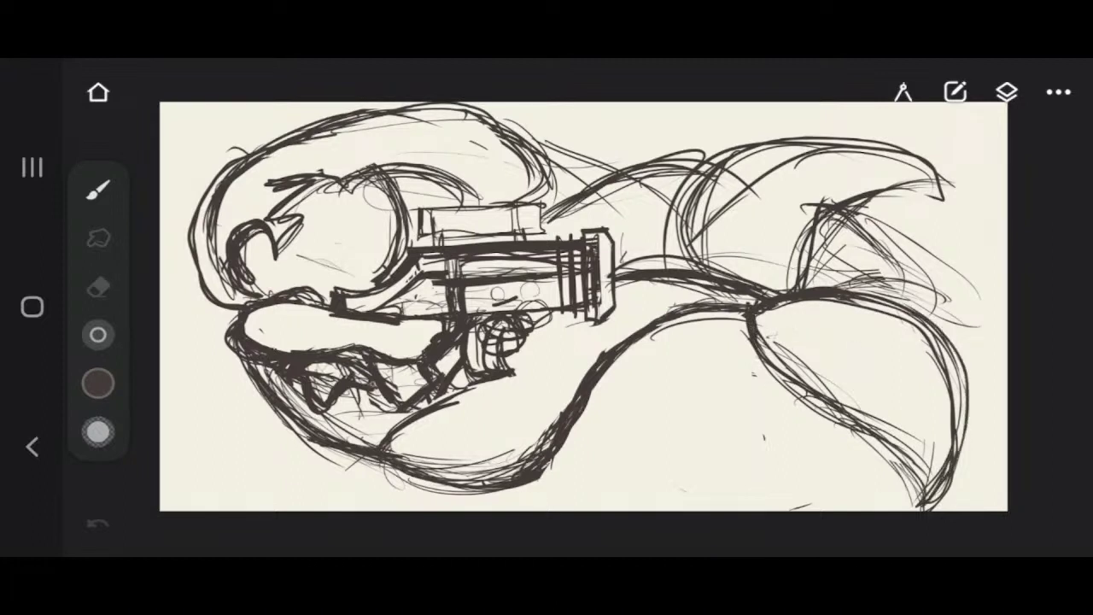
mouse_move(420, 412)
mouse_down()
mouse_move(394, 420)
mouse_move(347, 469)
mouse_move(411, 474)
mouse_move(359, 432)
mouse_move(423, 409)
mouse_up()
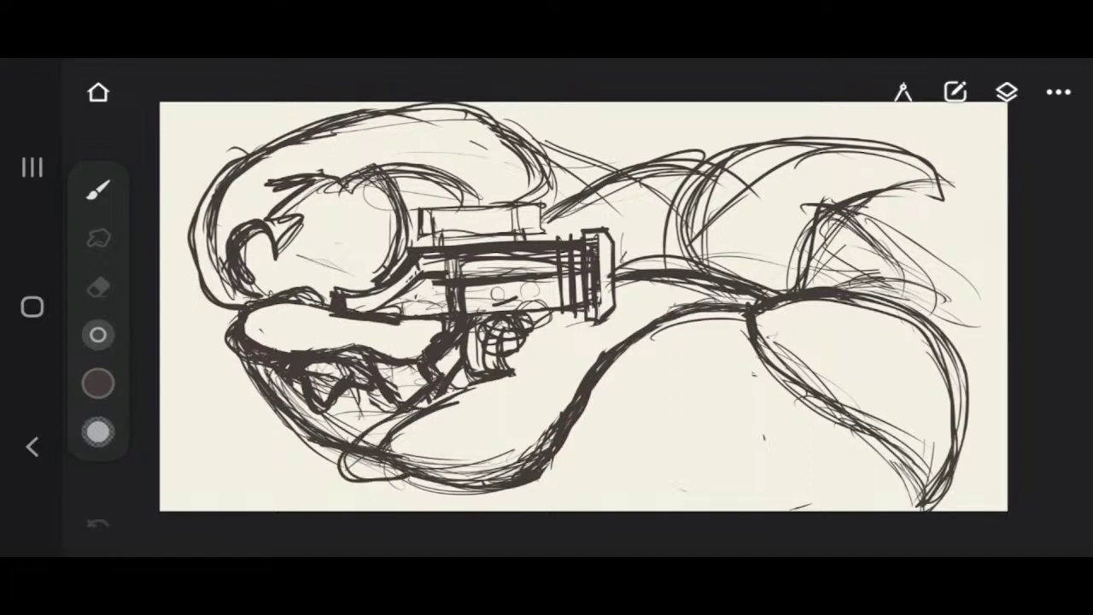
click(98, 523)
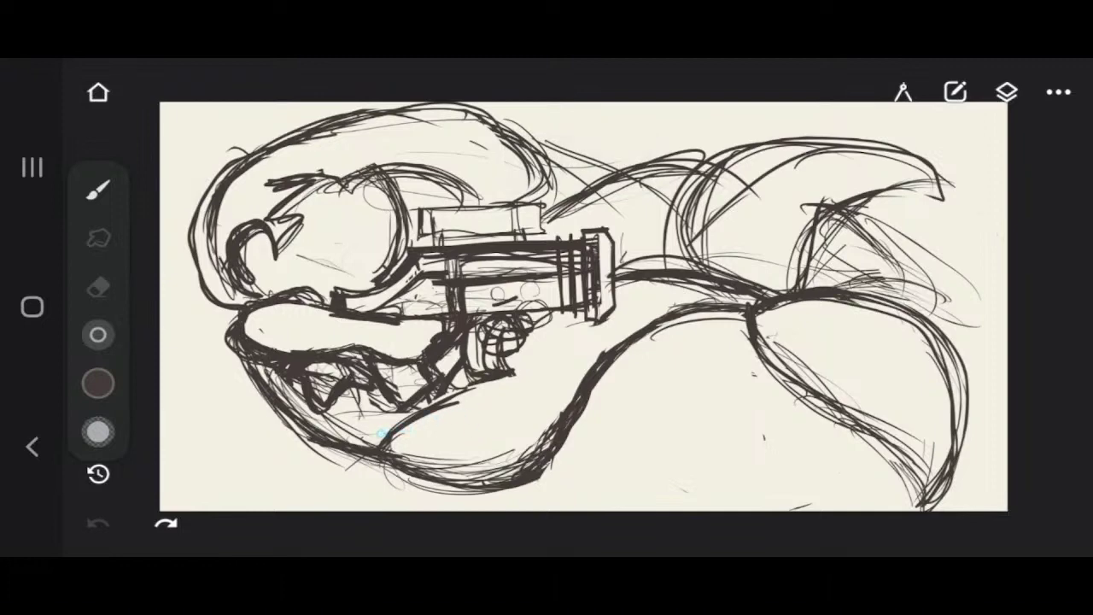
drag(375, 439, 381, 443)
key(ctrl+z)
Switch through the call grid to the Clip Studio Paint stream showing the red-haired mermaid being colored.
mouse_move(931, 68)
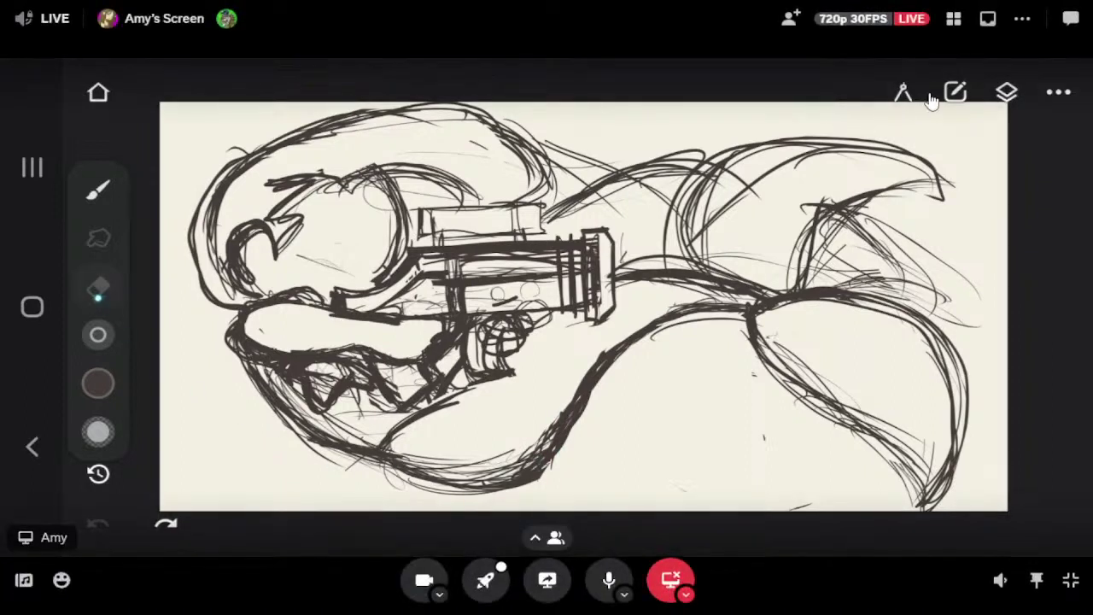
click(952, 26)
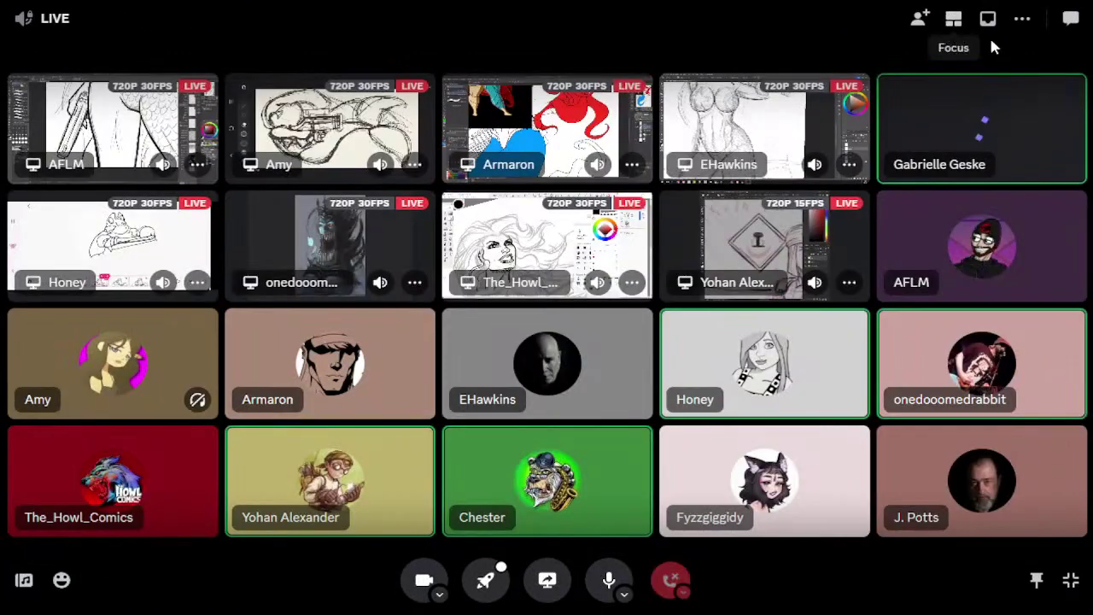
click(564, 127)
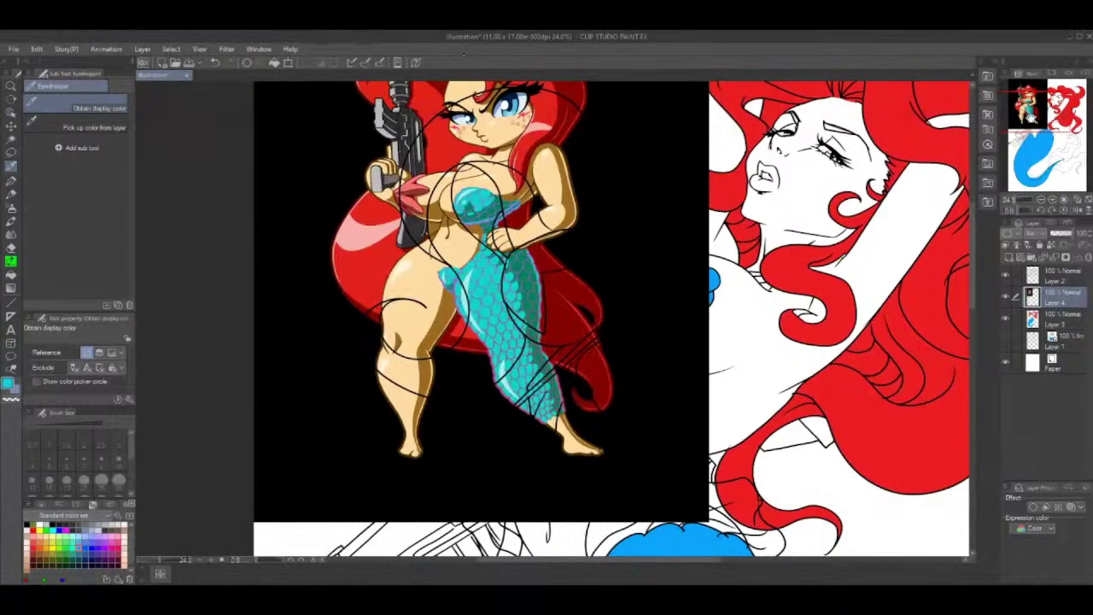
Hide the reference image on Layer 4 and fill the mermaid's tail and scaled chest covering with teal on Layer 3.
click(1008, 294)
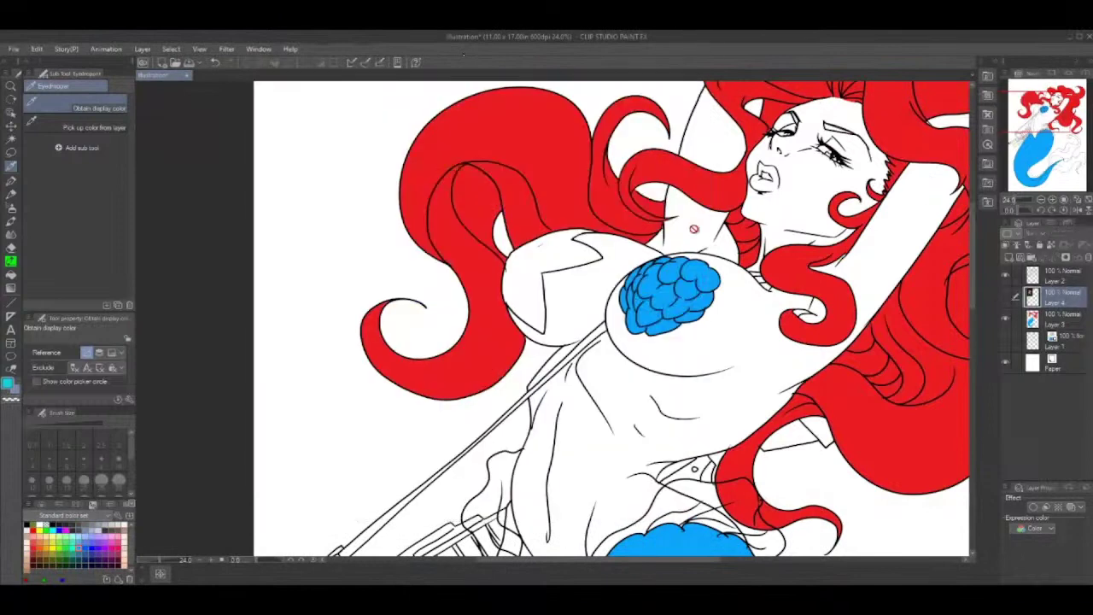
click(10, 274)
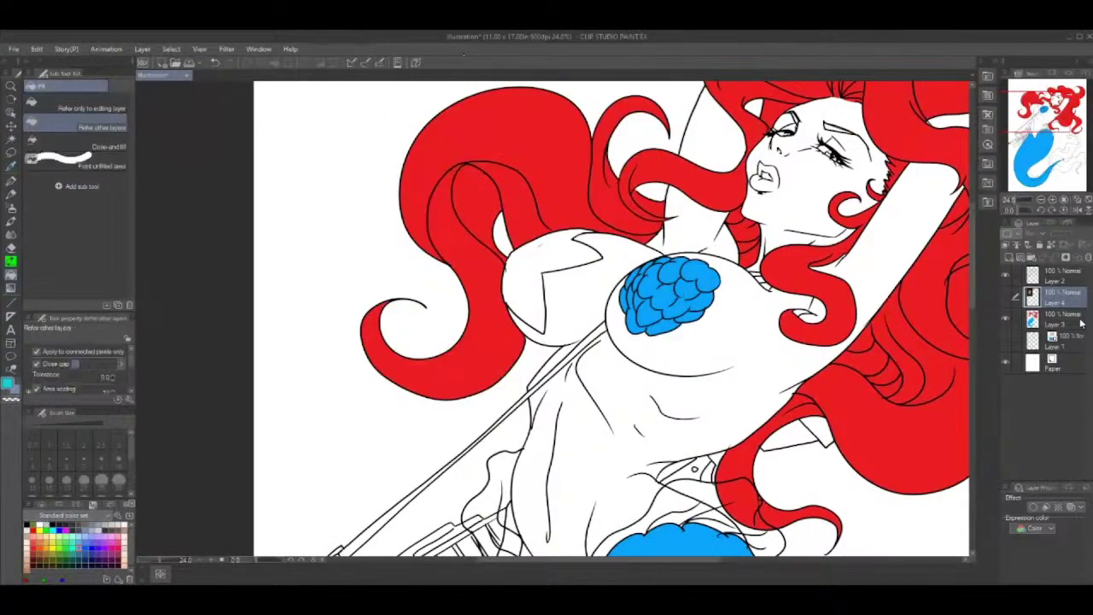
click(1063, 318)
mouse_move(679, 300)
mouse_down()
mouse_move(701, 271)
mouse_move(666, 269)
mouse_move(678, 260)
mouse_move(631, 281)
mouse_move(632, 328)
mouse_move(659, 294)
mouse_move(611, 298)
mouse_move(709, 315)
mouse_up()
drag(1034, 111, 1037, 153)
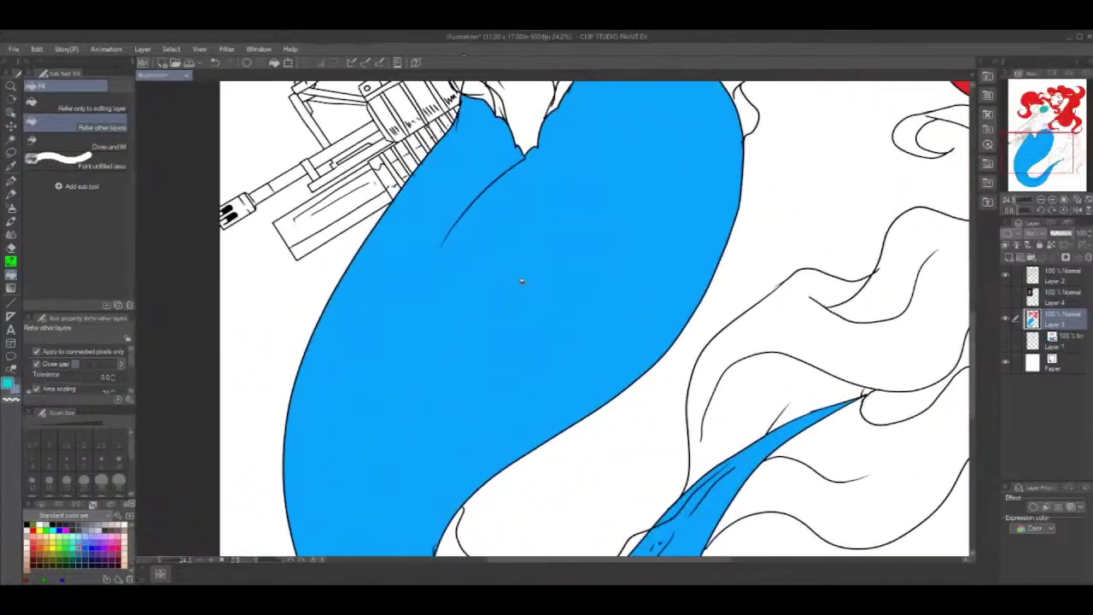
click(625, 210)
drag(1027, 169, 1031, 127)
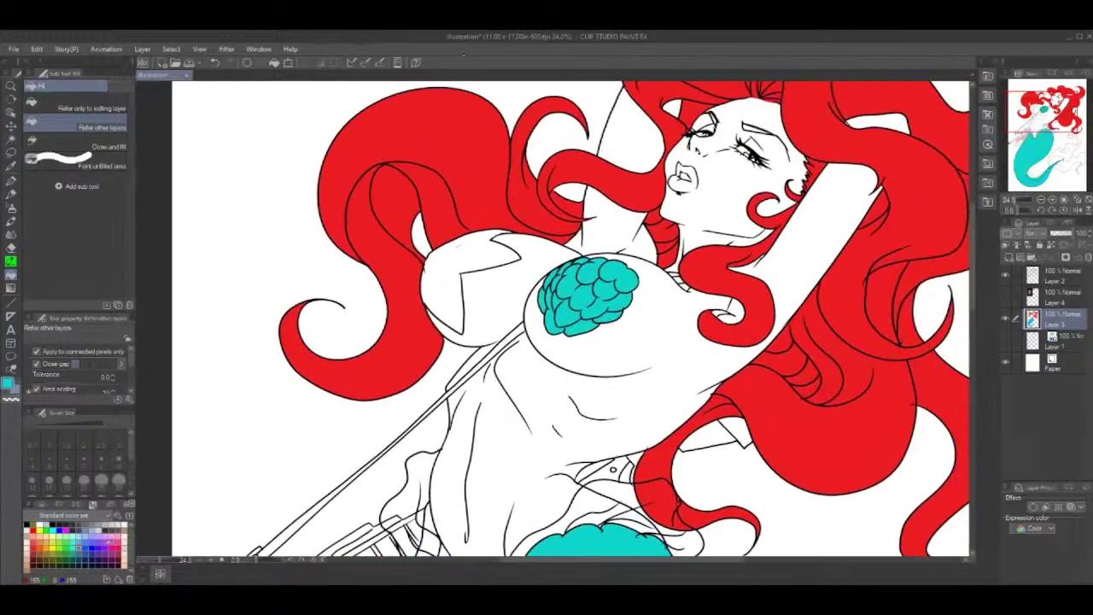
Fill the mermaid's starfish chest covering with dark pink, replacing it with a lighter pink.
click(118, 538)
click(459, 251)
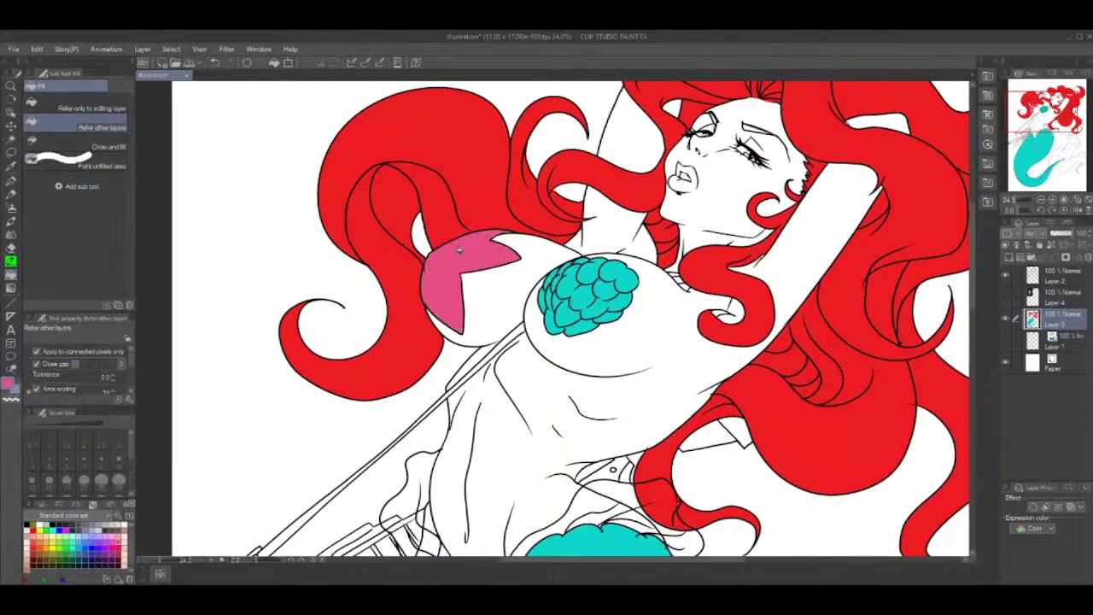
click(121, 533)
click(483, 252)
Add a new layer above Layer 3 and fill the waist frill beside the hair with pink using the Fill tool.
scroll(574, 246, down, 3)
scroll(587, 357, up, 3)
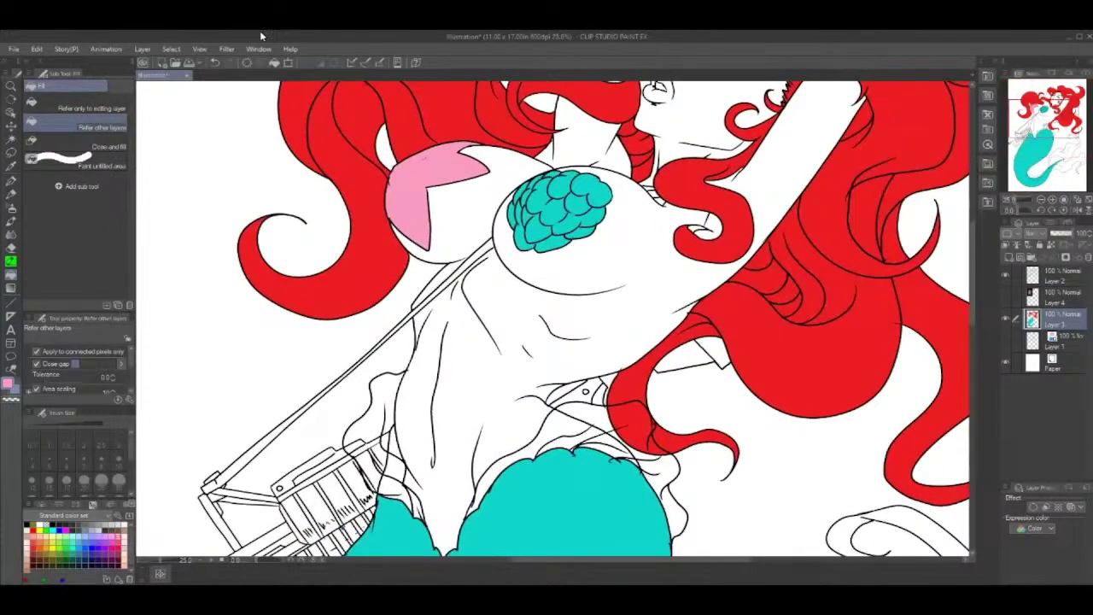
click(10, 183)
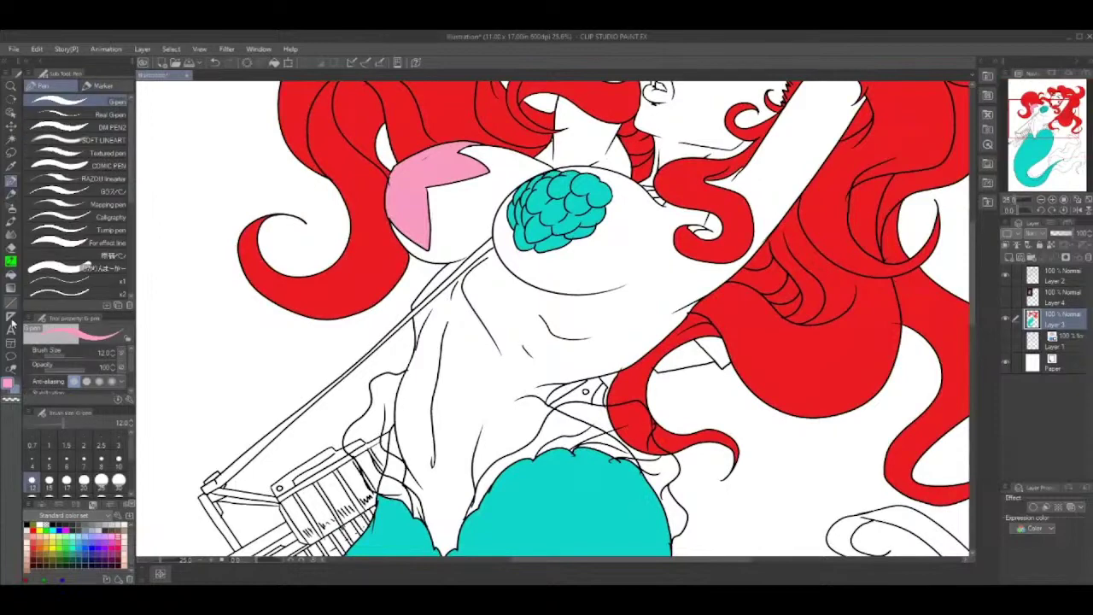
click(11, 276)
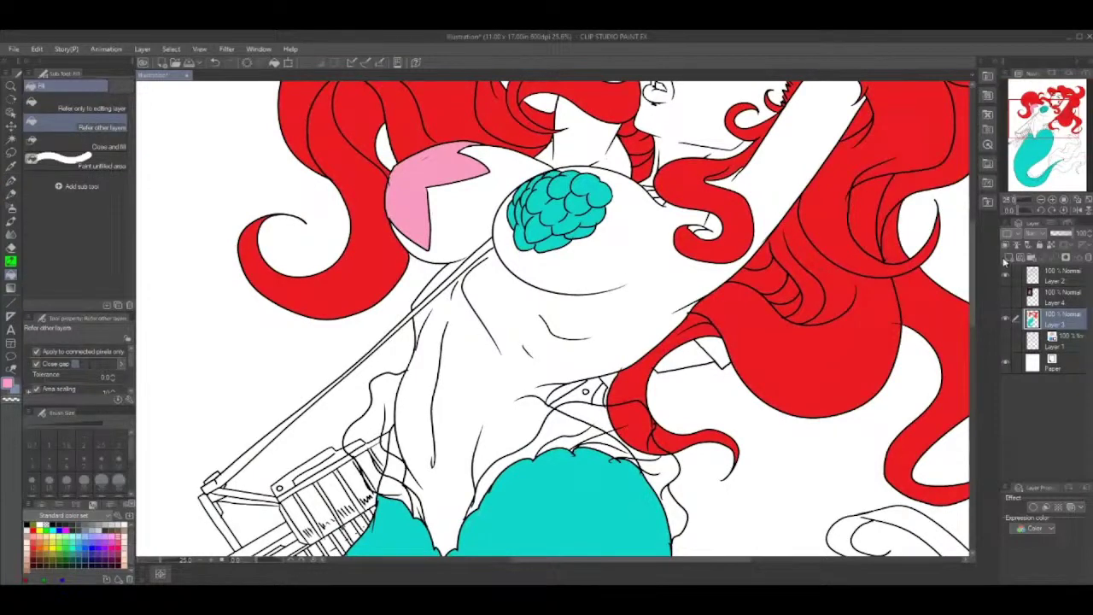
click(1007, 258)
click(564, 425)
click(593, 413)
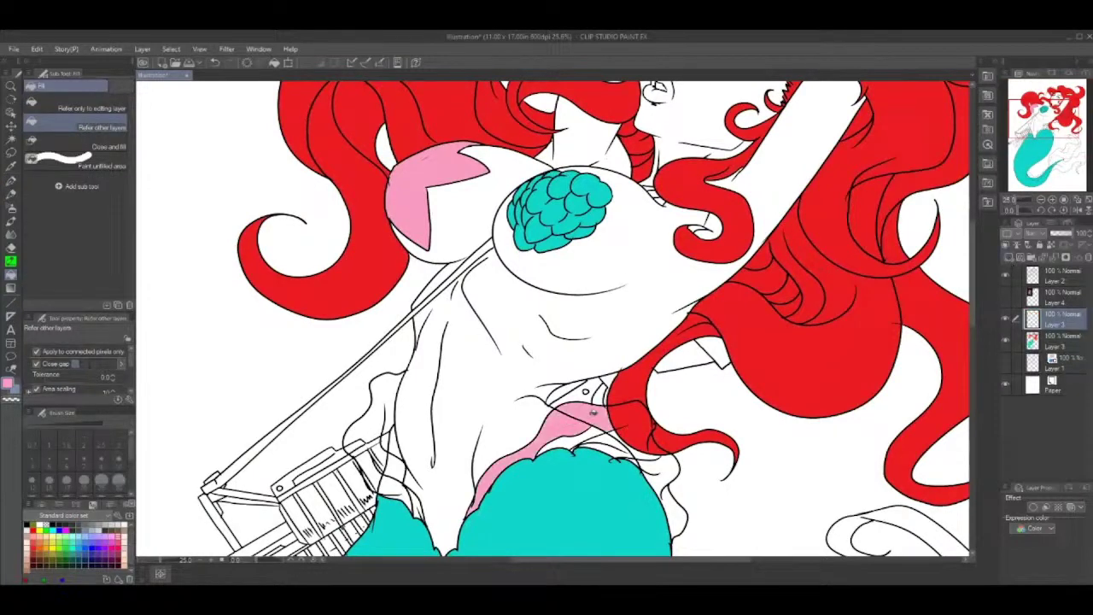
click(632, 414)
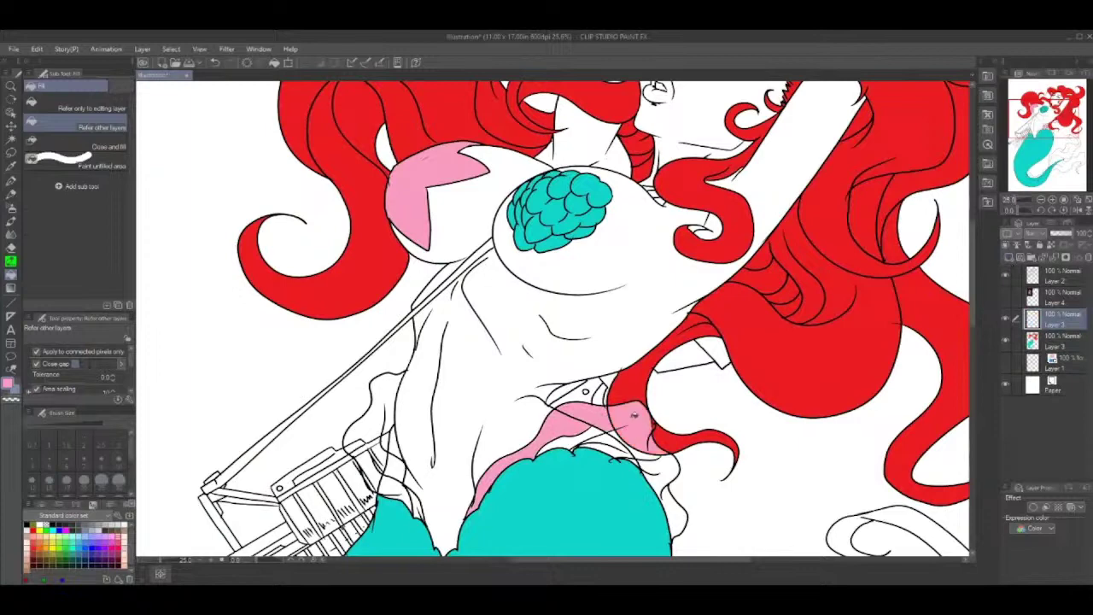
click(666, 468)
click(638, 451)
click(634, 453)
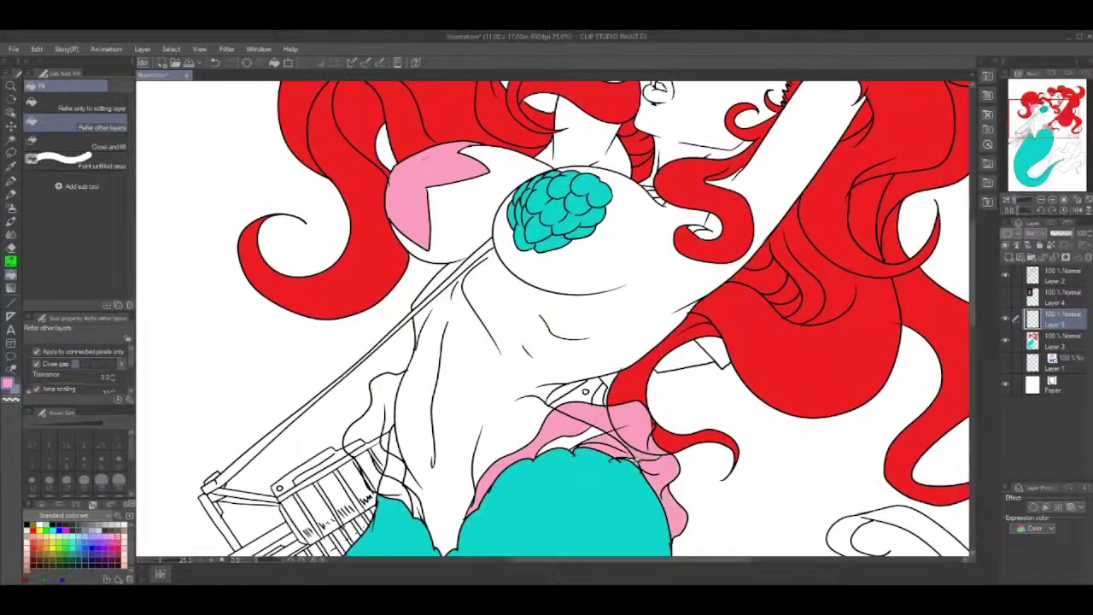
click(592, 434)
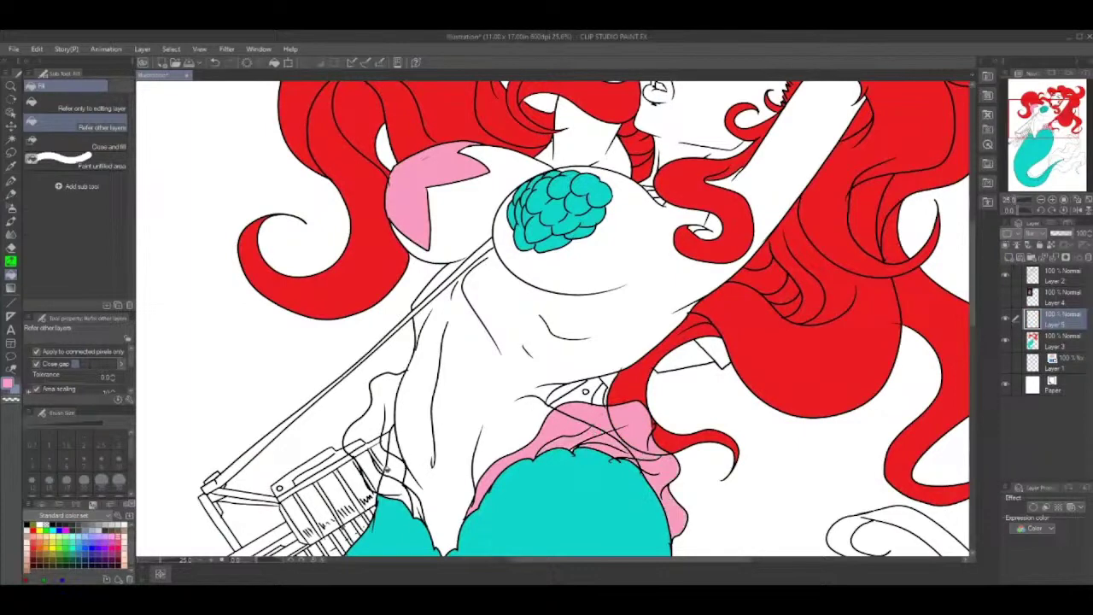
Fill the sections of the waist frill on the gun side with the same pink.
click(398, 469)
click(400, 490)
click(416, 504)
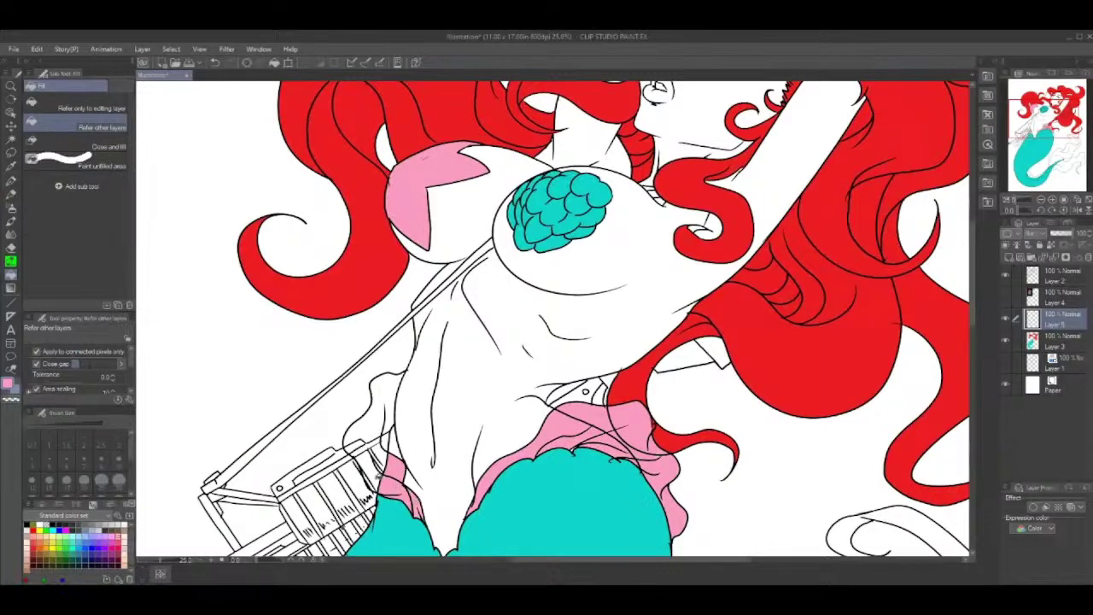
click(367, 465)
click(367, 448)
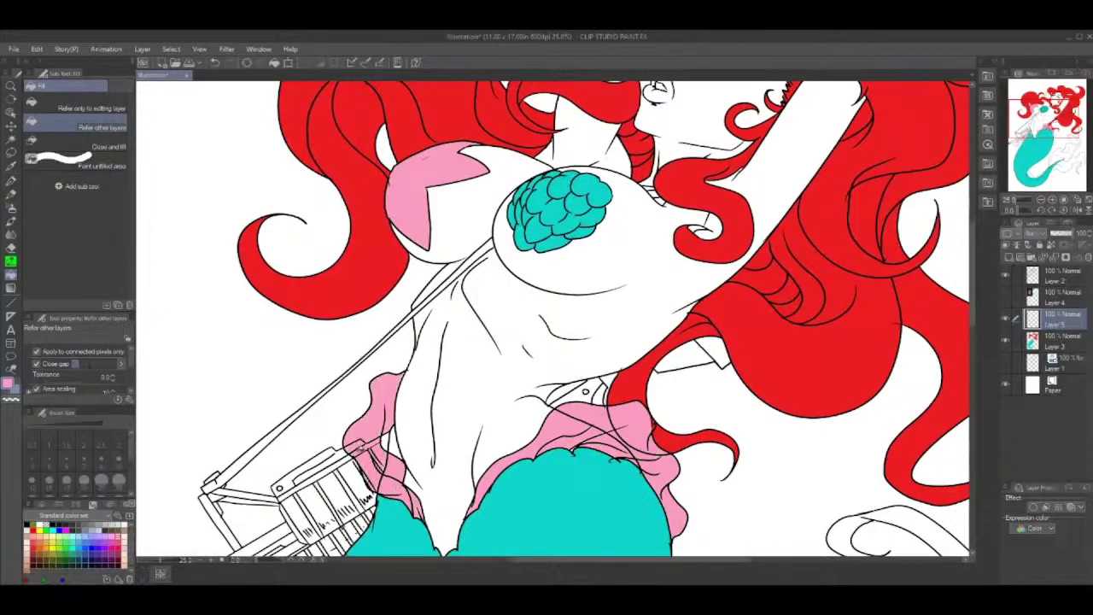
click(395, 442)
Close the gaps in the frilled ridge along the lower tail with the G-pen and fill the ridge with pink.
scroll(374, 292, down, 2)
drag(504, 410, 395, 127)
drag(432, 419, 487, 159)
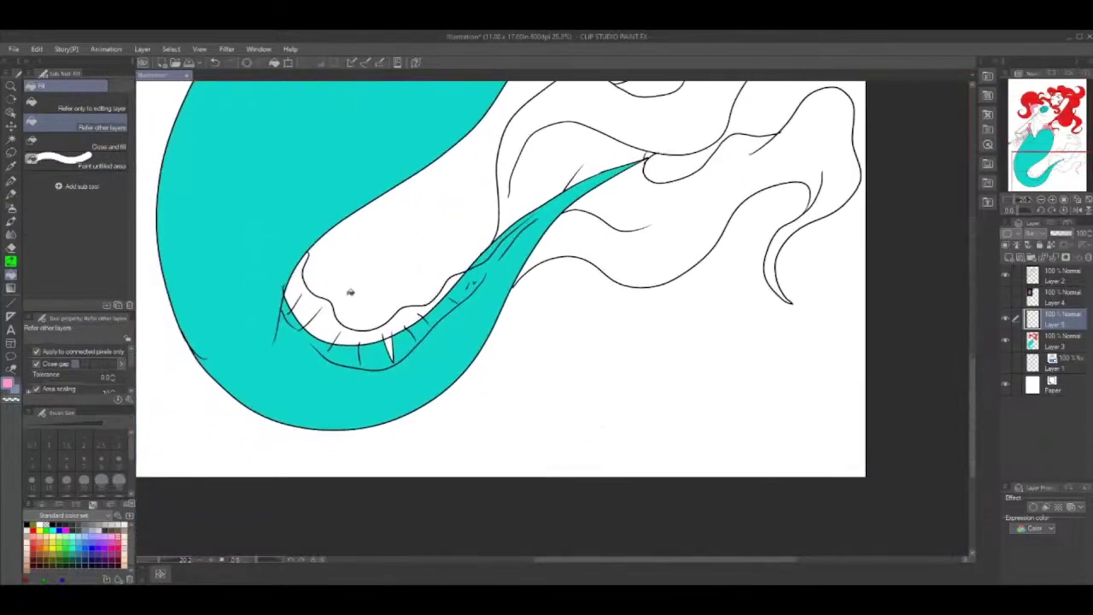
click(10, 182)
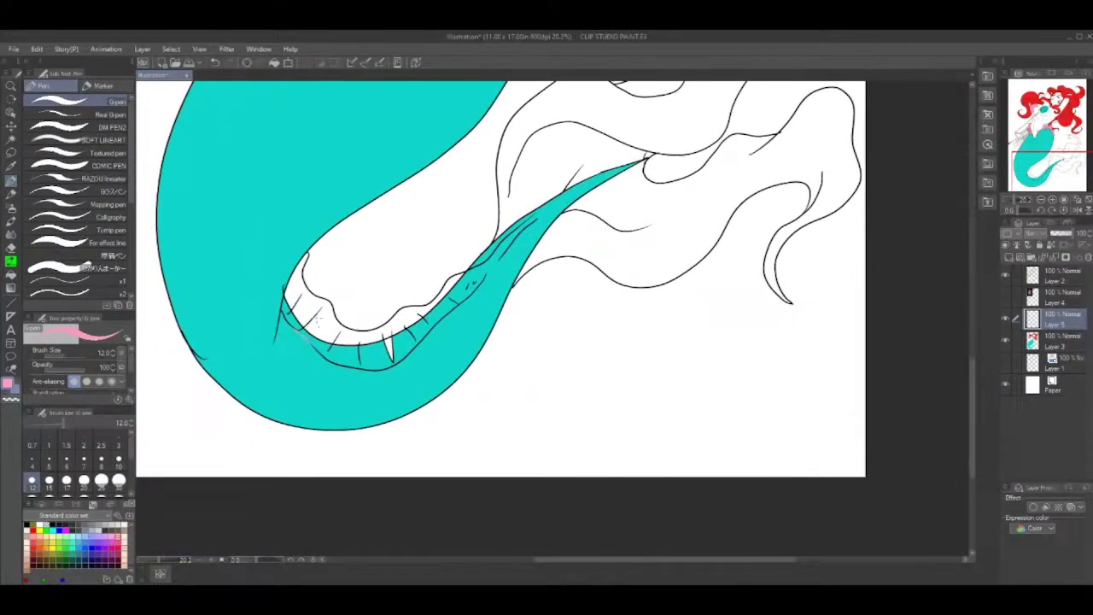
scroll(337, 278, up, 1)
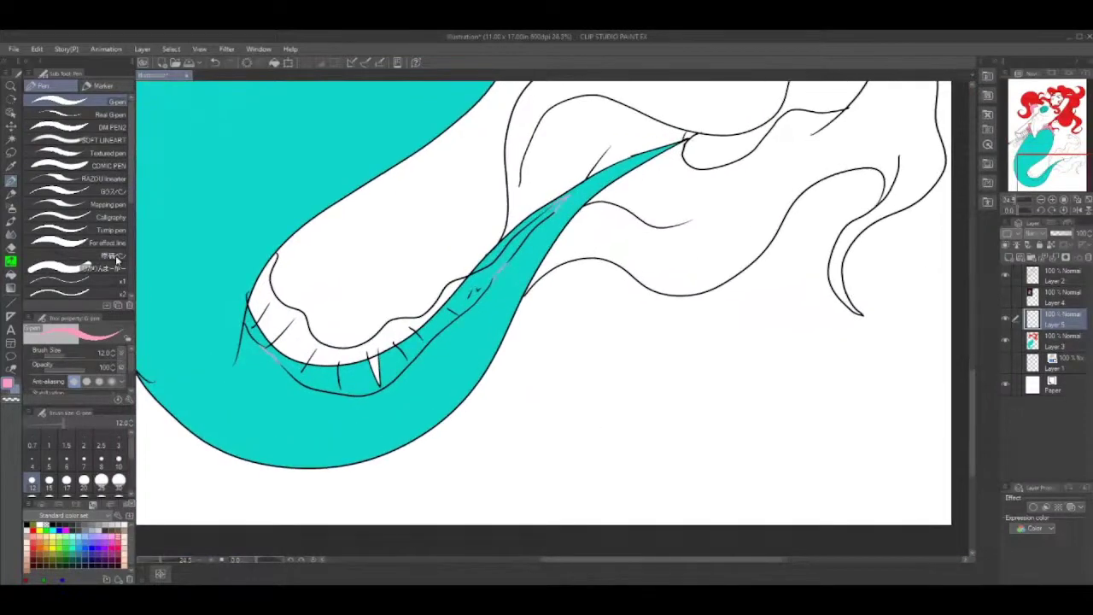
click(11, 275)
click(285, 324)
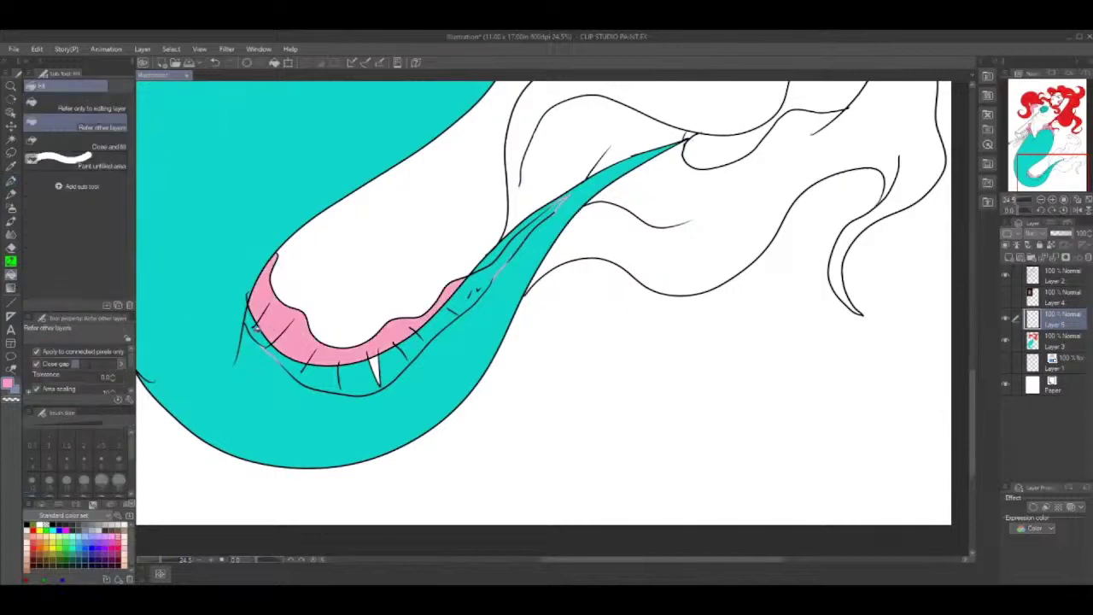
click(289, 363)
click(377, 363)
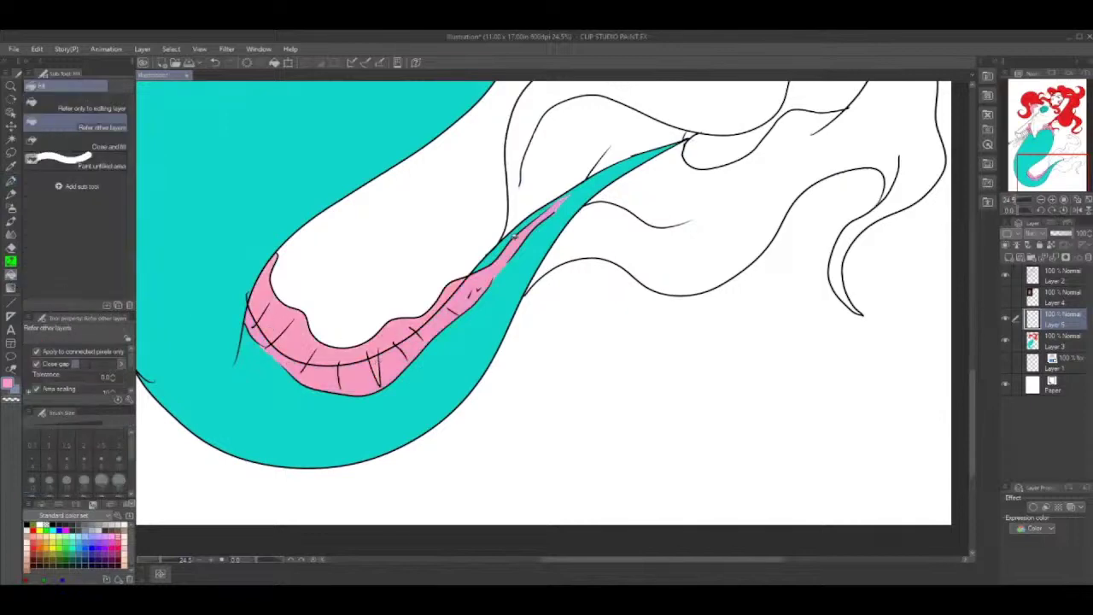
Fill both flowing fins at the end of the tail with pink.
drag(630, 86, 475, 290)
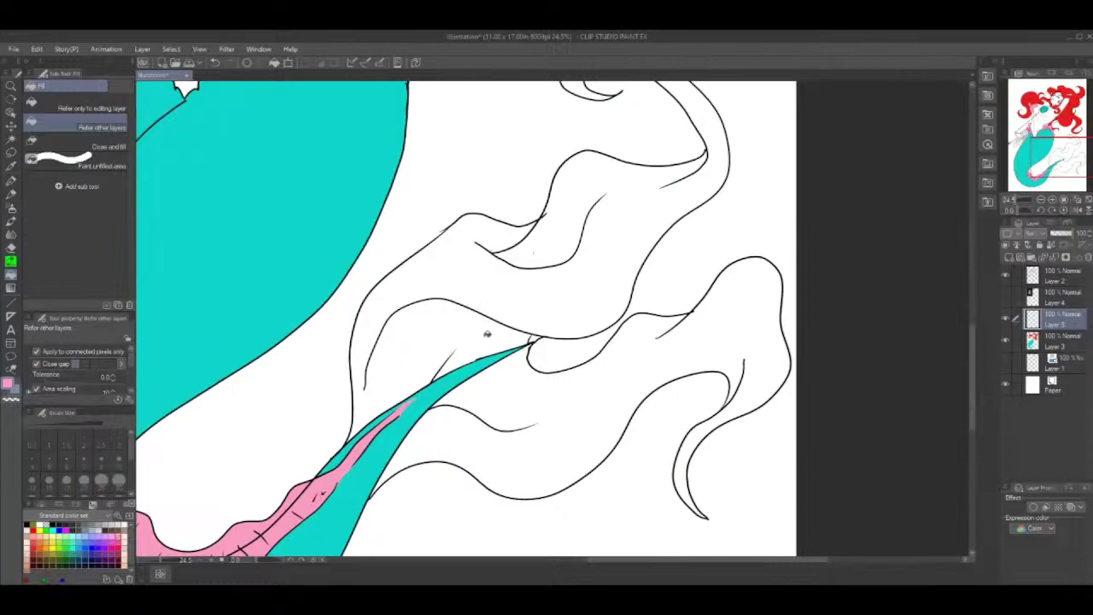
click(487, 331)
click(516, 351)
Recolor the waist frills on both hips with light blue.
drag(646, 152, 708, 393)
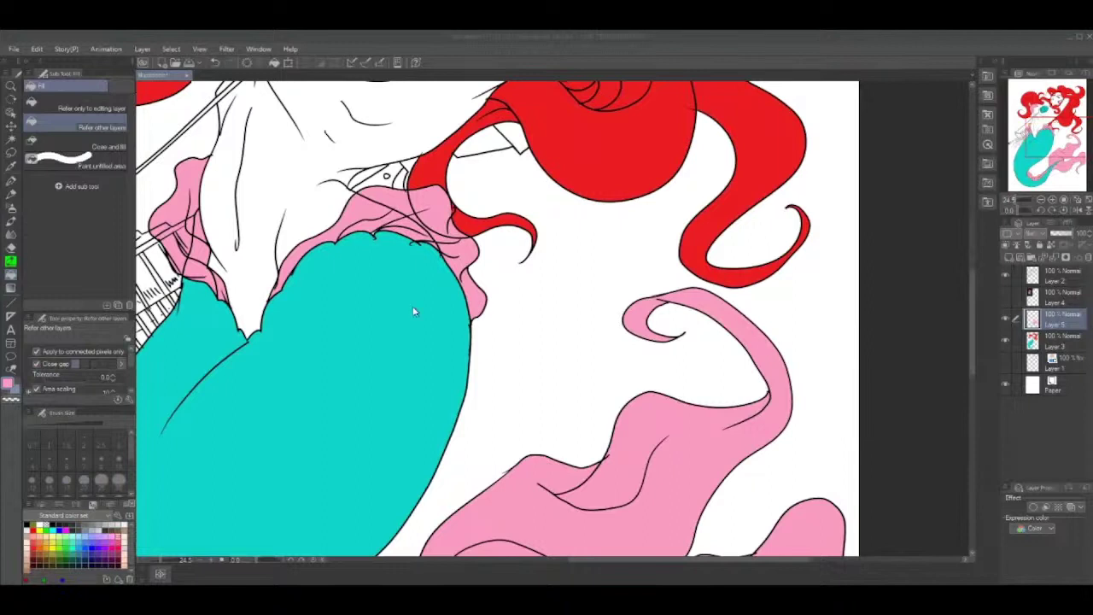
click(75, 539)
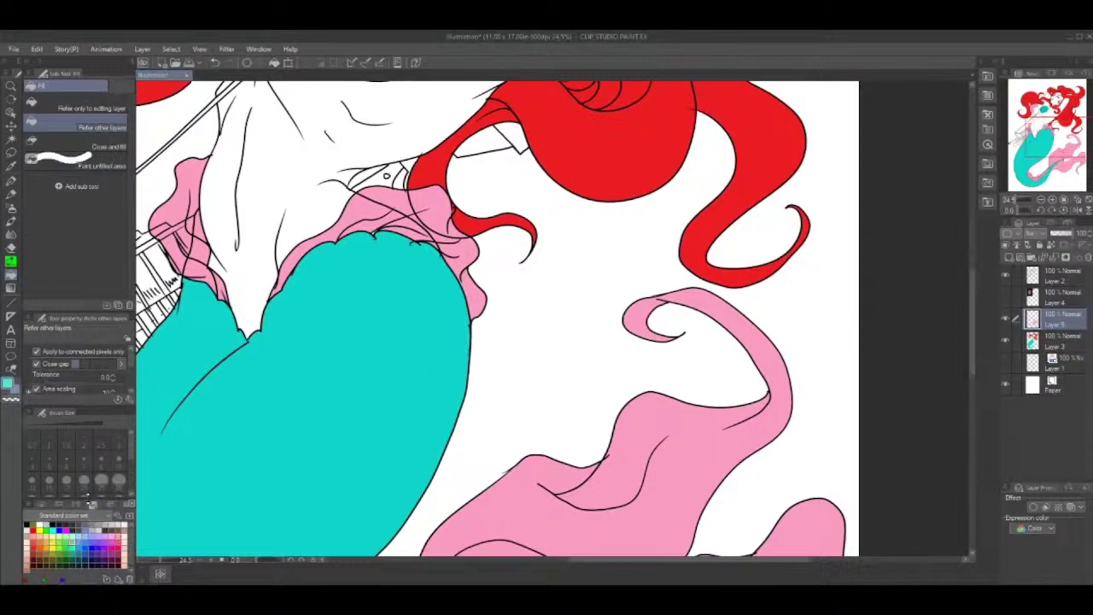
click(82, 538)
mouse_move(373, 208)
mouse_down()
mouse_move(424, 211)
mouse_move(455, 259)
mouse_move(468, 261)
mouse_move(439, 248)
mouse_up()
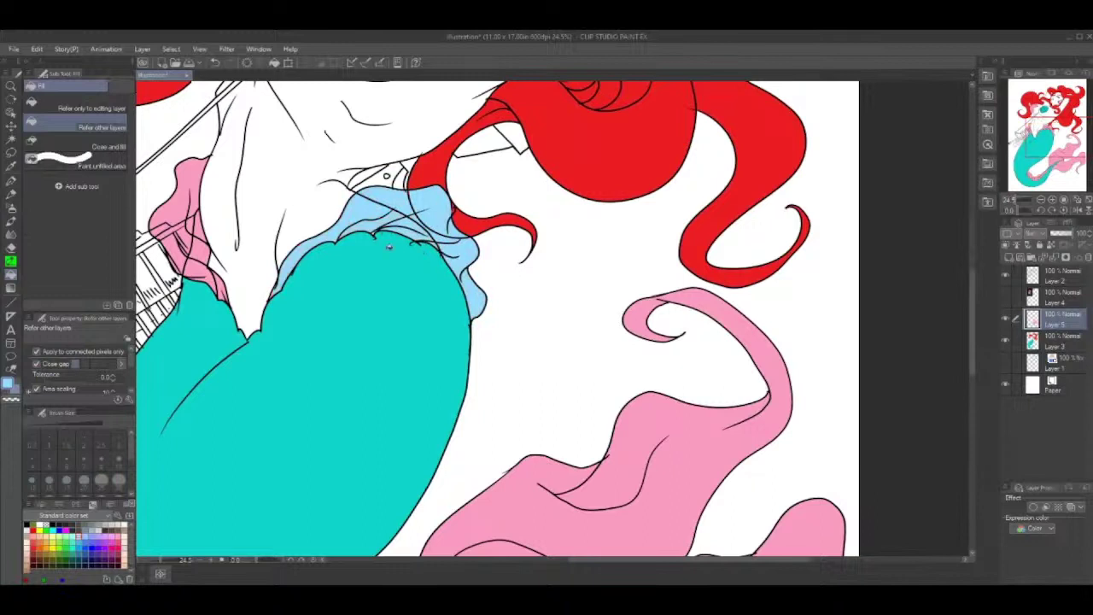
mouse_move(203, 280)
mouse_down()
mouse_move(200, 250)
mouse_move(223, 294)
mouse_move(177, 277)
mouse_move(166, 238)
mouse_up()
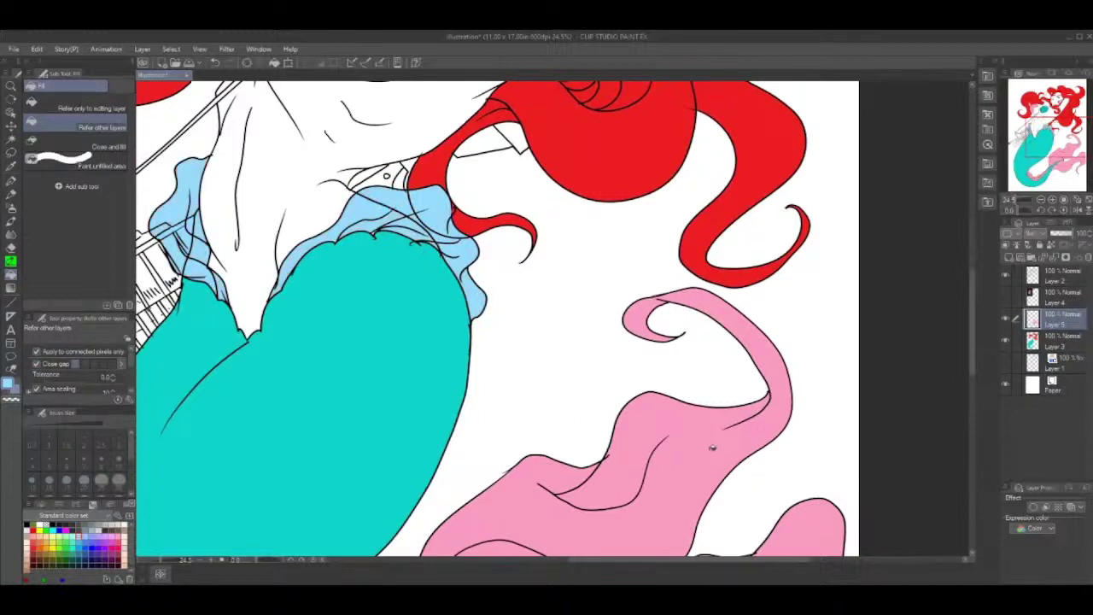
Recolor both flowing tail fins and the frilled ridge along the lower tail with light blue.
click(712, 447)
scroll(712, 447, down, 5)
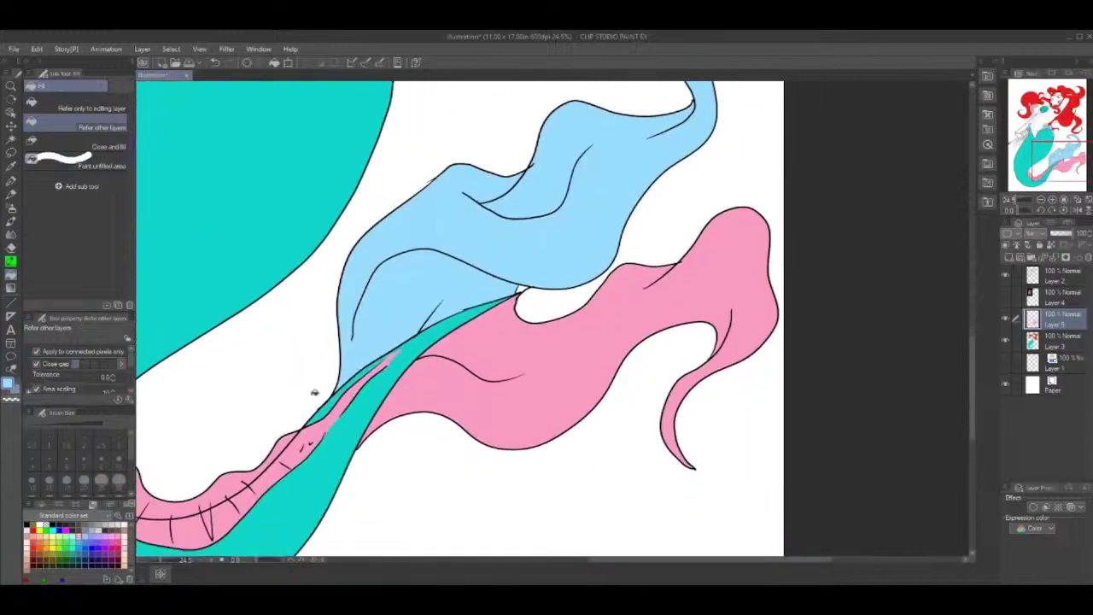
click(380, 413)
click(344, 409)
click(262, 461)
click(206, 520)
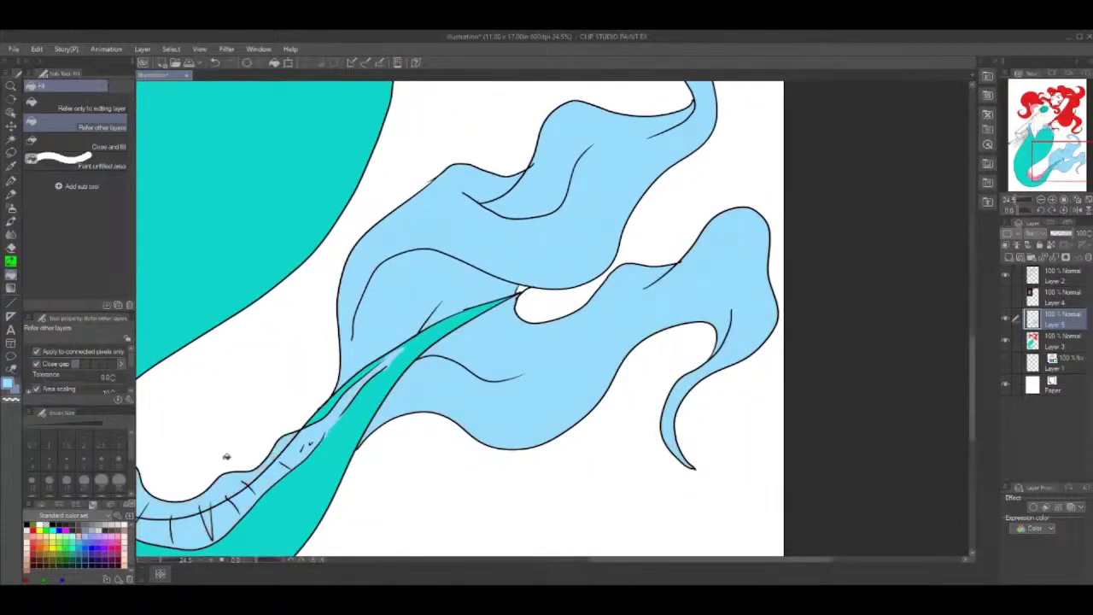
Choose a pale skin color and add a new layer directly above Layer 1.
scroll(227, 457, down, 3)
drag(1040, 155, 1013, 114)
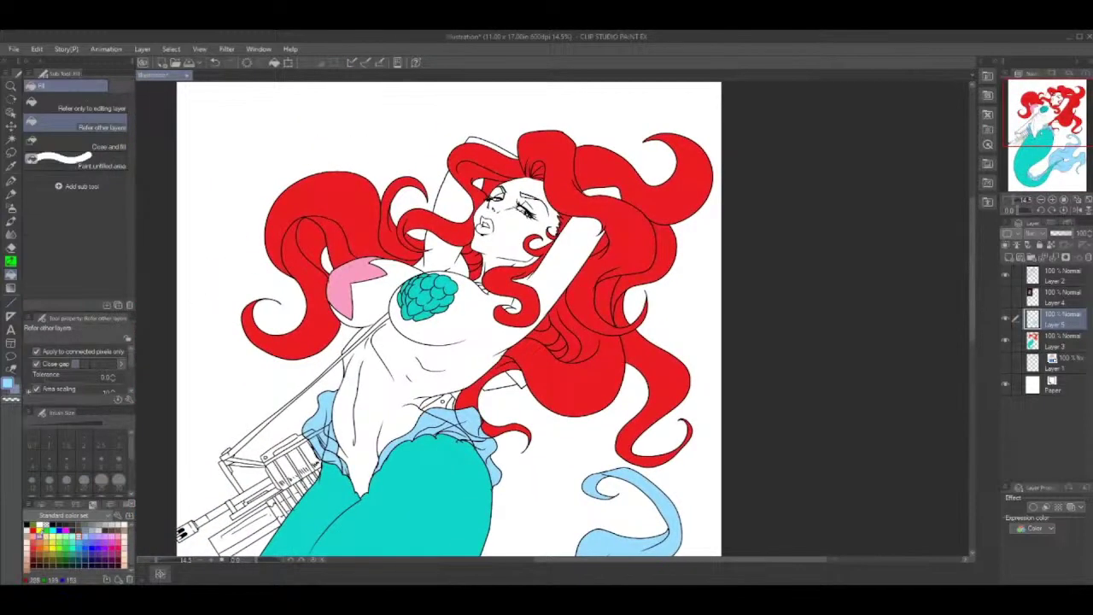
click(124, 554)
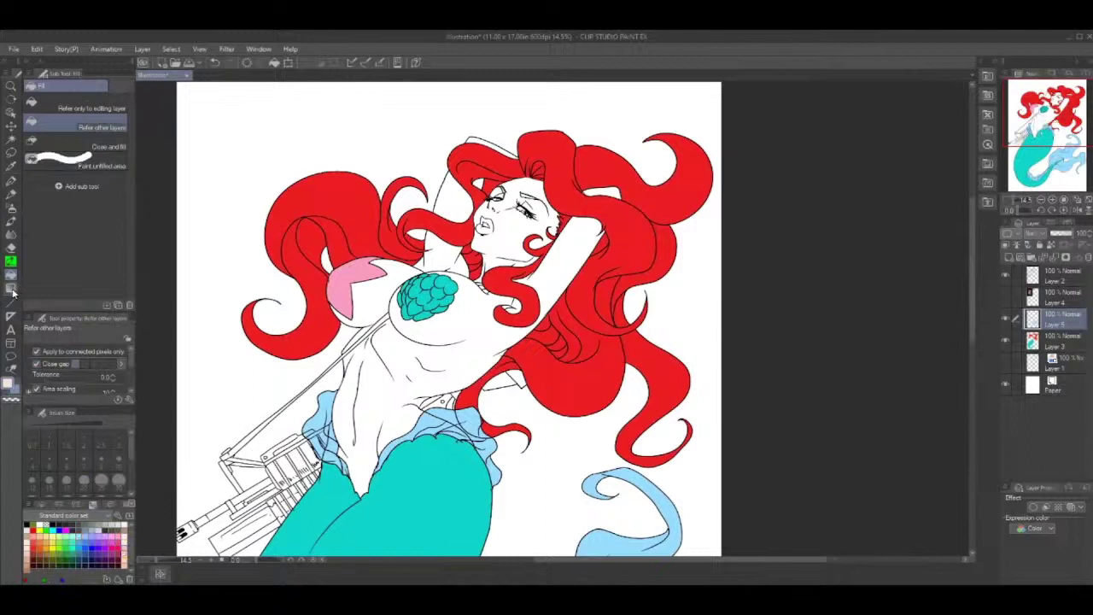
click(1061, 349)
click(1058, 365)
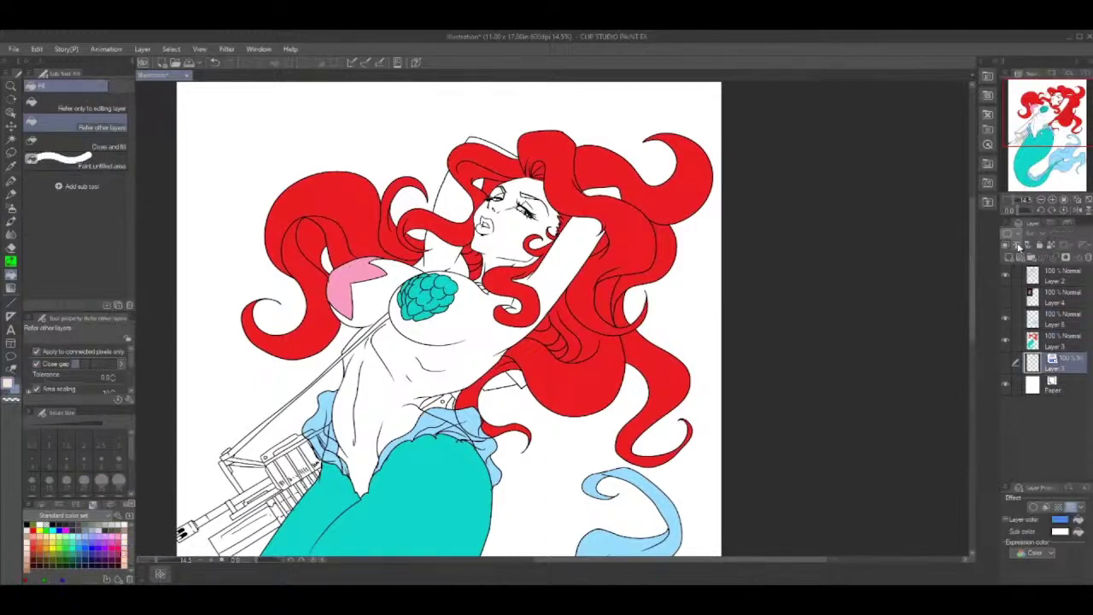
click(1008, 257)
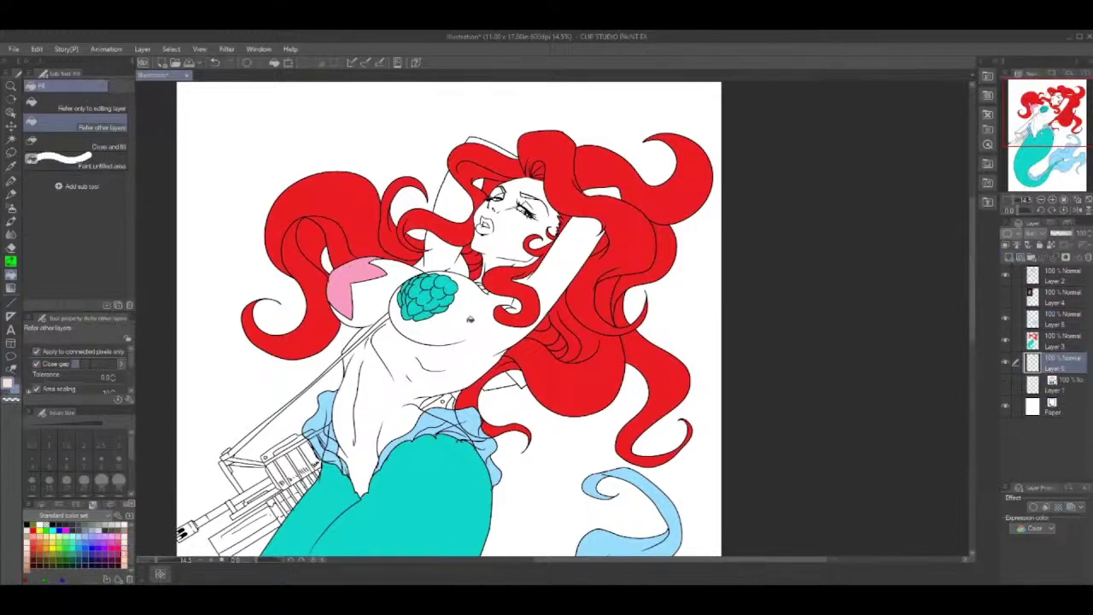
Close the gap in the torso outline with the G-pen and fill the torso, chest and raised arm with peach skin color.
click(470, 319)
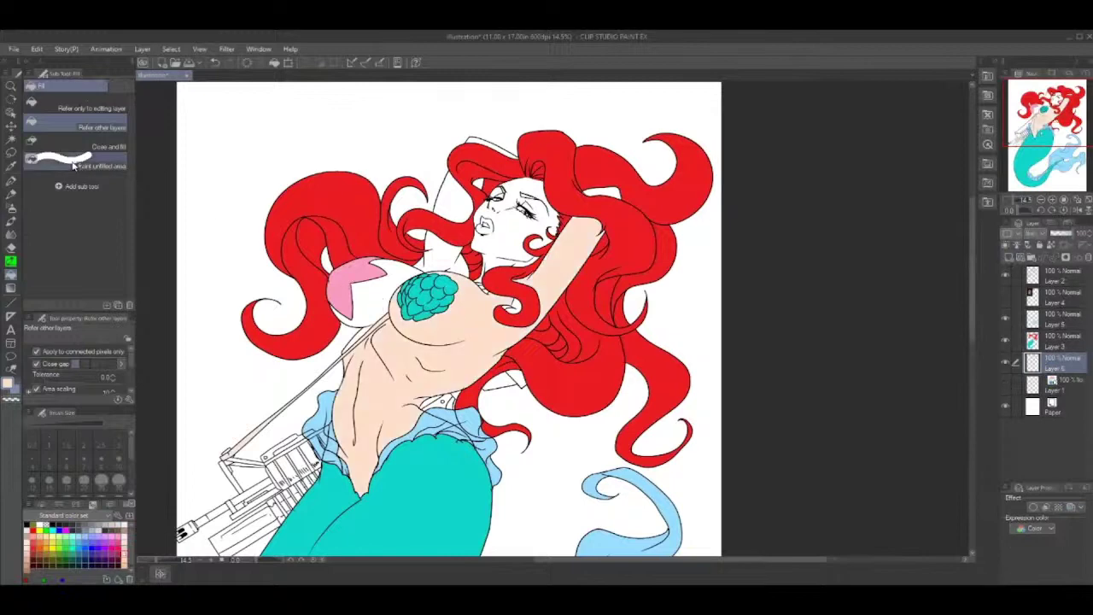
key(ctrl+z)
click(11, 181)
scroll(406, 358, up, 1)
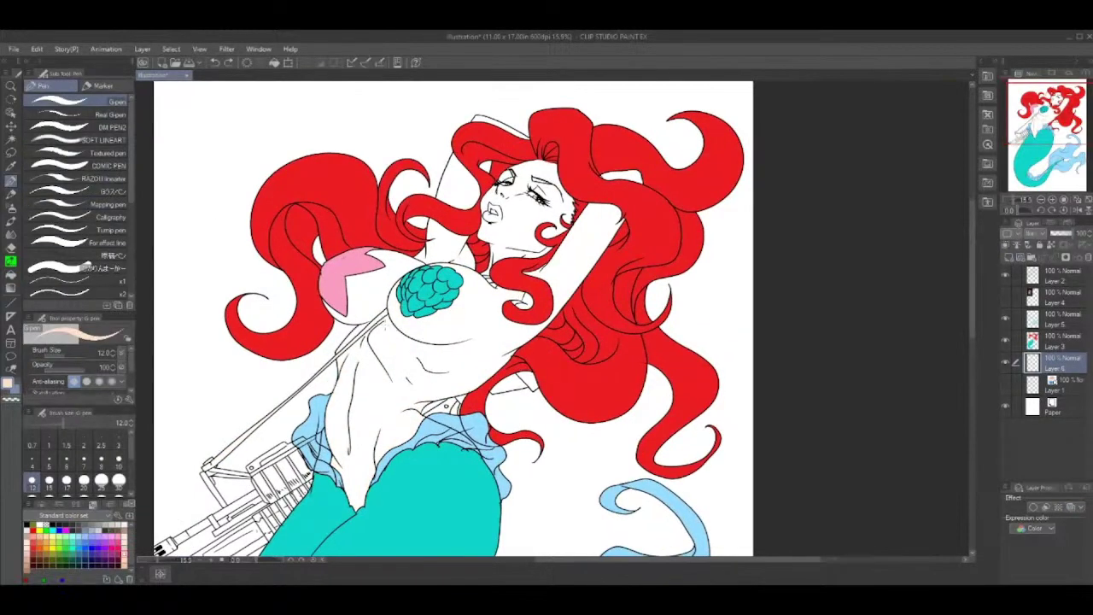
scroll(389, 321, up, 5)
scroll(383, 311, up, 2)
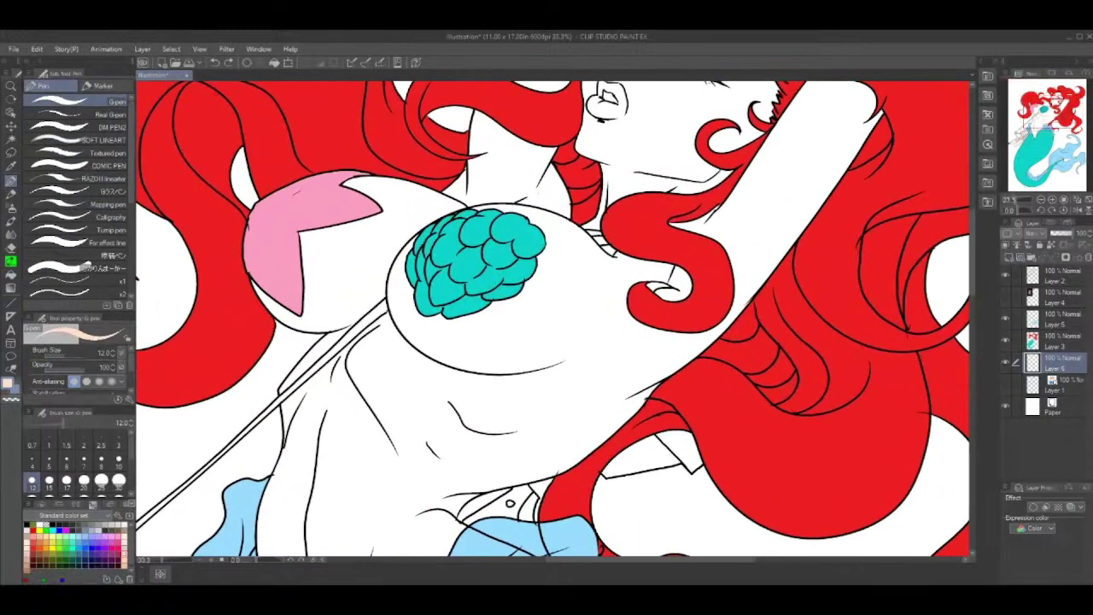
click(11, 274)
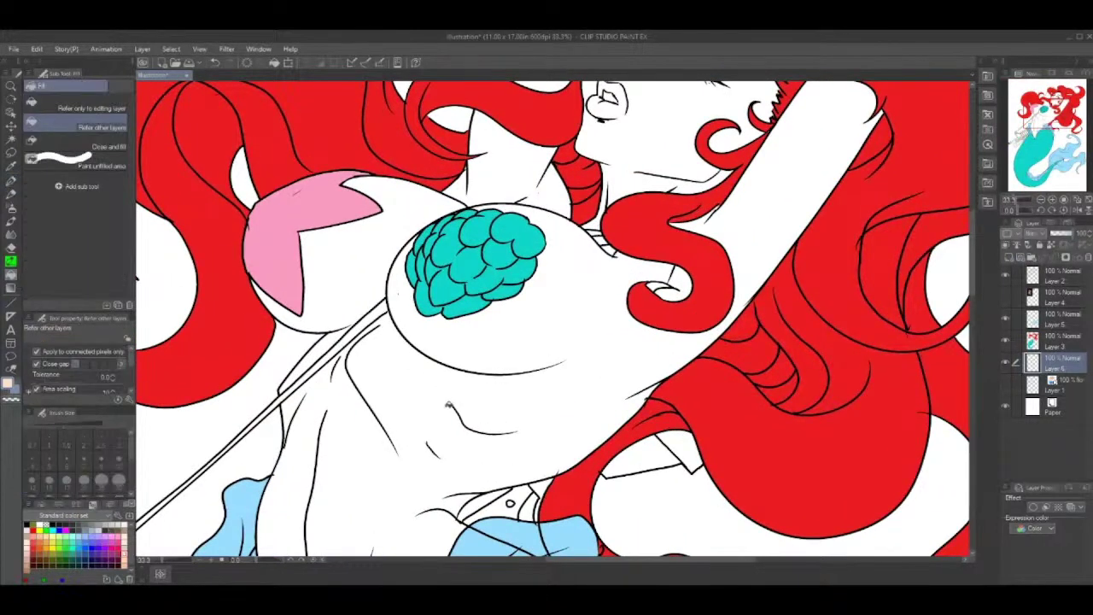
click(327, 346)
click(327, 337)
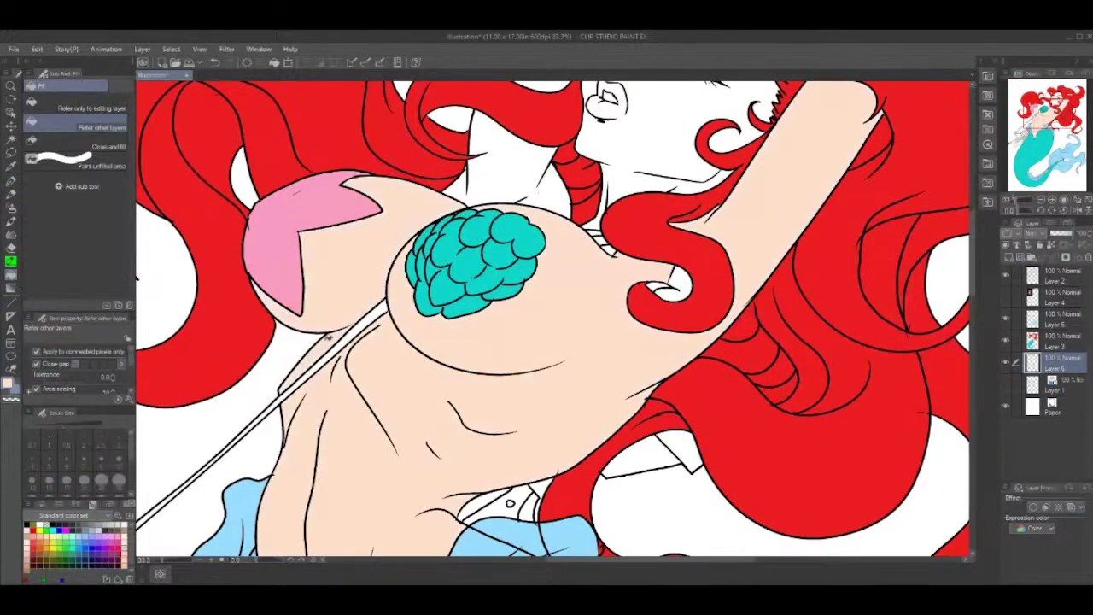
Fill the far arm, the parts showing through the hair, and the mermaid's face with the peach skin color.
drag(526, 230, 446, 422)
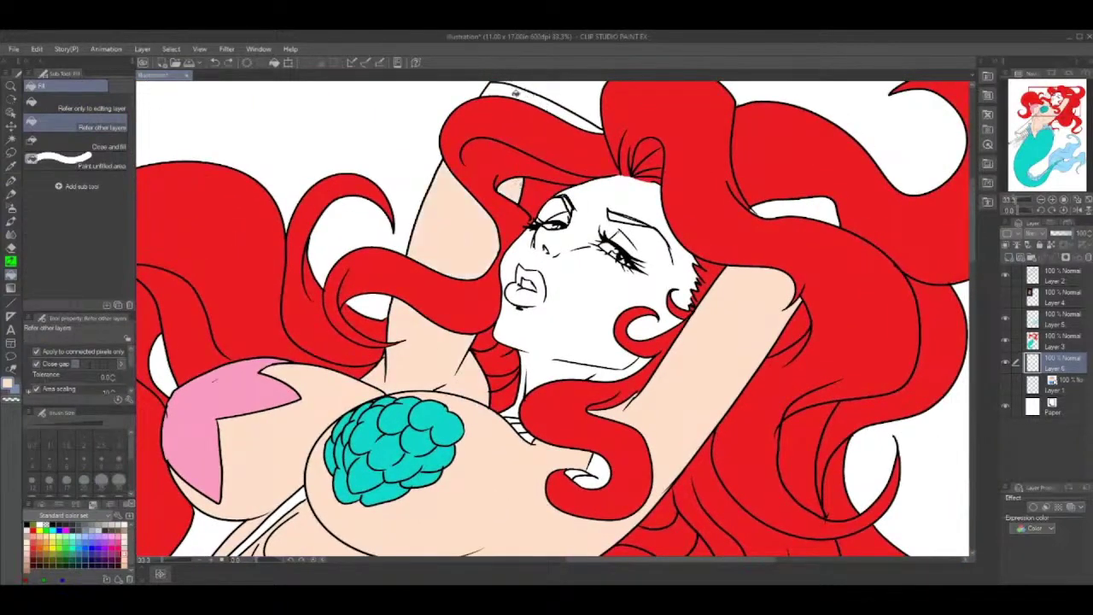
click(518, 86)
click(818, 206)
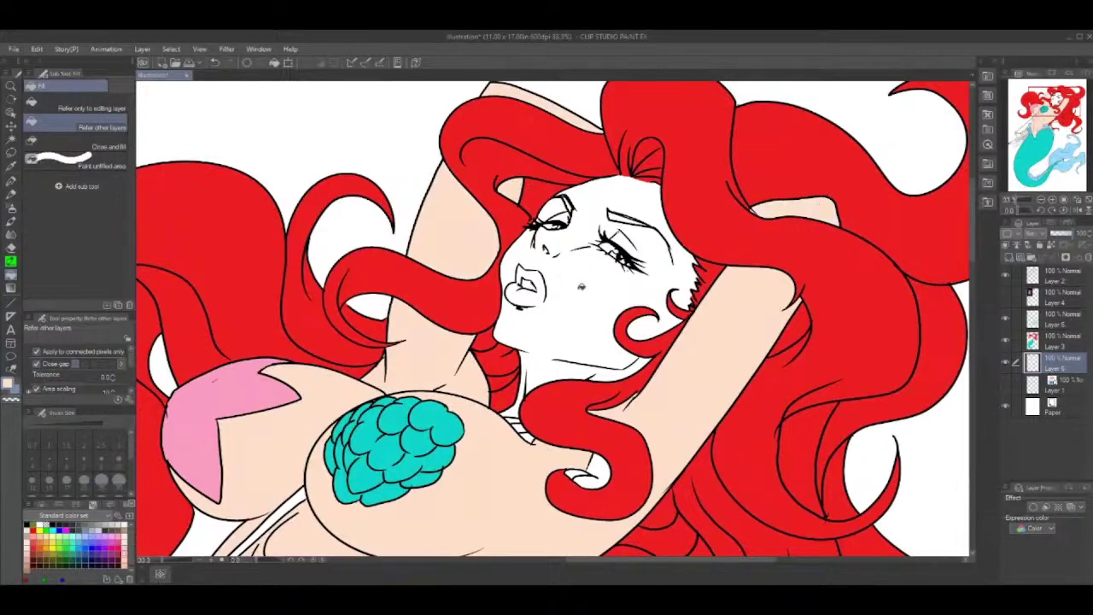
click(586, 285)
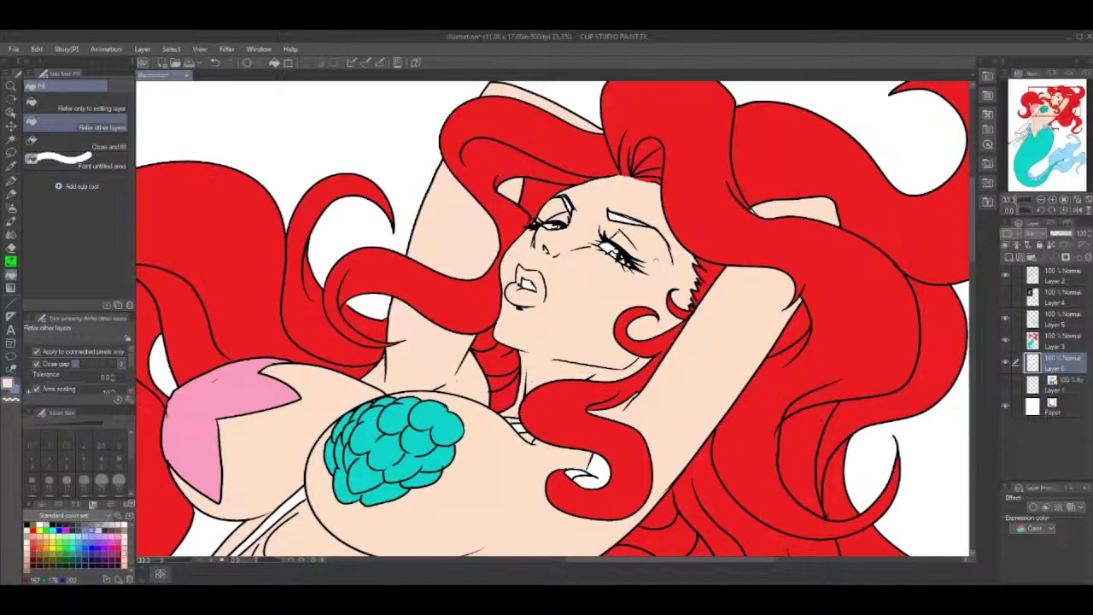
Add a new layer, place it above Layer 5, and fill the strap section beside the neck with dark gray.
click(73, 526)
click(1074, 388)
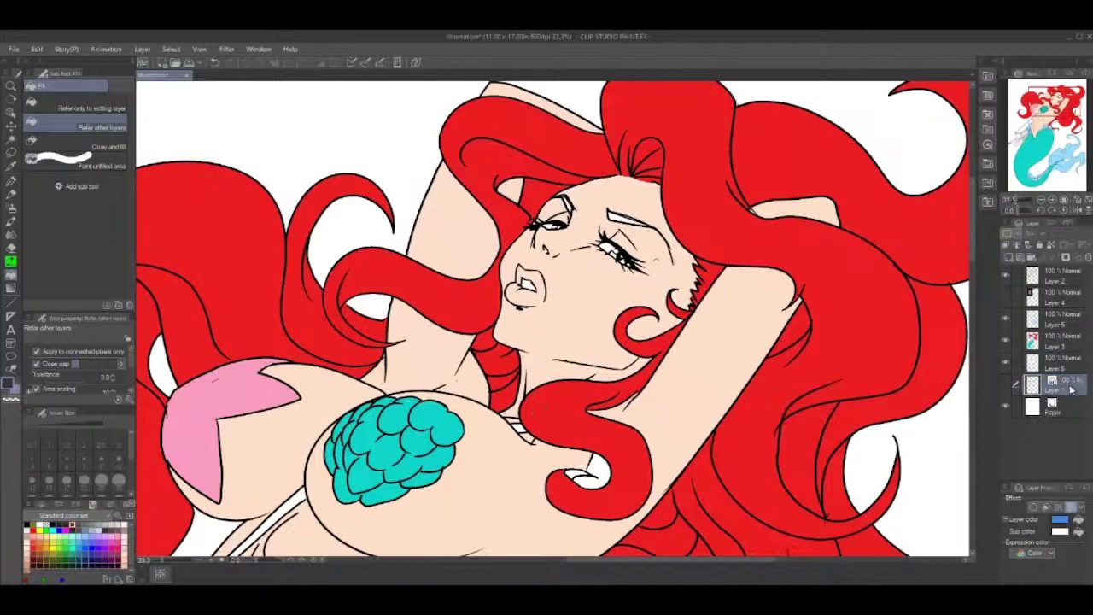
click(1012, 256)
drag(1069, 388, 1065, 328)
click(519, 426)
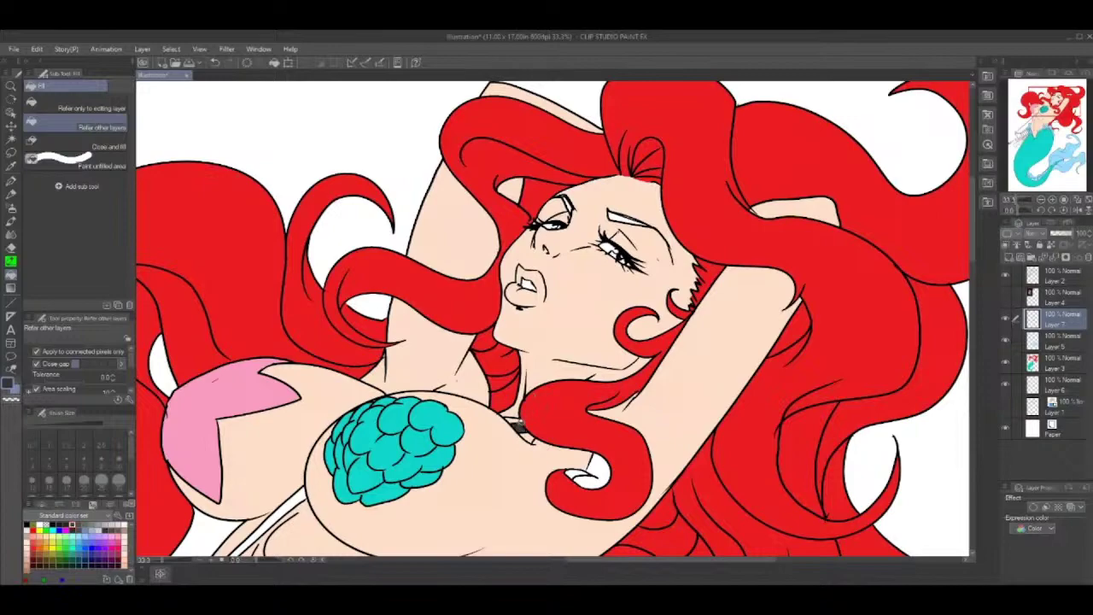
Fill the rest of the gun strap, the gun's lower edge band and the end pieces beside the tail with dark gray.
mouse_move(436, 343)
mouse_down()
mouse_move(478, 232)
mouse_move(565, 130)
mouse_up()
click(413, 293)
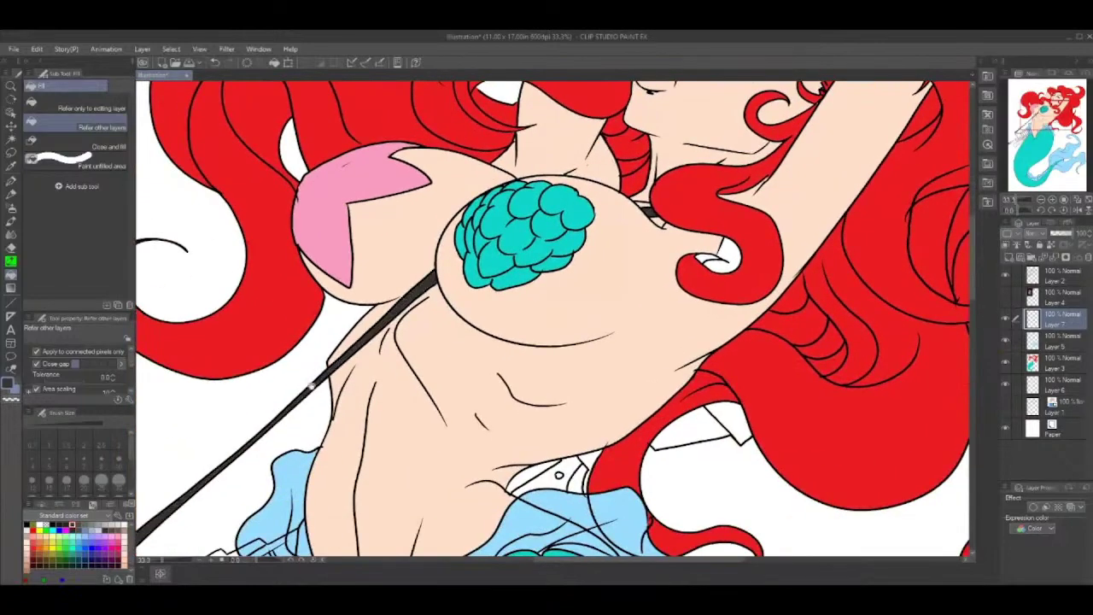
drag(302, 443, 708, 129)
click(518, 477)
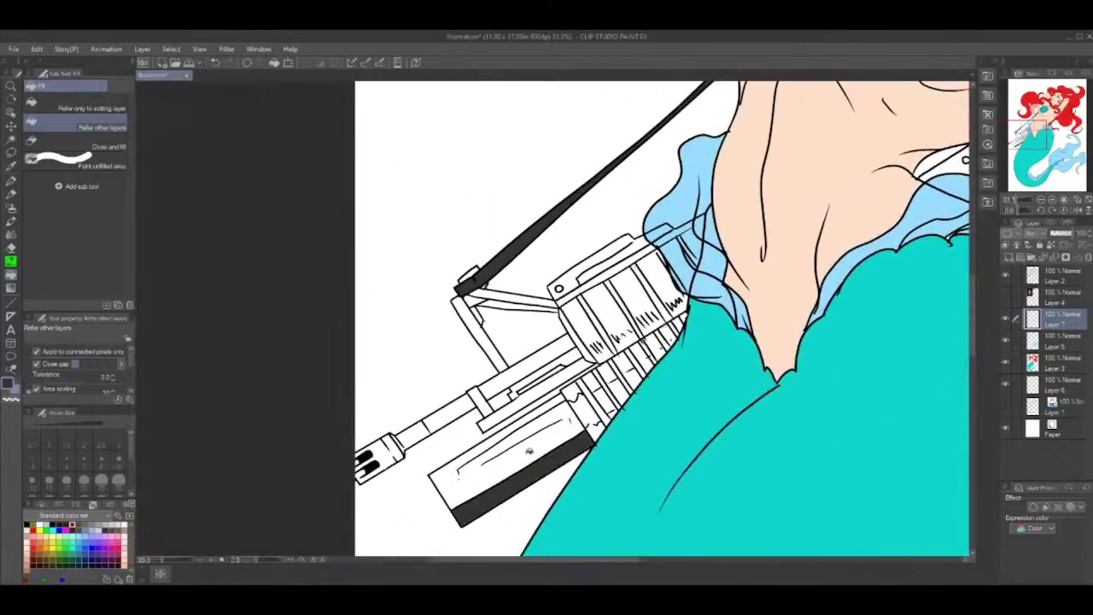
click(597, 427)
click(606, 402)
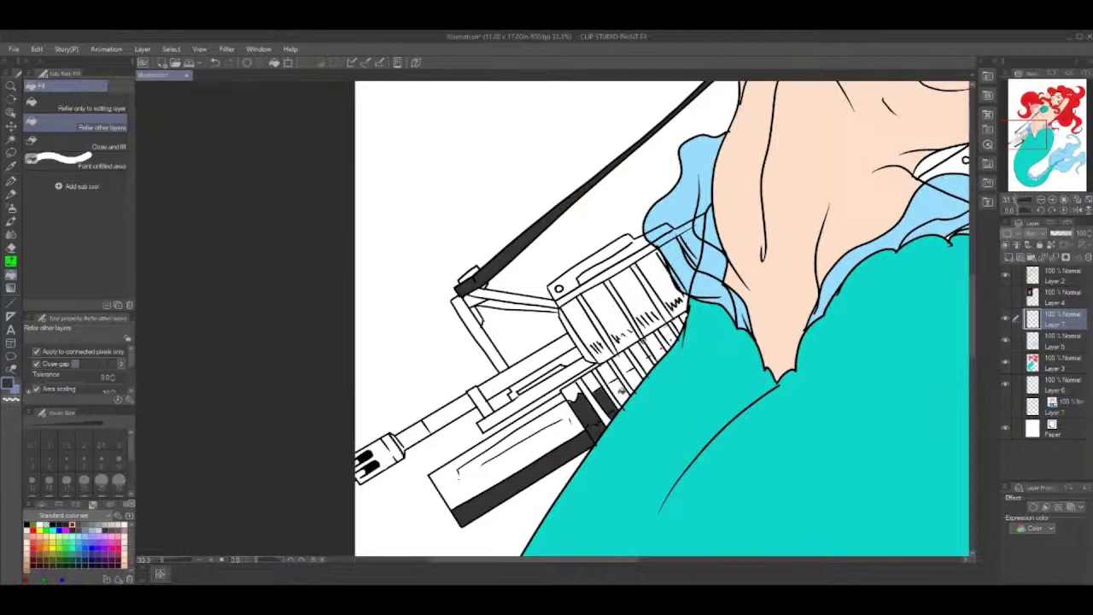
Fill the remaining slots in the gun's lower row along the tail's edge with dark gray.
click(621, 391)
click(635, 374)
click(646, 355)
click(657, 346)
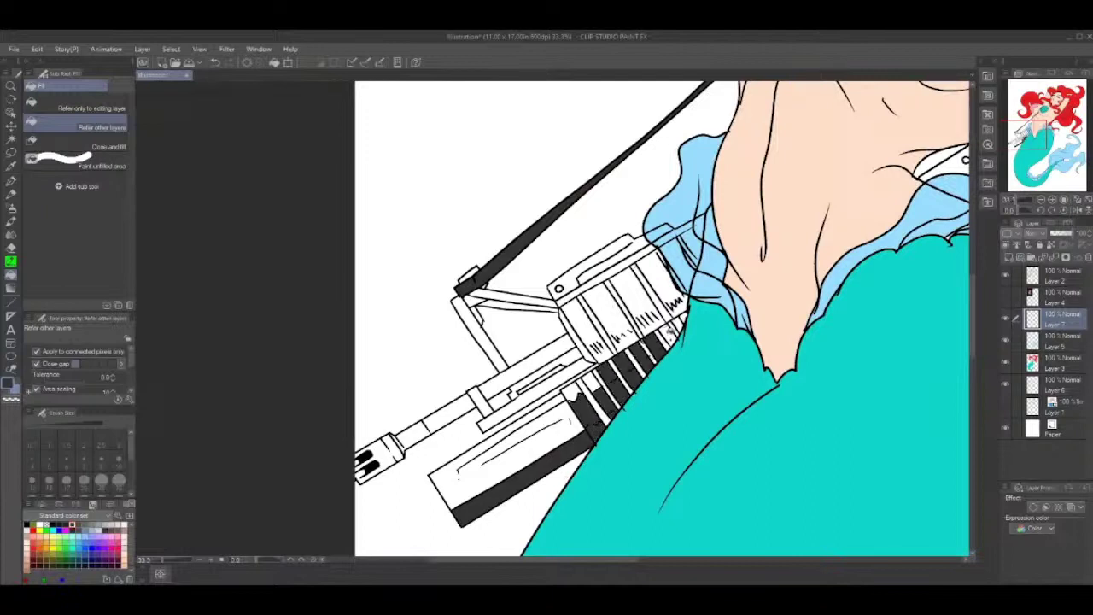
click(669, 335)
click(680, 324)
Fill the gun's large upper panels and the sections showing through the waist ruffle with dark gray.
click(623, 305)
click(615, 309)
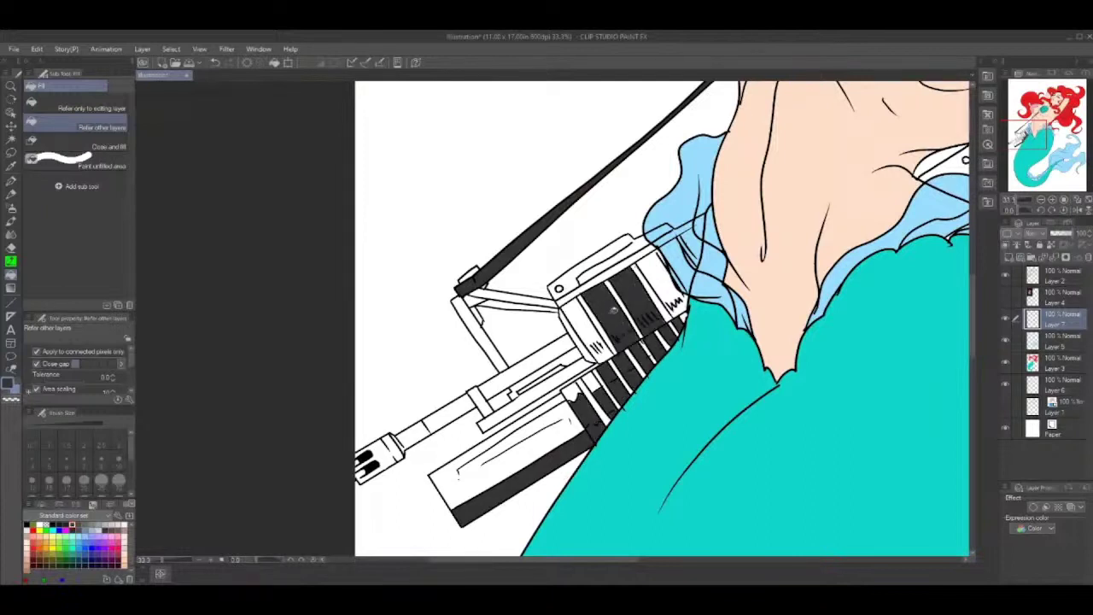
click(584, 321)
click(668, 271)
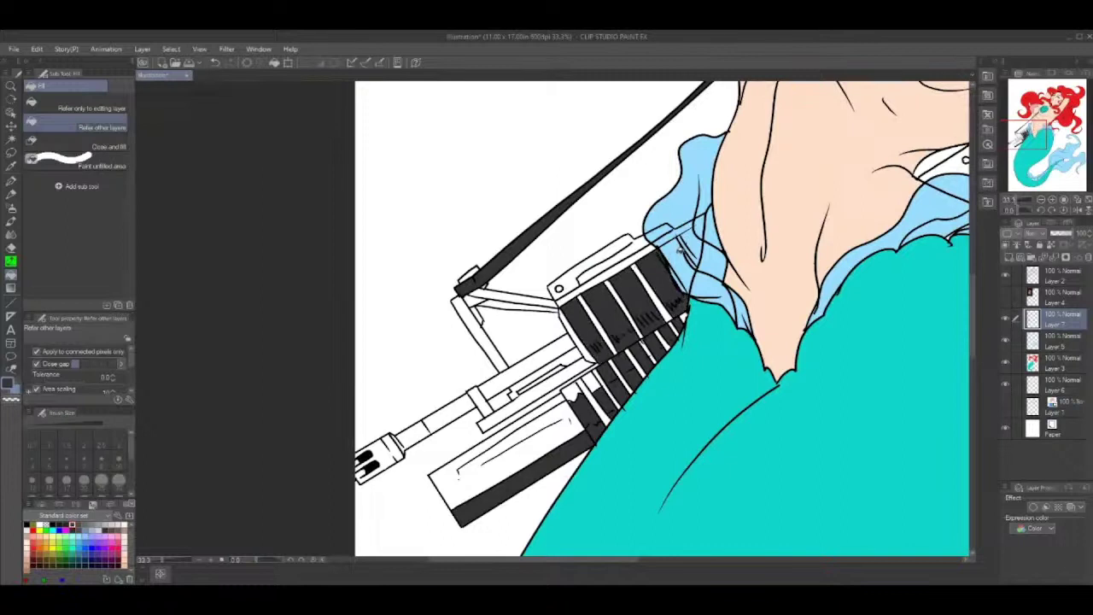
click(679, 255)
click(693, 242)
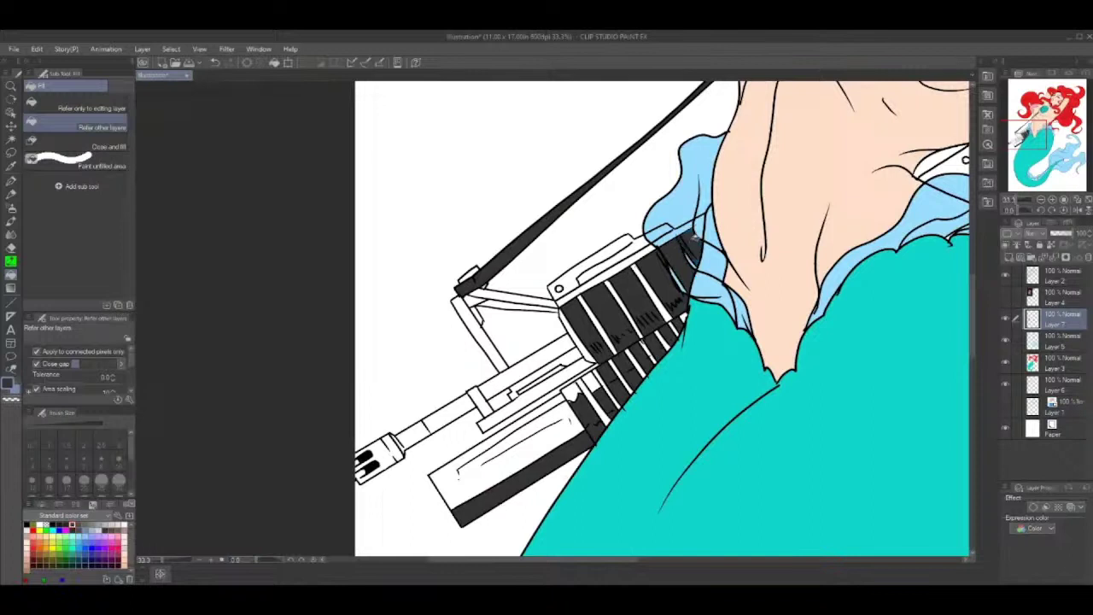
click(700, 227)
Move Layer 7 below Layer 5 and change Layer 5's blending mode to Add.
drag(1060, 325, 1060, 346)
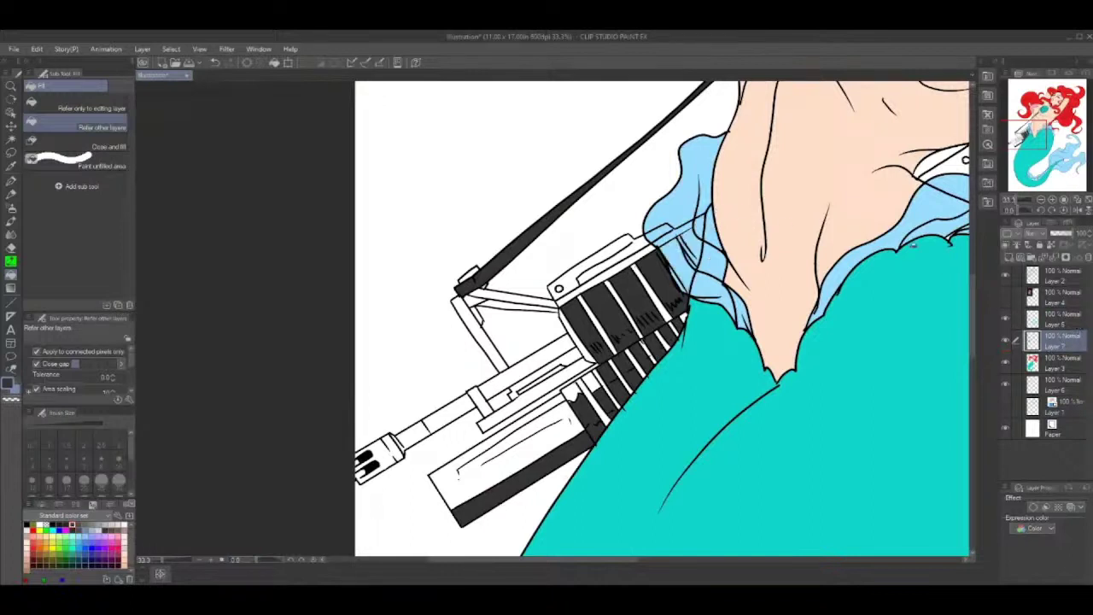
click(1066, 319)
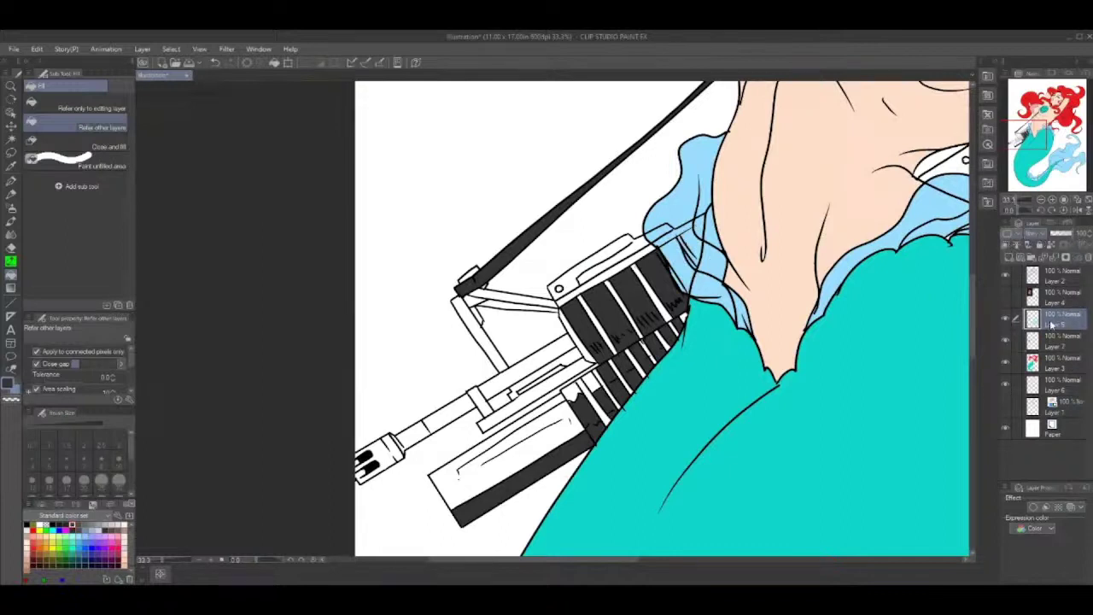
click(1028, 231)
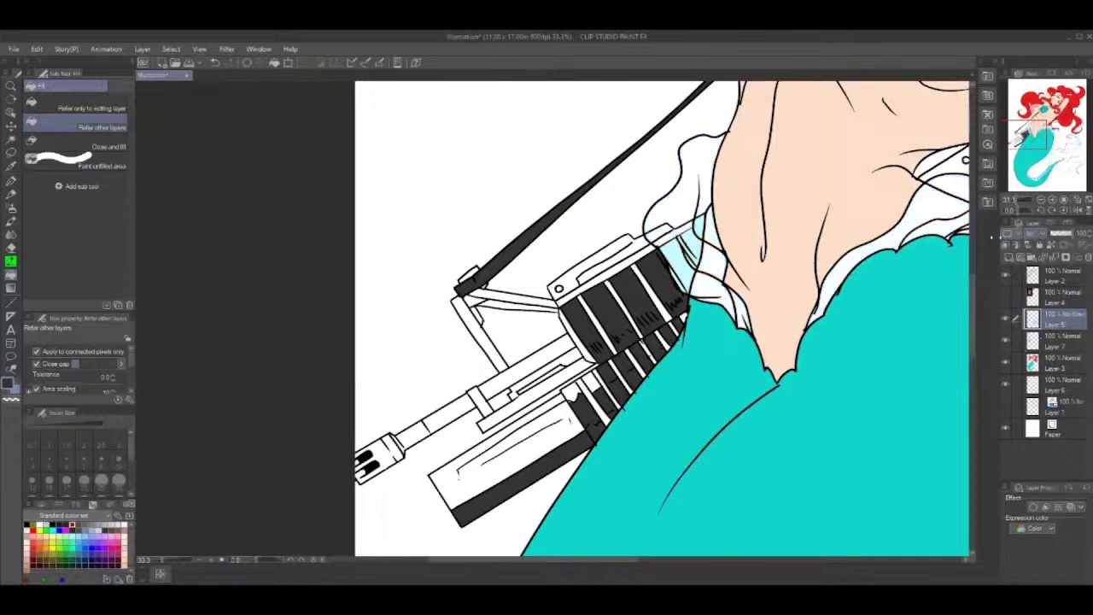
drag(770, 402, 514, 572)
drag(691, 422, 749, 210)
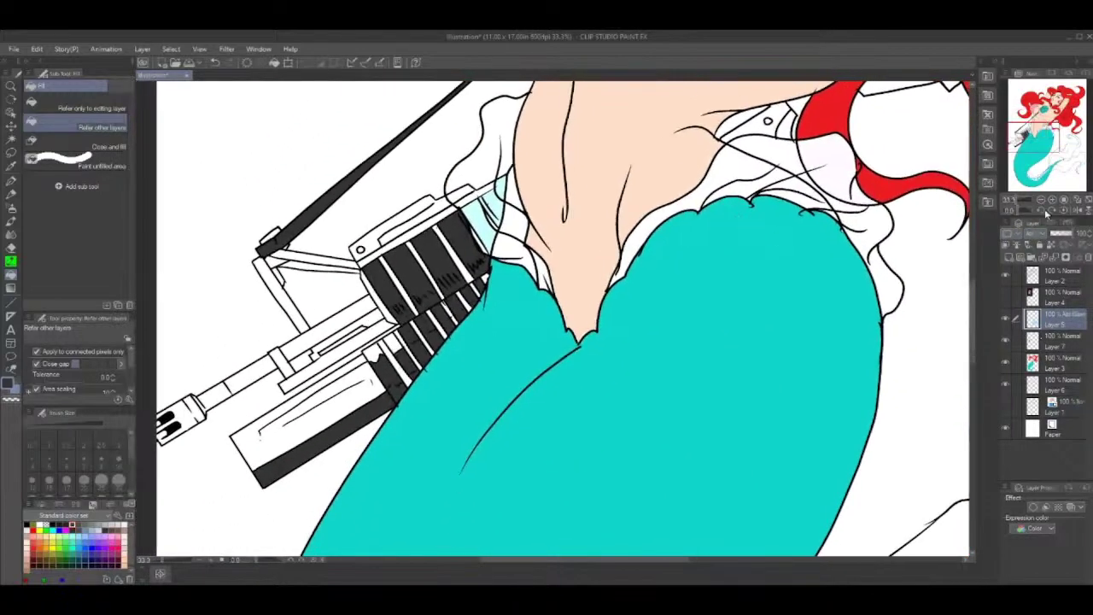
click(1050, 380)
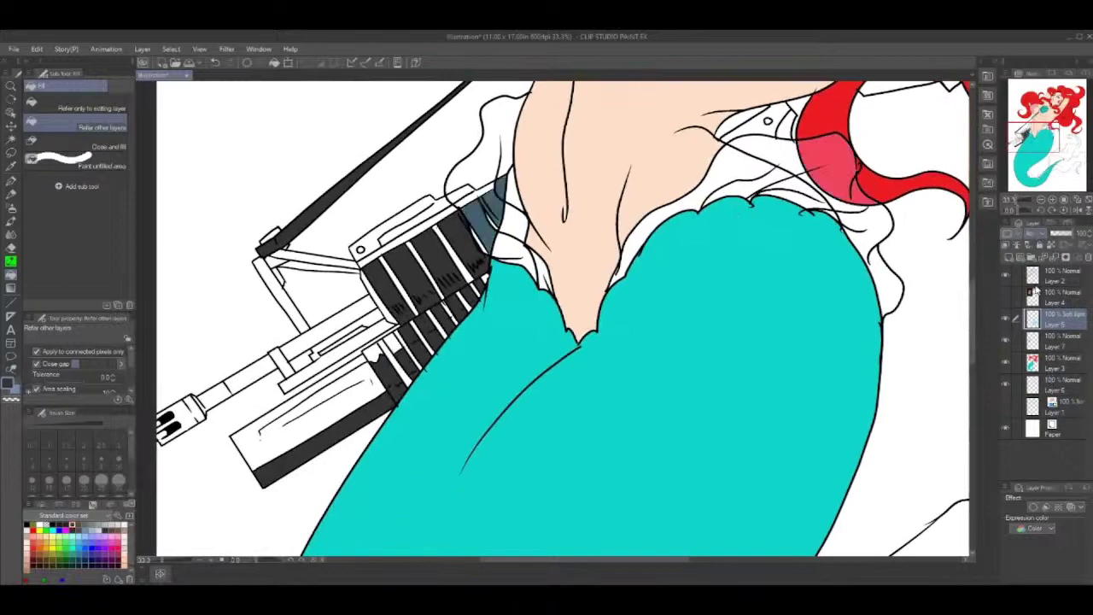
click(1042, 389)
scroll(726, 345, down, 4)
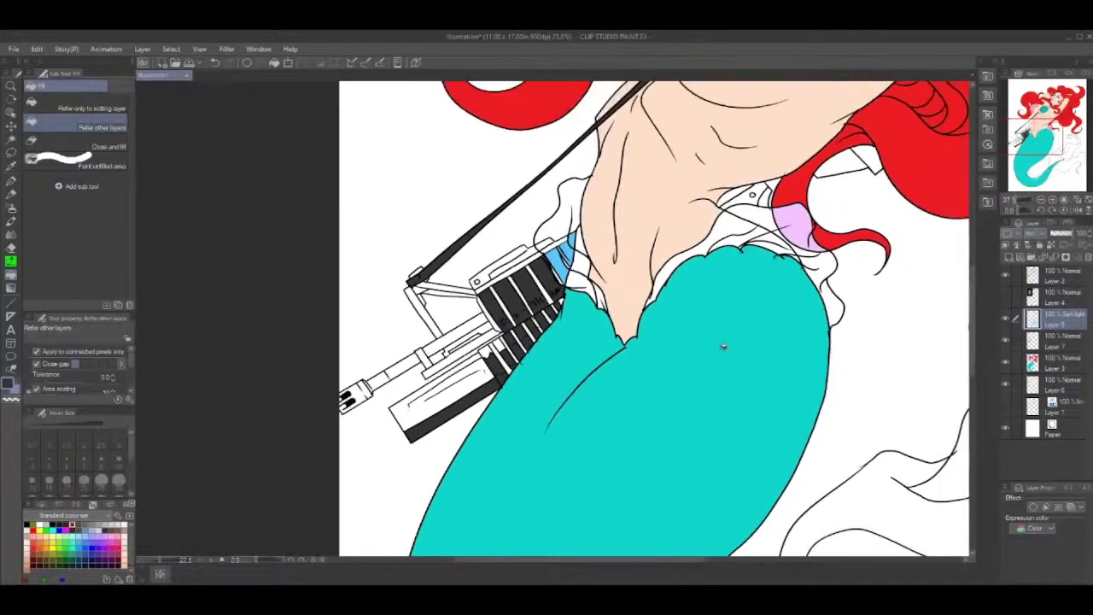
scroll(721, 350, up, 1)
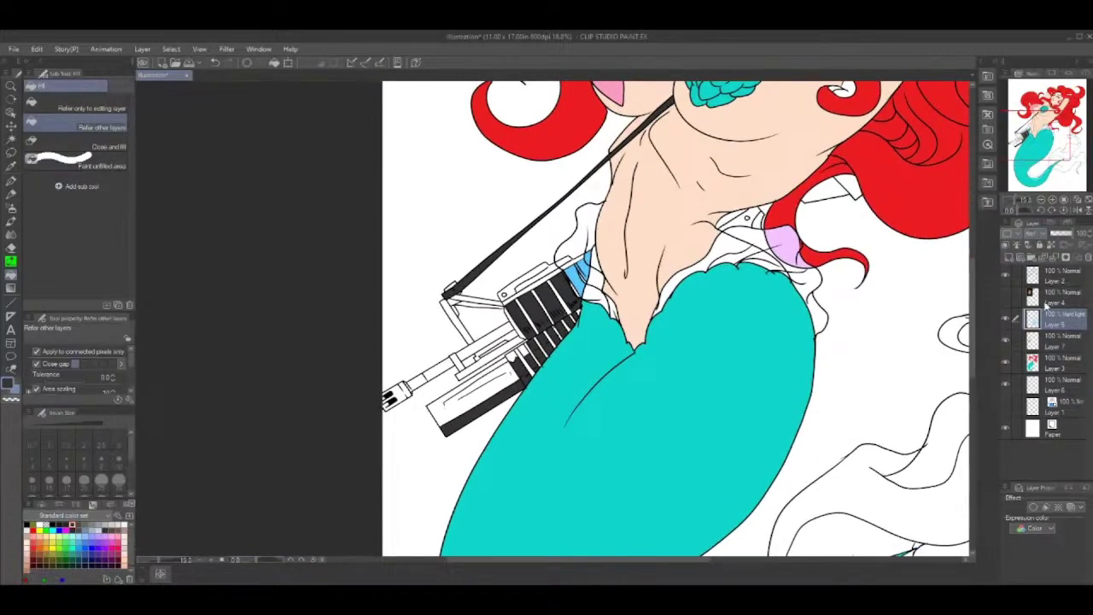
click(1043, 352)
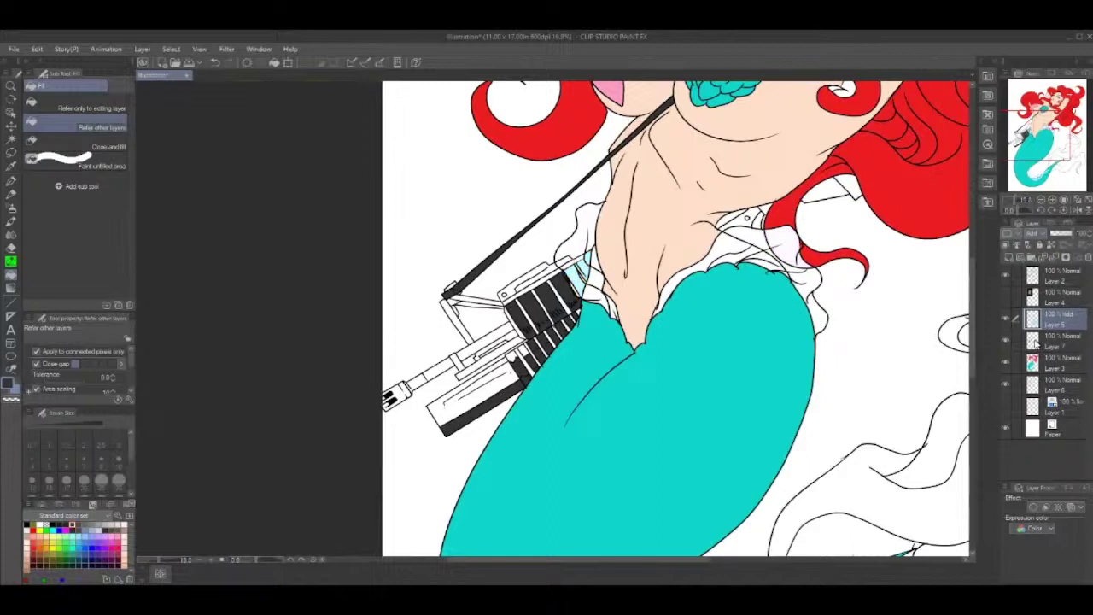
Select Layer 6 and sample the torso's peach skin color for the Fill tool.
click(1061, 363)
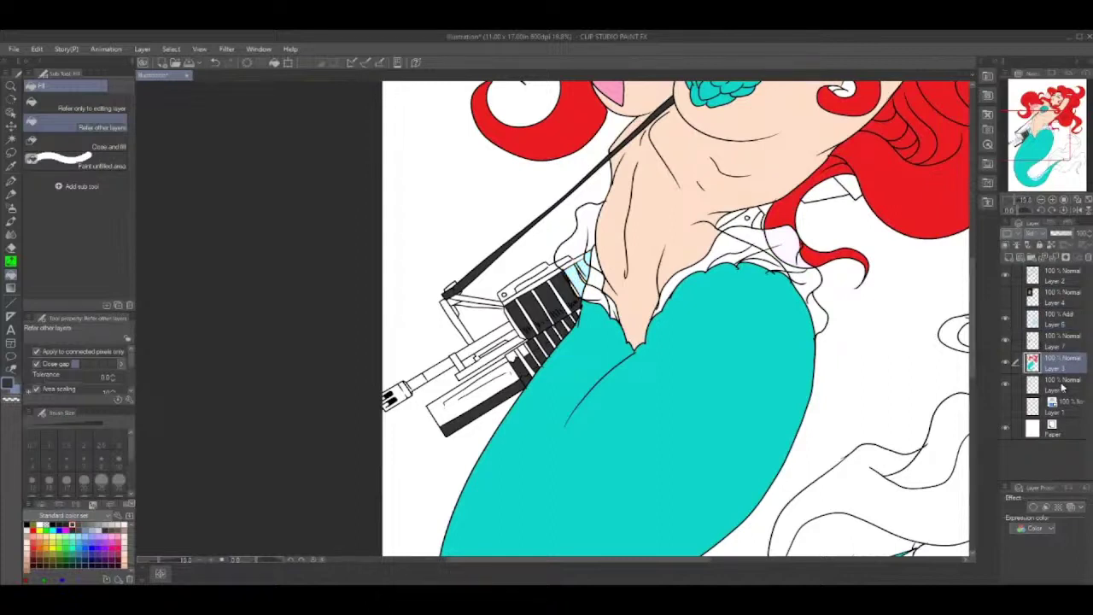
click(1061, 386)
click(10, 165)
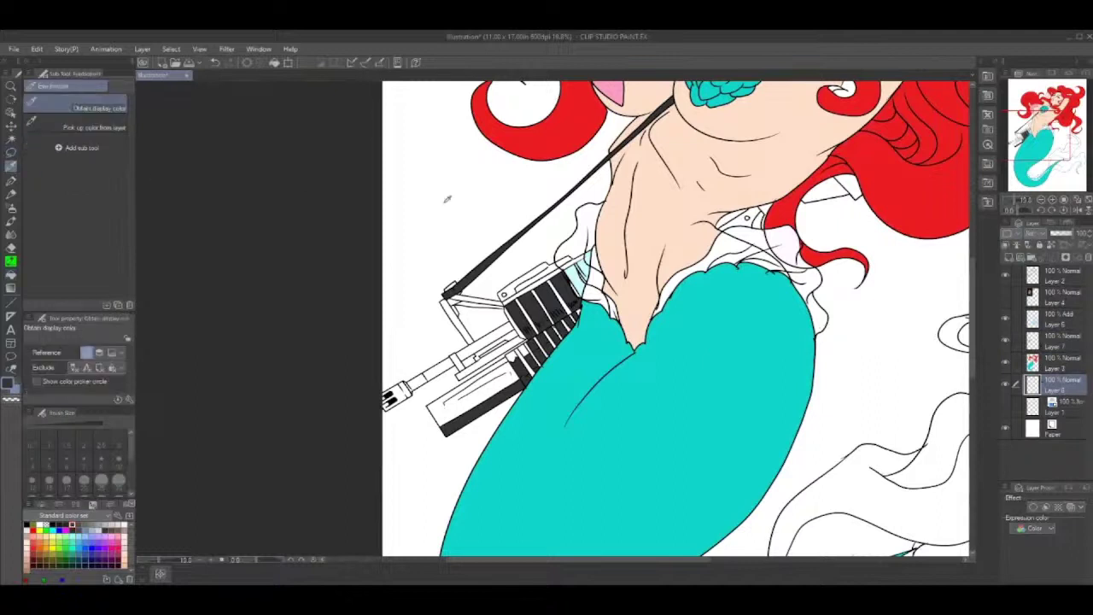
click(616, 214)
key(g)
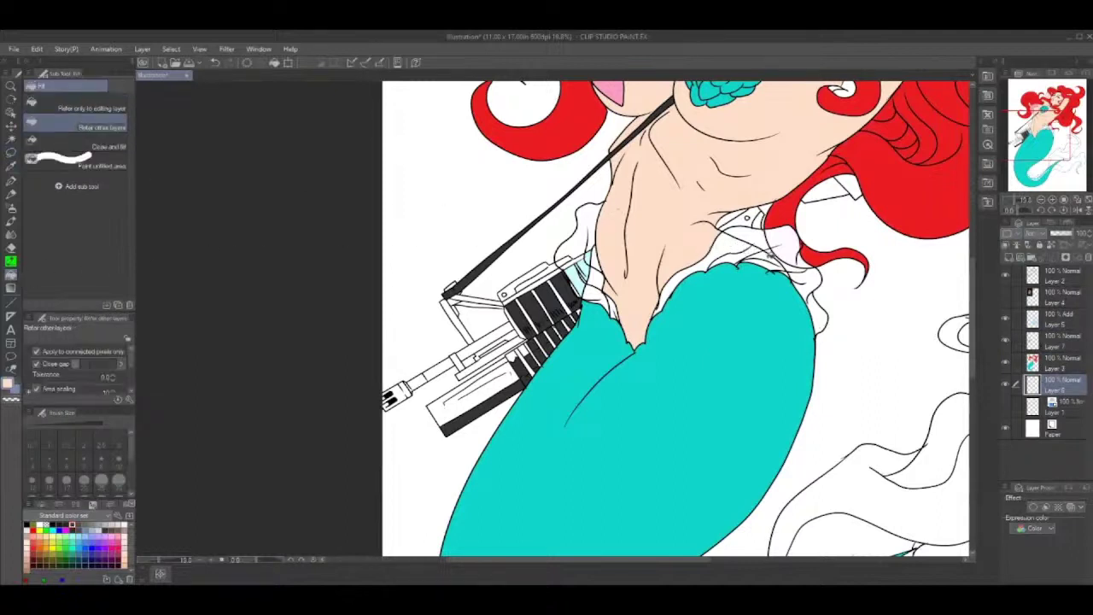
Lower Layer 5's opacity to about 46% and toggle Layer 7's visibility off and on to check its fills.
click(1061, 327)
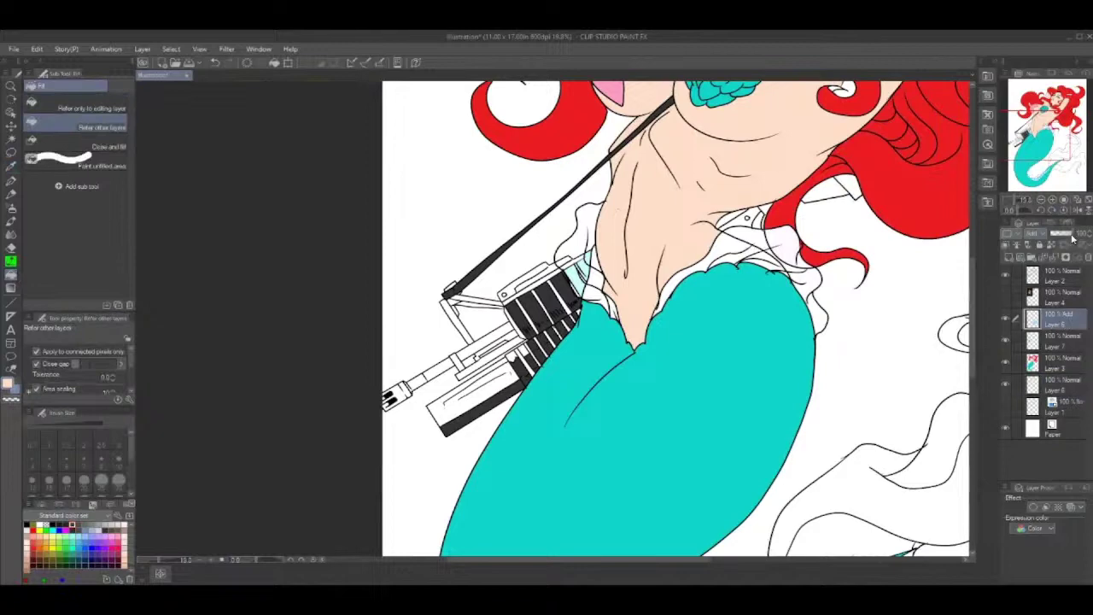
drag(1073, 235, 1062, 238)
drag(462, 227, 490, 272)
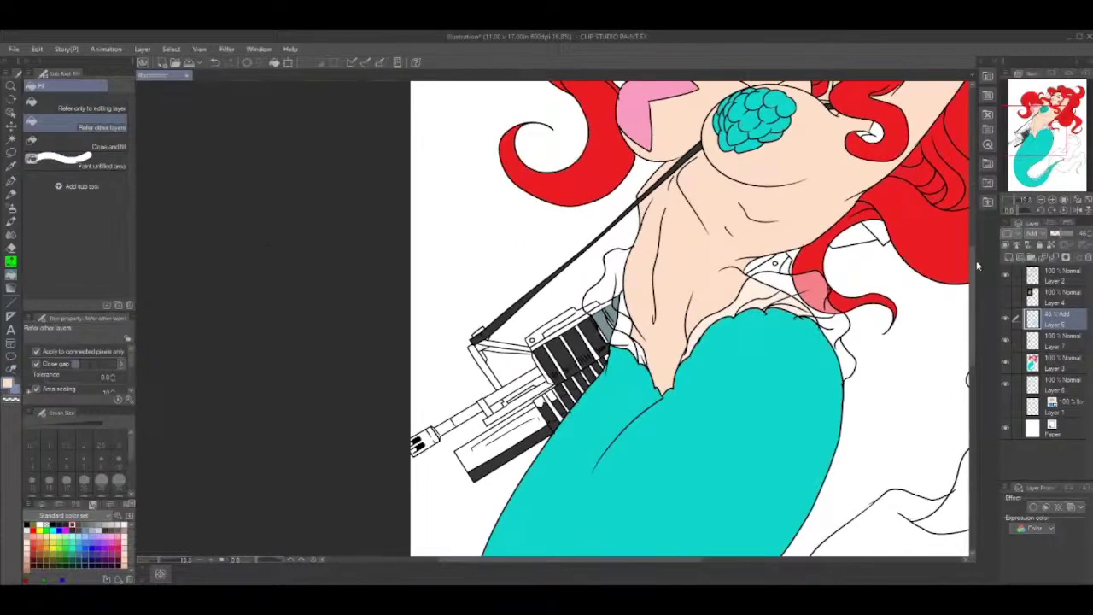
click(1060, 345)
click(1005, 341)
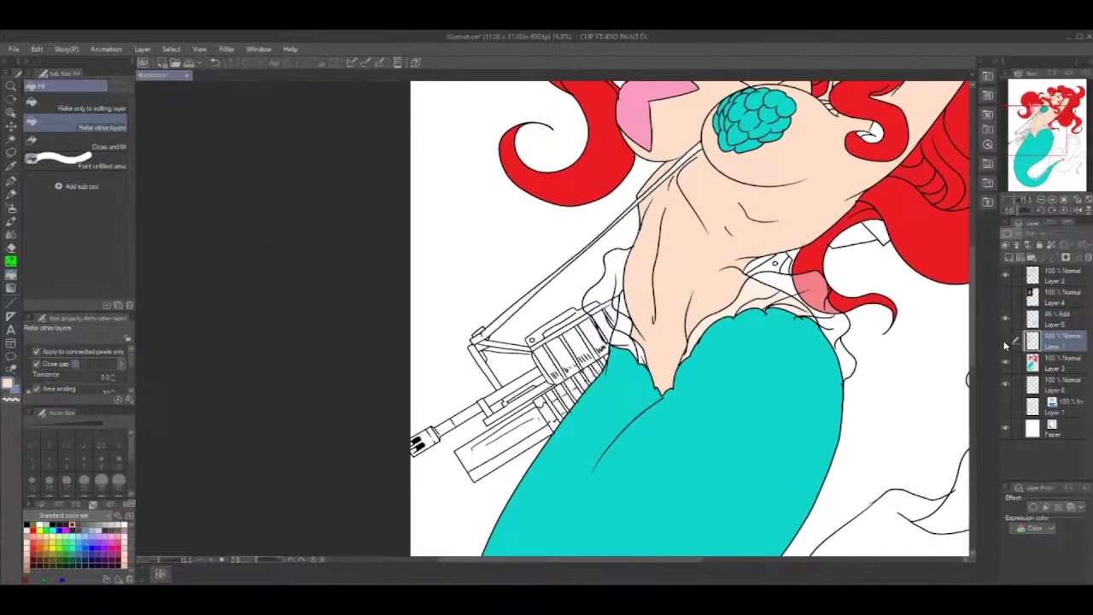
click(1005, 343)
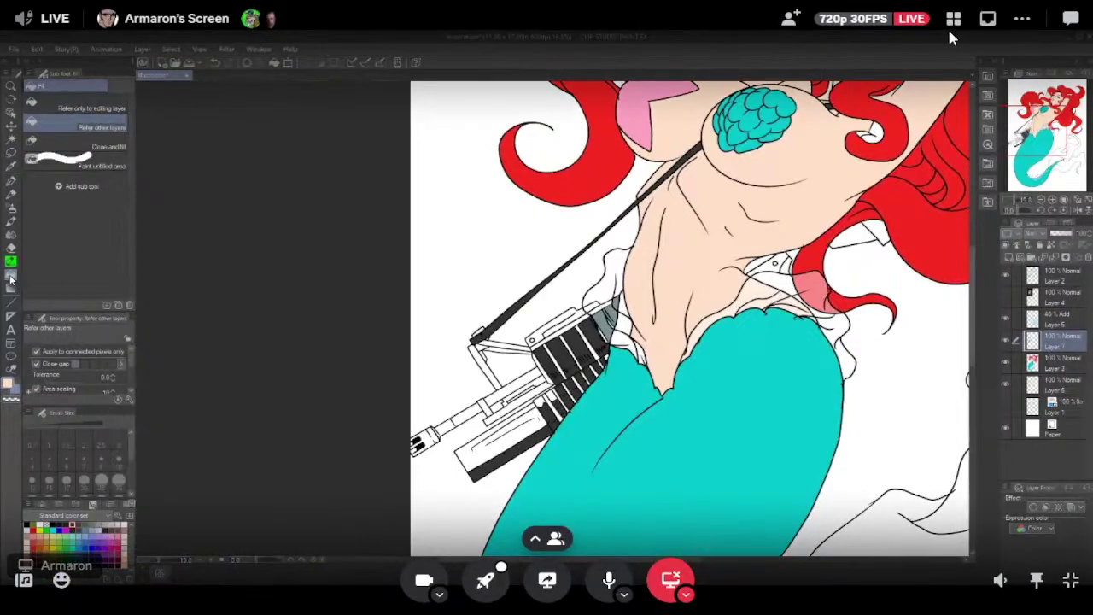
Return to the call's grid view and open the Photoshop stream of the mermaid being inked.
click(954, 22)
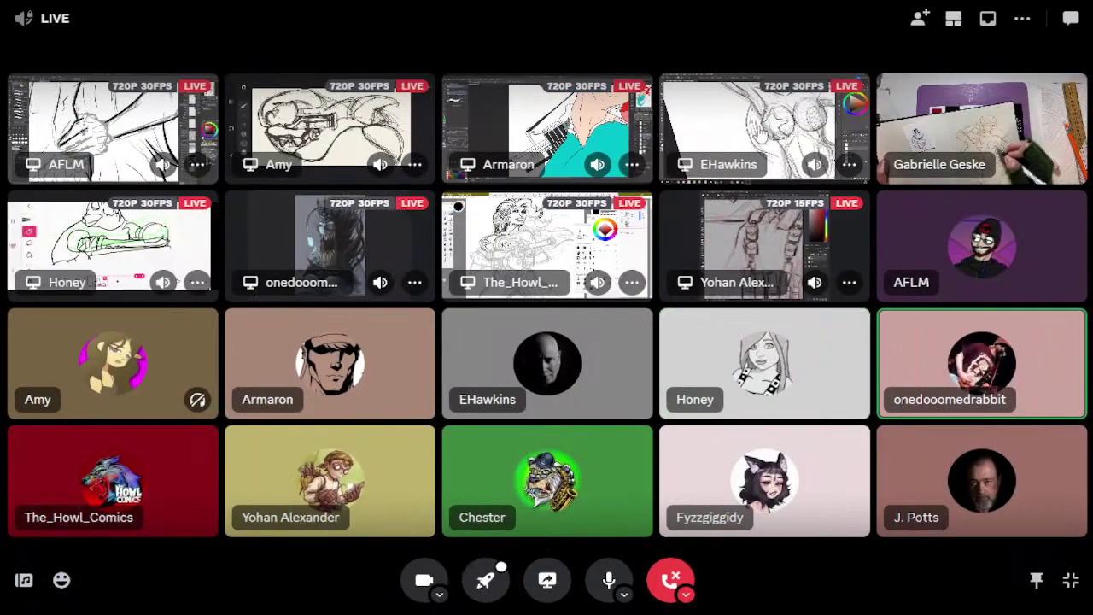
click(766, 127)
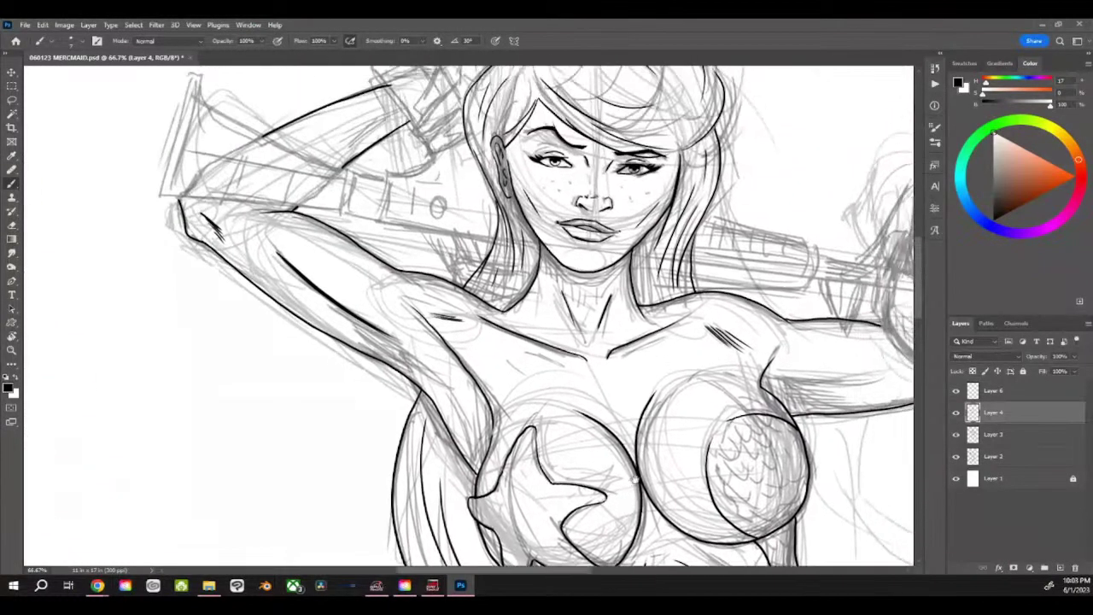
Rotate the canvas until the mermaid lies sideways and ink the long straight edge of the gun beside her neck.
key(r)
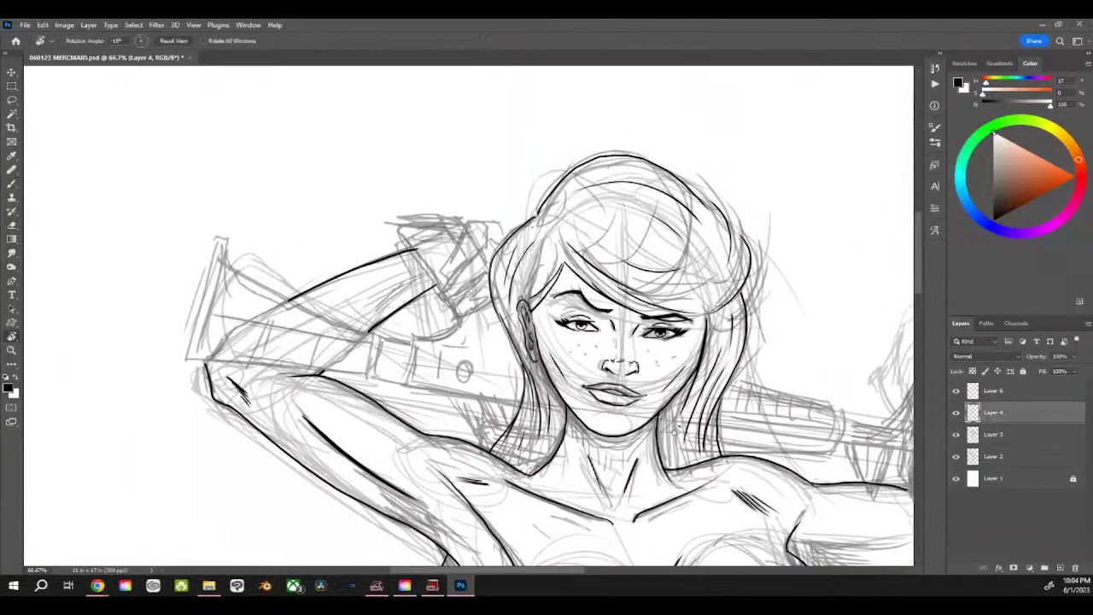
drag(695, 419, 664, 246)
drag(736, 358, 657, 191)
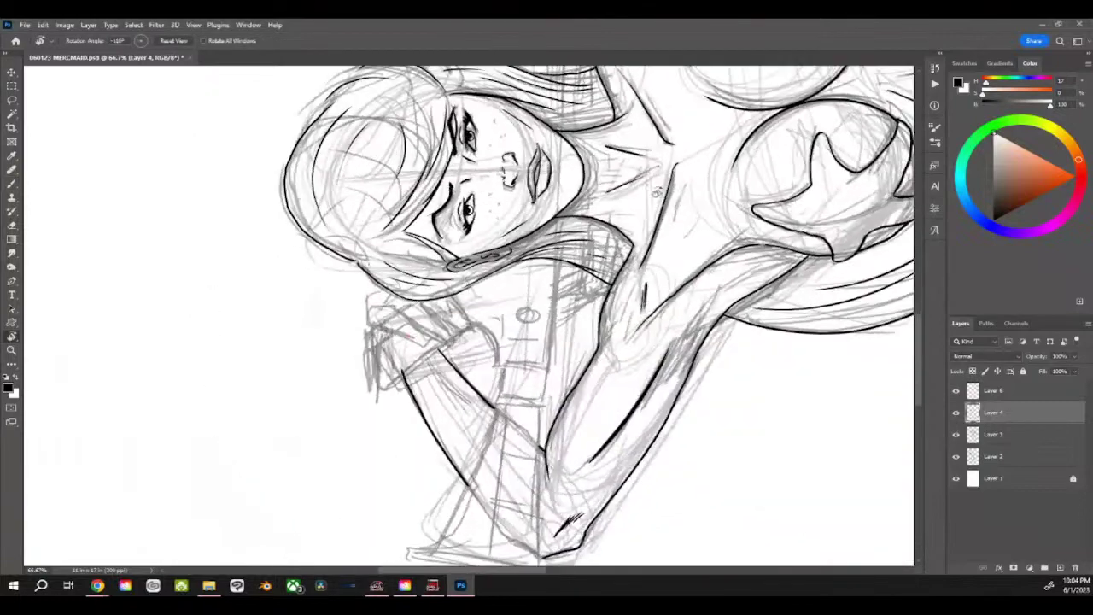
key(b)
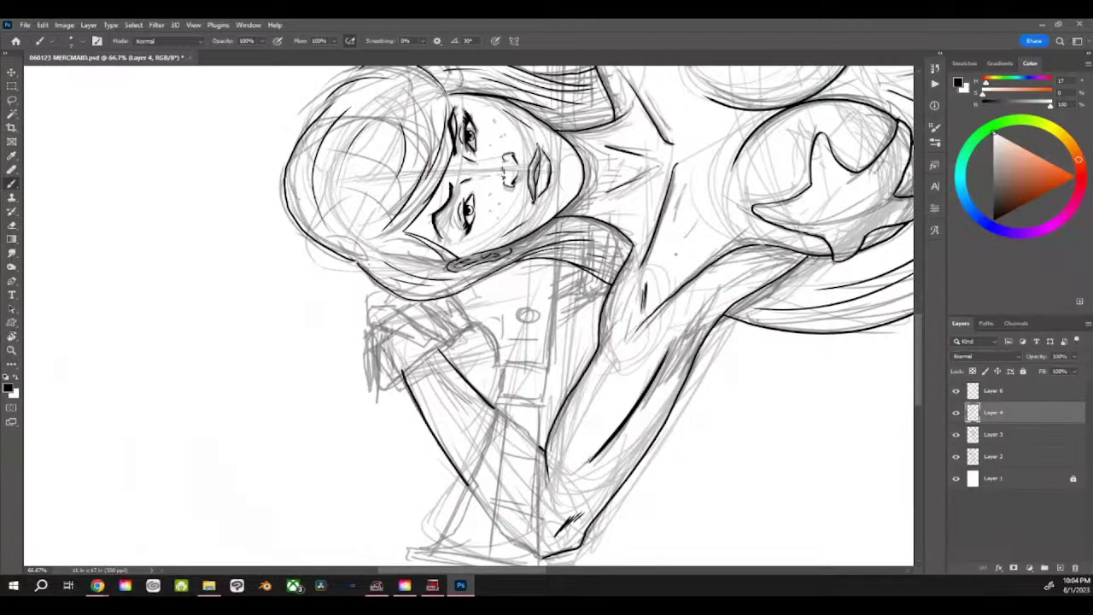
mouse_move(649, 301)
mouse_down()
mouse_move(128, 324)
mouse_move(85, 301)
mouse_up()
key(r)
key(b)
mouse_move(74, 313)
mouse_down()
mouse_move(620, 240)
mouse_move(573, 273)
mouse_move(573, 359)
mouse_up()
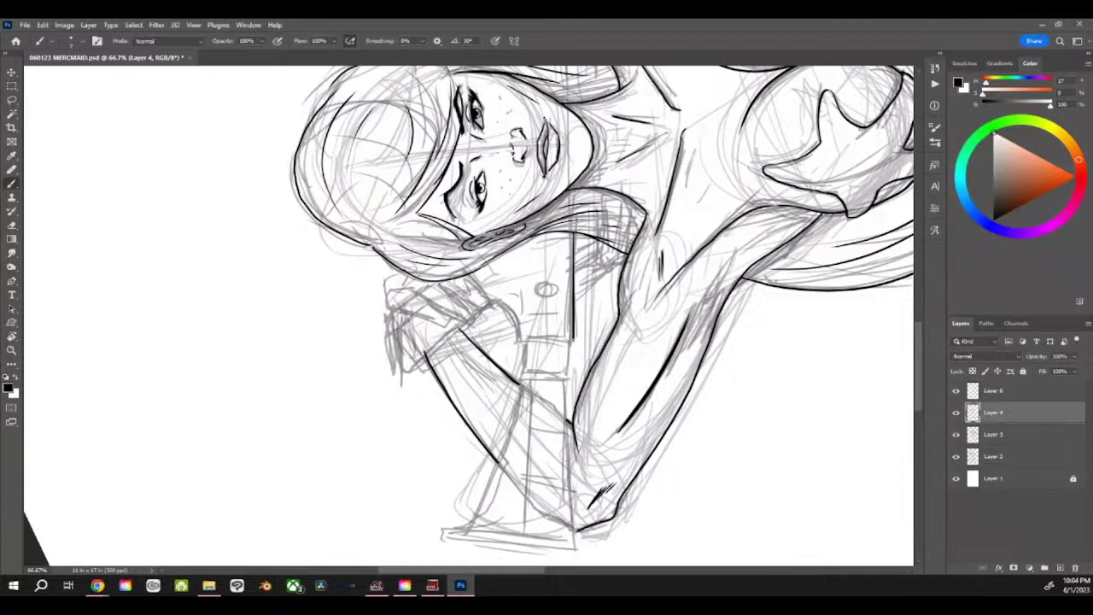
Ink the gun's narrow end band and the rectangular collar adjoining it beside the raised forearm.
drag(572, 339, 516, 340)
drag(515, 346, 574, 347)
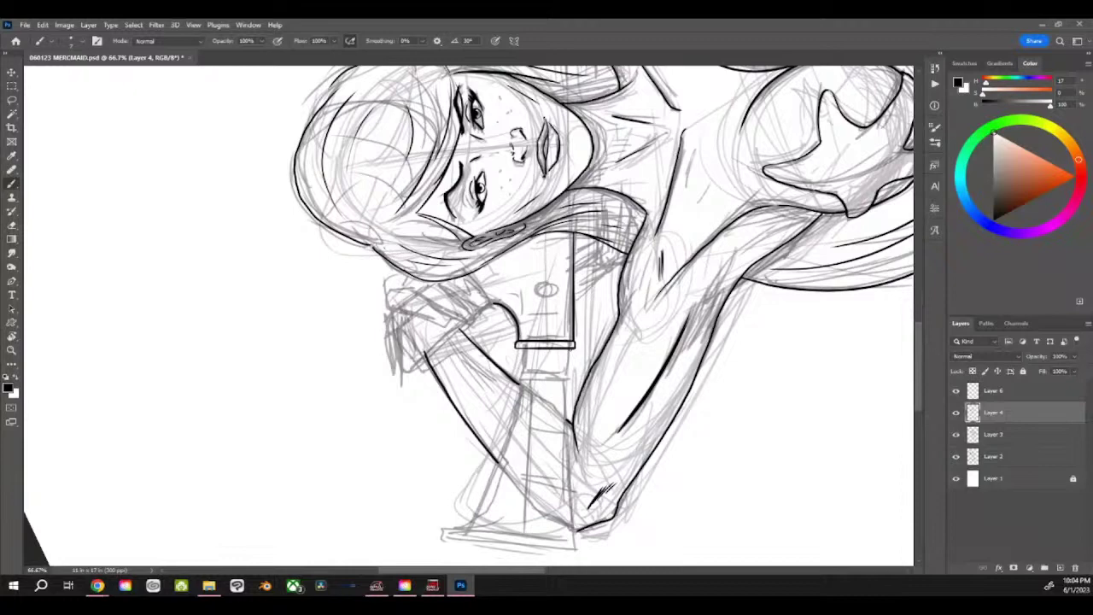
mouse_move(569, 348)
mouse_down()
mouse_move(569, 381)
mouse_move(522, 376)
mouse_up()
drag(522, 348, 522, 377)
Ink two long parallel straight edges for the gun's tube, running from the collar across the bent arm.
drag(564, 376, 564, 538)
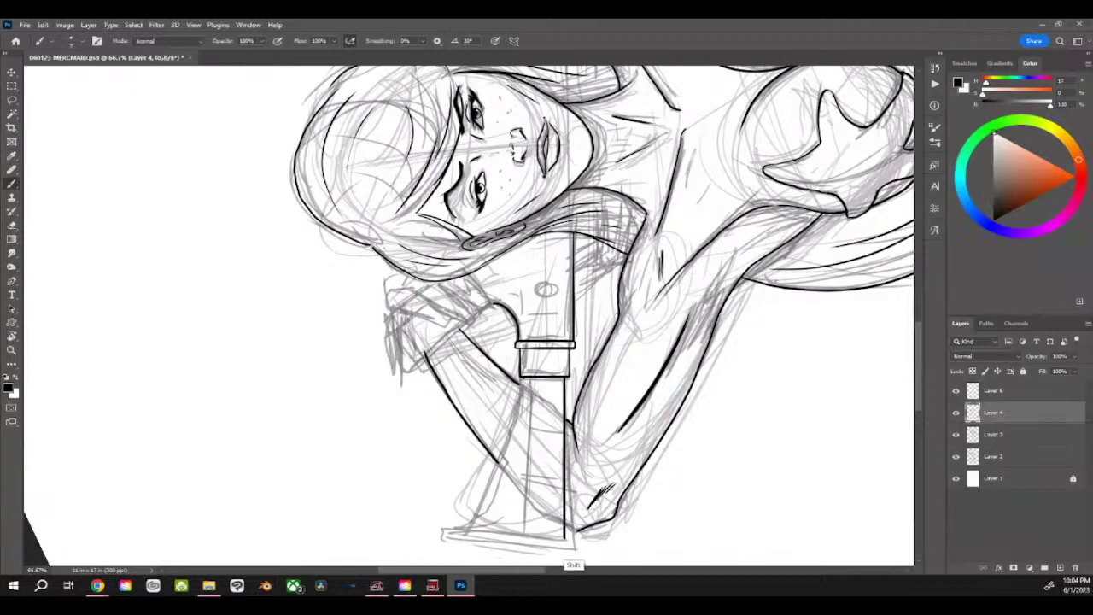
mouse_move(553, 143)
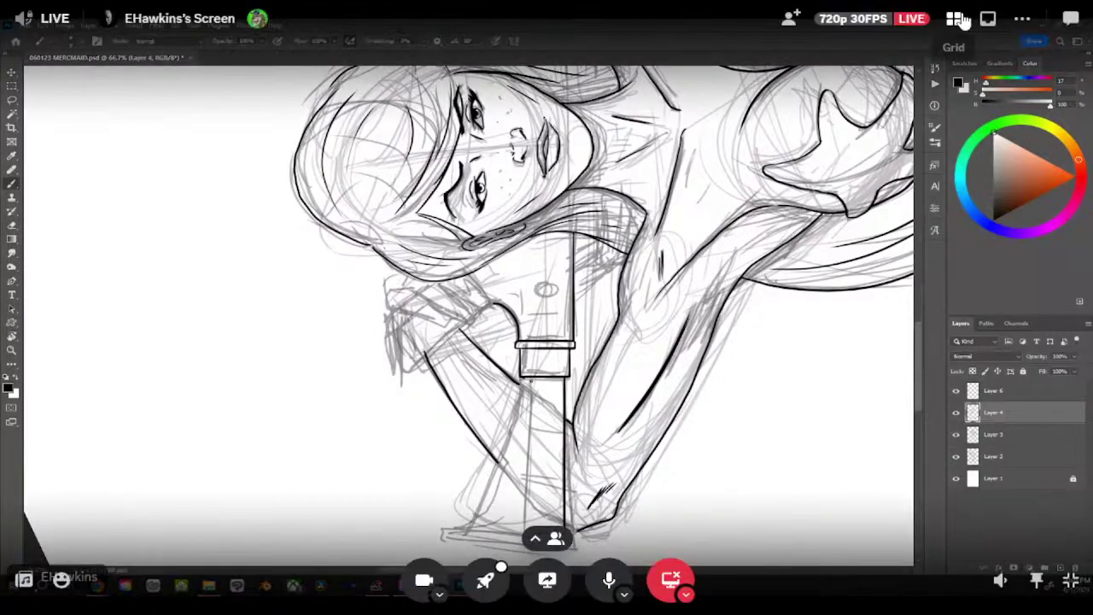
drag(528, 380, 529, 519)
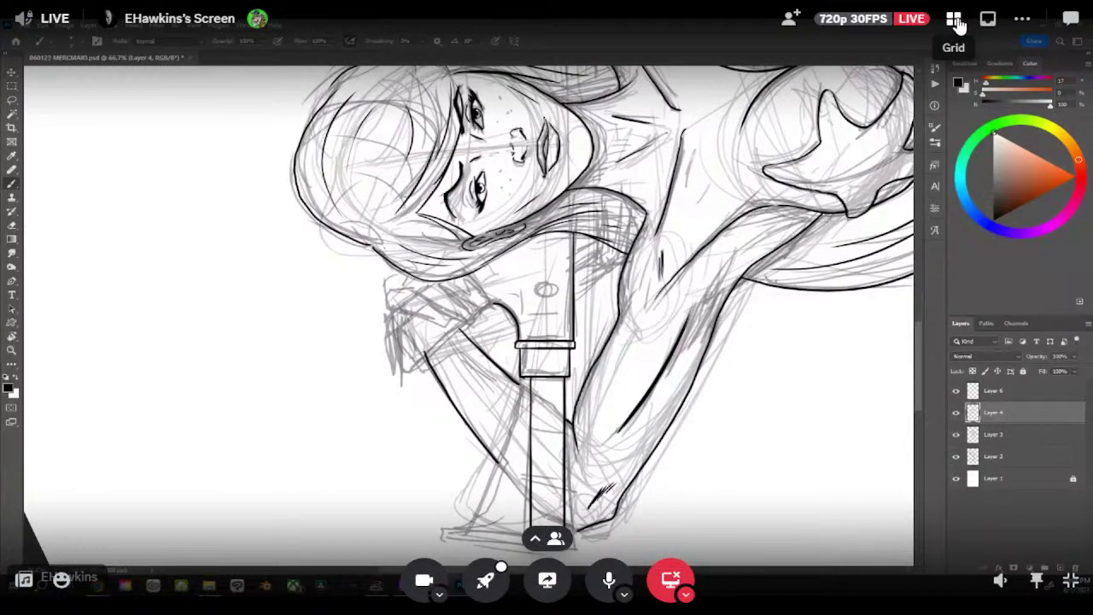
Return to the call's grid view and open the camera stream of the pencil sketchbook drawing.
click(955, 20)
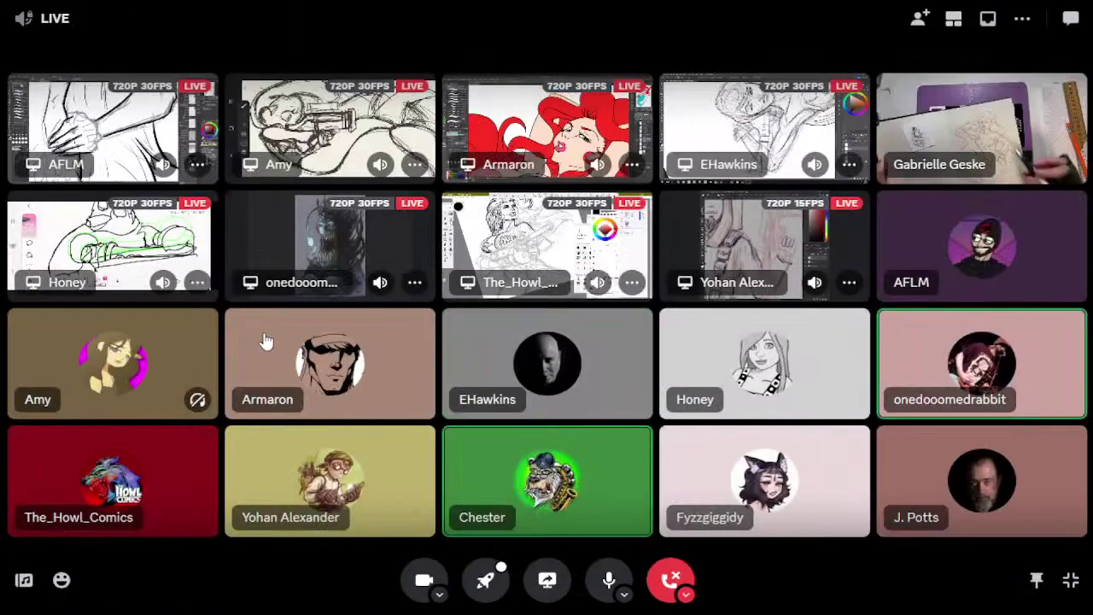
click(950, 145)
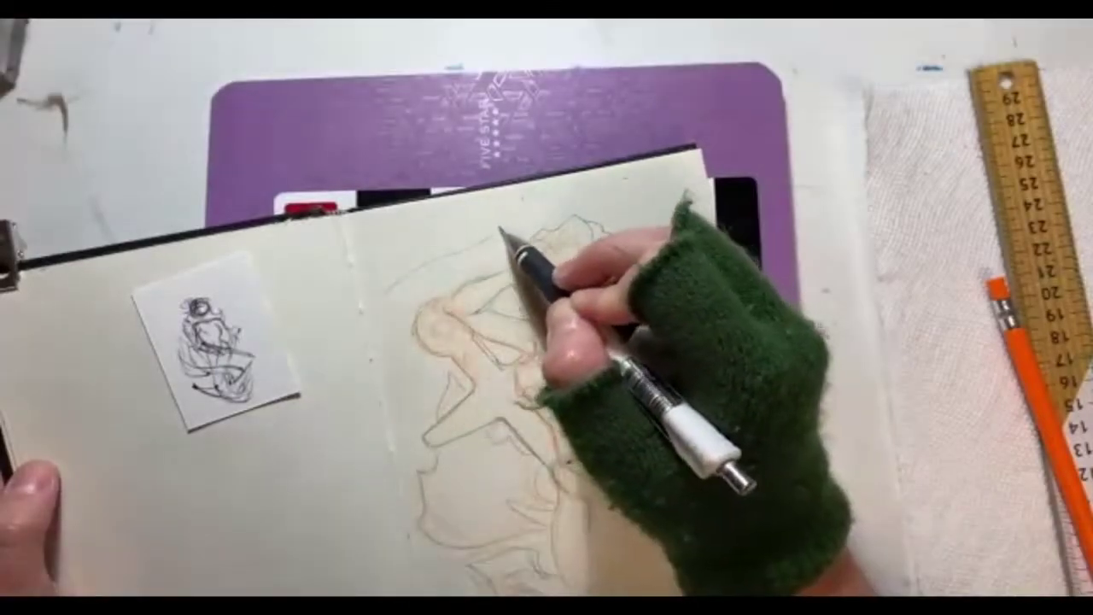
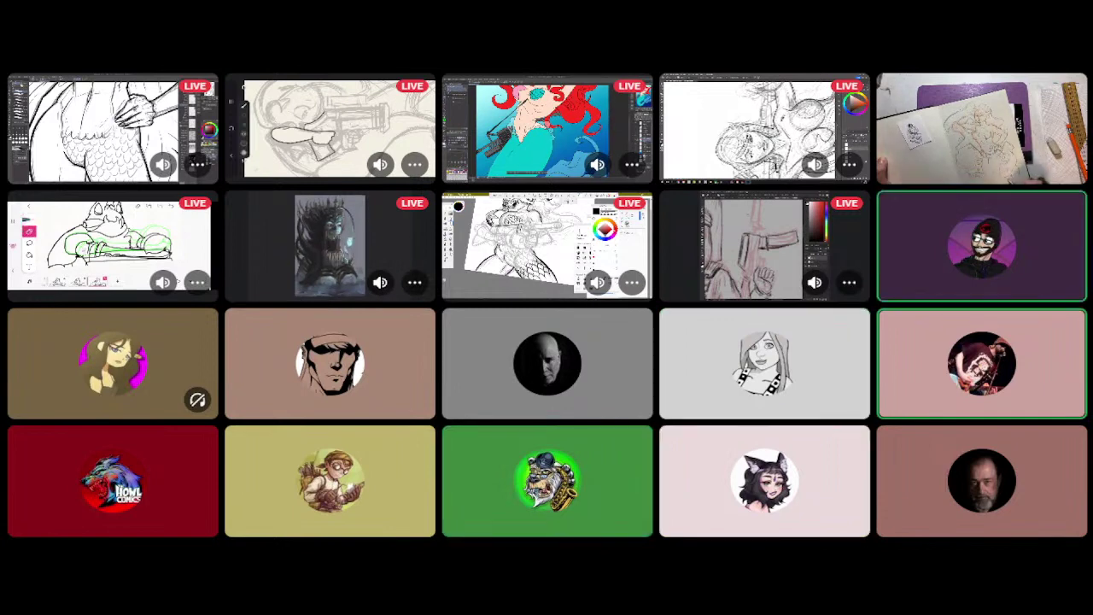
Open the stream of the black-and-white frame animation and rework the short cuff line on the resting forearm in frame 6.
mouse_move(1004, 126)
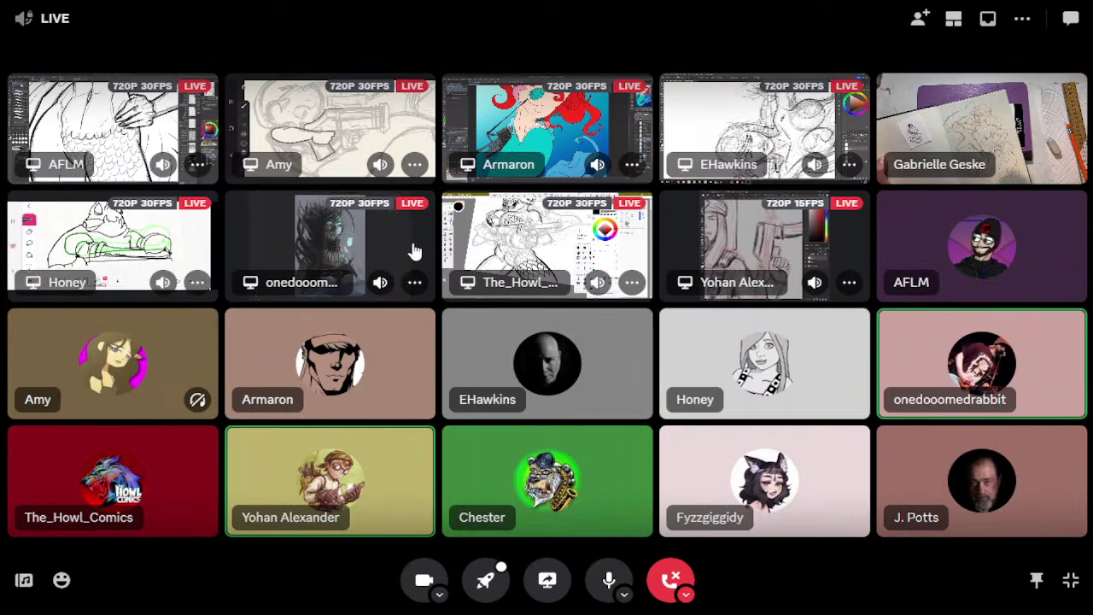
click(105, 252)
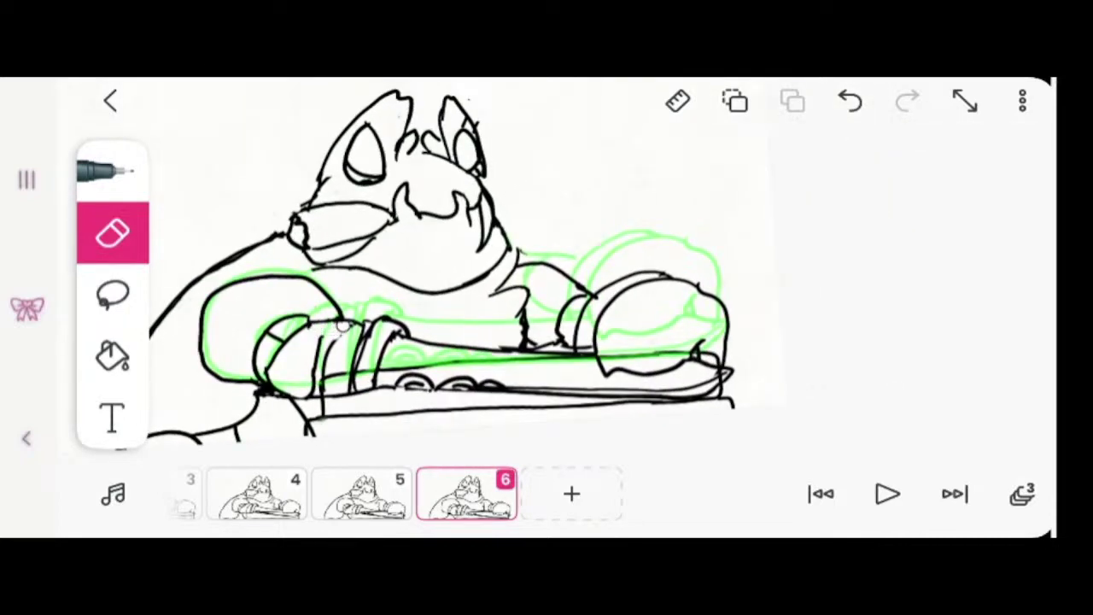
mouse_move(342, 325)
mouse_down()
mouse_move(353, 326)
mouse_move(326, 327)
mouse_move(329, 337)
mouse_up()
click(112, 171)
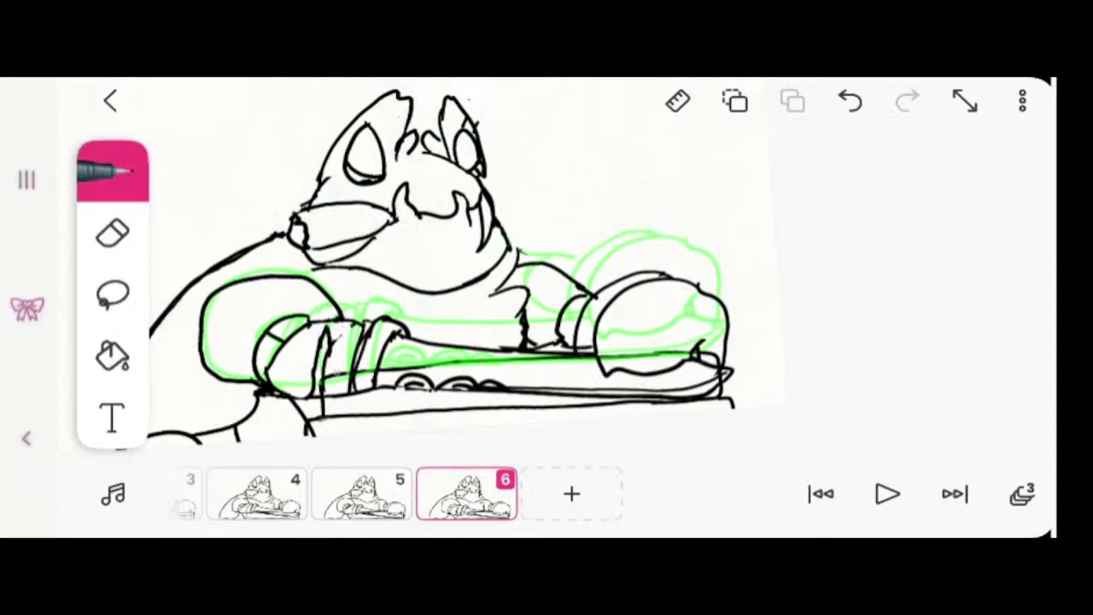
click(850, 101)
drag(327, 326, 338, 351)
scroll(588, 224, down, 3)
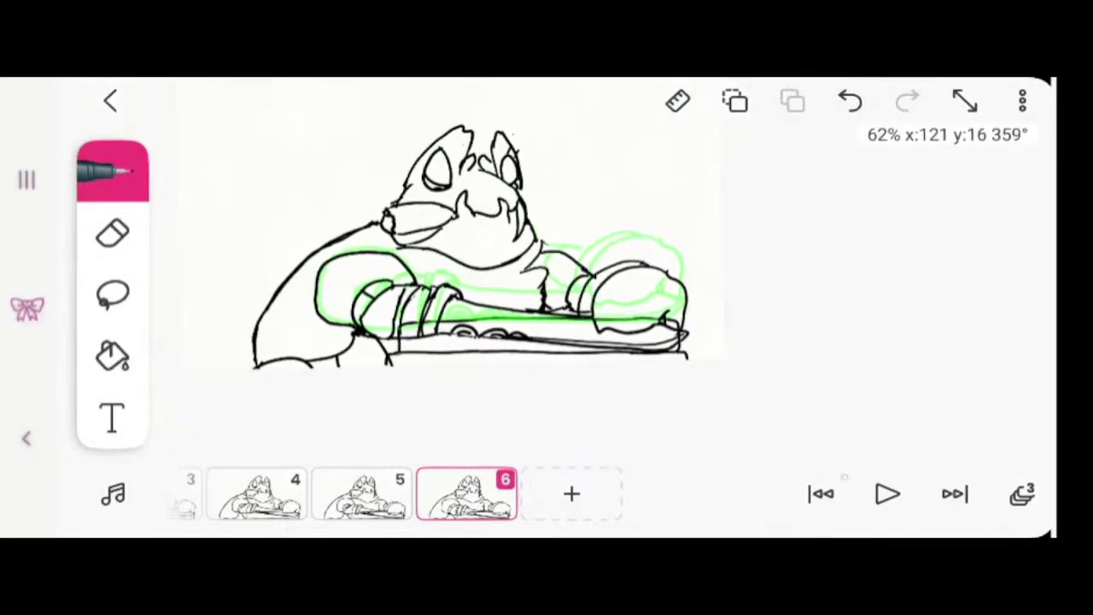
Play back the animation and add ink strokes to the cuffed end of the resting forearm on frame 5.
click(887, 493)
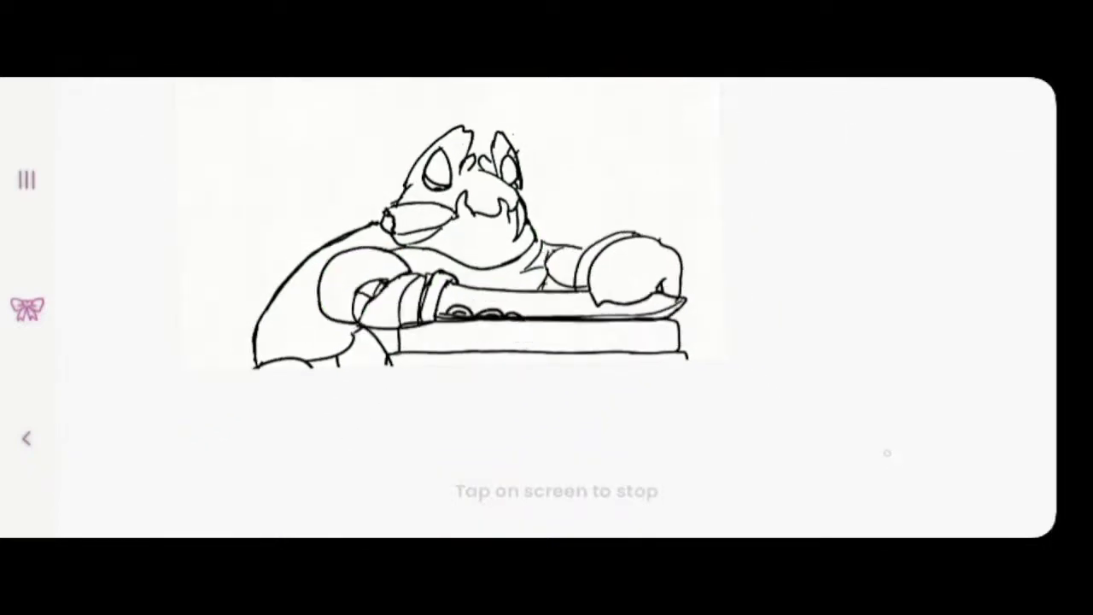
click(859, 346)
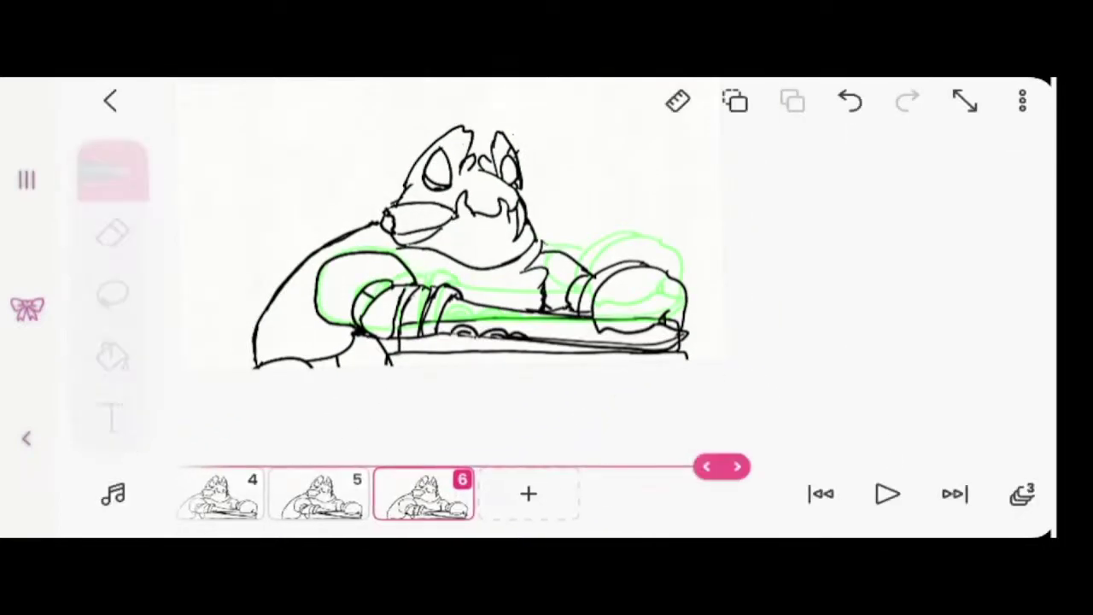
drag(423, 493, 606, 494)
scroll(529, 282, up, 5)
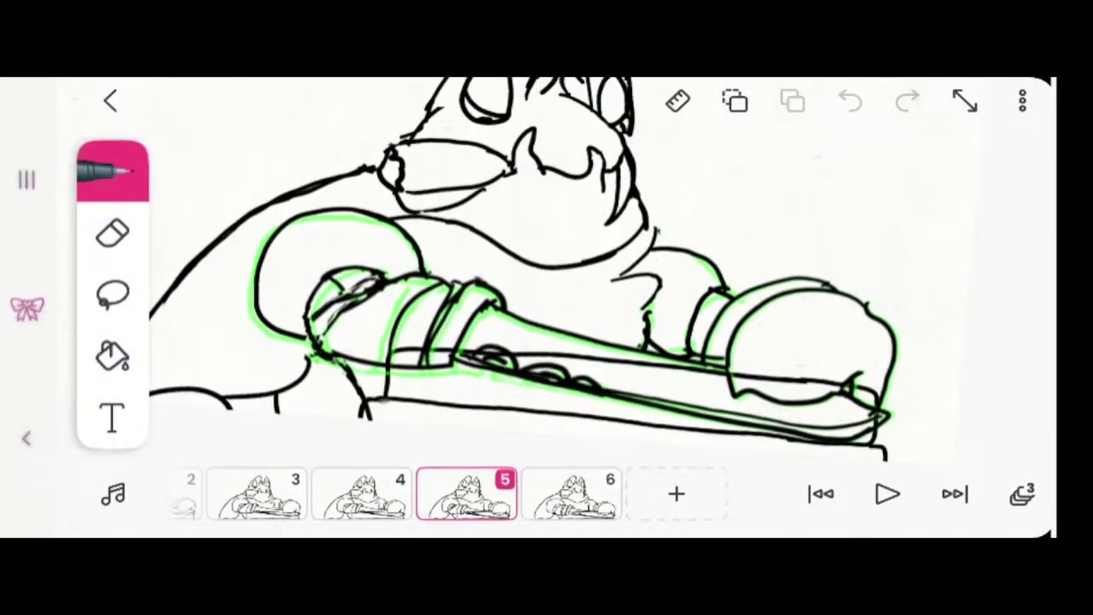
drag(310, 317, 343, 354)
scroll(563, 282, down, 5)
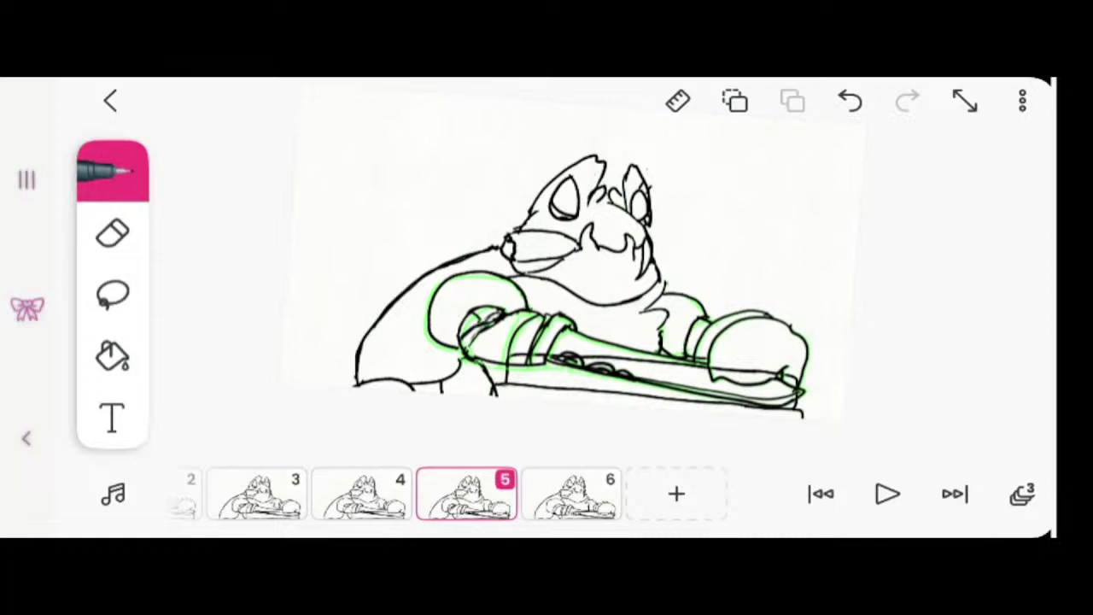
Preview the arm movement again from frame 5 and stop the playback.
scroll(581, 286, down, 3)
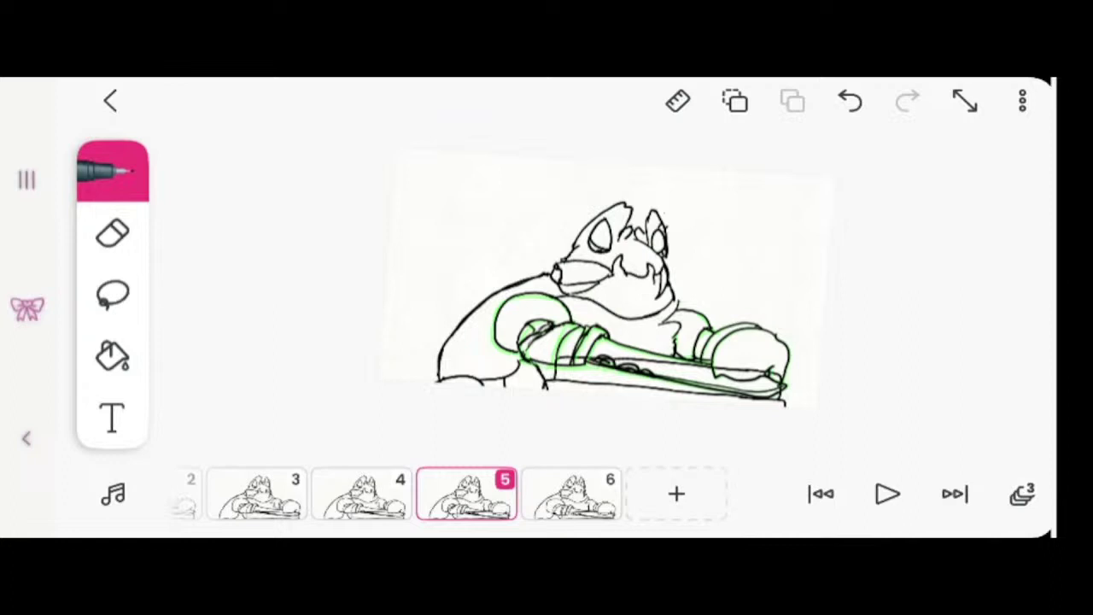
click(887, 494)
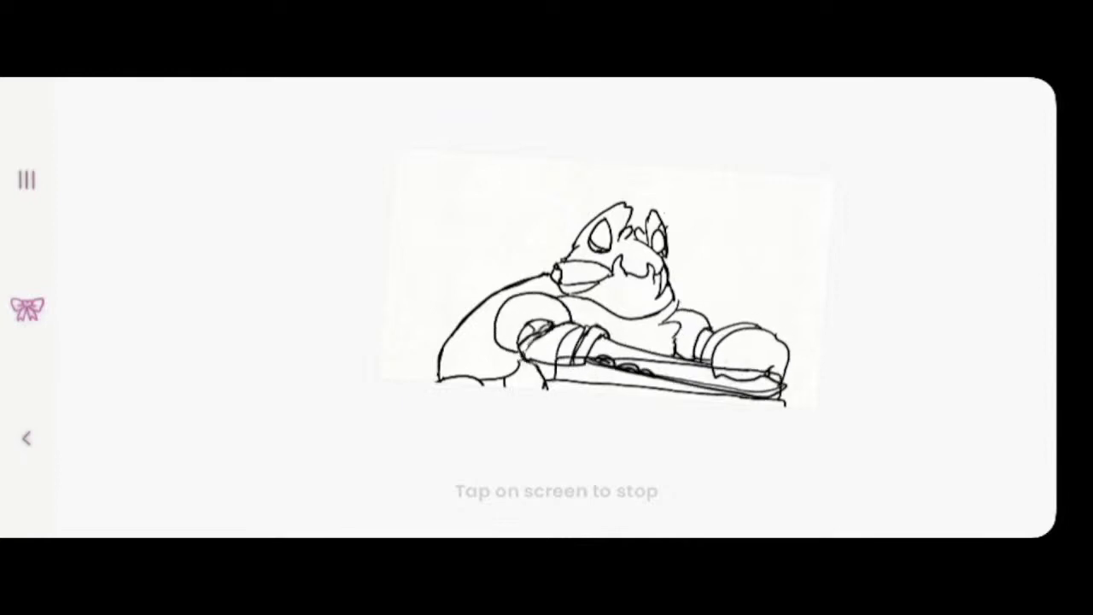
click(889, 346)
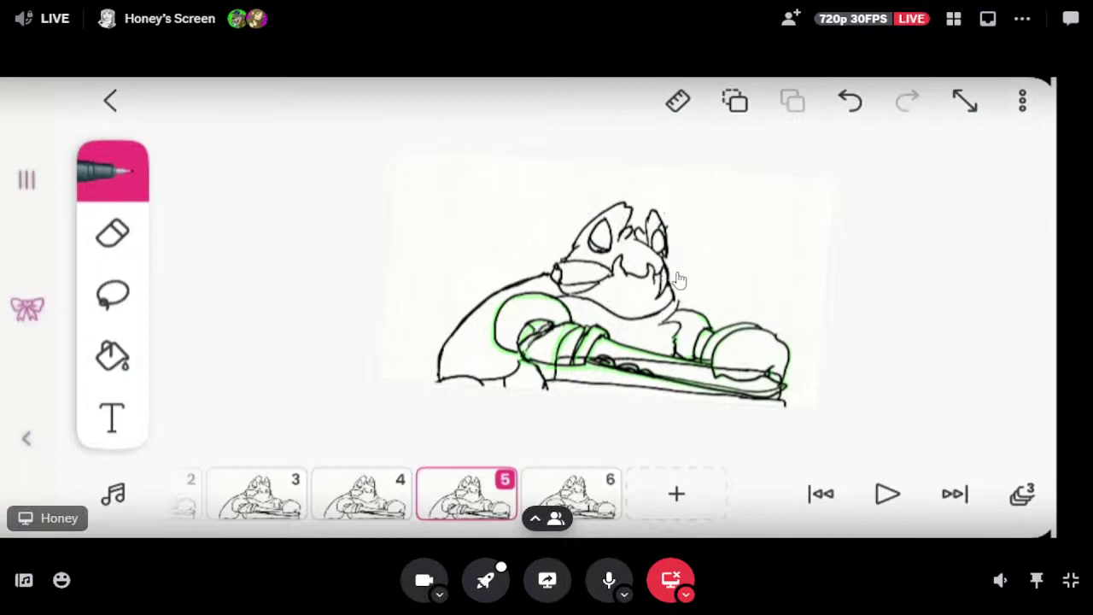
Switch through the call's grid to the crowned, fanged sea creature painting and touch up the dark hair beside the open jaw.
click(951, 24)
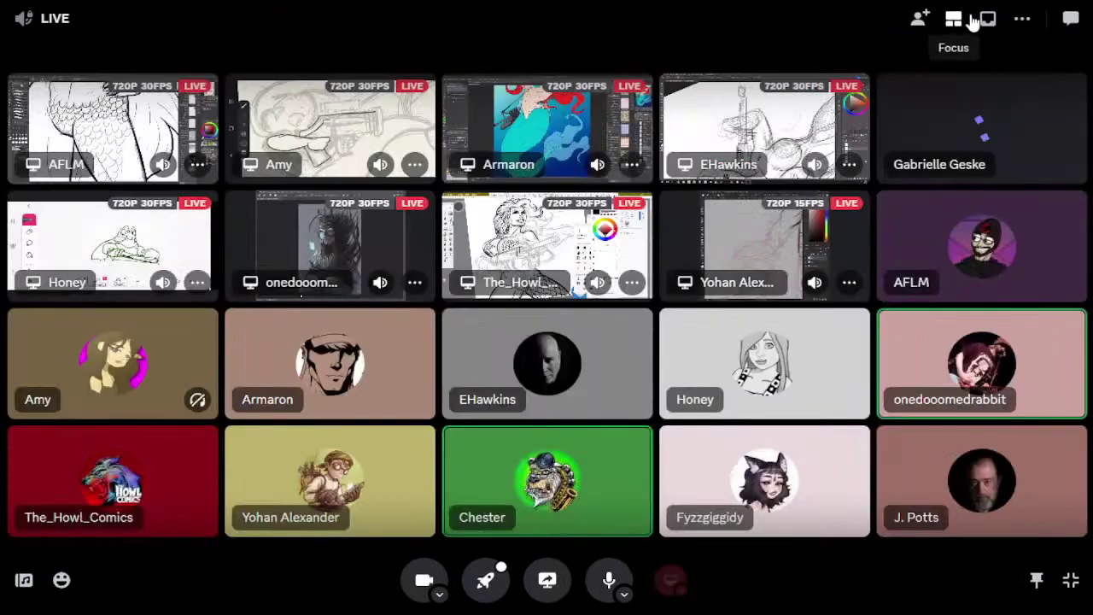
click(336, 245)
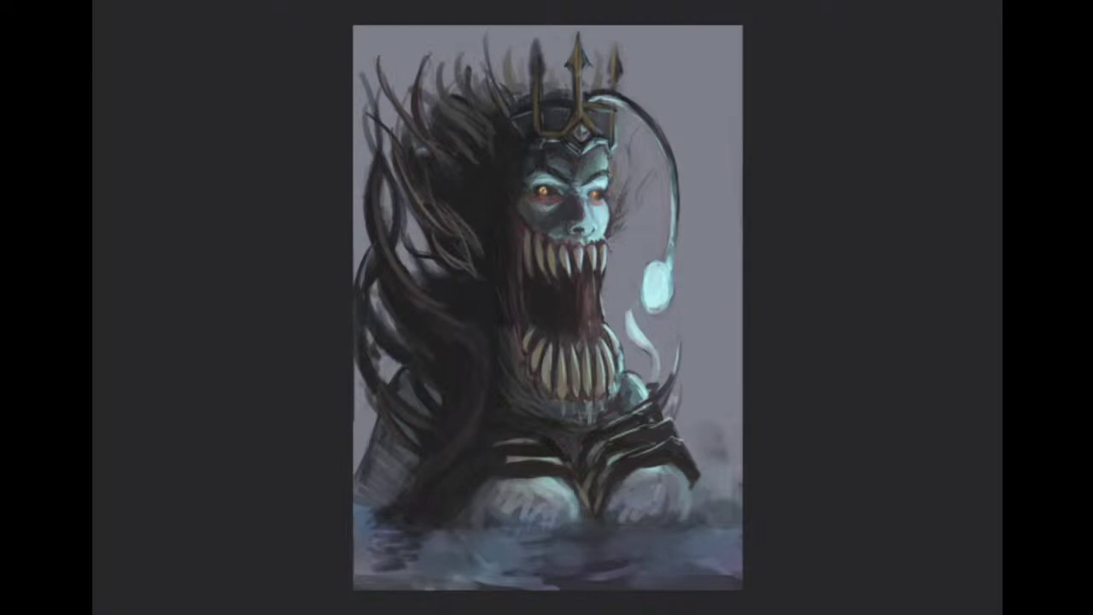
mouse_move(486, 259)
mouse_down()
mouse_move(464, 219)
mouse_move(483, 248)
mouse_up()
alt+click(481, 264)
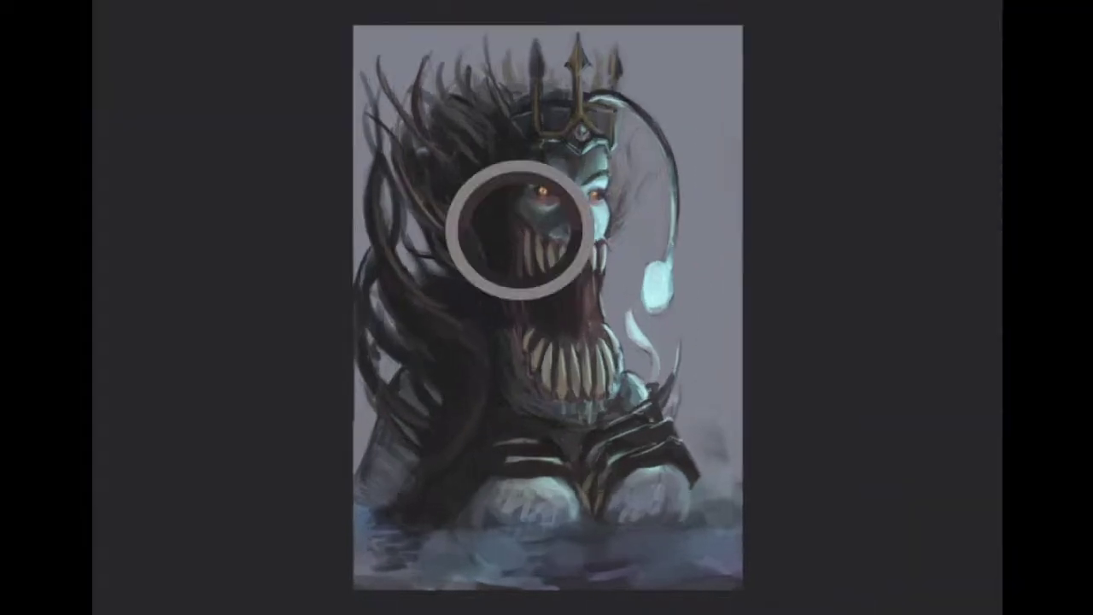
mouse_move(874, 500)
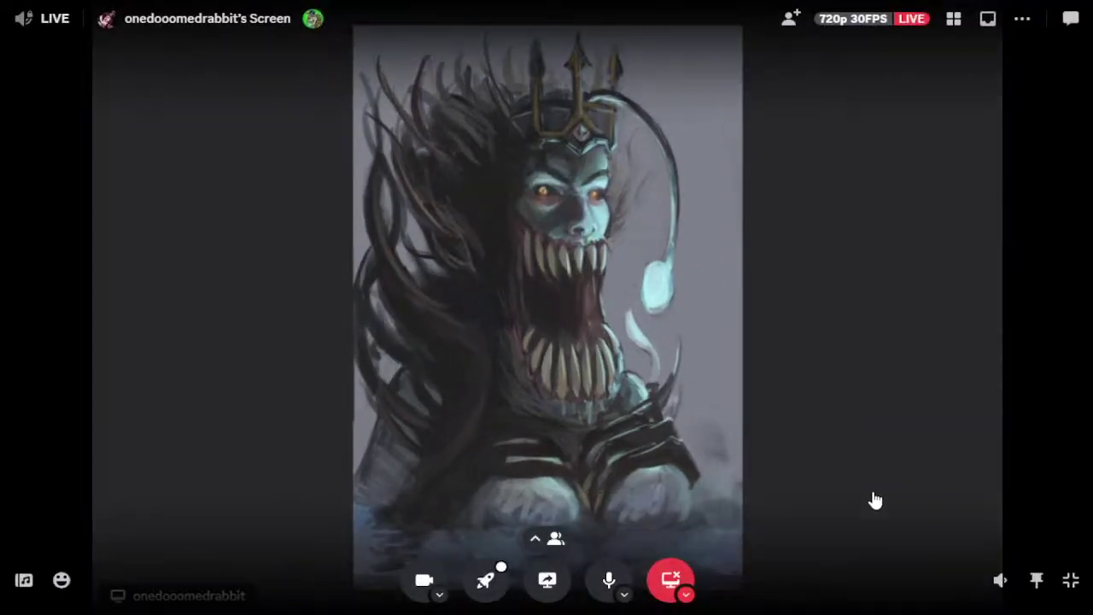
Return to the call's grid view and open the Sketchbook Pro stream of the mermaid holding the drum-fed gun.
click(953, 25)
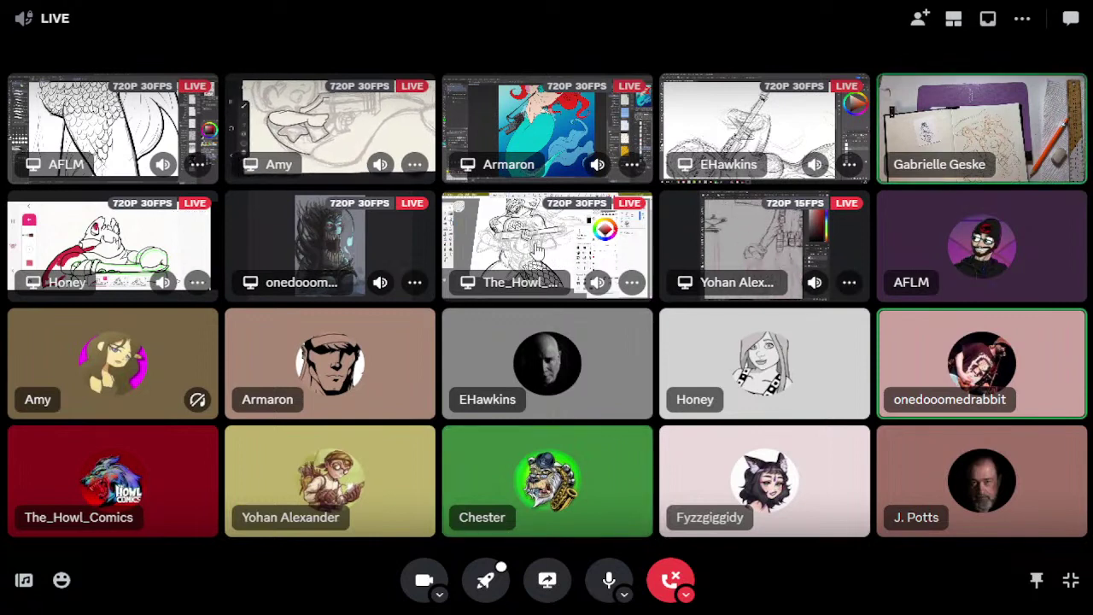
mouse_move(507, 256)
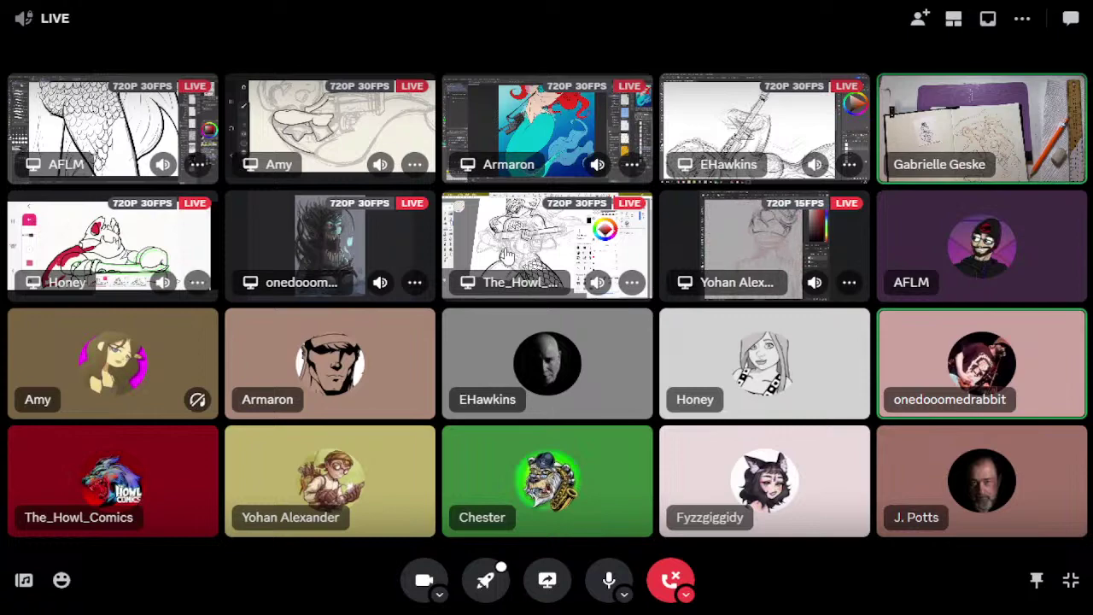
click(507, 256)
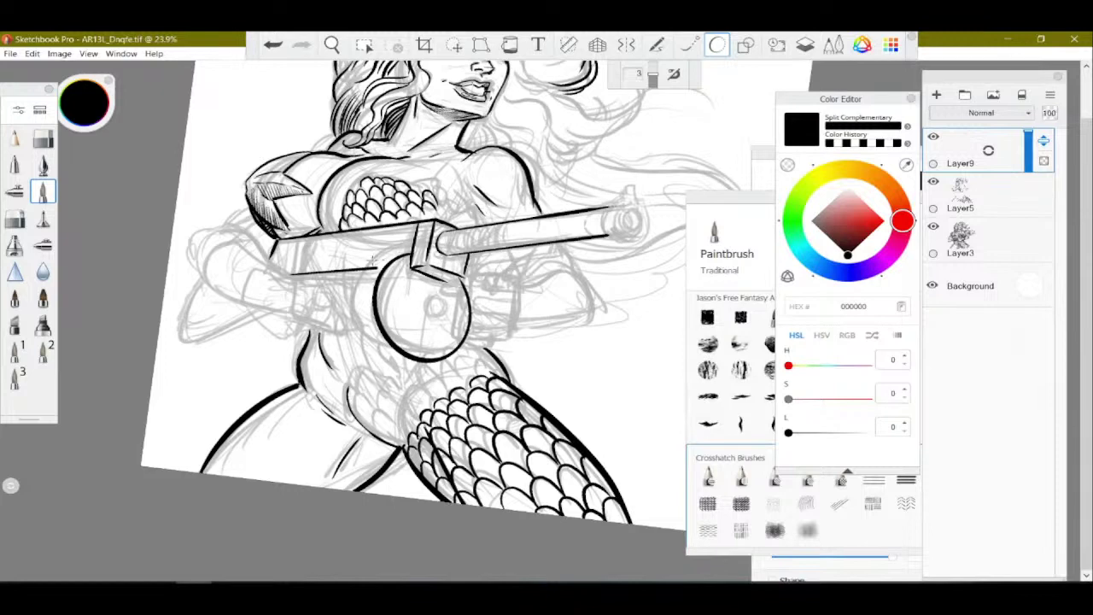
Try inking a second curved arc beside the drum magazine's round outline to give it thickness.
mouse_move(364, 269)
mouse_down()
mouse_move(354, 311)
mouse_move(404, 358)
mouse_up()
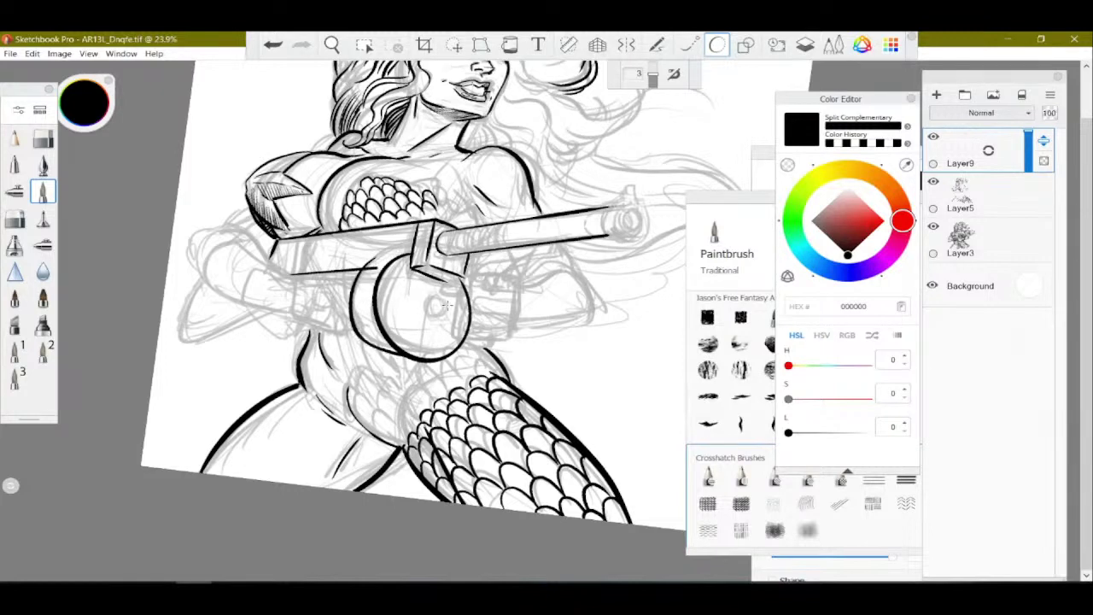
click(273, 45)
mouse_move(376, 261)
mouse_down()
mouse_move(351, 289)
mouse_move(381, 351)
mouse_move(421, 361)
mouse_up()
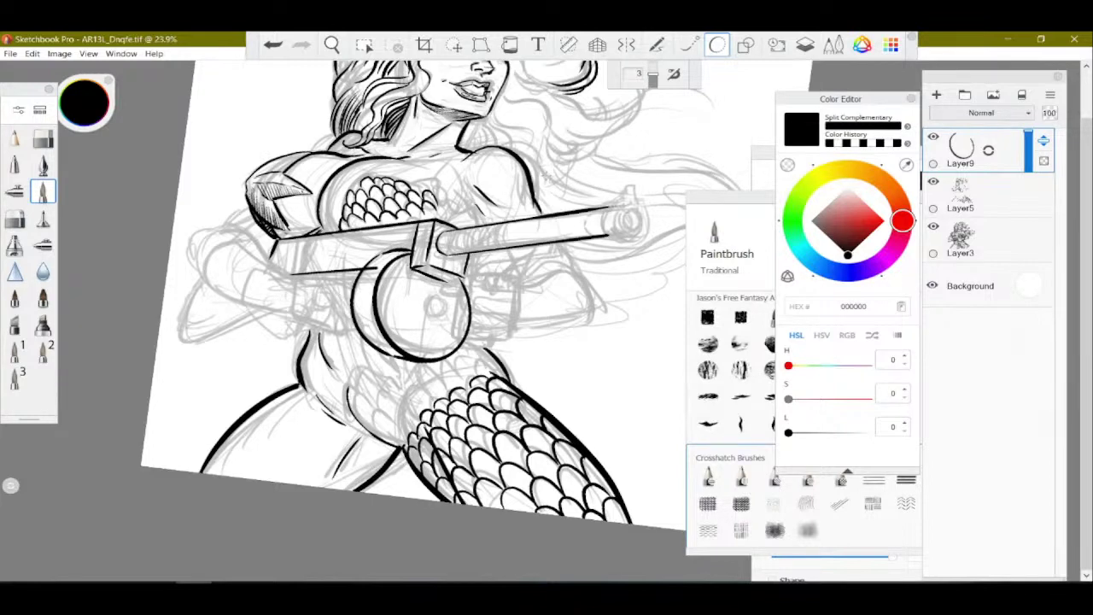
Undo the inked arcs of the drum magazine, including its round front outline.
click(273, 47)
click(273, 48)
click(275, 50)
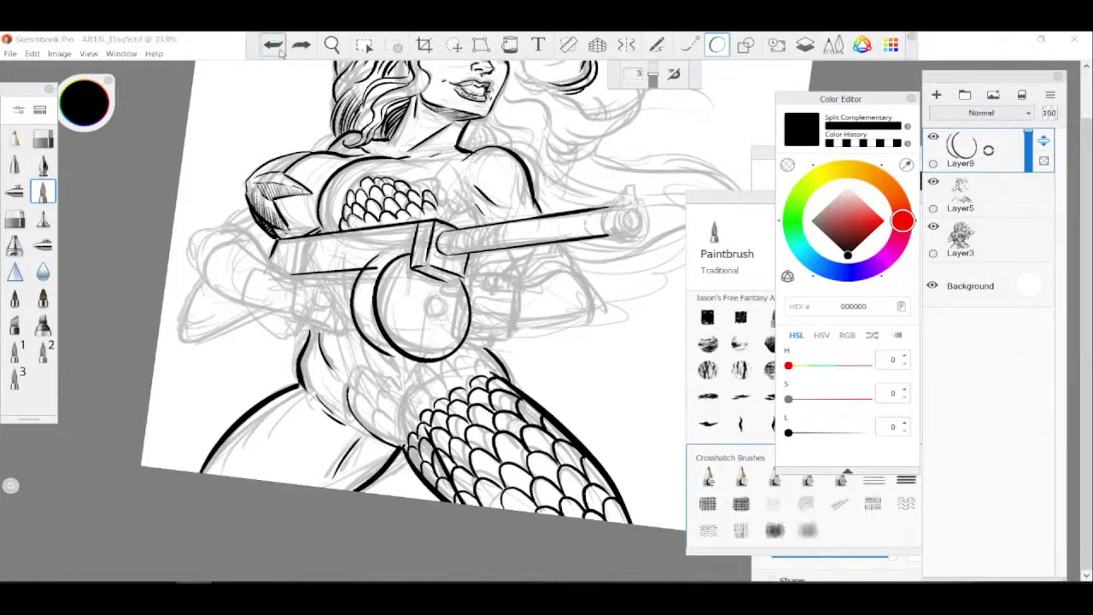
click(273, 45)
click(274, 46)
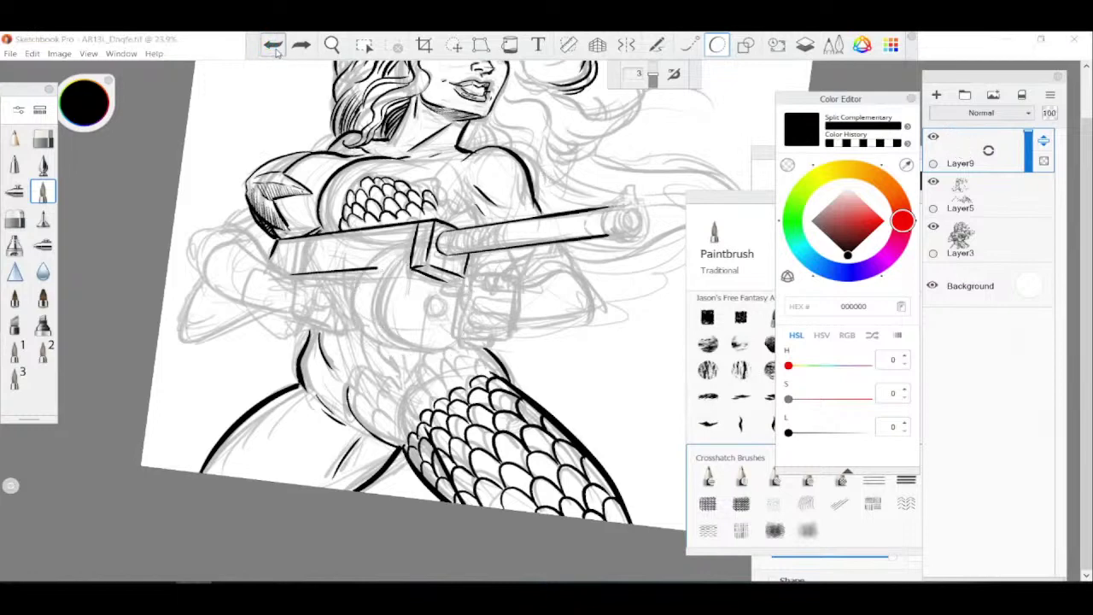
Turn on the ellipse guide and widen, scale, move and rotate it to fit the sketched drum magazine beneath the gun.
click(568, 45)
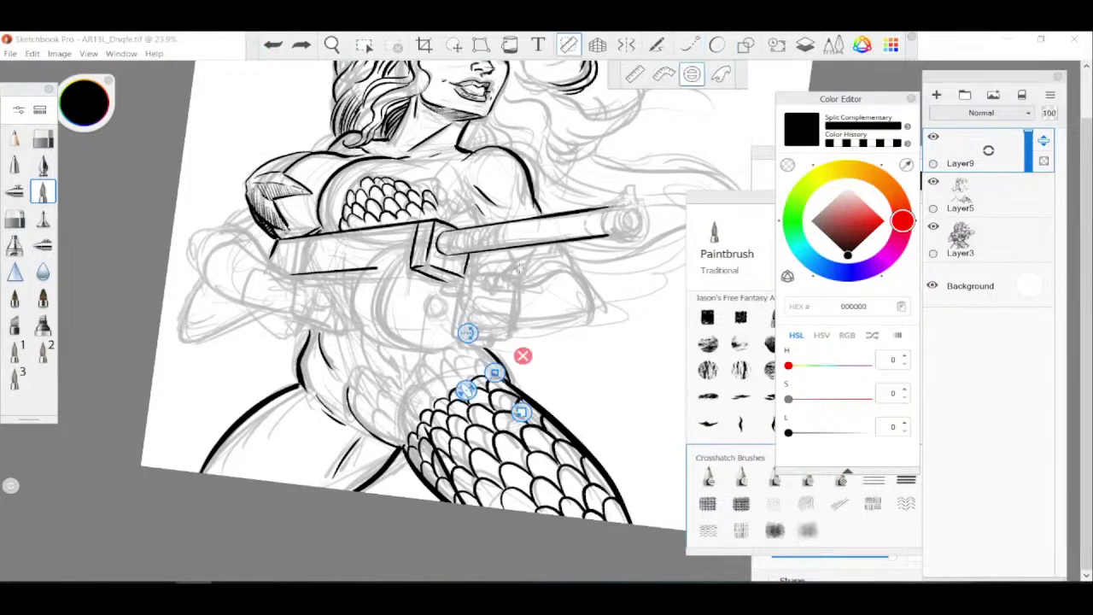
drag(465, 390, 452, 398)
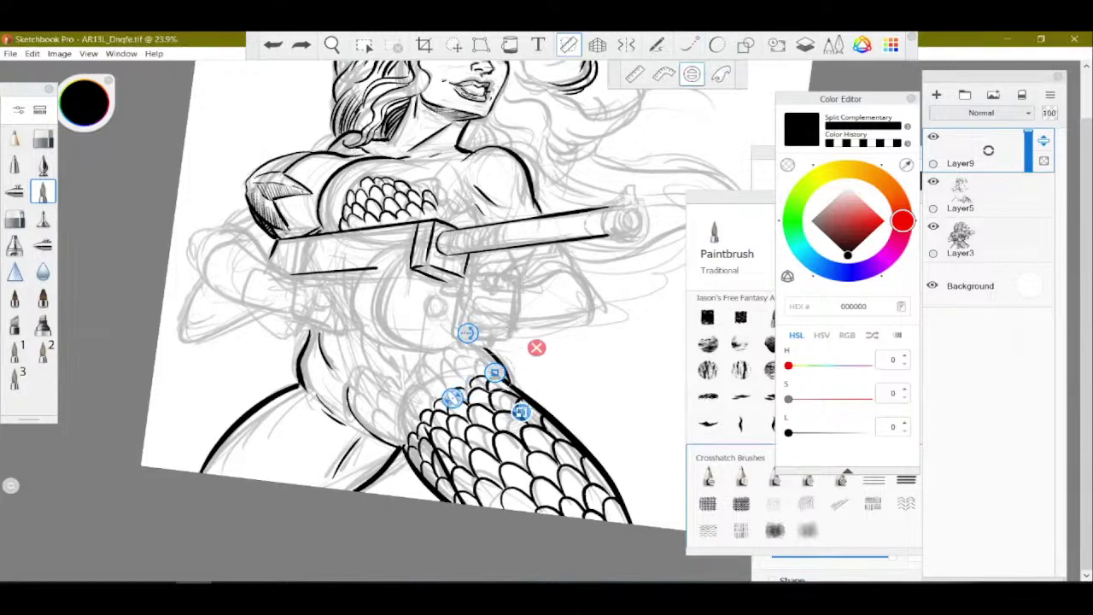
drag(522, 411, 549, 449)
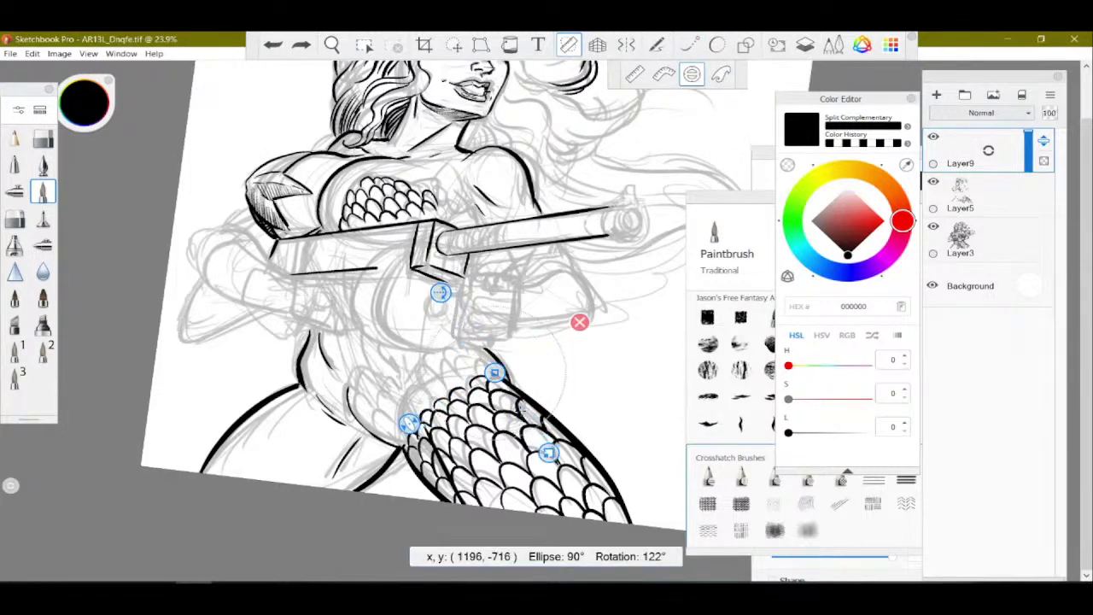
drag(495, 374, 428, 300)
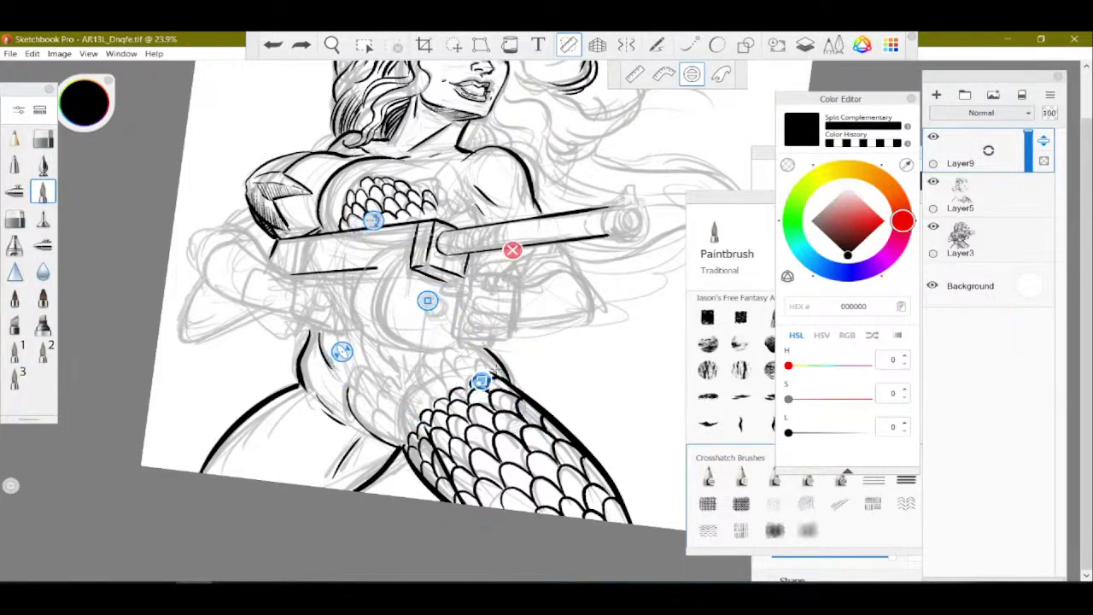
drag(342, 351, 347, 349)
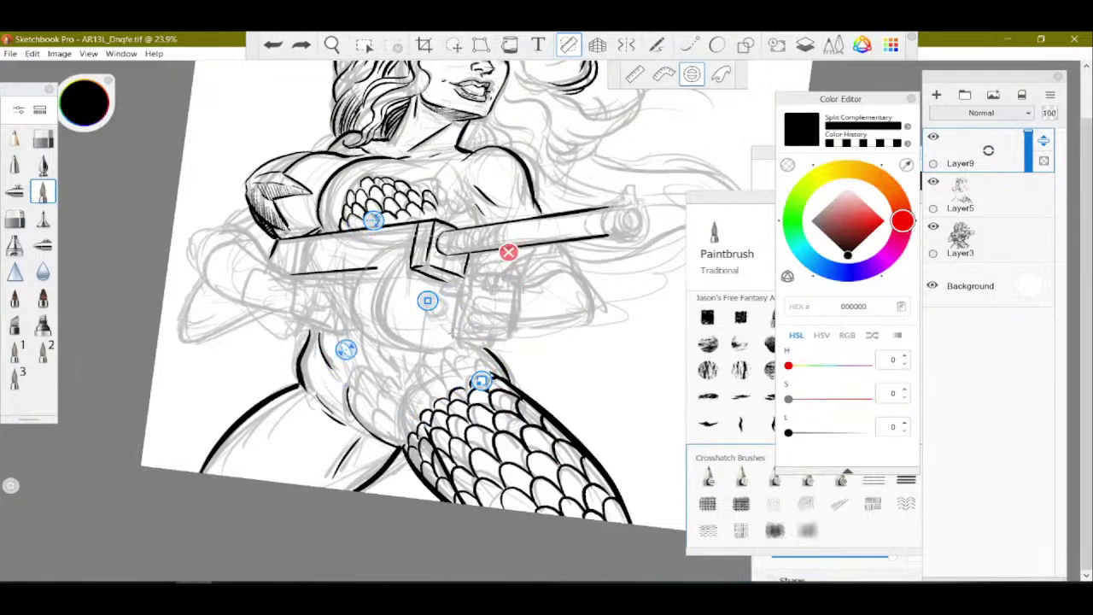
drag(484, 384, 473, 371)
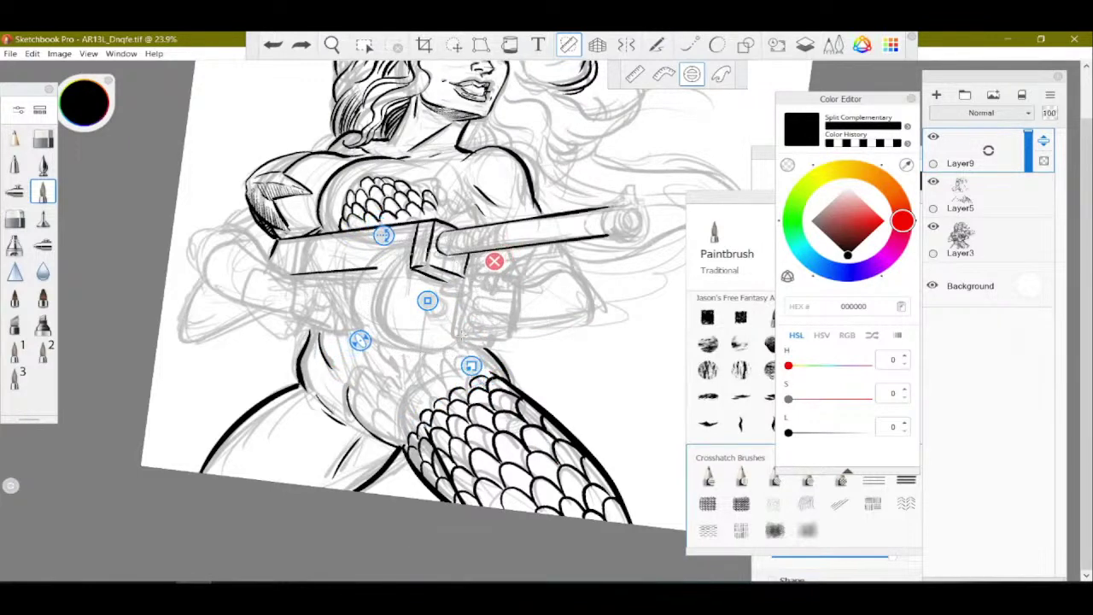
drag(431, 303, 432, 300)
drag(364, 340, 366, 337)
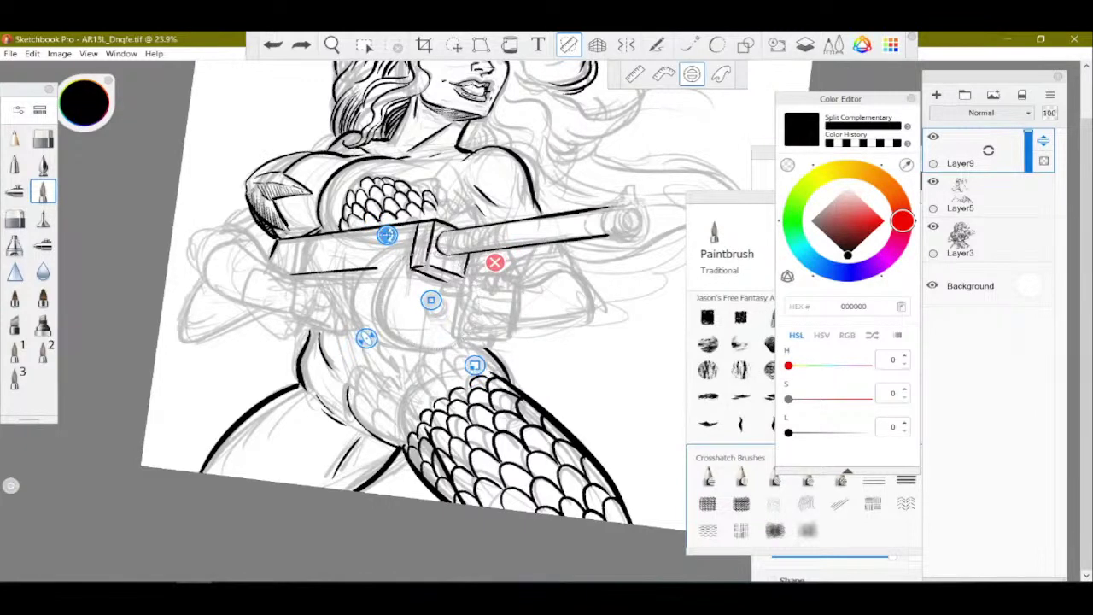
drag(386, 235, 424, 223)
Ink the drum magazine's round outline along the ellipse guide and shift it slightly left to match the sketch.
mouse_move(394, 266)
mouse_down()
mouse_move(398, 338)
mouse_move(478, 290)
mouse_move(468, 269)
mouse_up()
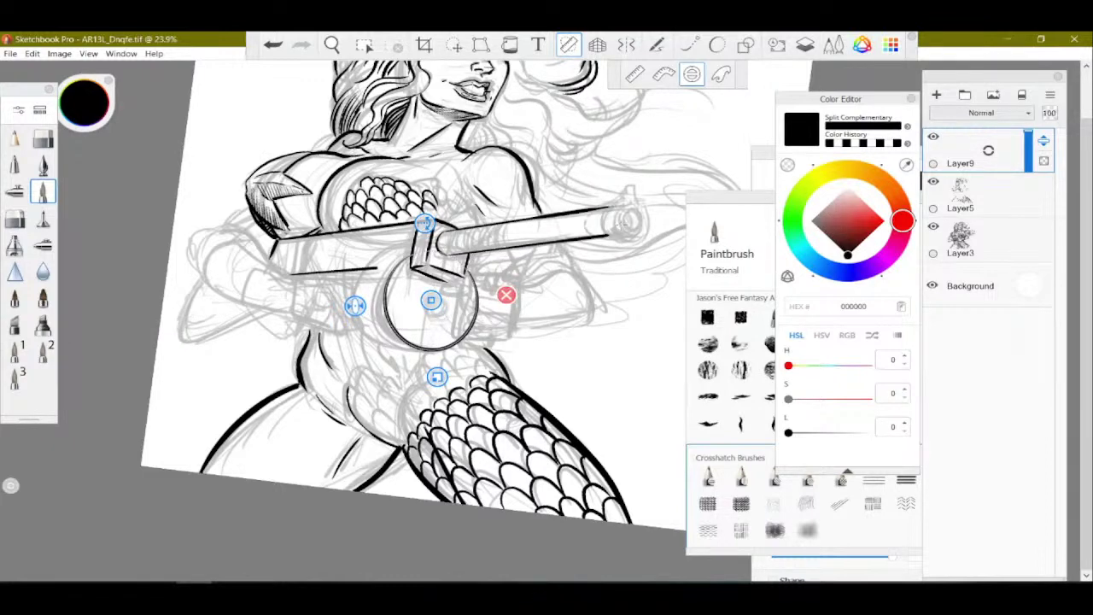
click(454, 45)
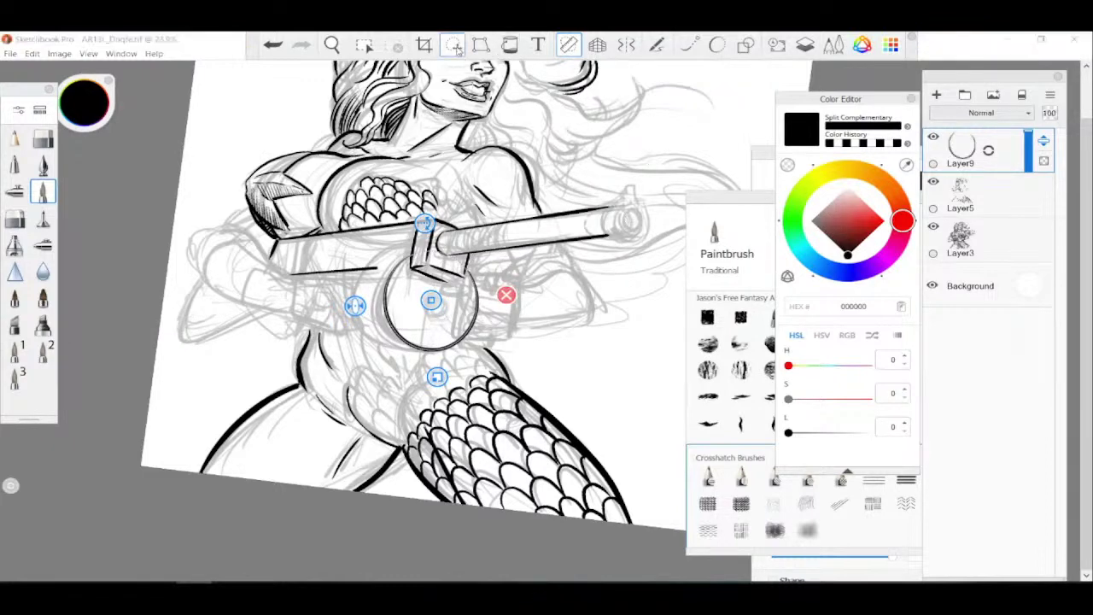
drag(512, 290, 503, 288)
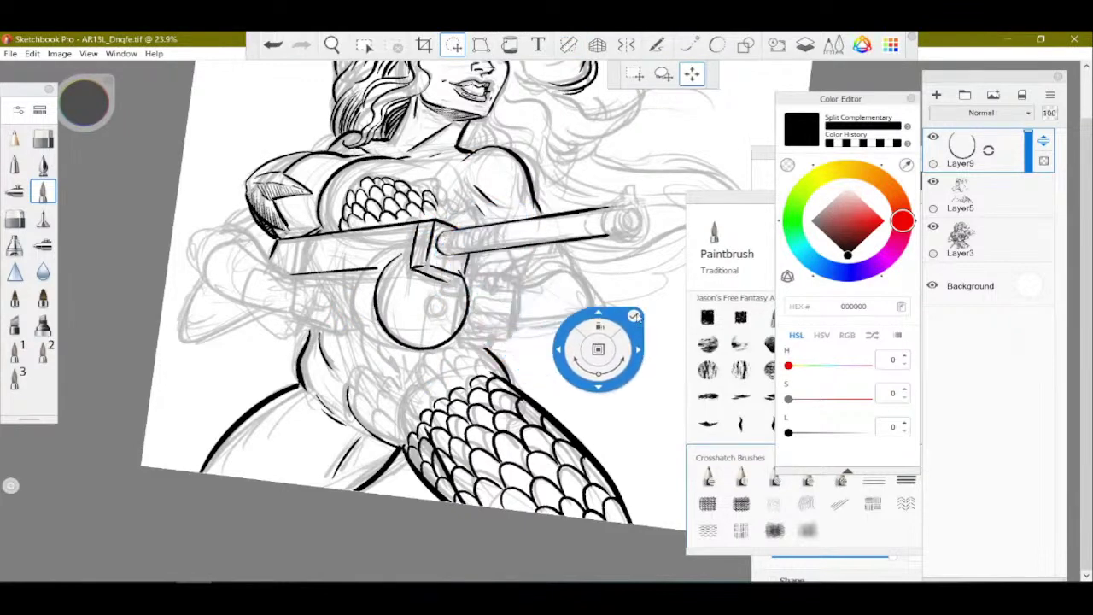
click(634, 316)
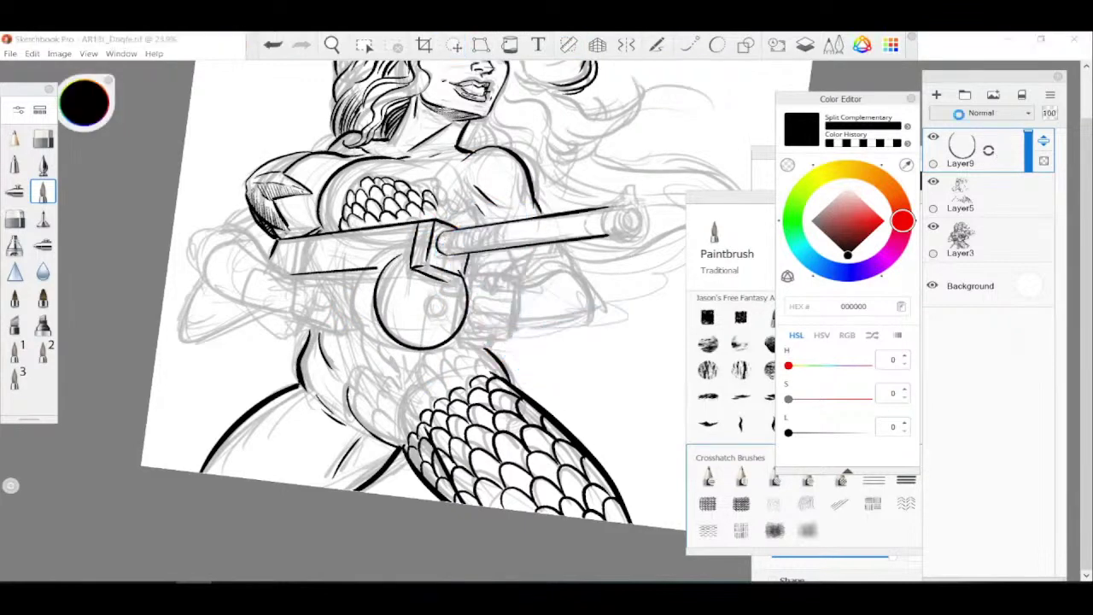
Duplicate the drum magazine's round outline, offset the copy to the left, and erase its overlap with the front face using transparent colour.
click(453, 44)
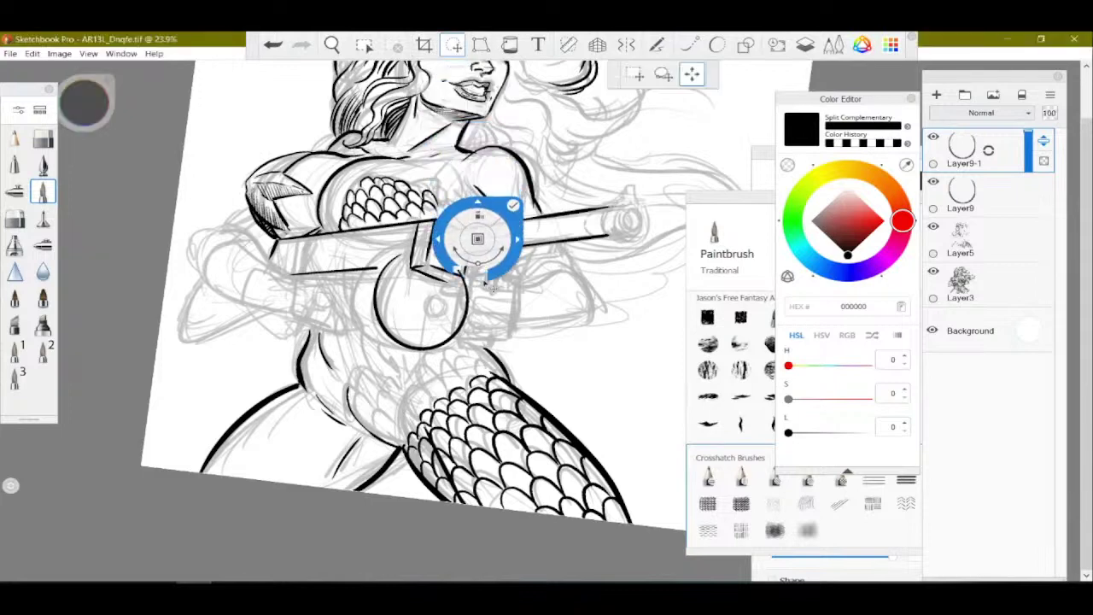
drag(485, 283, 463, 283)
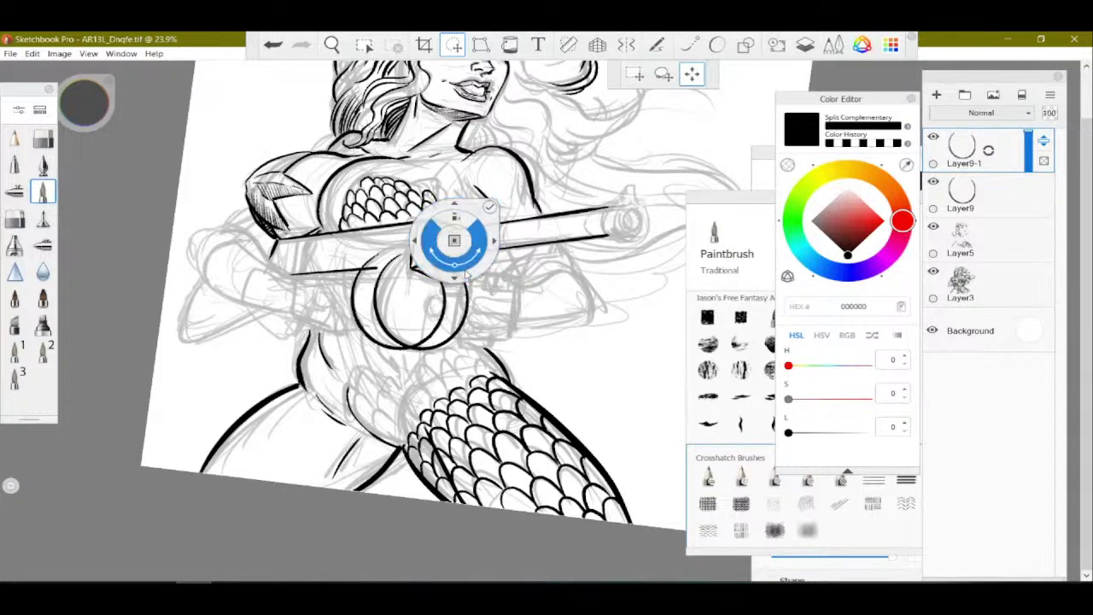
click(44, 193)
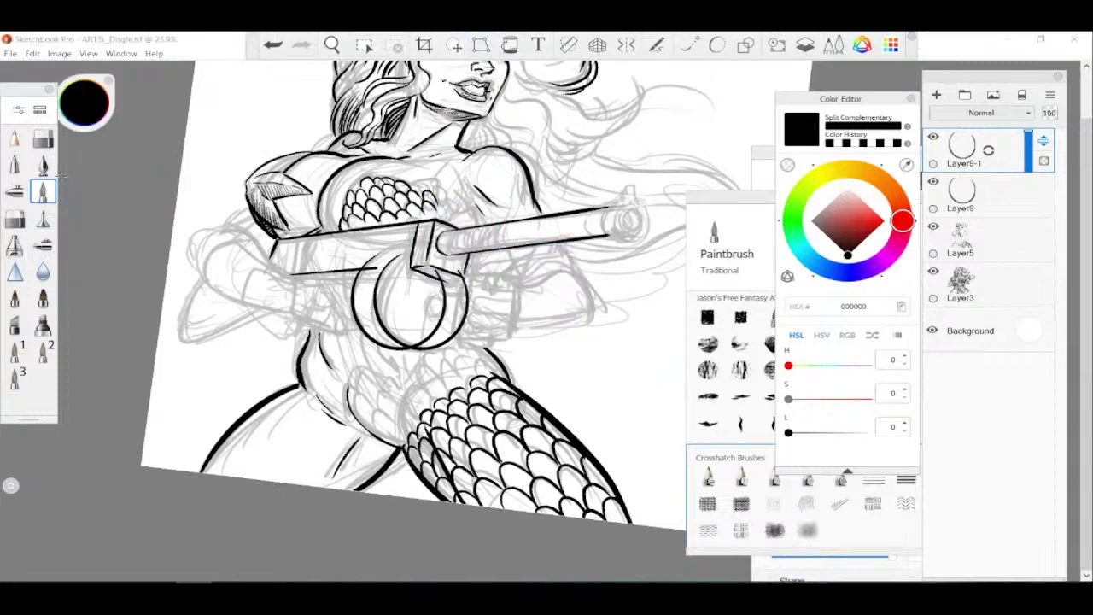
click(786, 164)
click(459, 270)
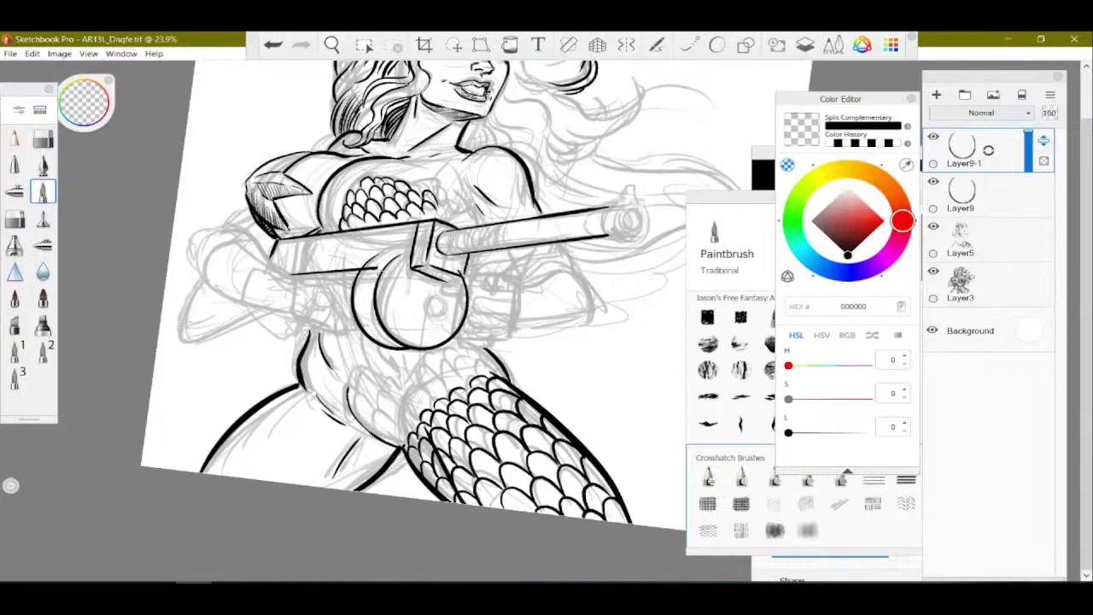
Merge the duplicated drum outline layer down into Layer9.
click(995, 244)
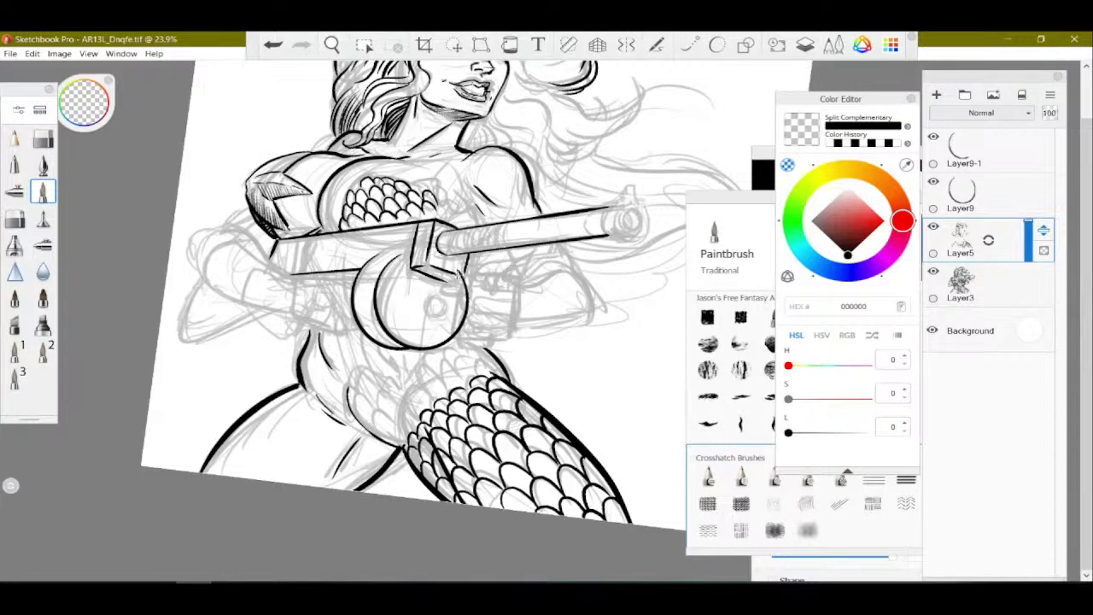
click(272, 45)
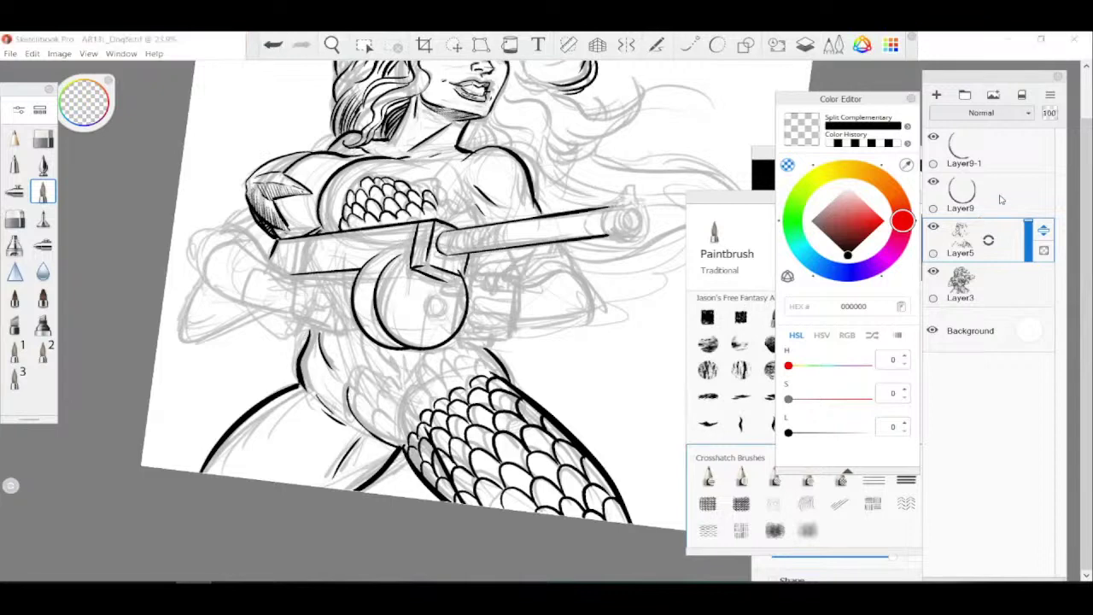
click(957, 179)
drag(993, 154, 997, 188)
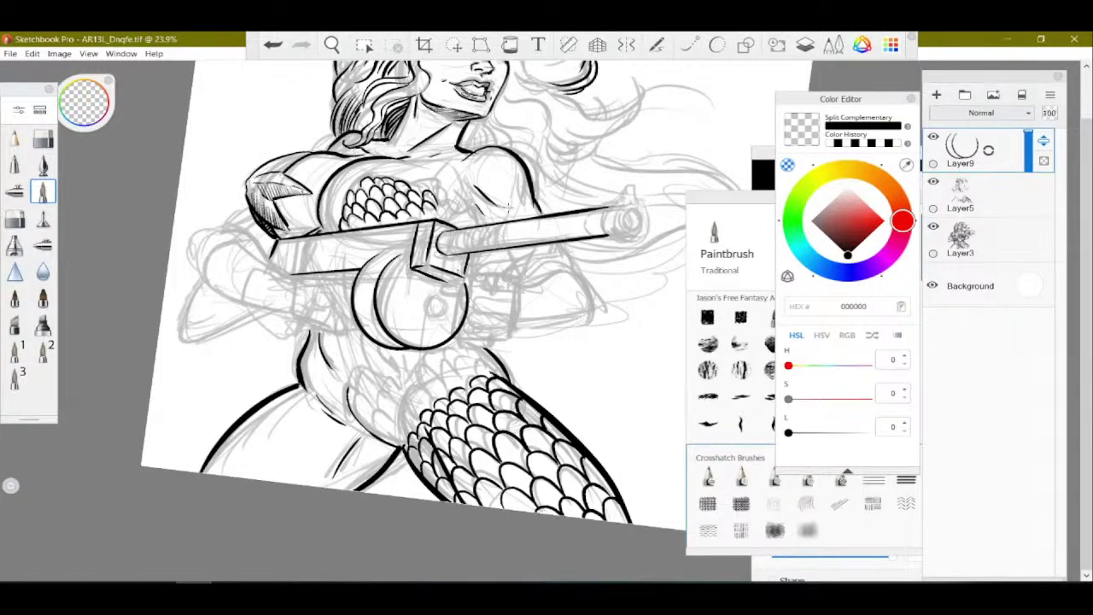
Slightly shrink and reposition the merged drum magazine outlines beneath the gun.
click(332, 45)
mouse_move(410, 300)
mouse_down()
mouse_move(449, 403)
mouse_move(404, 275)
mouse_up()
click(43, 165)
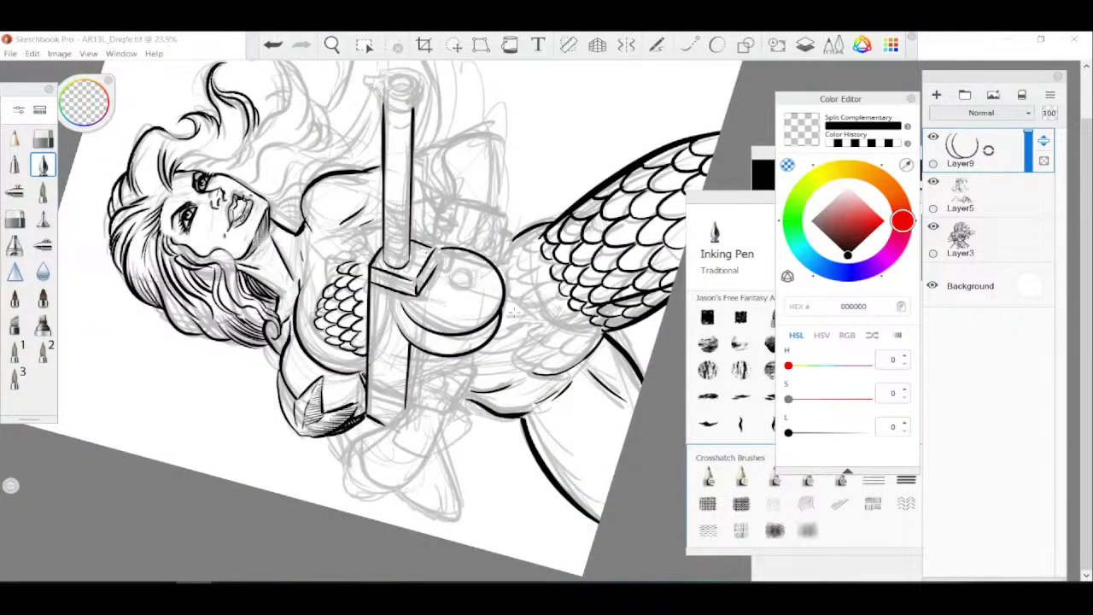
click(454, 44)
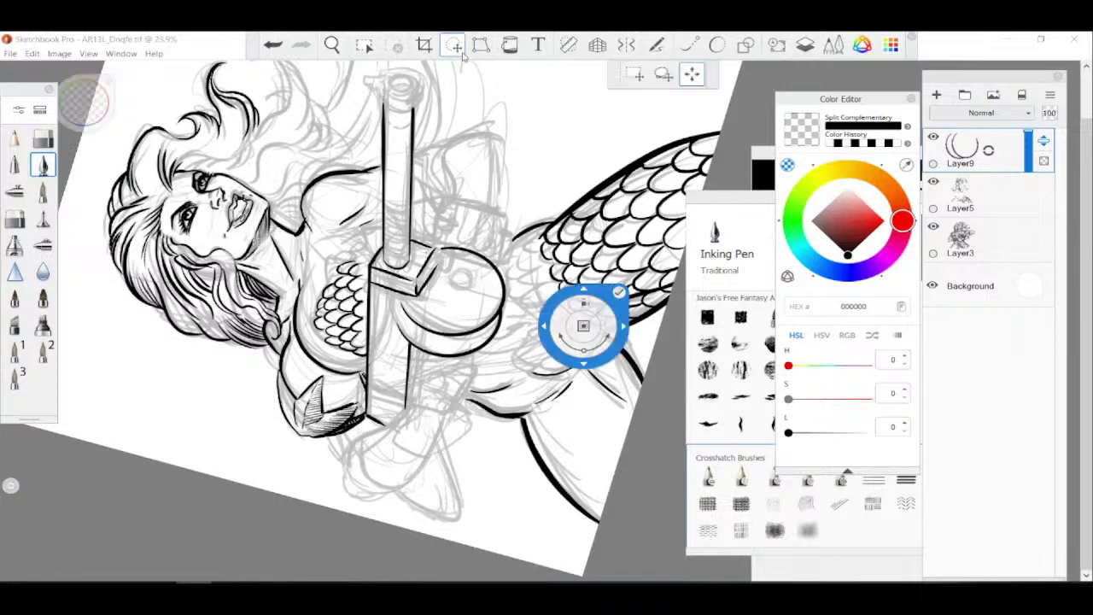
drag(580, 324, 534, 290)
drag(515, 249, 521, 254)
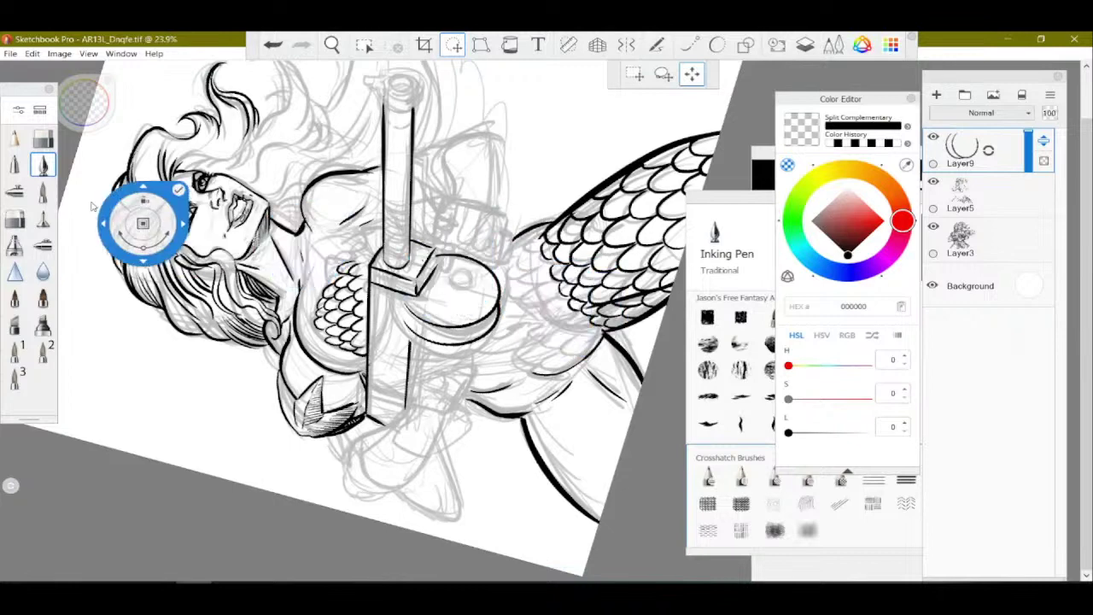
Ink the short edge joining the drum magazine's front and rear outlines and clean it up with transparent colour.
click(44, 191)
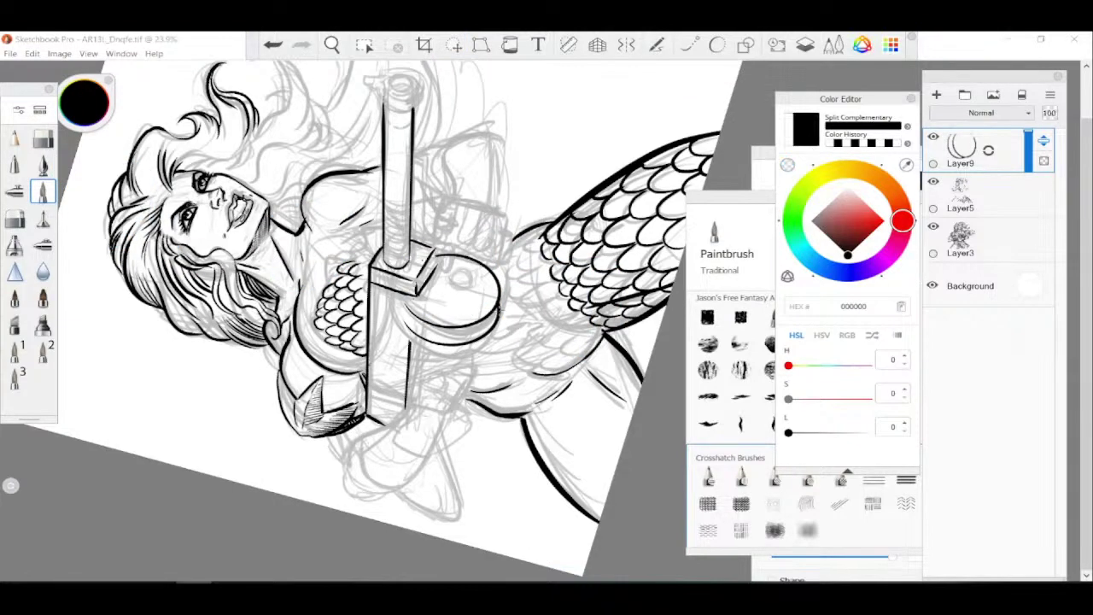
drag(499, 292, 497, 319)
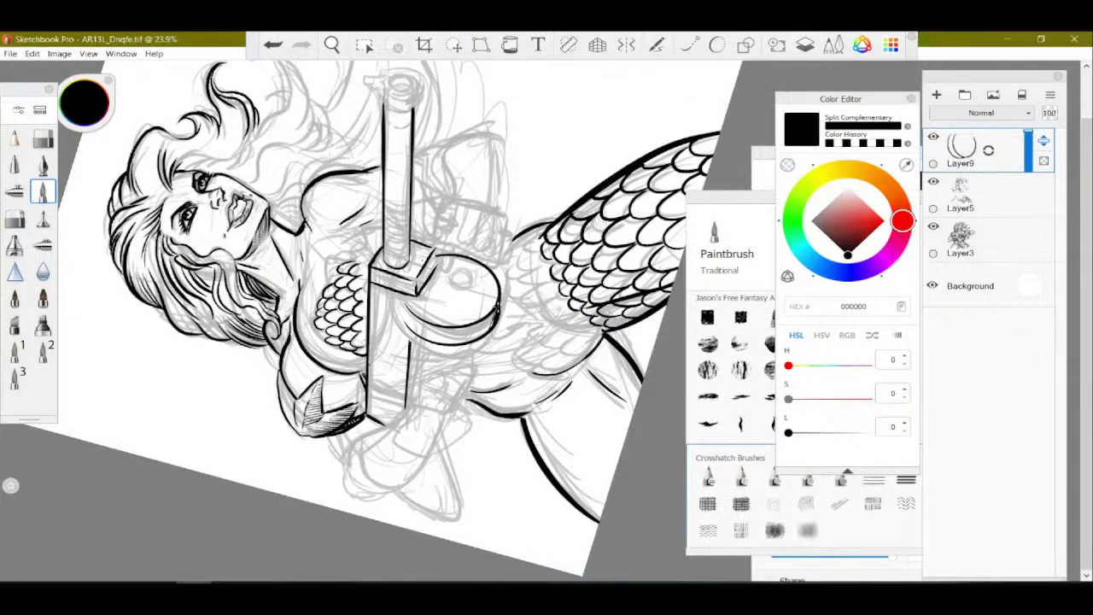
click(787, 166)
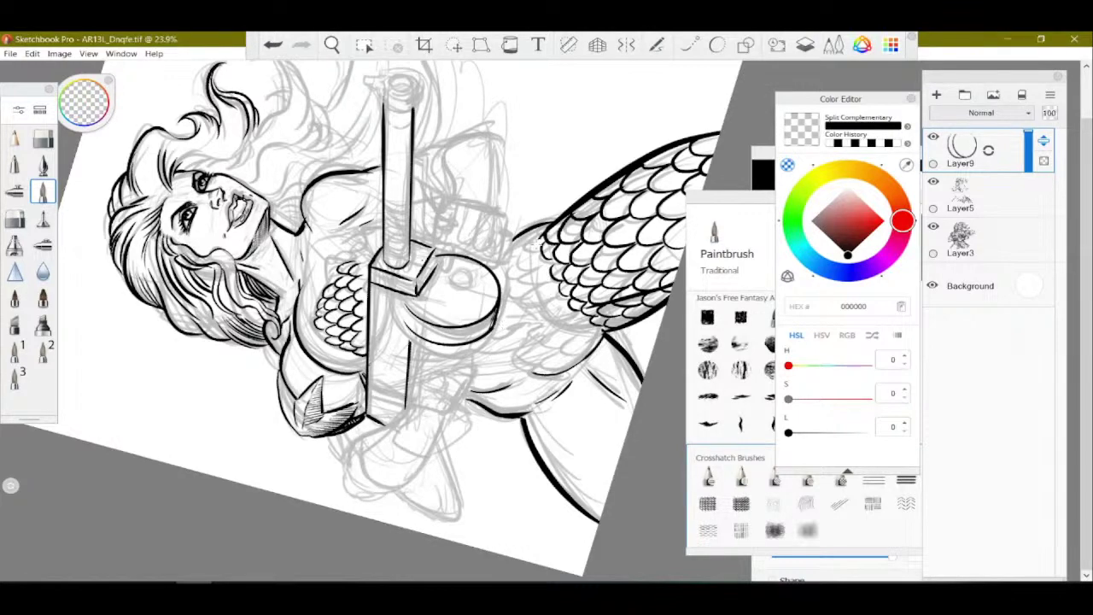
click(333, 44)
drag(535, 417, 495, 432)
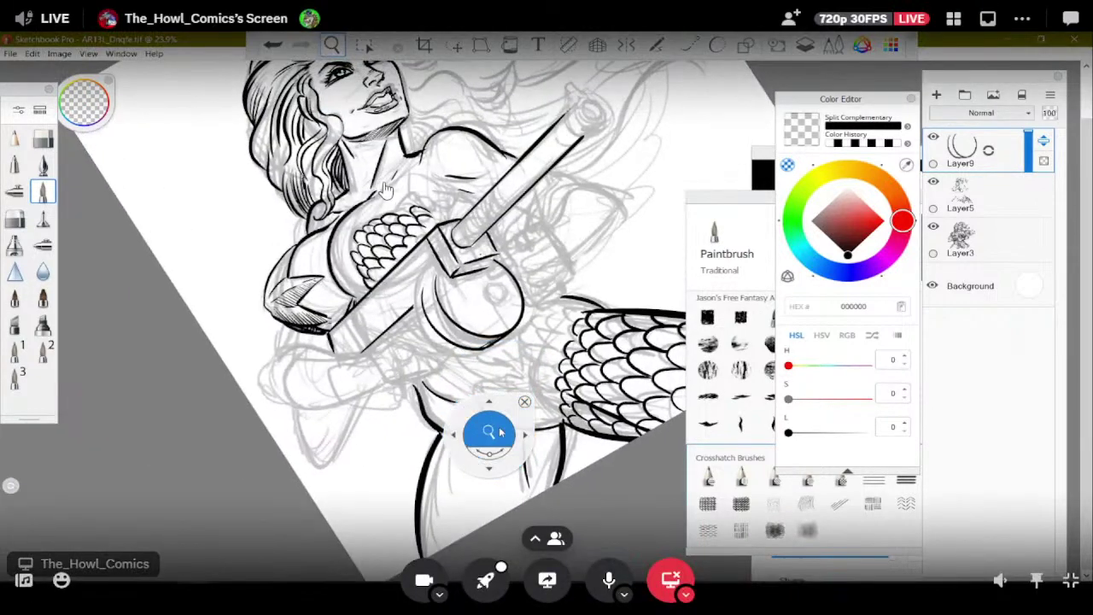
drag(490, 317, 612, 447)
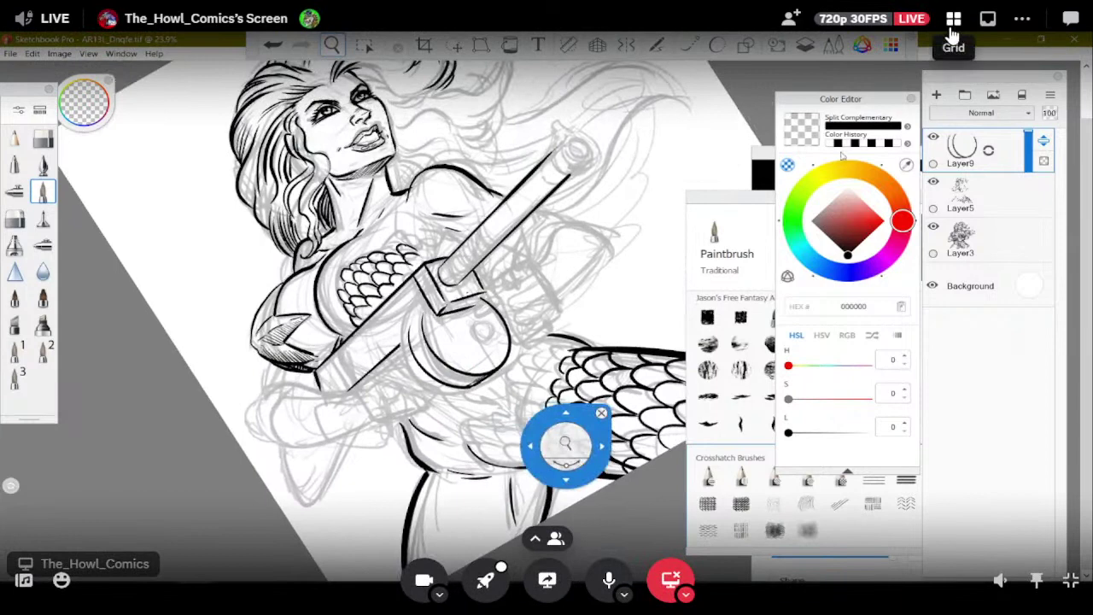
click(838, 144)
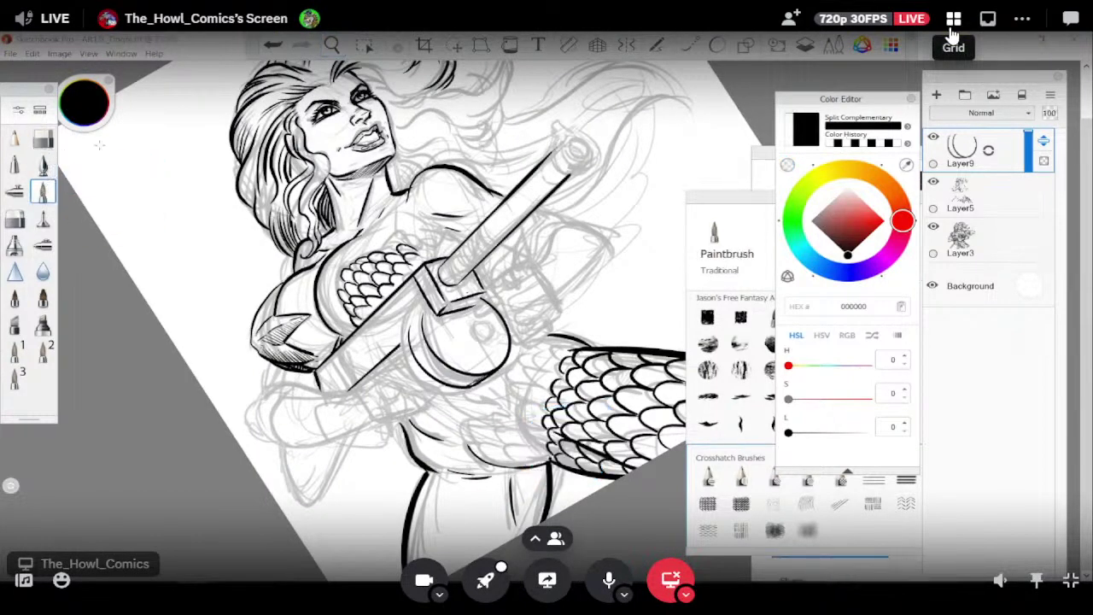
Return to the call's grid of streams and open the Photoshop stream with the sketched soldier and bound mermaid.
click(952, 21)
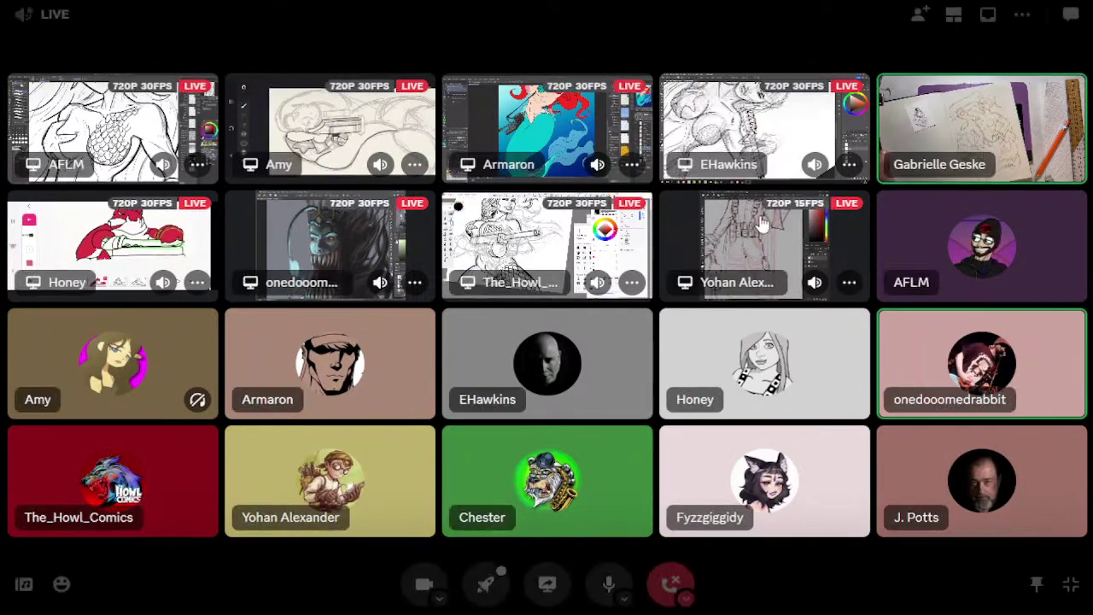
click(762, 223)
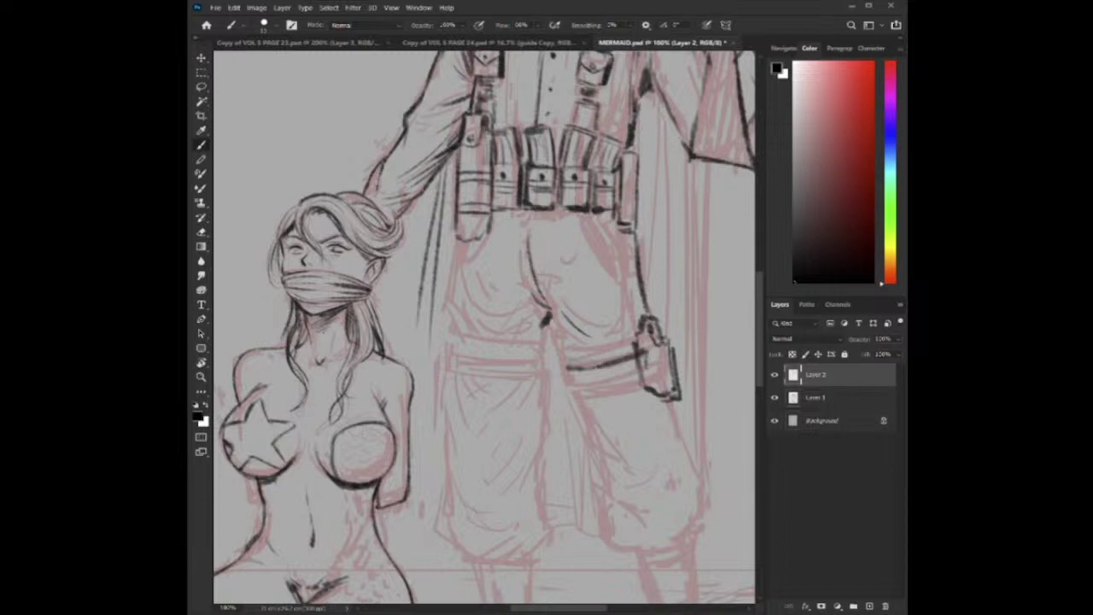
Undo the last stroke and draw the lower edge and inner end of the soldier's holster strap.
key(ctrl+z)
drag(574, 386, 641, 373)
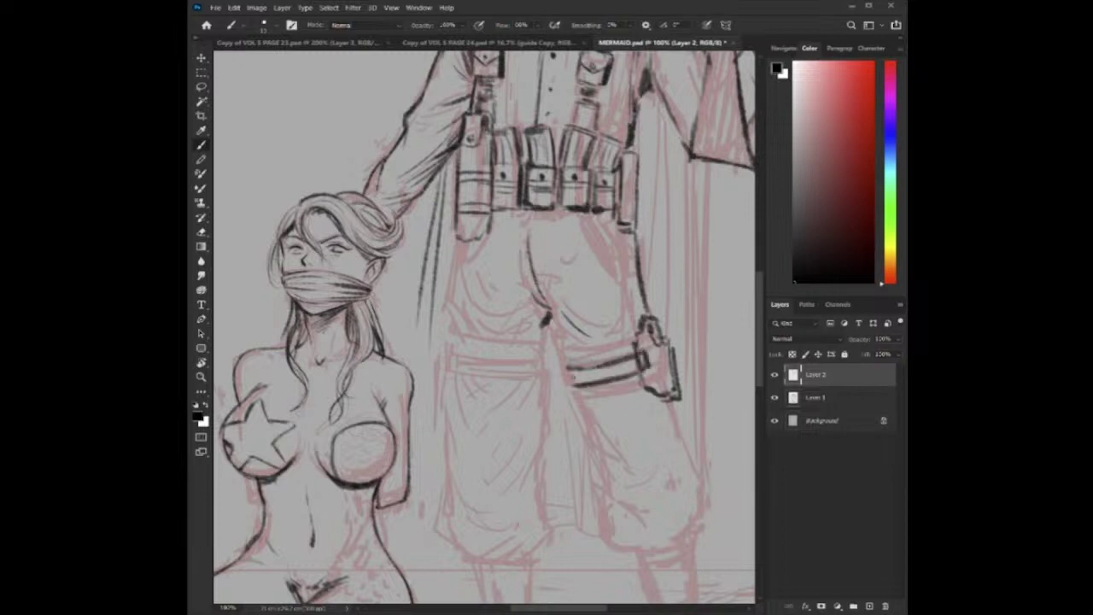
drag(570, 372, 576, 387)
drag(595, 340, 576, 395)
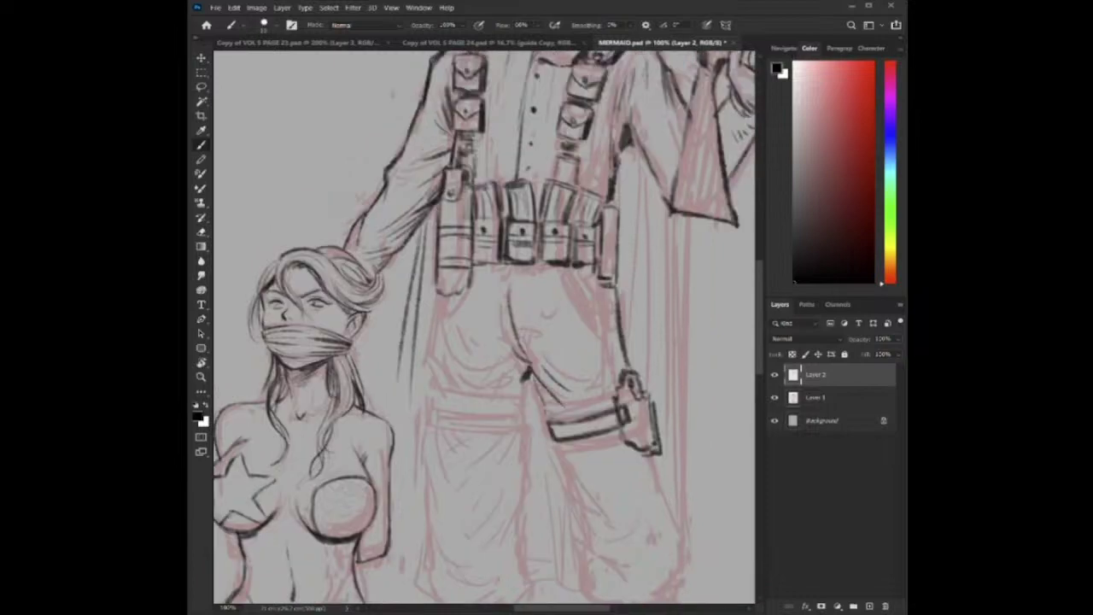
Draw fabric folds on the thigh above the holster strap and darken the lower end of the belt's outer pouch.
drag(627, 361, 606, 397)
key(bracketleft)
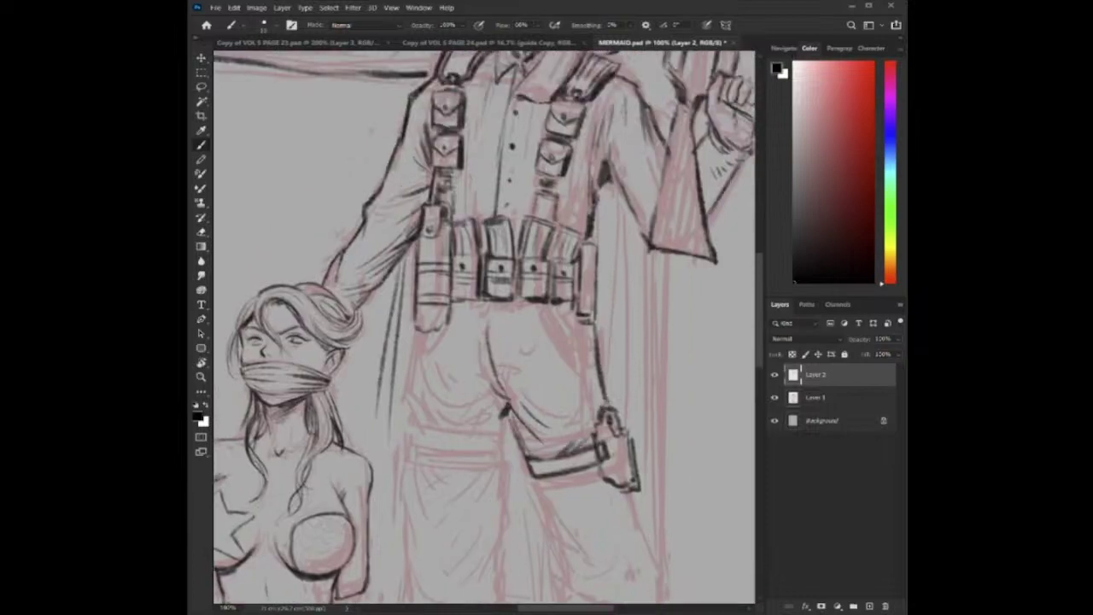
drag(592, 348, 581, 391)
drag(594, 377, 586, 414)
mouse_move(597, 406)
mouse_down()
mouse_move(590, 426)
mouse_move(636, 441)
mouse_up()
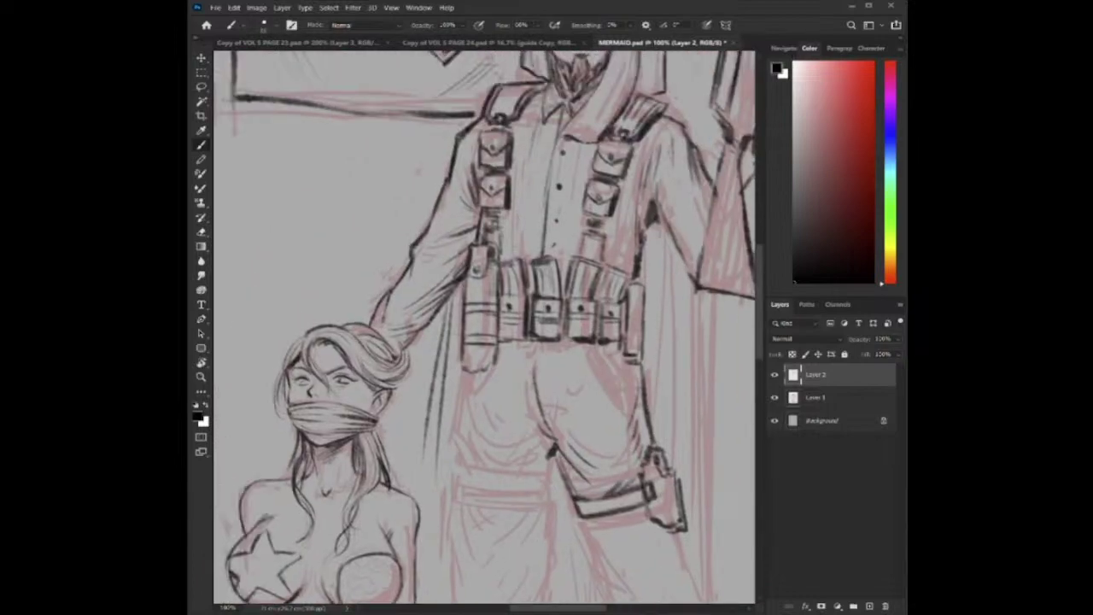
drag(614, 344, 619, 363)
key(bracketright)
mouse_move(566, 412)
mouse_down()
mouse_move(587, 323)
mouse_move(536, 355)
mouse_move(562, 402)
mouse_up()
Draw the strap around the soldier's other thigh, redoing its upper edge with a thinner line.
drag(484, 387, 553, 398)
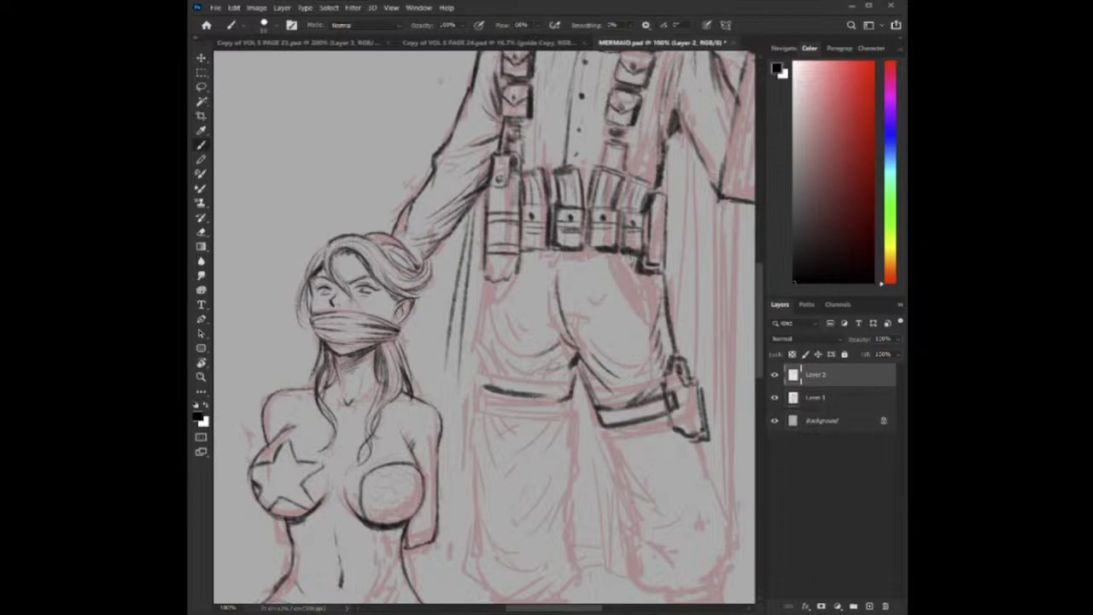
key(ctrl+z)
mouse_move(485, 397)
mouse_down()
mouse_move(568, 407)
mouse_move(543, 369)
mouse_move(549, 393)
mouse_up()
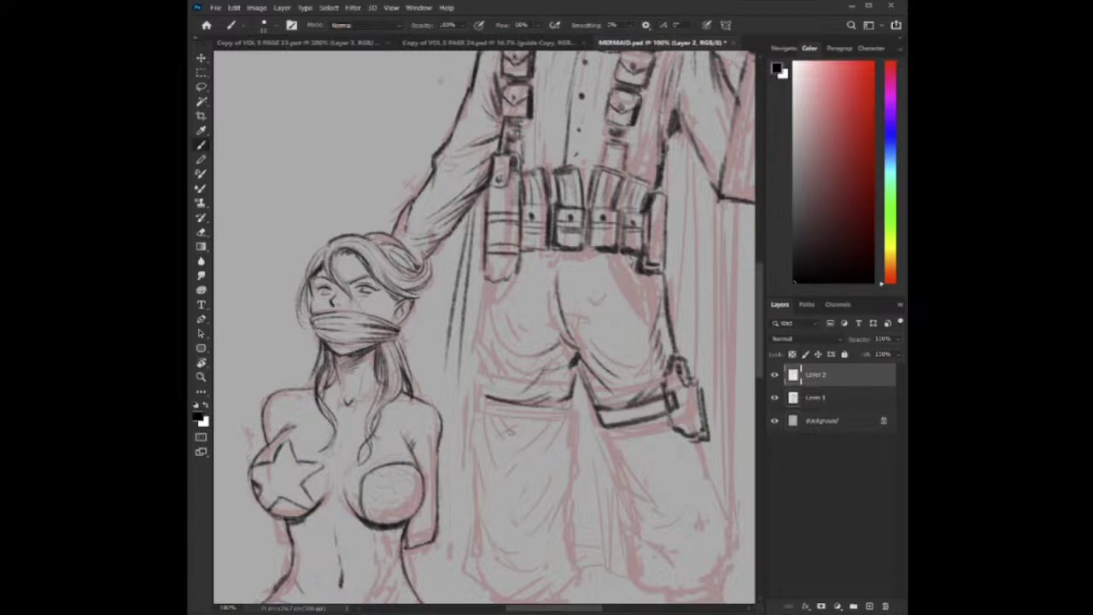
mouse_move(530, 432)
mouse_down()
mouse_move(585, 354)
mouse_move(649, 354)
mouse_up()
Draw the trouser folds and both side contours below the strap on the leg nearer the mermaid.
mouse_move(602, 343)
mouse_down()
mouse_move(643, 340)
mouse_move(576, 393)
mouse_move(601, 386)
mouse_move(579, 470)
mouse_up()
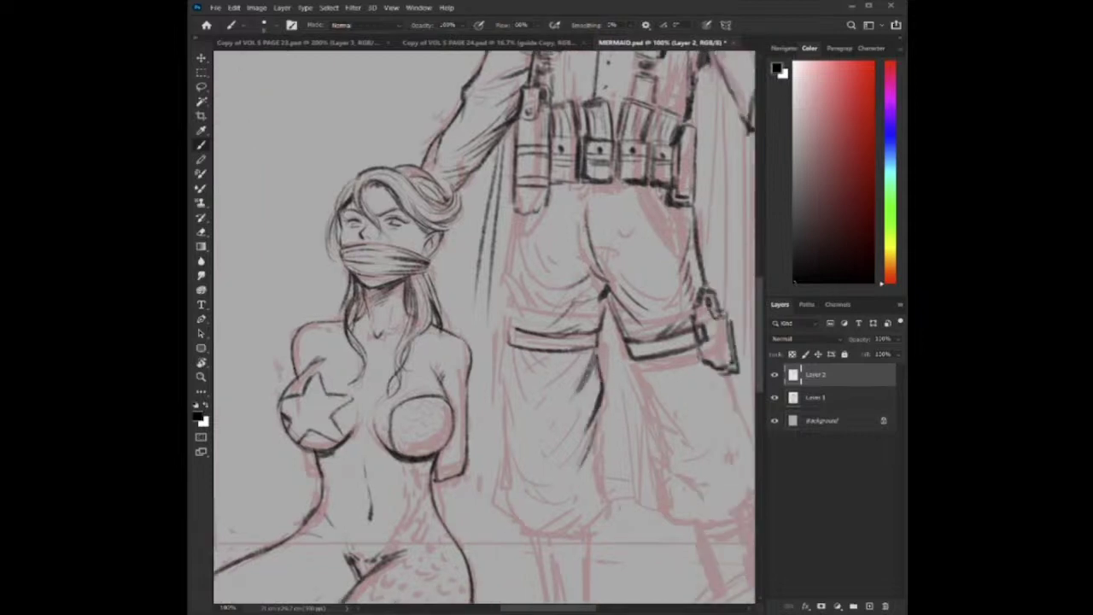
drag(570, 425, 542, 456)
drag(513, 349, 523, 393)
drag(520, 350, 562, 383)
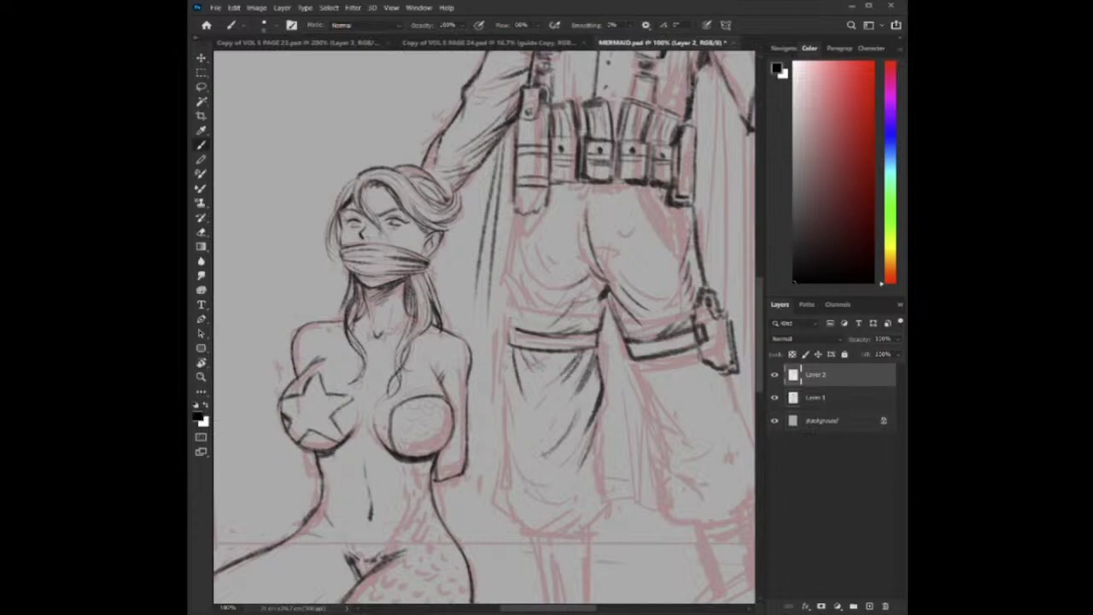
drag(506, 354, 523, 483)
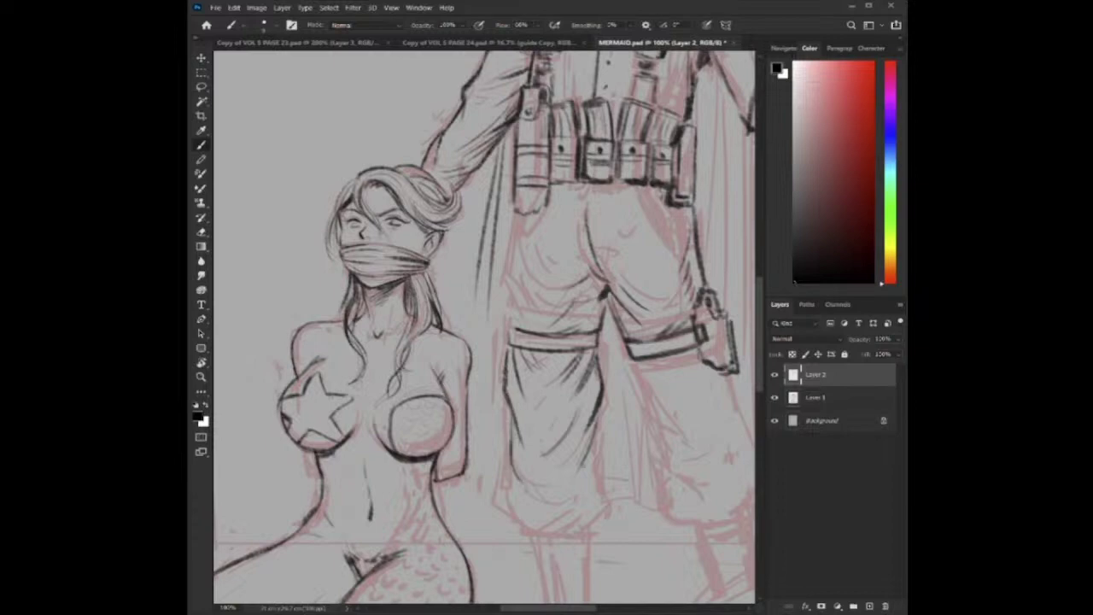
Complete the lower trouser folds and outline the baggy hem with a heavy outer corner and a crease.
scroll(523, 485, up, 5)
drag(529, 406, 583, 397)
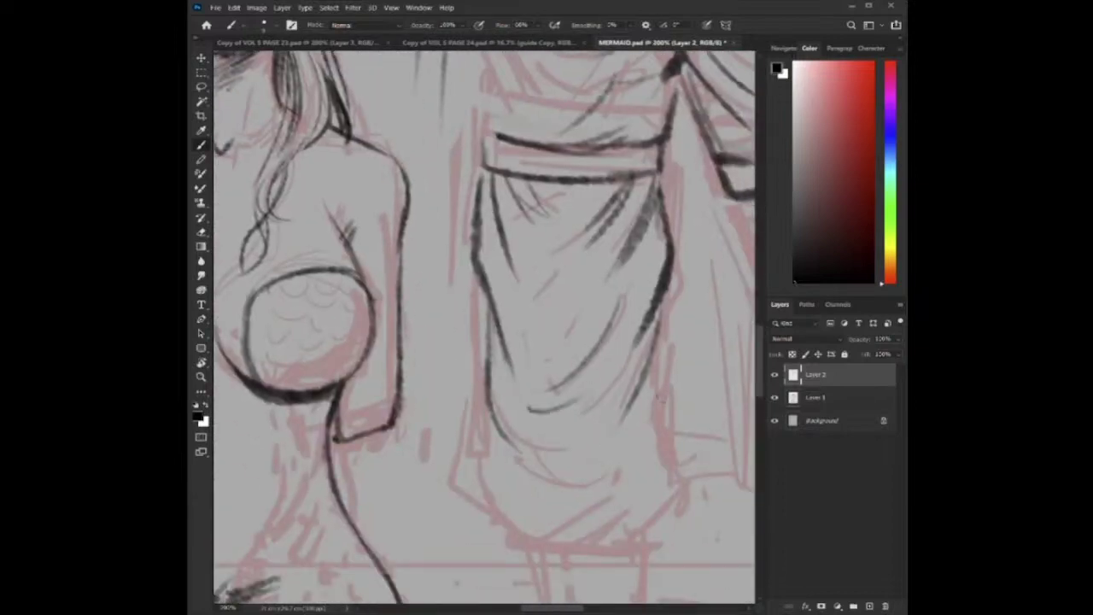
mouse_move(663, 319)
mouse_down()
mouse_move(664, 392)
mouse_move(691, 485)
mouse_move(694, 386)
mouse_move(598, 438)
mouse_up()
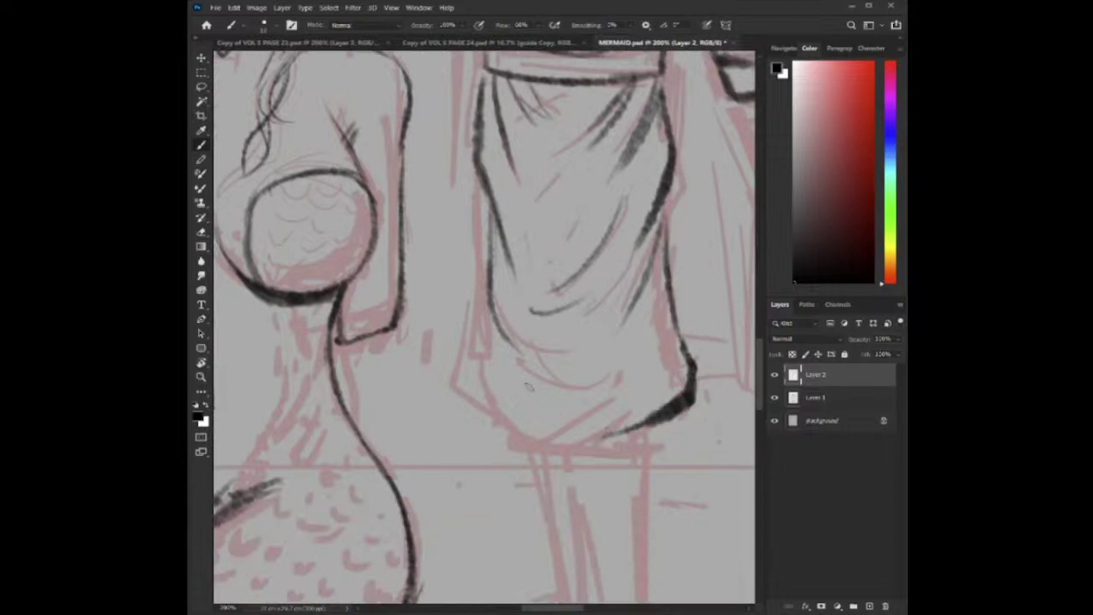
mouse_move(480, 286)
mouse_down()
mouse_move(455, 359)
mouse_move(473, 409)
mouse_move(522, 438)
mouse_move(520, 426)
mouse_move(577, 422)
mouse_up()
mouse_move(523, 428)
mouse_down()
mouse_move(576, 440)
mouse_move(641, 427)
mouse_up()
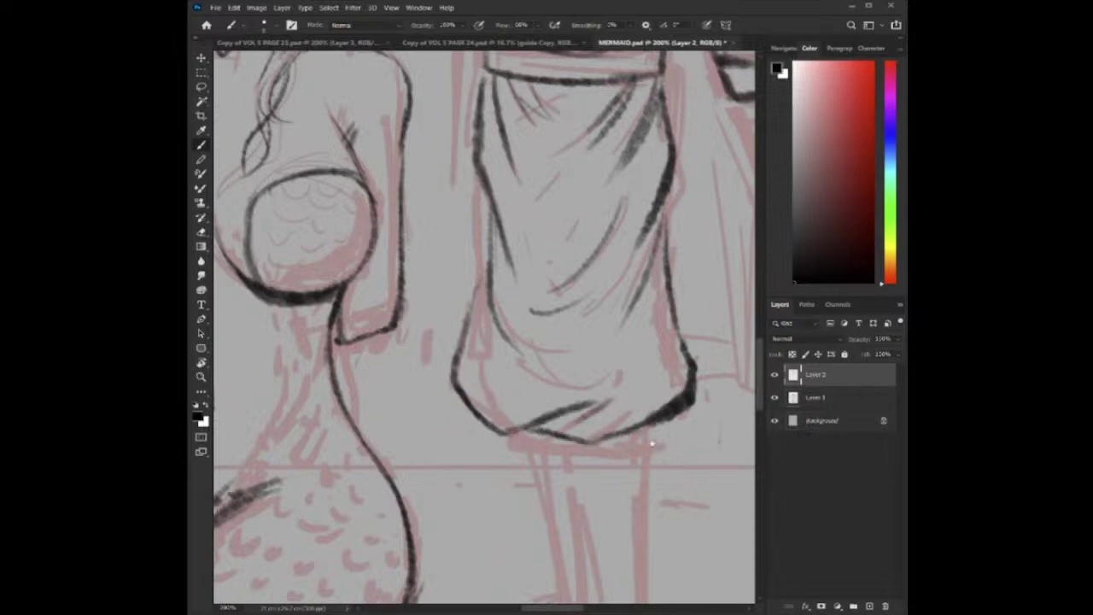
Draw the lower leg below the trouser hem, building up a thick, tapering line along its inner edge.
key(ctrl+minus)
key(ctrl+plus)
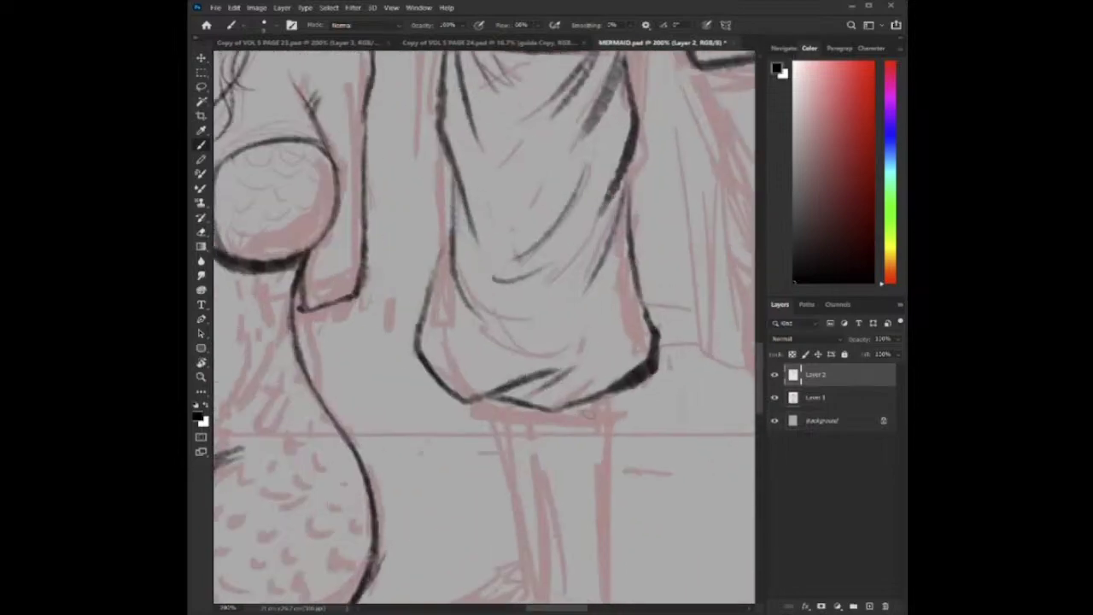
drag(596, 343, 589, 512)
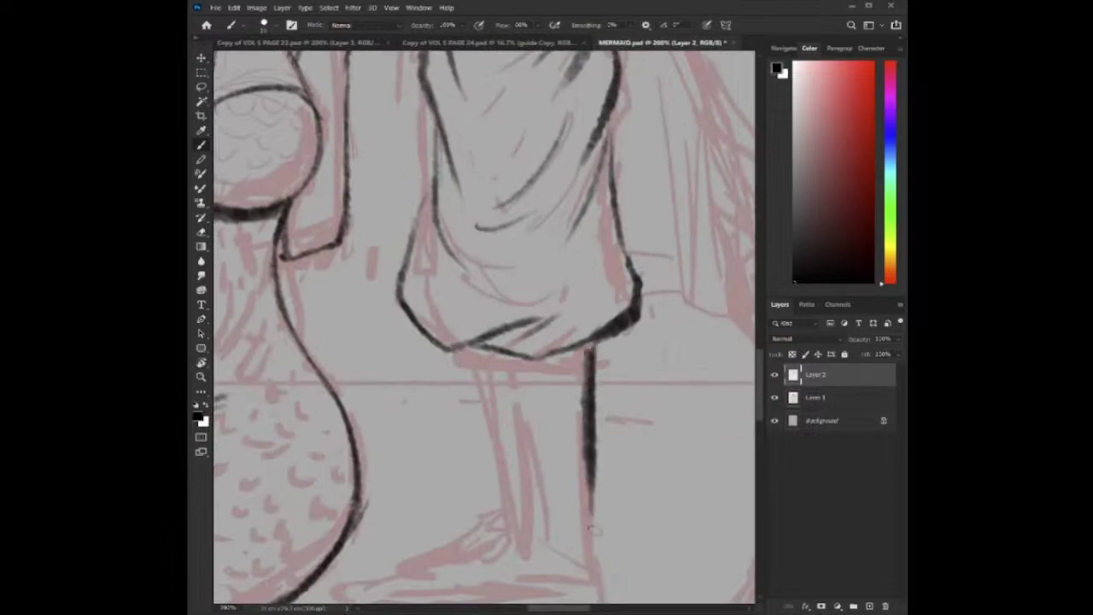
drag(588, 383, 594, 510)
mouse_move(602, 411)
mouse_down()
mouse_move(620, 375)
mouse_move(599, 517)
mouse_up()
drag(592, 340, 593, 444)
mouse_move(585, 344)
mouse_down()
mouse_move(582, 393)
mouse_move(603, 405)
mouse_up()
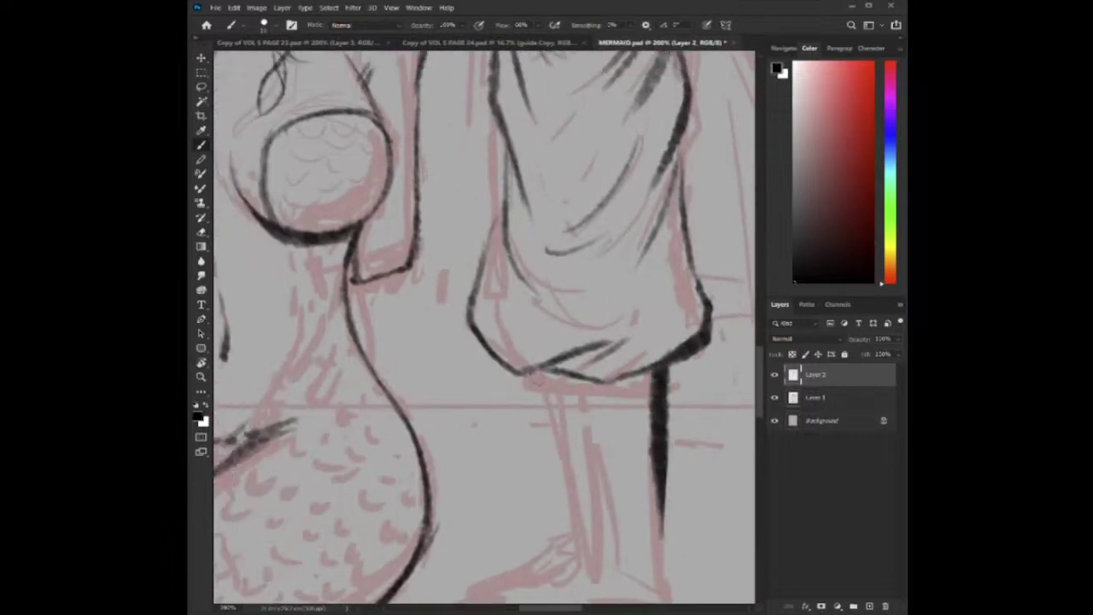
drag(531, 374, 560, 466)
drag(531, 374, 571, 522)
Mark the outer end of the soldier's thigh strap with a heavy dark dab and outline the rounded lower end of the pouch hanging from his belt.
key(ctrl+minus)
drag(555, 351, 592, 427)
scroll(590, 427, up, 3)
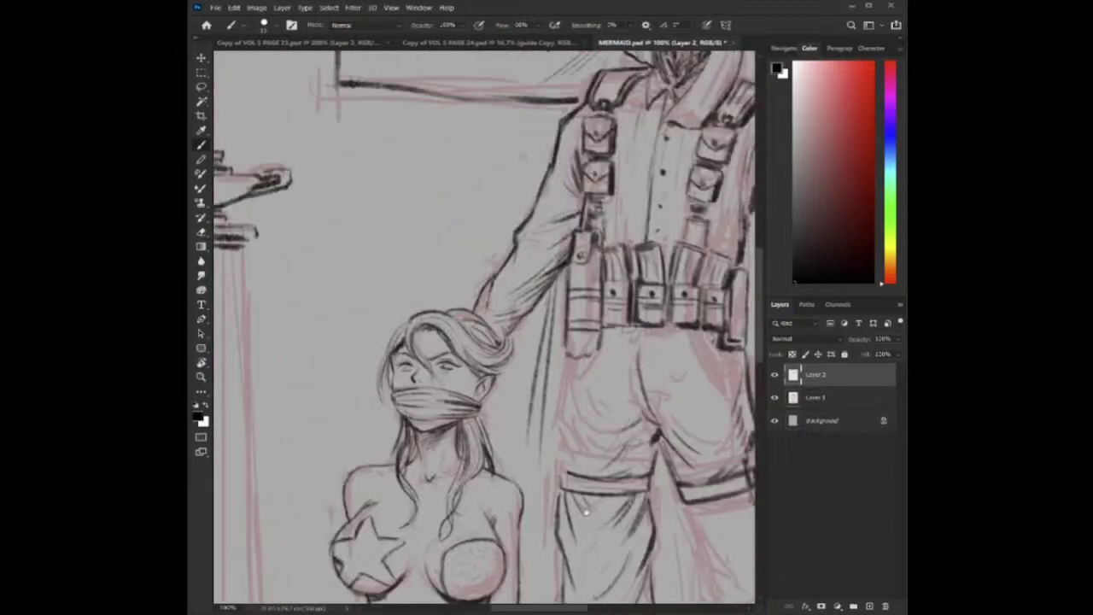
click(559, 464)
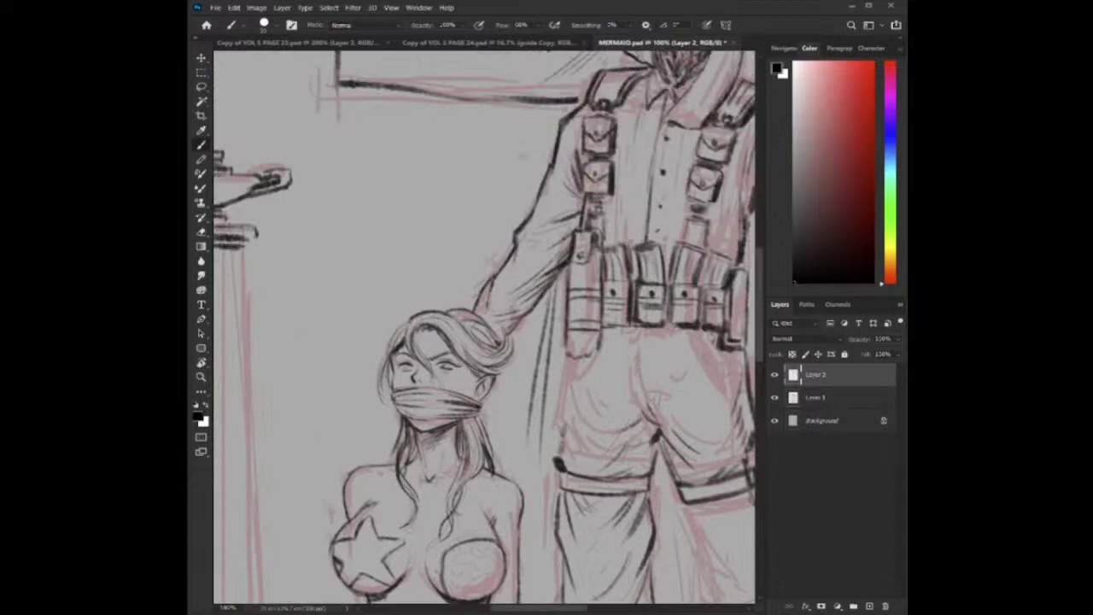
drag(689, 352, 647, 369)
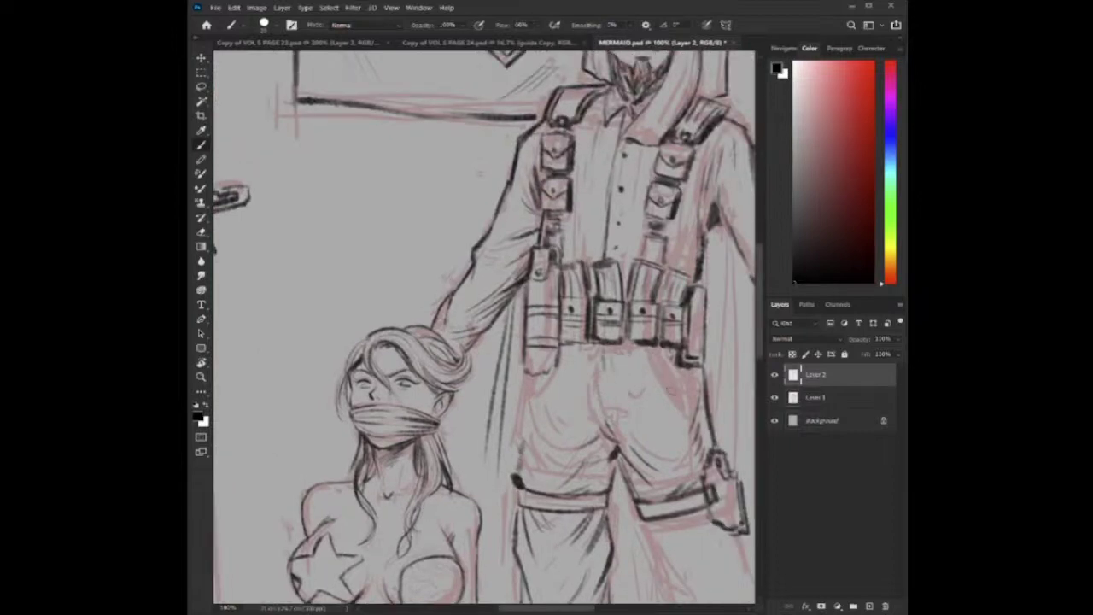
drag(617, 368, 711, 336)
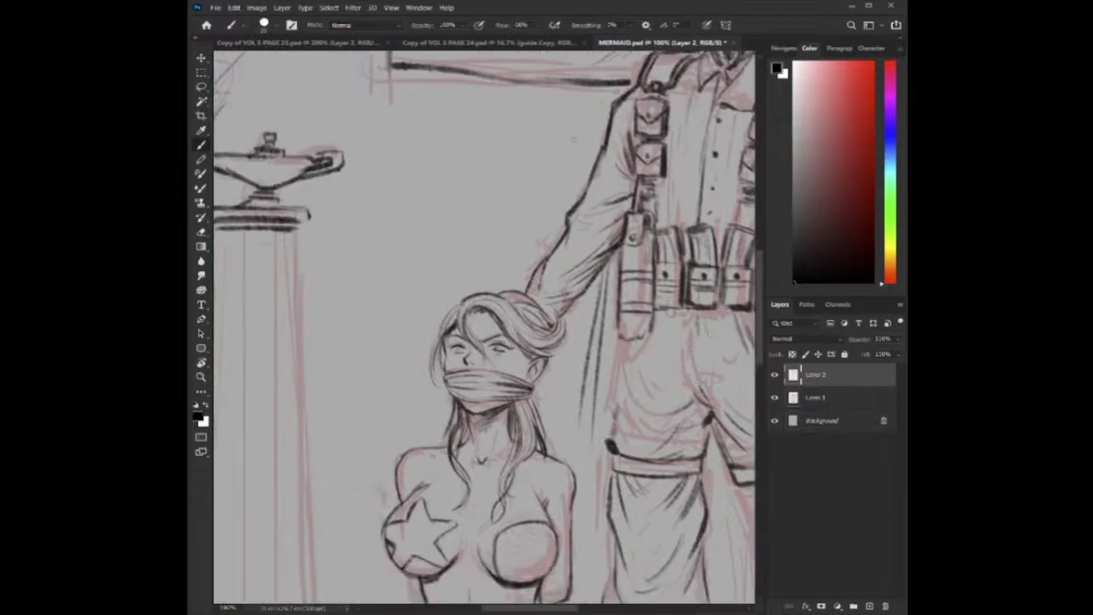
mouse_move(649, 306)
mouse_down()
mouse_move(645, 342)
mouse_move(621, 338)
mouse_up()
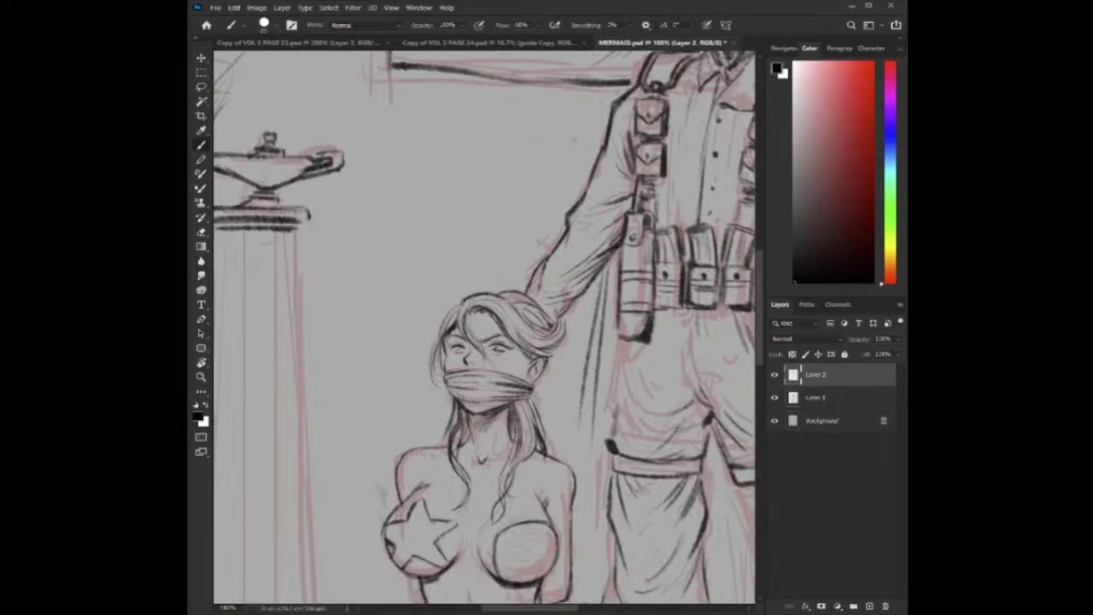
Shade the soldier's upper thigh with soft vertical strokes just beneath the hanging belt pouch.
key(bracketleft)
key(bracketleft)
drag(668, 312, 660, 373)
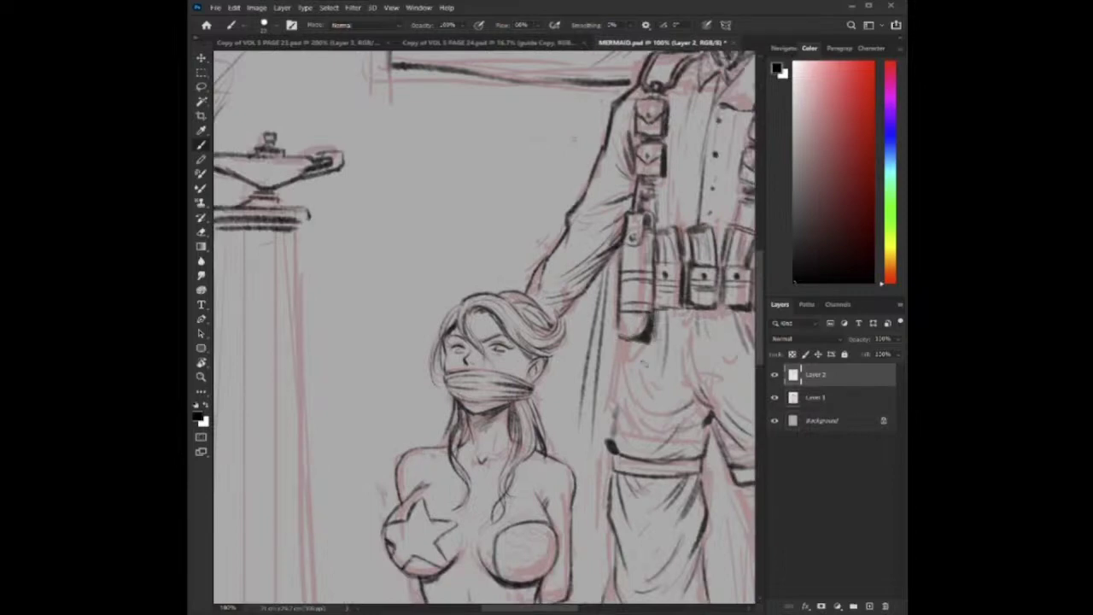
drag(635, 336, 621, 396)
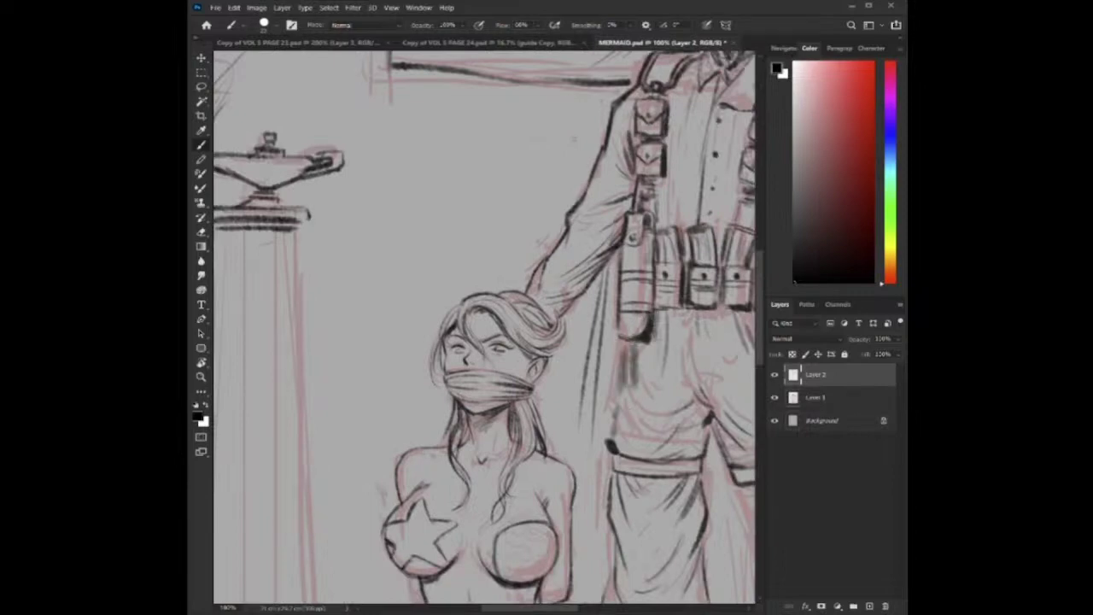
drag(574, 139, 524, 161)
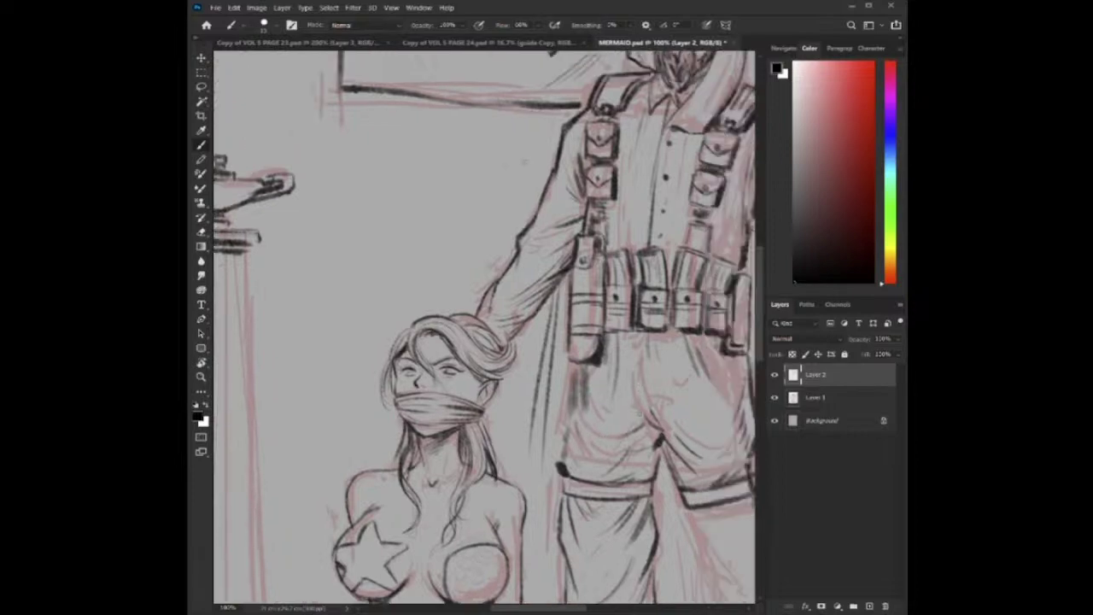
drag(685, 423, 620, 358)
mouse_move(700, 444)
mouse_down()
mouse_move(653, 397)
mouse_move(596, 370)
mouse_up()
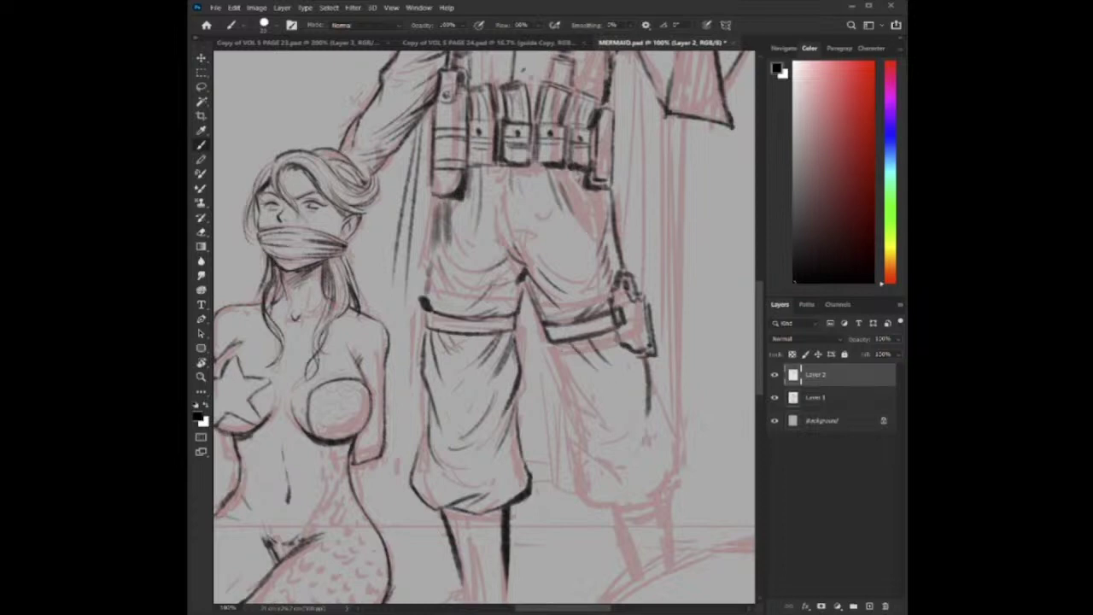
Draw the trouser leg below the holster strap on the leg farther from the mermaid, with both contours, folds and a gathered hem.
mouse_move(550, 343)
mouse_down()
mouse_move(586, 408)
mouse_move(584, 451)
mouse_move(608, 505)
mouse_move(627, 502)
mouse_up()
drag(649, 414, 634, 447)
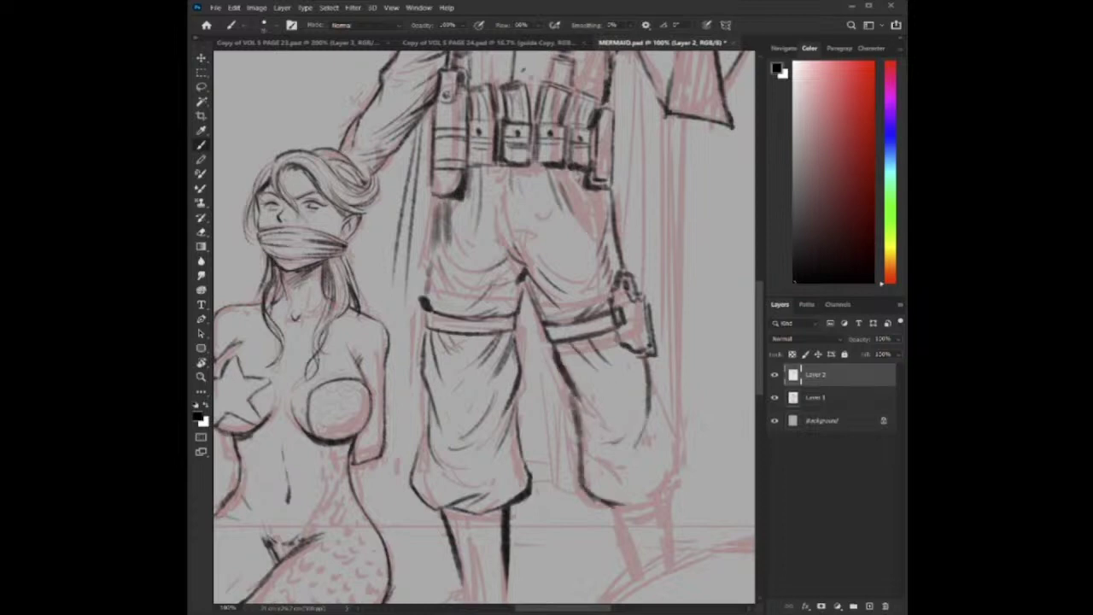
mouse_move(650, 381)
mouse_down()
mouse_move(678, 484)
mouse_move(619, 504)
mouse_move(655, 499)
mouse_up()
mouse_move(668, 469)
mouse_down()
mouse_move(651, 492)
mouse_move(600, 394)
mouse_up()
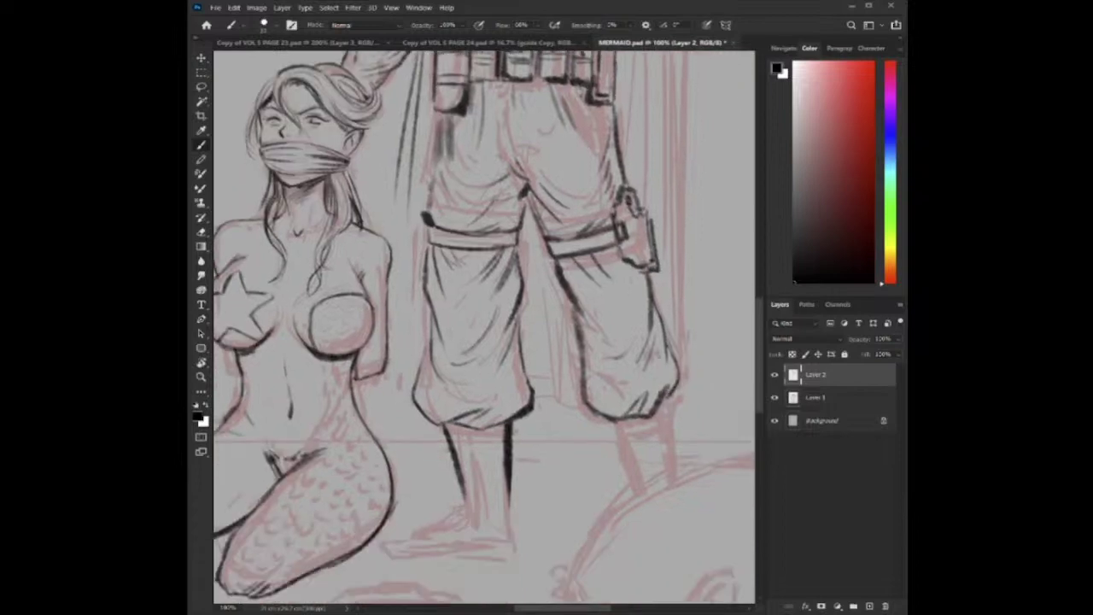
Outline the foot of the soldier's leg nearer the mermaid, with a heavy heel, a flat sole and a tapering toe.
mouse_move(676, 389)
mouse_down()
mouse_move(649, 420)
mouse_move(624, 410)
mouse_up()
drag(643, 399, 648, 487)
key(bracketright)
mouse_move(583, 424)
mouse_down()
mouse_move(606, 484)
mouse_move(596, 438)
mouse_move(625, 484)
mouse_up()
key(ctrl+z)
mouse_move(583, 435)
mouse_down()
mouse_move(654, 385)
mouse_move(753, 344)
mouse_up()
drag(670, 390, 677, 424)
mouse_move(609, 403)
mouse_down()
mouse_move(661, 376)
mouse_move(638, 392)
mouse_up()
key(bracketleft)
mouse_move(658, 383)
mouse_down()
mouse_move(608, 410)
mouse_move(730, 408)
mouse_up()
scroll(726, 402, up, 2)
scroll(726, 401, right, 1)
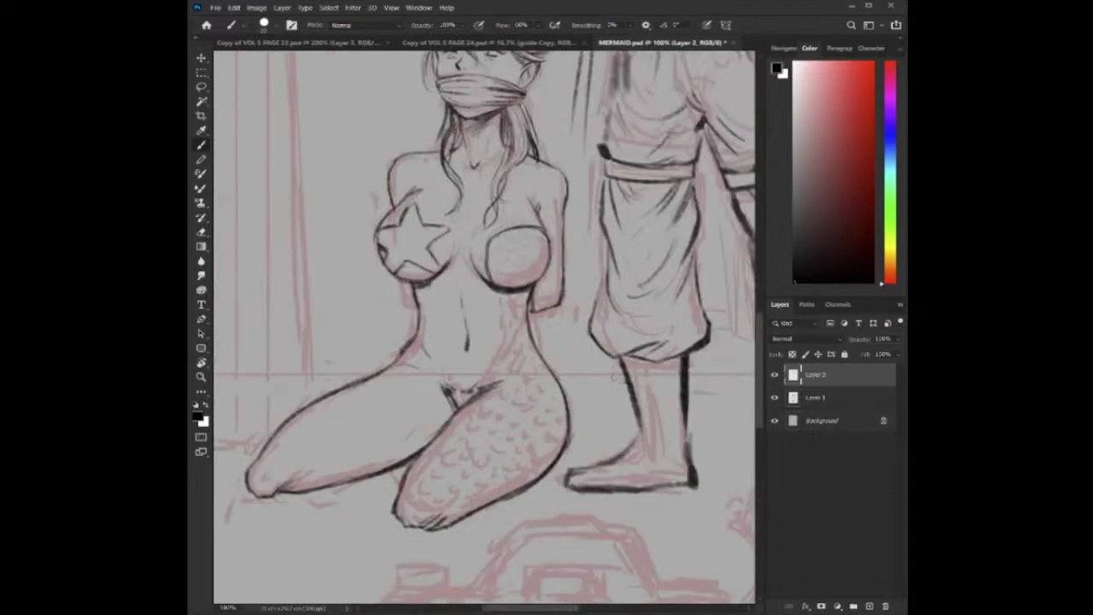
Ink the shaft, lacing and toe seam of the soldier's boot nearest the kneeling mermaid.
drag(625, 359, 637, 444)
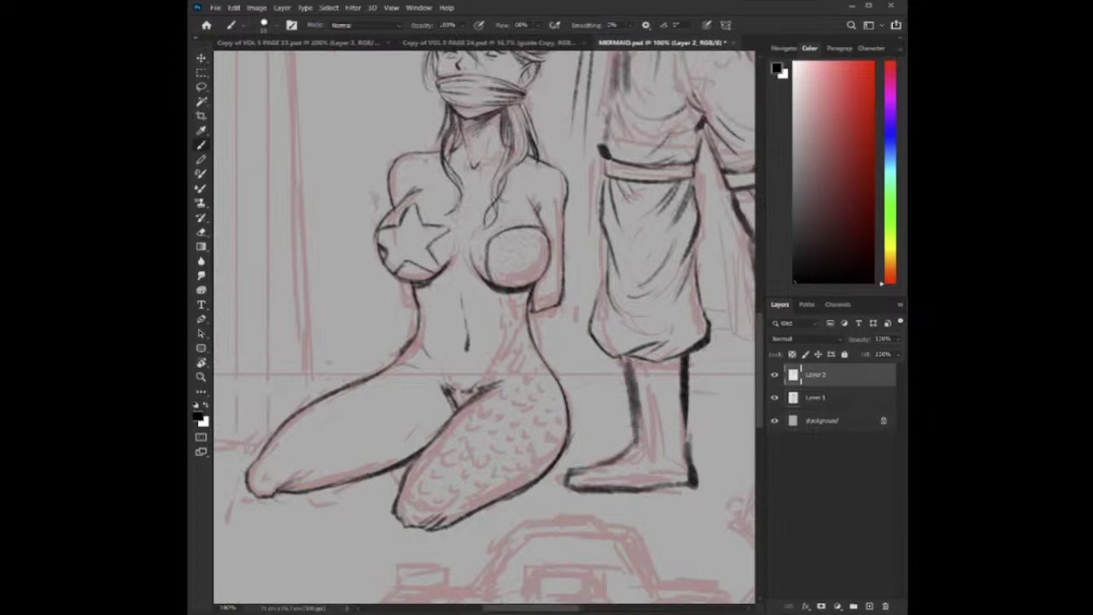
drag(639, 360, 648, 434)
drag(644, 383, 657, 367)
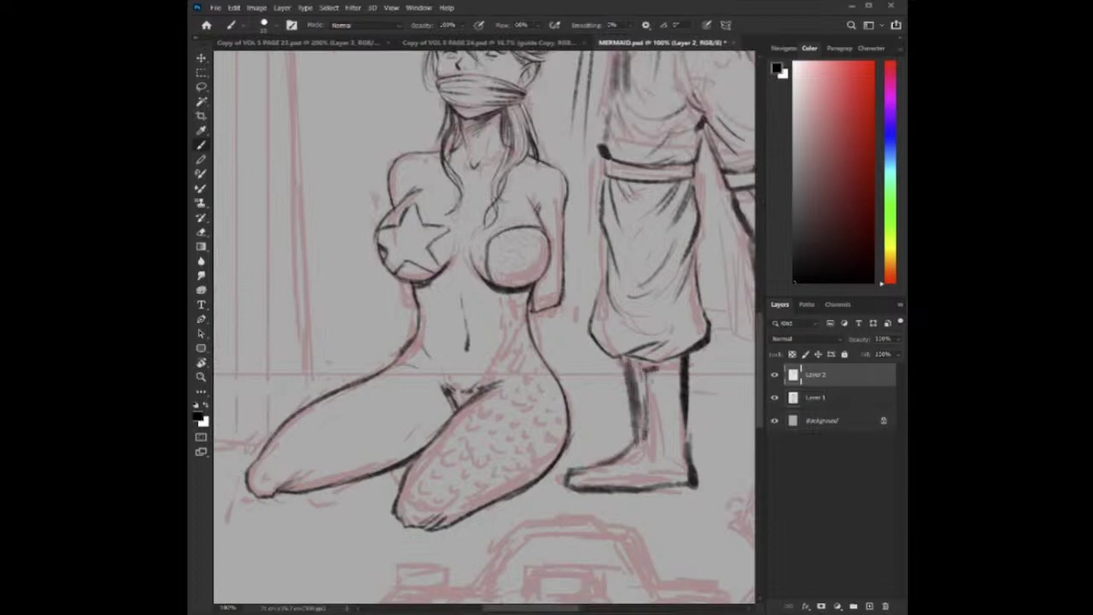
mouse_move(646, 444)
mouse_down()
mouse_move(619, 463)
mouse_move(636, 484)
mouse_up()
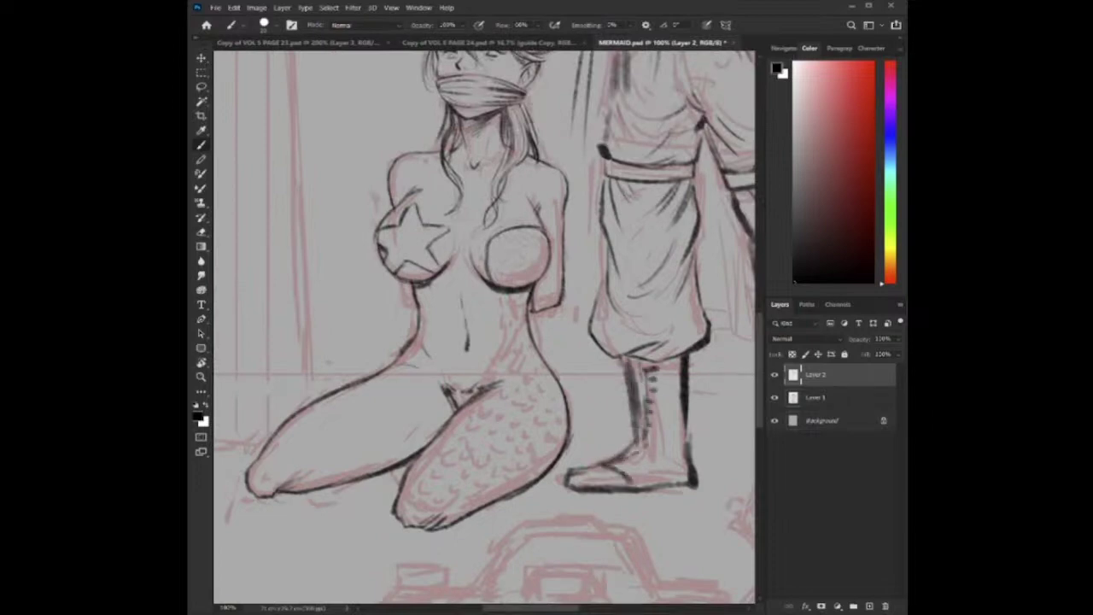
Ink the shaft and lacing of the soldier's other boot with a slightly larger brush.
drag(683, 402, 562, 398)
key(bracketright)
drag(690, 358, 707, 367)
mouse_move(700, 377)
mouse_down()
mouse_move(709, 376)
mouse_move(711, 396)
mouse_move(635, 405)
mouse_move(629, 427)
mouse_up()
Darken the armpit and underside of the soldier's rifle-arm sleeve and add fold lines with a smaller brush.
key(ctrl+minus)
scroll(674, 386, down, 3)
scroll(683, 402, up, 4)
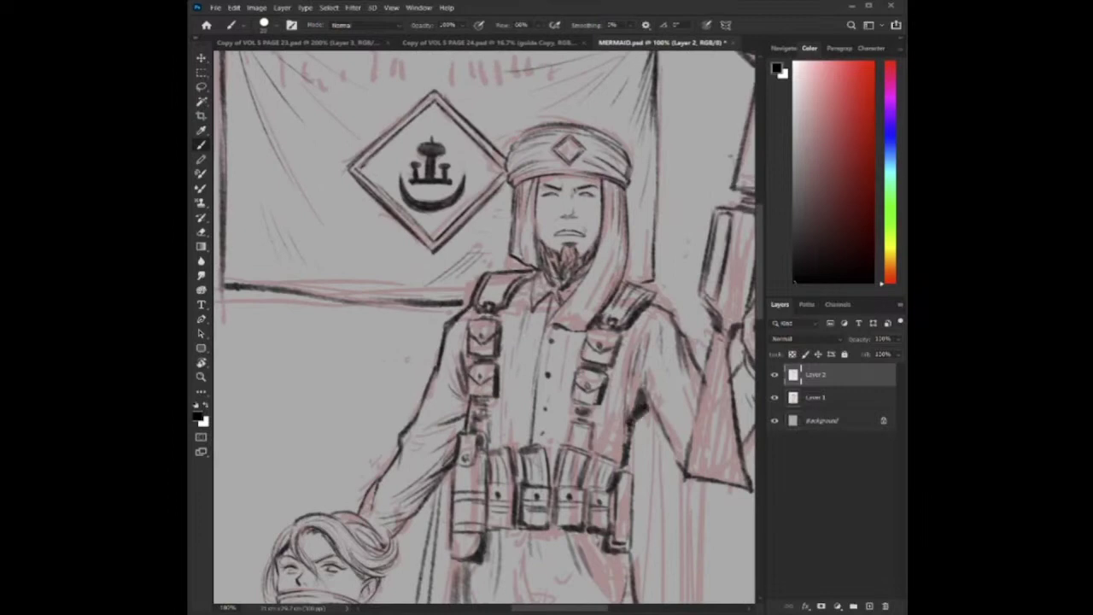
drag(645, 389, 675, 458)
drag(652, 410, 687, 474)
key(bracketleft)
drag(666, 374, 672, 422)
drag(670, 405, 689, 457)
Ink and shade the receiver of the soldier's raised rifle, varying the brush size for thick and thin strokes.
drag(730, 417, 666, 425)
mouse_move(649, 329)
mouse_down()
mouse_move(616, 500)
mouse_move(688, 506)
mouse_up()
drag(656, 427, 654, 531)
key(bracketright)
drag(637, 408, 647, 434)
drag(647, 432, 642, 500)
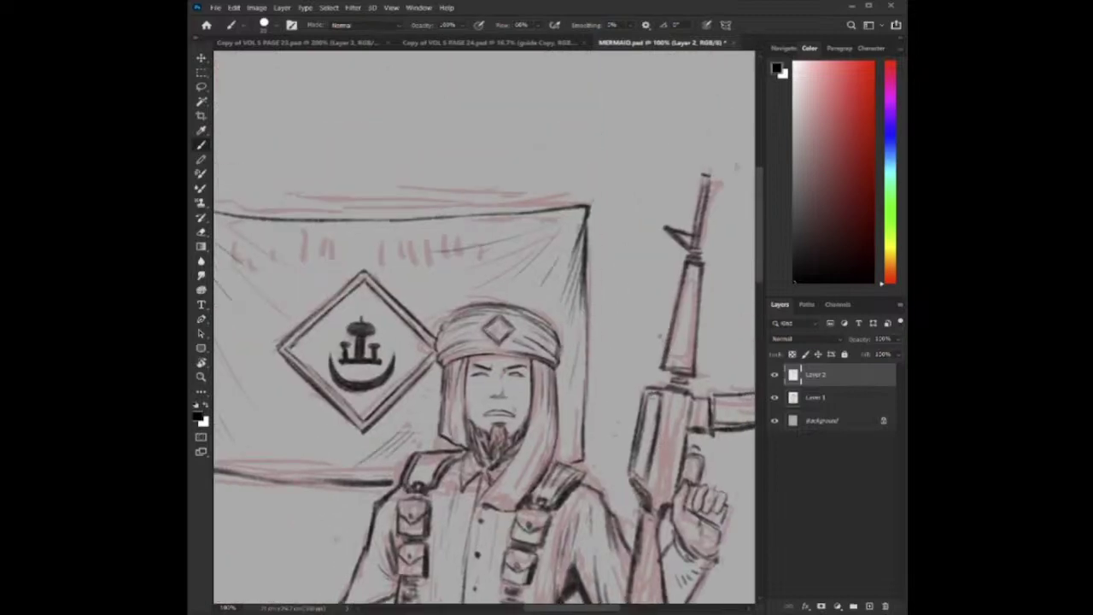
drag(663, 393, 657, 449)
key(bracketleft)
key(bracketleft)
drag(668, 403, 664, 446)
mouse_move(668, 399)
mouse_down()
mouse_move(658, 485)
mouse_move(674, 474)
mouse_up()
drag(685, 398, 664, 499)
Add the inner detail line on the rifle's magazine and shade its handguard below the barrel.
drag(675, 427, 588, 437)
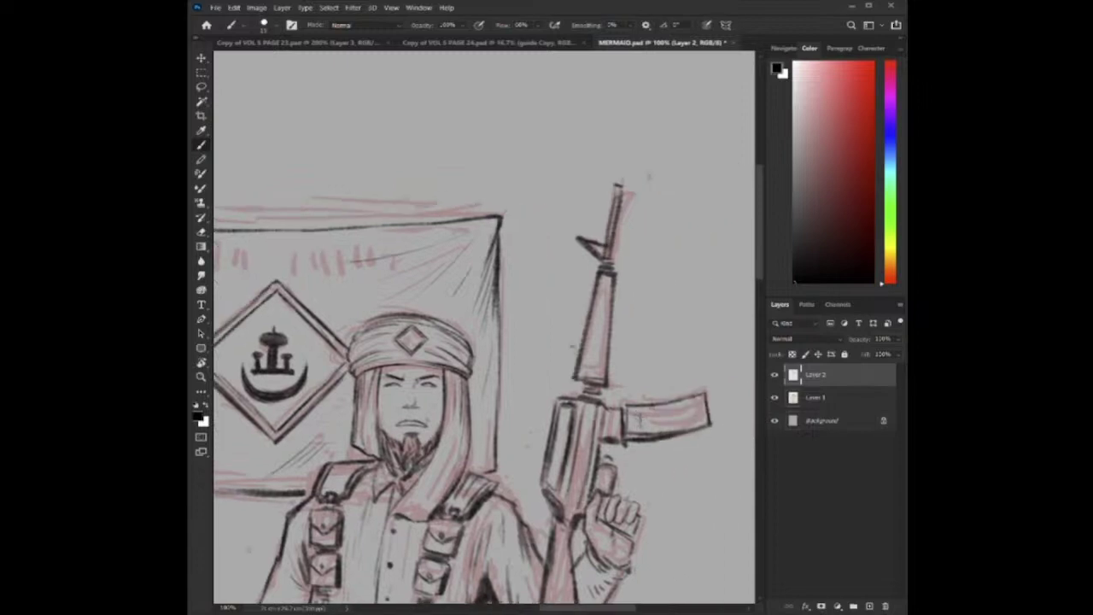
drag(644, 414, 696, 404)
drag(577, 387, 639, 422)
mouse_move(679, 305)
mouse_down()
mouse_move(668, 414)
mouse_move(666, 396)
mouse_up()
drag(666, 326, 647, 409)
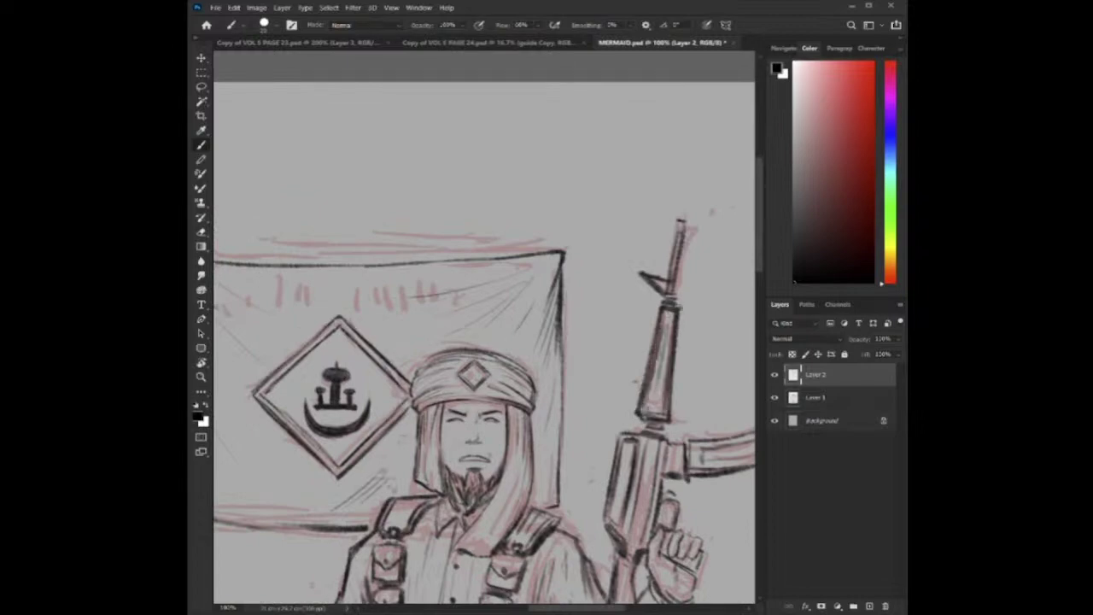
Draw fold lines on the hanging end of the soldier's head scarf across his shoulder and chest.
drag(560, 408, 673, 400)
key(ctrl+plus)
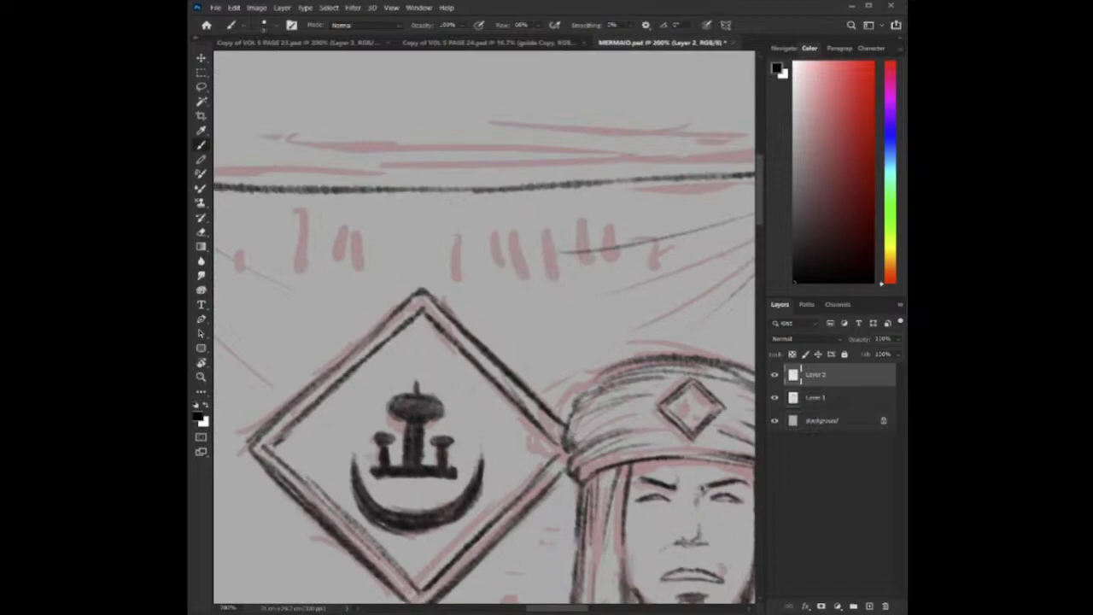
key(ctrl+minus)
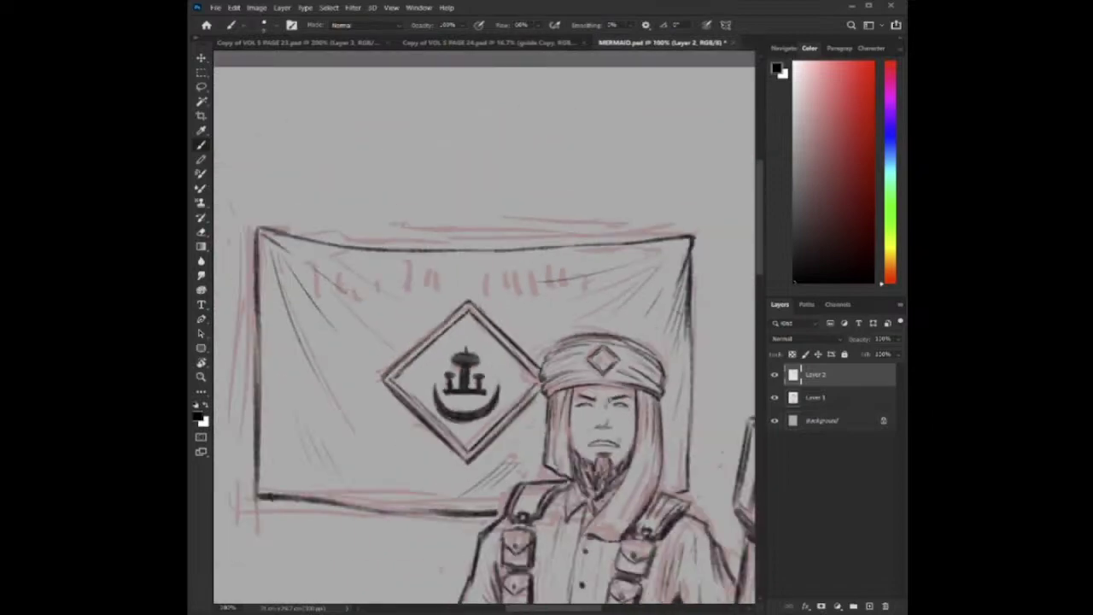
drag(680, 400, 683, 356)
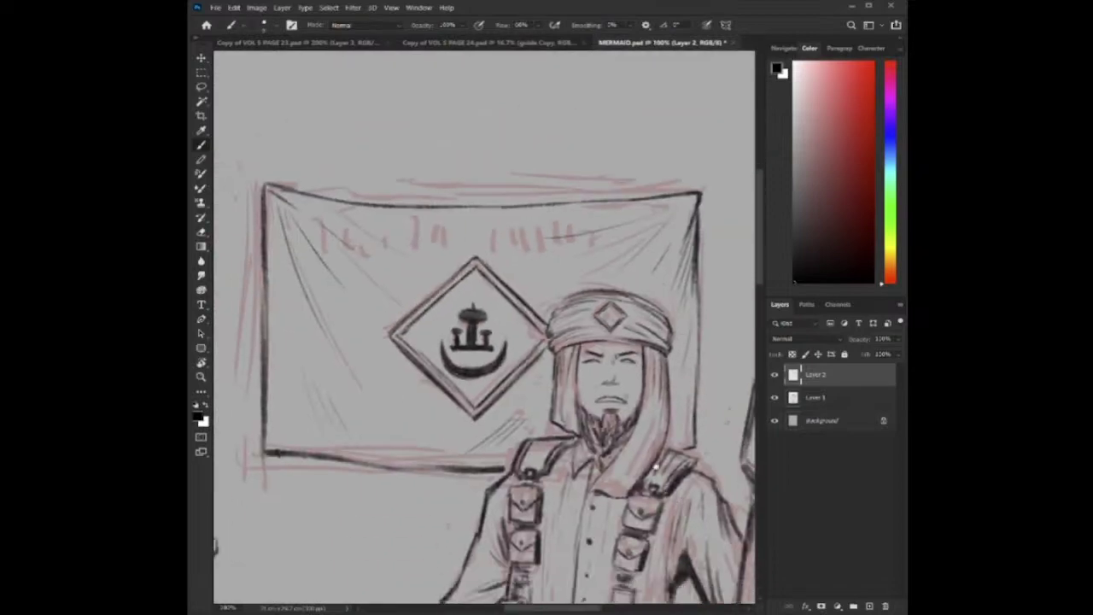
mouse_move(654, 468)
mouse_down()
mouse_move(660, 452)
mouse_move(605, 491)
mouse_up()
drag(648, 440, 609, 494)
Ink the first vertical folds of the cape hanging below the soldier's rifle arm.
mouse_move(705, 589)
mouse_down()
mouse_move(700, 530)
mouse_move(585, 303)
mouse_up()
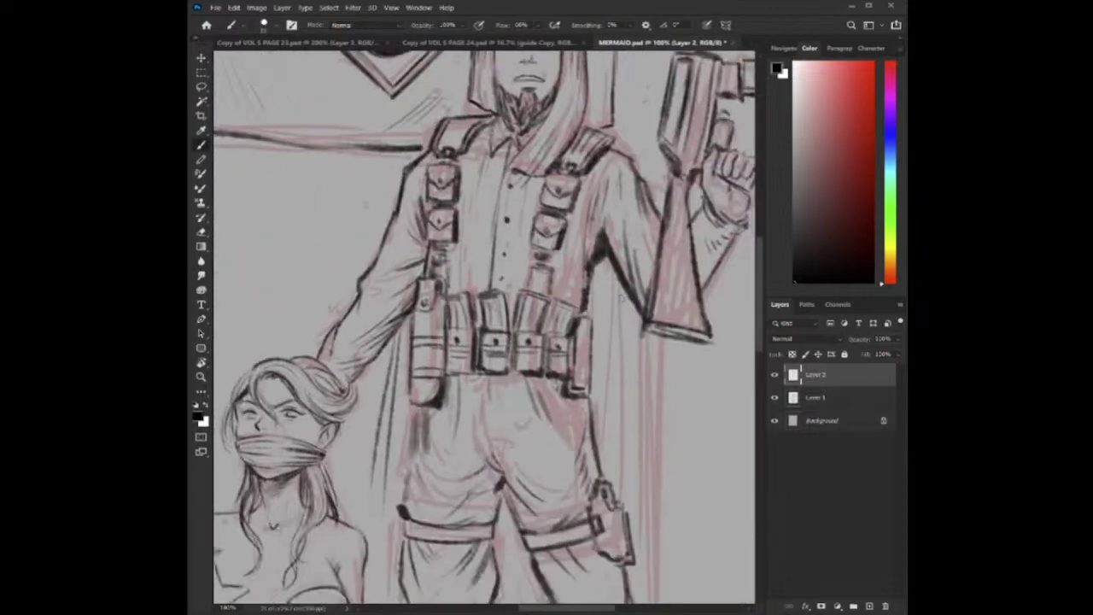
drag(612, 266, 608, 435)
mouse_move(595, 327)
mouse_down()
mouse_move(629, 374)
mouse_move(626, 444)
mouse_move(635, 426)
mouse_move(636, 461)
mouse_up()
drag(636, 461, 721, 462)
drag(655, 342, 654, 386)
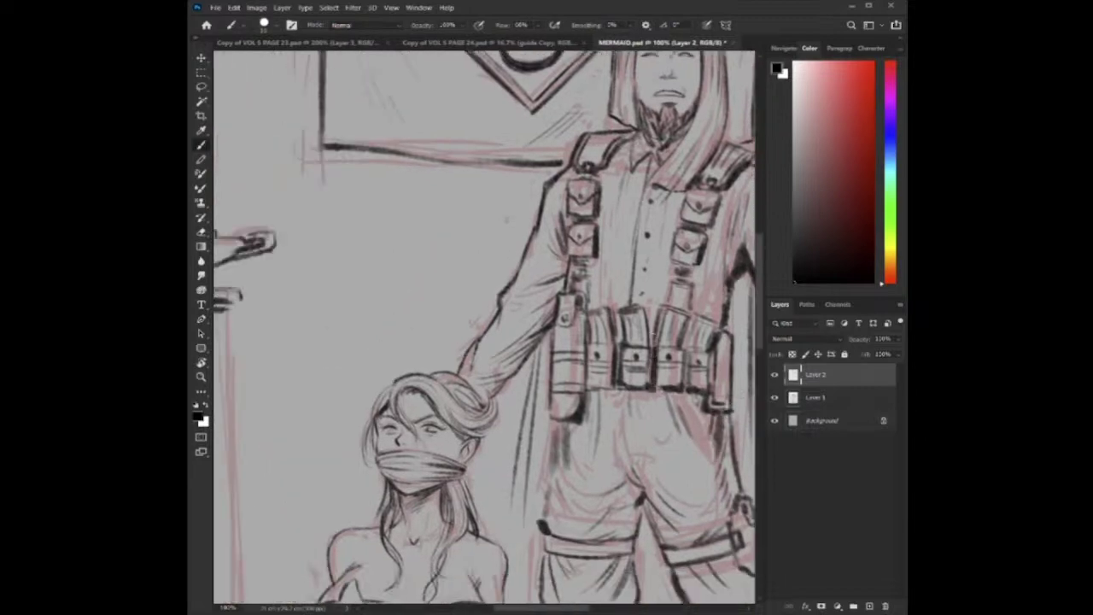
mouse_move(649, 309)
mouse_down()
mouse_move(648, 350)
mouse_move(544, 347)
mouse_up()
drag(676, 364, 610, 377)
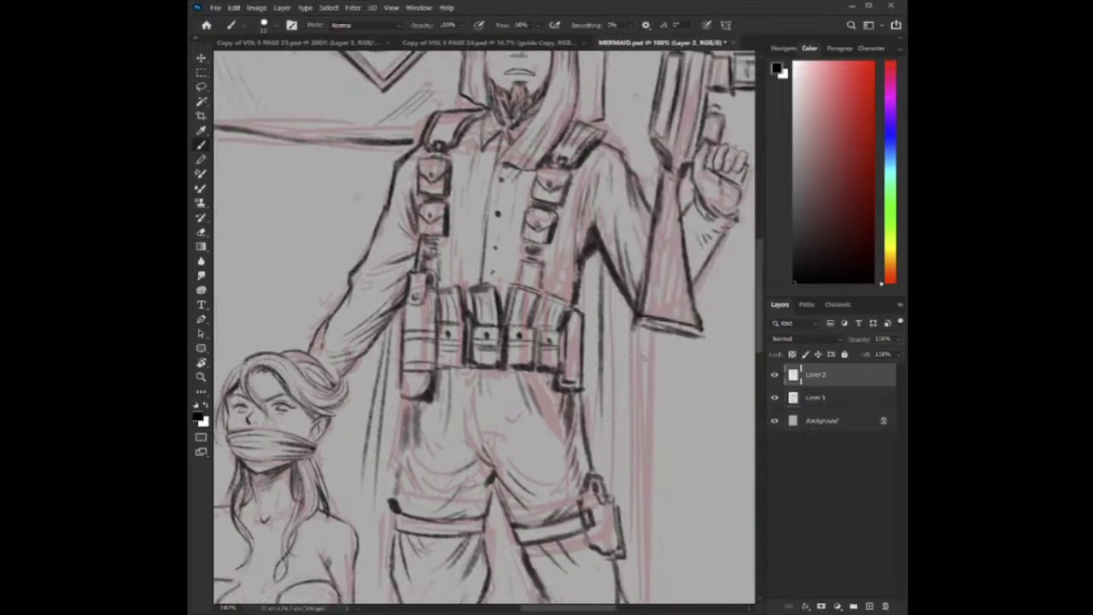
Ink the cape's outer edge and long folds from the rifle stock down beside the holstered leg.
drag(655, 326, 650, 490)
drag(621, 335, 648, 530)
mouse_move(631, 372)
mouse_down()
mouse_move(646, 477)
mouse_move(640, 602)
mouse_up()
drag(642, 529, 645, 413)
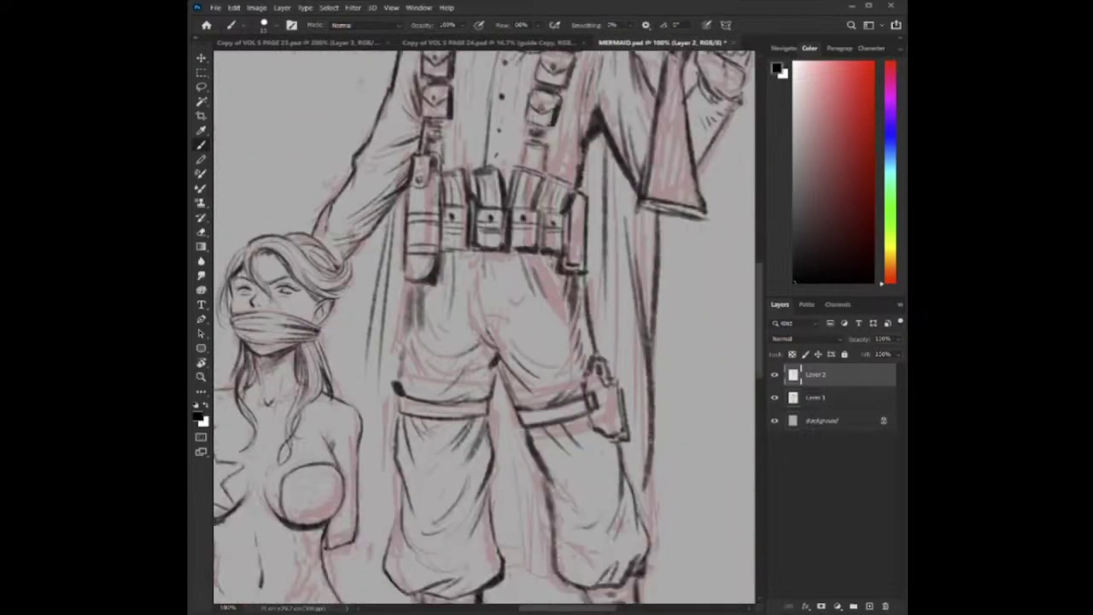
mouse_move(644, 355)
mouse_down()
mouse_move(637, 509)
mouse_move(648, 526)
mouse_up()
drag(651, 495, 645, 538)
Ink the cape visible between the soldier's legs and its folds and hem on the mermaid's side.
drag(515, 553, 596, 467)
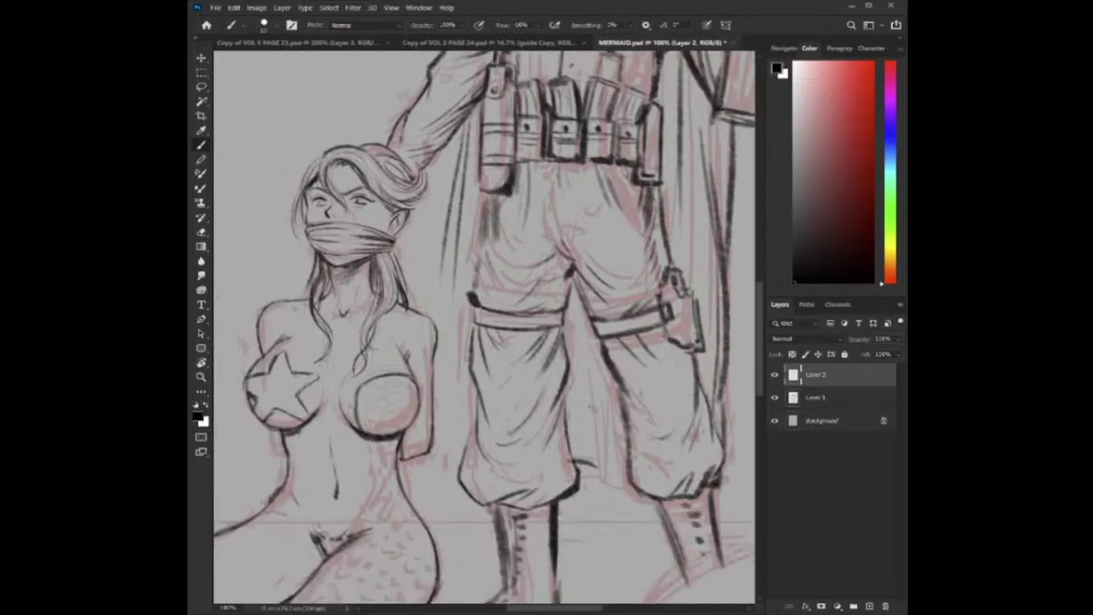
mouse_move(582, 345)
mouse_down()
mouse_move(605, 480)
mouse_move(638, 484)
mouse_up()
drag(479, 375, 612, 425)
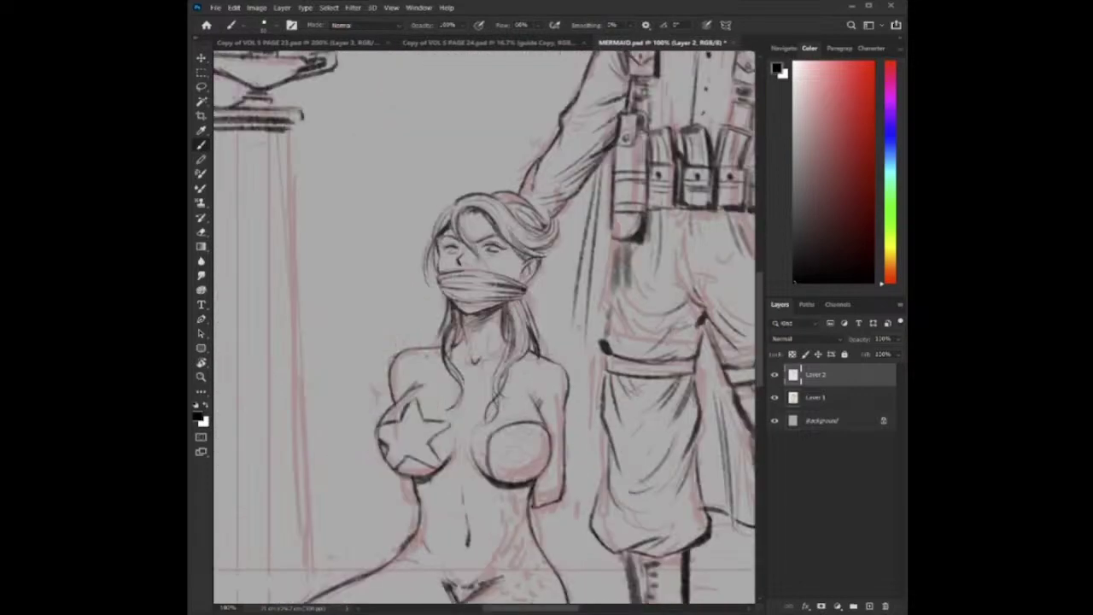
drag(574, 329, 584, 488)
mouse_move(581, 497)
mouse_down()
mouse_move(591, 502)
mouse_move(586, 416)
mouse_move(605, 429)
mouse_move(612, 463)
mouse_up()
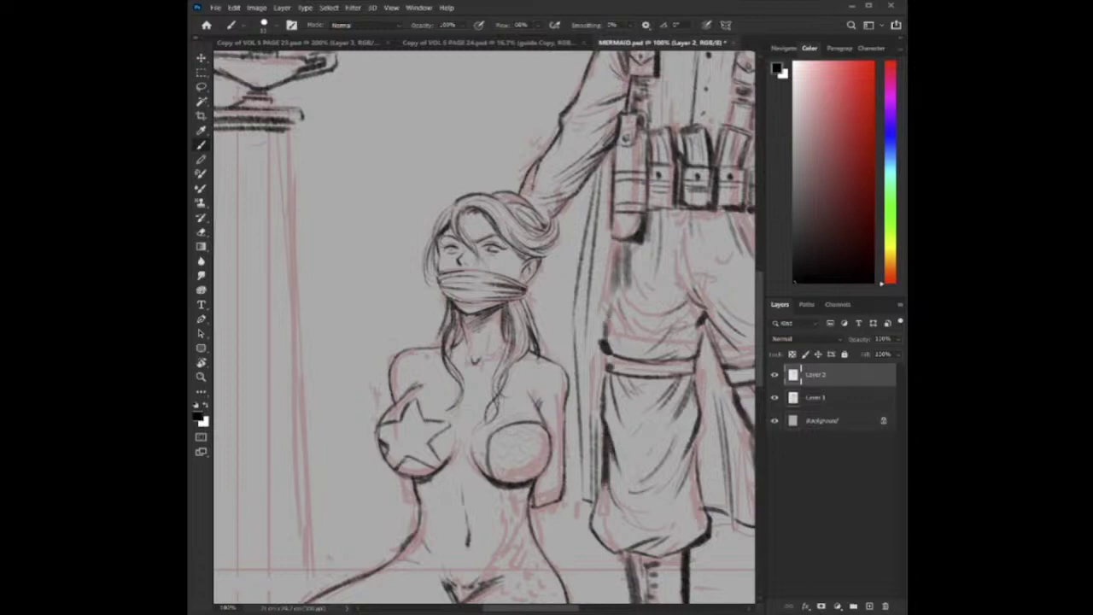
Darken the outer contour of the soldier's trouser leg beside the mermaid and shade the thigh folds.
drag(620, 309, 615, 421)
drag(604, 350, 610, 429)
drag(610, 385, 623, 432)
drag(621, 398, 632, 427)
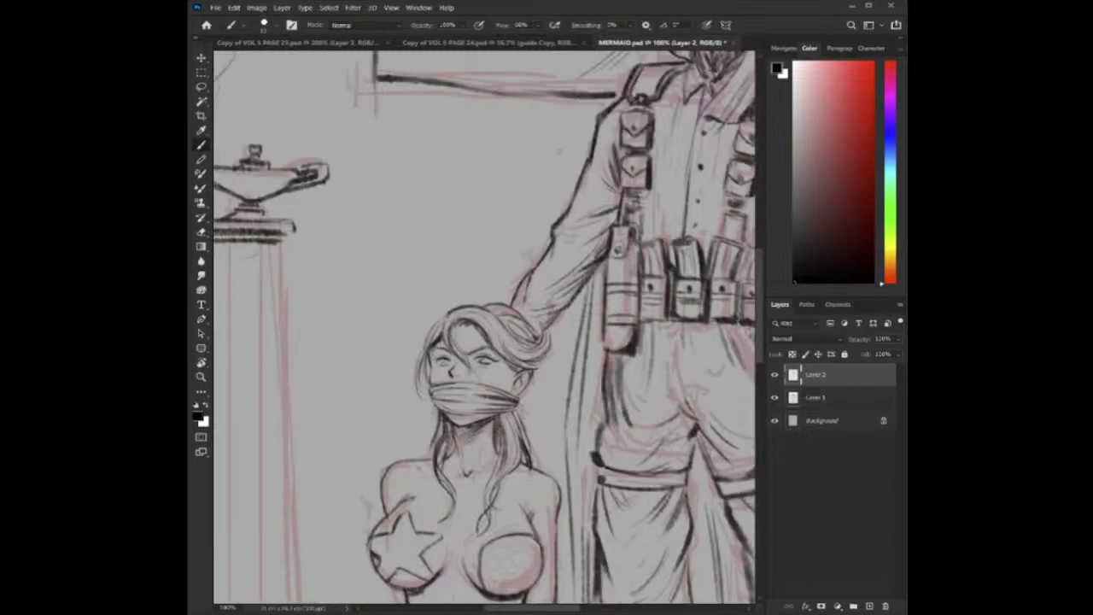
mouse_move(544, 431)
mouse_down()
mouse_move(636, 367)
mouse_move(621, 405)
mouse_up()
drag(607, 352, 620, 393)
Refine the mermaid's hair behind her neck and ear and the edge of the bun under the soldier's hand.
key(ctrl+plus)
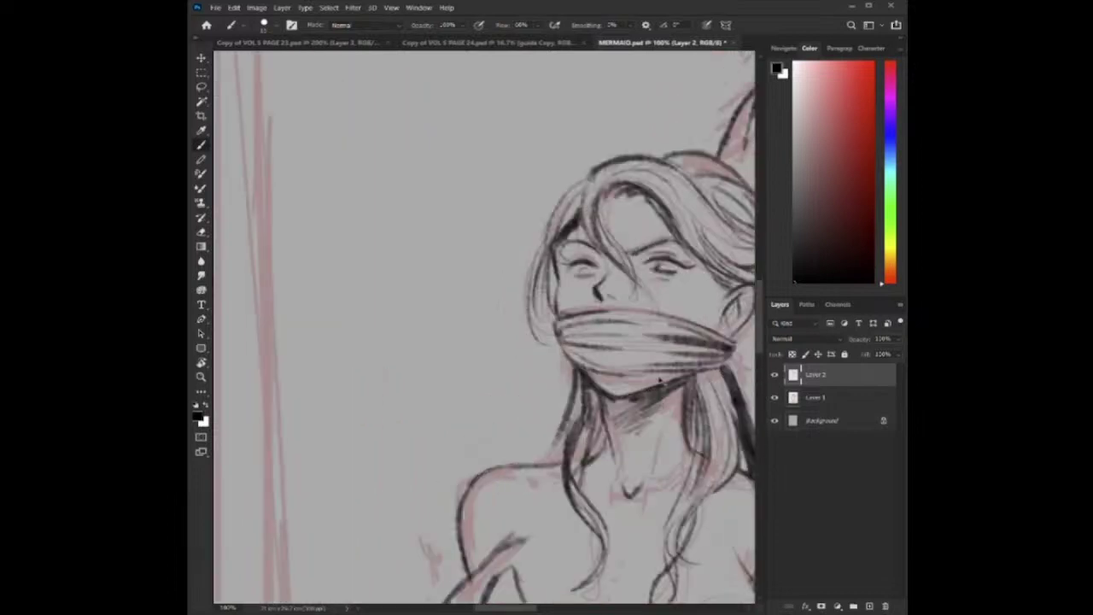
mouse_move(721, 382)
mouse_down()
mouse_move(645, 406)
mouse_move(648, 447)
mouse_up()
drag(642, 401, 655, 436)
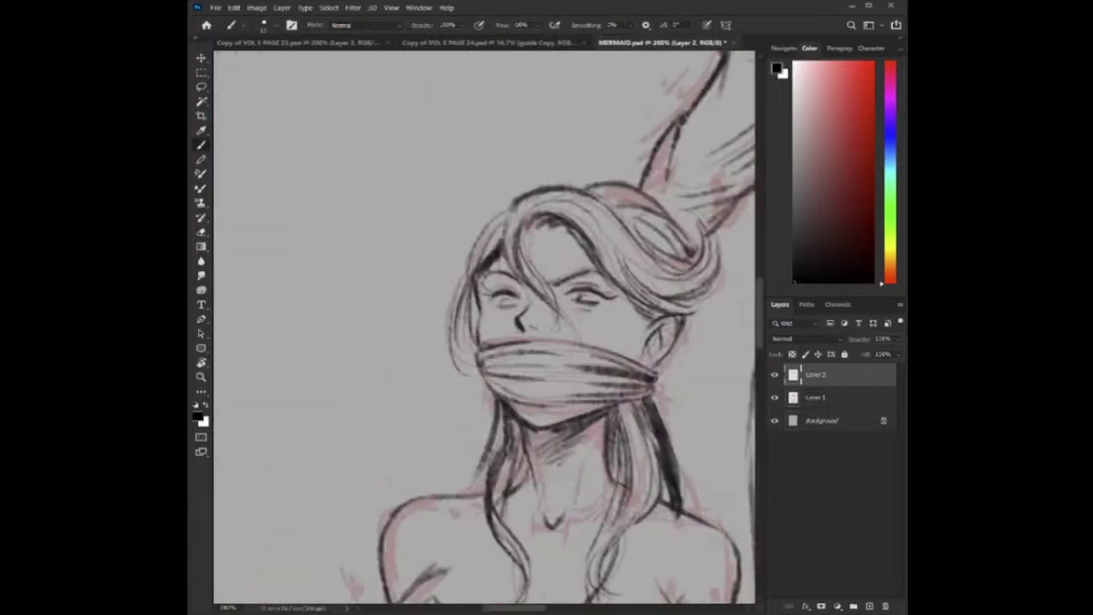
drag(671, 351, 656, 372)
drag(644, 316, 647, 333)
drag(637, 309, 650, 331)
scroll(695, 254, down, 2)
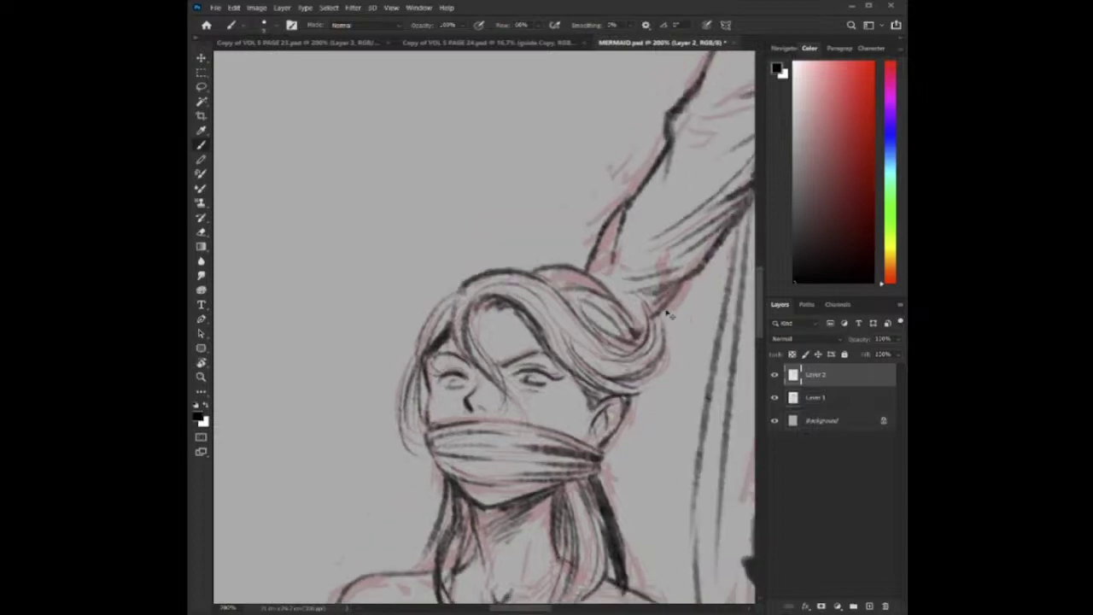
drag(635, 325, 653, 287)
Strengthen the mermaid's jawline below the gag and hatch the shadow under her chin.
key(ctrl+plus)
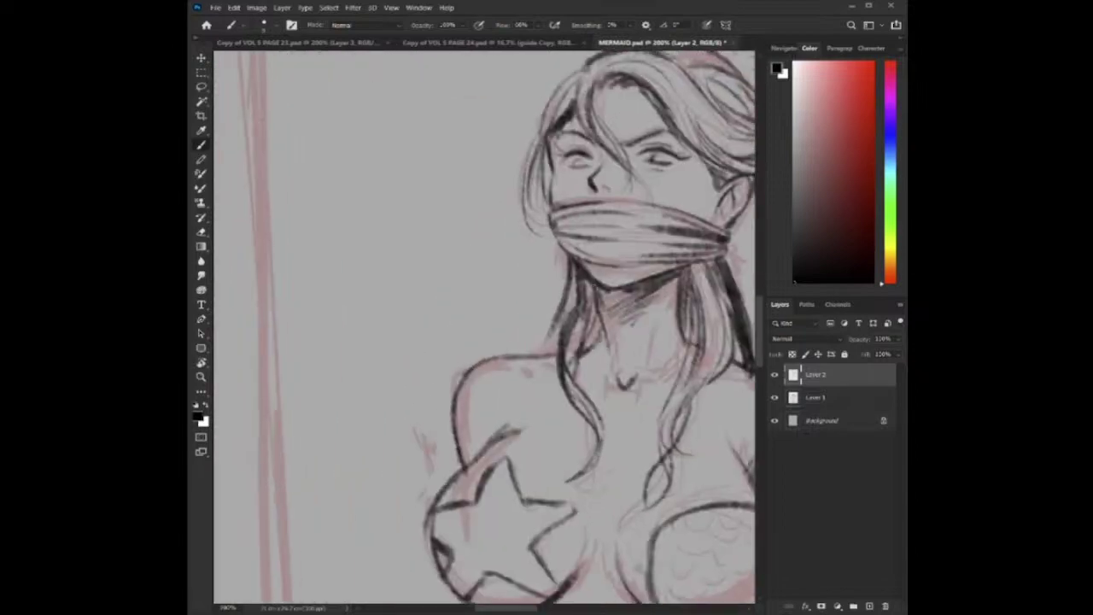
mouse_move(585, 286)
mouse_down()
mouse_move(597, 343)
mouse_move(584, 354)
mouse_move(615, 304)
mouse_up()
drag(606, 298, 648, 282)
drag(677, 270, 666, 288)
mouse_move(683, 274)
mouse_down()
mouse_move(646, 320)
mouse_move(651, 304)
mouse_up()
Redraw the wavy hair lock that falls over the mermaid's chest beside the scaled cup.
key(ctrl+minus)
scroll(677, 378, down, 2)
key(ctrl+plus)
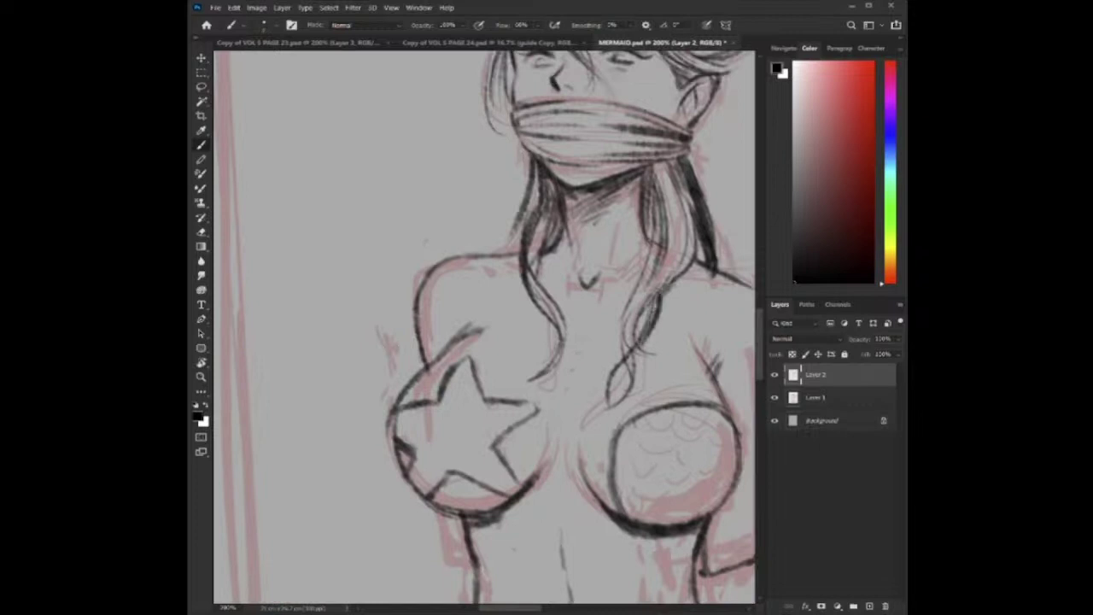
mouse_move(639, 282)
mouse_down()
mouse_move(619, 360)
mouse_move(631, 357)
mouse_move(612, 405)
mouse_up()
drag(612, 404, 629, 336)
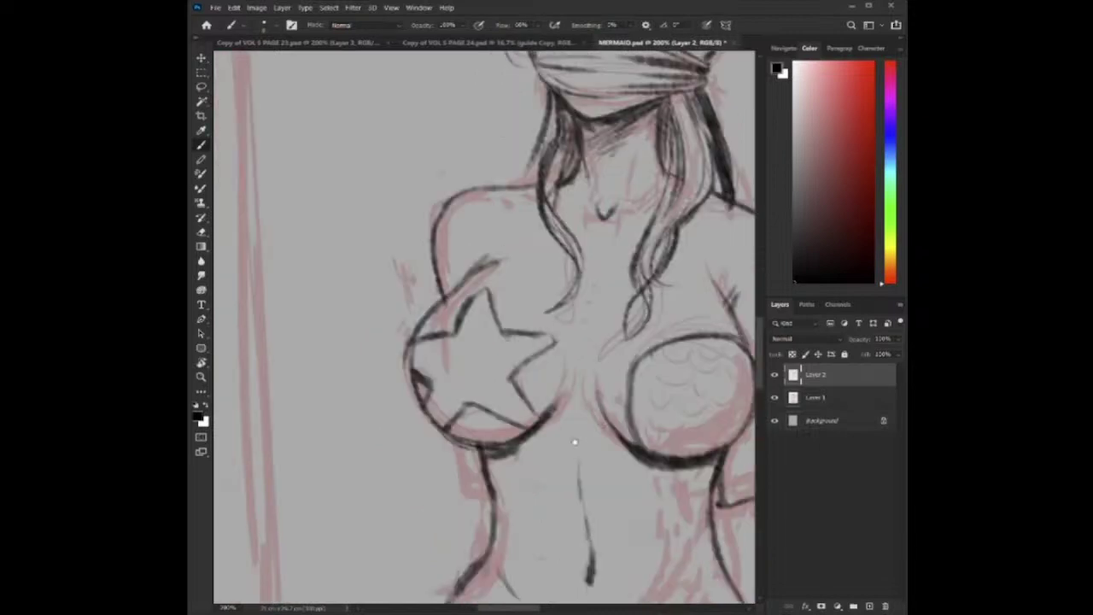
Thicken the contour beneath the mermaid's star cover and ink the inner border of the scaled area along her waist.
drag(575, 442, 624, 372)
key(bracketright)
mouse_move(612, 319)
mouse_down()
mouse_move(577, 377)
mouse_move(545, 388)
mouse_up()
drag(674, 387, 612, 362)
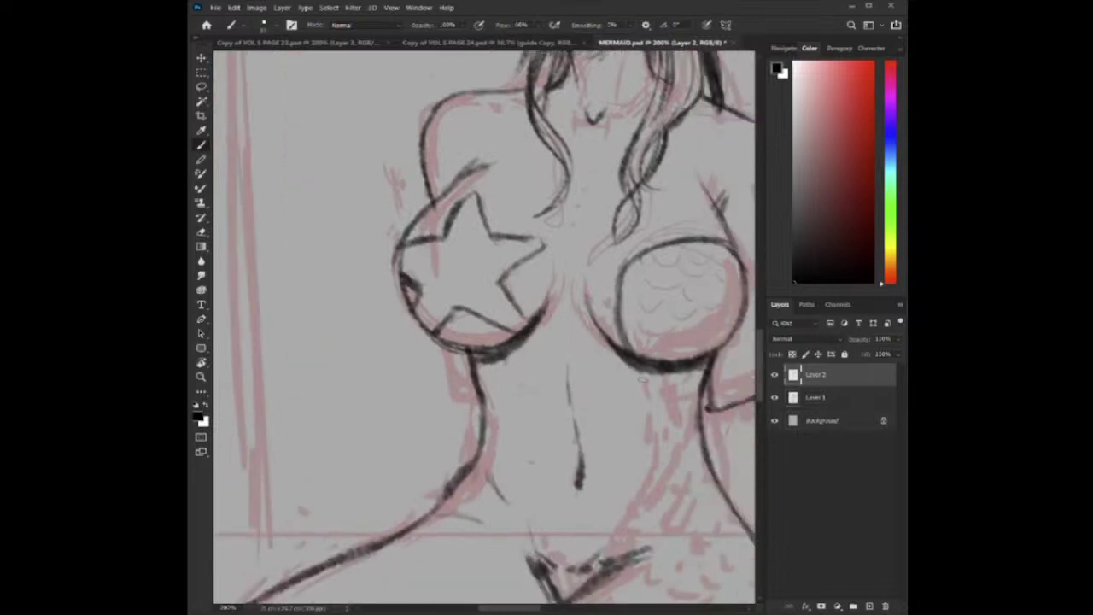
drag(624, 415, 562, 363)
key(bracketright)
mouse_move(578, 320)
mouse_down()
mouse_move(588, 390)
mouse_move(617, 341)
mouse_move(570, 422)
mouse_up()
Ink the first curved scale marks on the mermaid's hip and outer thigh.
scroll(602, 380, down, 2)
drag(598, 372, 658, 437)
drag(634, 359, 653, 389)
drag(664, 398, 680, 415)
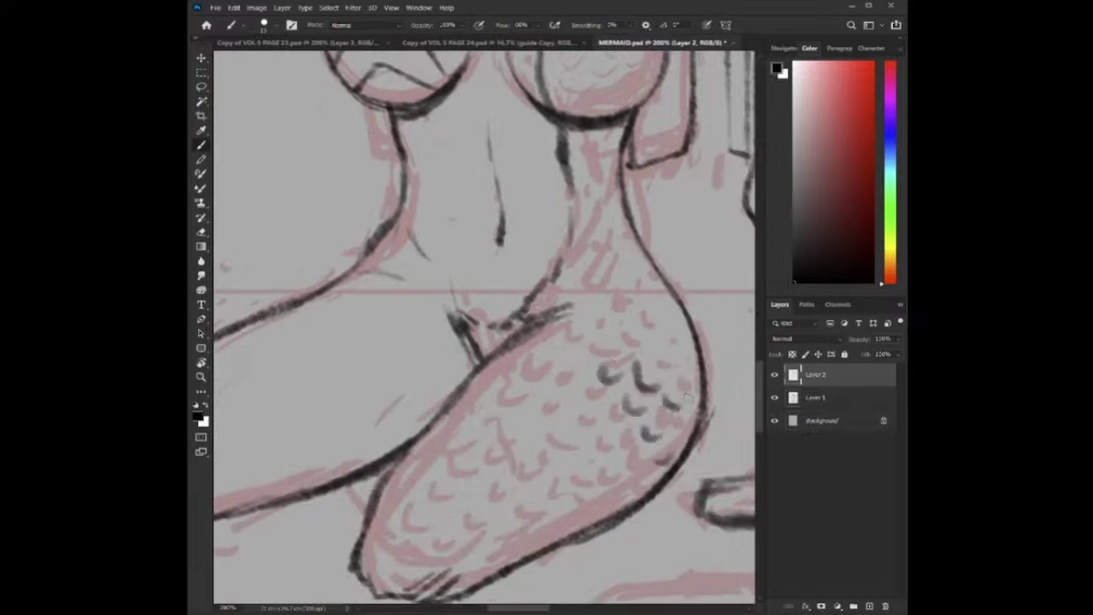
drag(645, 354, 667, 368)
drag(674, 367, 692, 375)
mouse_move(613, 332)
mouse_down()
mouse_move(630, 384)
mouse_move(615, 395)
mouse_up()
drag(634, 389, 652, 398)
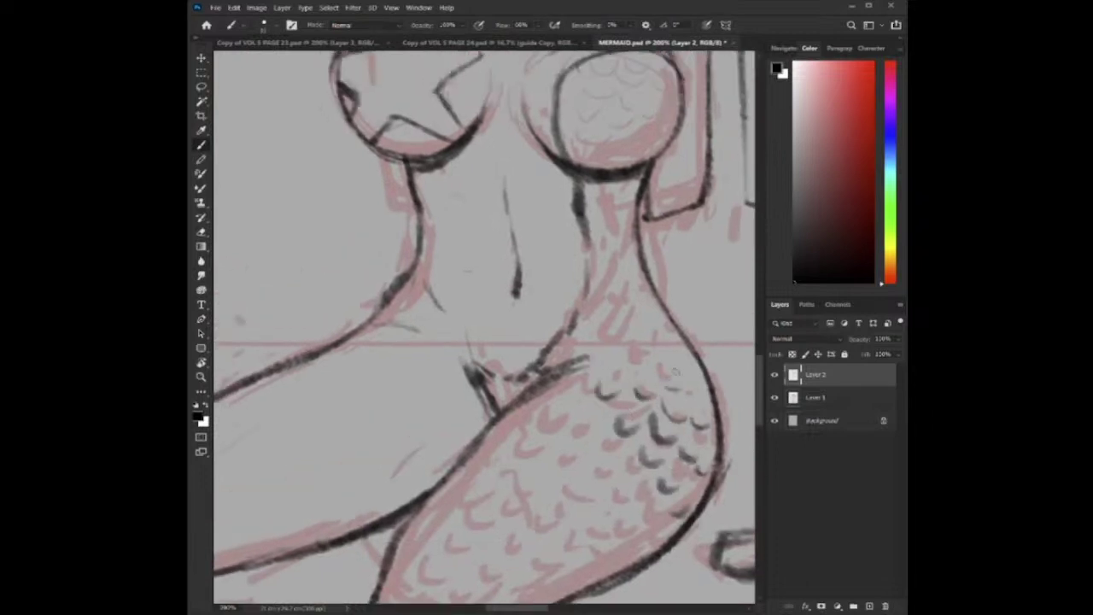
Continue the scale marks up the mermaid's upper hip and side of the waist with a larger brush.
key(bracketright)
drag(608, 361, 625, 375)
drag(643, 361, 676, 370)
drag(684, 351, 695, 361)
drag(598, 327, 616, 346)
drag(626, 328, 643, 346)
mouse_move(646, 326)
mouse_down()
mouse_move(661, 341)
mouse_move(679, 334)
mouse_up()
drag(627, 297, 628, 387)
drag(610, 323, 629, 349)
drag(608, 290, 621, 310)
drag(625, 294, 642, 306)
Fill the mermaid's round scaled cup with short ink scale marks.
drag(603, 244, 605, 354)
drag(588, 333, 600, 350)
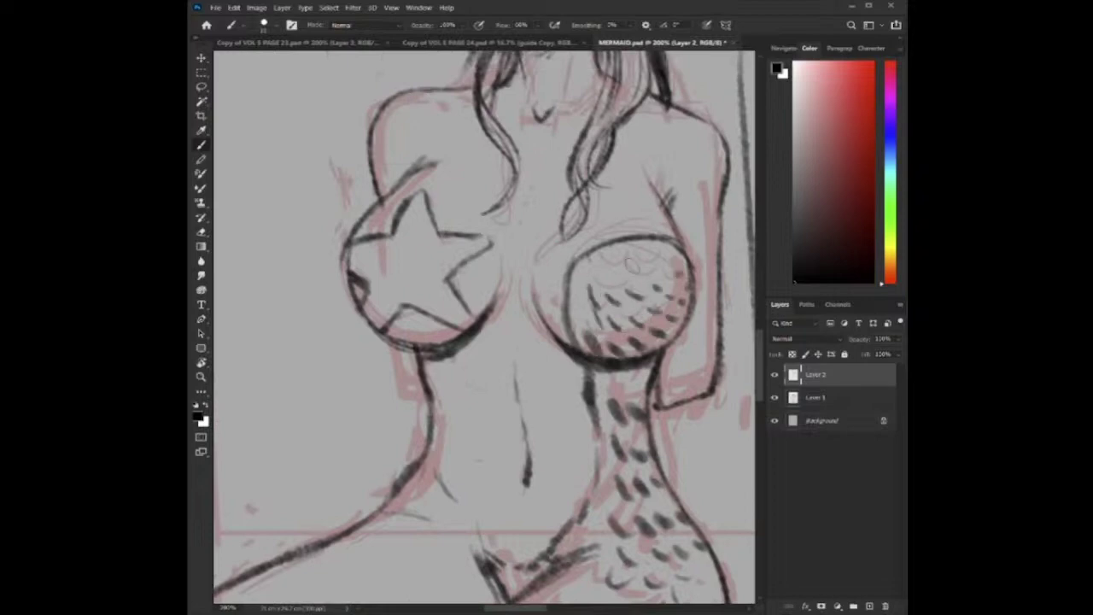
drag(604, 270, 621, 283)
drag(630, 264, 646, 277)
drag(661, 256, 681, 270)
Darken the crease at the top of the mermaid's scaled thigh and ink scale marks across its upper part.
drag(624, 503, 646, 269)
drag(609, 302, 542, 355)
drag(617, 422, 644, 352)
mouse_move(620, 299)
mouse_down()
mouse_move(660, 313)
mouse_move(667, 350)
mouse_up()
drag(672, 375, 686, 379)
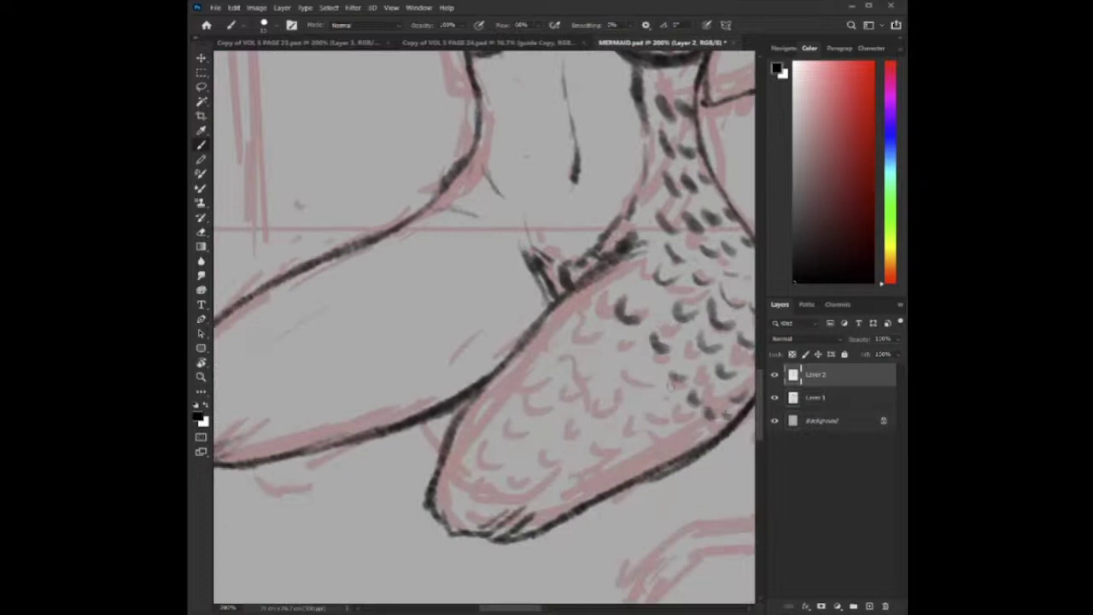
drag(540, 350, 560, 343)
drag(566, 341, 600, 352)
drag(607, 348, 630, 361)
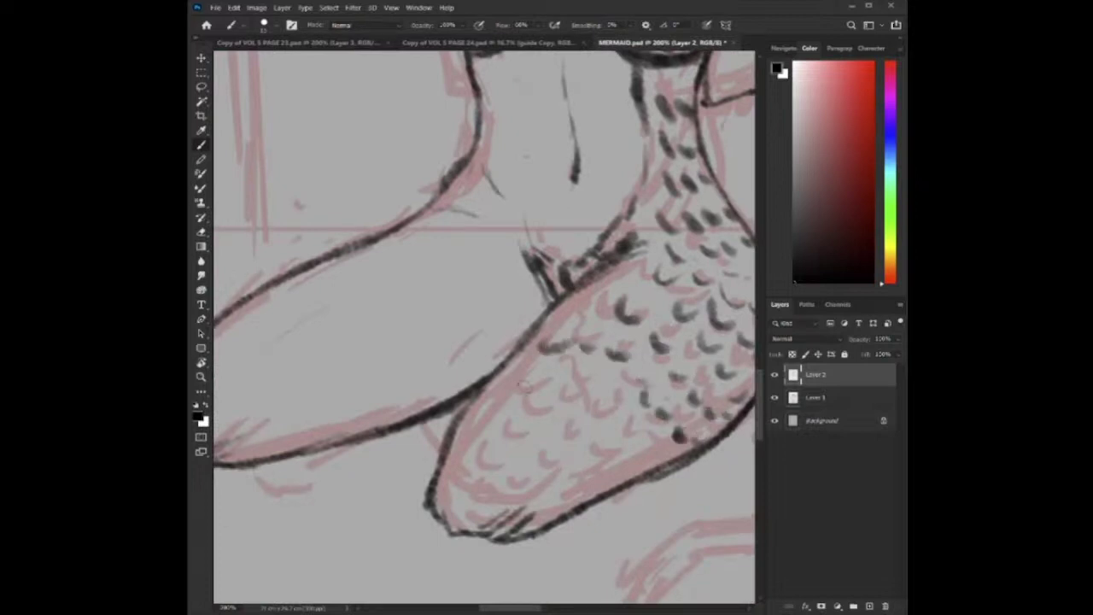
Ink scale marks over the middle of the mermaid's thigh and along its lower contour.
drag(523, 386, 497, 391)
drag(545, 385, 555, 379)
drag(608, 413, 625, 429)
drag(622, 437, 639, 451)
drag(640, 453, 652, 465)
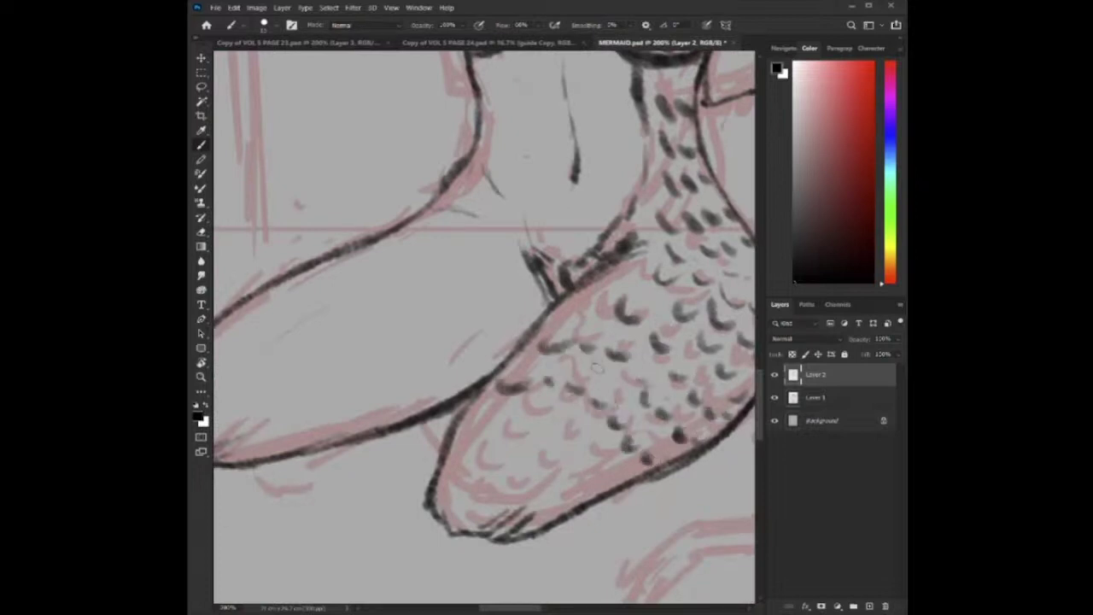
drag(481, 412, 530, 422)
drag(550, 423, 565, 437)
mouse_move(578, 438)
mouse_down()
mouse_move(590, 445)
mouse_move(640, 388)
mouse_up()
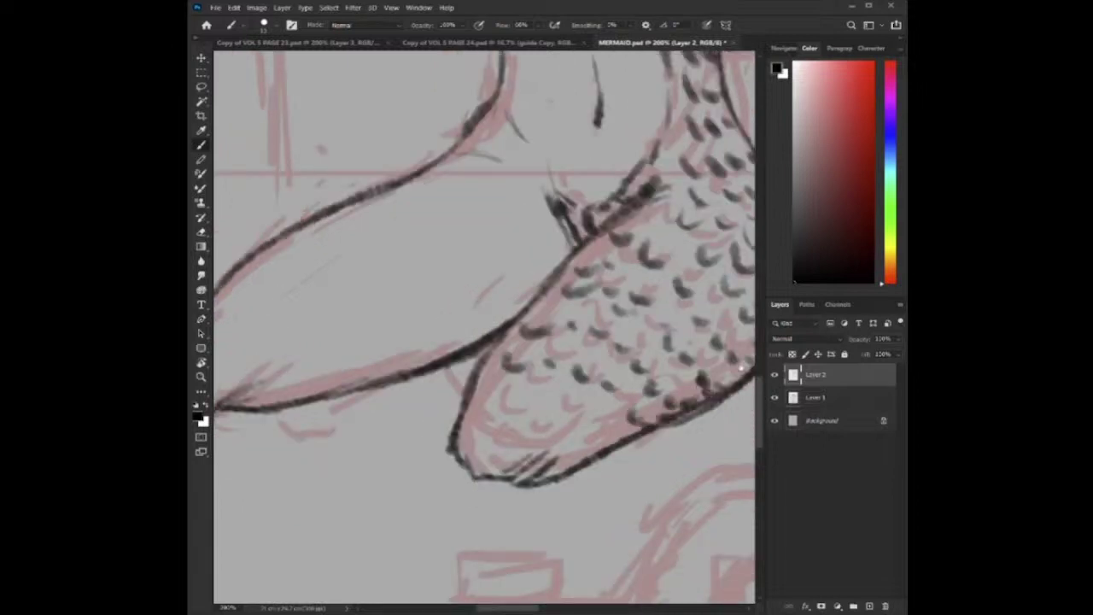
drag(741, 368, 661, 398)
drag(639, 405, 647, 408)
drag(701, 331, 713, 319)
drag(713, 286, 720, 295)
Fill the knee end of the mermaid's scaled leg with rows of ink scale marks.
mouse_move(433, 422)
mouse_down()
mouse_move(546, 362)
mouse_move(576, 369)
mouse_up()
drag(588, 367, 605, 373)
drag(618, 371, 664, 407)
drag(513, 376, 530, 400)
drag(560, 391, 591, 412)
mouse_move(612, 403)
mouse_down()
mouse_move(625, 430)
mouse_move(659, 427)
mouse_up()
drag(500, 403, 538, 429)
drag(548, 415, 571, 433)
mouse_move(582, 428)
mouse_down()
mouse_move(604, 444)
mouse_move(635, 440)
mouse_up()
Ink the long edge of the lamp pillar on the mermaid's side, from the capital down to her knee.
key(ctrl+minus)
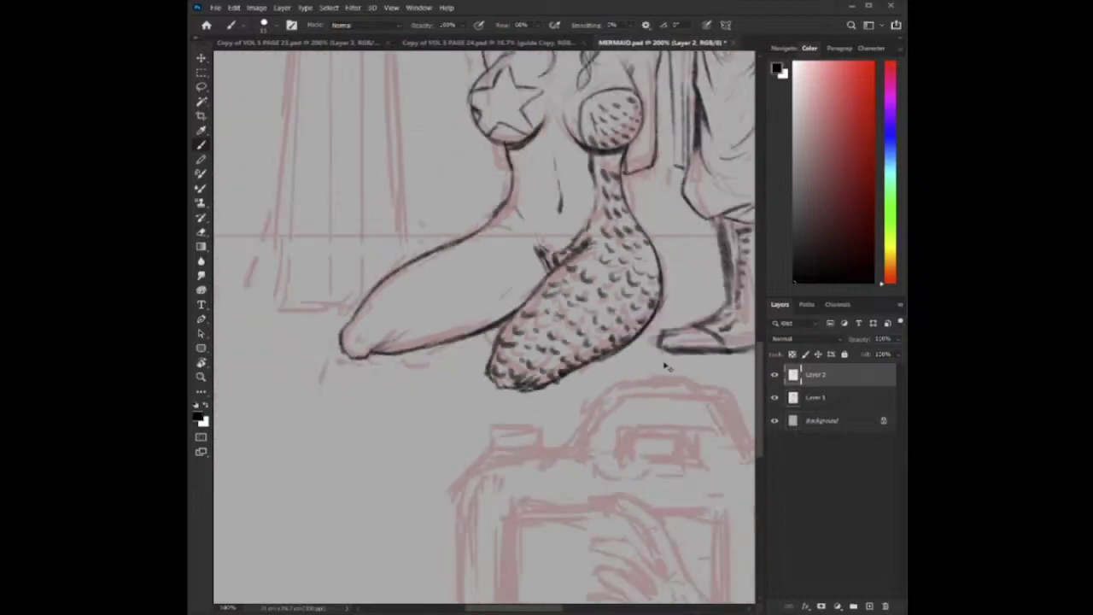
key(ctrl+minus)
mouse_move(629, 328)
mouse_down()
mouse_move(622, 398)
mouse_move(632, 394)
mouse_up()
drag(725, 360, 651, 367)
drag(310, 155, 617, 306)
scroll(622, 281, down, 3)
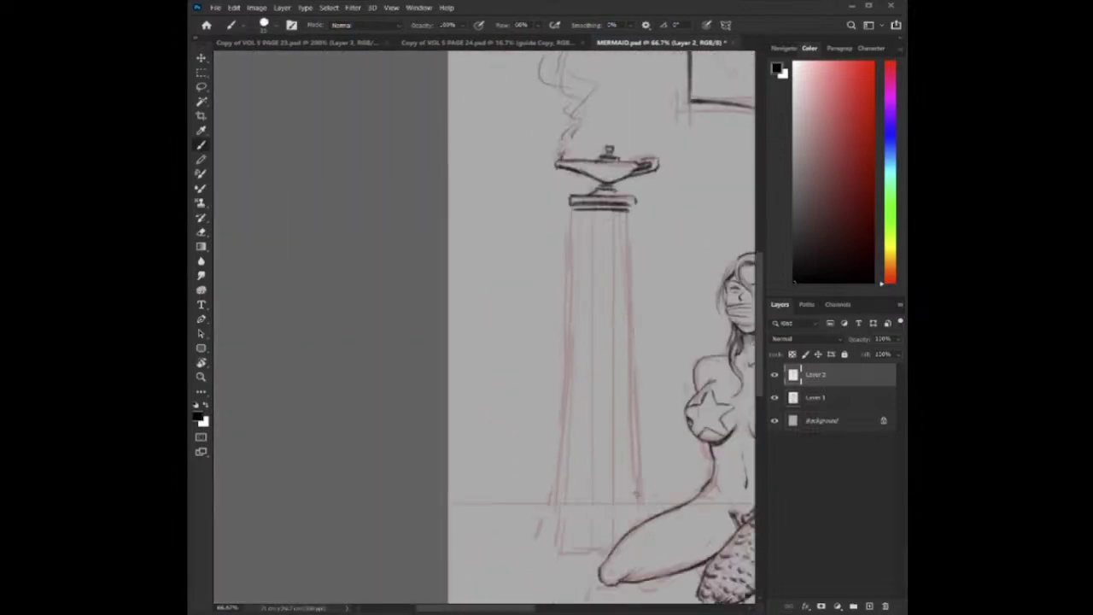
drag(631, 215, 649, 514)
drag(645, 464, 629, 212)
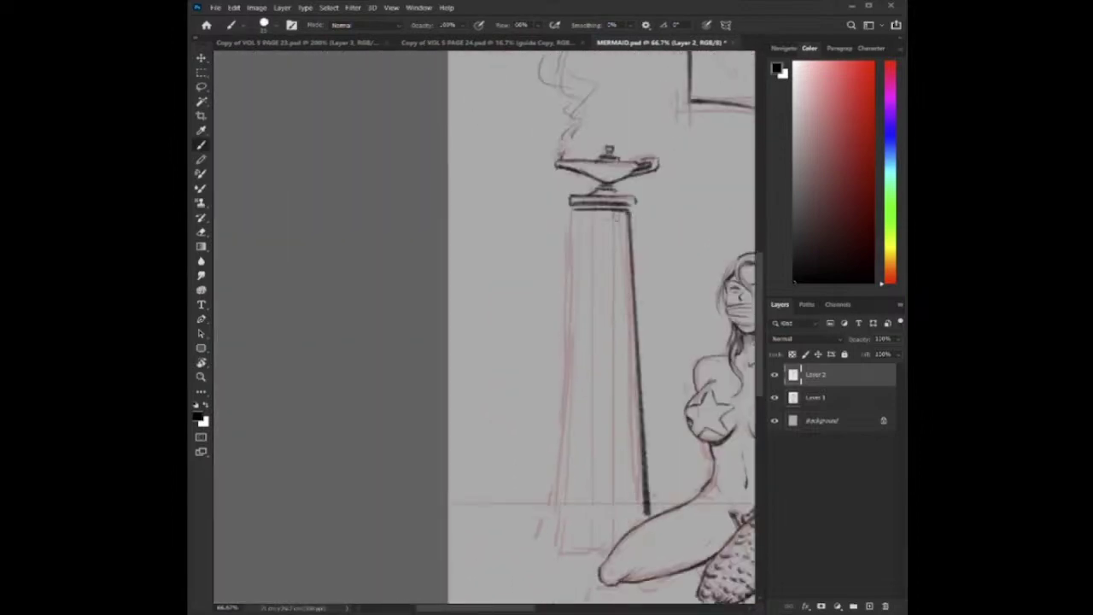
Ink the lamp pillar's outer long edge and close its foot with a bottom edge and a narrow base band.
mouse_move(550, 515)
mouse_down()
mouse_move(570, 215)
mouse_move(562, 386)
mouse_up()
drag(596, 478, 630, 330)
key(r)
mouse_move(709, 305)
mouse_down()
mouse_move(710, 206)
mouse_move(690, 224)
mouse_up()
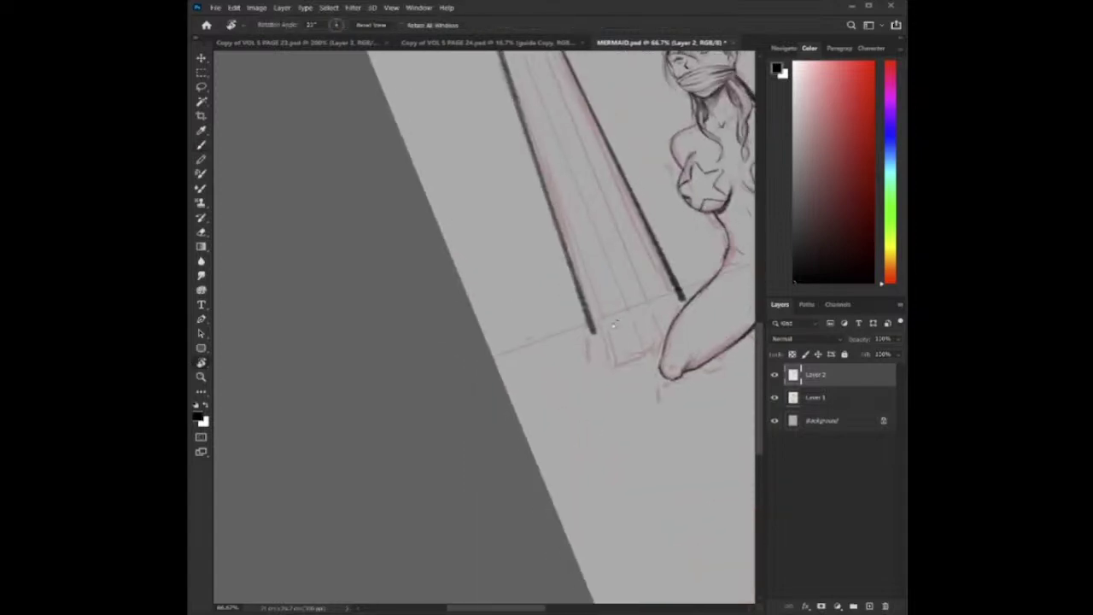
key(b)
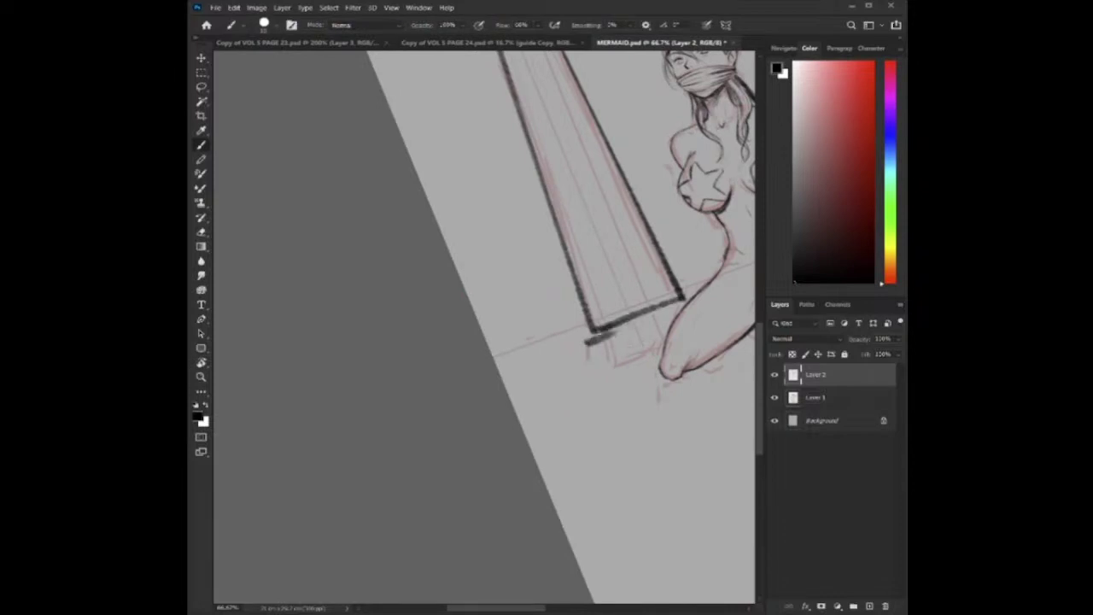
drag(586, 343, 682, 305)
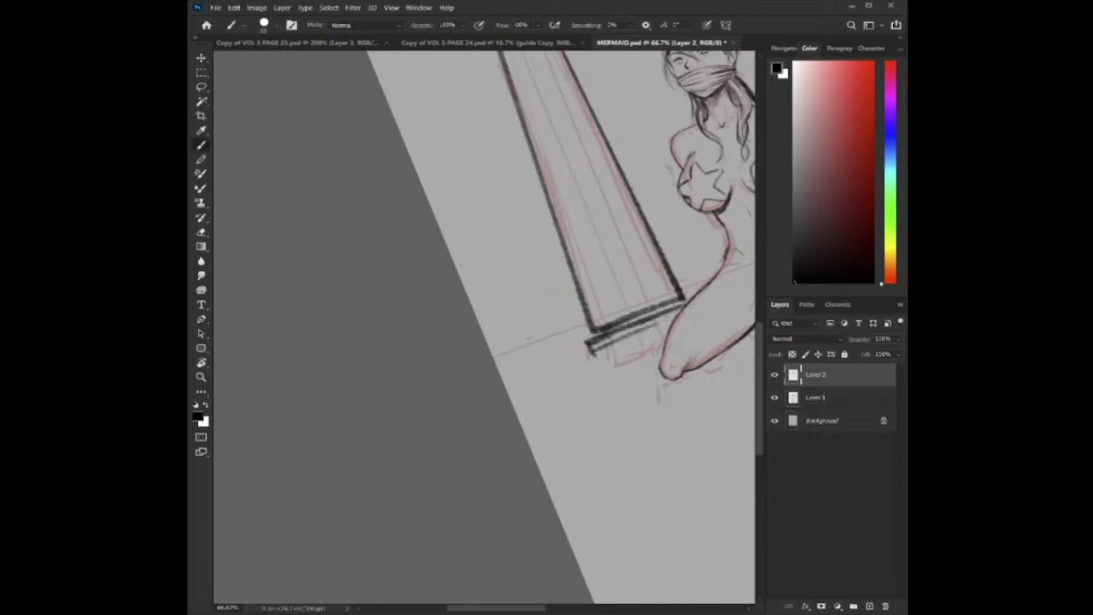
Switch the call to the shared Clip Studio Paint screen that shows the inked mermaid line art with the pistol.
mouse_move(985, 216)
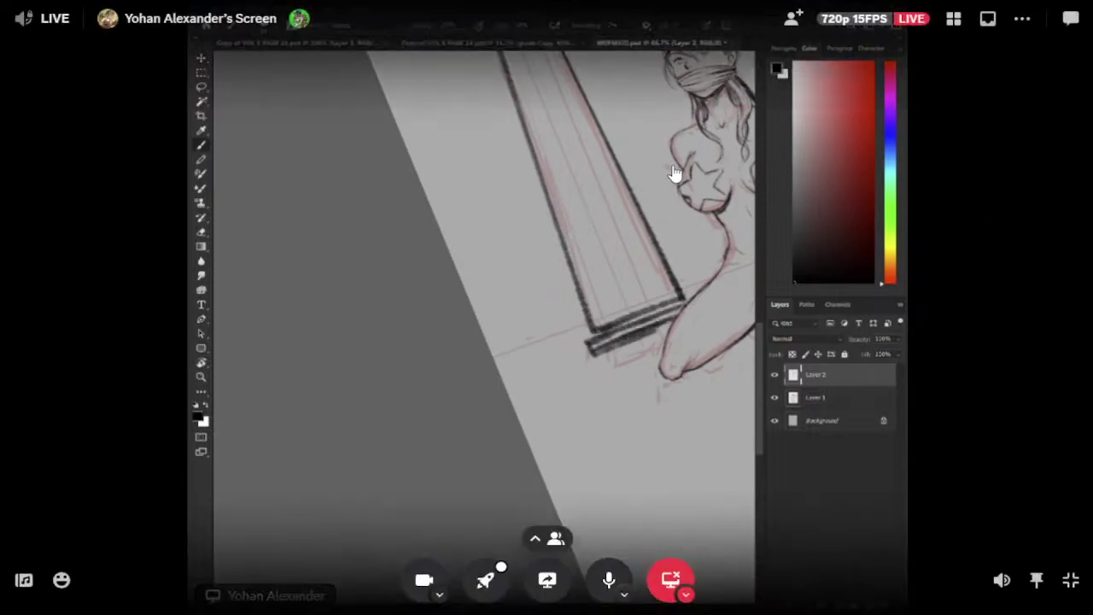
click(954, 19)
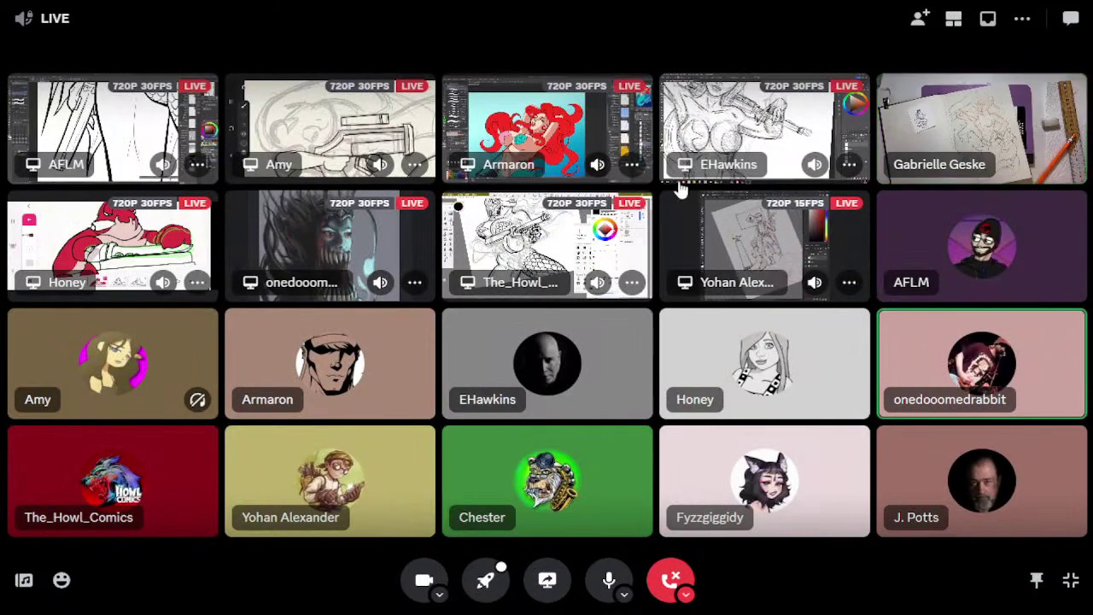
click(125, 130)
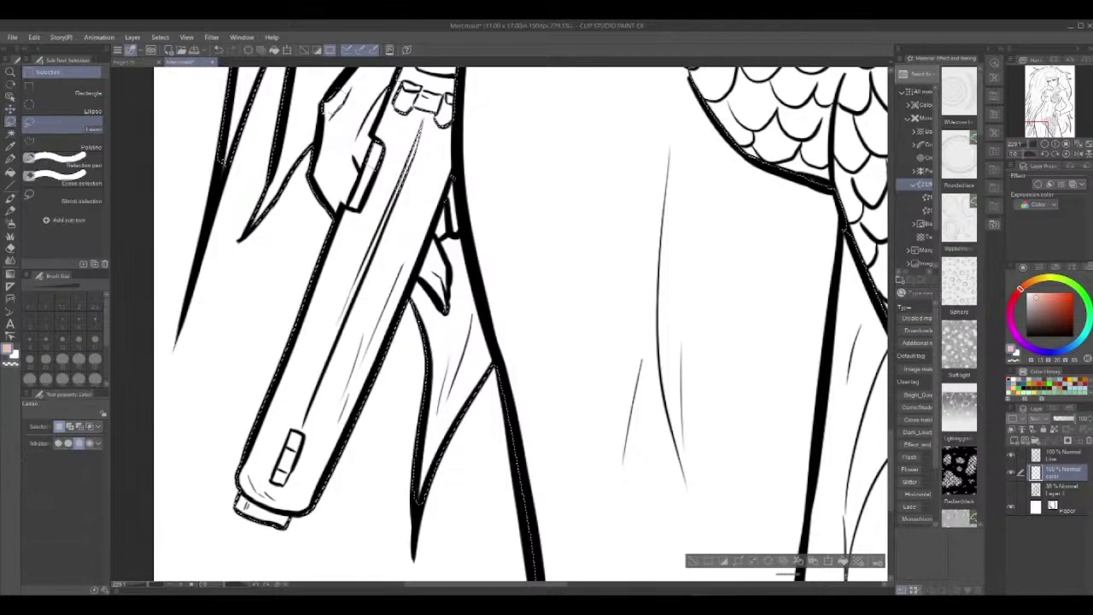
Adjust the figure's selection with the Lasso over the scales on the mermaid's hip and upper thigh.
mouse_move(427, 222)
mouse_down()
mouse_move(395, 436)
mouse_move(446, 468)
mouse_move(450, 198)
mouse_move(309, 286)
mouse_move(342, 408)
mouse_move(361, 427)
mouse_up()
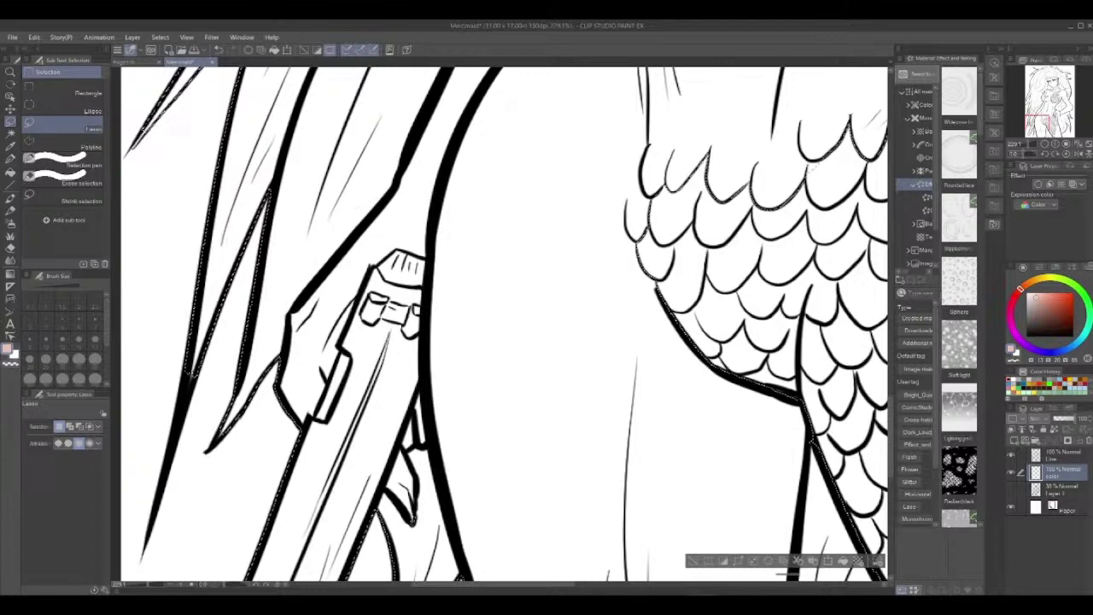
drag(751, 213, 772, 263)
mouse_move(796, 167)
mouse_down()
mouse_move(658, 165)
mouse_move(865, 258)
mouse_move(807, 171)
mouse_up()
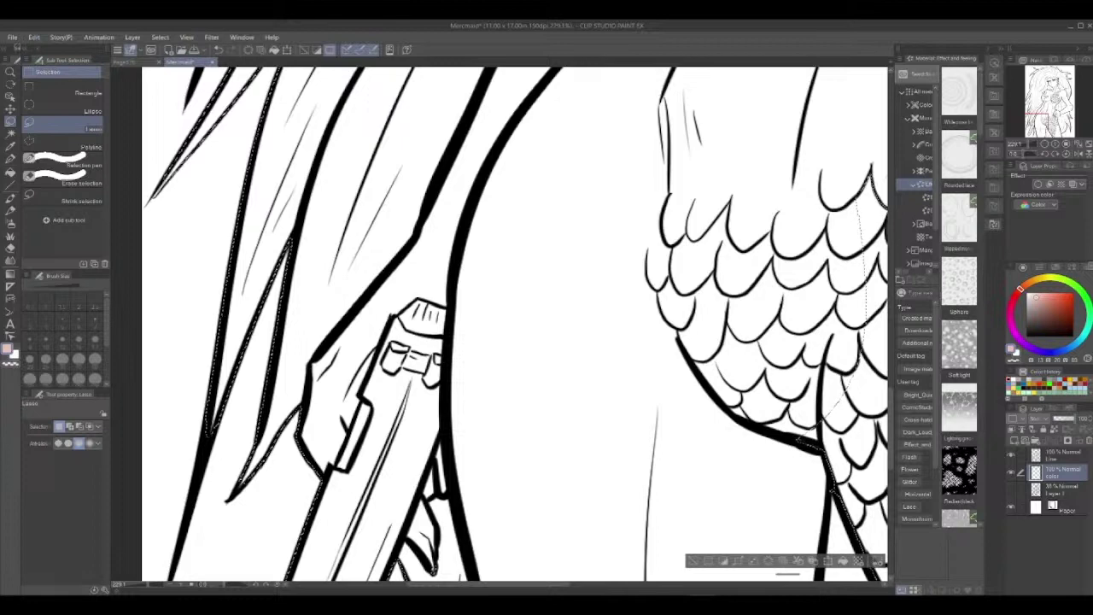
Examine the selection outline along the hair on the pistol side, from the hip up to the crown.
drag(513, 240, 559, 489)
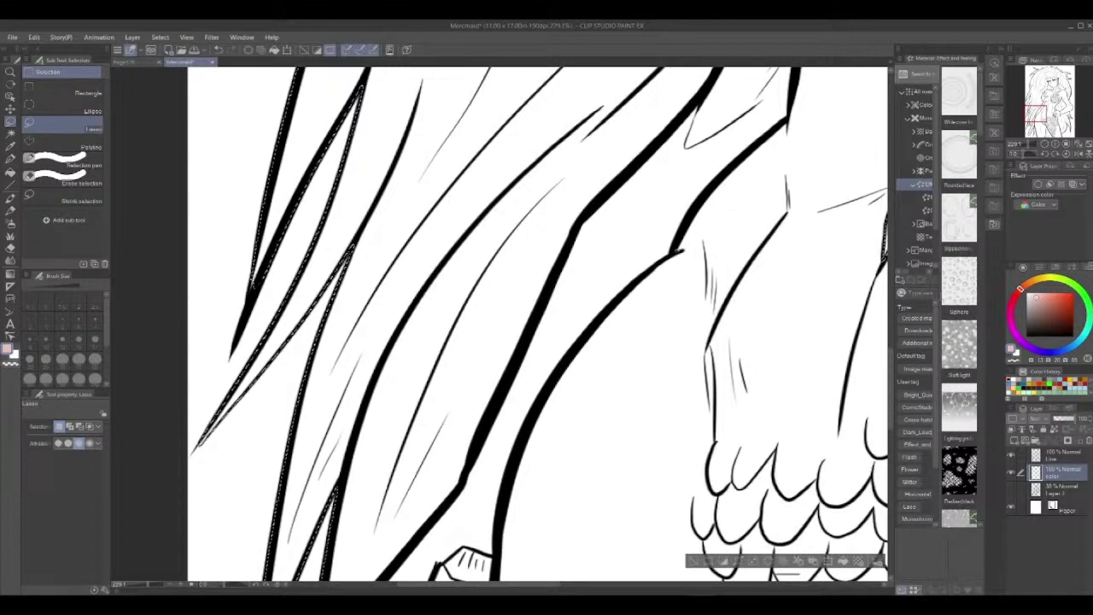
drag(427, 205, 396, 393)
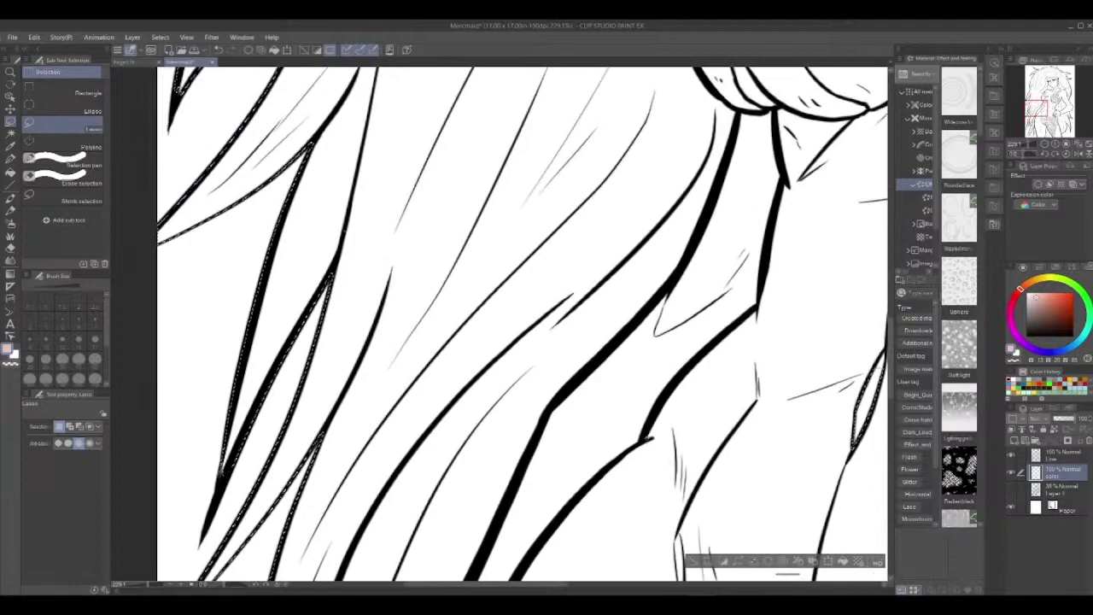
drag(479, 214, 395, 431)
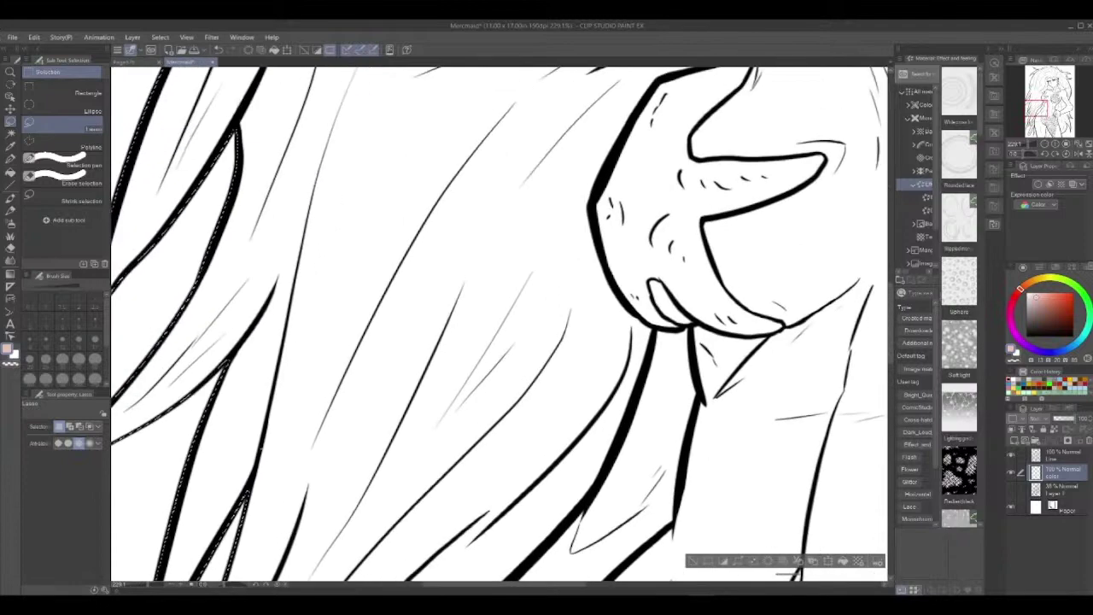
drag(598, 256, 616, 333)
mouse_move(806, 436)
mouse_down()
mouse_move(734, 143)
mouse_move(639, 459)
mouse_up()
drag(427, 299, 653, 293)
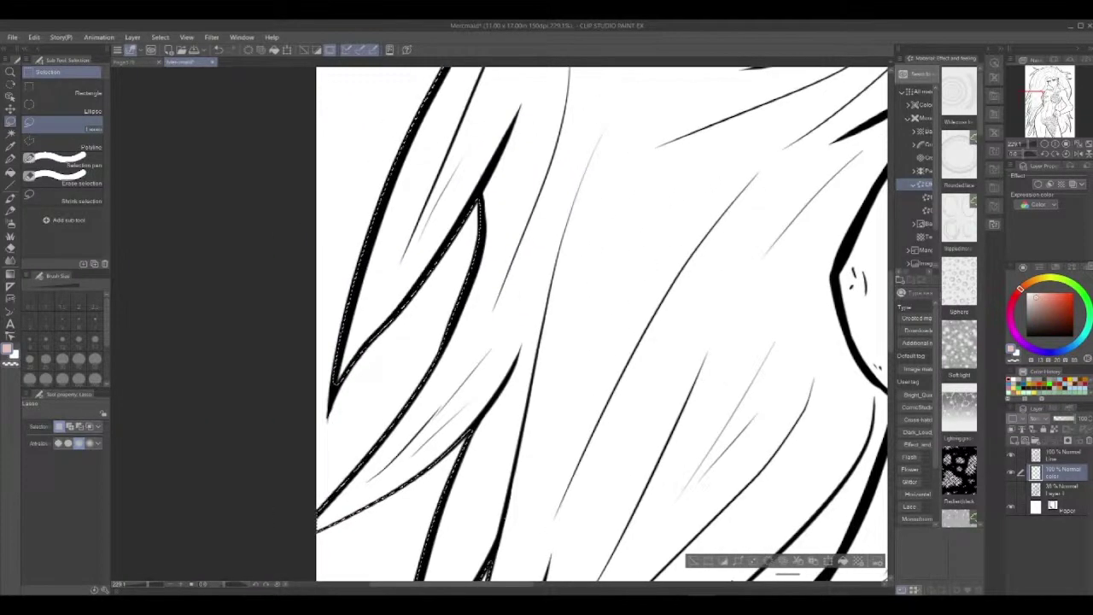
mouse_move(598, 197)
mouse_down()
mouse_move(549, 249)
mouse_move(413, 499)
mouse_up()
mouse_move(512, 256)
mouse_down()
mouse_move(486, 358)
mouse_move(474, 490)
mouse_up()
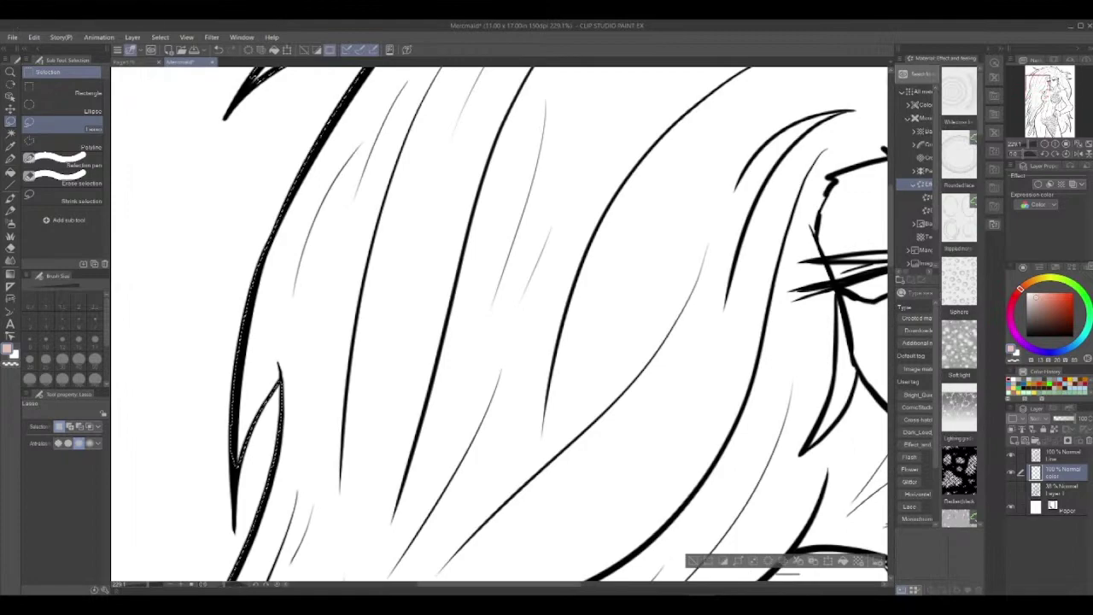
scroll(499, 324, right, 2)
scroll(500, 324, right, 4)
mouse_move(513, 256)
mouse_down()
mouse_move(635, 426)
mouse_move(678, 438)
mouse_move(509, 298)
mouse_up()
drag(737, 368, 684, 477)
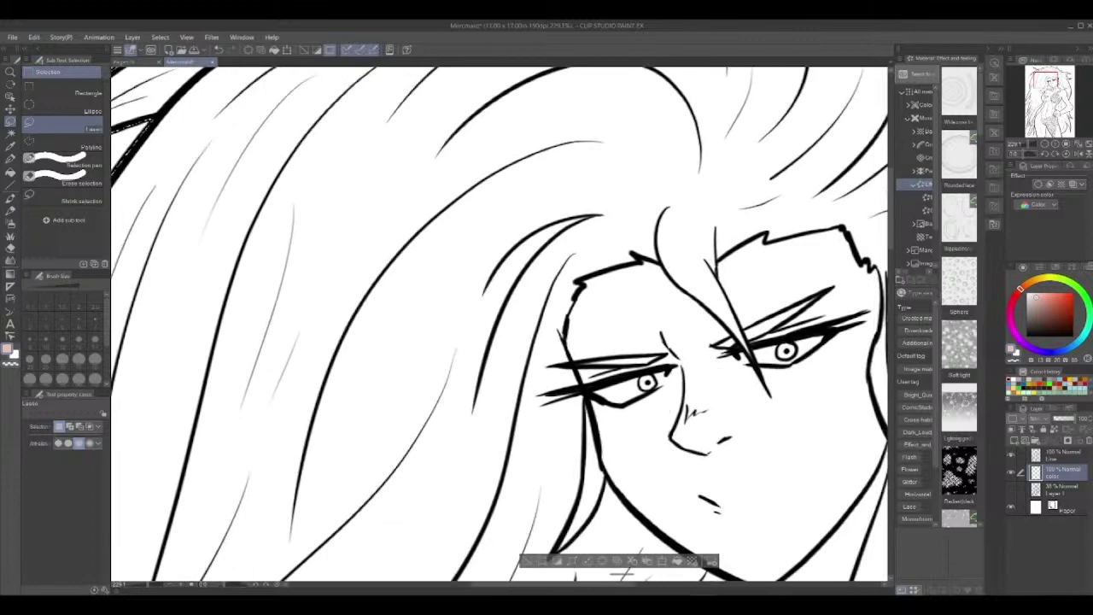
drag(427, 256, 680, 422)
drag(479, 290, 502, 341)
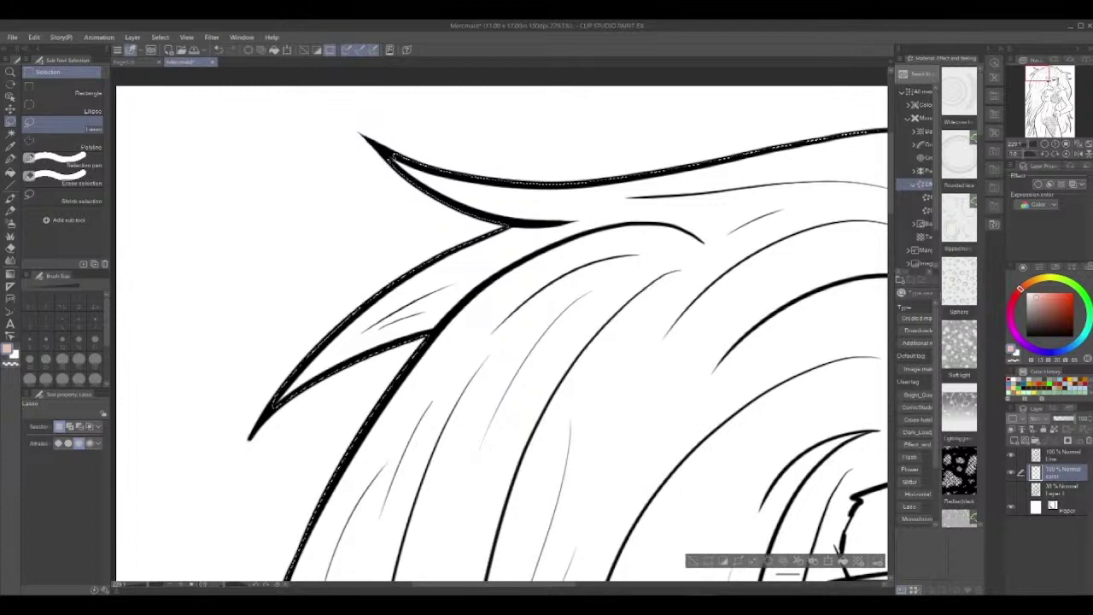
drag(502, 333, 462, 464)
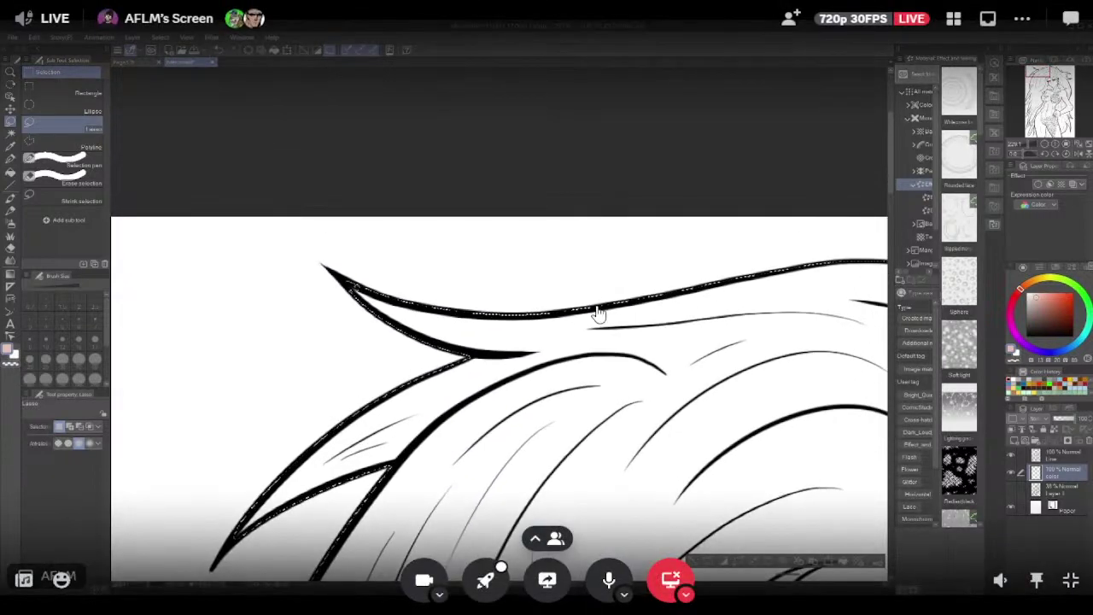
Examine the selection outline from the crown down the hair on the other side to the bent elbow.
scroll(615, 299, right, 5)
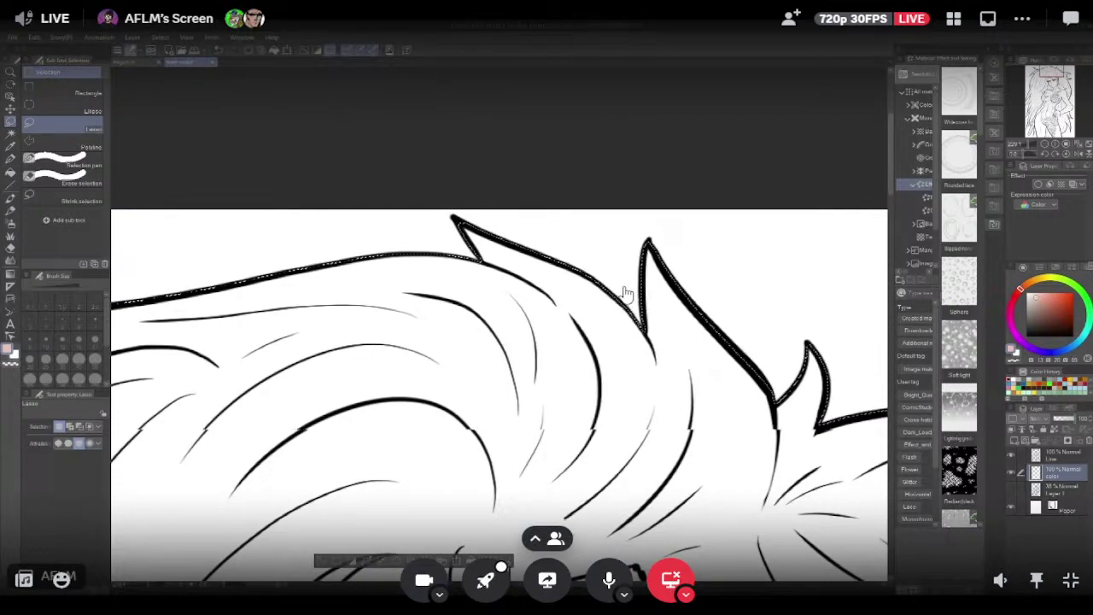
scroll(623, 290, down, 3)
scroll(624, 290, right, 5)
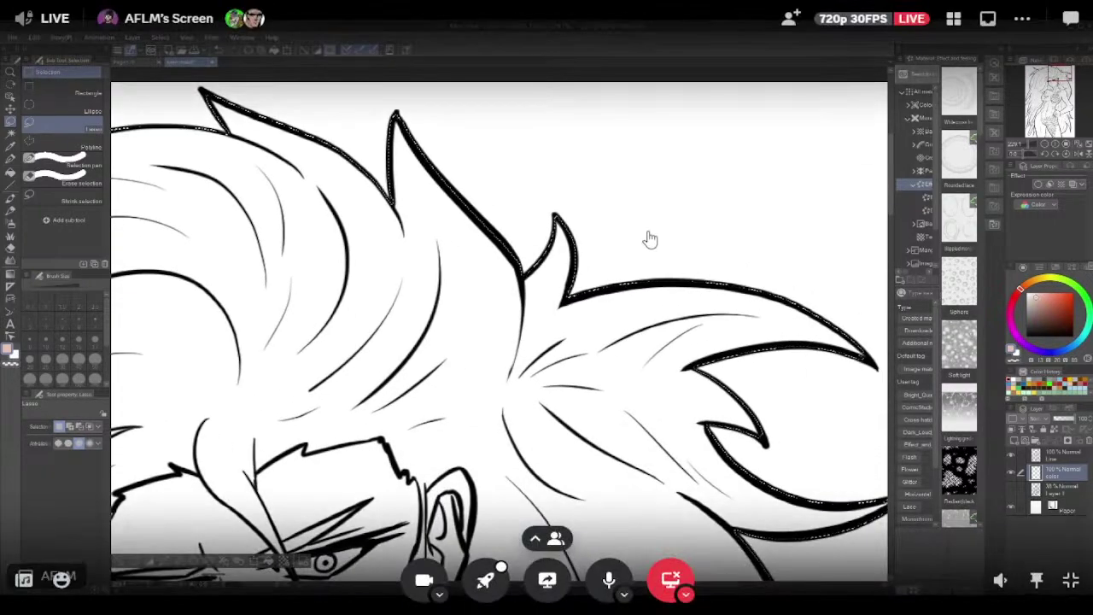
scroll(647, 248, right, 5)
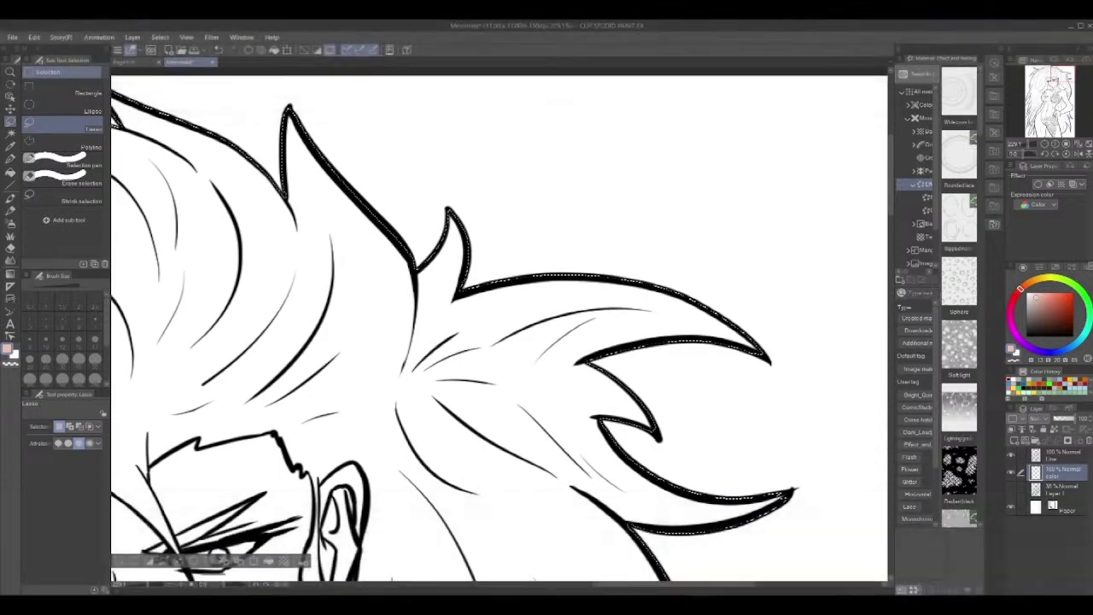
scroll(651, 240, down, 2)
scroll(651, 240, right, 1)
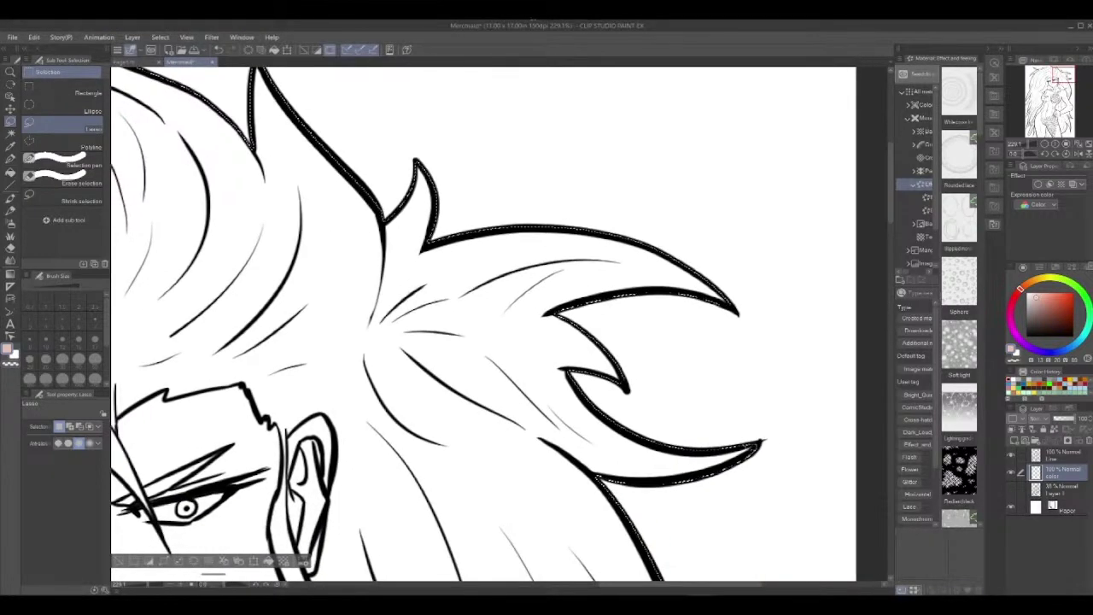
scroll(483, 325, down, 5)
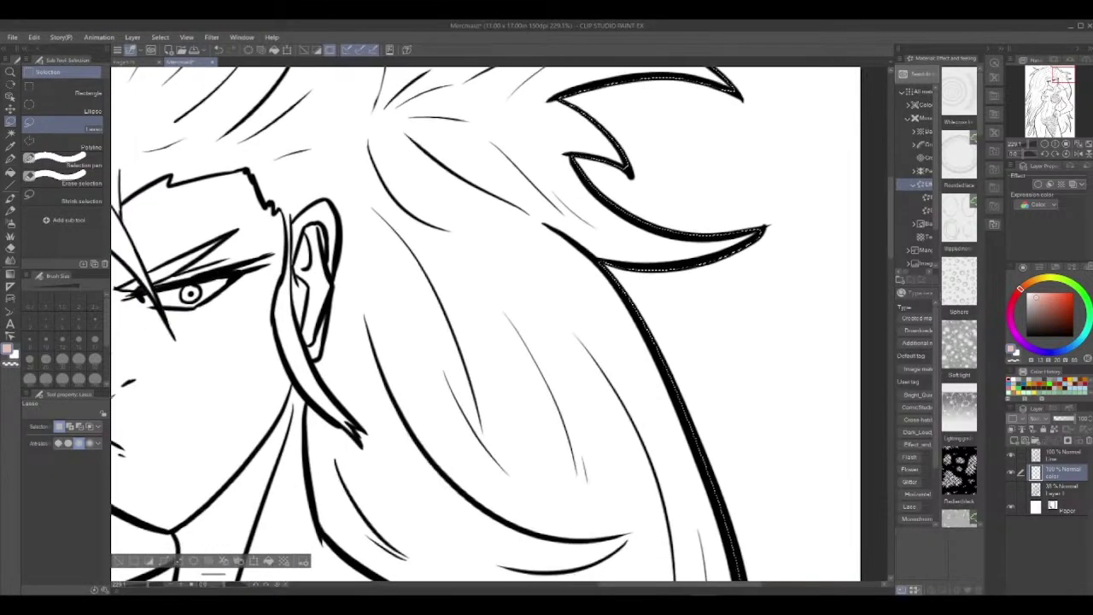
scroll(482, 325, down, 5)
scroll(483, 324, right, 2)
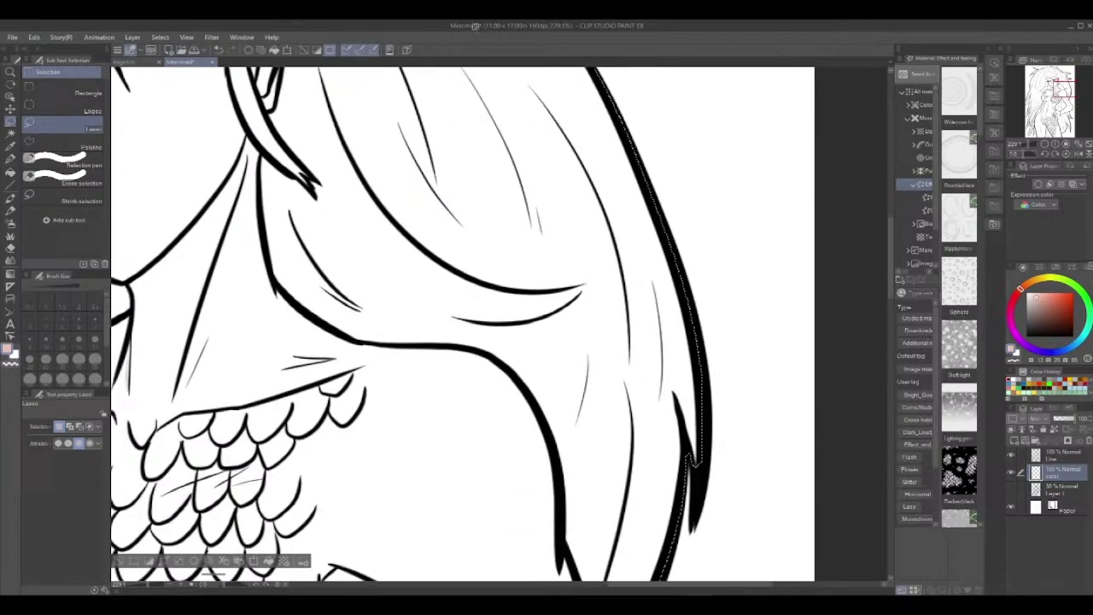
scroll(462, 325, down, 5)
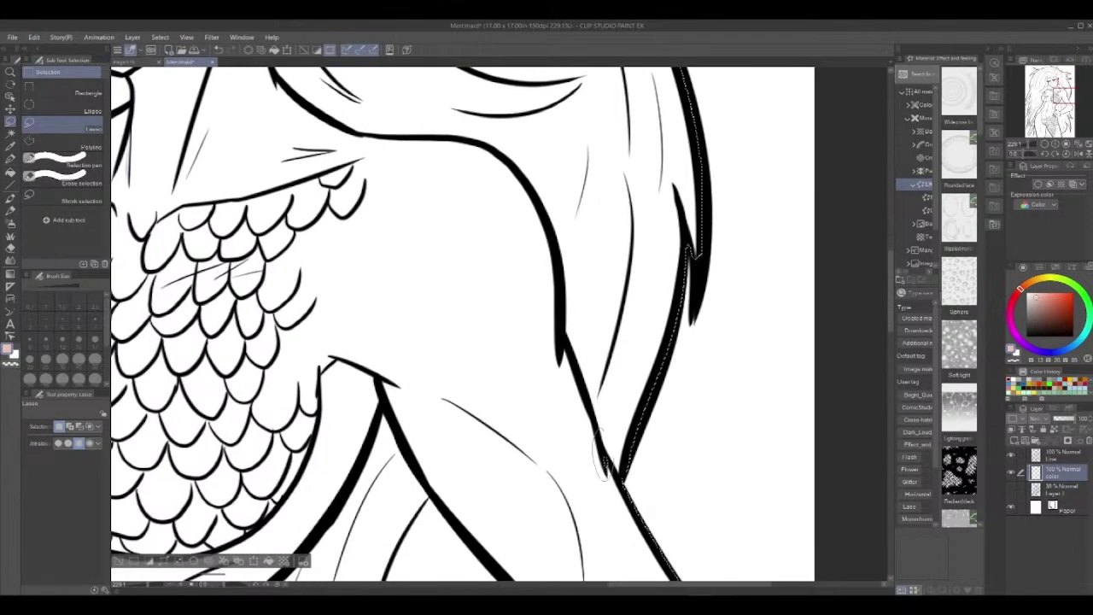
scroll(483, 324, down, 5)
scroll(483, 325, right, 2)
scroll(495, 325, down, 2)
scroll(496, 324, right, 1)
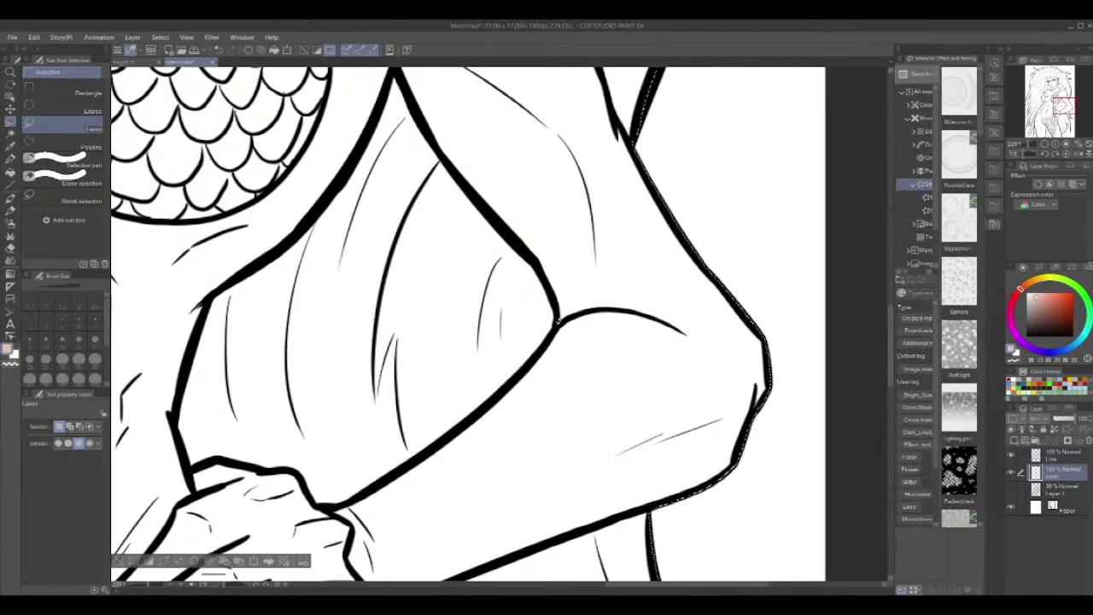
Adjust the selection with the Lasso around the fingertips and the scales beneath the hand on the hip.
drag(445, 453, 606, 198)
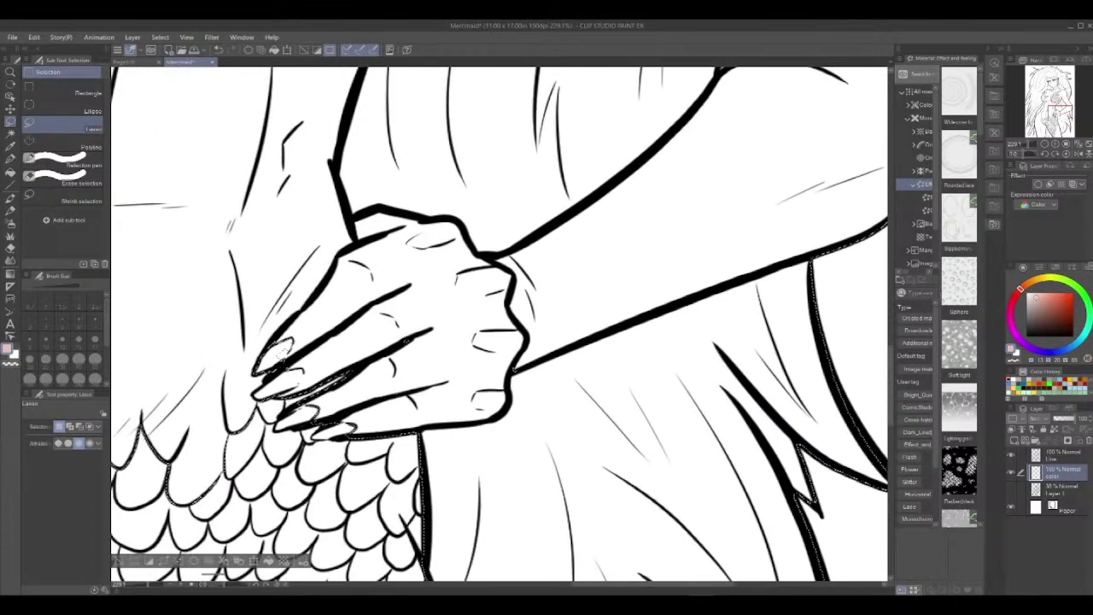
mouse_move(477, 229)
mouse_down()
mouse_move(201, 355)
mouse_move(487, 444)
mouse_up()
drag(598, 367, 423, 284)
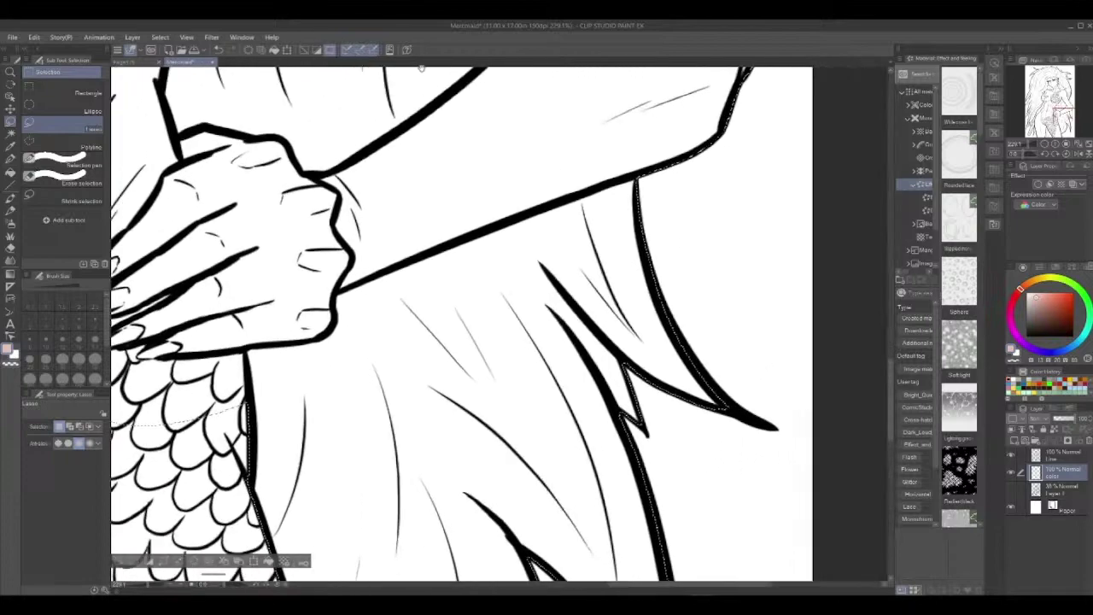
Adjust the selection with the Lasso at the tapering end of the scales on the mermaid's thigh.
mouse_move(466, 299)
mouse_down()
mouse_move(420, 114)
mouse_move(447, 156)
mouse_move(452, 117)
mouse_up()
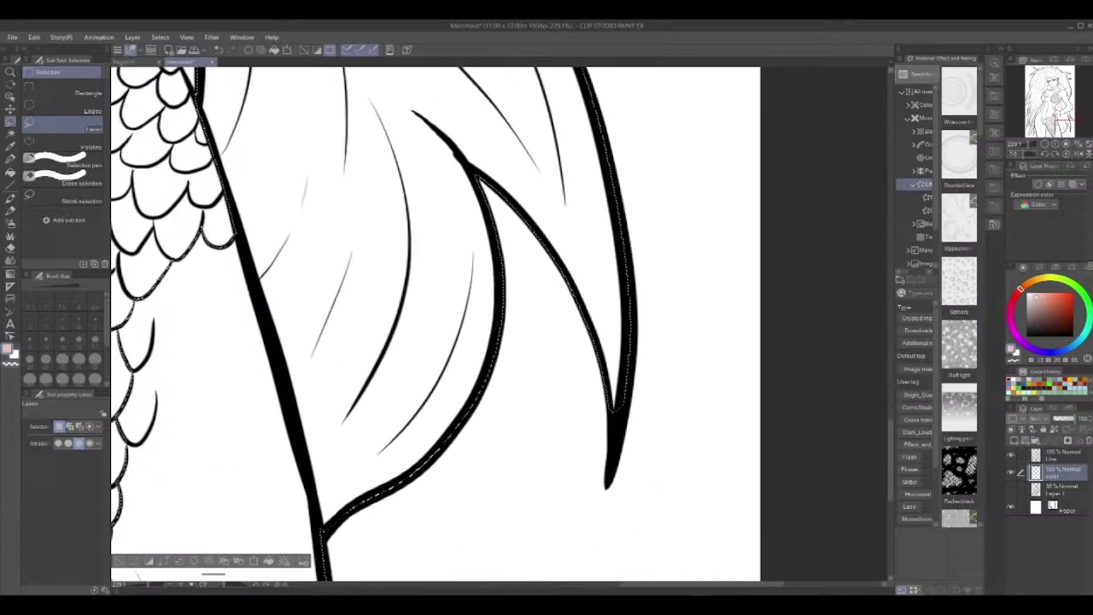
drag(376, 359, 664, 237)
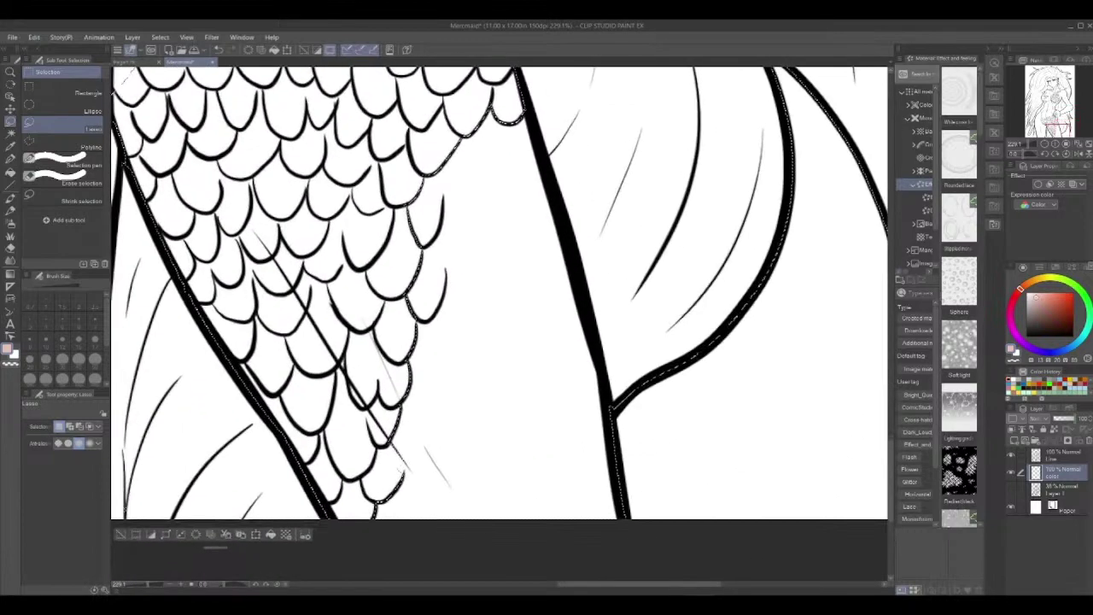
drag(401, 468, 403, 472)
key(ctrl+space)
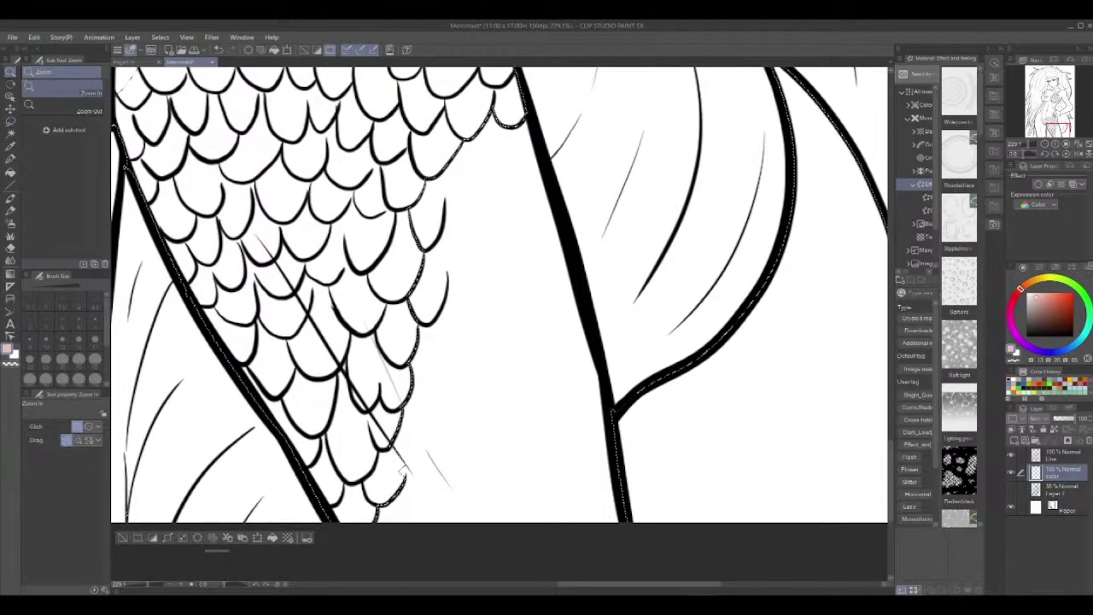
drag(600, 323, 418, 472)
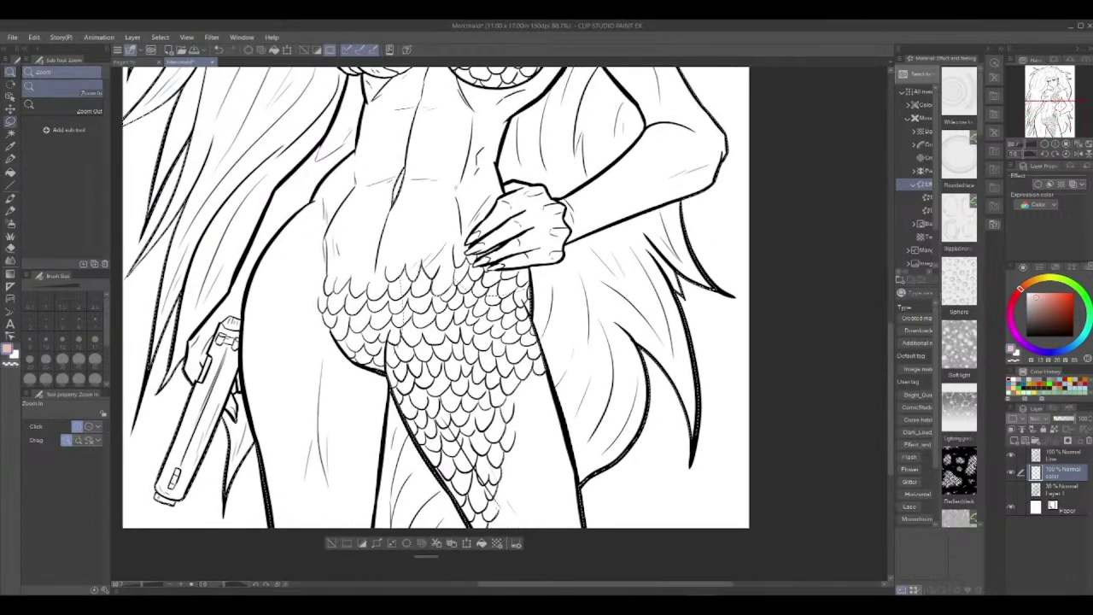
mouse_move(330, 241)
mouse_down()
mouse_move(560, 203)
mouse_move(546, 448)
mouse_up()
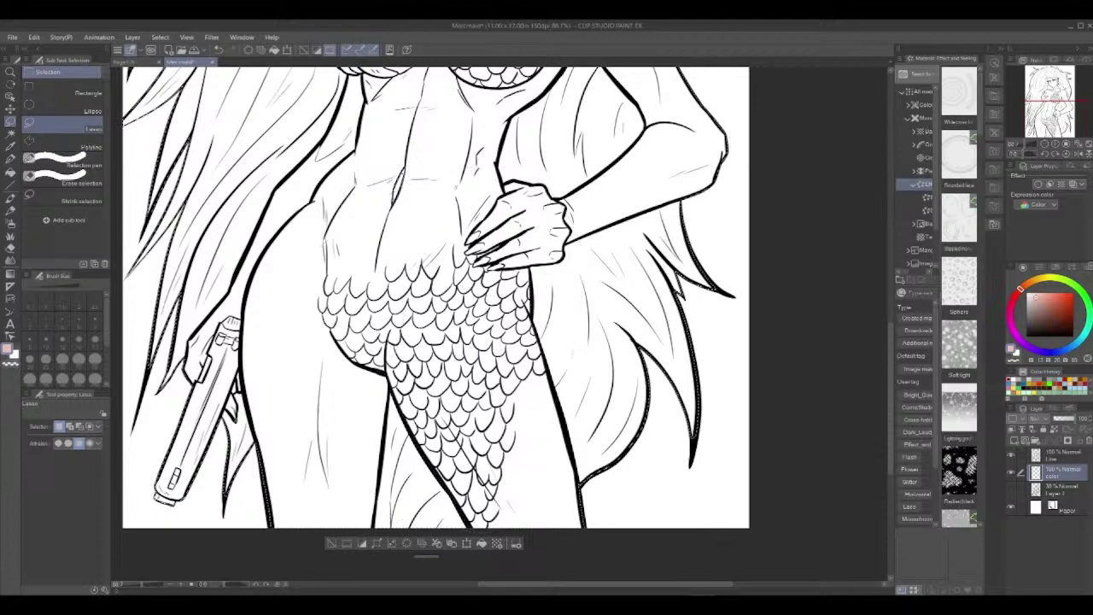
Check the selection over the torso and then over the whole mermaid figure on the page.
drag(474, 222, 438, 485)
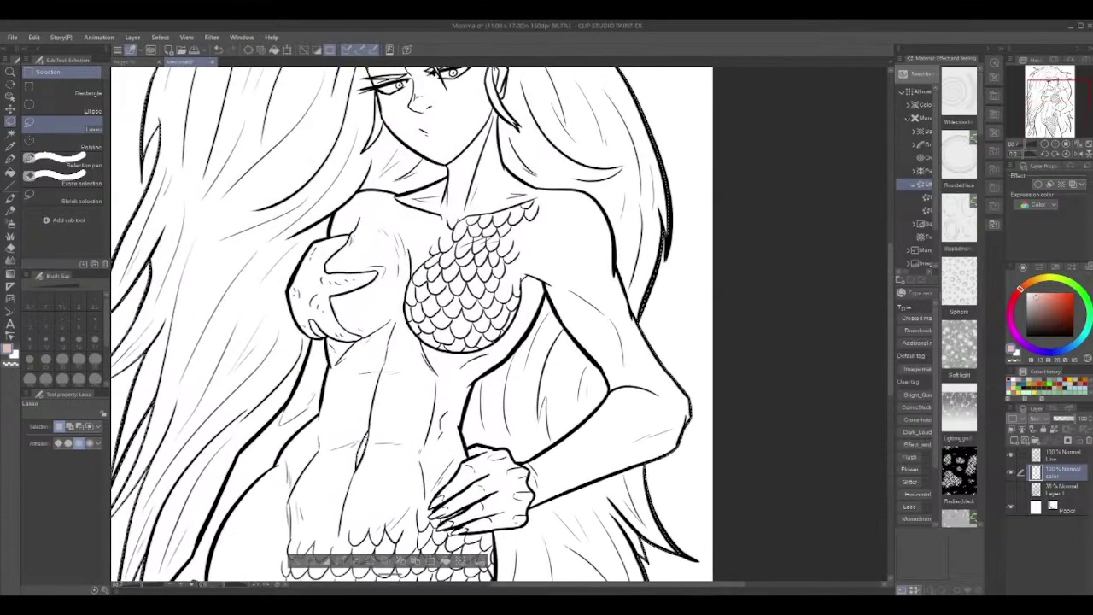
mouse_move(478, 384)
mouse_down()
mouse_move(493, 286)
mouse_move(519, 231)
mouse_up()
key(slash)
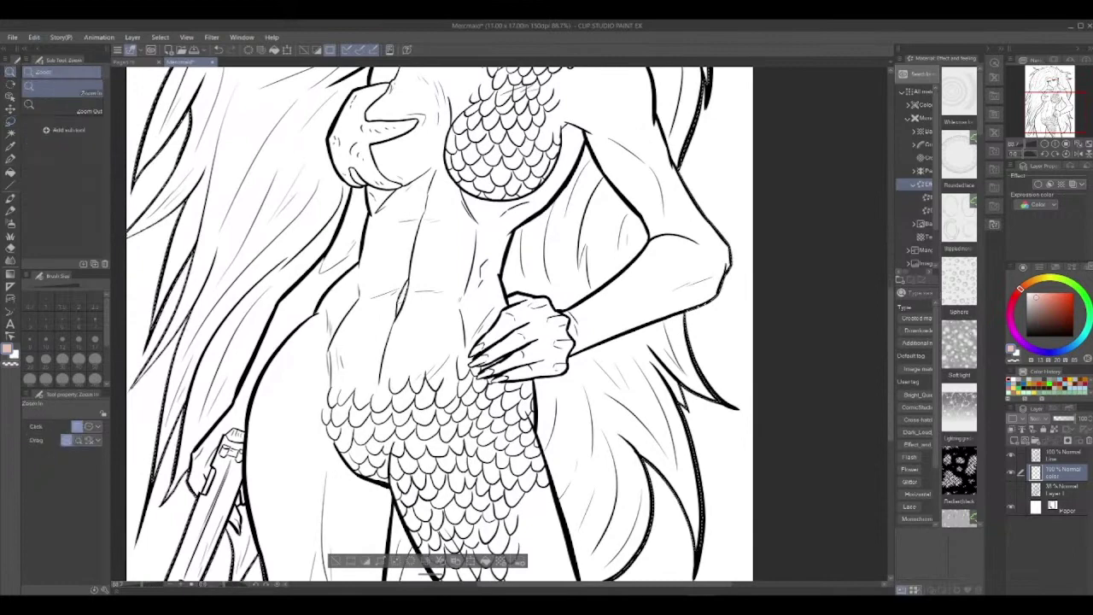
mouse_move(662, 323)
mouse_down()
mouse_move(559, 324)
mouse_move(546, 370)
mouse_up()
drag(664, 361, 698, 362)
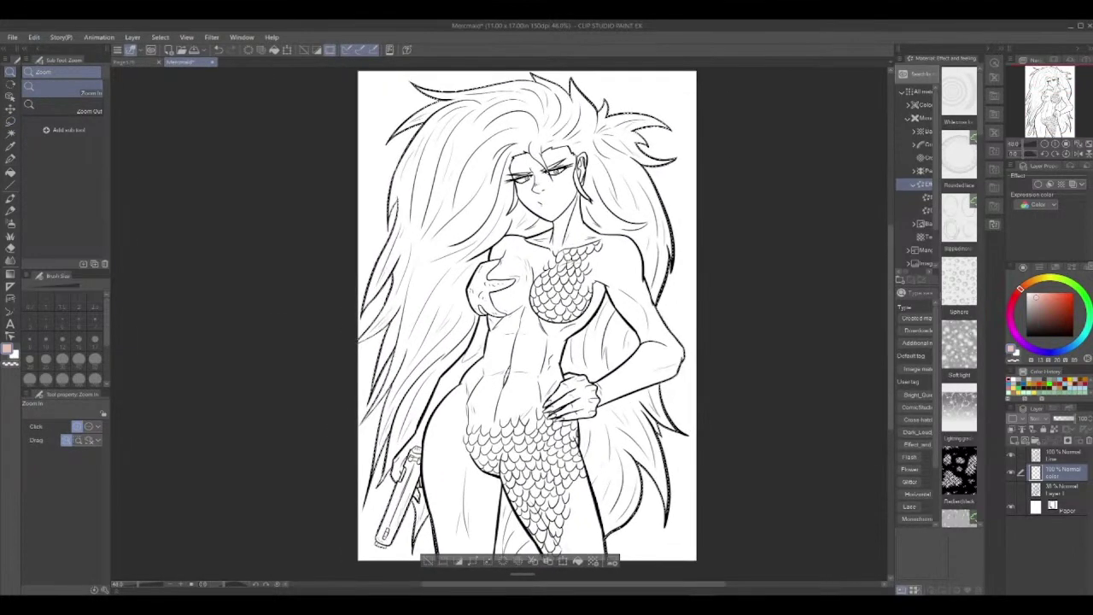
drag(546, 341, 536, 345)
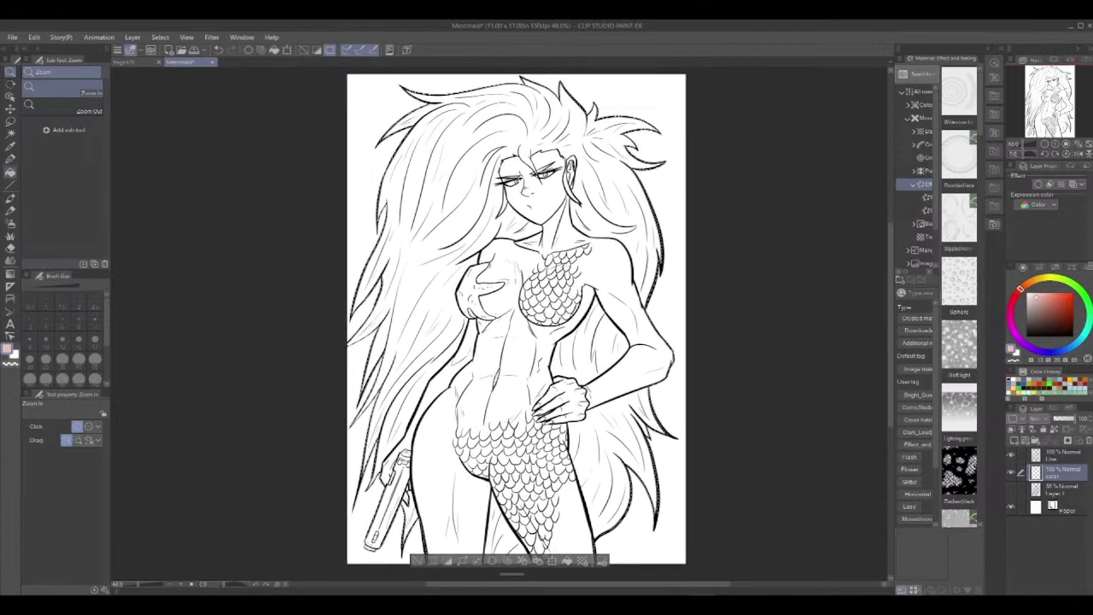
Paint the selected mermaid figure flat pink on the colour layer with the G-pen, enlarged to brush size 2000.
key(g)
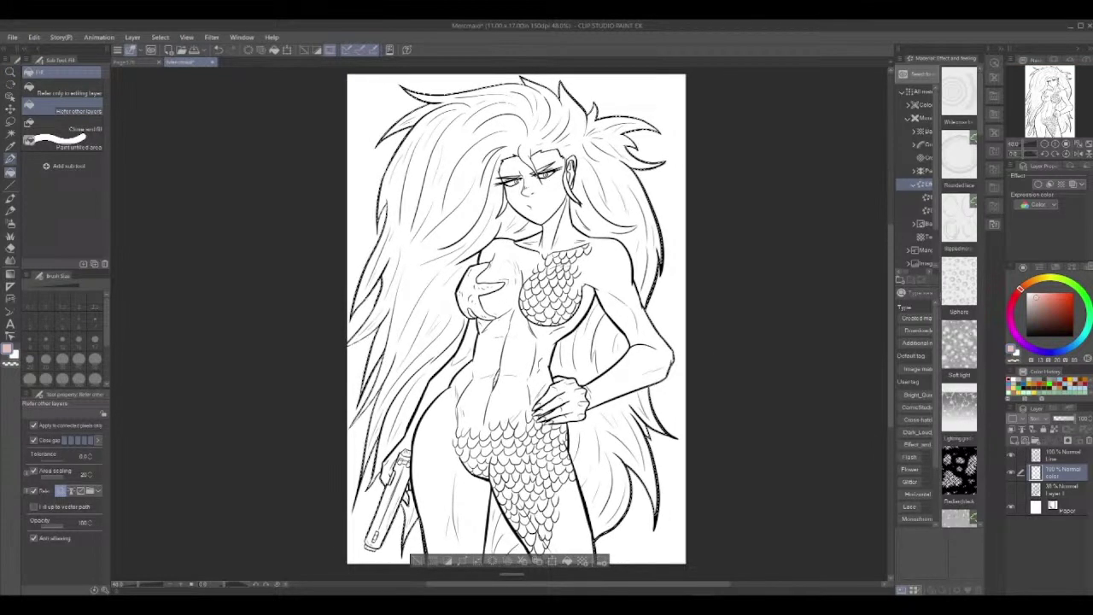
key(p)
key(bracketright)
key(bracketright)
key(bracketright)
key(bracketright)
key(bracketright)
key(bracketright)
key(bracketright)
key(bracketright)
key(bracketright)
key(bracketright)
key(bracketright)
key(bracketright)
key(bracketright)
key(bracketright)
key(bracketright)
key(bracketright)
key(bracketright)
key(bracketright)
key(bracketright)
key(bracketright)
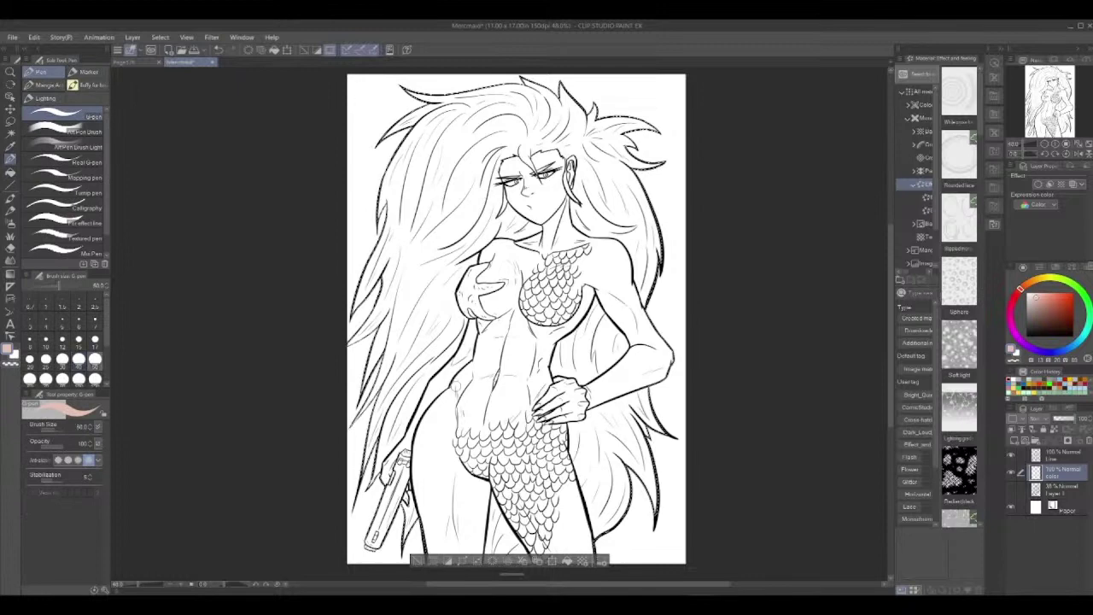
mouse_move(407, 413)
mouse_down()
mouse_move(371, 513)
mouse_move(409, 478)
mouse_move(559, 487)
mouse_move(658, 427)
mouse_move(598, 410)
mouse_move(478, 324)
mouse_move(427, 222)
mouse_move(504, 196)
mouse_move(636, 256)
mouse_move(562, 128)
mouse_move(470, 136)
mouse_up()
click(11, 122)
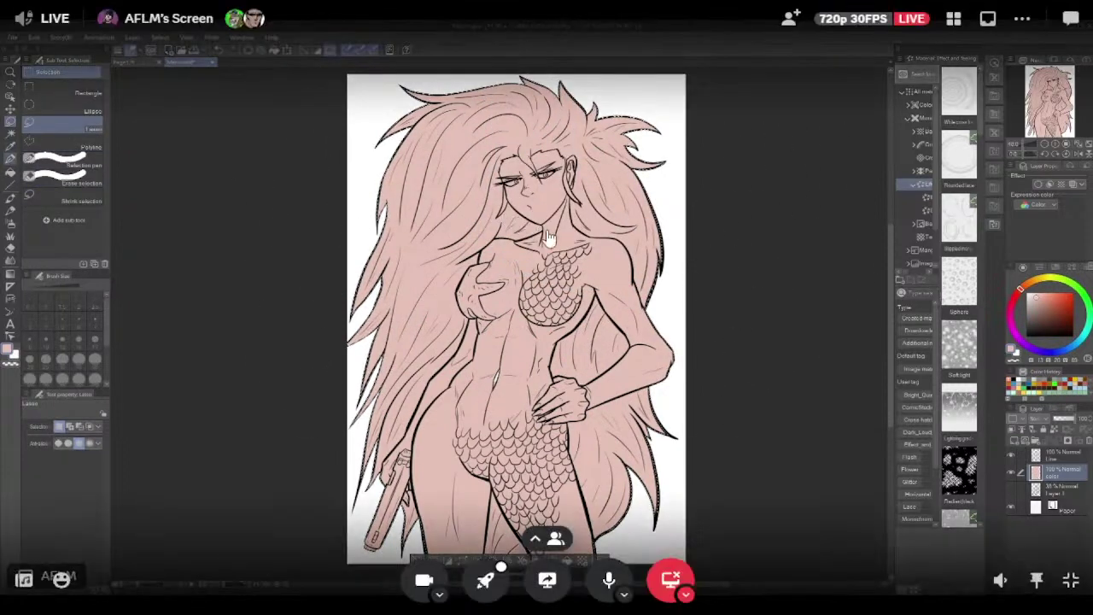
key(p)
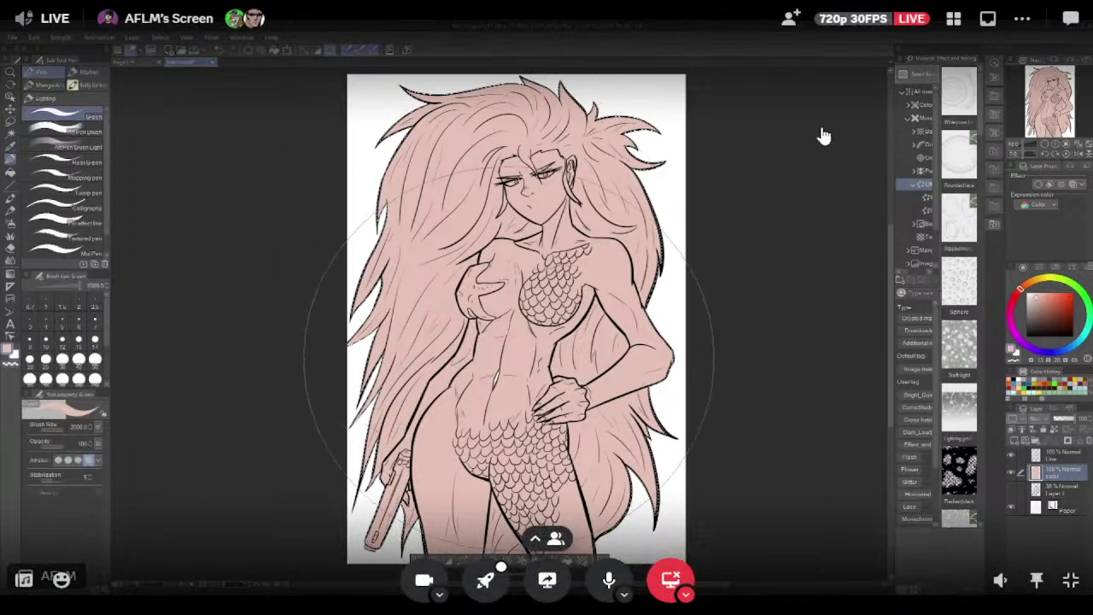
Switch from the pink mermaid stream to the shared screen showing the line art of a figure aiming a rifle.
click(955, 22)
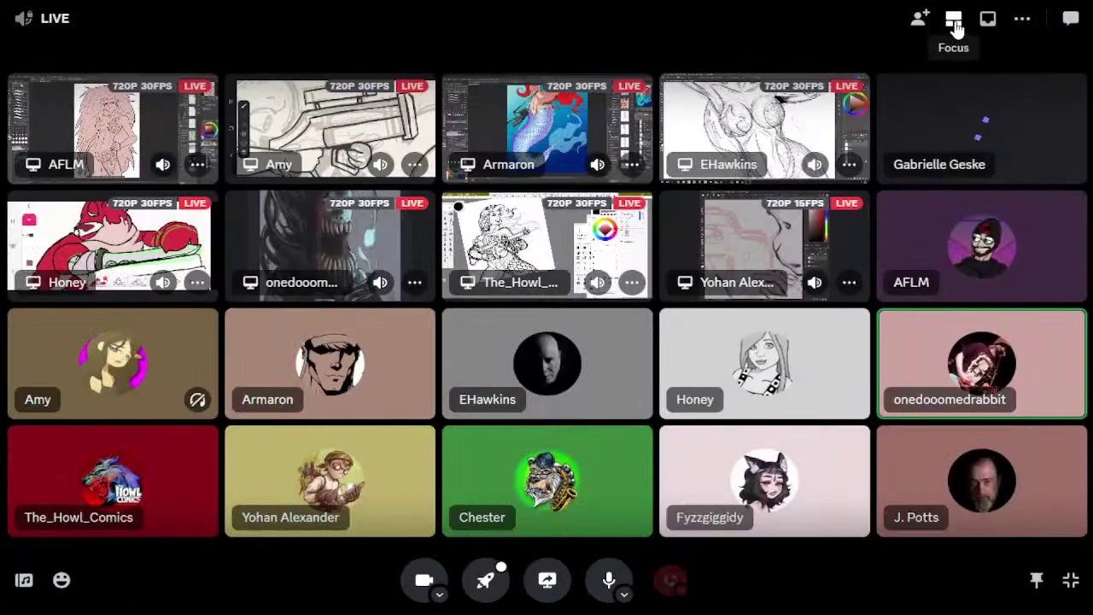
click(388, 94)
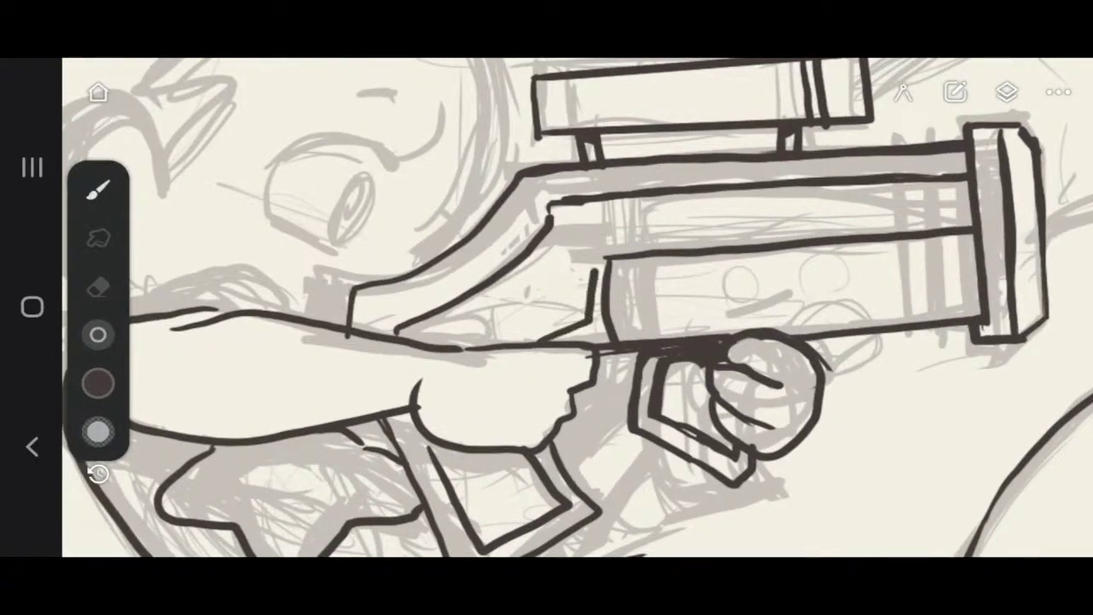
click(111, 526)
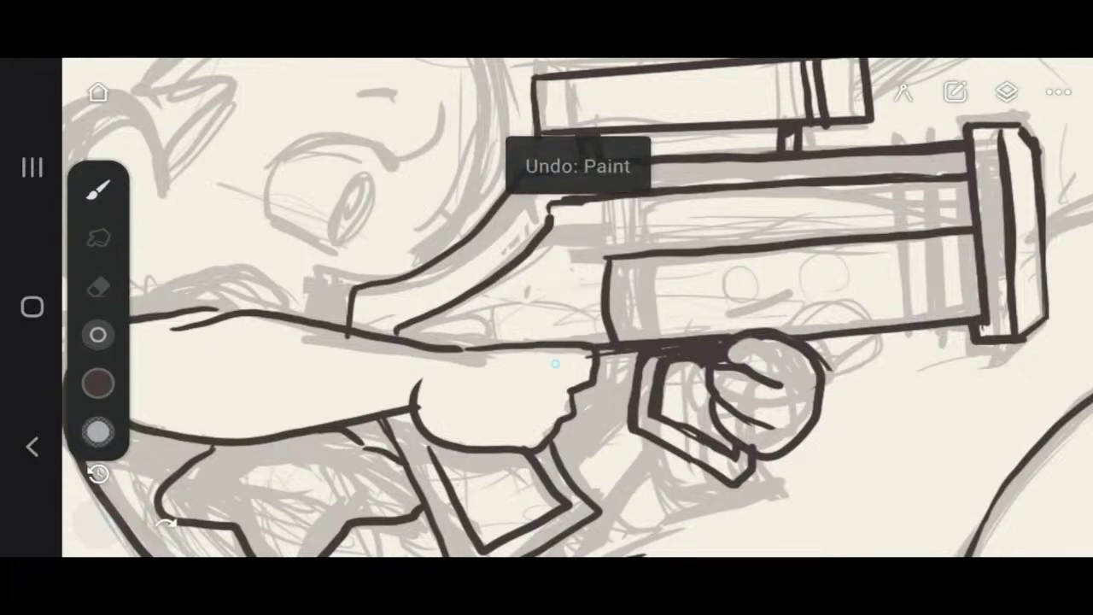
mouse_move(514, 337)
mouse_down()
mouse_move(584, 314)
mouse_move(581, 252)
mouse_move(714, 213)
mouse_move(967, 190)
mouse_up()
click(97, 524)
drag(611, 231, 973, 194)
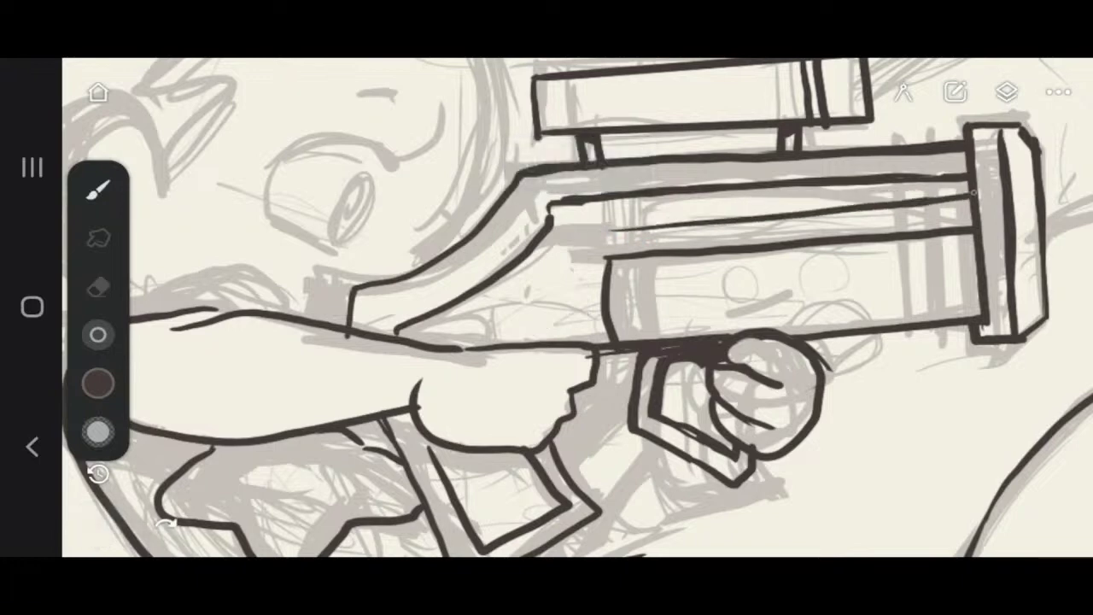
click(98, 523)
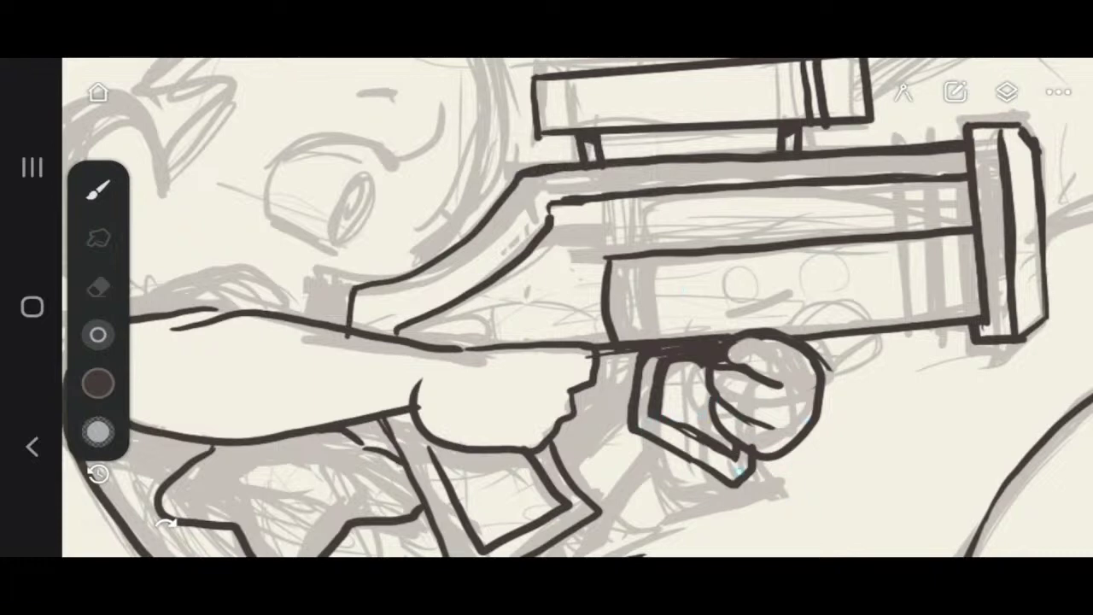
Draw a new vertical edge for the rifle's lower panel above the front hand and erase the lines extending back beyond it.
mouse_move(749, 324)
mouse_down()
mouse_move(745, 252)
mouse_move(748, 329)
mouse_up()
click(98, 288)
mouse_move(630, 253)
mouse_down()
mouse_move(652, 254)
mouse_move(608, 338)
mouse_up()
drag(605, 294, 605, 335)
mouse_move(640, 252)
mouse_down()
mouse_move(739, 248)
mouse_move(716, 251)
mouse_up()
scroll(764, 291, down, 5)
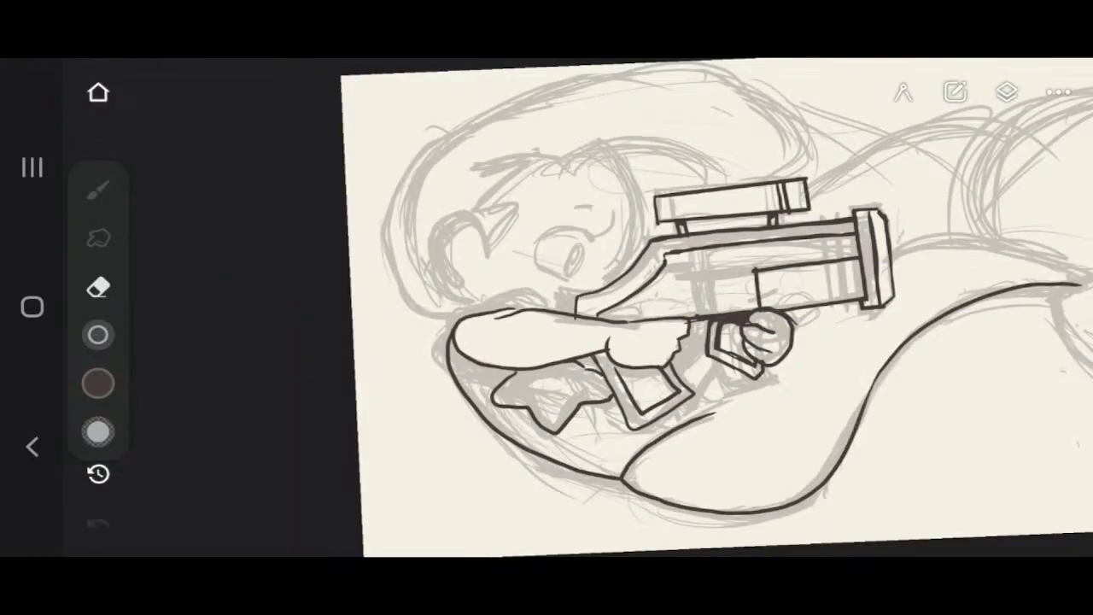
Restore the rear hand's knuckle outline and ink the trigger under the rifle between that hand and the front grip.
click(97, 190)
scroll(683, 299, up, 5)
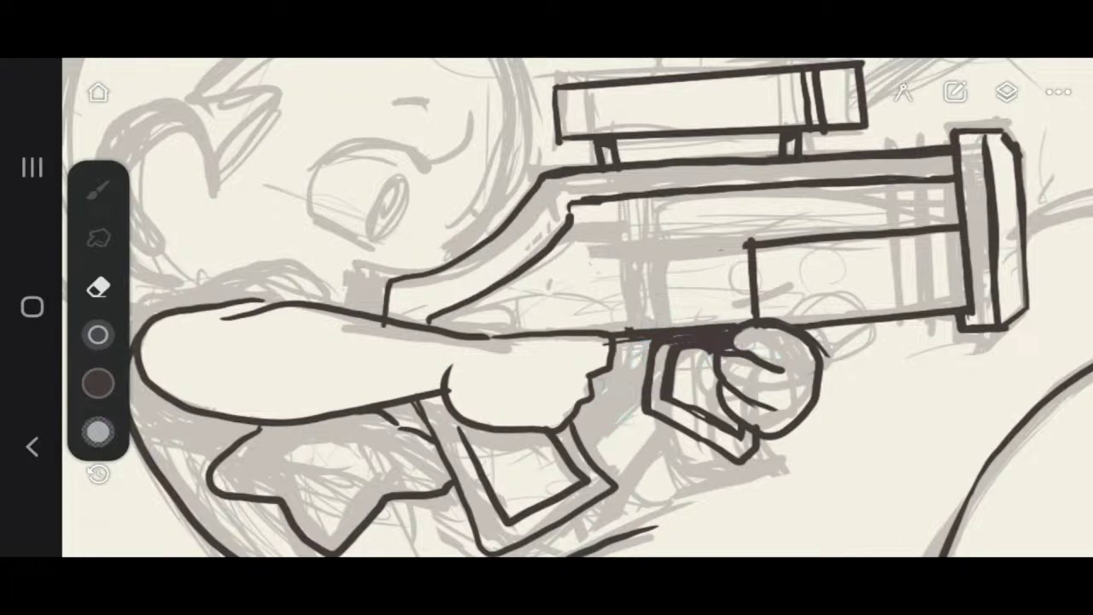
click(99, 521)
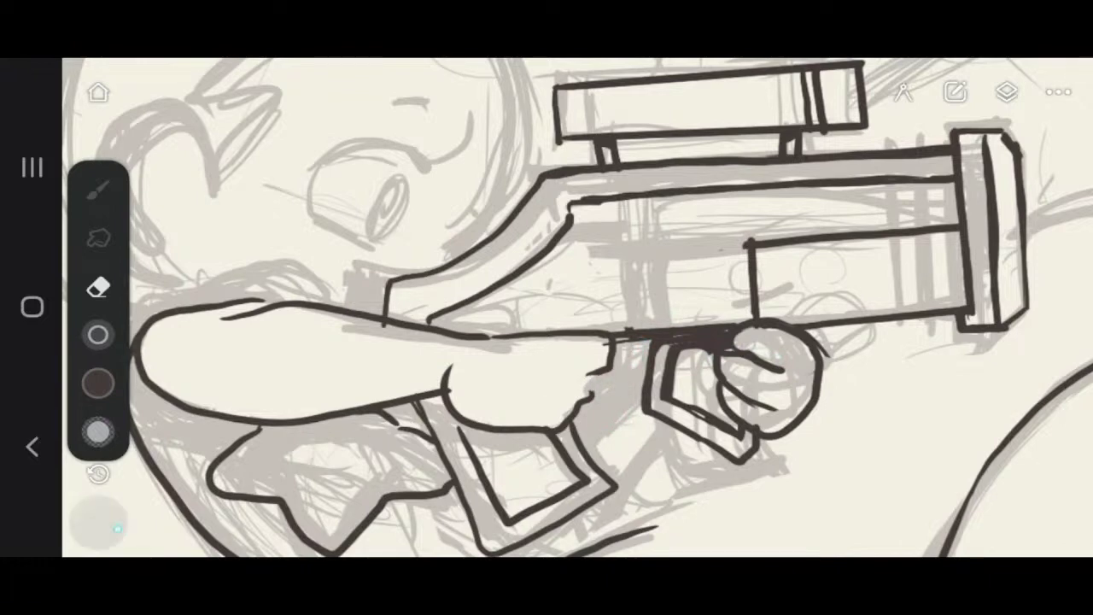
click(97, 190)
mouse_move(596, 389)
mouse_down()
mouse_move(634, 388)
mouse_move(645, 341)
mouse_move(612, 387)
mouse_move(593, 387)
mouse_up()
mouse_move(632, 341)
mouse_down()
mouse_move(618, 372)
mouse_move(591, 376)
mouse_up()
scroll(655, 402, down, 5)
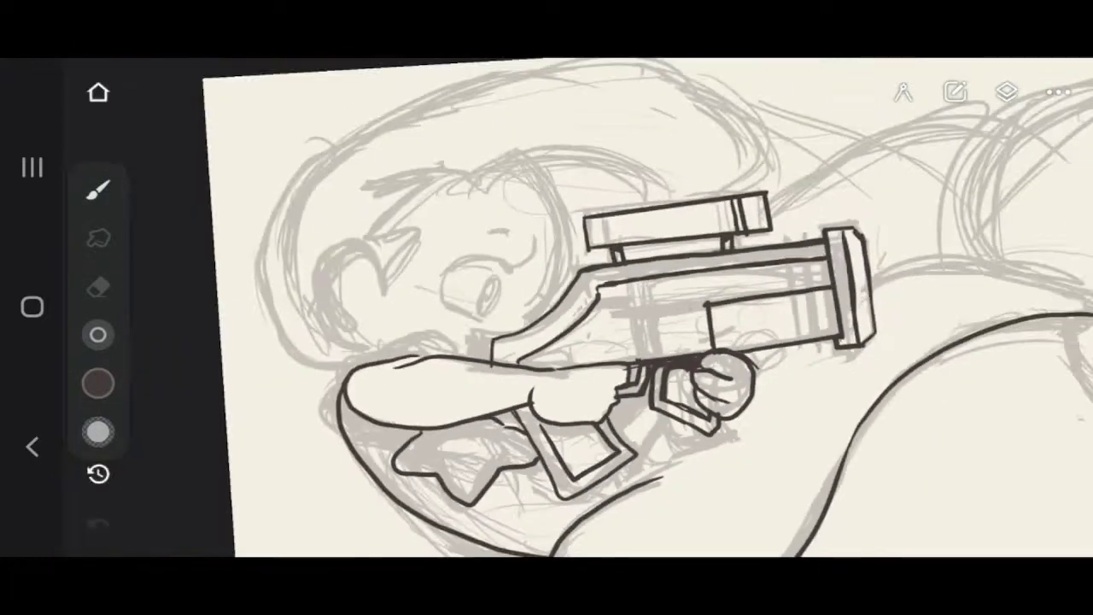
click(98, 522)
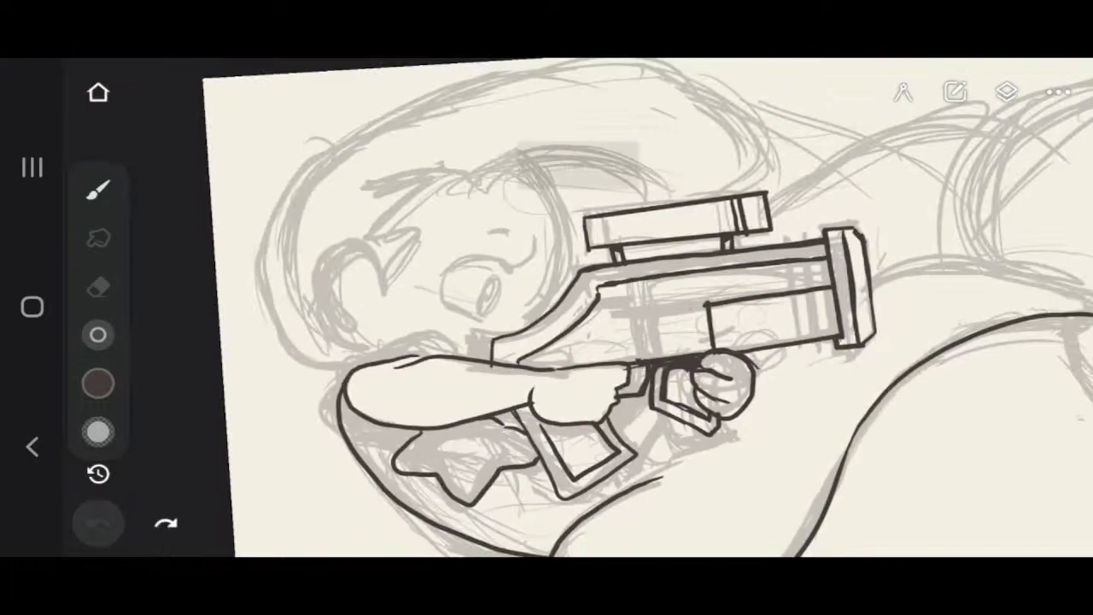
scroll(649, 325, up, 3)
mouse_move(558, 363)
mouse_down()
mouse_move(549, 369)
mouse_move(567, 367)
mouse_move(579, 334)
mouse_up()
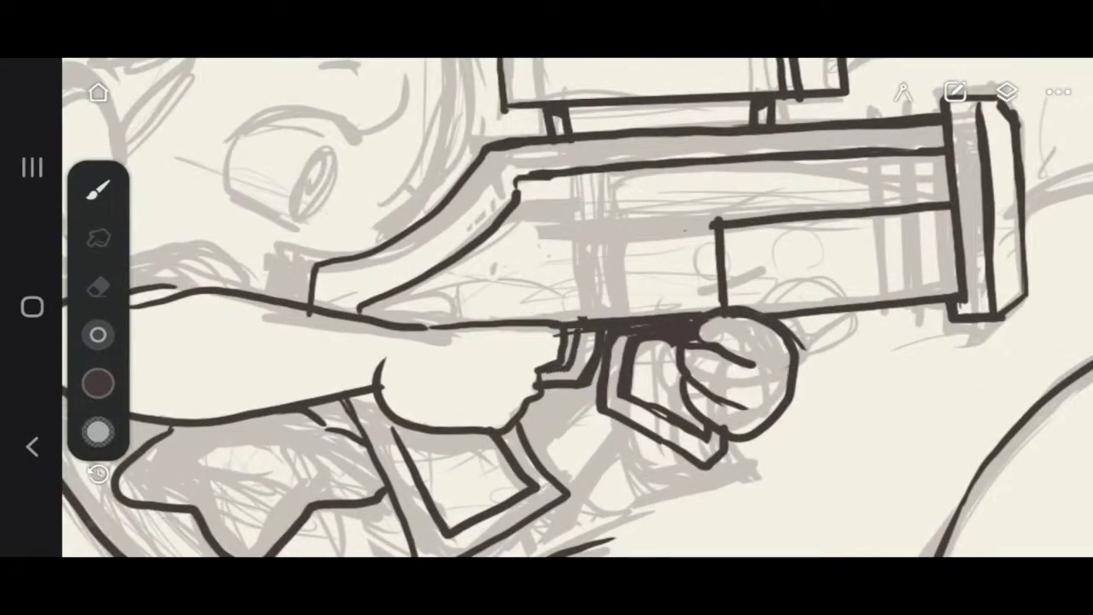
Examine the inked rifle and both hands up close and in relation to the sketched head and body.
scroll(577, 308, down, 5)
scroll(649, 307, up, 5)
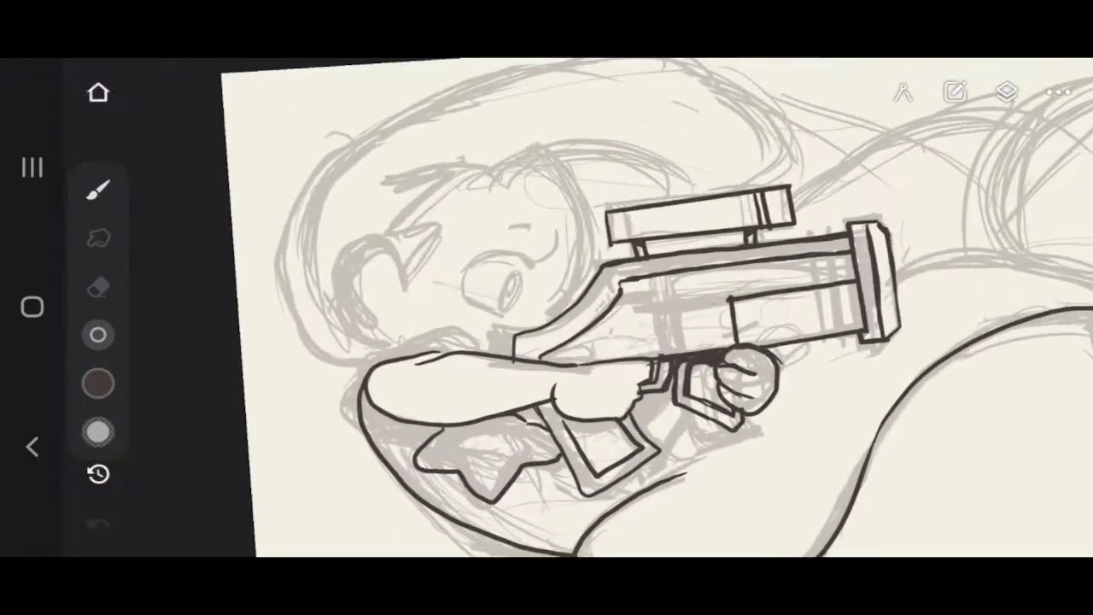
scroll(649, 307, down, 3)
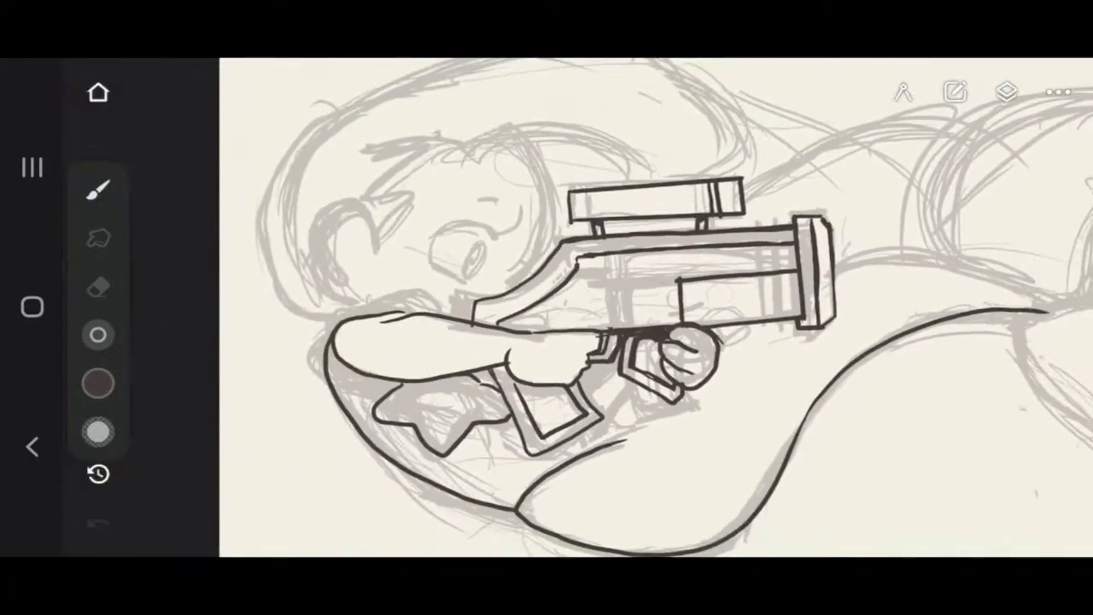
scroll(649, 307, up, 1)
scroll(649, 307, down, 4)
scroll(649, 307, up, 4)
scroll(649, 308, up, 3)
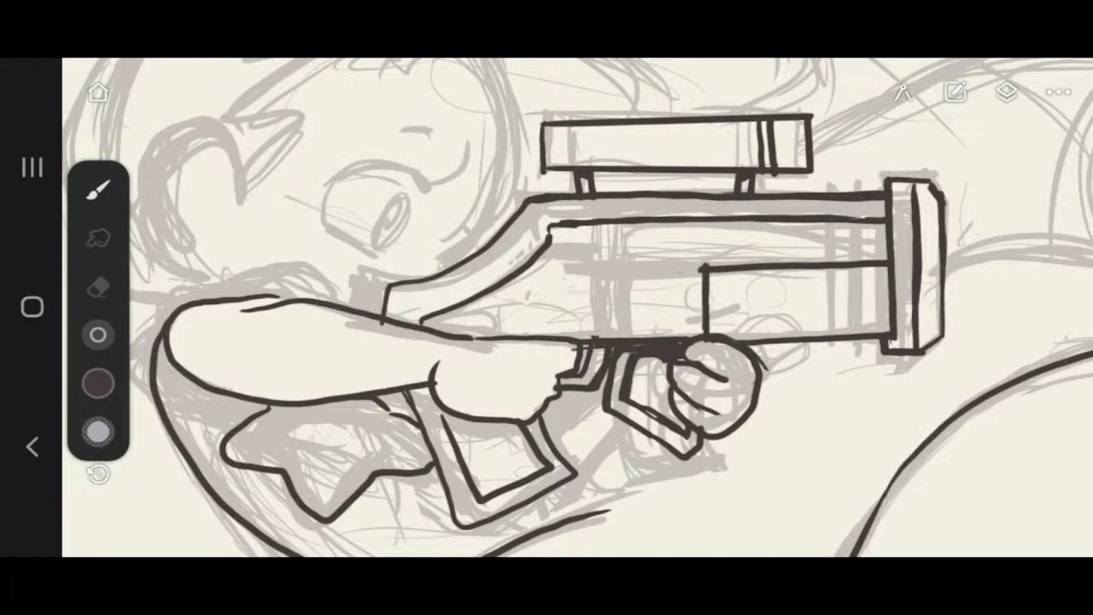
scroll(578, 307, down, 3)
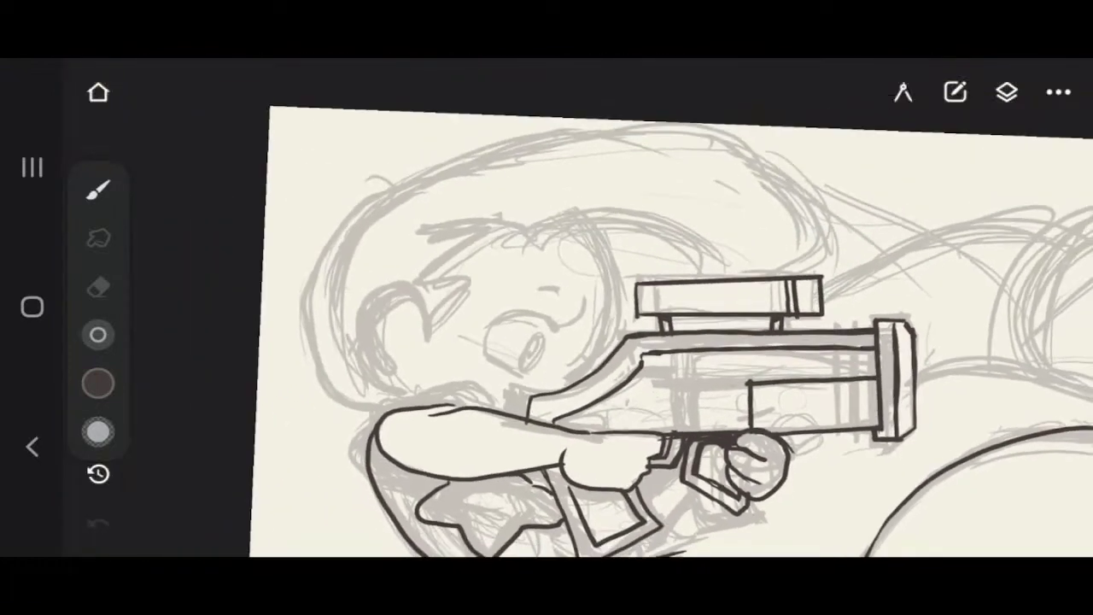
drag(636, 283, 622, 265)
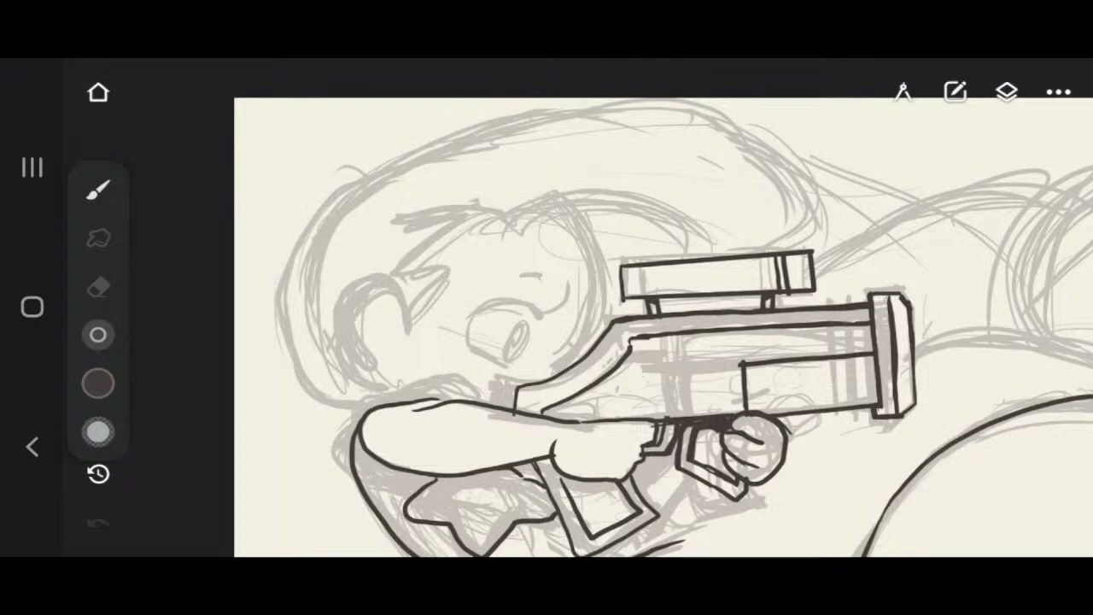
Ink the curve of the face down to the rifle stock and the narrow oval iris of the eye.
scroll(621, 327, up, 1)
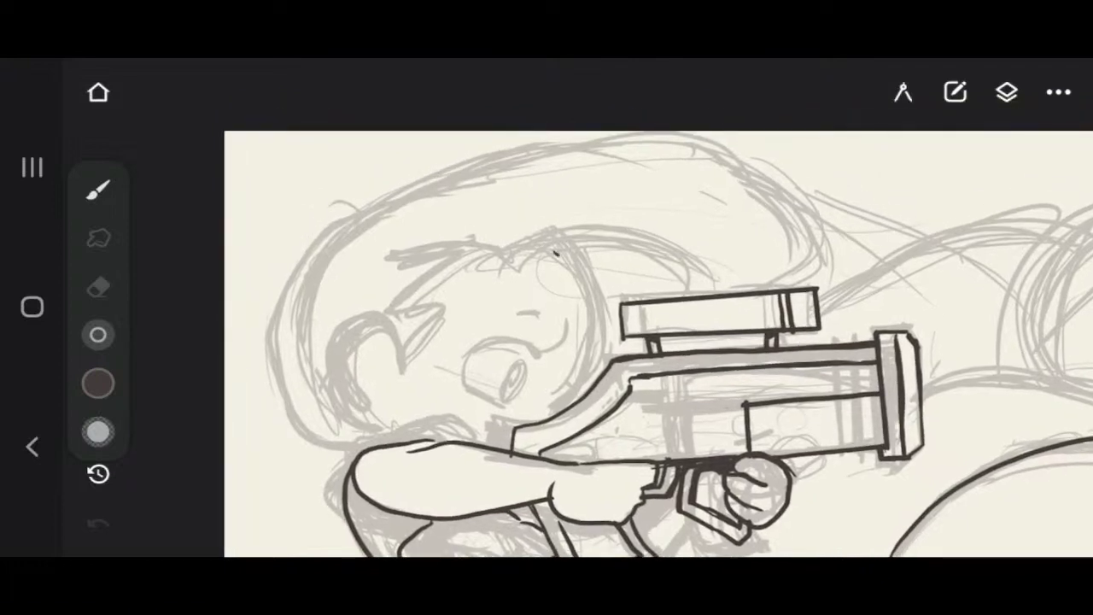
mouse_move(555, 253)
mouse_down()
mouse_move(596, 313)
mouse_move(559, 409)
mouse_up()
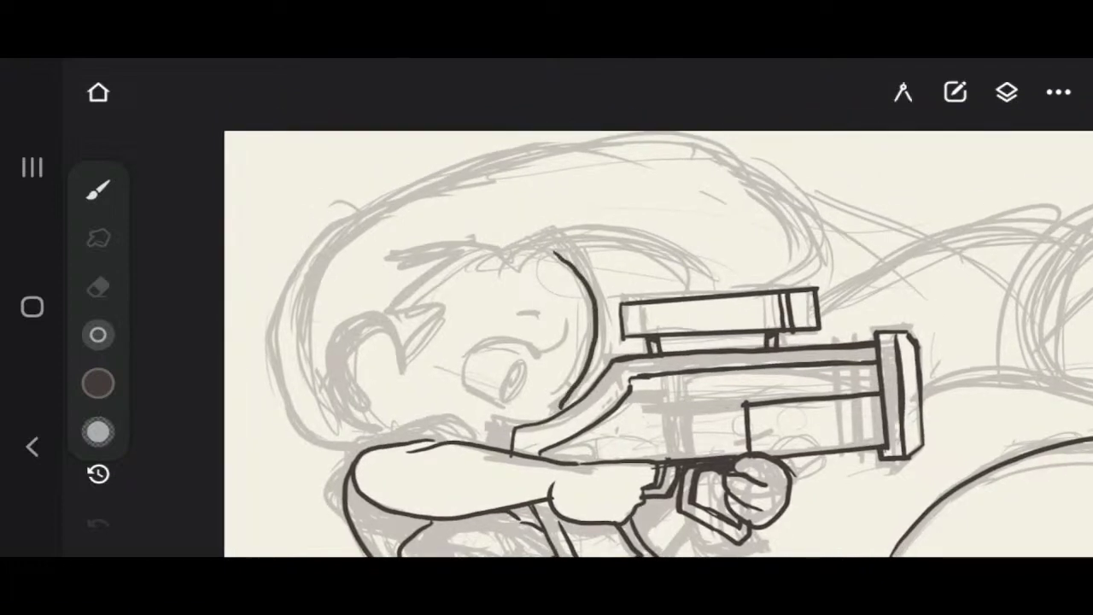
scroll(597, 351, up, 4)
mouse_move(391, 365)
mouse_down()
mouse_move(416, 343)
mouse_move(471, 345)
mouse_move(497, 363)
mouse_up()
key(ctrl+z)
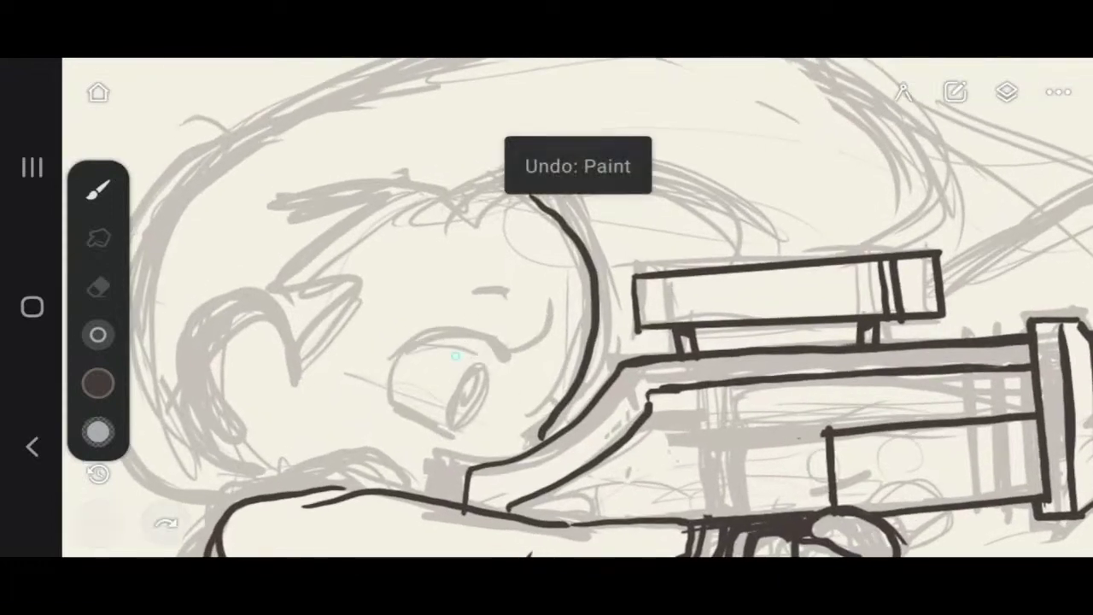
mouse_move(454, 421)
mouse_down()
mouse_move(466, 377)
mouse_move(492, 390)
mouse_move(462, 430)
mouse_move(454, 427)
mouse_up()
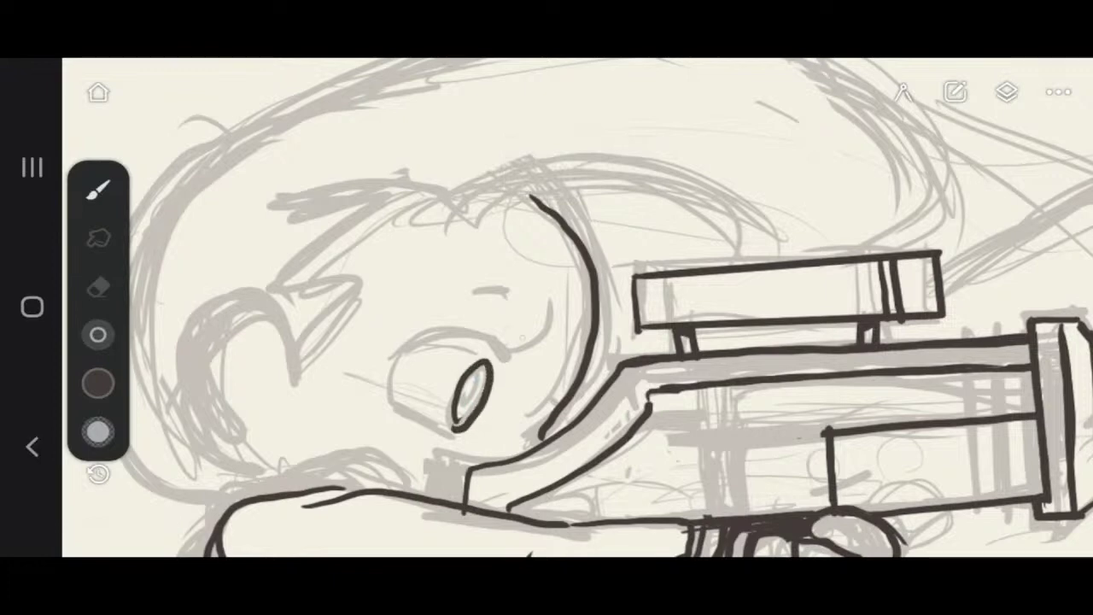
Ink the eye's thick upper lash line, the small curve from its inner corner, and the lower lid.
mouse_move(504, 363)
mouse_down()
mouse_move(434, 333)
mouse_move(394, 380)
mouse_move(412, 345)
mouse_move(491, 333)
mouse_move(511, 367)
mouse_move(480, 328)
mouse_move(393, 369)
mouse_up()
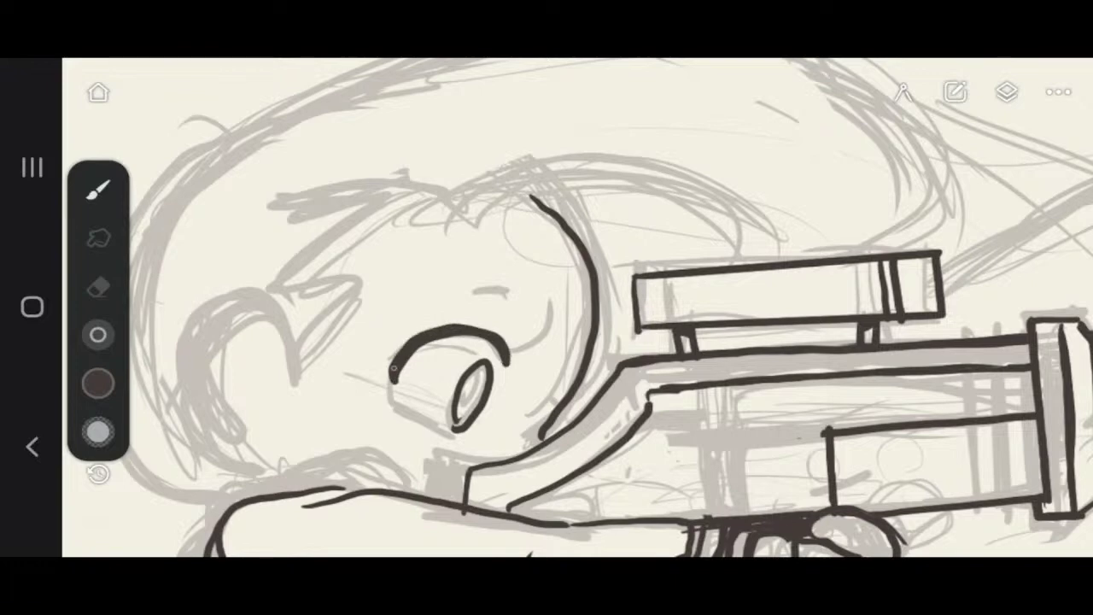
mouse_move(507, 351)
mouse_down()
mouse_move(526, 343)
mouse_move(547, 300)
mouse_up()
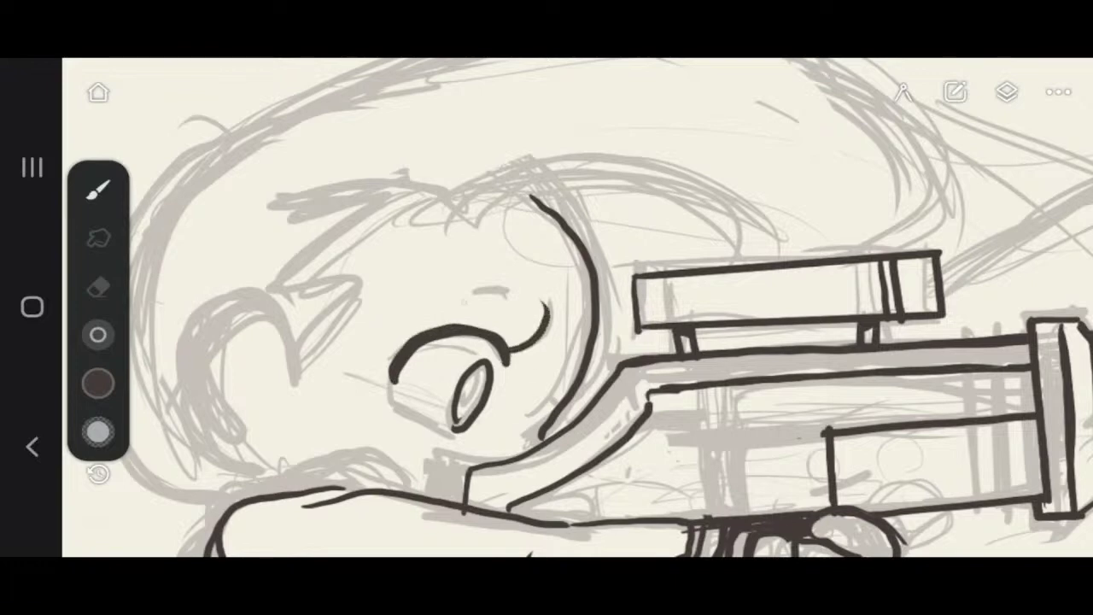
drag(389, 403, 451, 435)
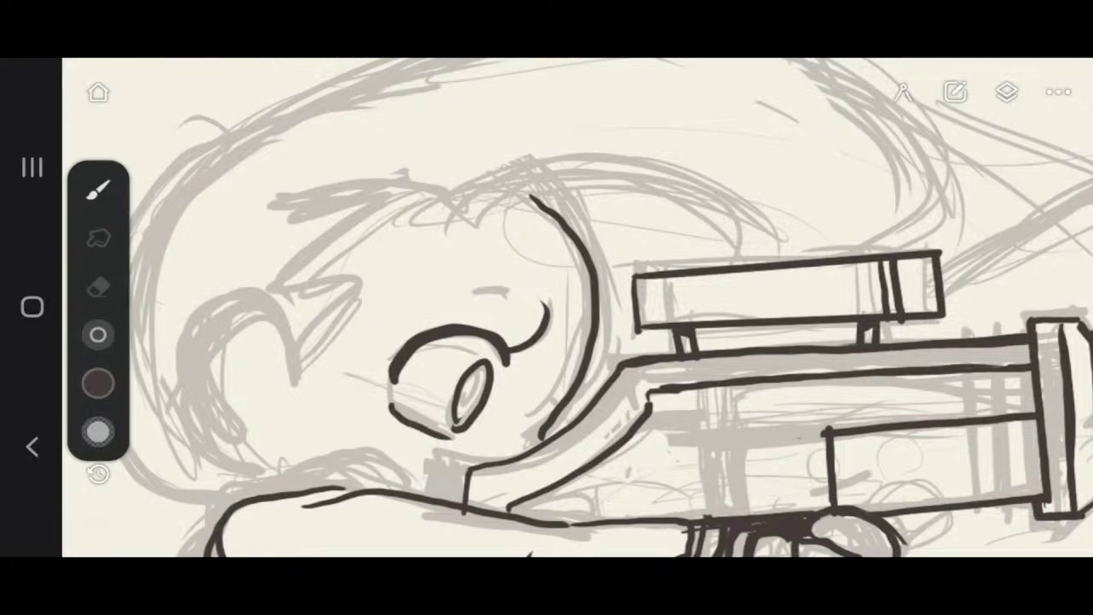
mouse_move(546, 308)
mouse_down()
mouse_move(596, 328)
mouse_move(665, 331)
mouse_move(689, 313)
mouse_up()
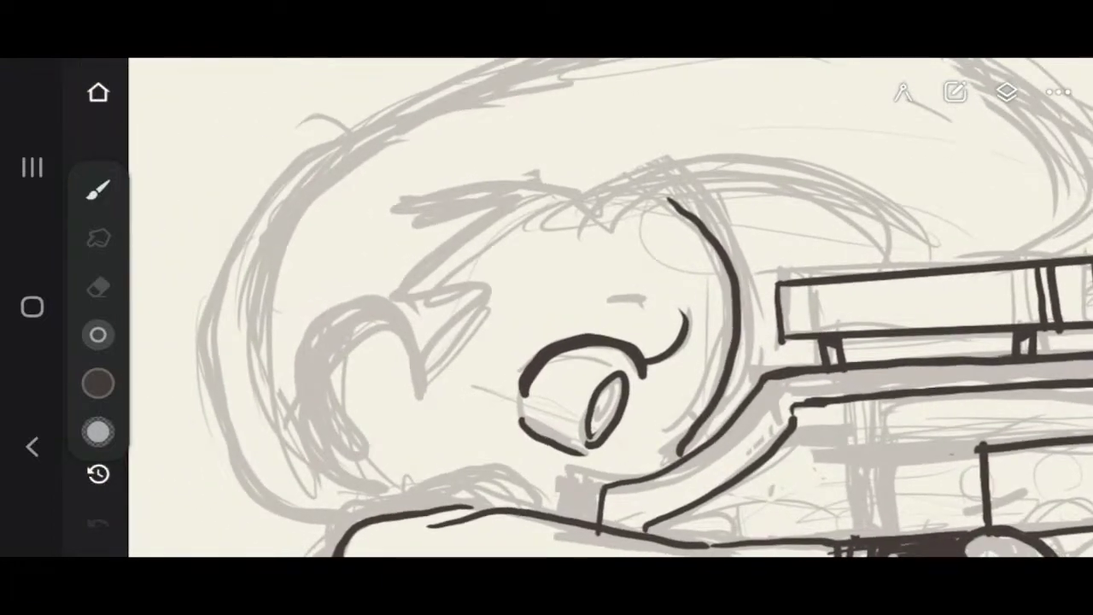
mouse_move(418, 395)
mouse_down()
mouse_move(461, 365)
mouse_move(436, 367)
mouse_move(479, 322)
mouse_move(462, 323)
mouse_move(472, 289)
mouse_up()
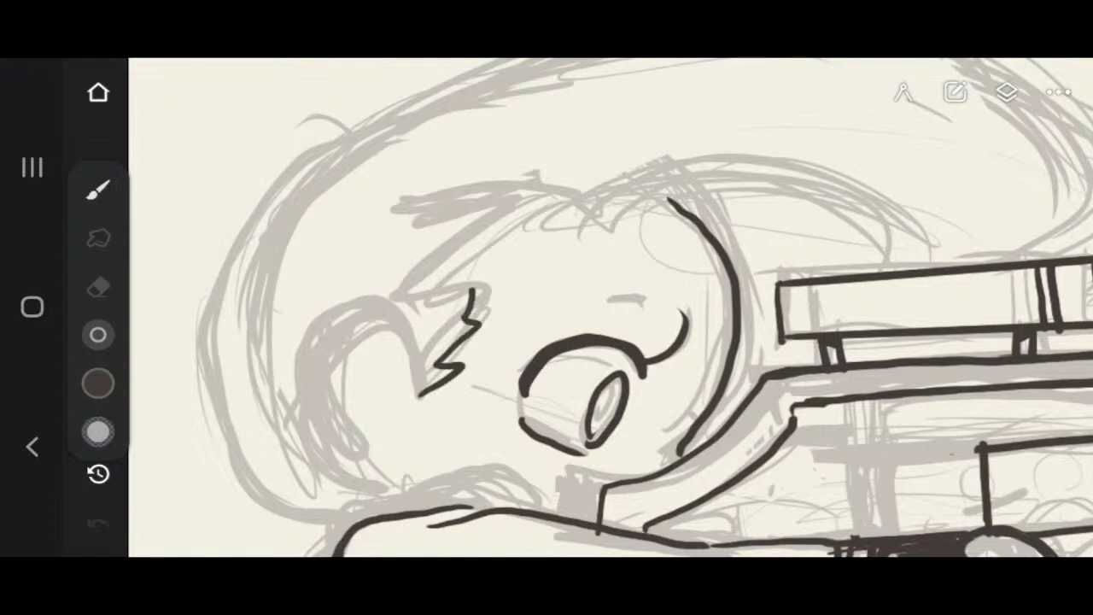
click(98, 523)
mouse_move(433, 269)
mouse_down()
mouse_move(511, 217)
mouse_move(461, 272)
mouse_move(452, 301)
mouse_move(475, 309)
mouse_move(468, 339)
mouse_move(448, 352)
mouse_move(470, 340)
mouse_move(468, 358)
mouse_move(424, 401)
mouse_up()
click(98, 524)
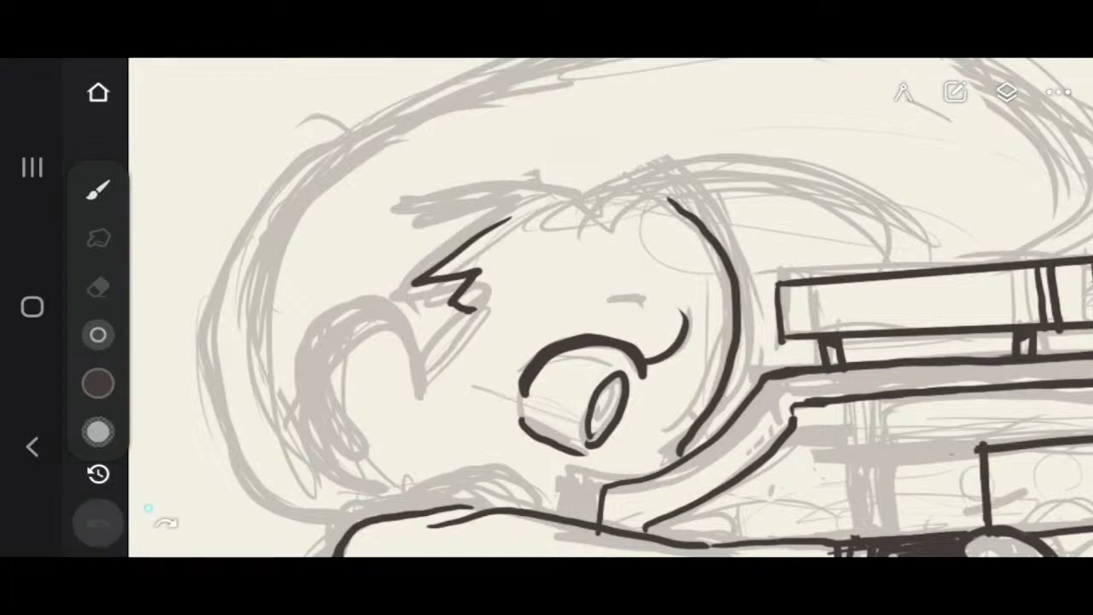
click(97, 523)
click(98, 523)
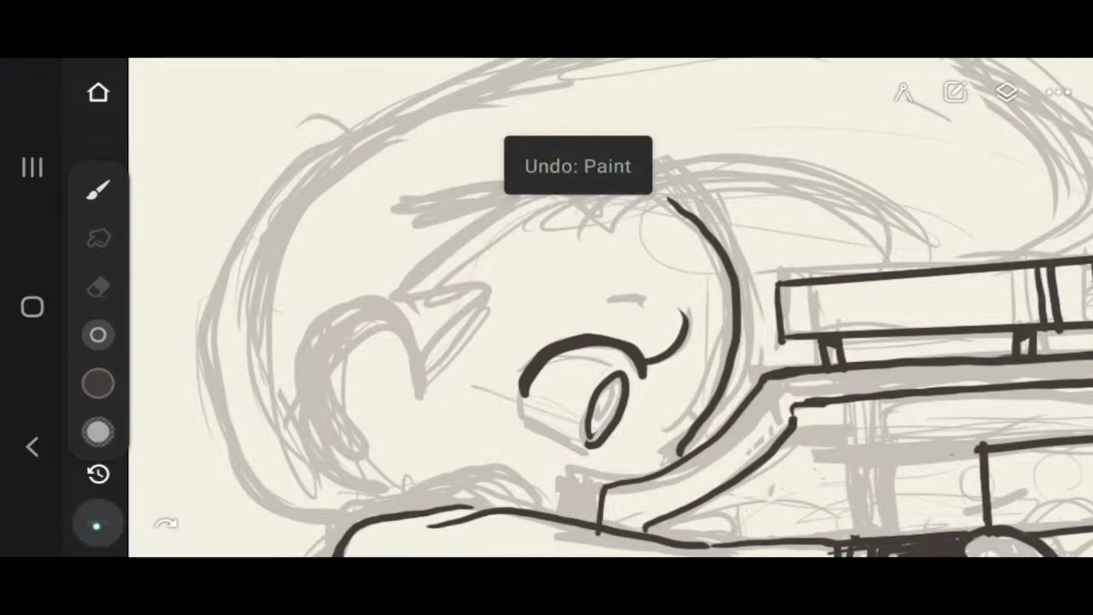
click(166, 523)
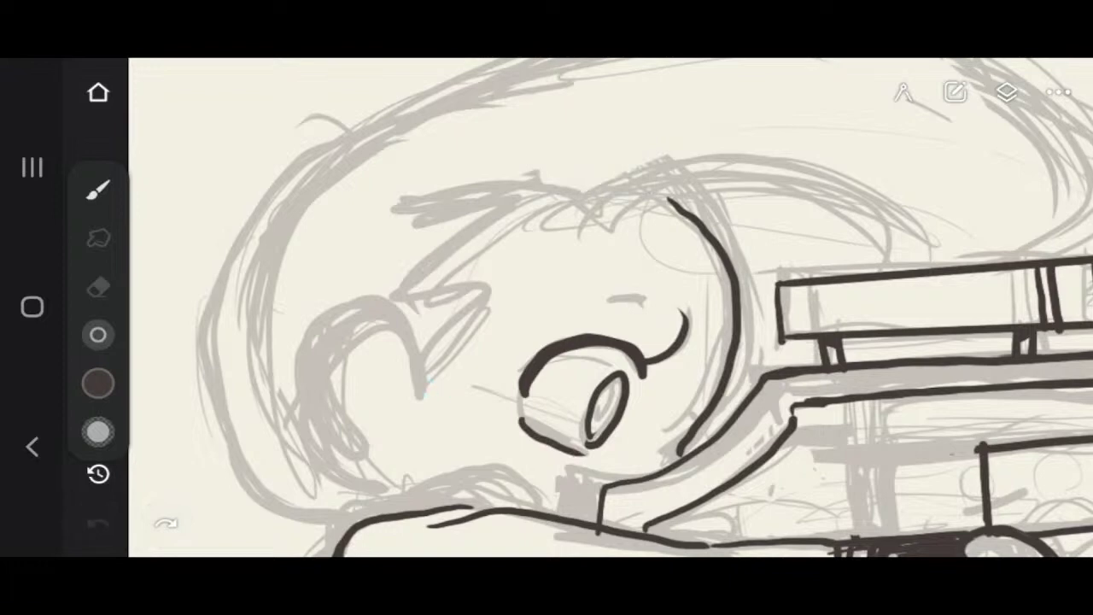
mouse_move(420, 400)
mouse_down()
mouse_move(454, 384)
mouse_move(444, 365)
mouse_move(482, 317)
mouse_move(455, 281)
mouse_move(417, 269)
mouse_move(434, 278)
mouse_move(500, 229)
mouse_move(553, 217)
mouse_move(485, 203)
mouse_up()
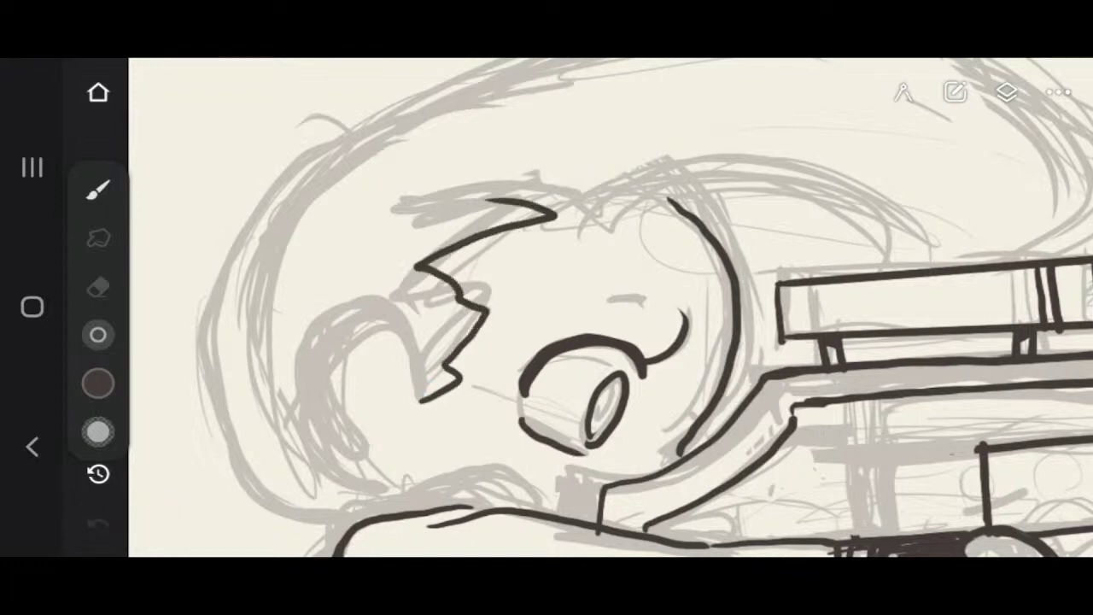
click(99, 522)
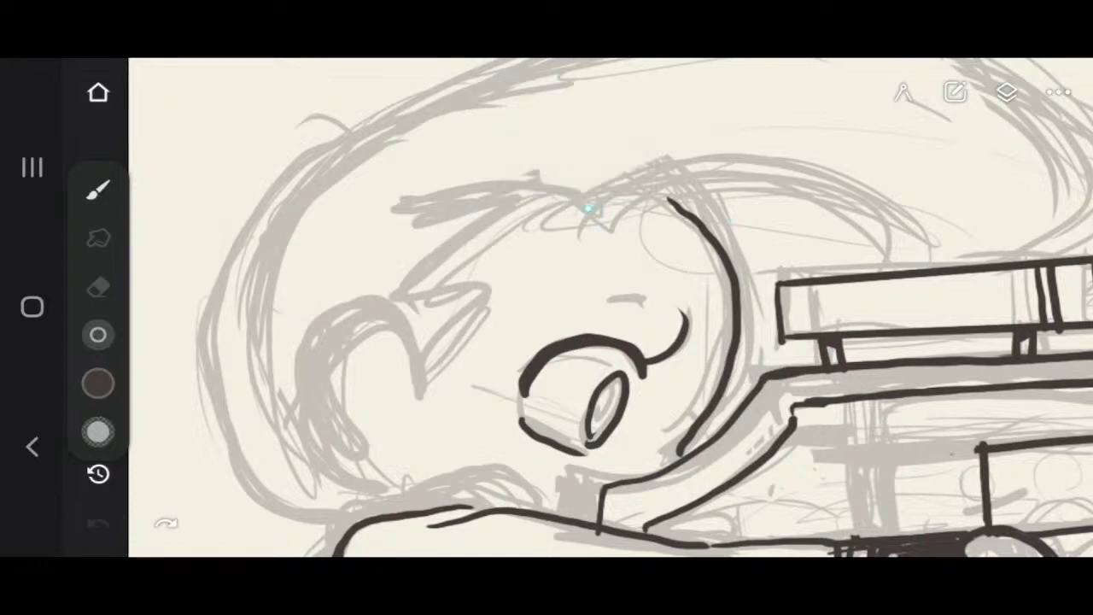
Ink the long hair curve sweeping from the forehead parting over the face towards the rifle scope.
mouse_move(585, 210)
mouse_down()
mouse_move(633, 183)
mouse_move(733, 171)
mouse_move(888, 206)
mouse_move(942, 242)
mouse_up()
scroll(611, 308, down, 3)
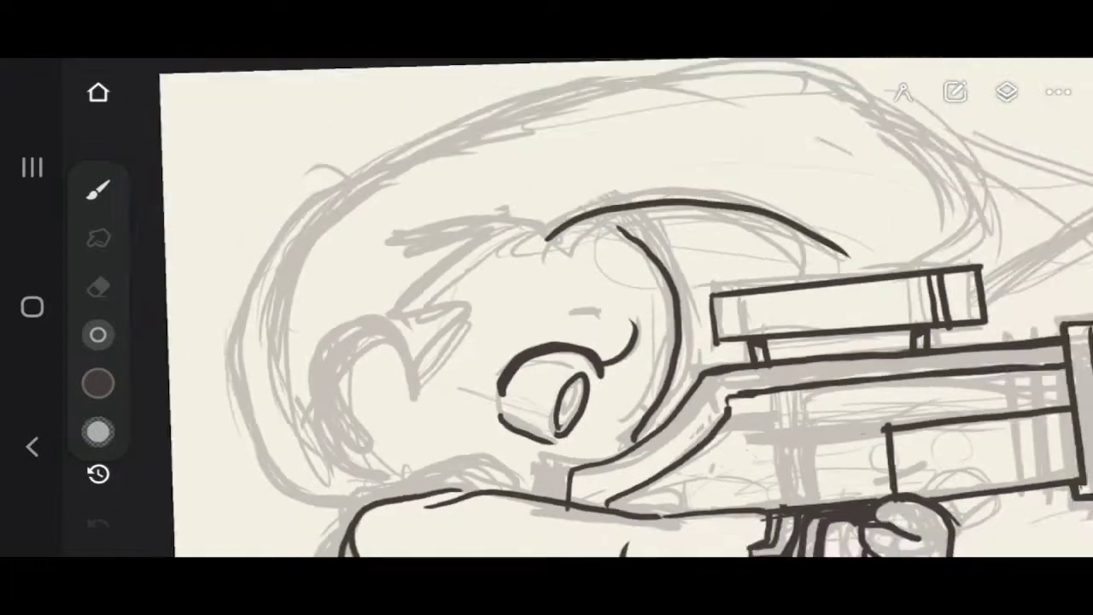
Undo the long hair curve inked over the face towards the rifle scope.
click(99, 522)
click(98, 522)
scroll(598, 342, up, 3)
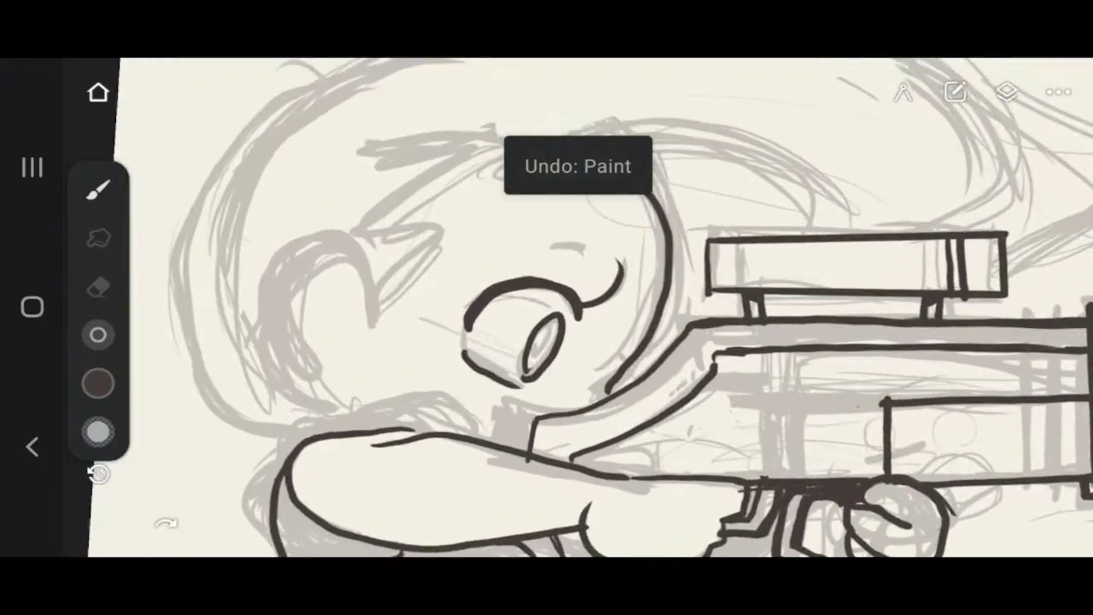
scroll(598, 307, up, 1)
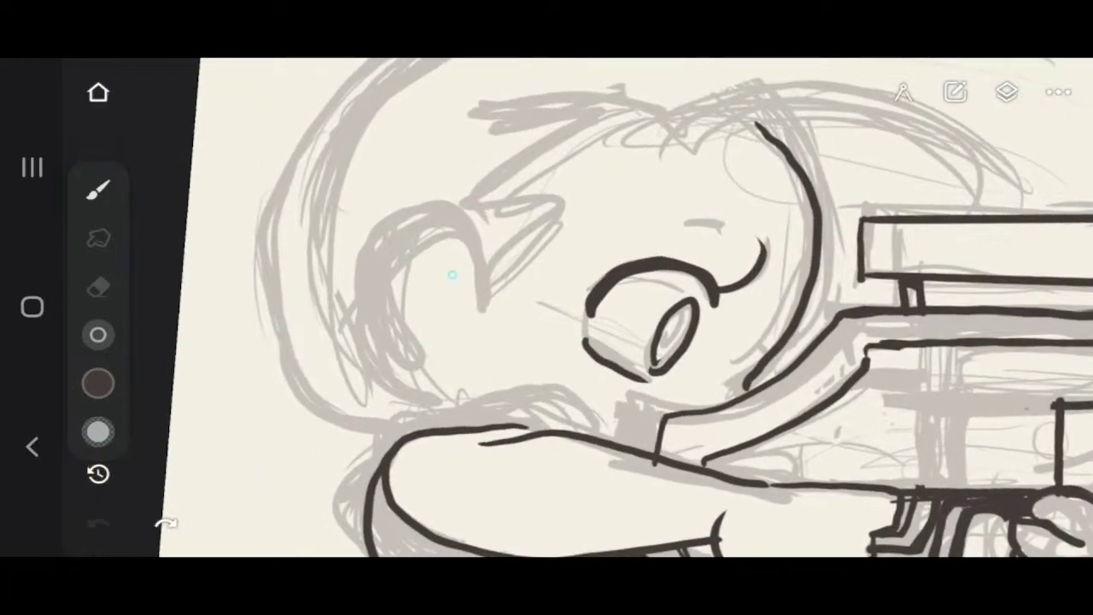
mouse_move(464, 294)
mouse_down()
mouse_move(418, 220)
mouse_move(331, 303)
mouse_move(413, 383)
mouse_up()
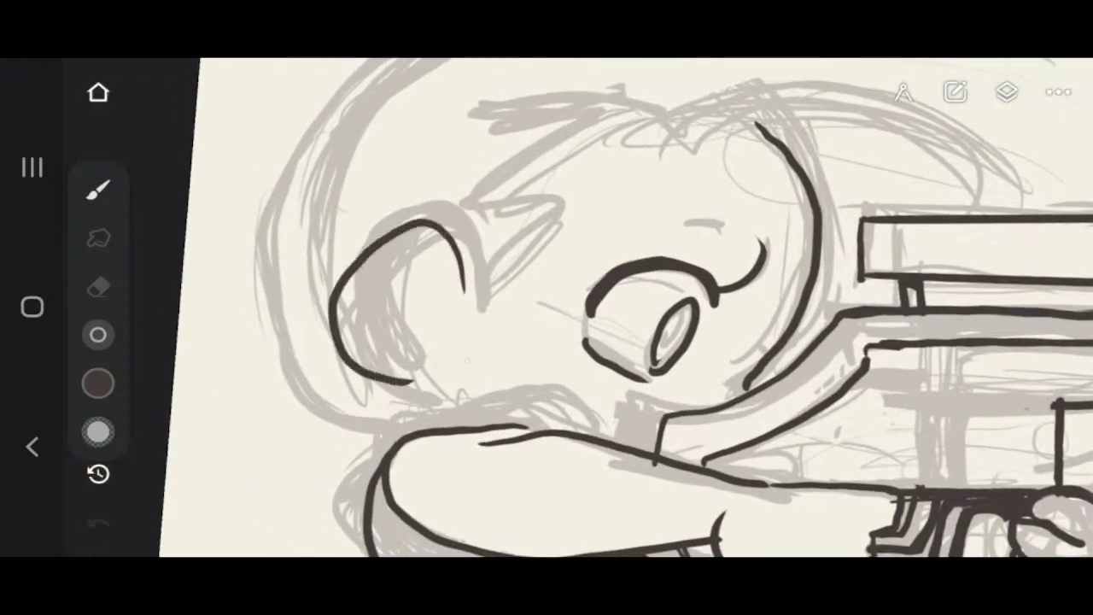
click(98, 522)
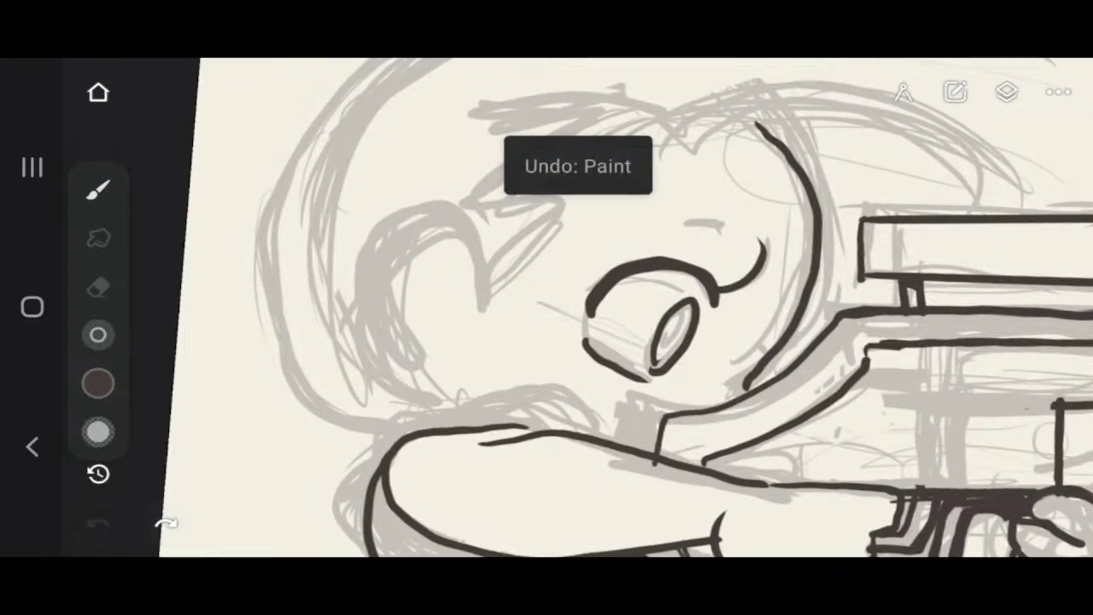
mouse_move(464, 281)
mouse_down()
mouse_move(393, 224)
mouse_move(331, 326)
mouse_move(434, 382)
mouse_up()
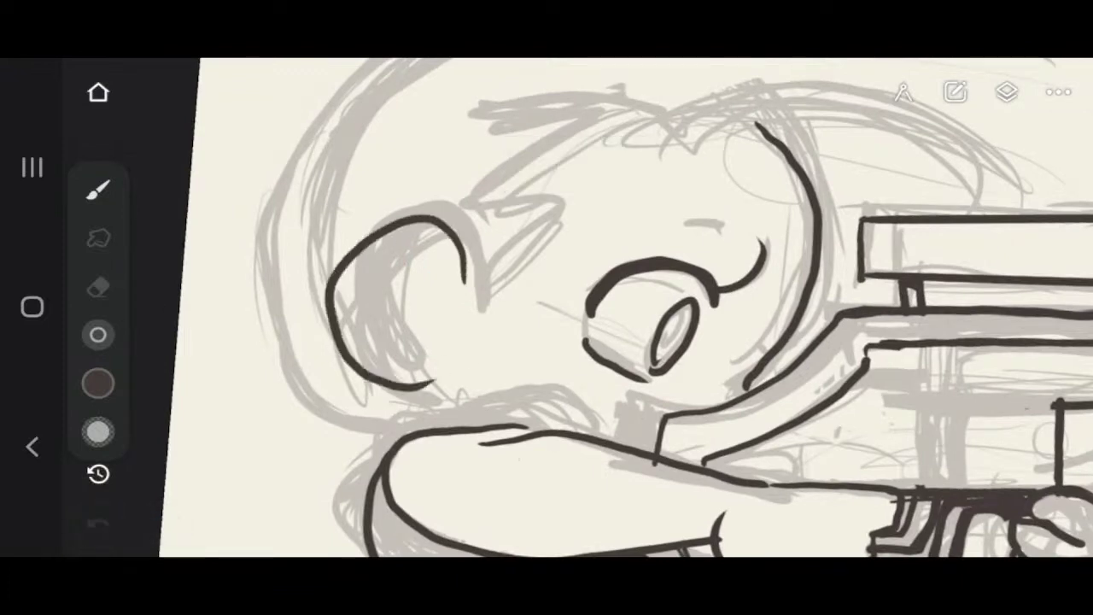
drag(374, 239, 425, 367)
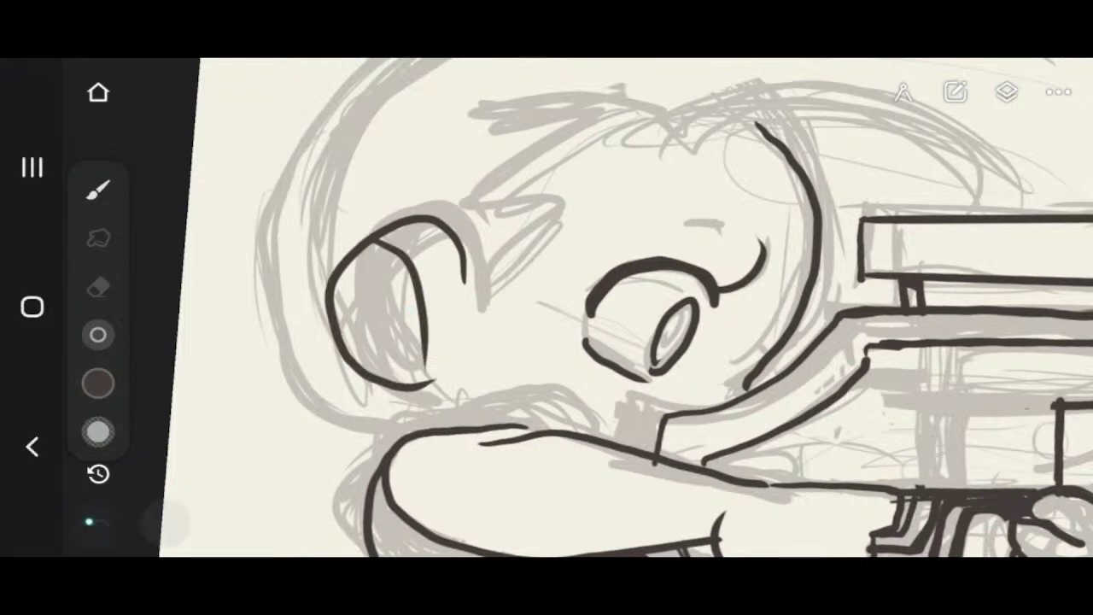
click(98, 523)
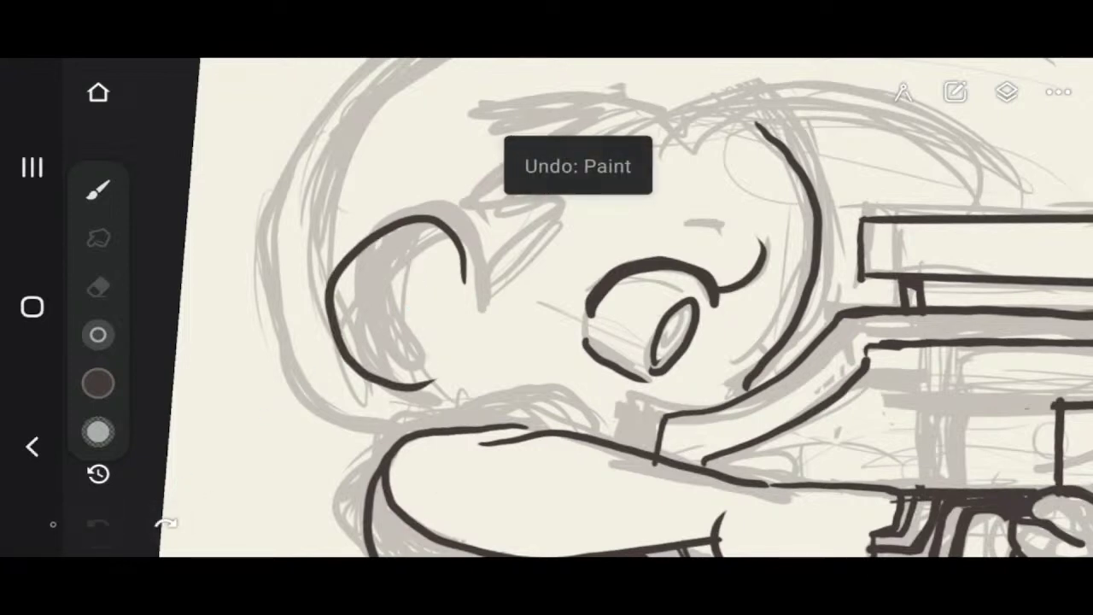
mouse_move(402, 245)
mouse_down()
mouse_move(428, 288)
mouse_move(399, 361)
mouse_up()
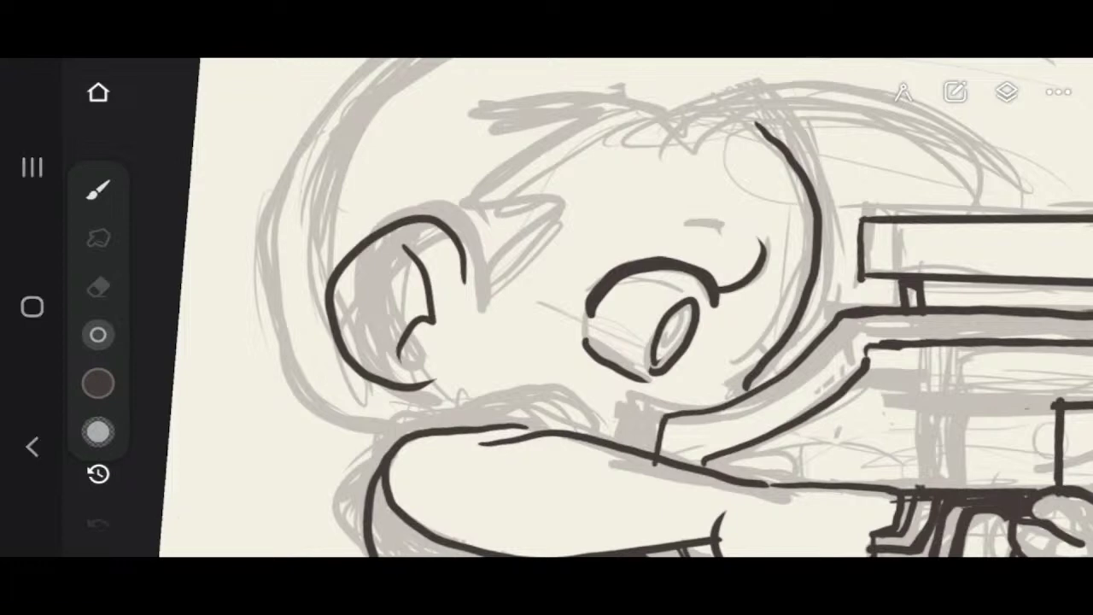
drag(546, 307, 473, 341)
click(98, 523)
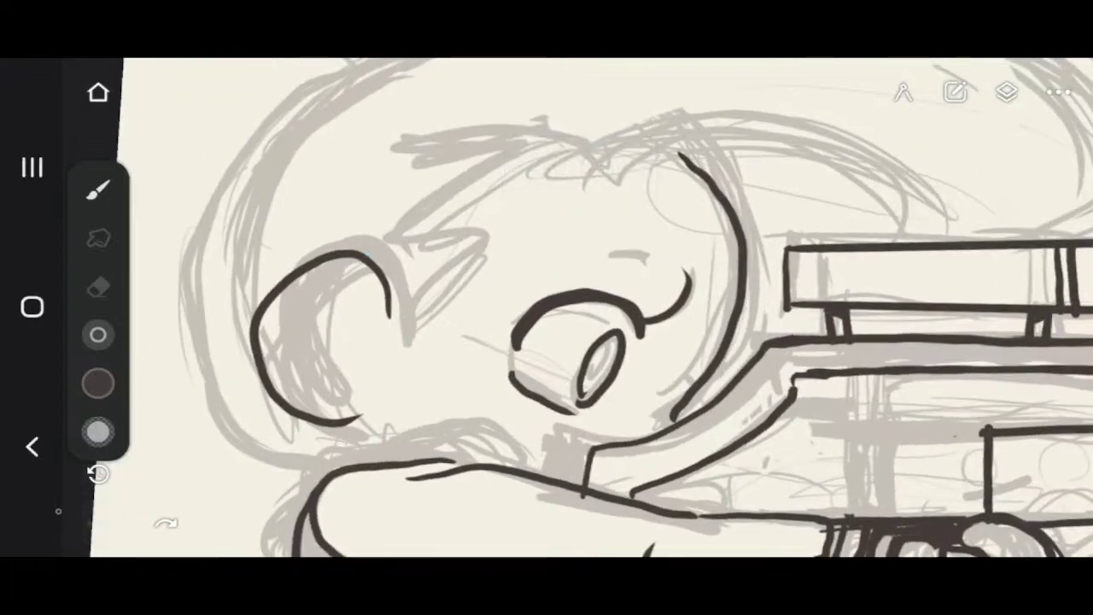
click(98, 474)
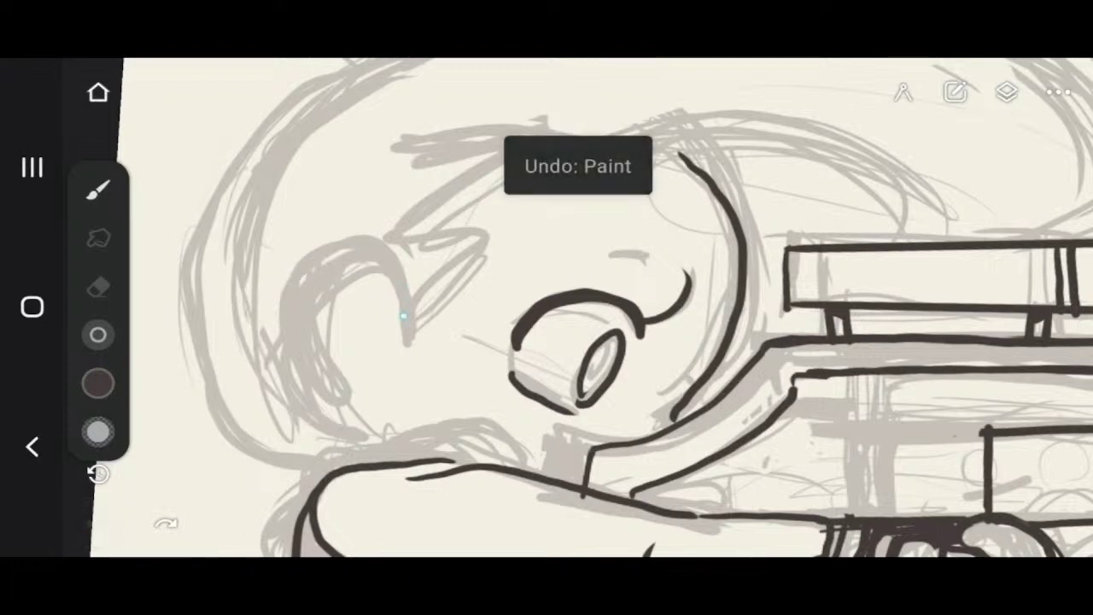
Ink the rounded ear outline with a short line below it, and the jagged side lock rising to the forehead hairline.
mouse_move(380, 242)
mouse_down()
mouse_move(286, 273)
mouse_move(259, 325)
mouse_move(294, 391)
mouse_move(372, 425)
mouse_move(379, 451)
mouse_up()
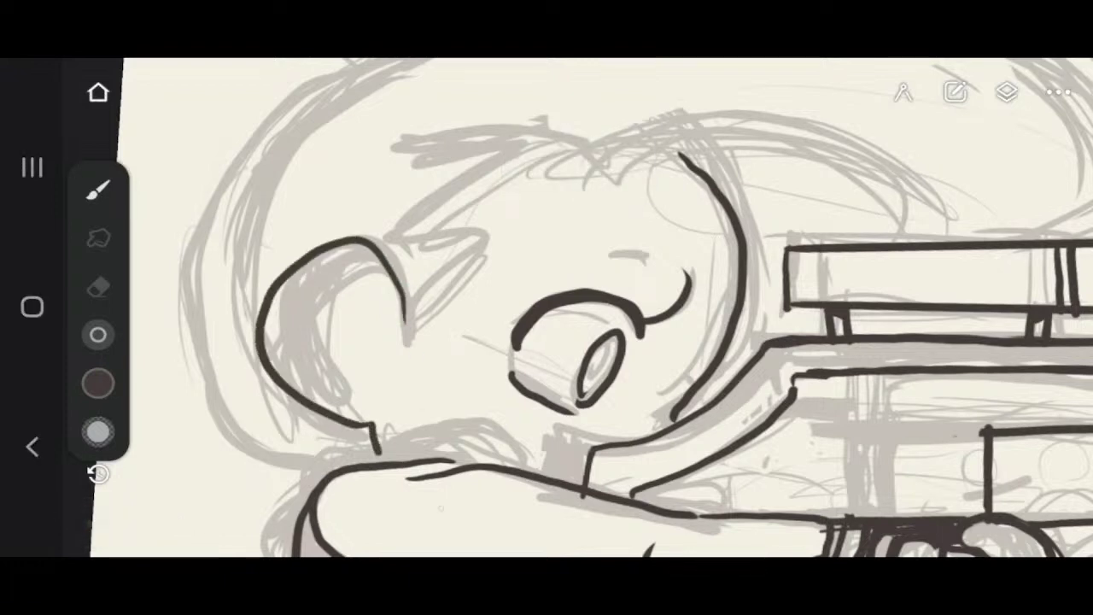
mouse_move(403, 343)
mouse_down()
mouse_move(467, 299)
mouse_move(440, 265)
mouse_move(487, 207)
mouse_move(448, 200)
mouse_move(586, 171)
mouse_up()
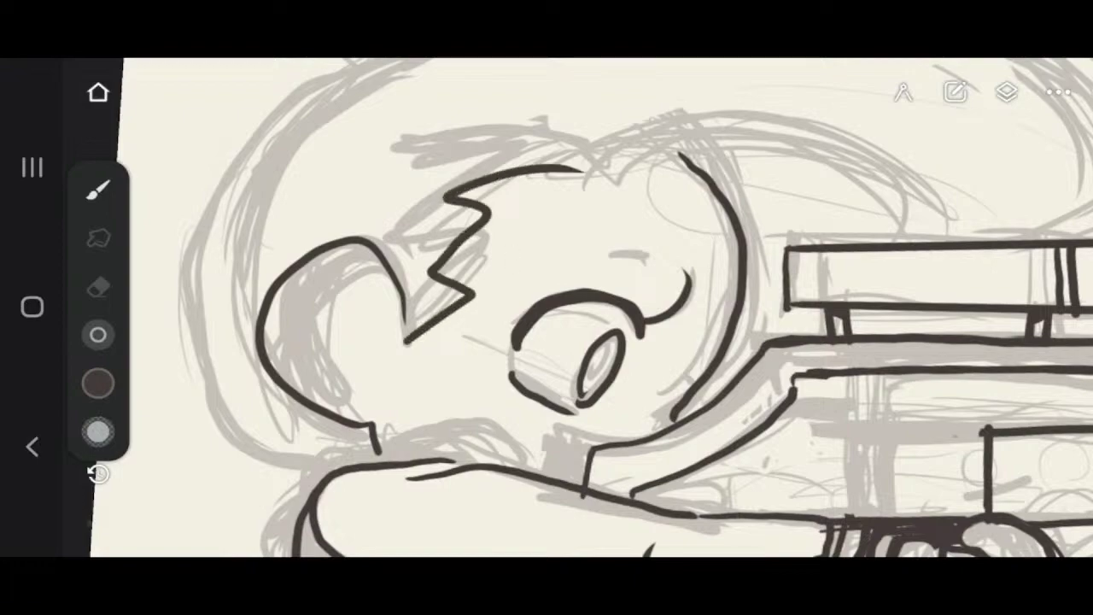
Ink the hair curve from the end of the jagged hairline across the forehead and down towards the rifle scope.
scroll(547, 307, down, 3)
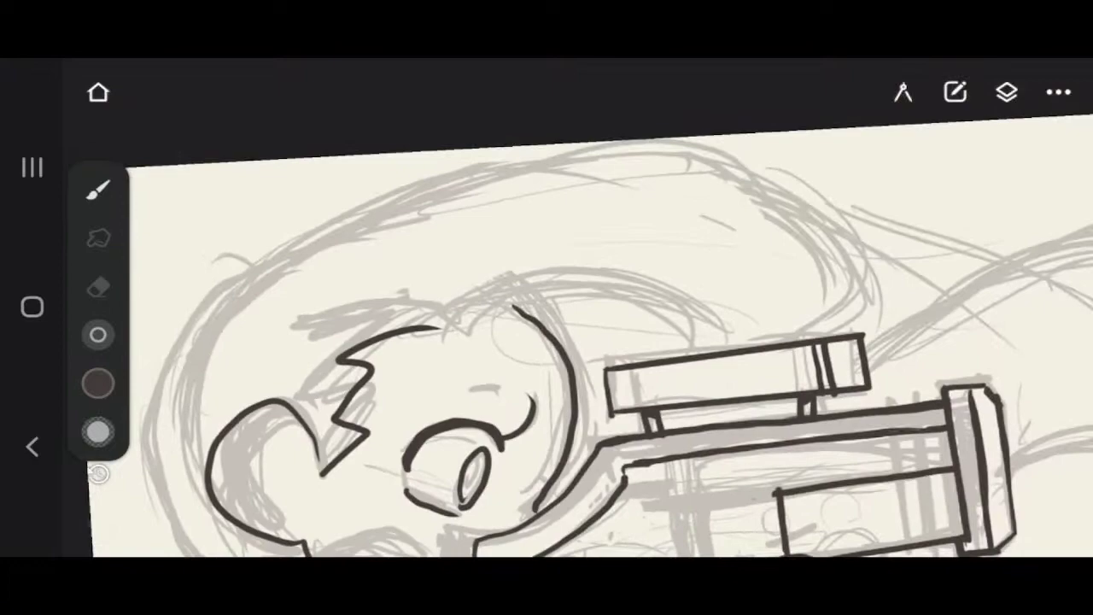
mouse_move(434, 330)
mouse_down()
mouse_move(683, 289)
mouse_move(750, 324)
mouse_up()
scroll(598, 307, up, 3)
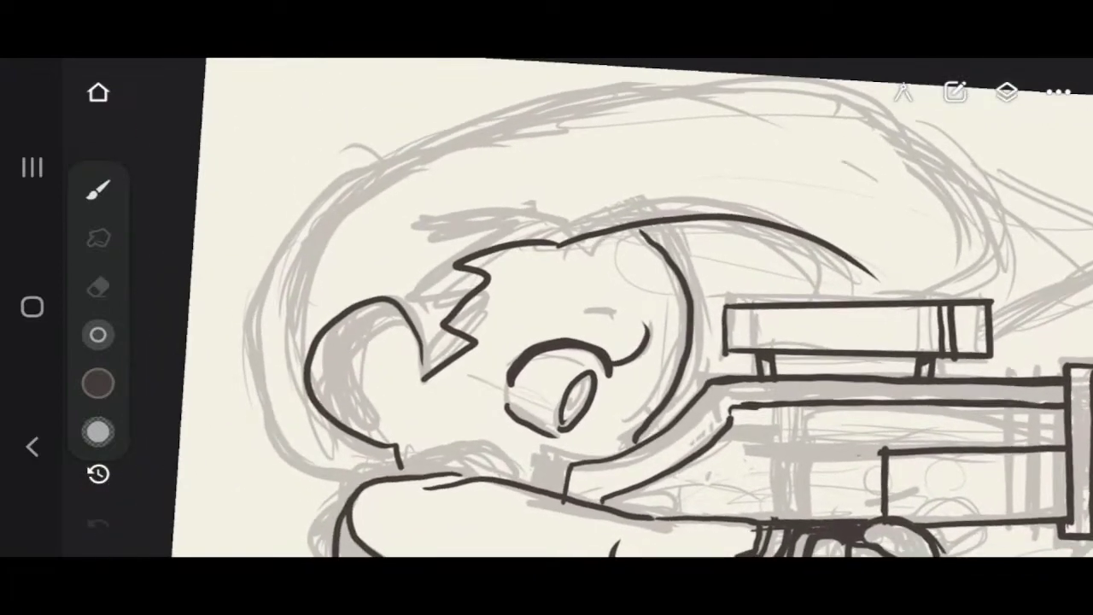
Ink the outer hair outline around the back of the head and over the top, curving down to the scope's front end.
mouse_move(379, 161)
mouse_down()
mouse_move(315, 188)
mouse_move(273, 250)
mouse_move(251, 323)
mouse_move(255, 408)
mouse_move(315, 467)
mouse_move(374, 481)
mouse_up()
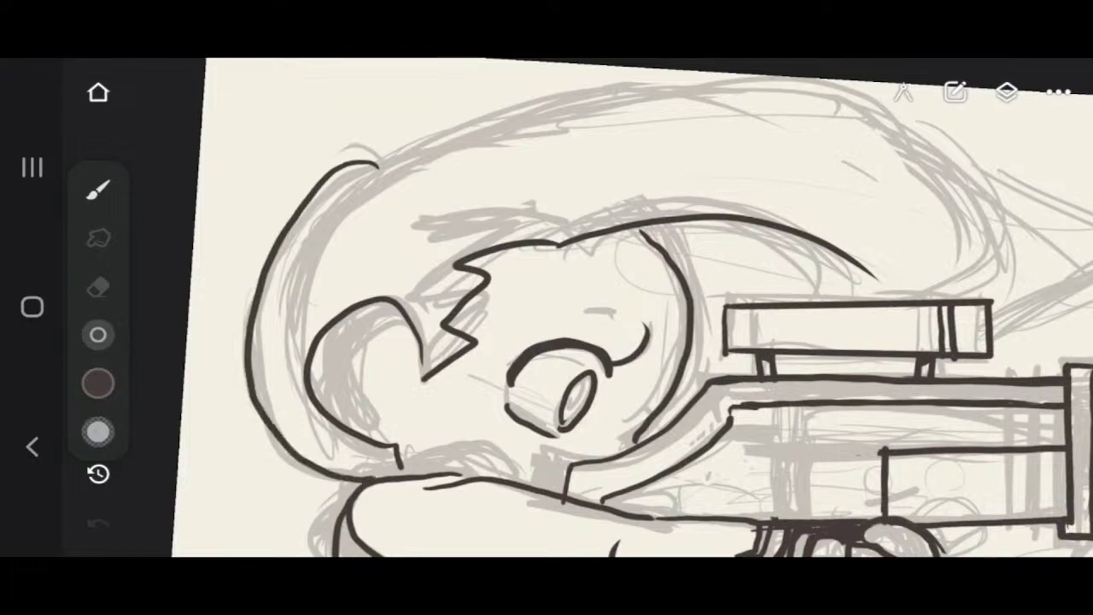
scroll(598, 307, down, 2)
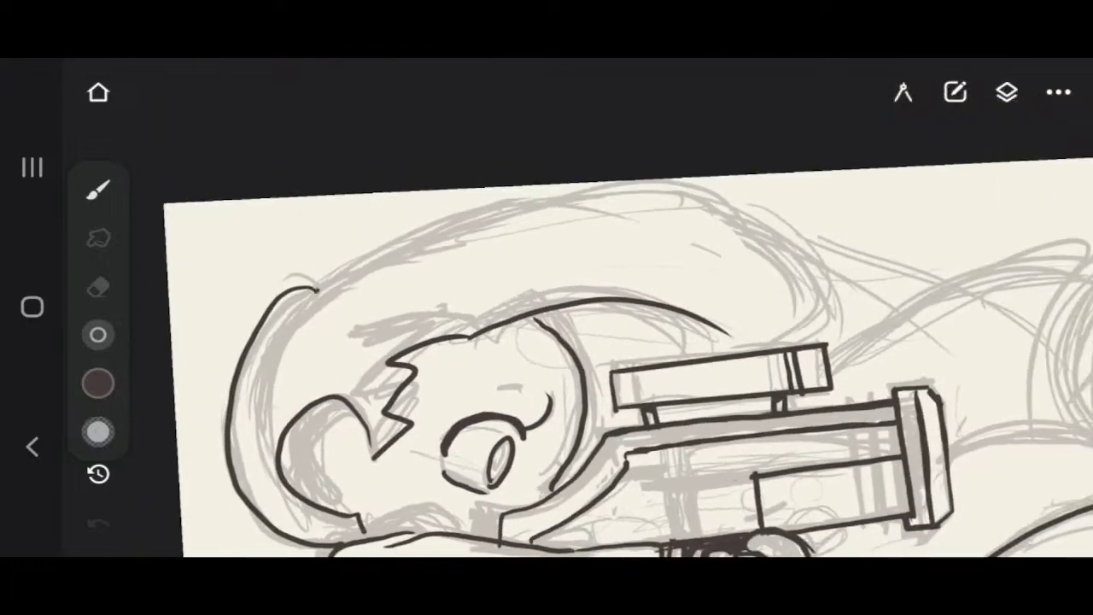
mouse_move(307, 290)
mouse_down()
mouse_move(389, 239)
mouse_move(549, 195)
mouse_move(771, 206)
mouse_move(850, 291)
mouse_move(781, 306)
mouse_up()
scroll(546, 359, right, 3)
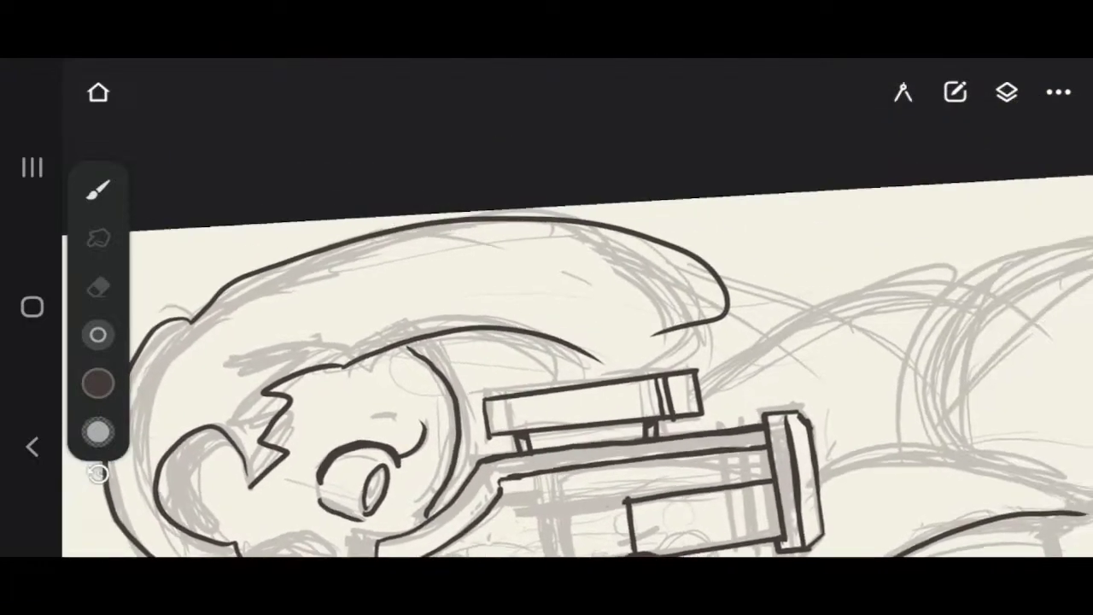
key(ctrl+z)
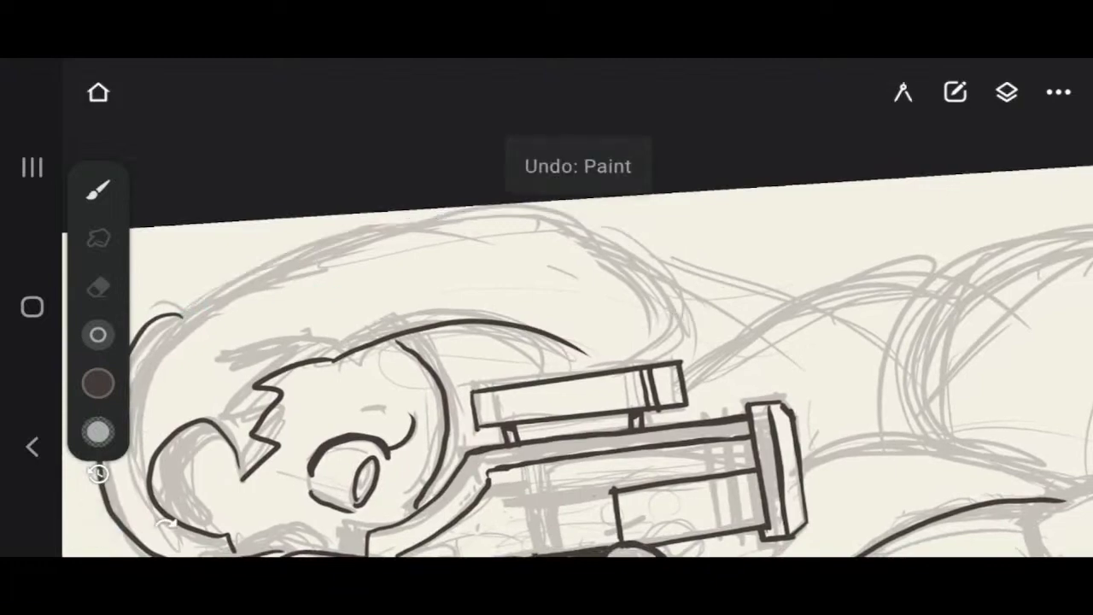
mouse_move(184, 309)
mouse_down()
mouse_move(264, 256)
mouse_move(367, 234)
mouse_move(518, 230)
mouse_move(644, 266)
mouse_move(679, 340)
mouse_move(633, 360)
mouse_up()
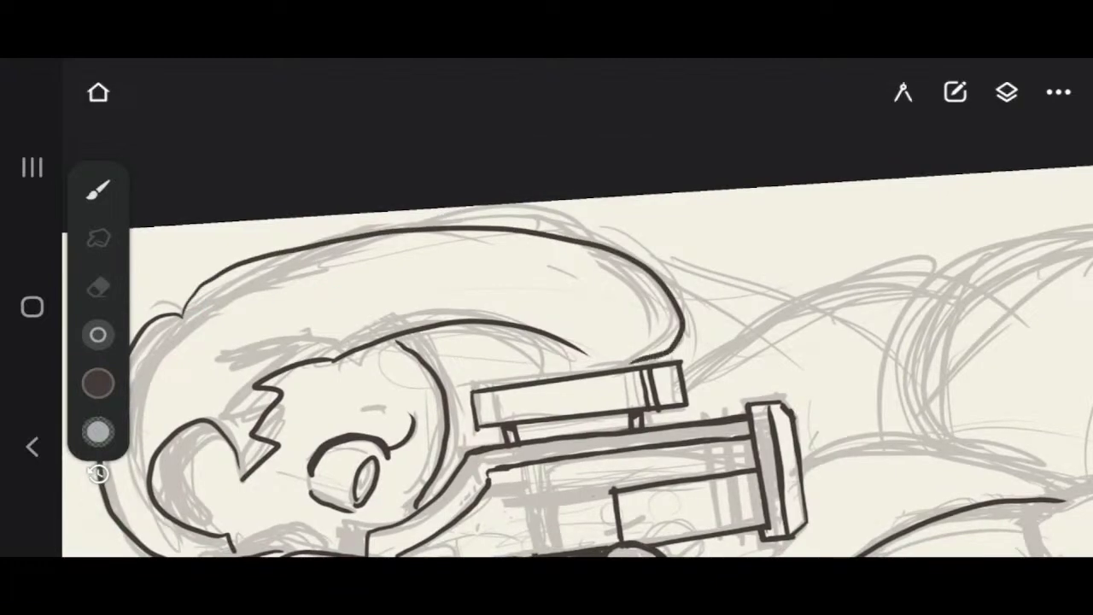
Ink the upper body contour rising from the scope's front end and hooking over at the base of the tail fin.
scroll(546, 359, right, 3)
scroll(546, 358, right, 2)
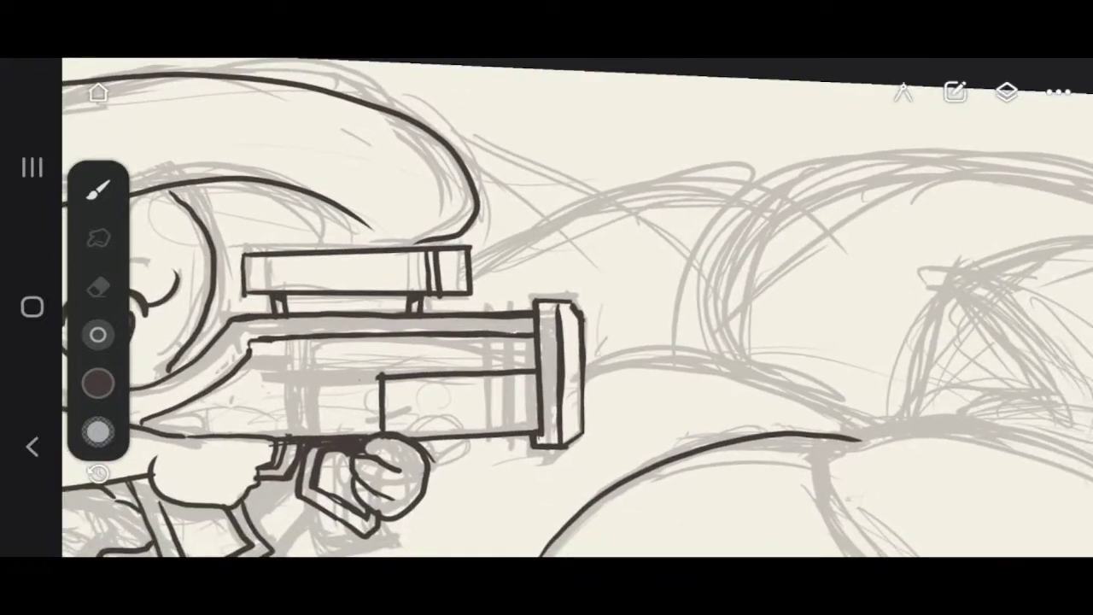
drag(374, 312, 393, 298)
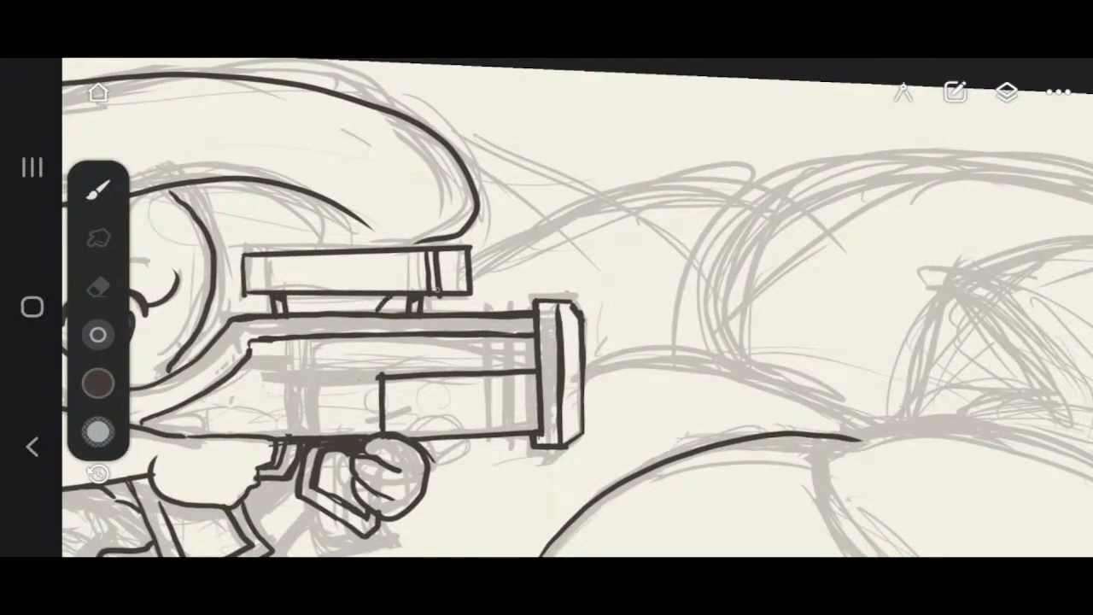
key(ctrl+z)
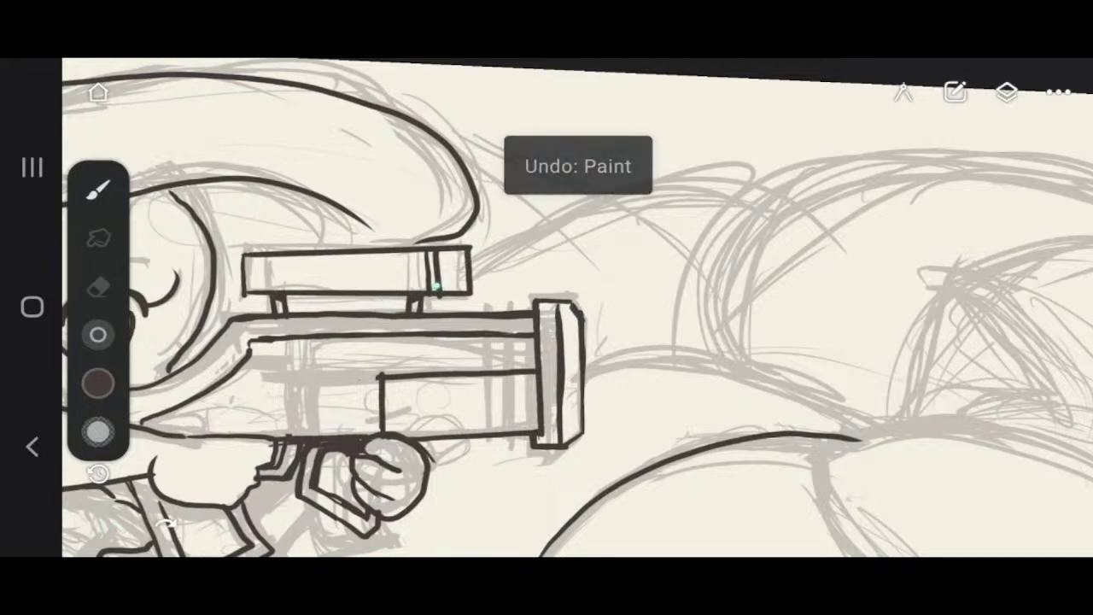
mouse_move(471, 265)
mouse_down()
mouse_move(667, 176)
mouse_move(757, 176)
mouse_move(777, 207)
mouse_up()
scroll(578, 307, down, 4)
Ink the upper tail fluke with a rounded base, a long arched top edge, a pointed tip and a curved lower edge.
mouse_move(877, 248)
mouse_down()
mouse_move(664, 225)
mouse_move(539, 230)
mouse_up()
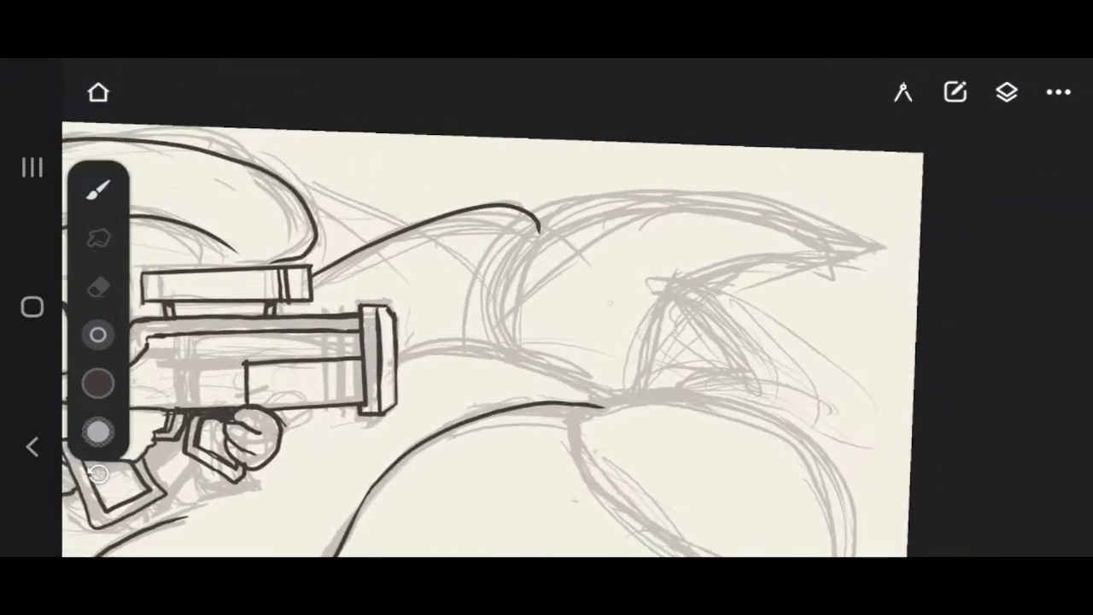
mouse_move(534, 358)
mouse_down()
mouse_move(498, 275)
mouse_move(567, 222)
mouse_move(734, 202)
mouse_move(910, 245)
mouse_move(731, 270)
mouse_move(661, 323)
mouse_move(636, 394)
mouse_up()
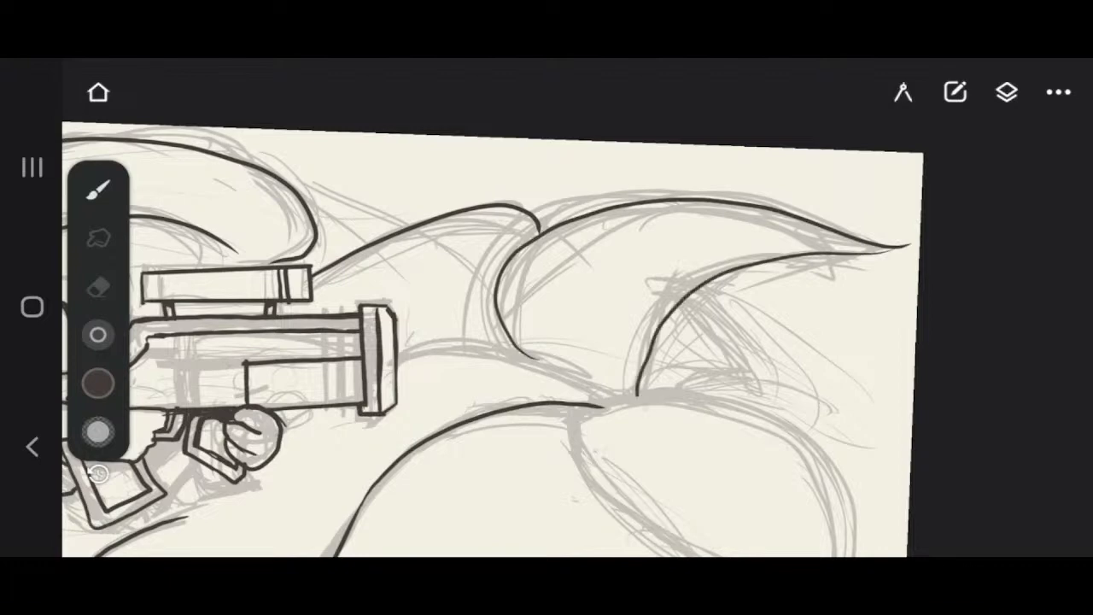
drag(512, 341, 424, 256)
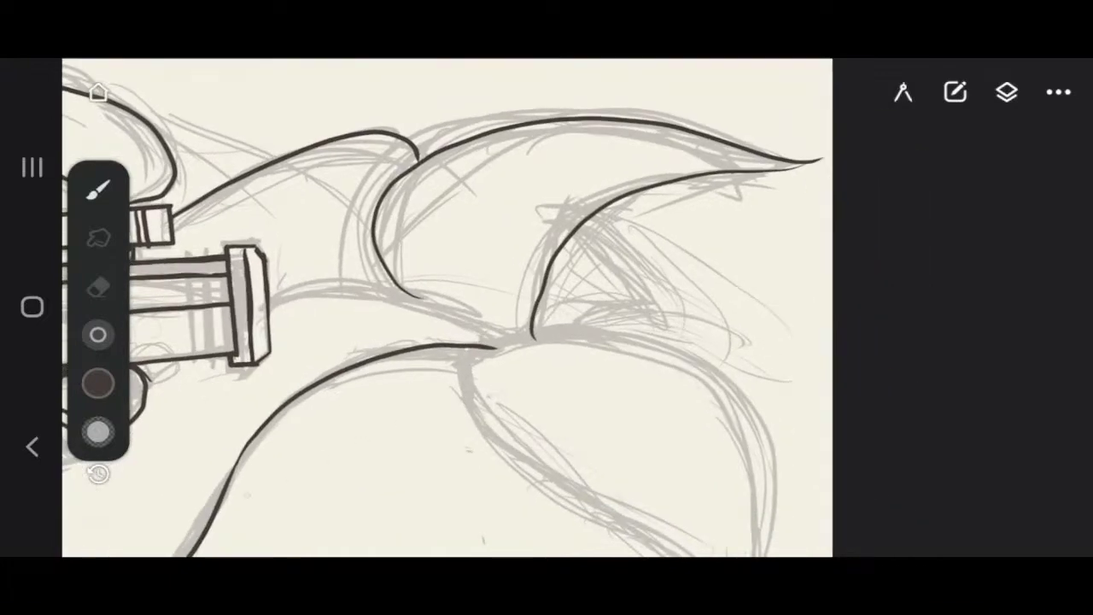
click(98, 521)
mouse_move(816, 162)
mouse_down()
mouse_move(632, 200)
mouse_move(554, 250)
mouse_move(529, 329)
mouse_up()
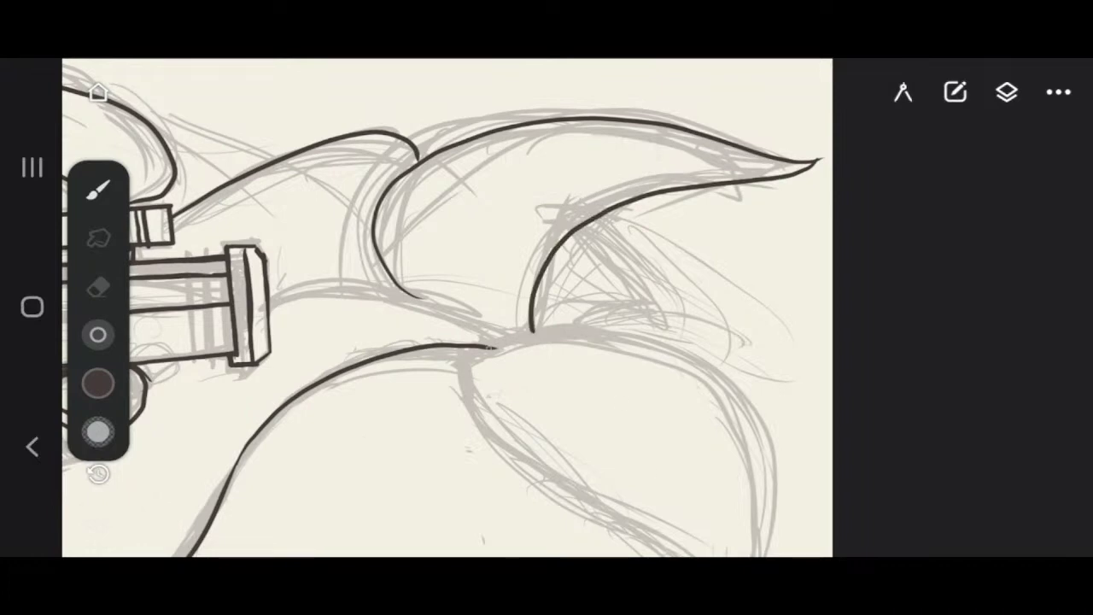
mouse_move(466, 359)
mouse_down()
mouse_move(519, 331)
mouse_move(617, 332)
mouse_move(760, 495)
mouse_up()
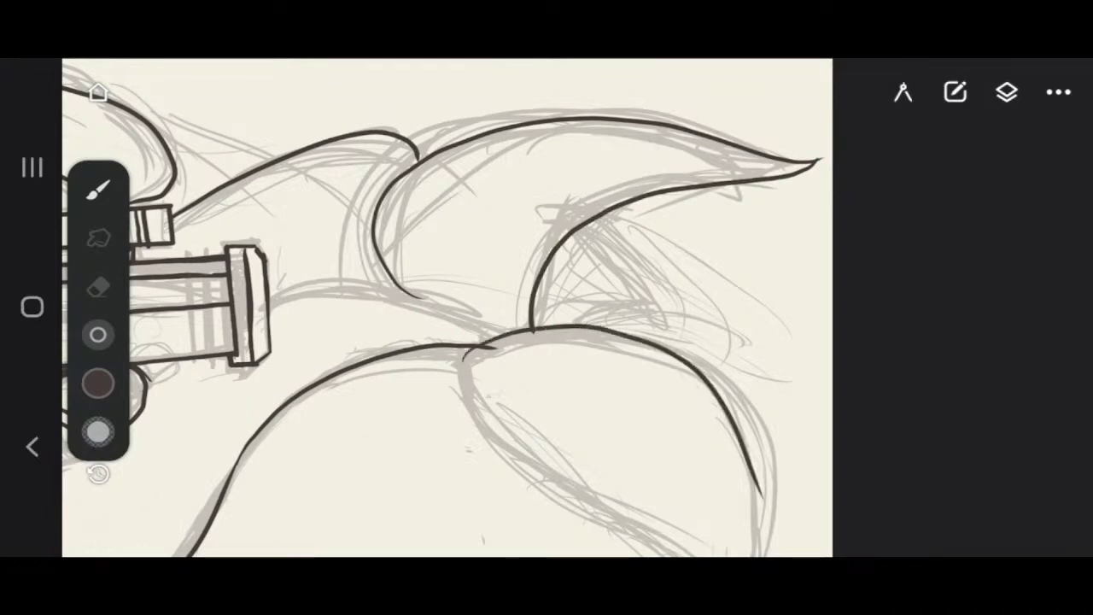
drag(547, 341, 470, 239)
scroll(421, 307, down, 5)
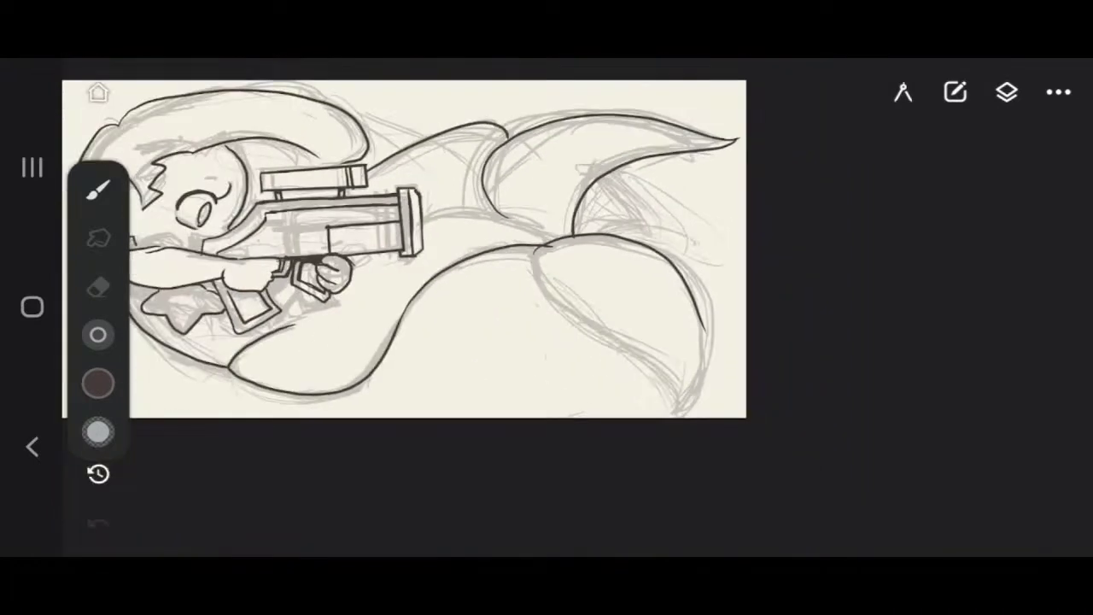
click(98, 522)
mouse_move(549, 247)
mouse_down()
mouse_move(591, 235)
mouse_move(703, 358)
mouse_move(668, 398)
mouse_up()
mouse_move(541, 248)
mouse_down()
mouse_move(580, 314)
mouse_move(658, 373)
mouse_move(641, 415)
mouse_up()
scroll(547, 256, up, 3)
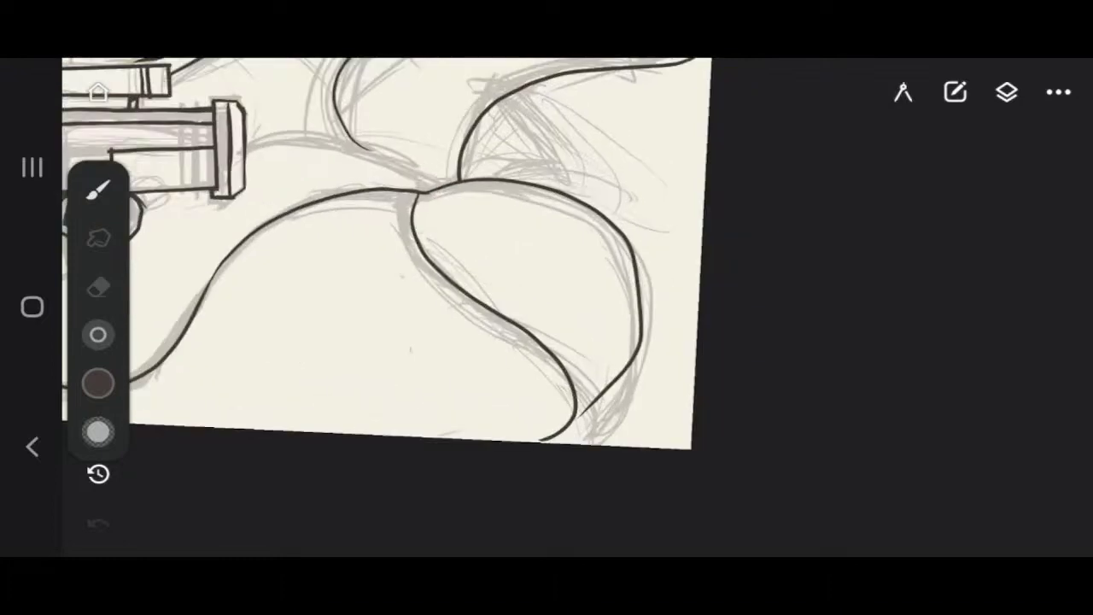
click(98, 523)
mouse_move(408, 194)
mouse_down()
mouse_move(428, 269)
mouse_move(513, 345)
mouse_move(511, 424)
mouse_move(574, 412)
mouse_move(632, 338)
mouse_up()
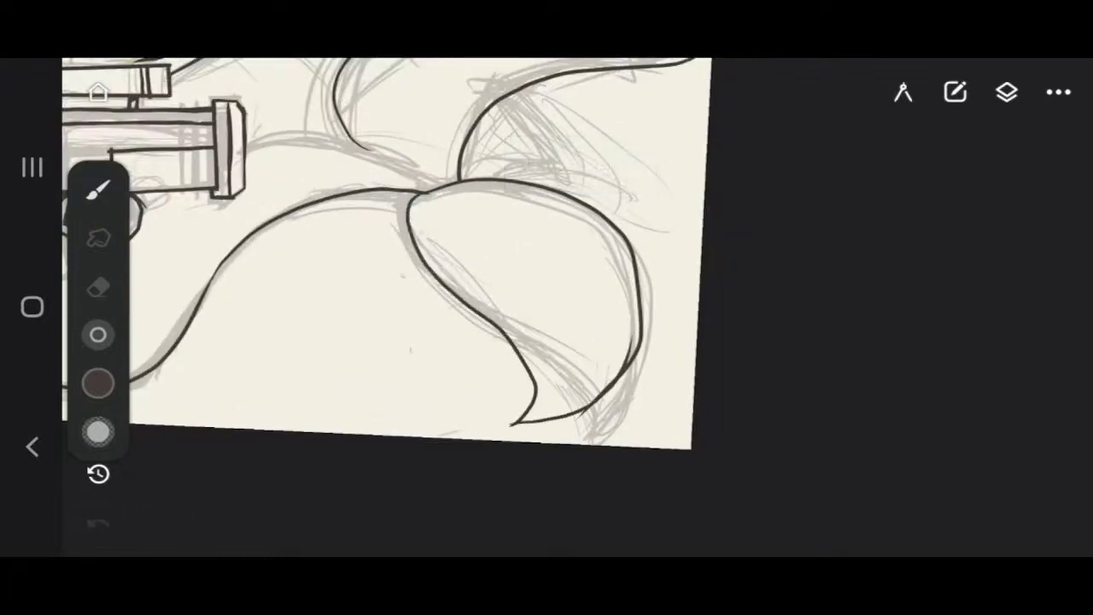
click(98, 522)
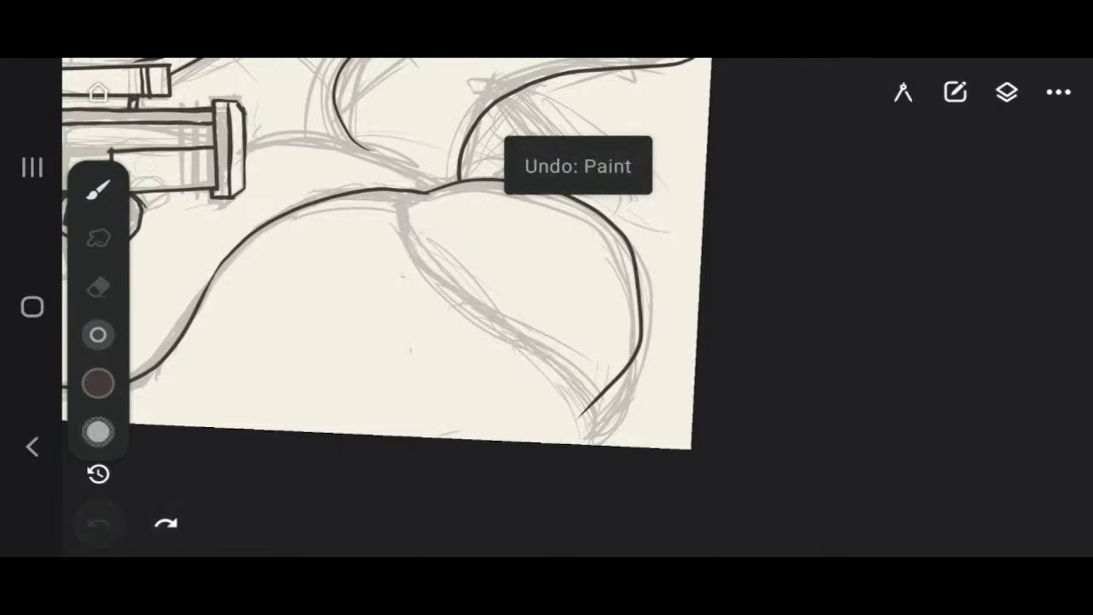
click(98, 523)
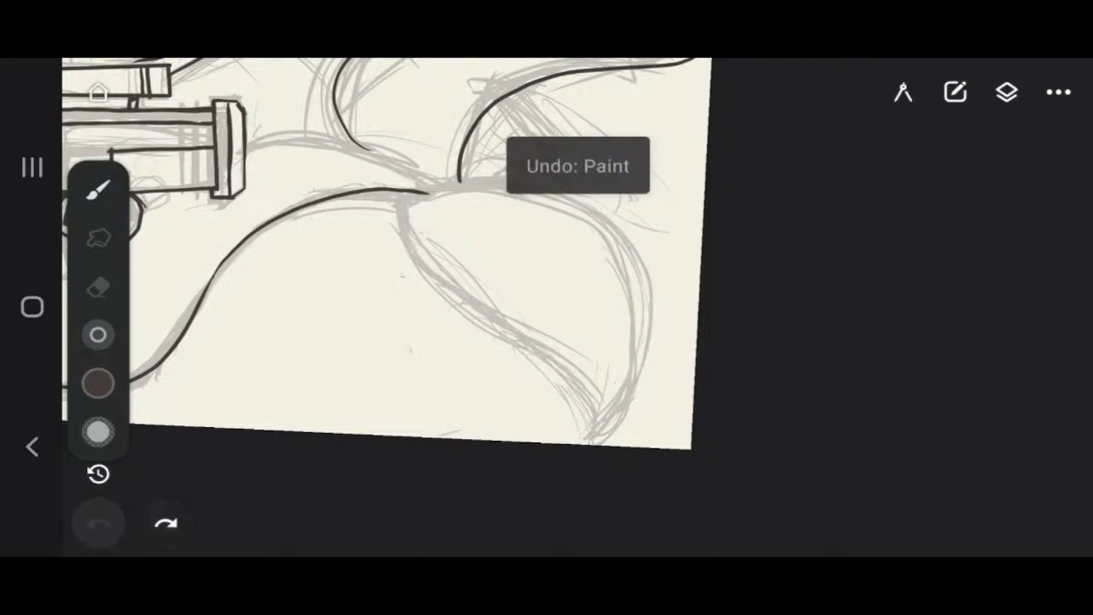
Ink the lower tail fluke's rounded outer edge and its S-shaped inner edge, both running down to the canvas's bottom edge.
mouse_move(424, 194)
mouse_down()
mouse_move(515, 183)
mouse_move(614, 219)
mouse_move(659, 343)
mouse_move(614, 439)
mouse_move(598, 384)
mouse_move(514, 324)
mouse_move(438, 210)
mouse_up()
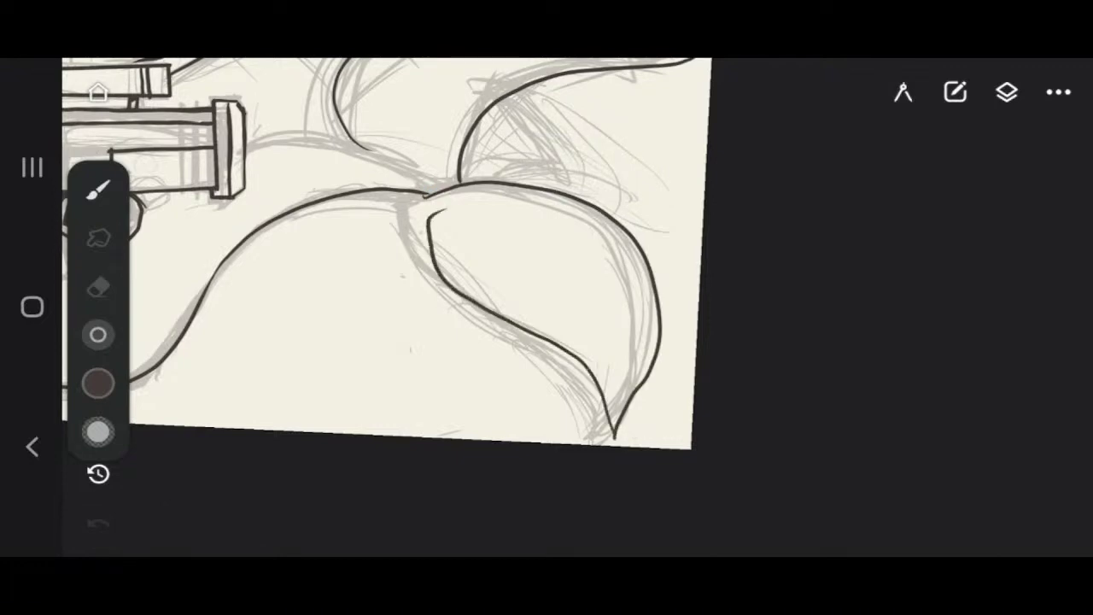
click(86, 524)
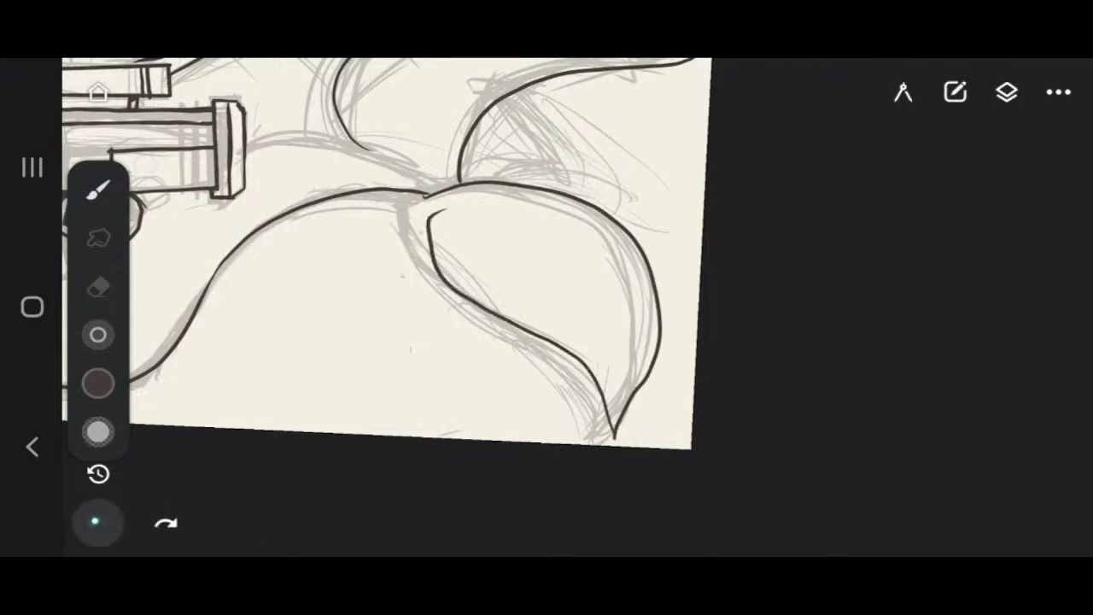
click(87, 525)
mouse_move(419, 194)
mouse_down()
mouse_move(424, 256)
mouse_move(487, 308)
mouse_move(576, 354)
mouse_move(605, 416)
mouse_move(595, 443)
mouse_up()
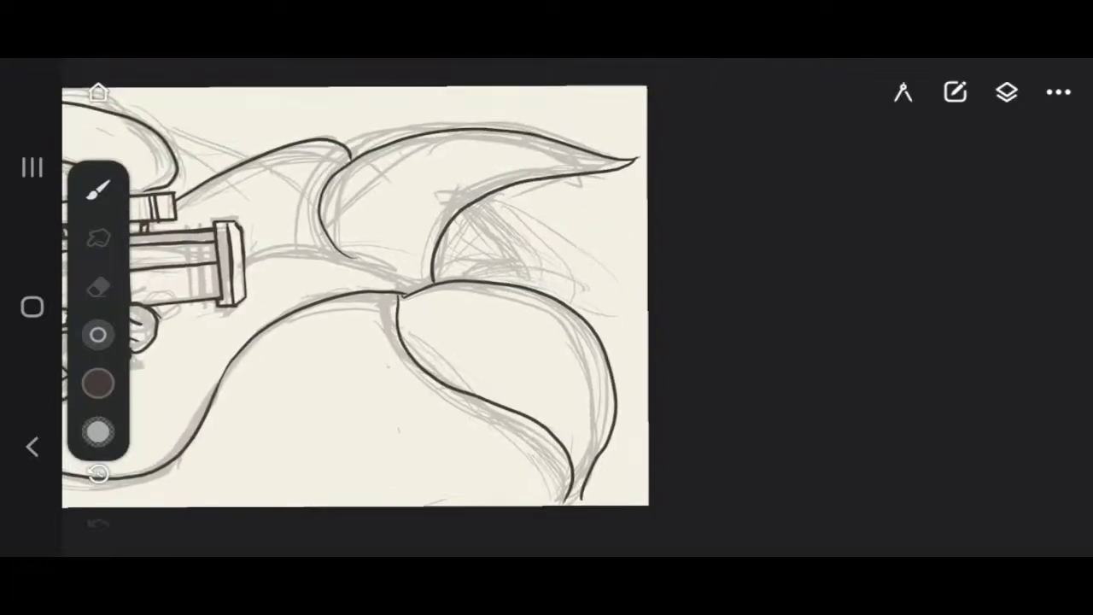
Undo the lower fluke's outlines and ink the body contour from the rifle's muzzle to the base of the tail fin.
click(99, 524)
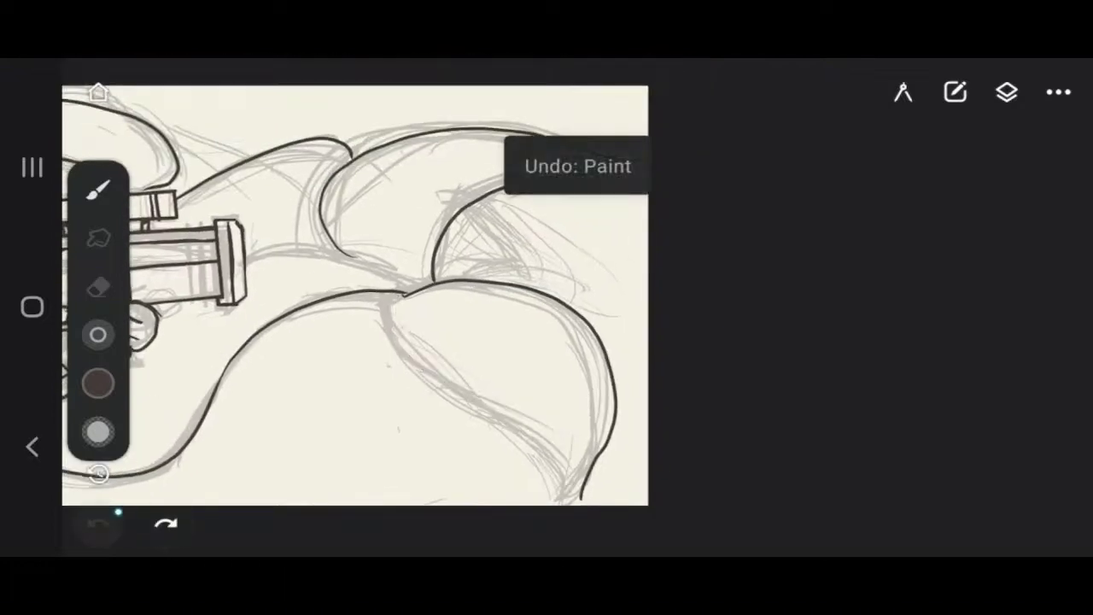
click(99, 524)
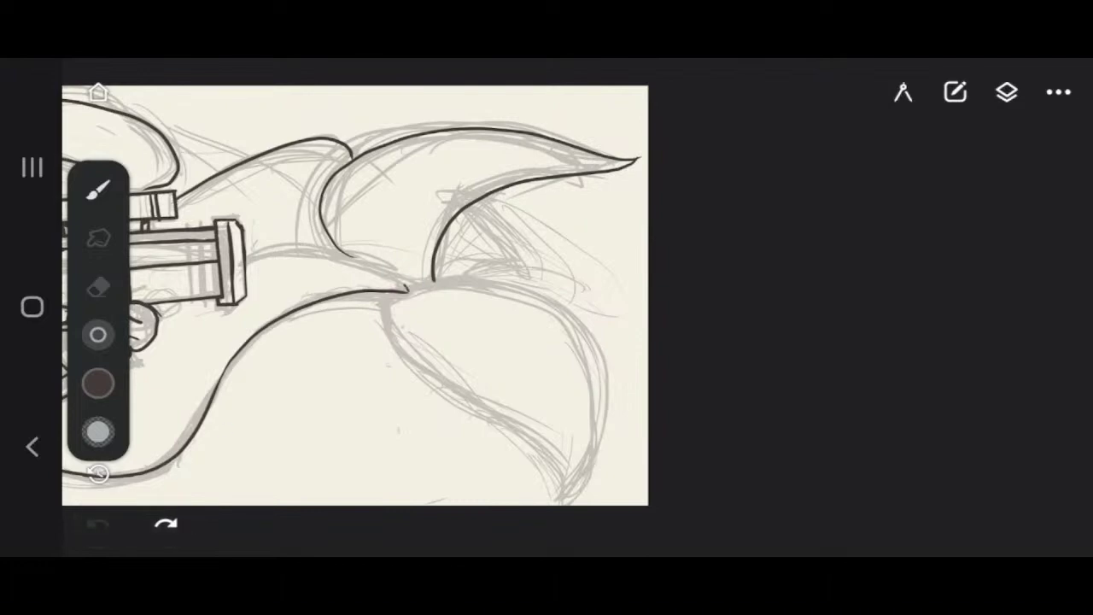
mouse_move(405, 285)
mouse_down()
mouse_move(367, 258)
mouse_move(248, 261)
mouse_up()
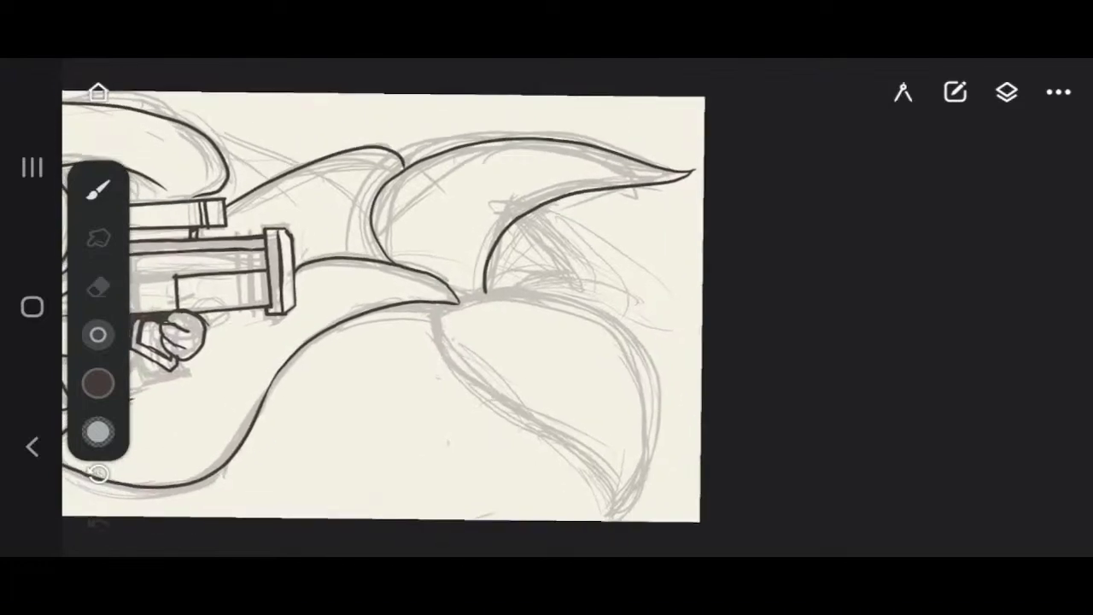
Ink the lower tail fluke's rounded outer edge and rework its S-shaped inner edge down to the pointed tip.
mouse_move(470, 295)
mouse_down()
mouse_move(532, 287)
mouse_move(593, 300)
mouse_move(624, 465)
mouse_up()
mouse_move(433, 306)
mouse_down()
mouse_move(432, 336)
mouse_move(498, 429)
mouse_move(561, 479)
mouse_move(546, 514)
mouse_move(577, 506)
mouse_move(651, 426)
mouse_up()
scroll(513, 309, down, 5)
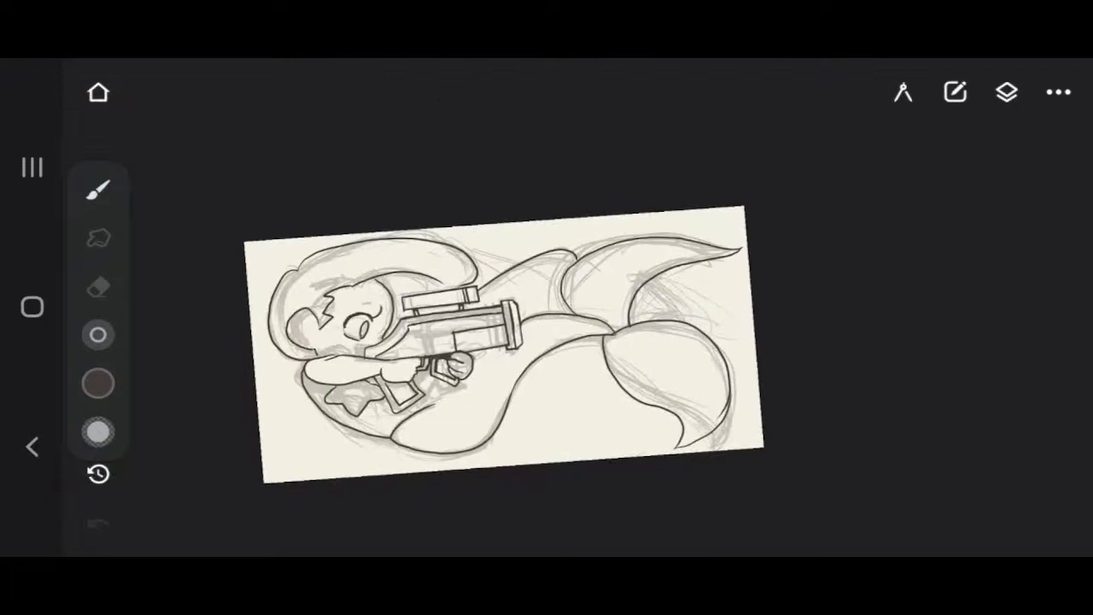
scroll(512, 310, up, 5)
click(98, 523)
click(98, 523)
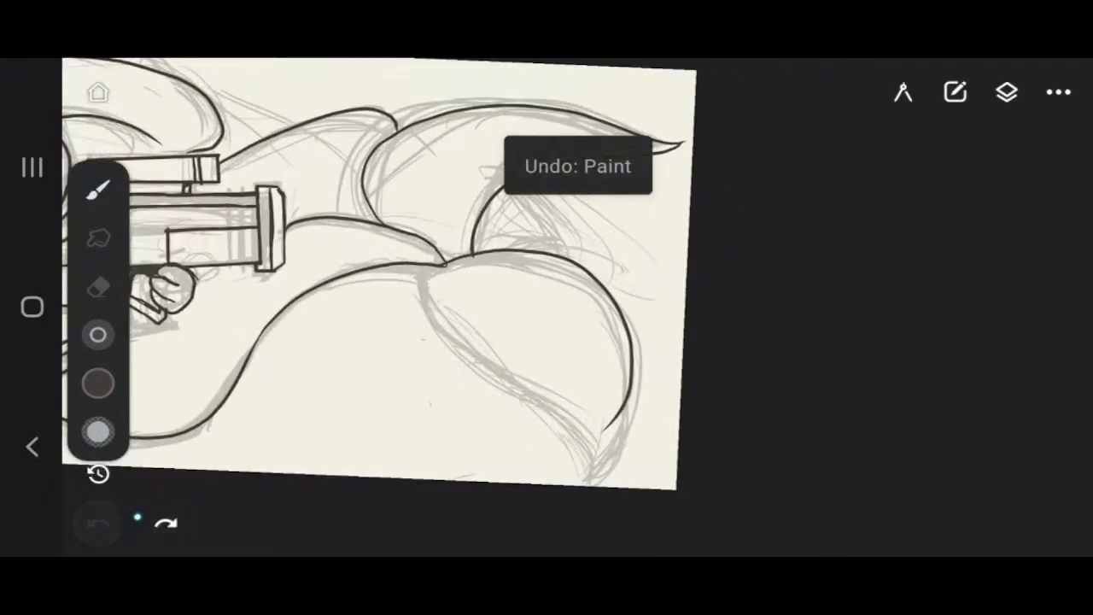
mouse_move(433, 266)
mouse_down()
mouse_move(485, 358)
mouse_move(549, 407)
mouse_move(595, 463)
mouse_move(630, 395)
mouse_up()
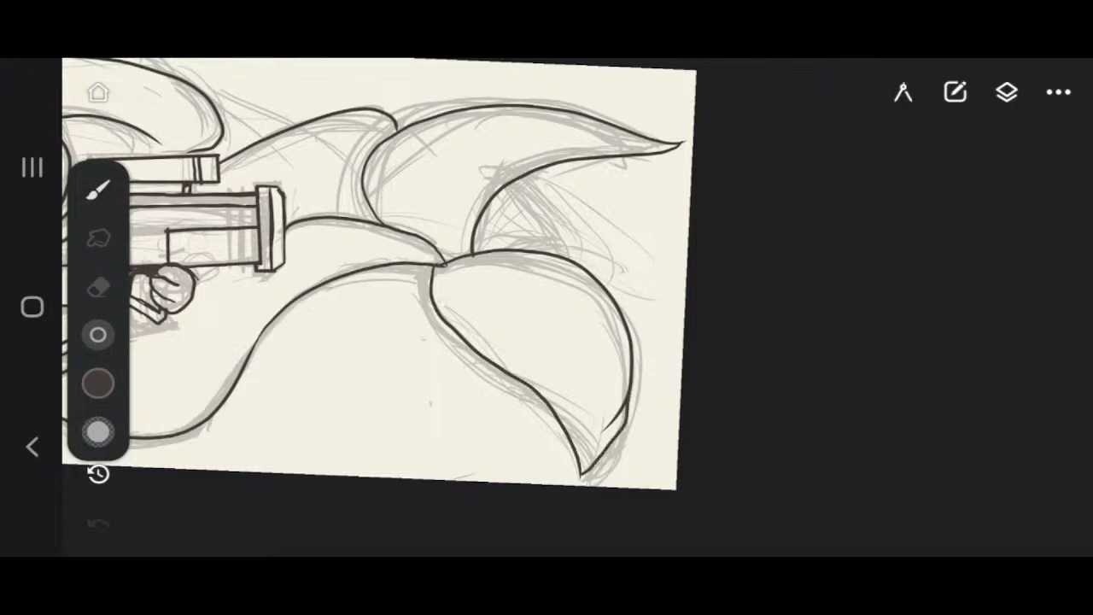
Undo the last stroke at the fluke's tip and erase the inward-bending end of its outer edge.
scroll(513, 368, up, 3)
click(98, 523)
click(99, 287)
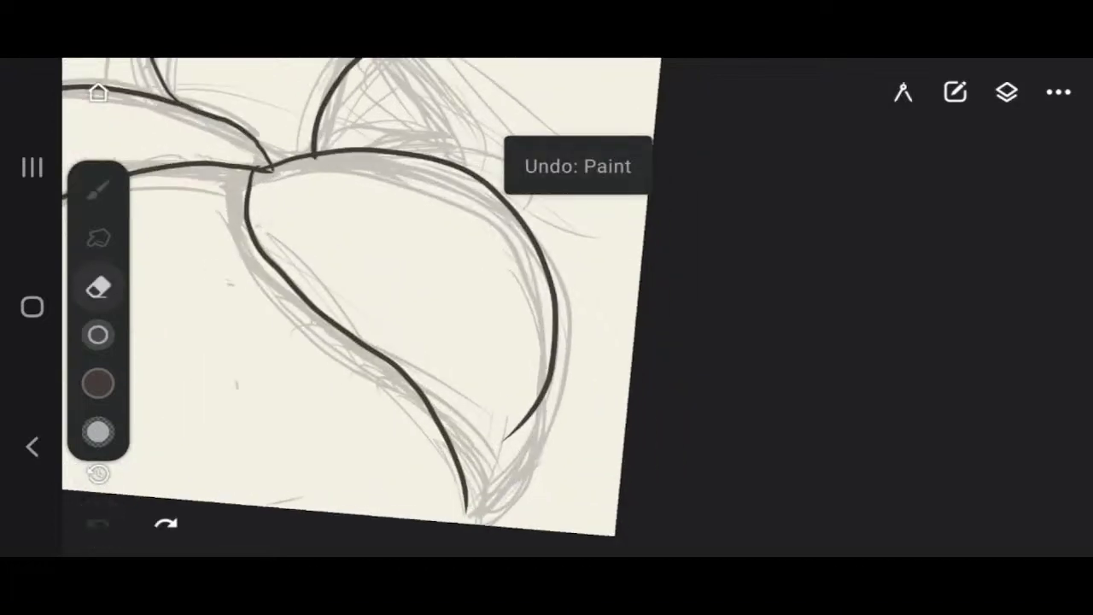
drag(506, 439, 538, 406)
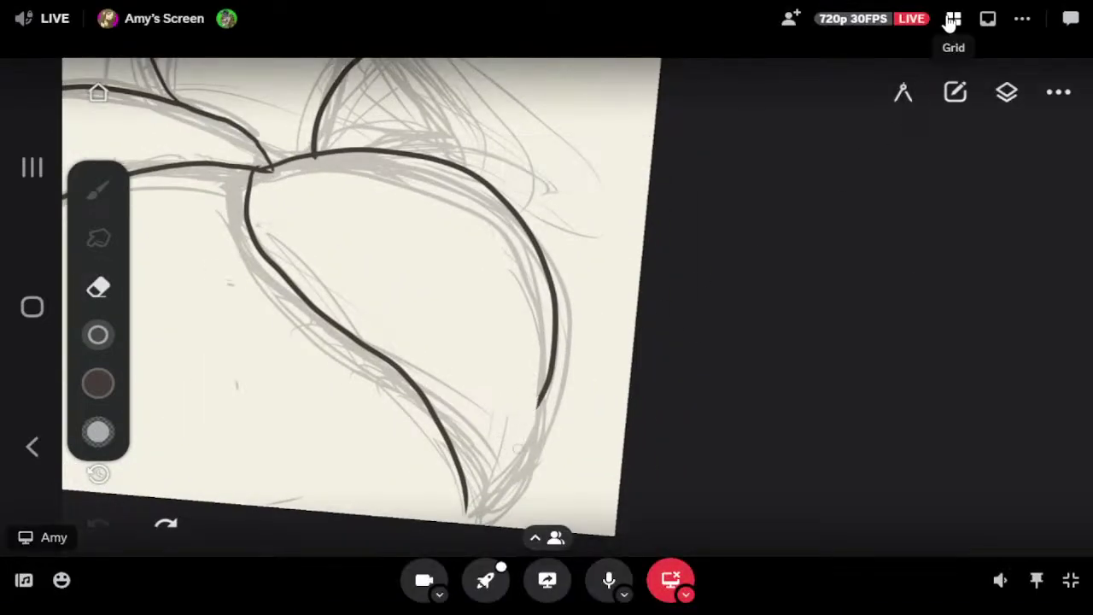
Switch from this shared drawing to the call's grid and open the shared red-haired mermaid illustration with the teal shell.
click(952, 19)
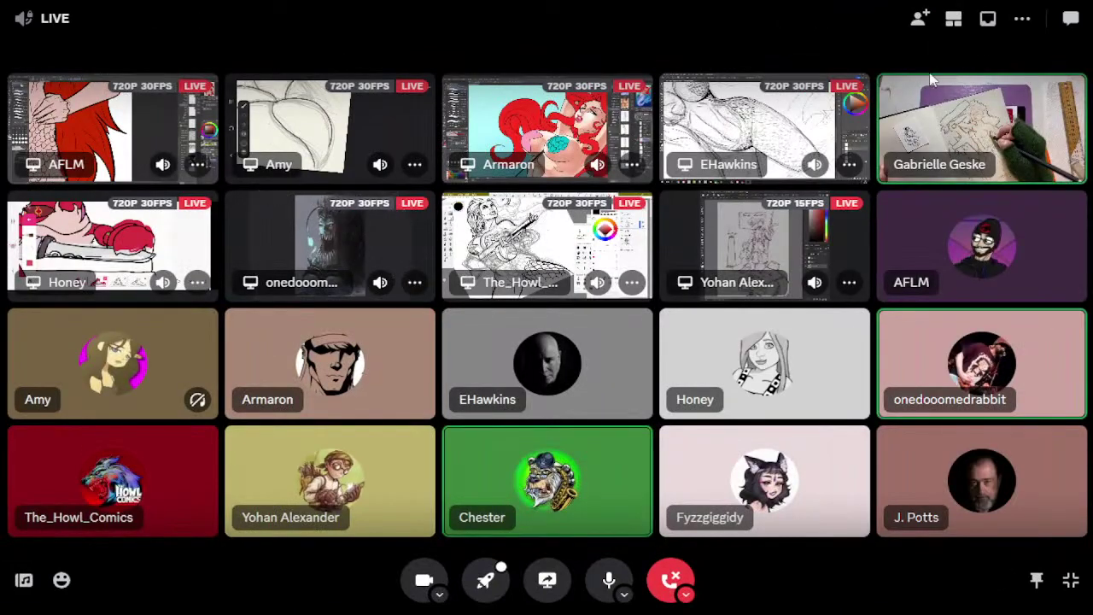
click(568, 129)
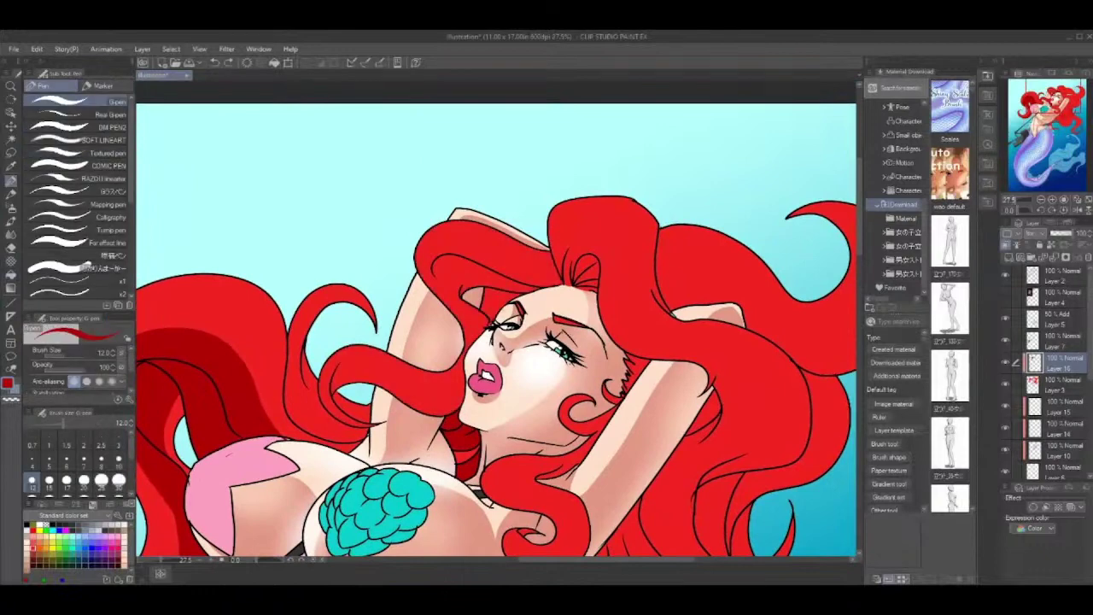
Outline shadow shapes on the hair above the forehead and the lock beside the cheek, and fill them dark red.
click(11, 275)
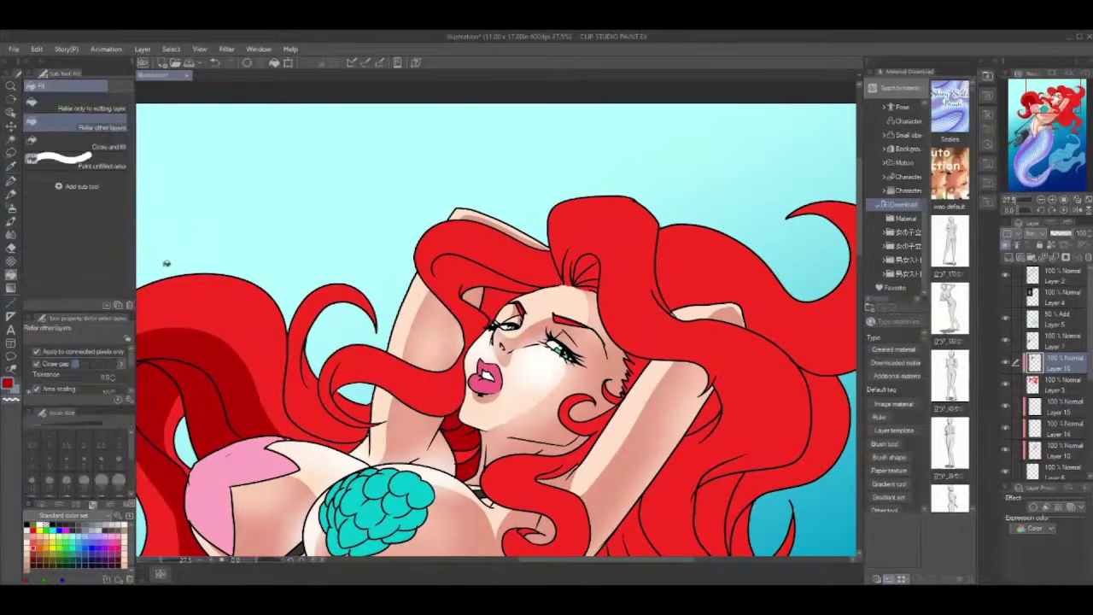
click(494, 305)
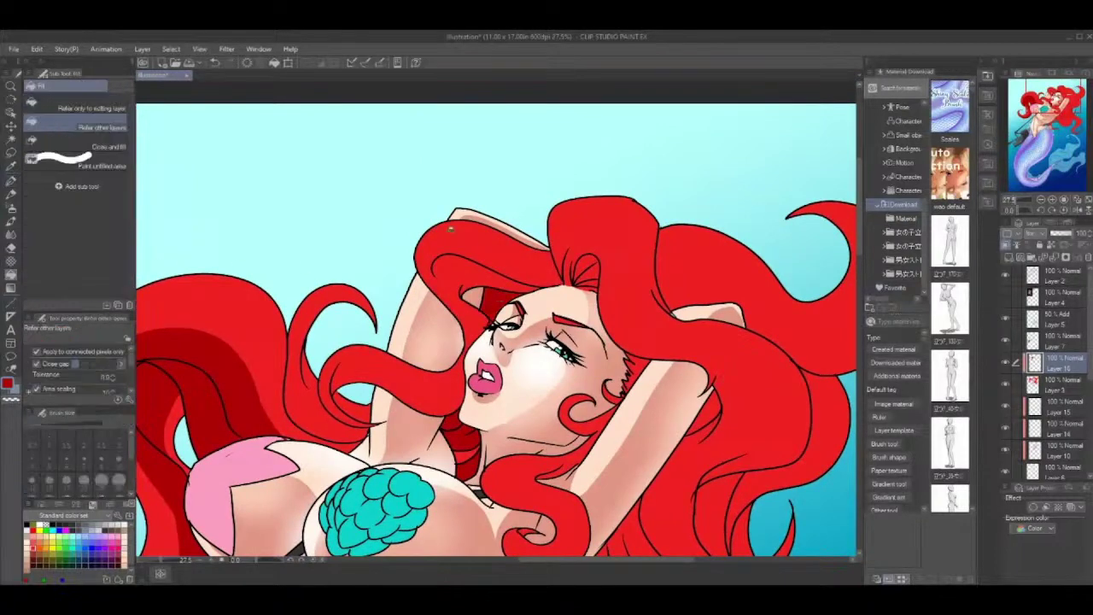
click(12, 182)
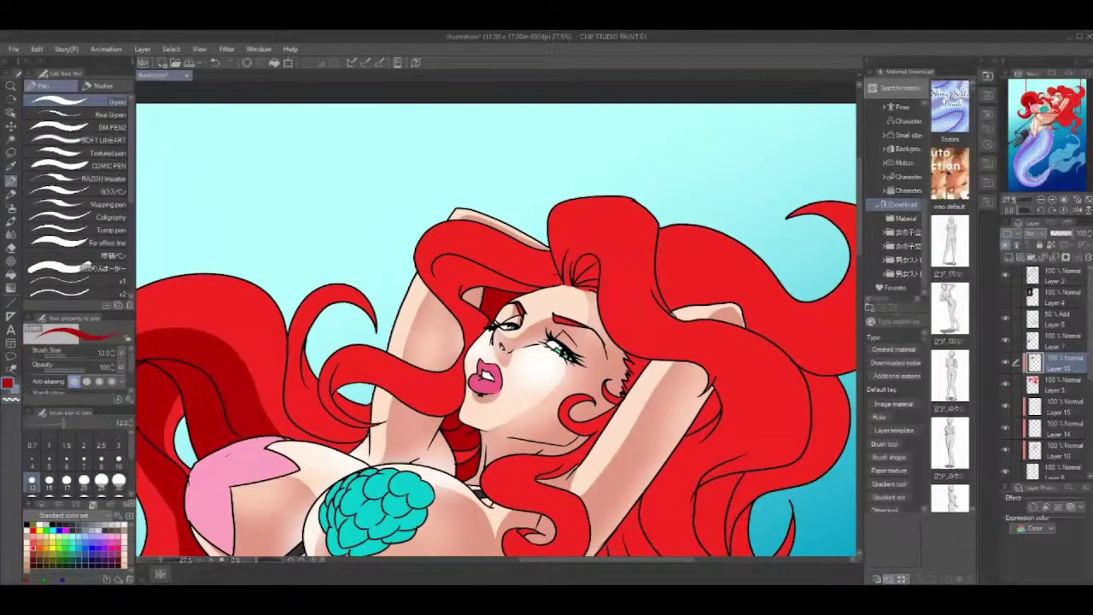
drag(552, 276, 475, 244)
drag(463, 382, 400, 374)
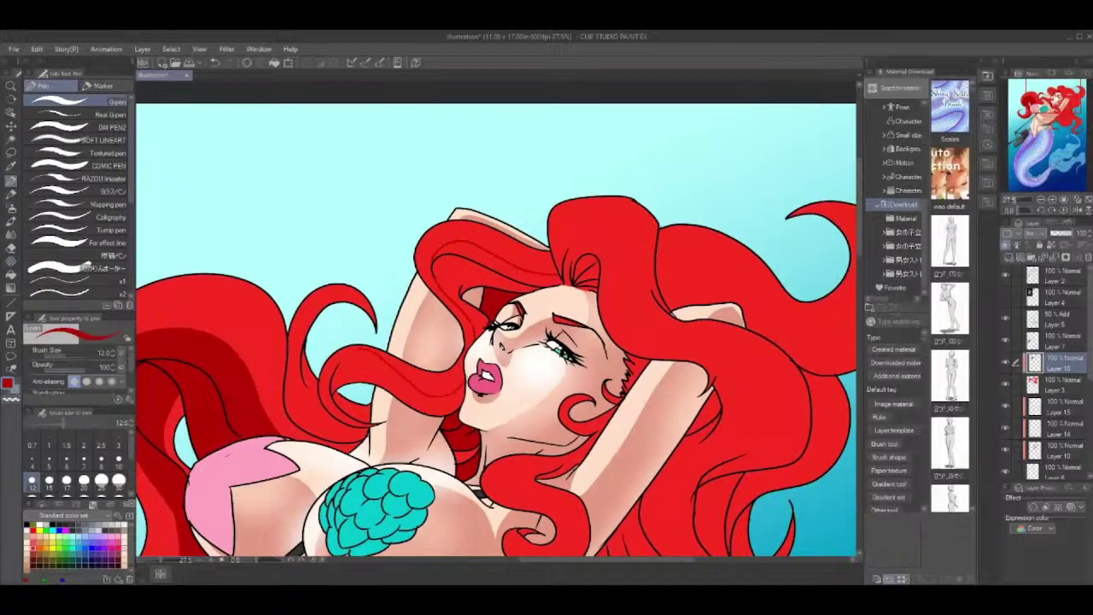
click(11, 275)
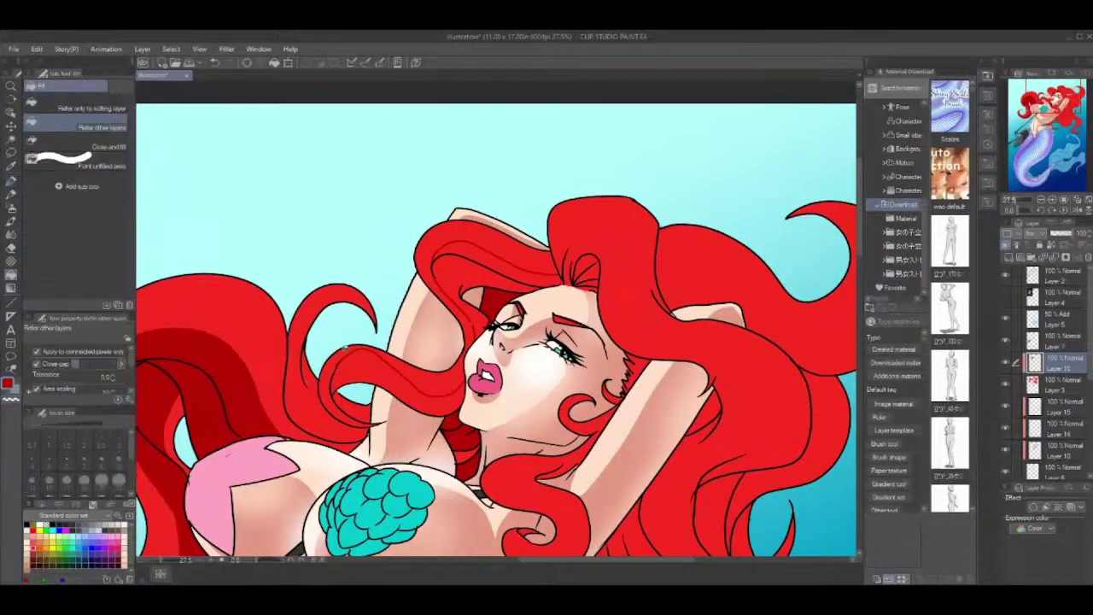
click(386, 369)
click(483, 317)
click(487, 254)
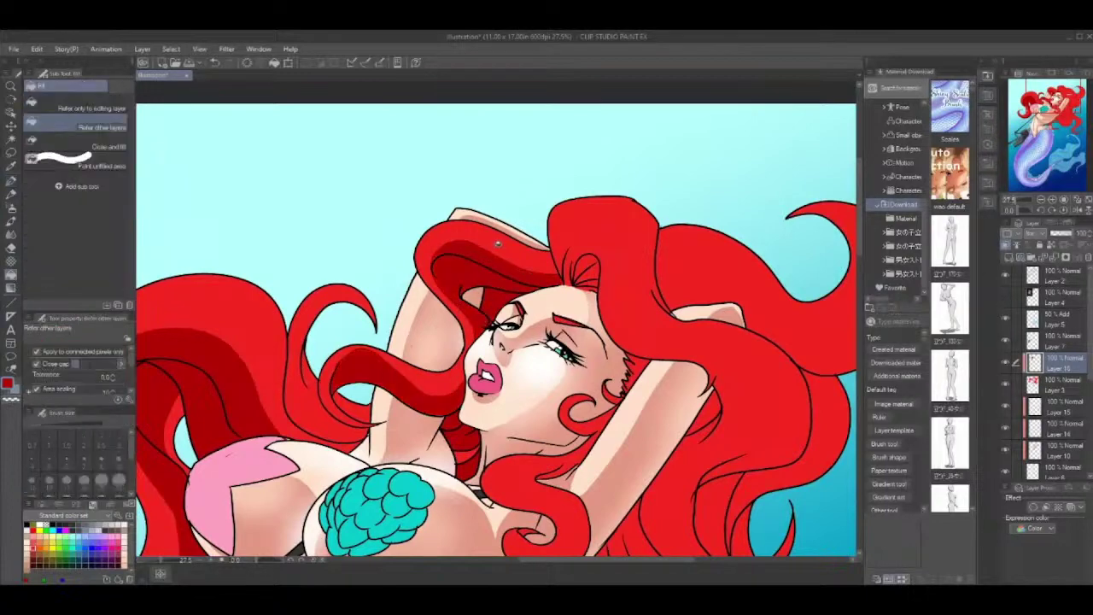
Undo the dark red fill on the curled lock beside the raised arm and redraw its shadow with outline and fill.
scroll(498, 175, down, 2)
click(359, 352)
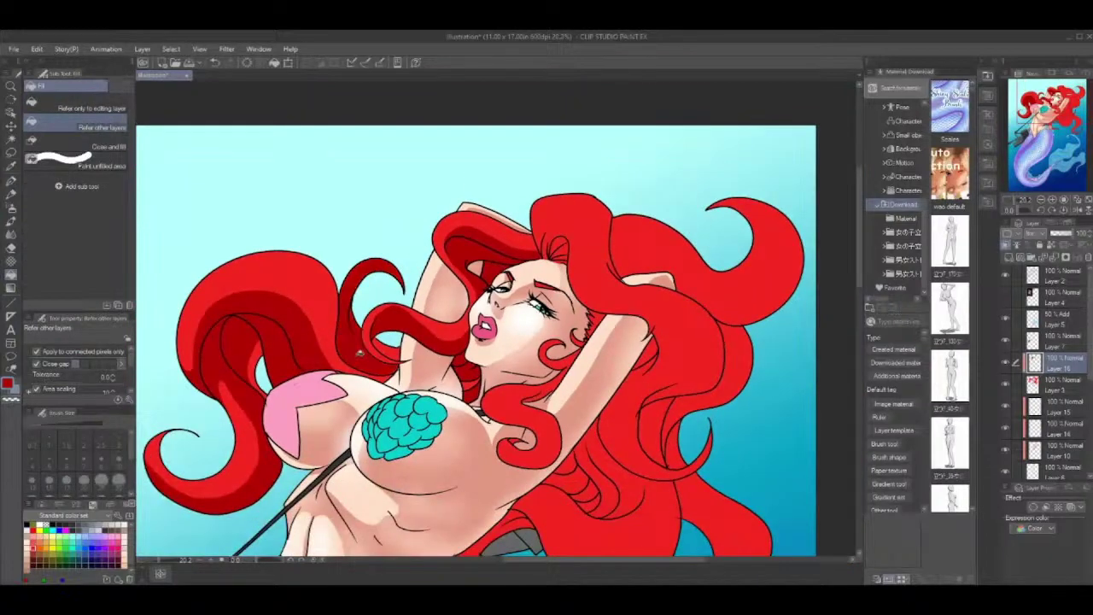
key(ctrl+z)
click(12, 178)
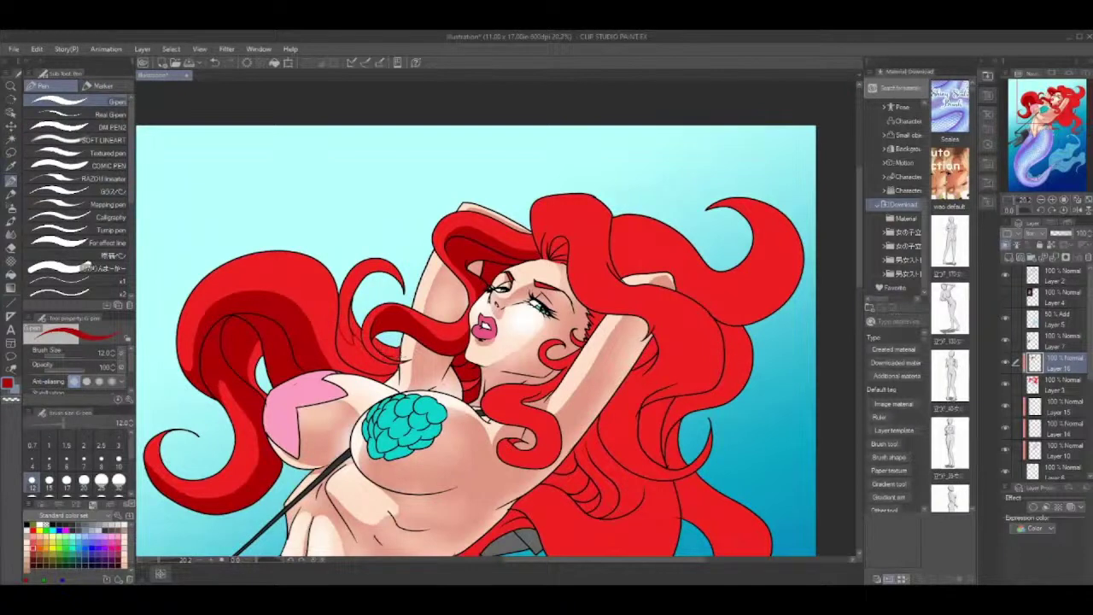
click(12, 274)
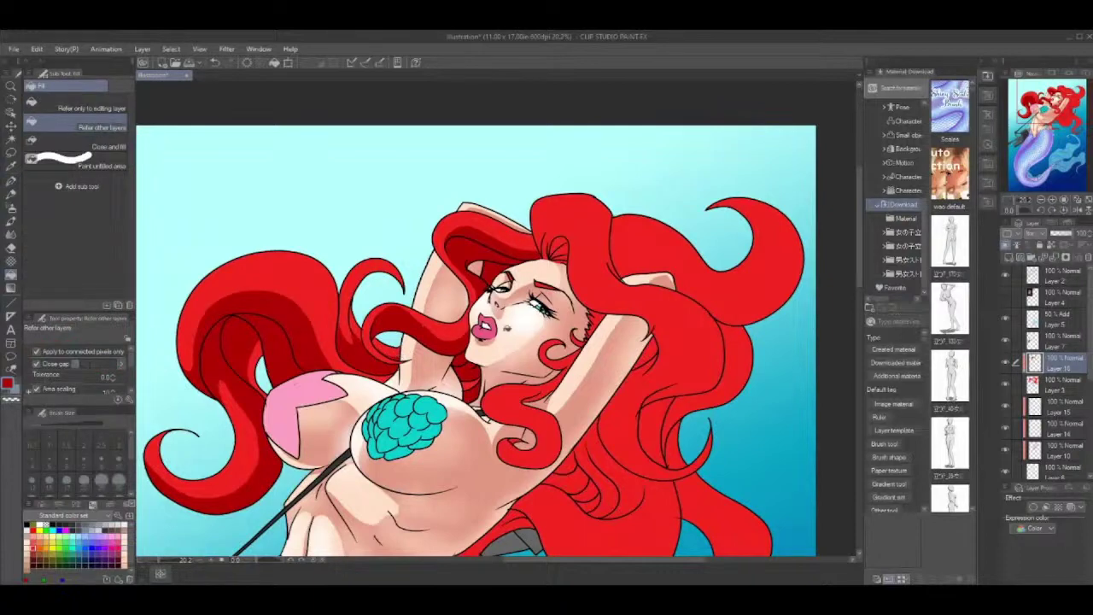
Outline shadow shapes in the hair behind the torso and the long trailing locks, and fill them dark red.
drag(563, 320, 495, 168)
click(11, 180)
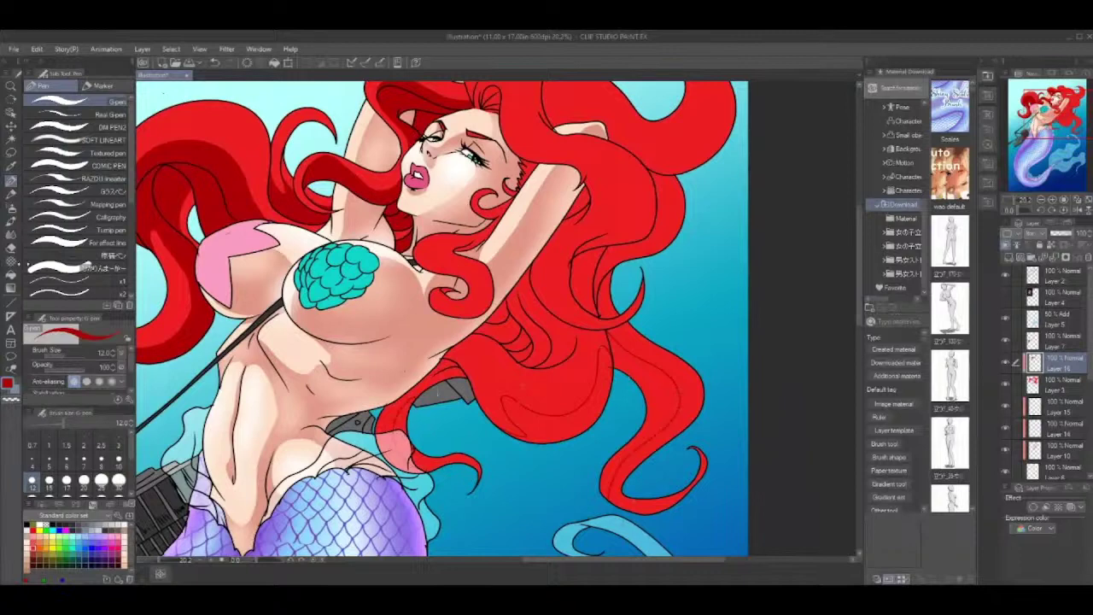
click(10, 275)
click(434, 380)
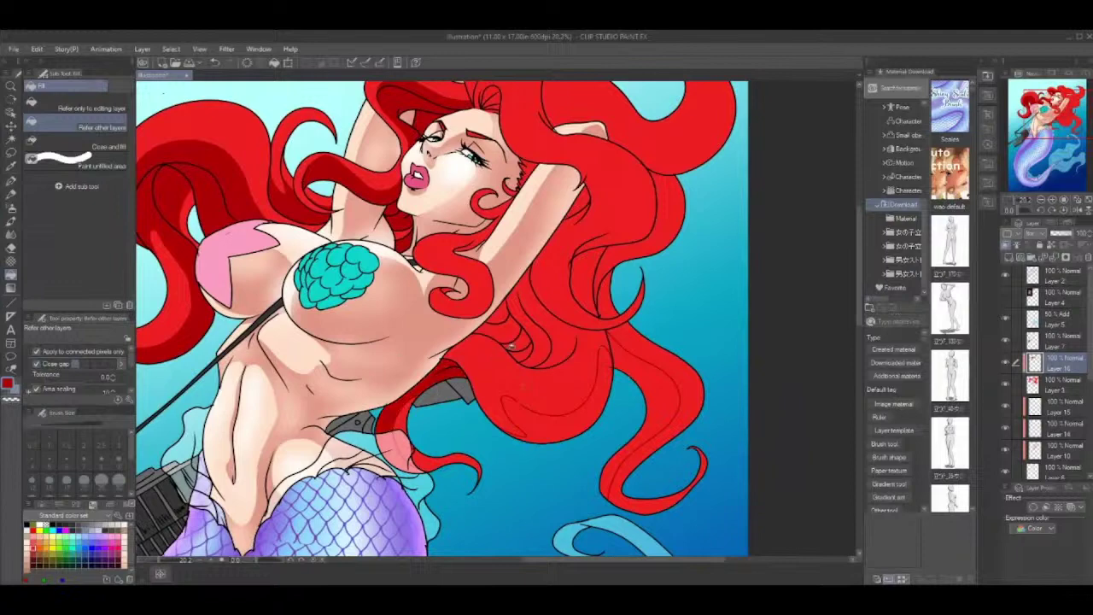
click(513, 347)
click(509, 332)
click(524, 352)
click(504, 313)
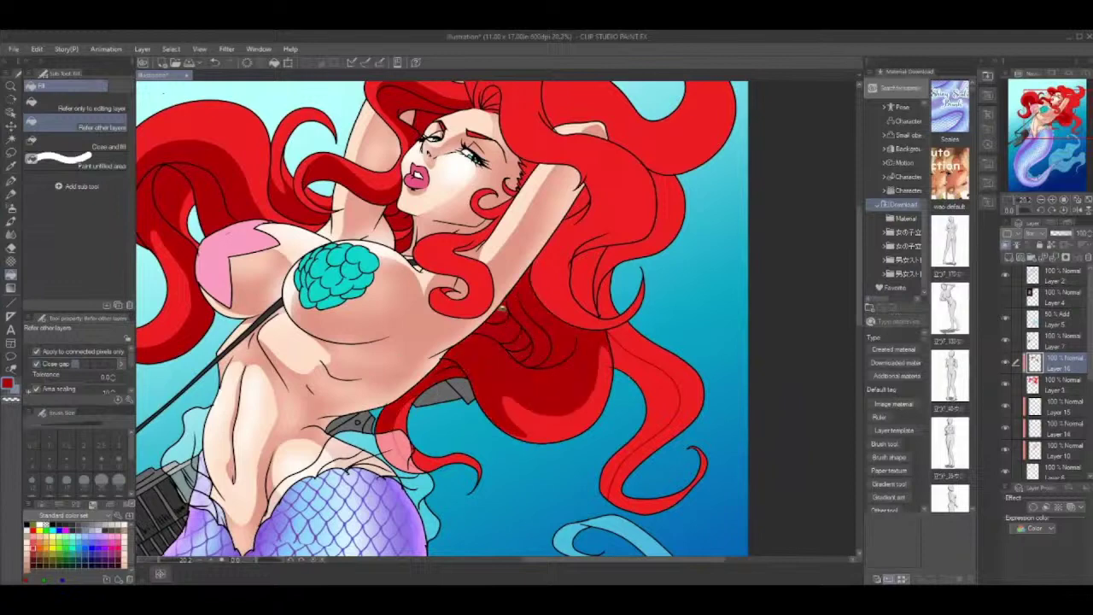
click(596, 273)
click(644, 372)
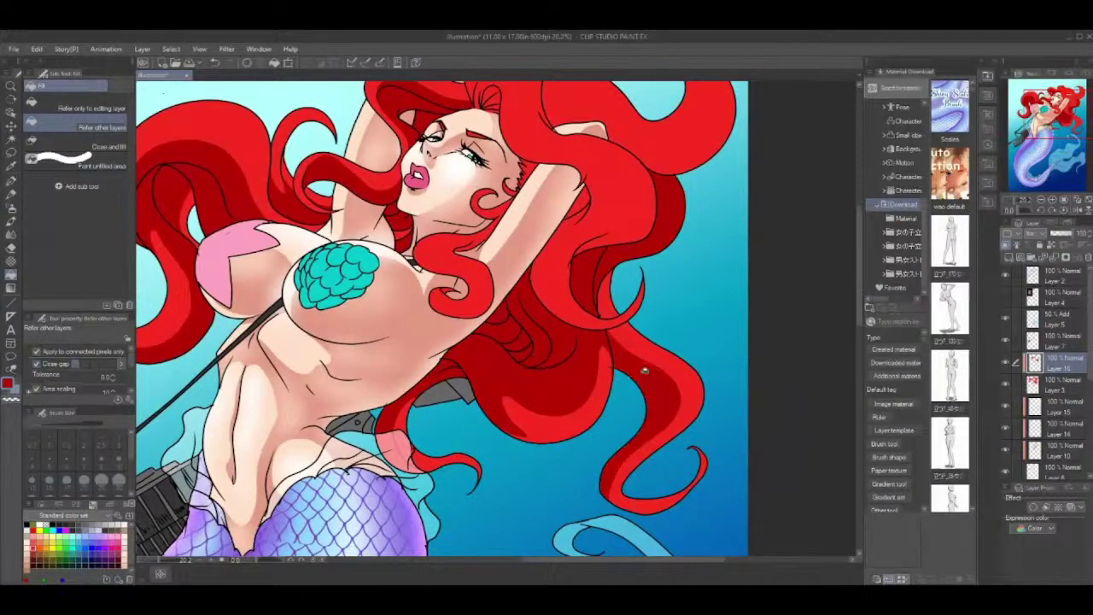
click(584, 198)
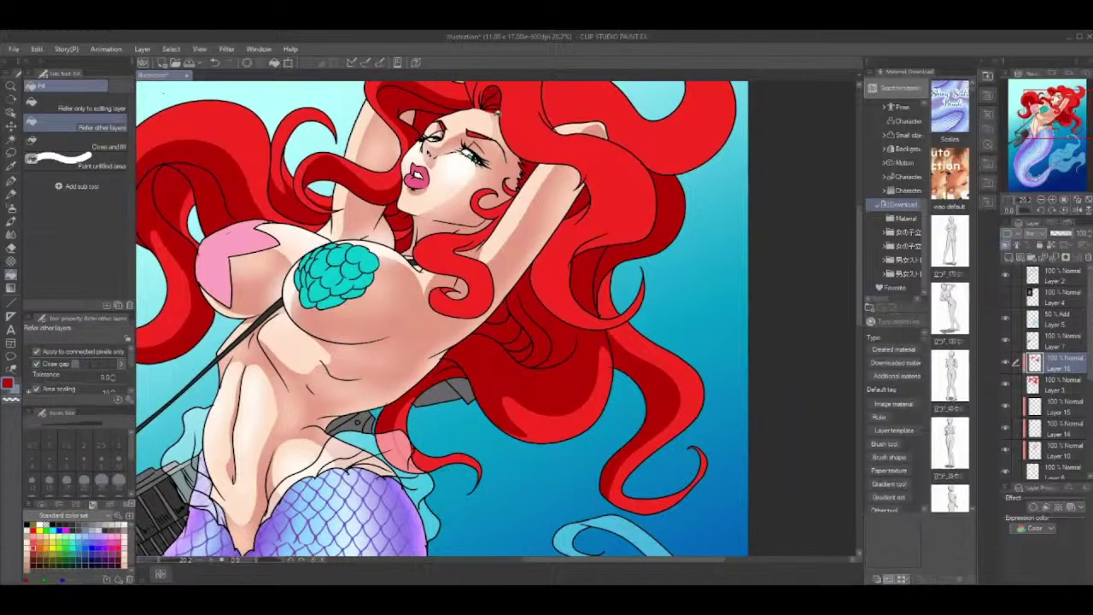
Outline a shadow along the swept-back upper lock and around its curl, and fill it dark red.
drag(616, 131, 582, 312)
click(11, 181)
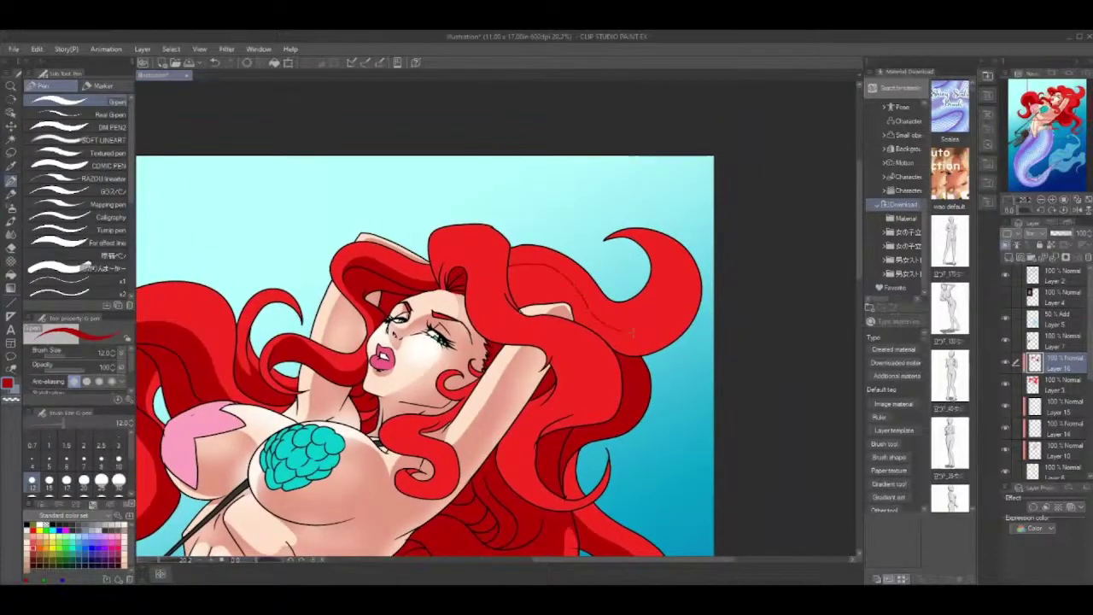
drag(635, 333, 692, 261)
click(11, 275)
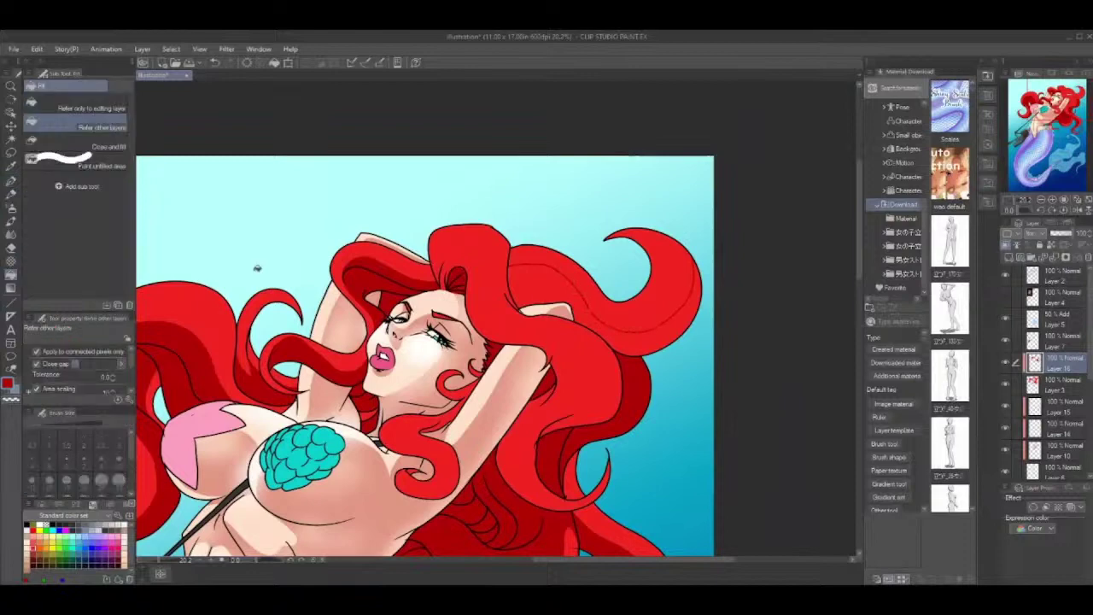
click(648, 326)
Fill the shadow areas of the small hair lock beside the hip with dark red.
scroll(648, 324, down, 2)
drag(482, 340, 502, 133)
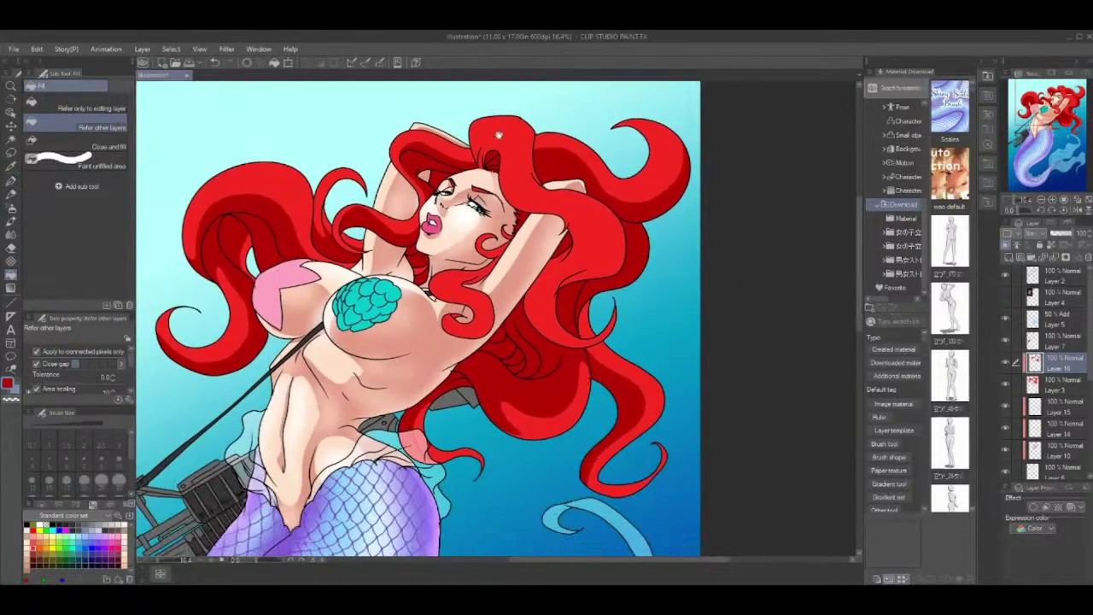
click(437, 344)
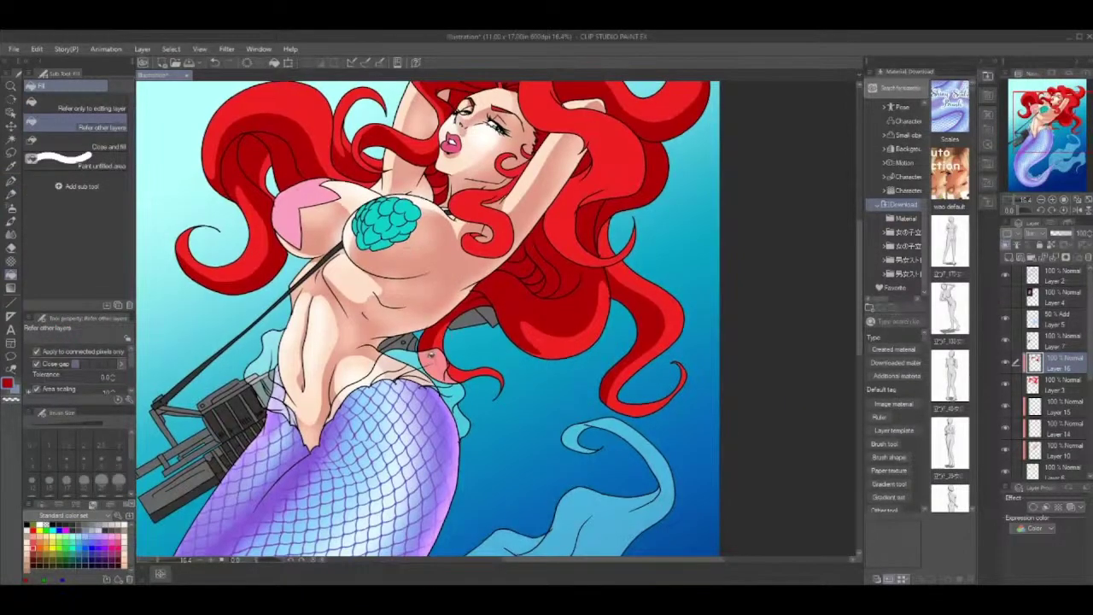
click(434, 363)
Outline a shadow shape on the hair lock over the crown of the head and fill it dark red.
drag(514, 258, 437, 446)
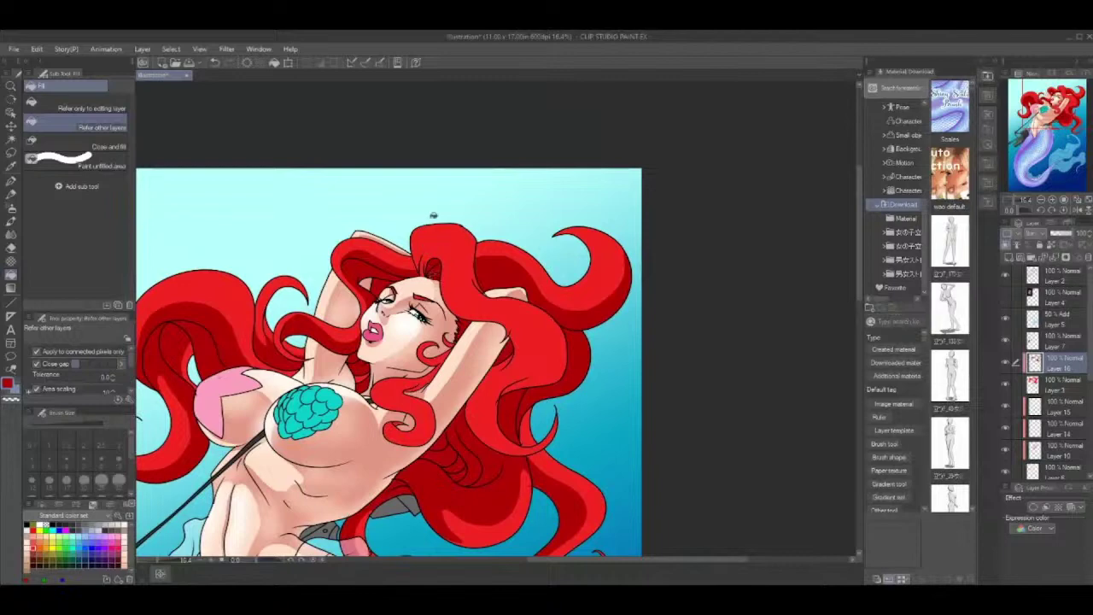
click(11, 182)
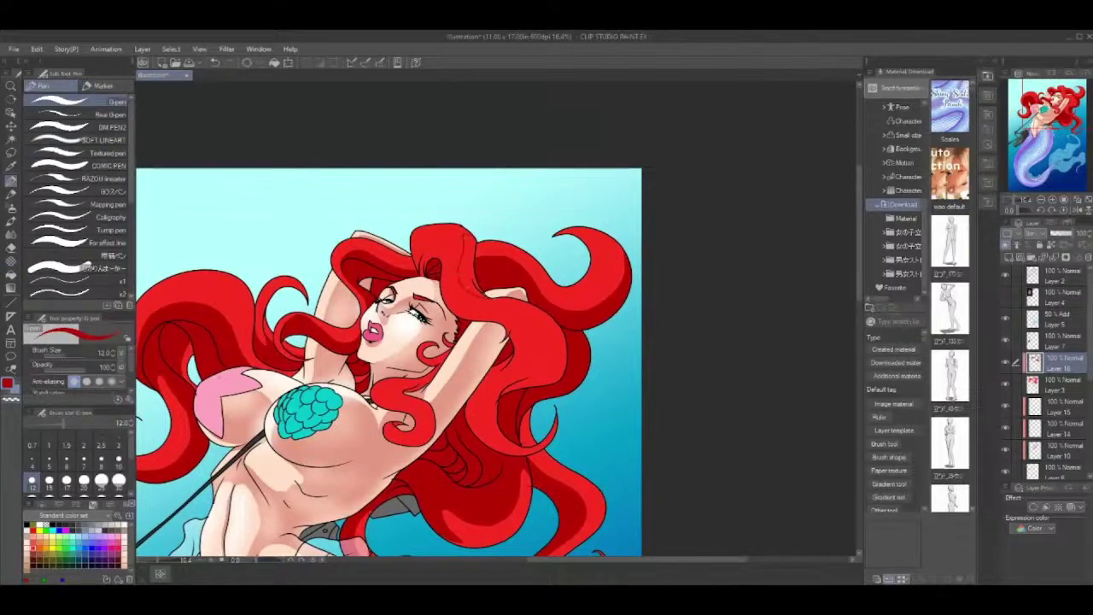
click(12, 275)
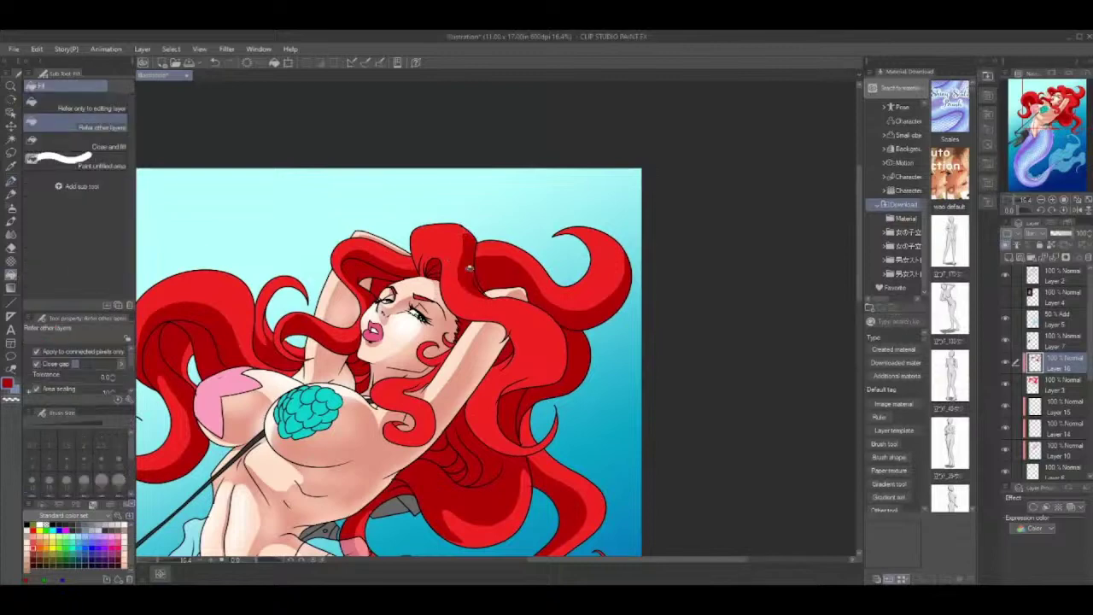
Outline shadow shapes in the hair draped behind the raised arm and in the lock below it, and fill them dark red.
scroll(475, 215, down, 1)
scroll(474, 205, down, 4)
click(11, 181)
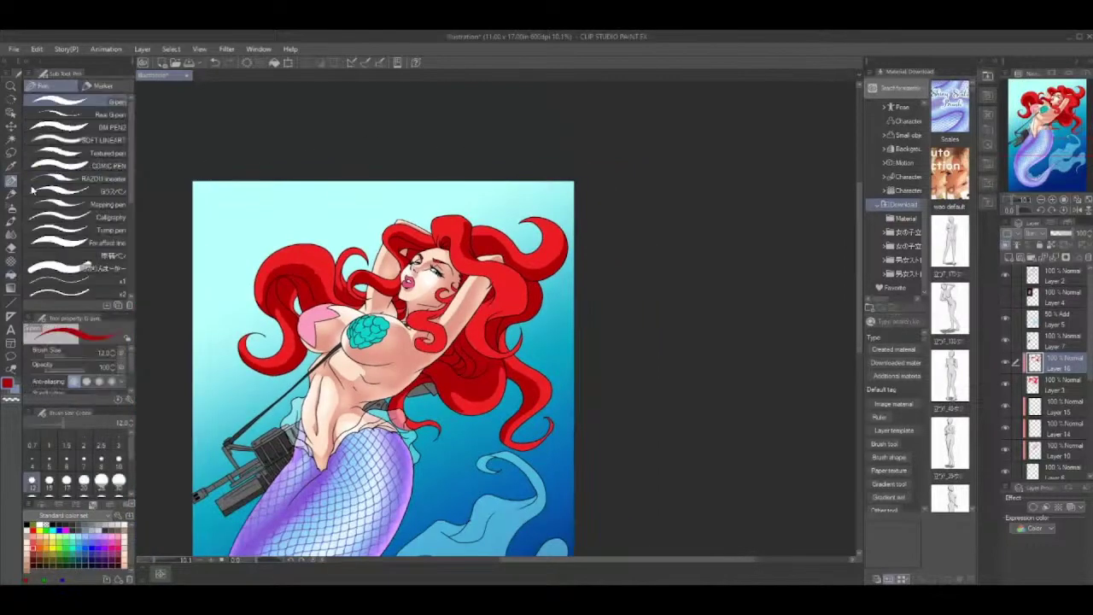
scroll(460, 245, up, 2)
scroll(504, 323, up, 4)
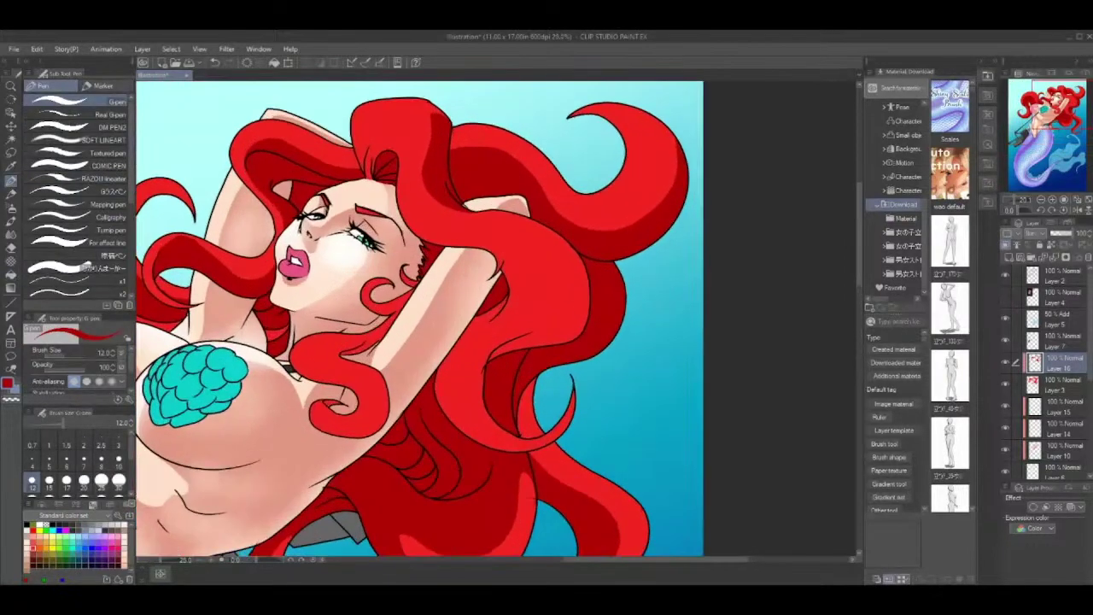
drag(510, 287, 561, 306)
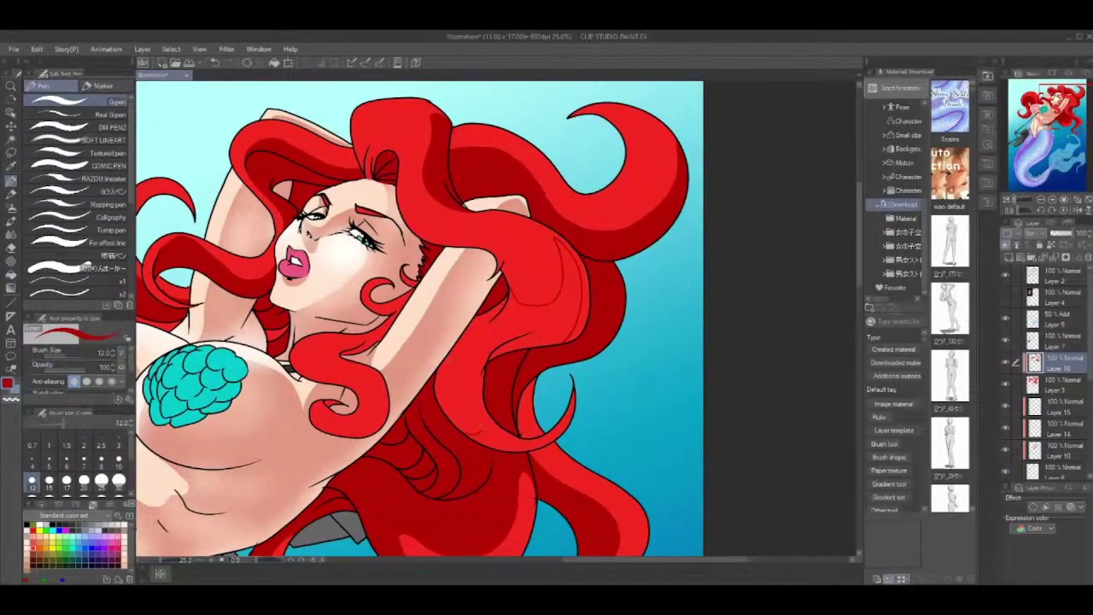
drag(475, 345, 497, 319)
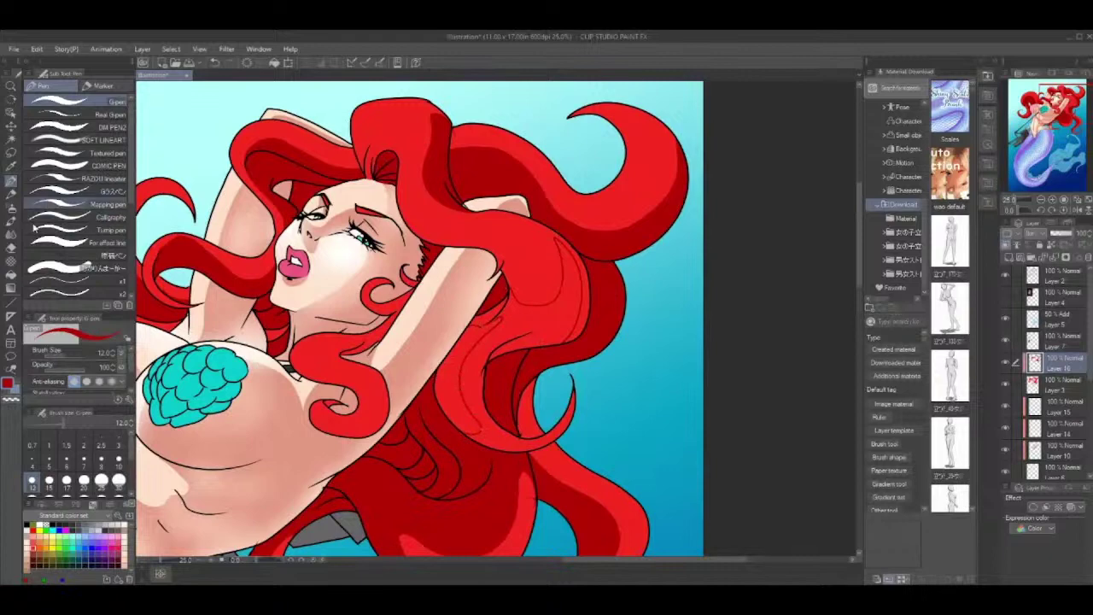
click(11, 275)
click(519, 316)
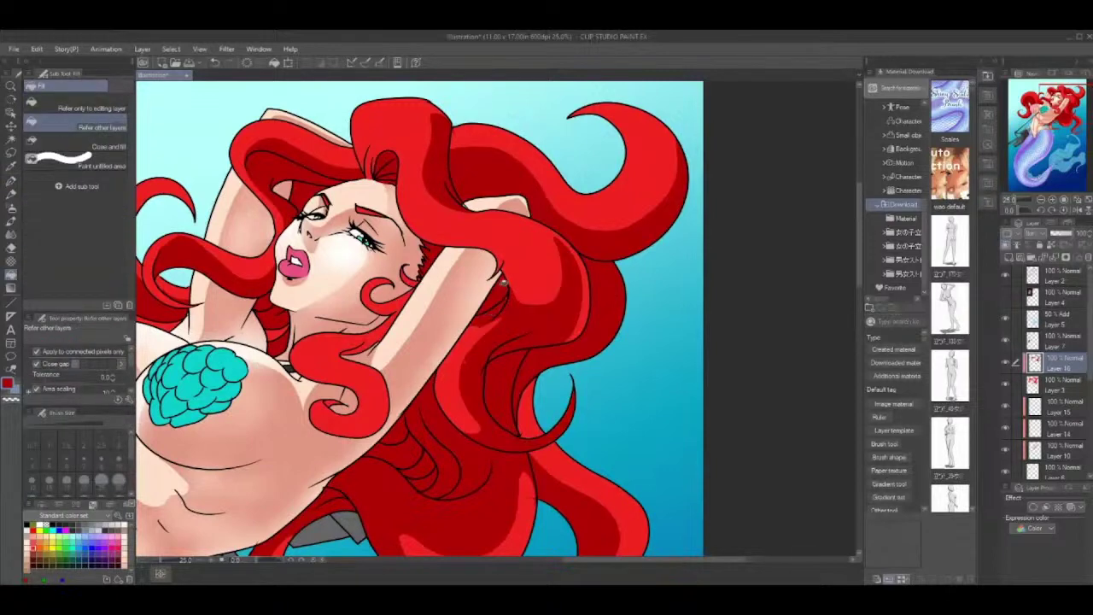
Add a new layer above the hair shadow layer and choose bright red as the drawing colour.
scroll(500, 192, down, 4)
scroll(500, 191, down, 1)
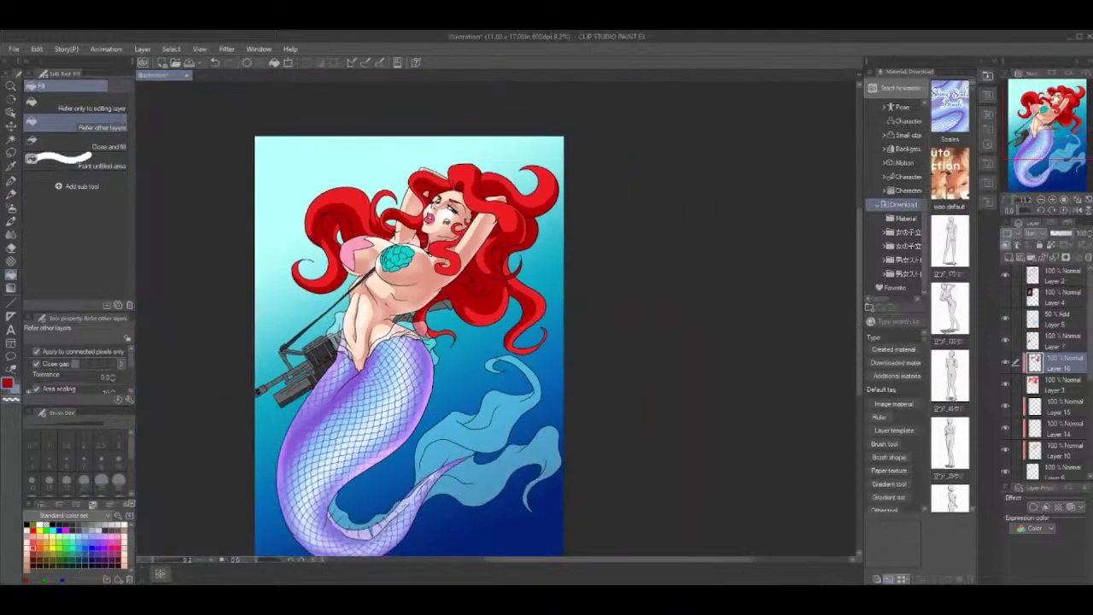
scroll(468, 272, up, 3)
scroll(390, 179, up, 1)
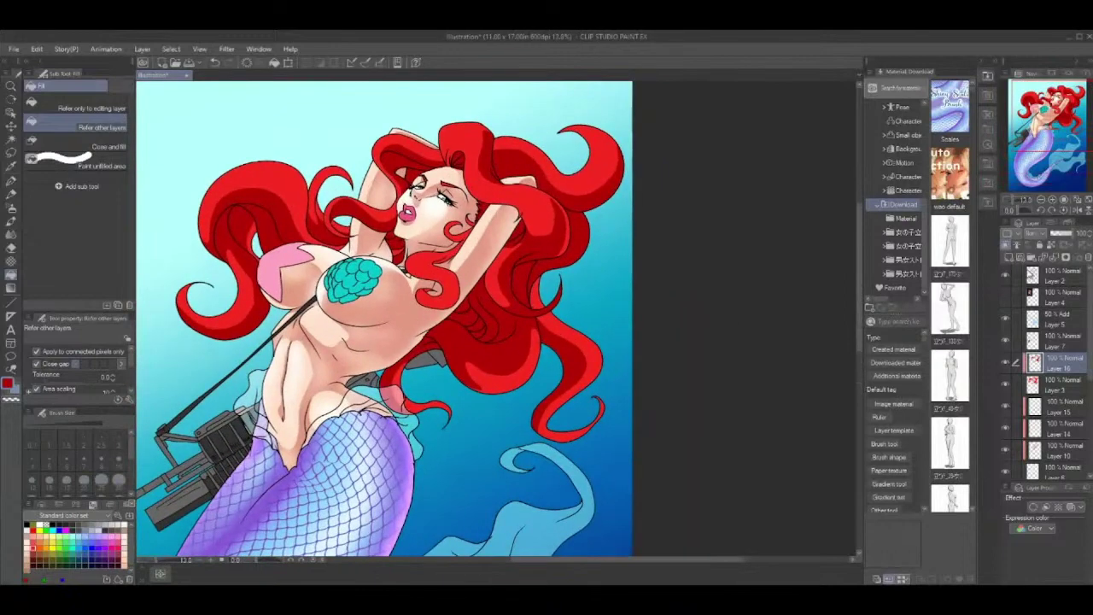
click(1007, 257)
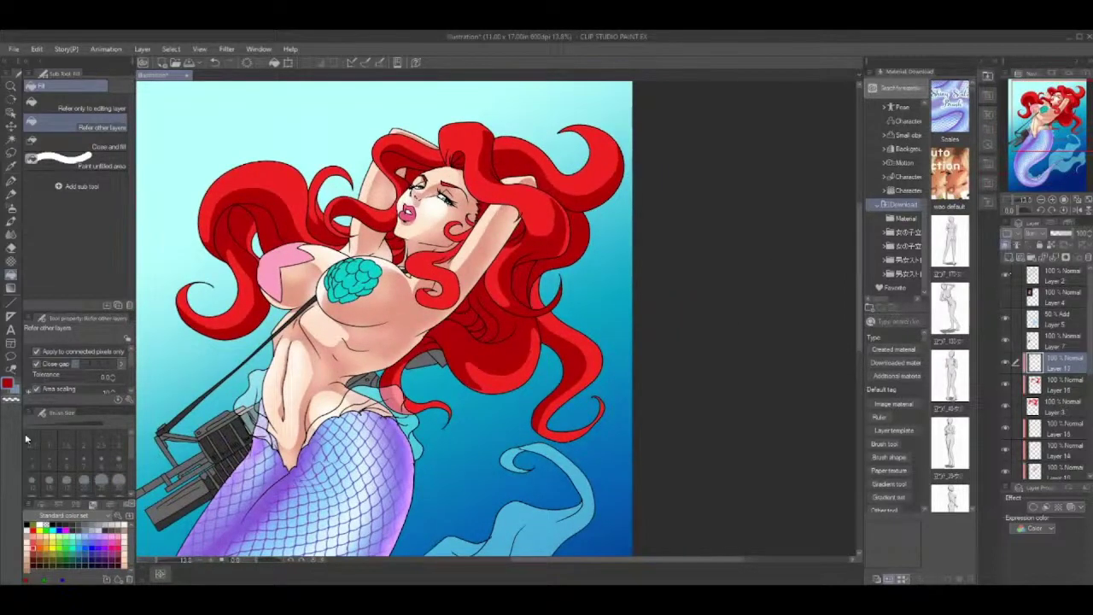
click(35, 547)
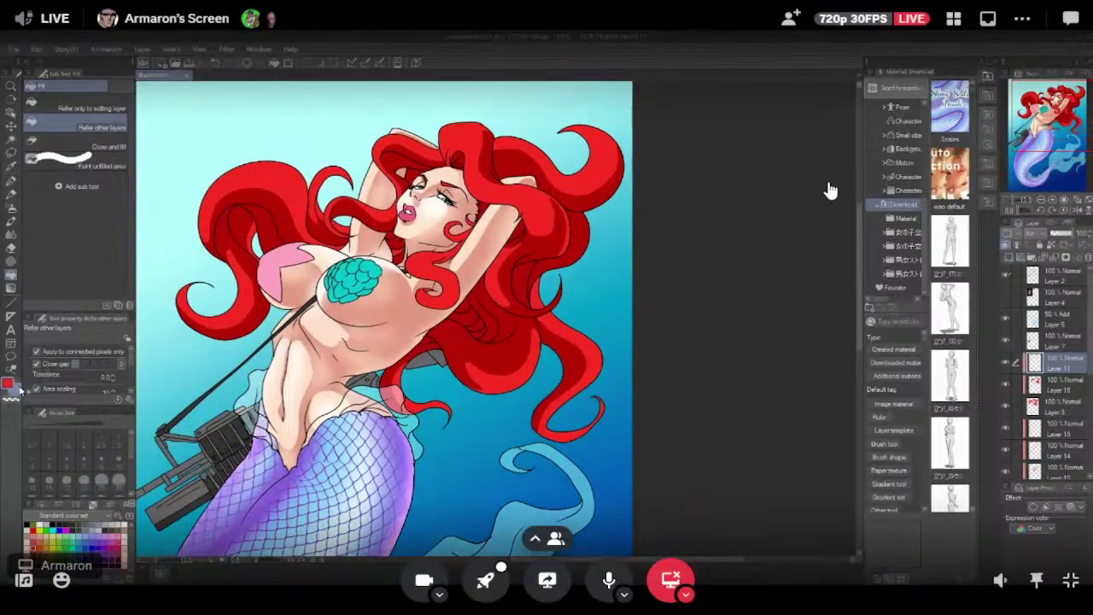
Switch to the shared stream of the black-and-white mermaid drawing and ink more rows of scales down the scaly thigh.
click(957, 19)
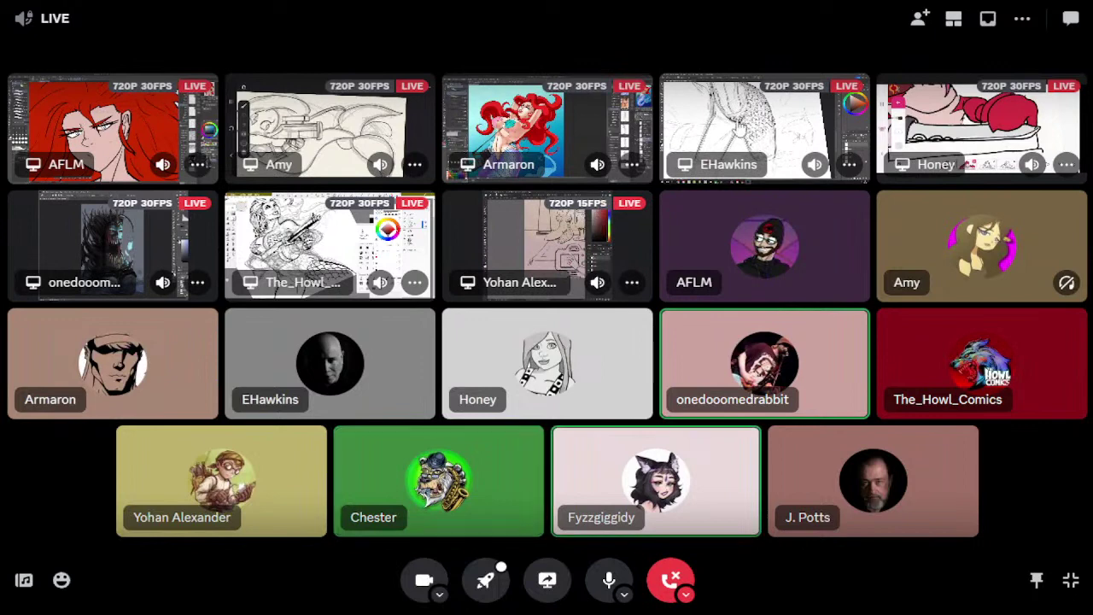
click(766, 126)
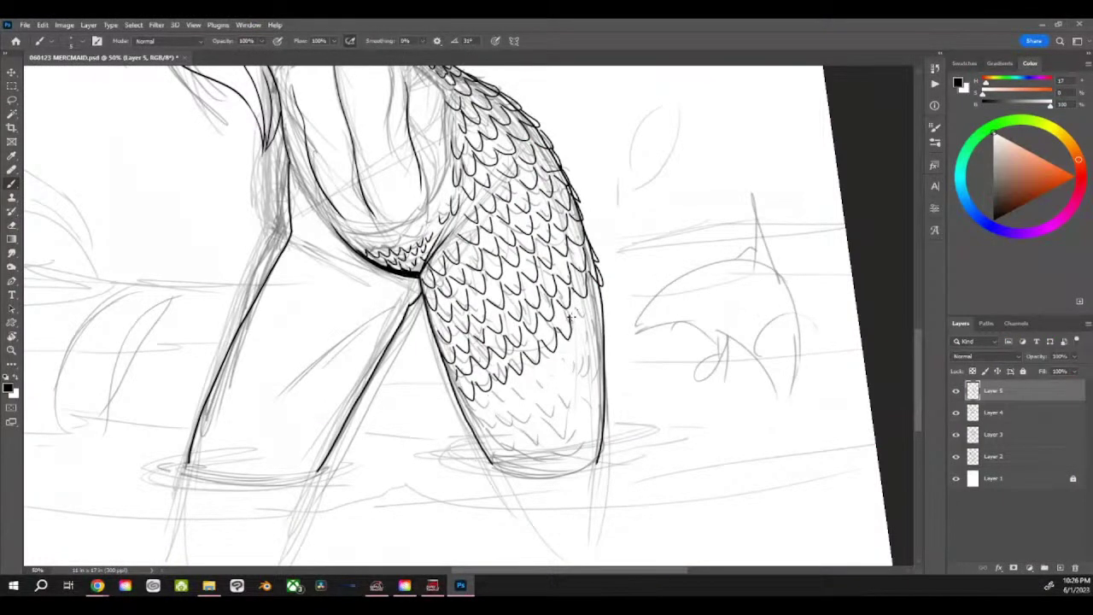
mouse_move(571, 318)
mouse_down()
mouse_move(587, 301)
mouse_move(602, 314)
mouse_move(603, 285)
mouse_up()
mouse_move(493, 398)
mouse_down()
mouse_move(525, 374)
mouse_move(535, 383)
mouse_move(557, 359)
mouse_up()
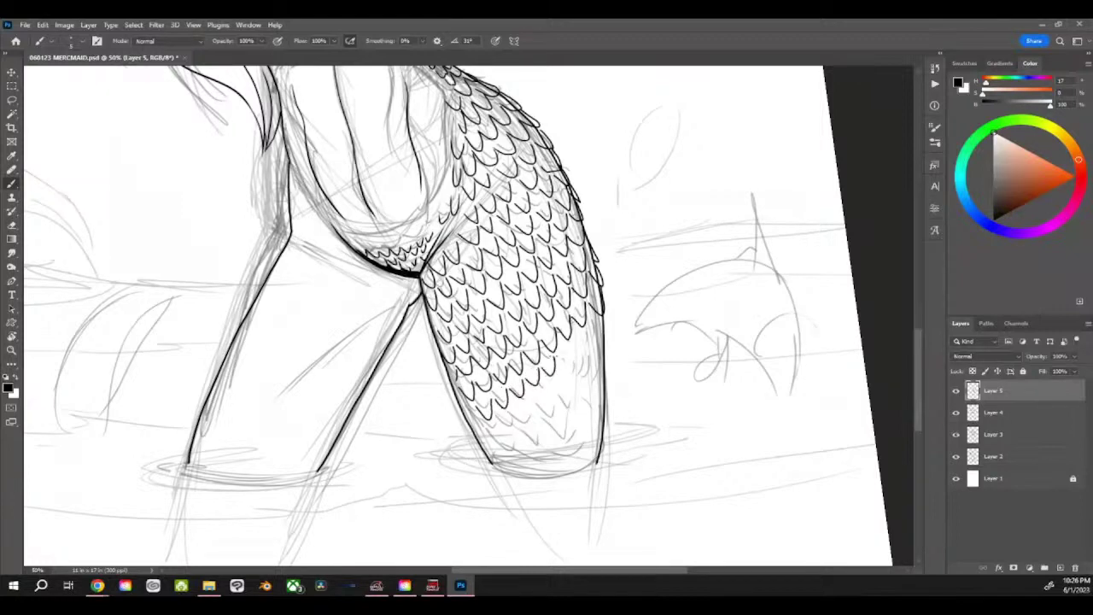
mouse_move(579, 344)
mouse_down()
mouse_move(585, 351)
mouse_move(592, 305)
mouse_up()
mouse_move(461, 408)
mouse_down()
mouse_move(489, 439)
mouse_move(511, 424)
mouse_up()
drag(507, 413, 521, 421)
drag(521, 399, 538, 410)
mouse_move(538, 391)
mouse_down()
mouse_move(545, 401)
mouse_move(570, 370)
mouse_up()
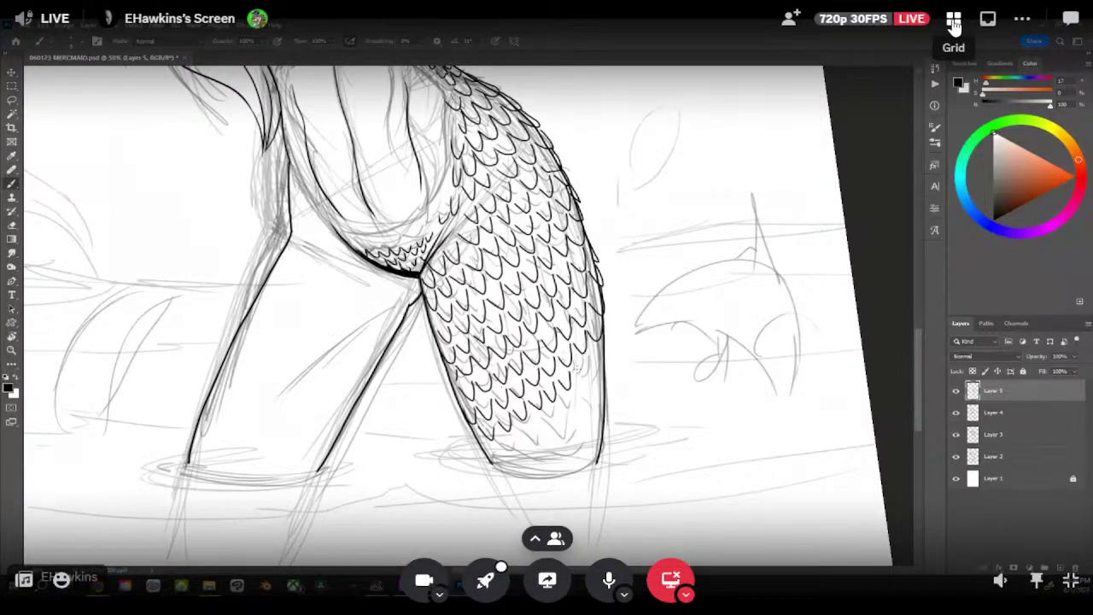
Look at the shared red-haired mermaid illustration, and return to the inked mermaid drawing to view its brush presets.
click(954, 23)
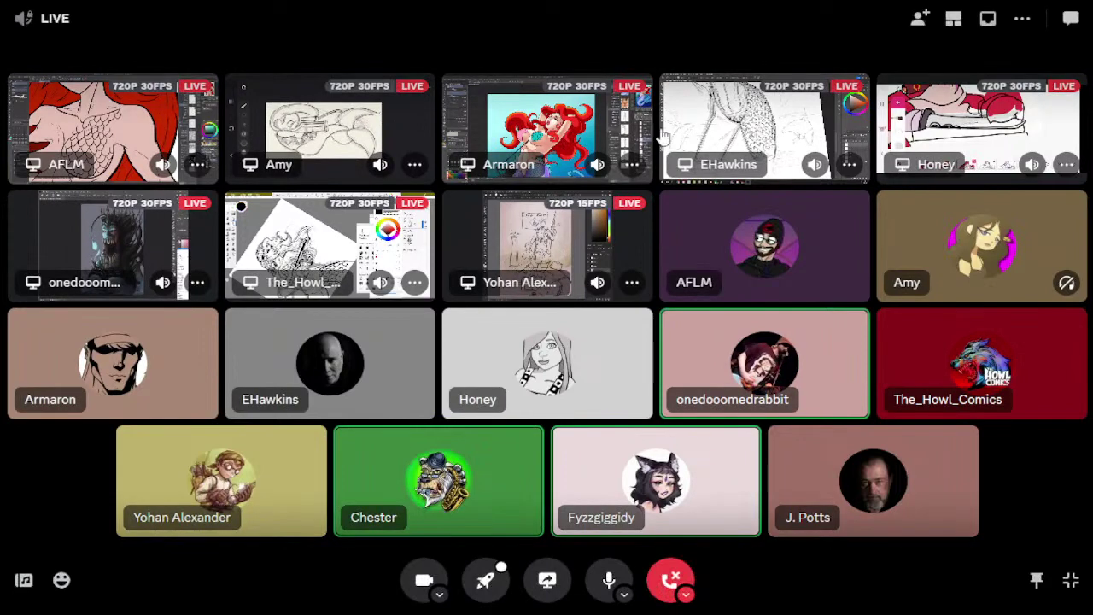
click(573, 125)
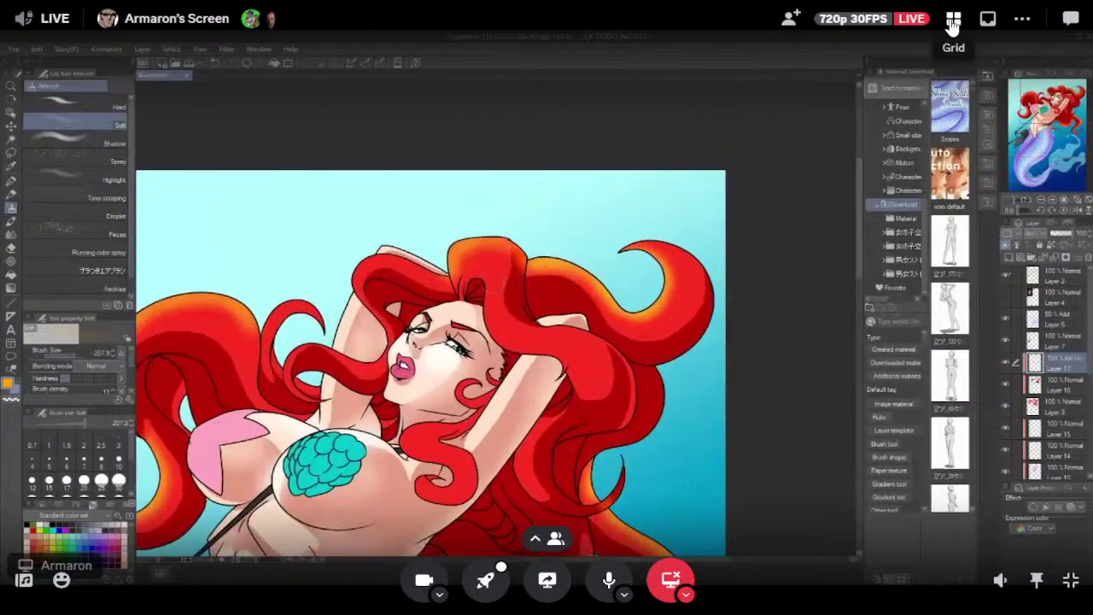
click(951, 19)
click(735, 125)
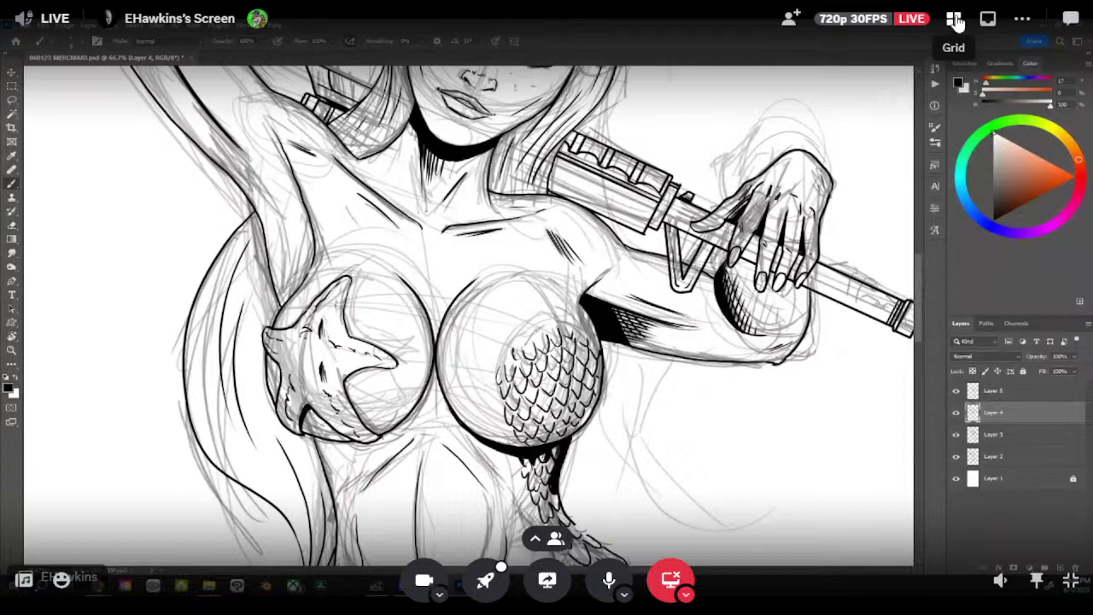
click(76, 43)
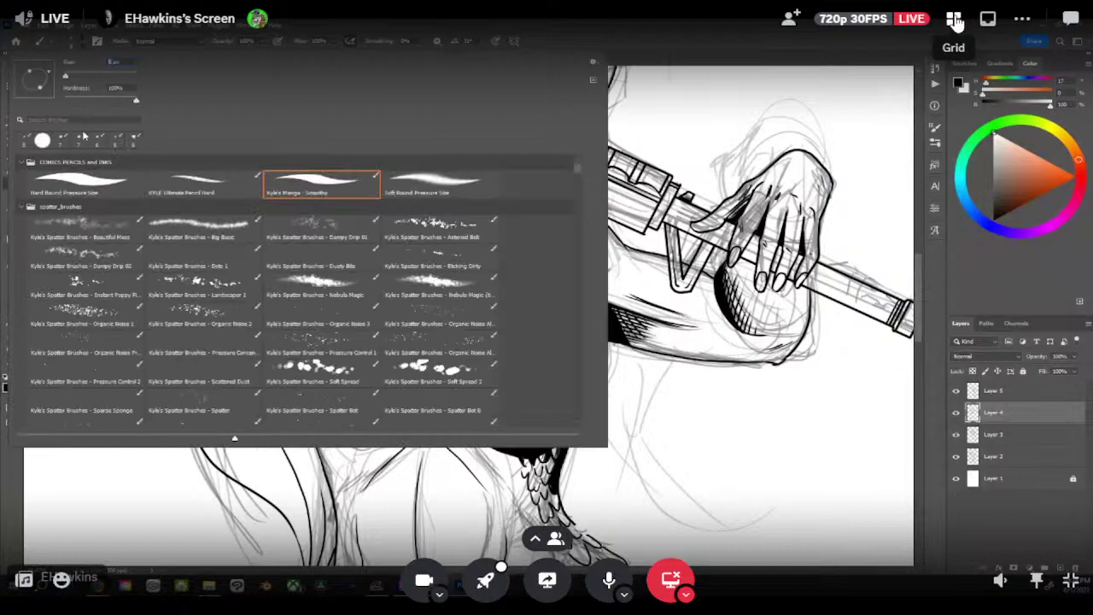
click(672, 46)
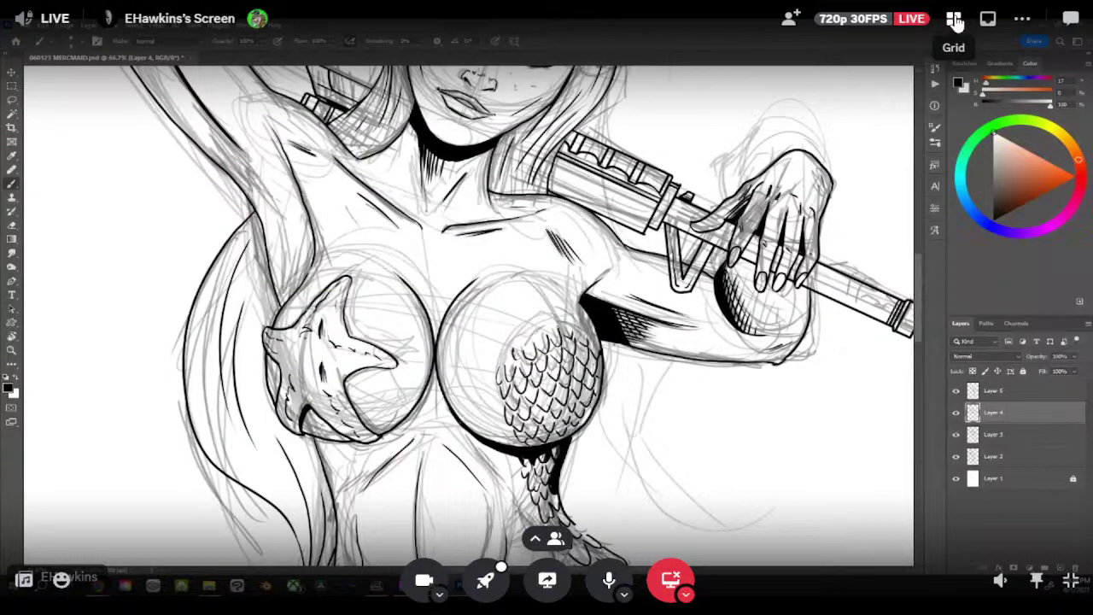
Switch to the shared tablet animation stream, stop playback and paste the copied colouring into frame 4.
click(954, 19)
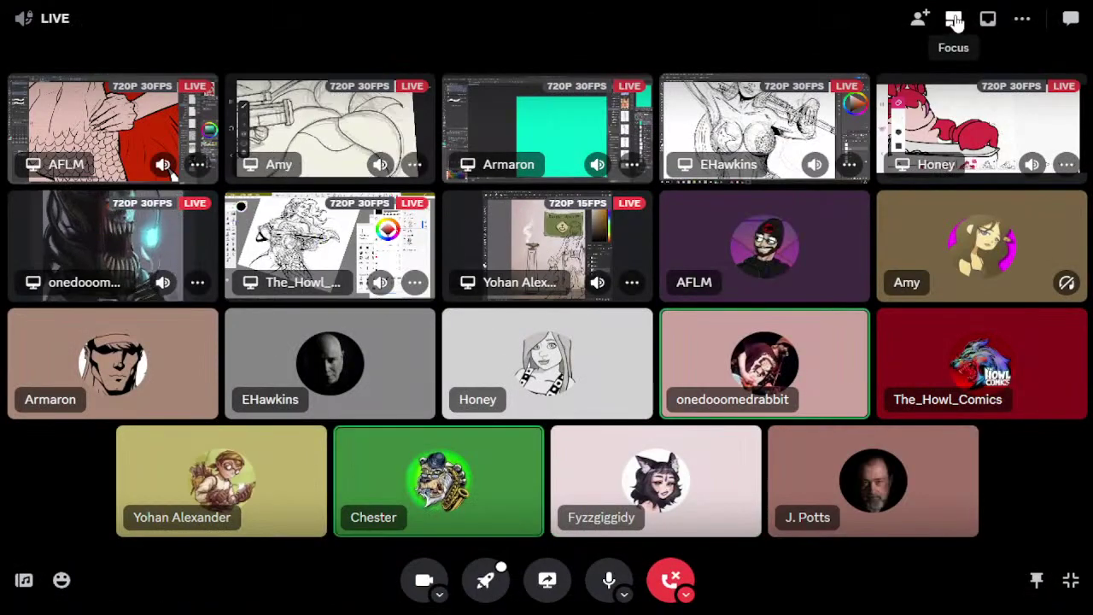
click(988, 144)
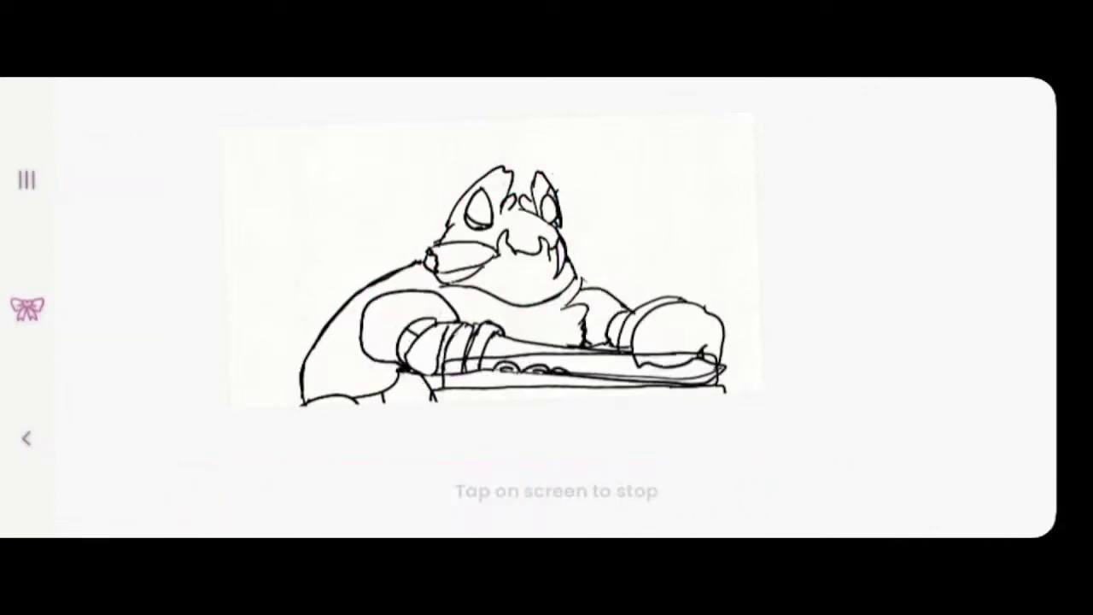
click(700, 436)
mouse_move(696, 464)
mouse_down()
mouse_move(334, 465)
mouse_move(510, 466)
mouse_move(480, 466)
mouse_move(492, 466)
mouse_up()
click(794, 102)
click(871, 206)
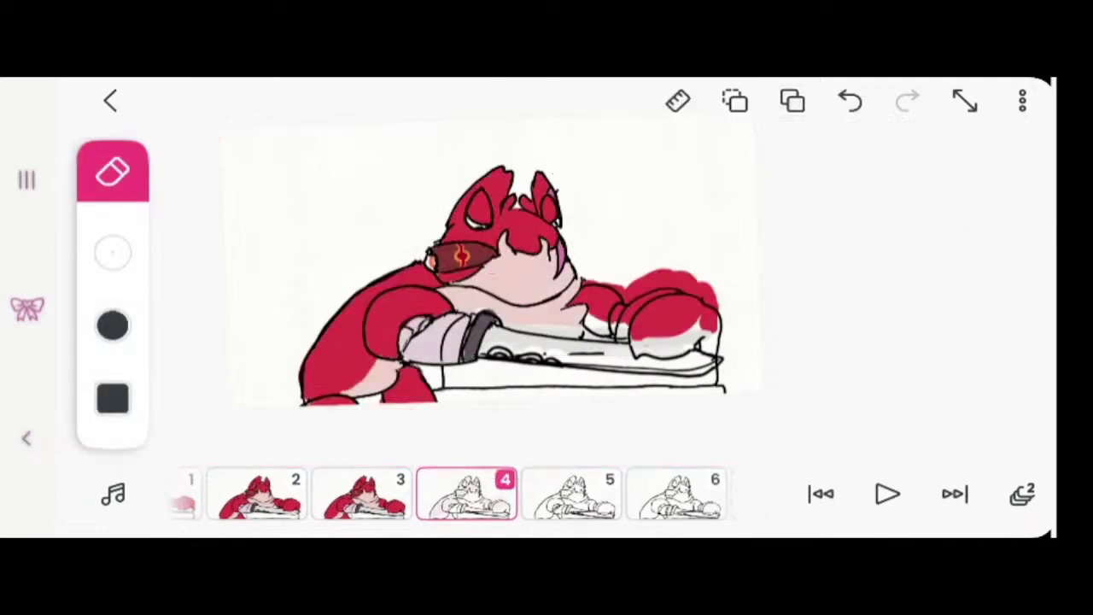
Change from the eraser to the brush, sample light grey from the canvas and paint part of the blade on frame 4.
scroll(632, 324, up, 5)
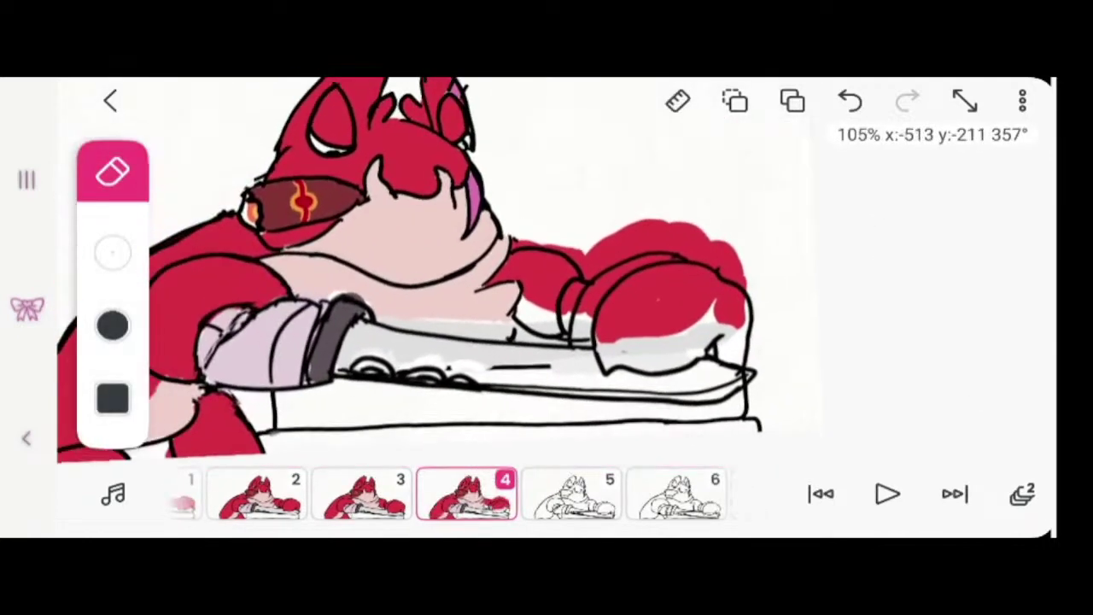
click(113, 170)
click(113, 170)
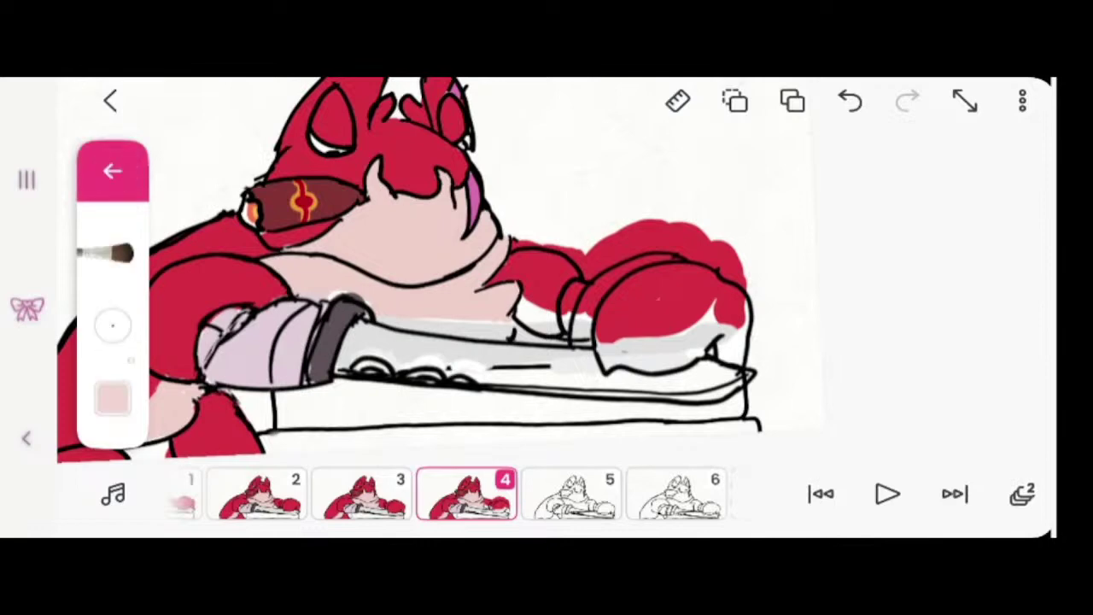
click(112, 399)
click(769, 154)
mouse_move(556, 306)
mouse_down()
mouse_move(524, 397)
mouse_move(654, 361)
mouse_move(654, 349)
mouse_move(656, 359)
mouse_up()
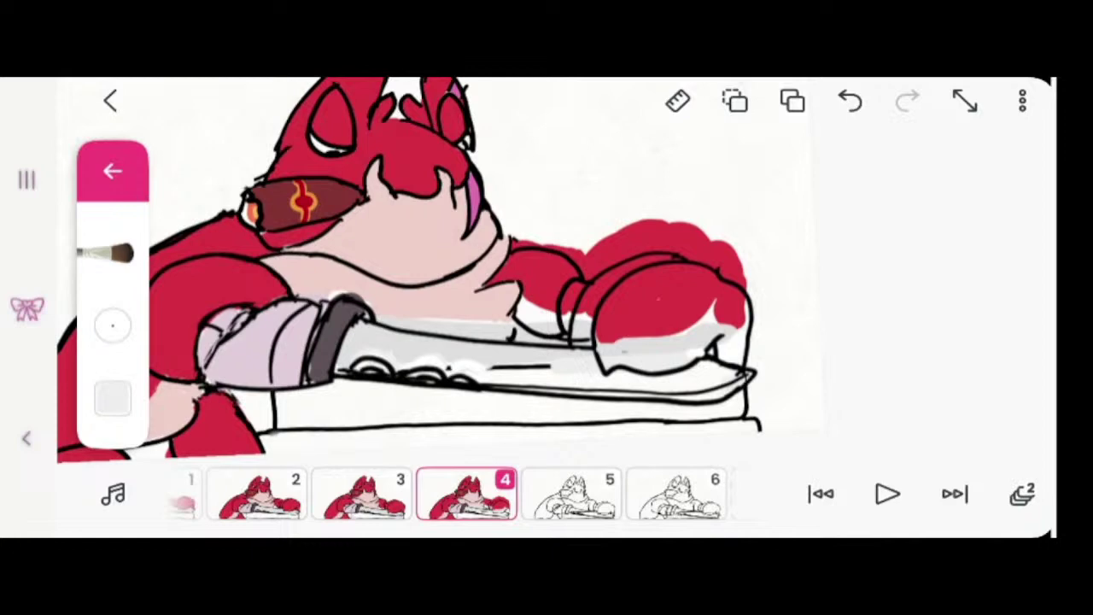
drag(713, 395, 493, 382)
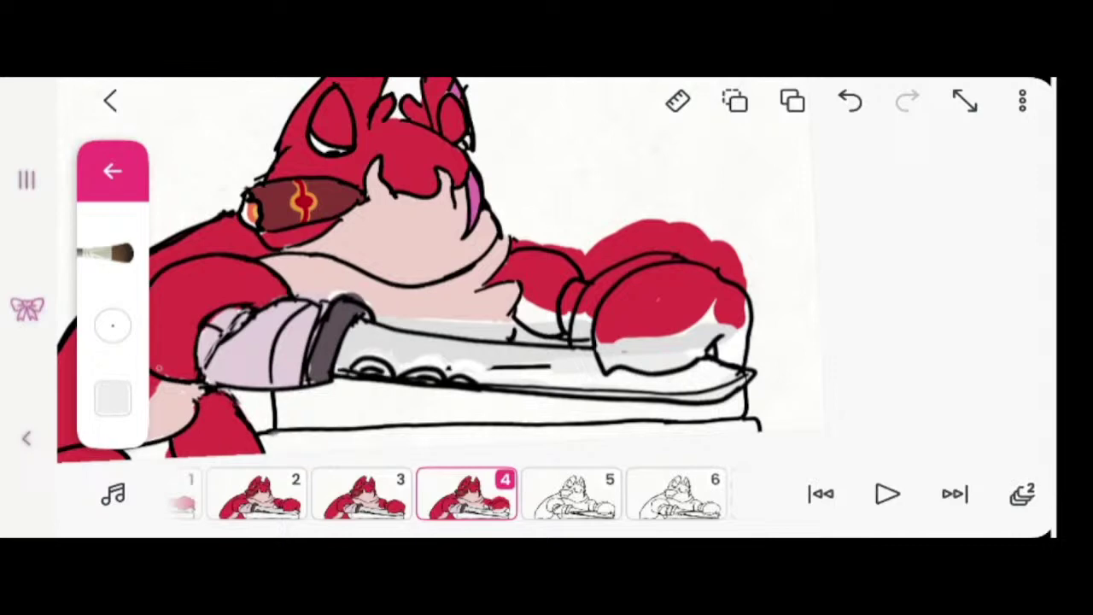
Sample a slightly darker grey and paint the whole blade with it, covering the stray dashes and the white area near the tip.
click(112, 397)
click(770, 153)
mouse_move(555, 306)
mouse_down()
mouse_move(381, 338)
mouse_move(391, 358)
mouse_move(500, 372)
mouse_move(586, 364)
mouse_up()
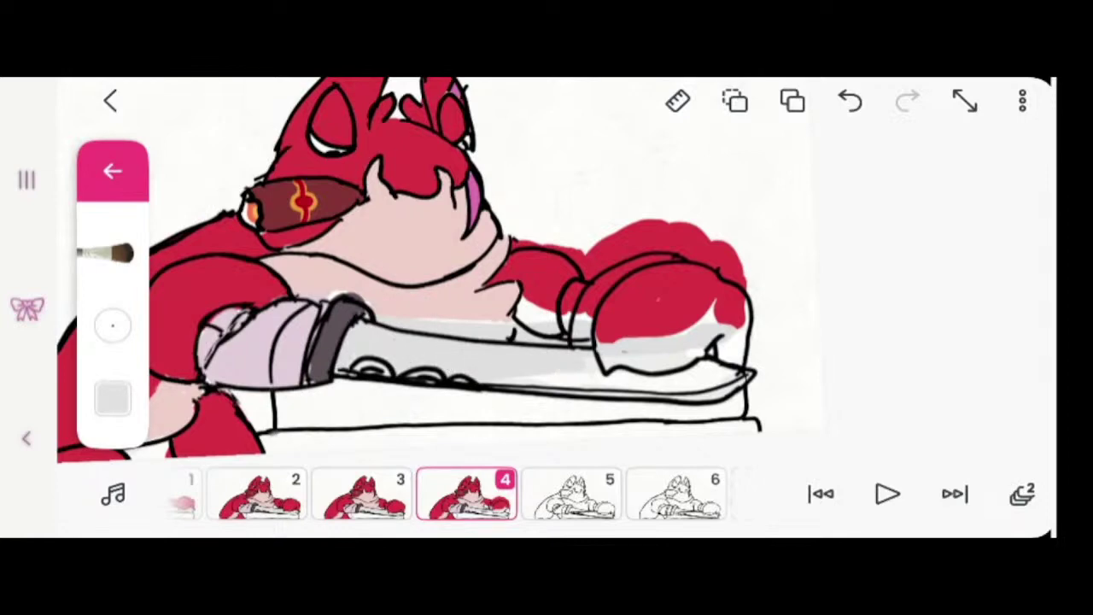
drag(513, 376, 710, 386)
mouse_move(628, 386)
mouse_down()
mouse_move(704, 391)
mouse_move(736, 374)
mouse_move(722, 370)
mouse_up()
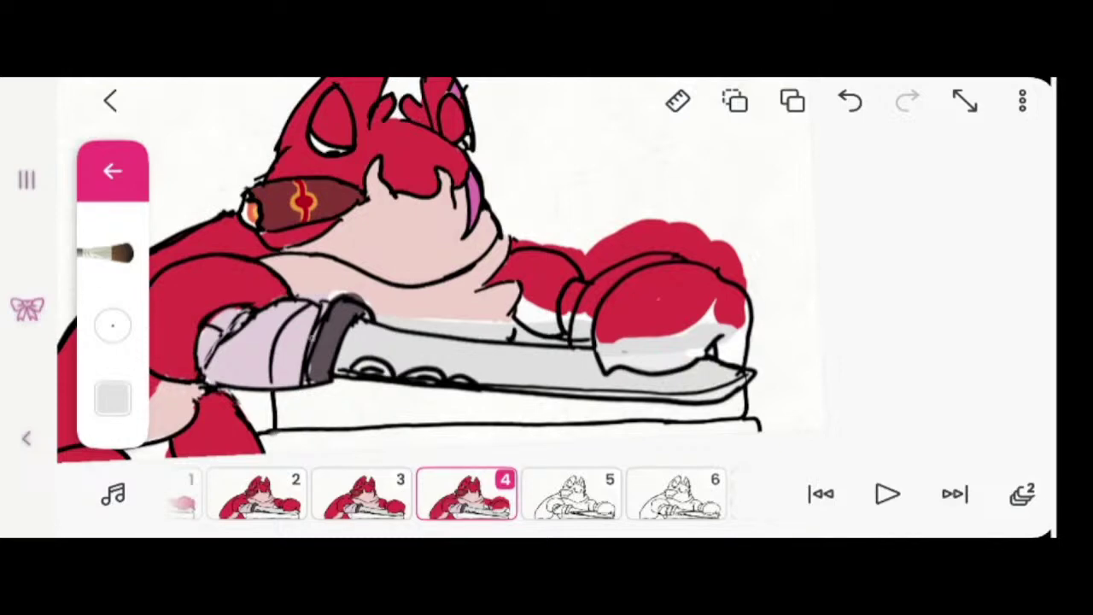
Sample a brush colour from the grey strip just above the blade on frame 4.
click(113, 399)
click(769, 154)
drag(557, 307, 471, 319)
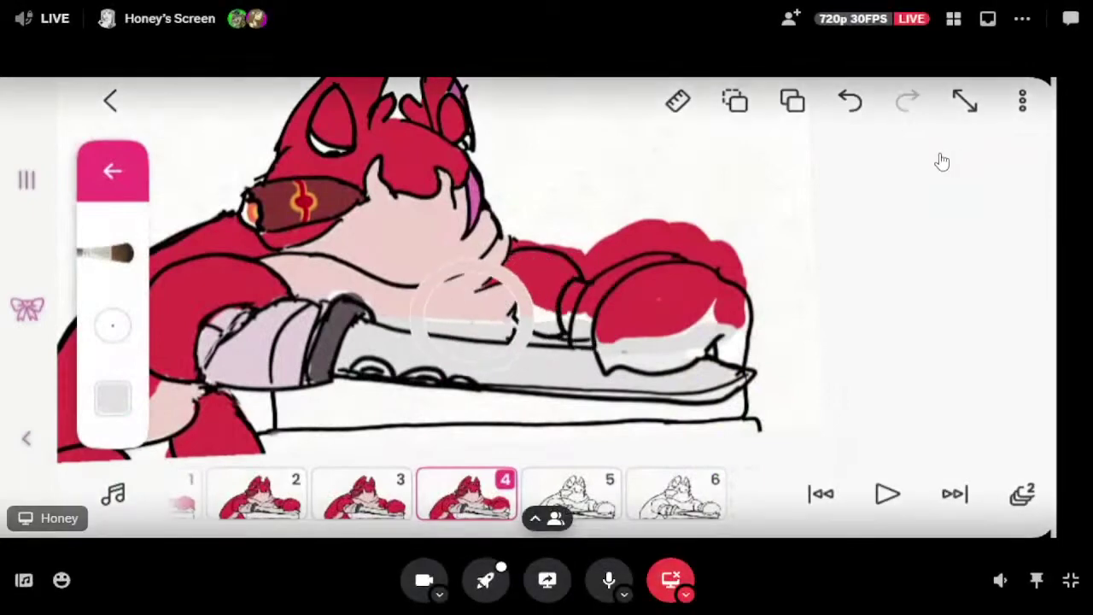
Switch to the shared painting of the fanged creature and refine its lower teeth with colours sampled around the mouth.
click(954, 19)
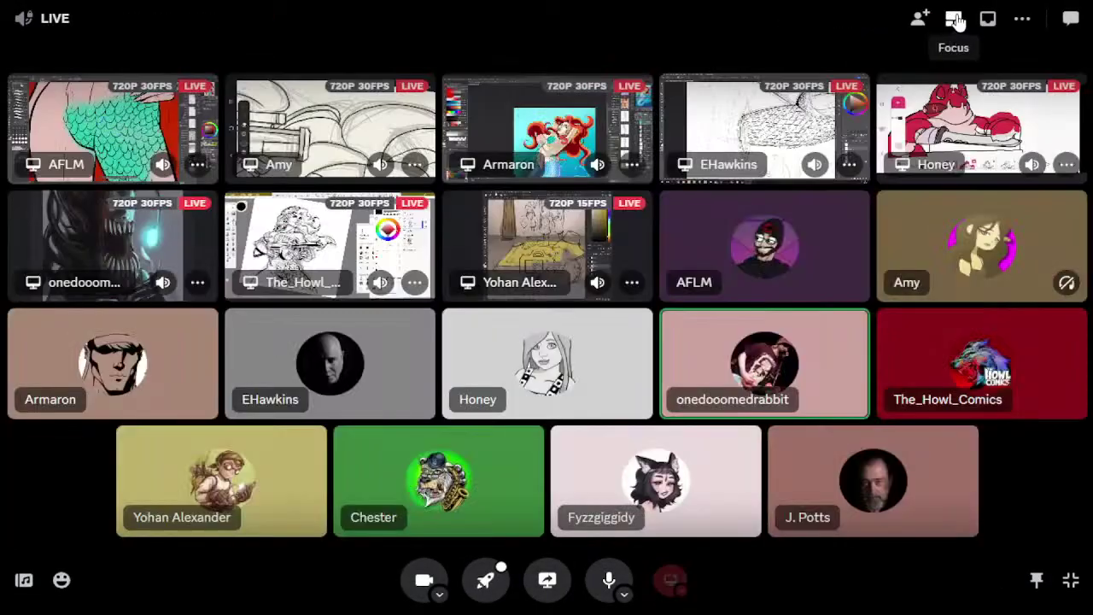
click(107, 246)
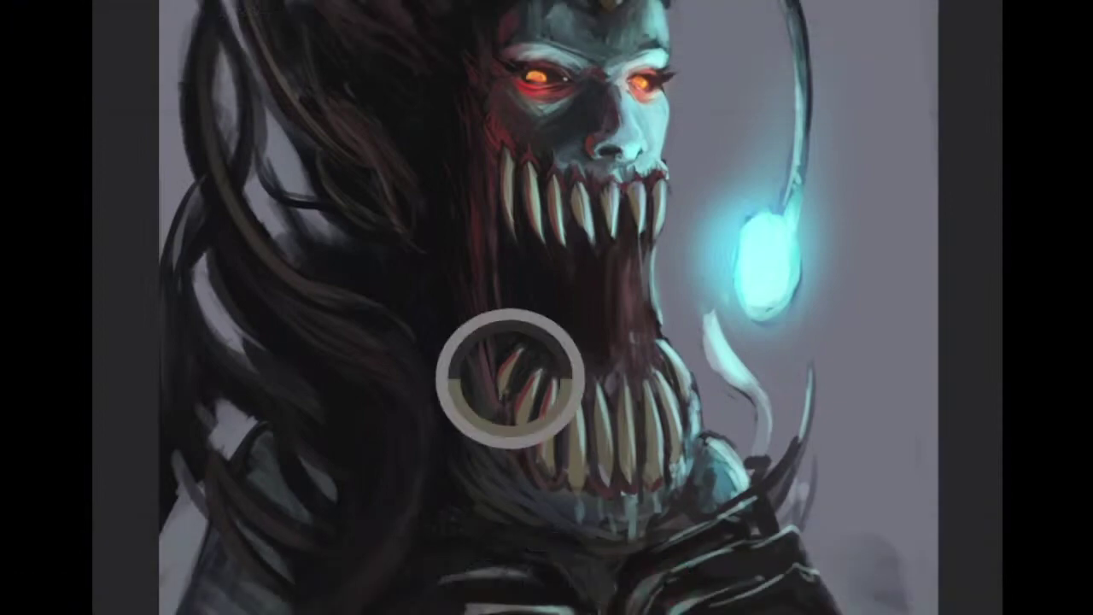
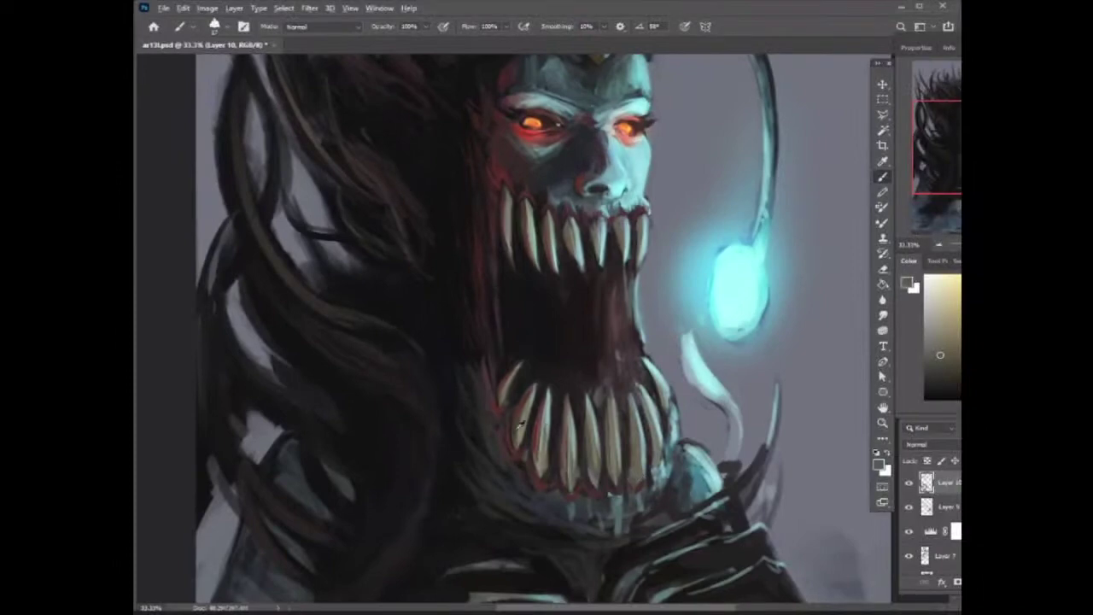
alt+click(498, 158)
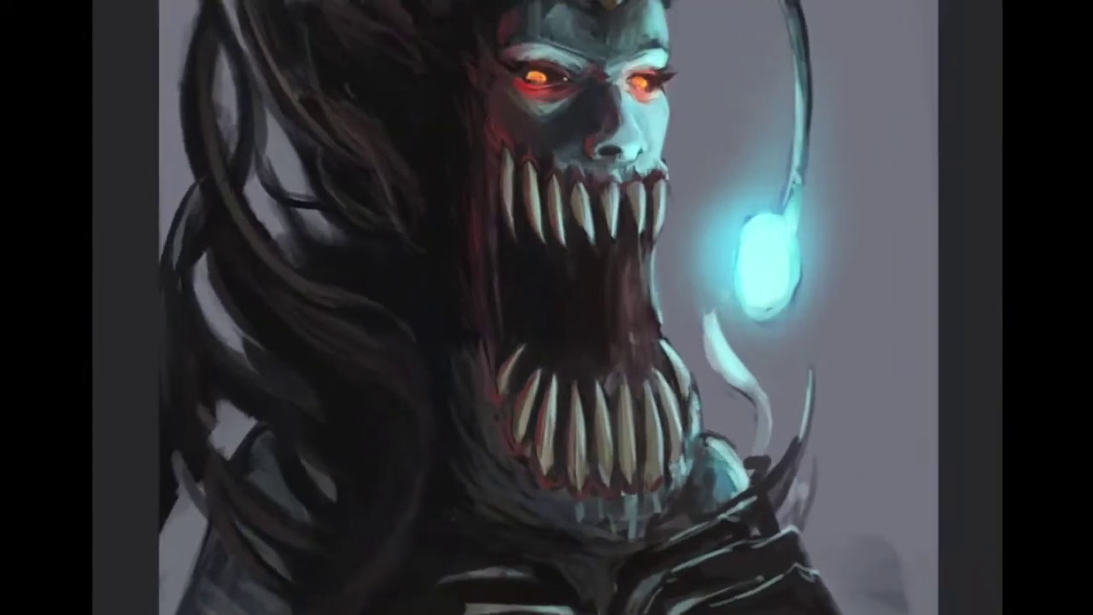
alt+click(692, 407)
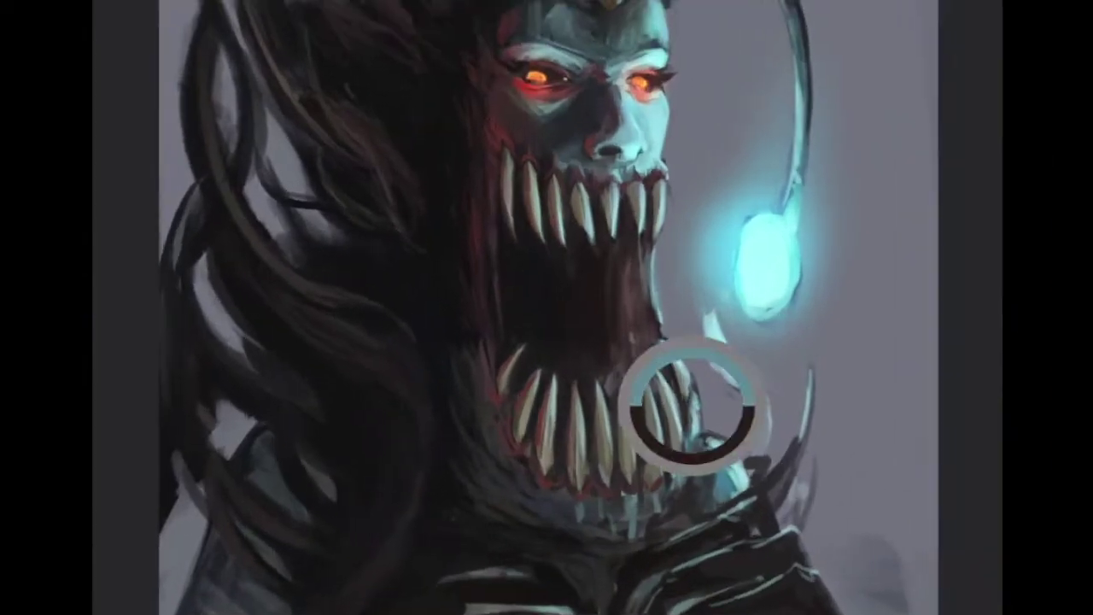
alt+click(639, 485)
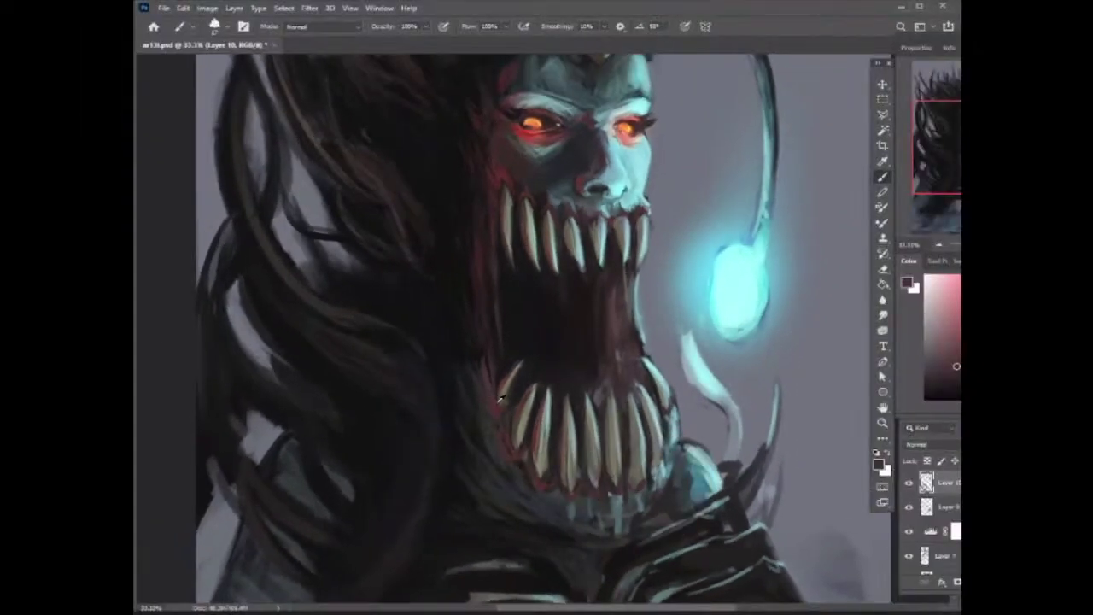
alt+click(494, 393)
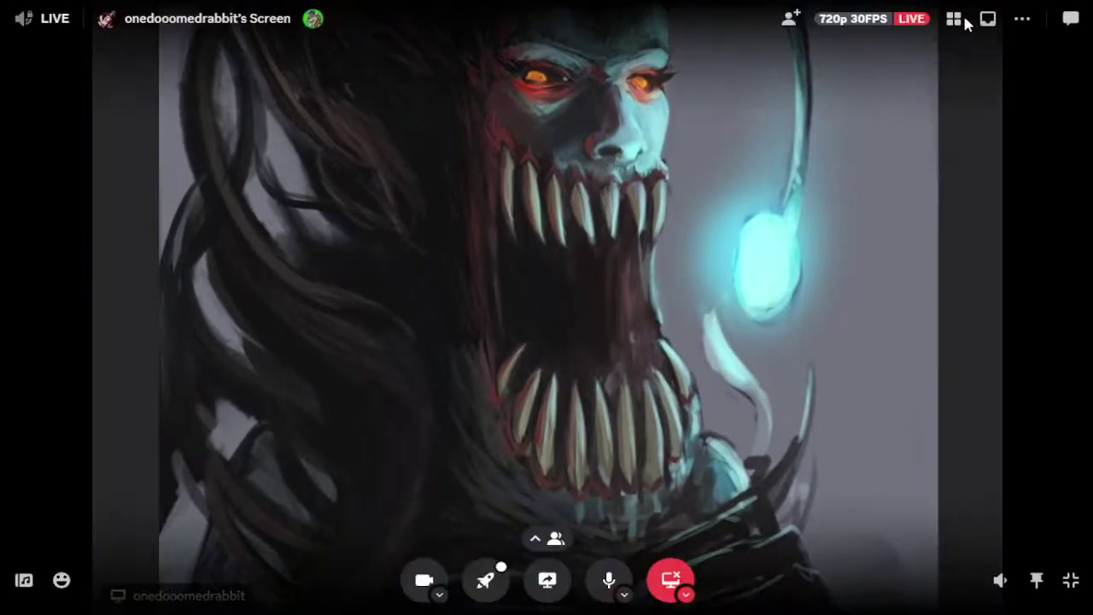
Switch to the shared inking of the mermaid holding a drum-magazine gun and choose the Paintbrush.
click(957, 26)
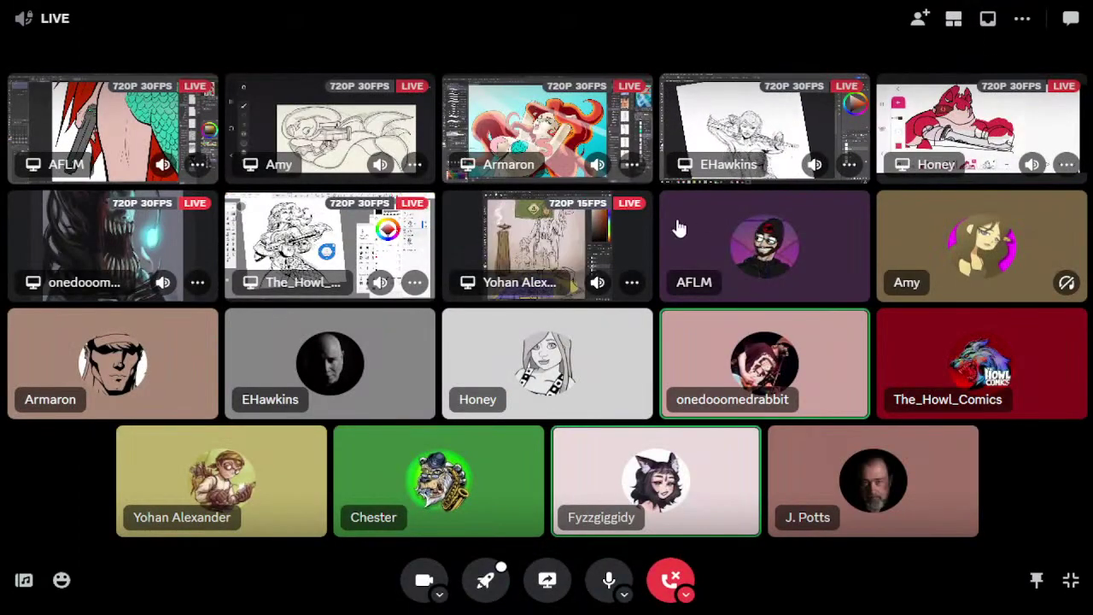
click(329, 248)
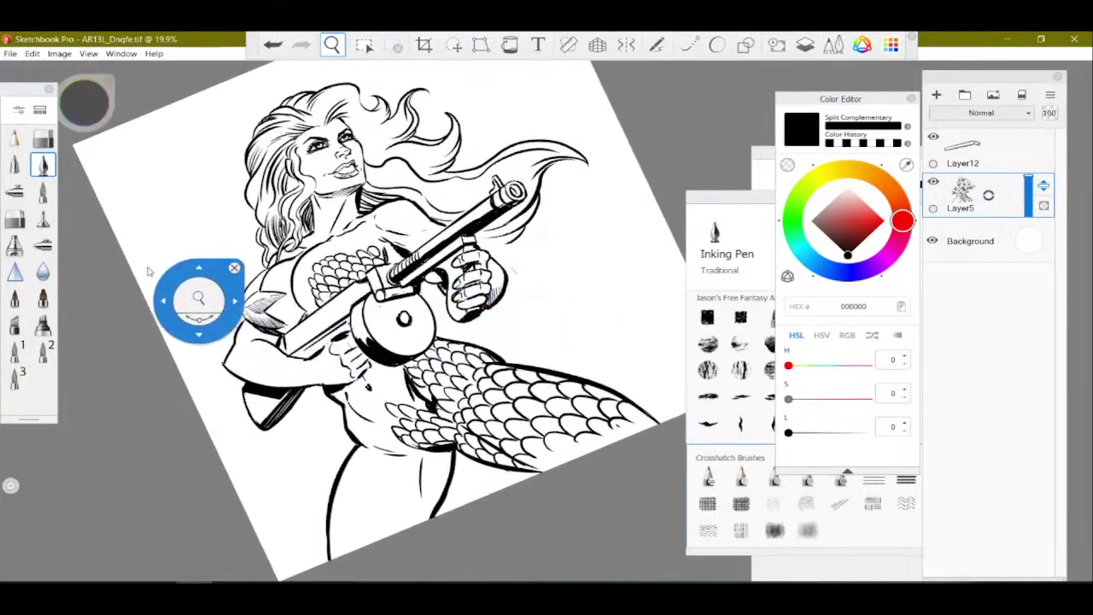
click(44, 192)
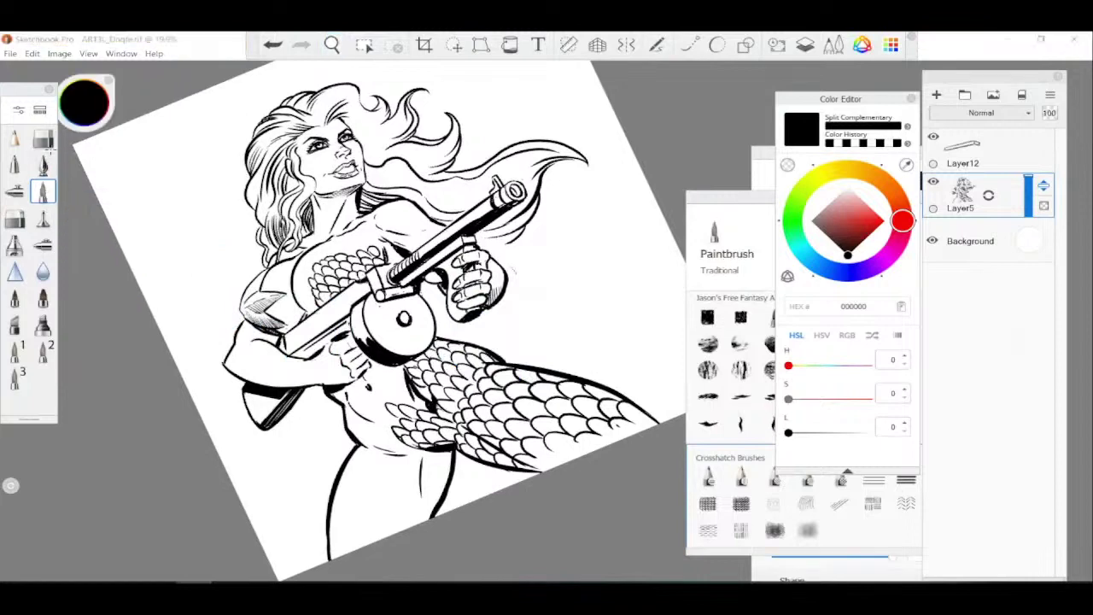
Merge Layer12 down into Layer5 and save the drawing.
drag(989, 152, 982, 219)
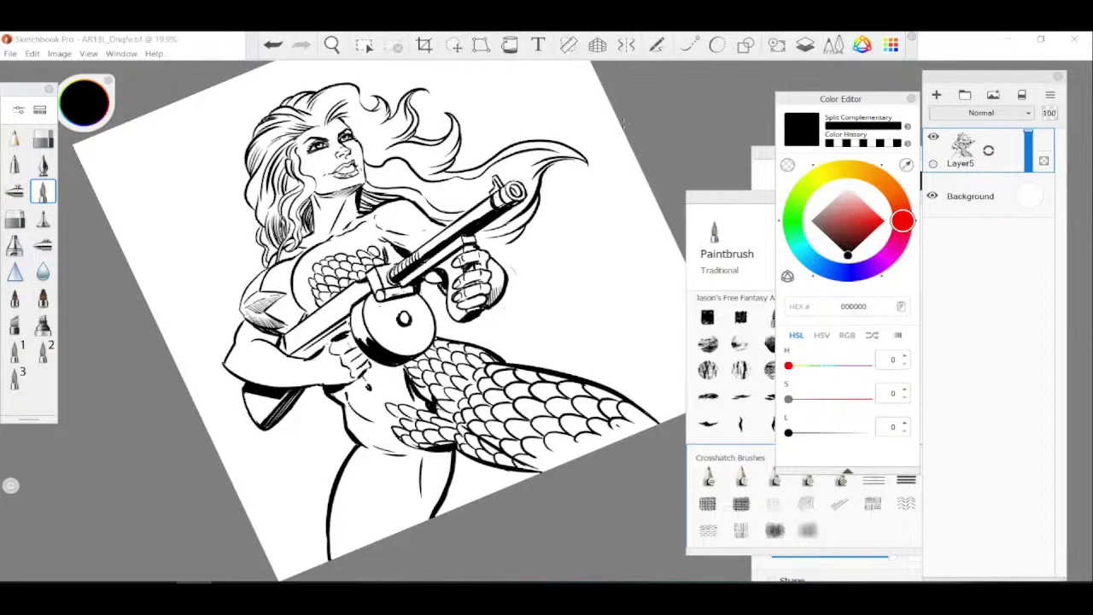
click(11, 53)
click(34, 126)
Ink extra hair strands beside the hand on the gun's grip and within the mermaid's flowing locks.
click(331, 46)
drag(489, 428, 516, 473)
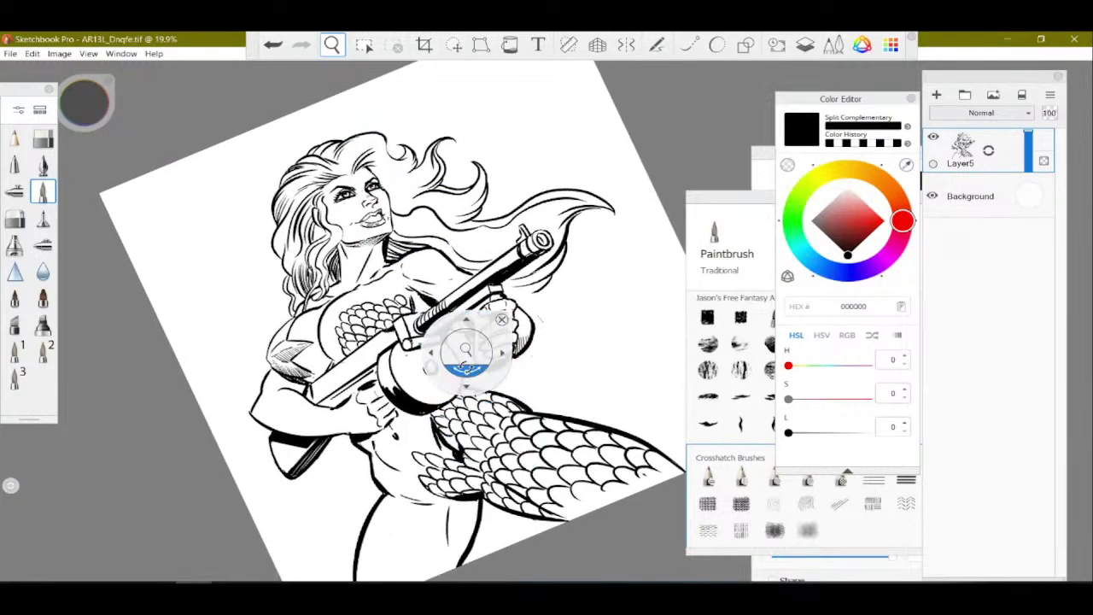
drag(468, 367, 522, 408)
drag(523, 429, 457, 372)
click(44, 188)
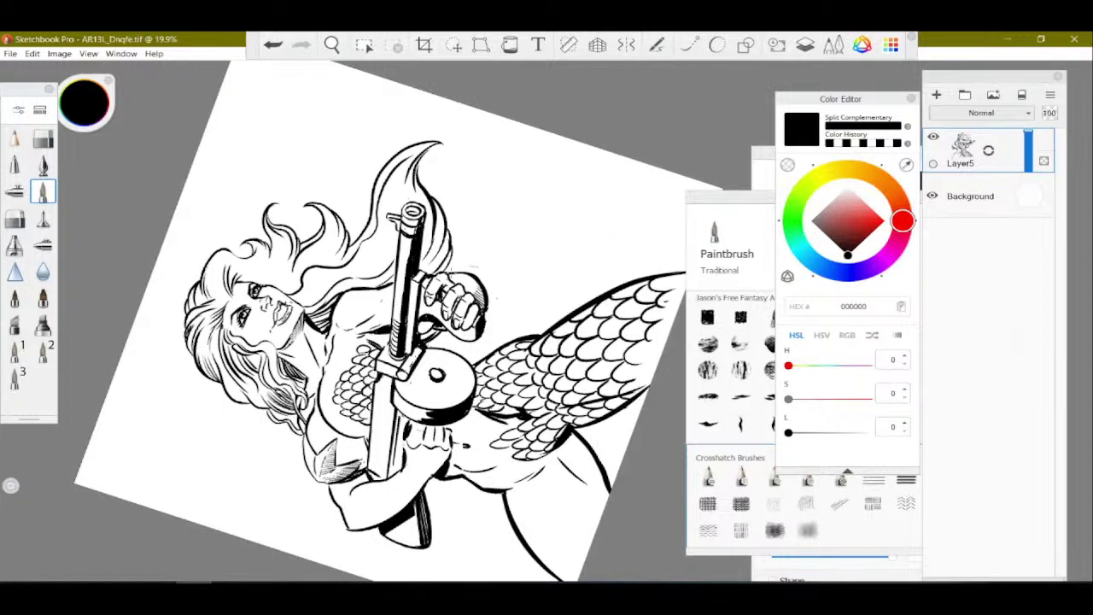
mouse_move(460, 270)
mouse_down()
mouse_move(492, 250)
mouse_move(446, 272)
mouse_move(451, 262)
mouse_up()
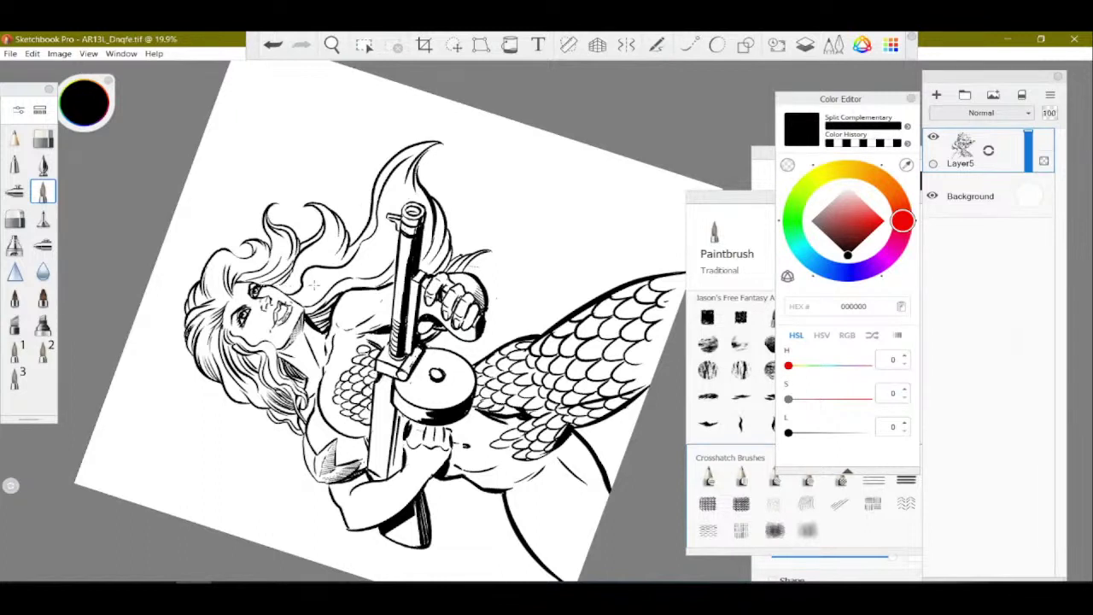
drag(342, 249, 321, 255)
drag(310, 299, 384, 258)
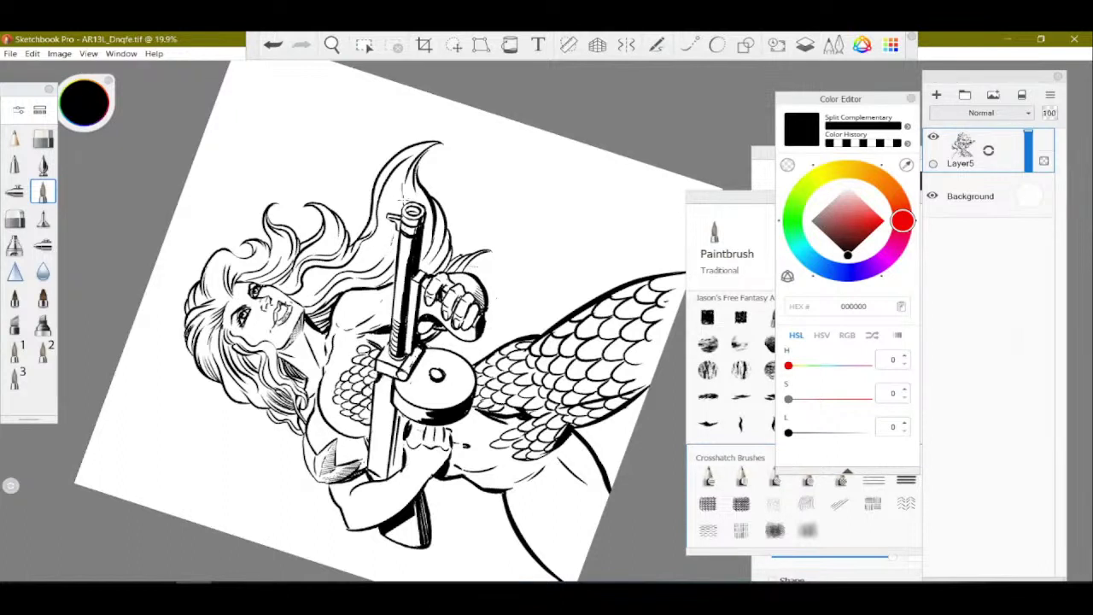
Touch up the mermaid's nose with the Inking Pen, erasing in the transparent colour and re-inking in black.
key(space)
mouse_move(295, 359)
mouse_down()
mouse_move(301, 256)
mouse_move(355, 154)
mouse_move(324, 195)
mouse_move(364, 304)
mouse_move(384, 319)
mouse_up()
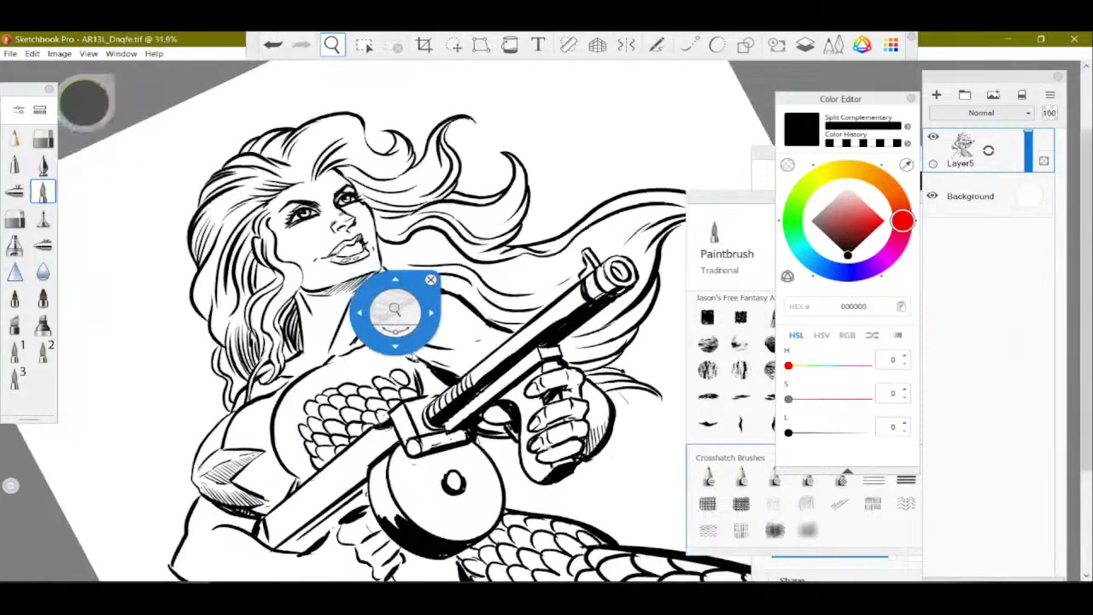
drag(417, 389, 405, 403)
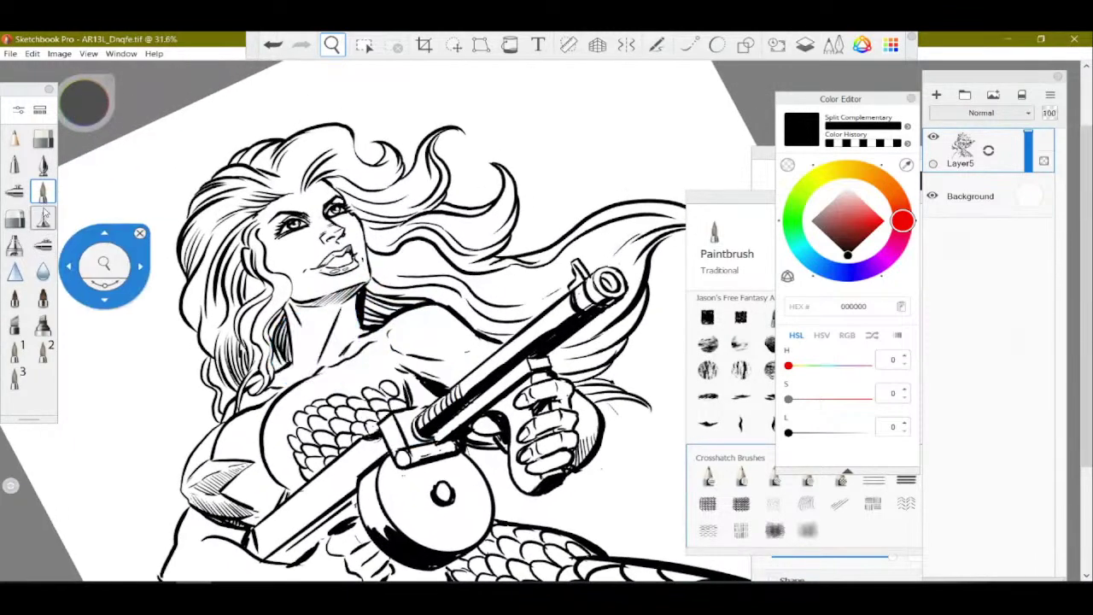
click(42, 164)
click(787, 164)
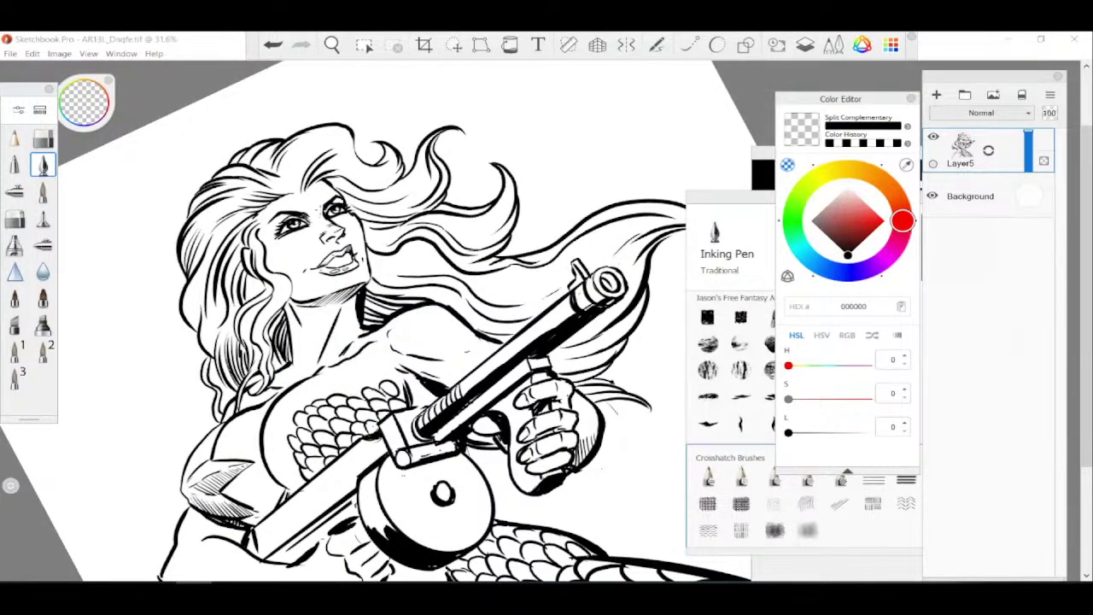
drag(326, 216, 343, 230)
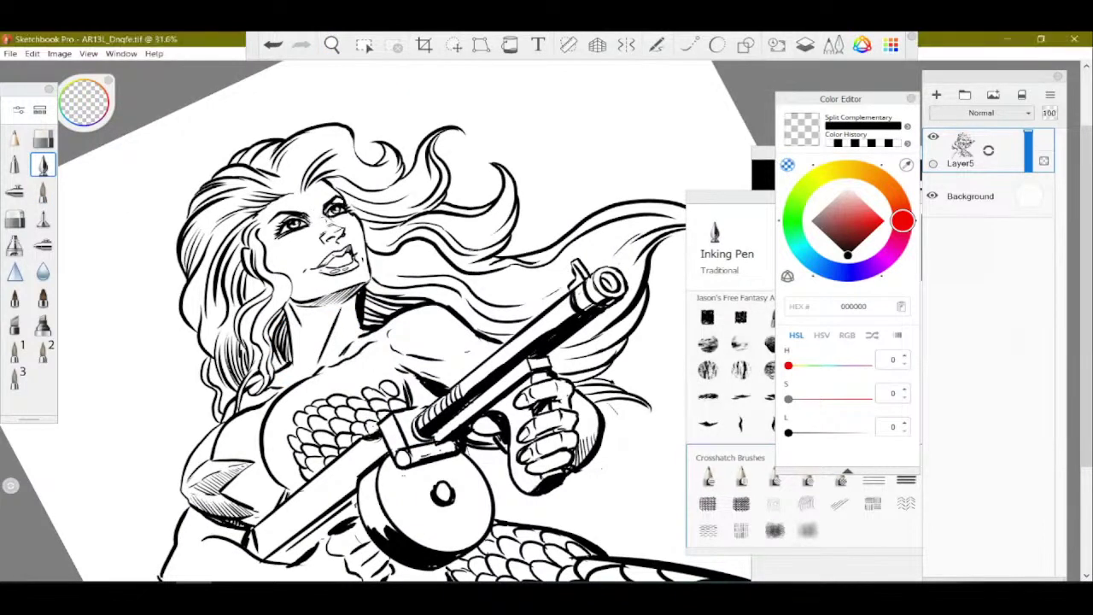
click(806, 130)
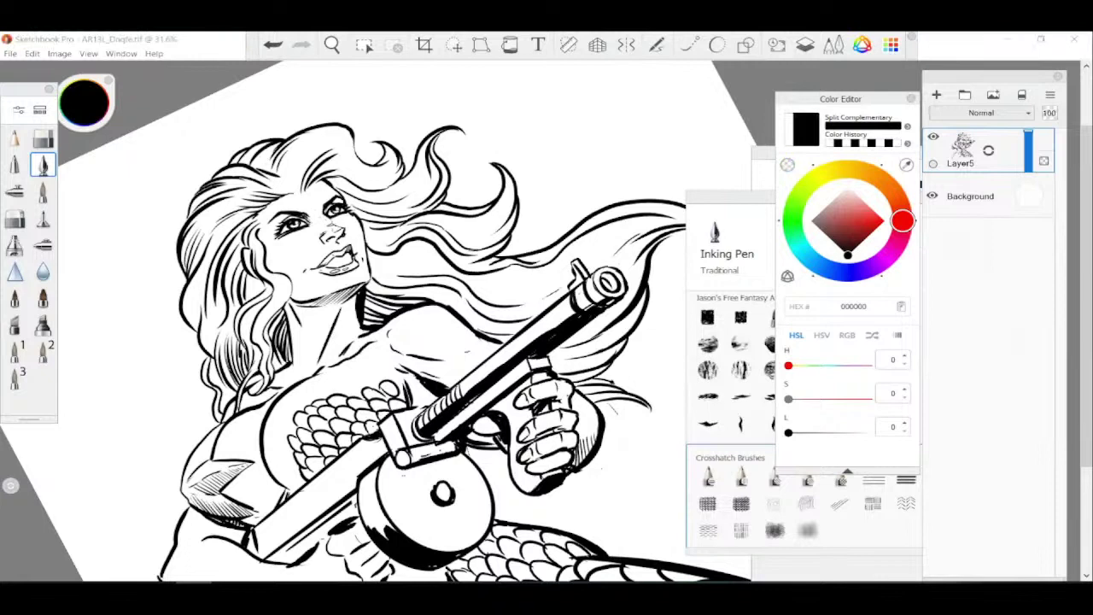
drag(328, 211, 324, 218)
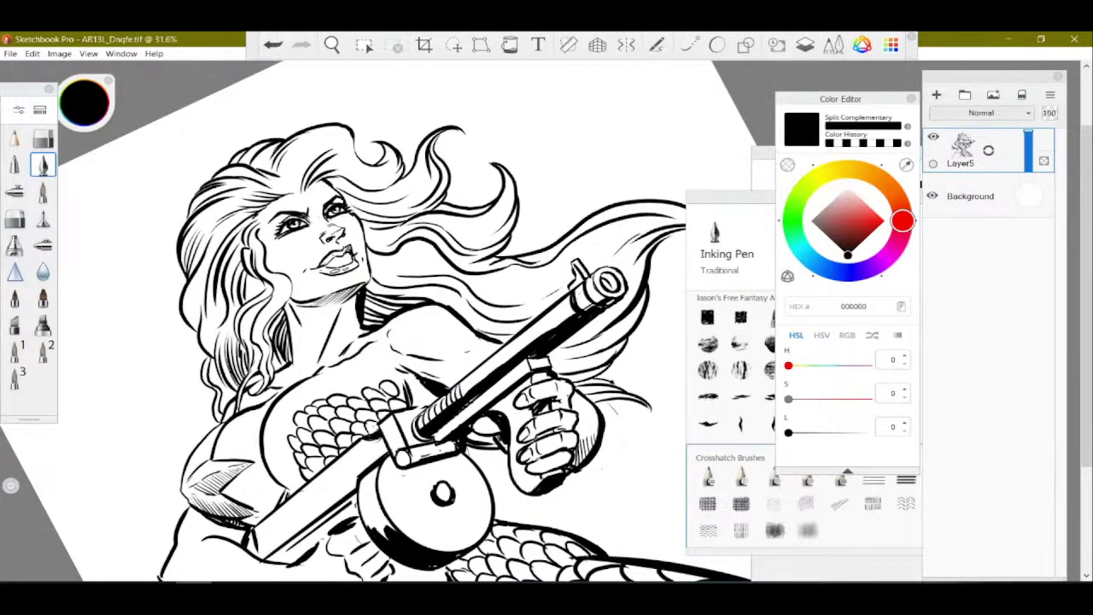
Undo the last stroke, ink shading on the lips and under the chin, and switch between transparent and black for touch-ups.
click(272, 45)
mouse_move(318, 266)
mouse_down()
mouse_move(352, 244)
mouse_move(326, 265)
mouse_move(343, 253)
mouse_up()
mouse_move(338, 294)
mouse_down()
mouse_move(360, 285)
mouse_move(370, 260)
mouse_up()
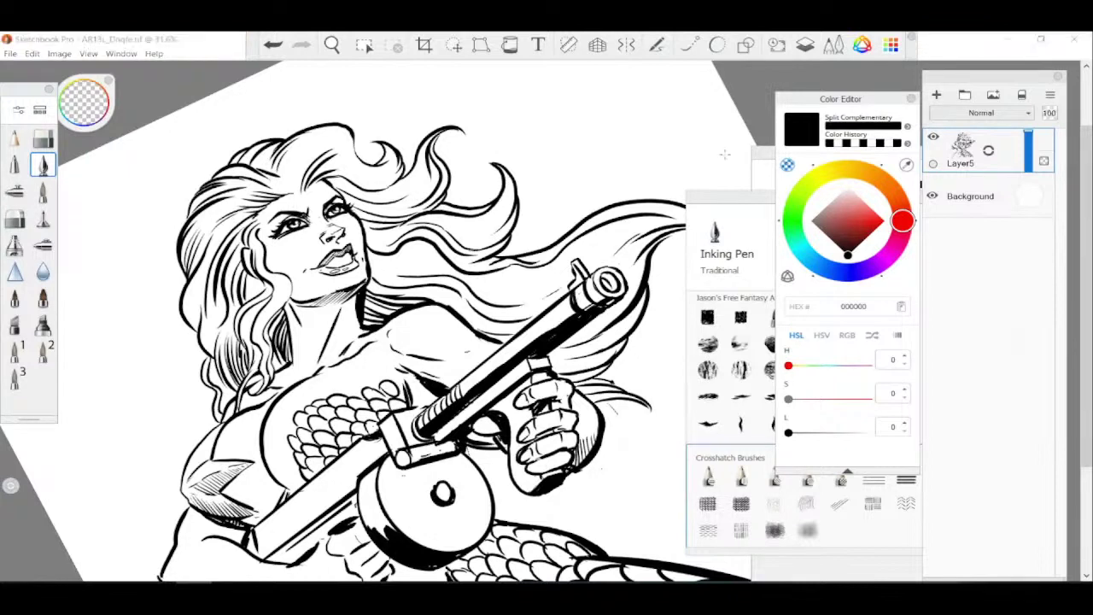
click(787, 164)
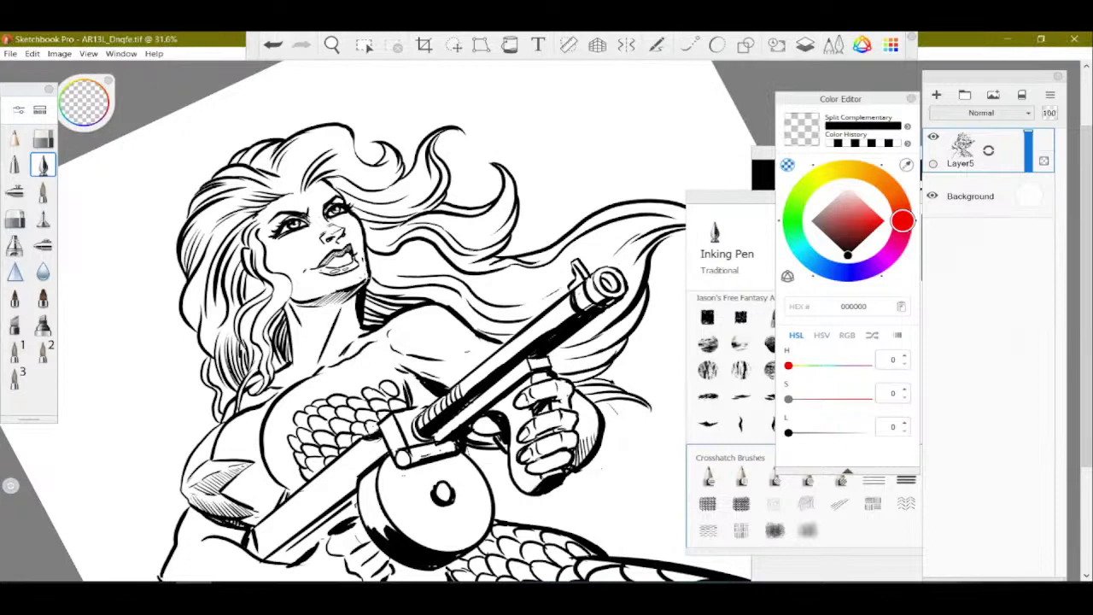
click(838, 144)
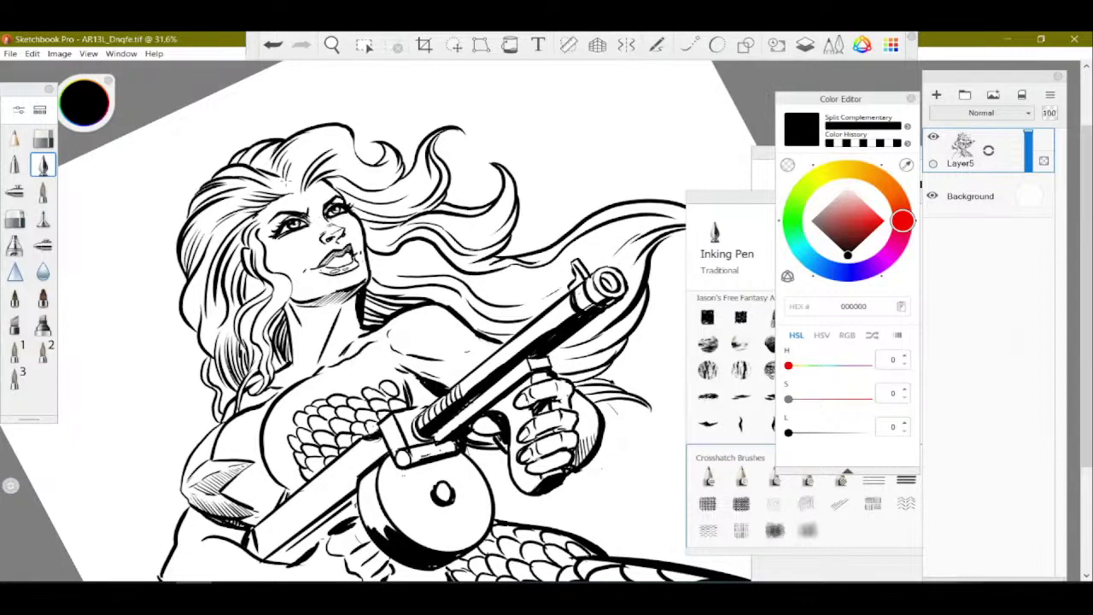
Set the Inking Pen to the transparent colour for cleaning up the mermaid's line art.
click(332, 44)
drag(384, 187, 395, 298)
drag(432, 340, 410, 297)
drag(469, 332, 382, 360)
click(786, 166)
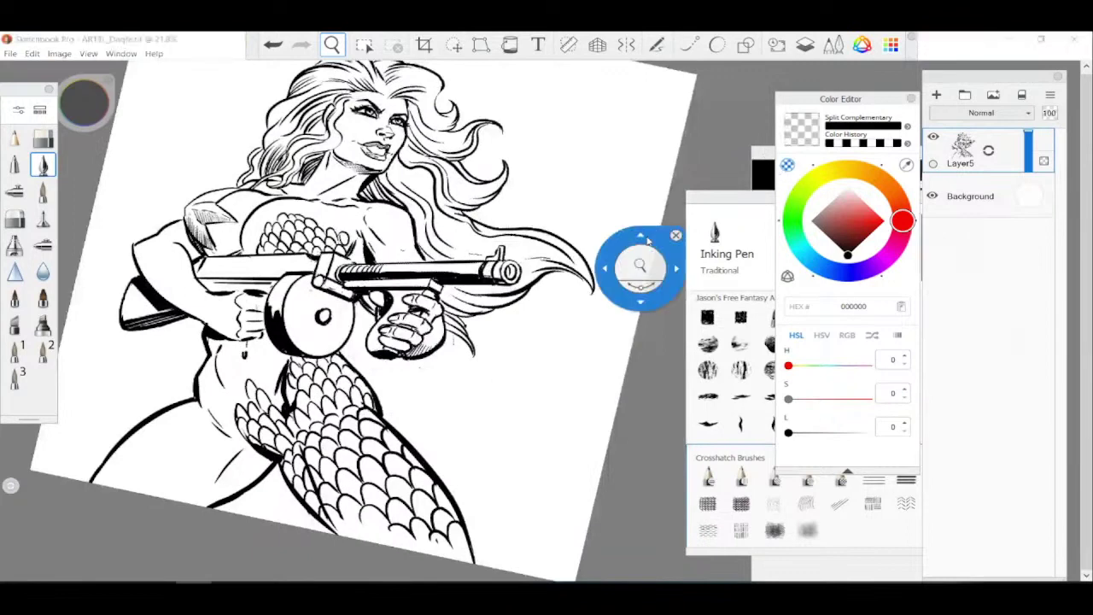
drag(410, 294, 404, 327)
click(48, 156)
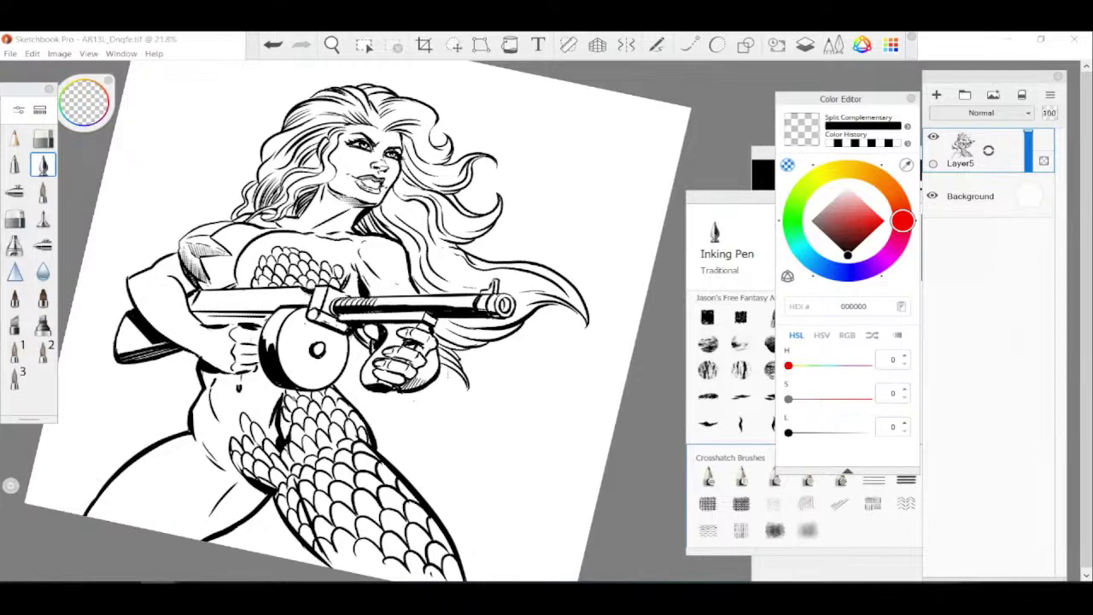
Ink short motion lines around the mermaid's elbow, gun stock, gripping hand and hip with the Paintbrush in black.
click(333, 45)
drag(351, 357, 356, 381)
mouse_move(440, 460)
mouse_down()
mouse_move(475, 430)
mouse_move(532, 441)
mouse_move(502, 373)
mouse_move(570, 412)
mouse_up()
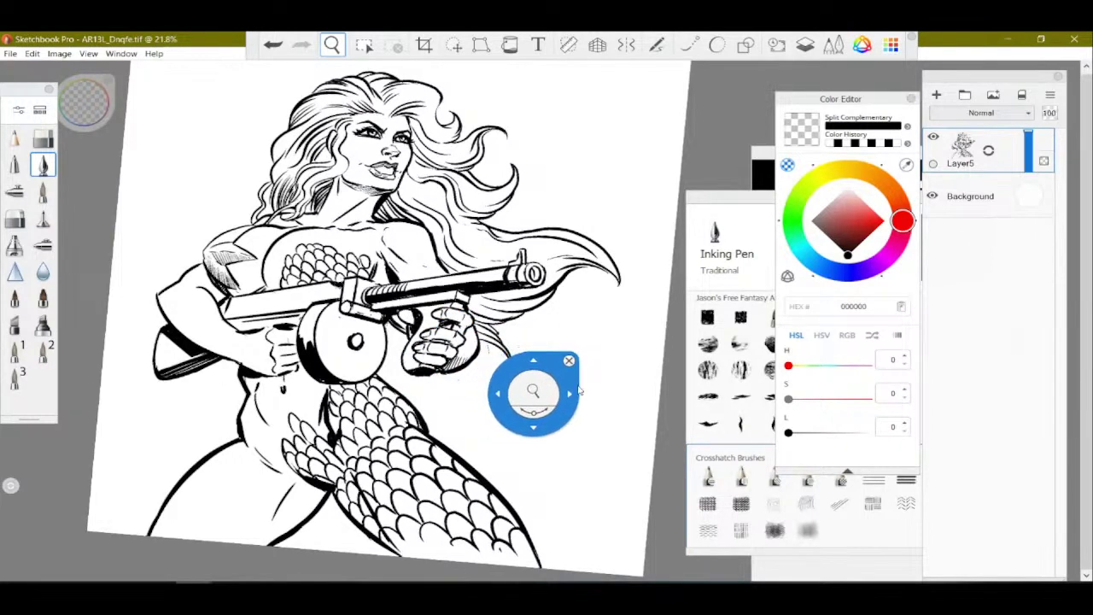
click(43, 191)
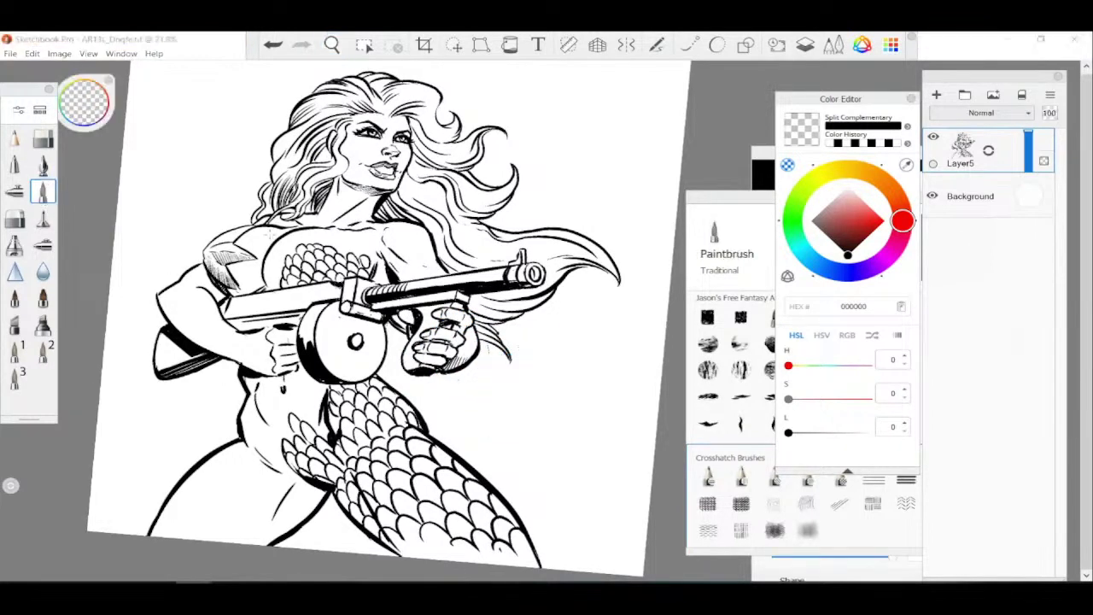
click(836, 143)
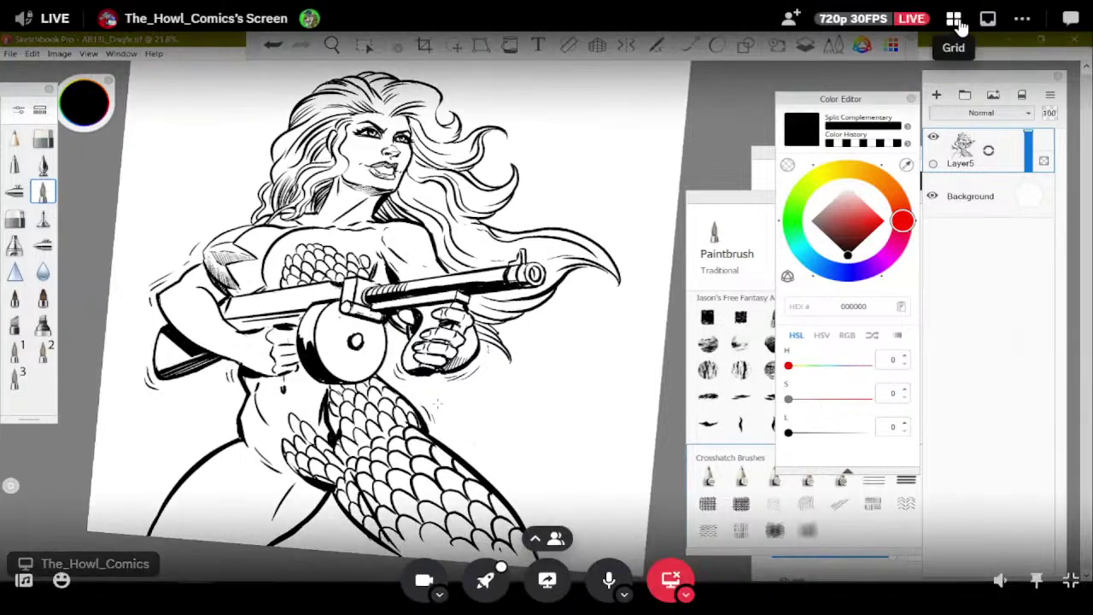
Switch to the shared MERMAID.psd painting and paint off-white over the standing soldier's lower trouser legs on Layer 4.
click(956, 23)
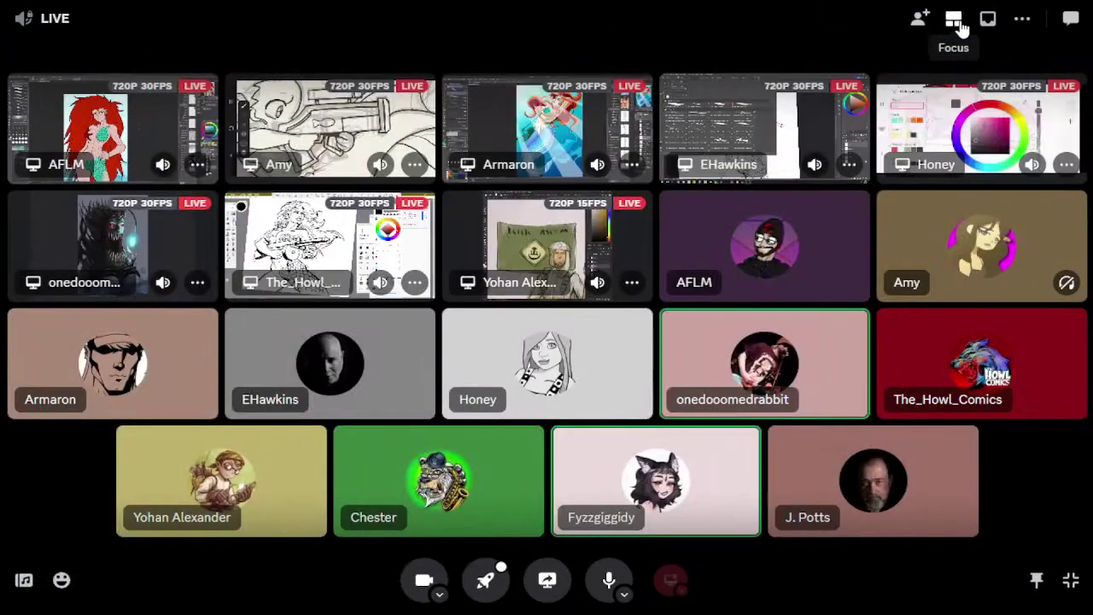
click(529, 247)
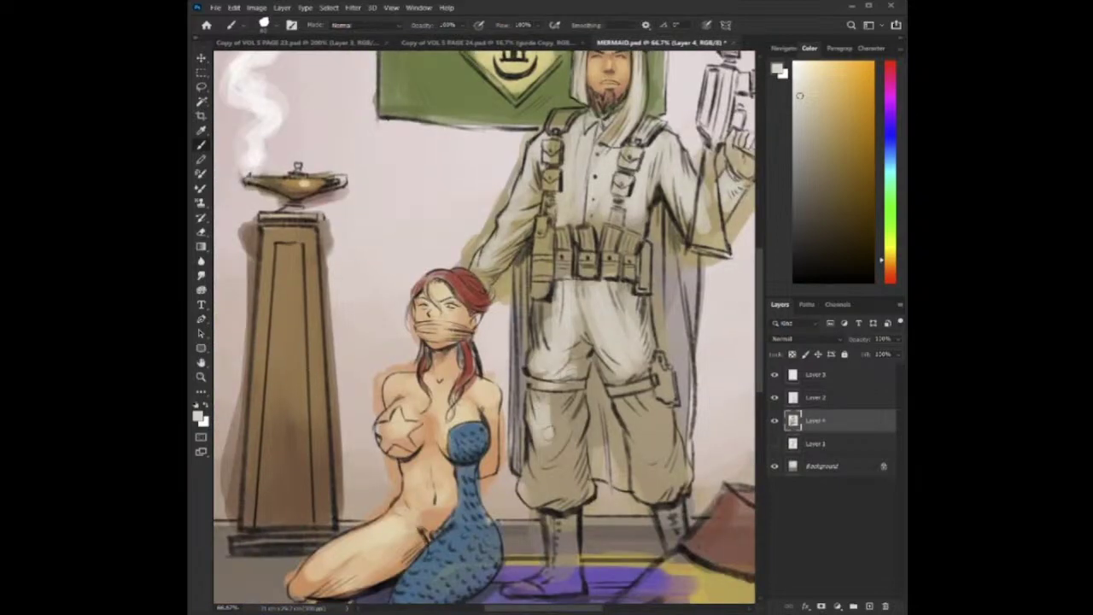
drag(549, 431, 559, 398)
mouse_move(542, 453)
mouse_down()
mouse_move(541, 474)
mouse_move(561, 471)
mouse_move(557, 492)
mouse_up()
key(bracketright)
key(bracketright)
mouse_move(623, 400)
mouse_down()
mouse_move(642, 445)
mouse_move(656, 431)
mouse_move(658, 490)
mouse_up()
mouse_move(668, 448)
mouse_down()
mouse_move(676, 488)
mouse_move(663, 454)
mouse_up()
Sample purple from the rug, mute it and paint the soldier's cape below the arm holding the rifle.
alt+click(601, 570)
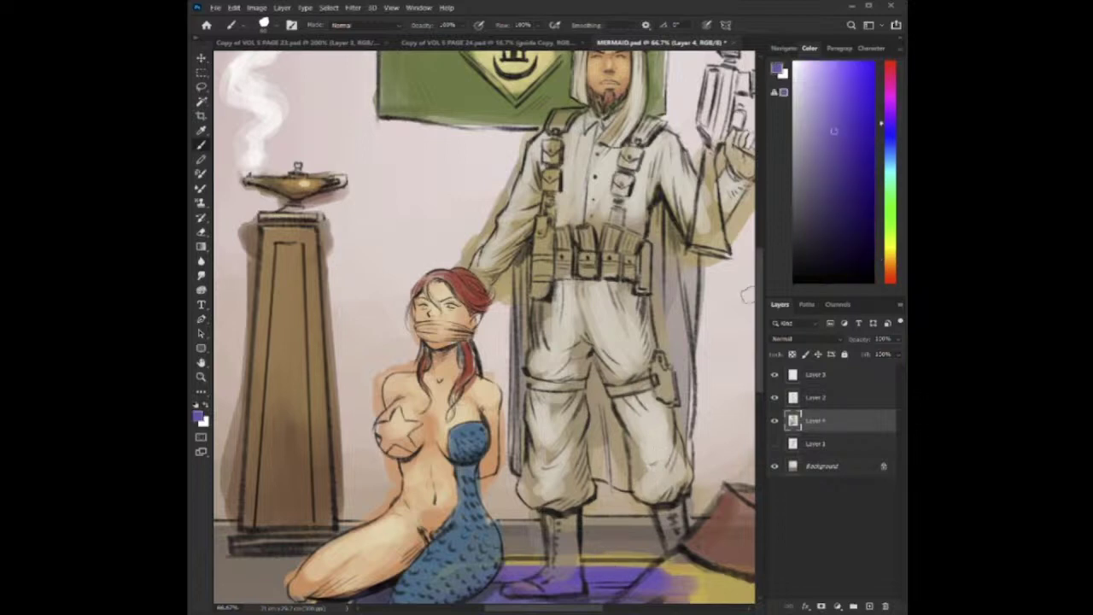
click(815, 168)
drag(687, 319, 623, 389)
mouse_move(591, 271)
mouse_down()
mouse_move(607, 423)
mouse_move(602, 329)
mouse_up()
alt+click(595, 278)
drag(594, 277, 598, 367)
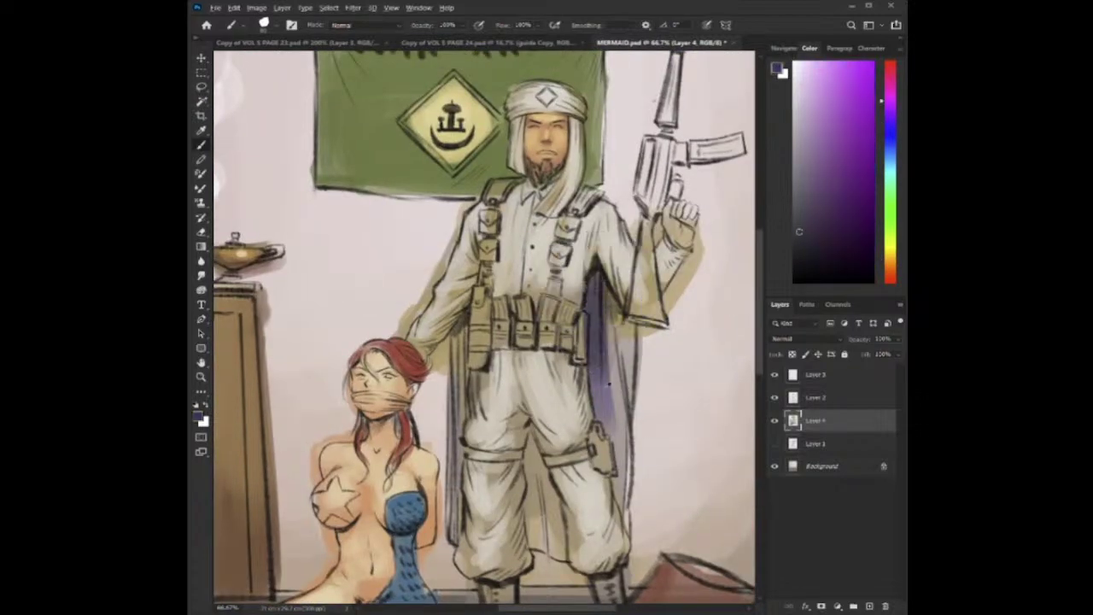
alt+click(596, 298)
drag(601, 294, 613, 410)
drag(615, 317, 631, 512)
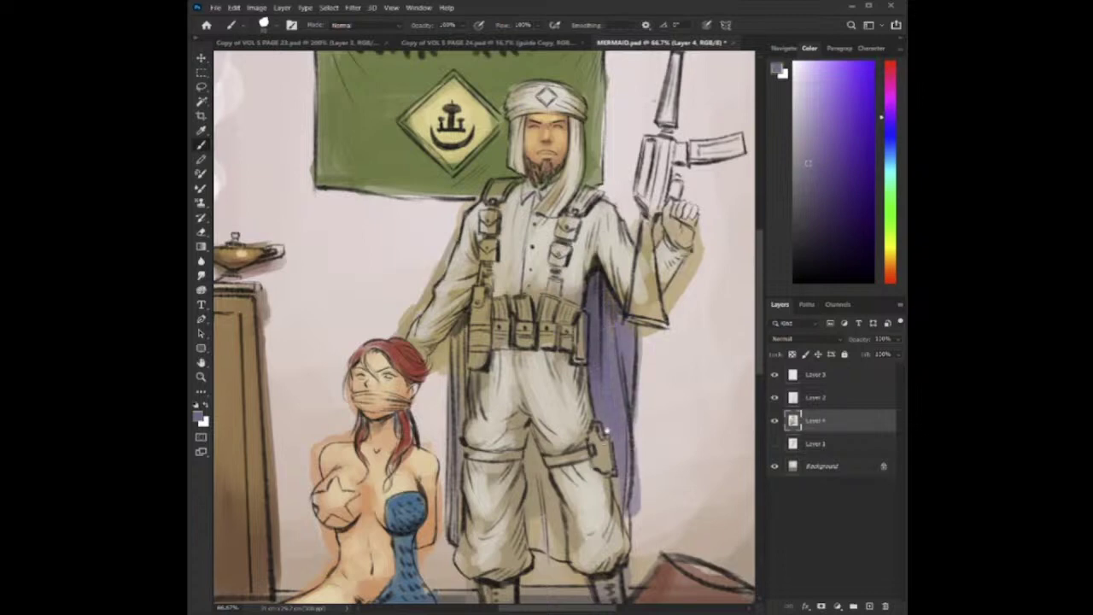
Extend the muted purple cape between the soldier's legs and along his side nearest the mermaid.
drag(608, 432, 685, 364)
drag(611, 372, 615, 453)
drag(612, 391, 617, 491)
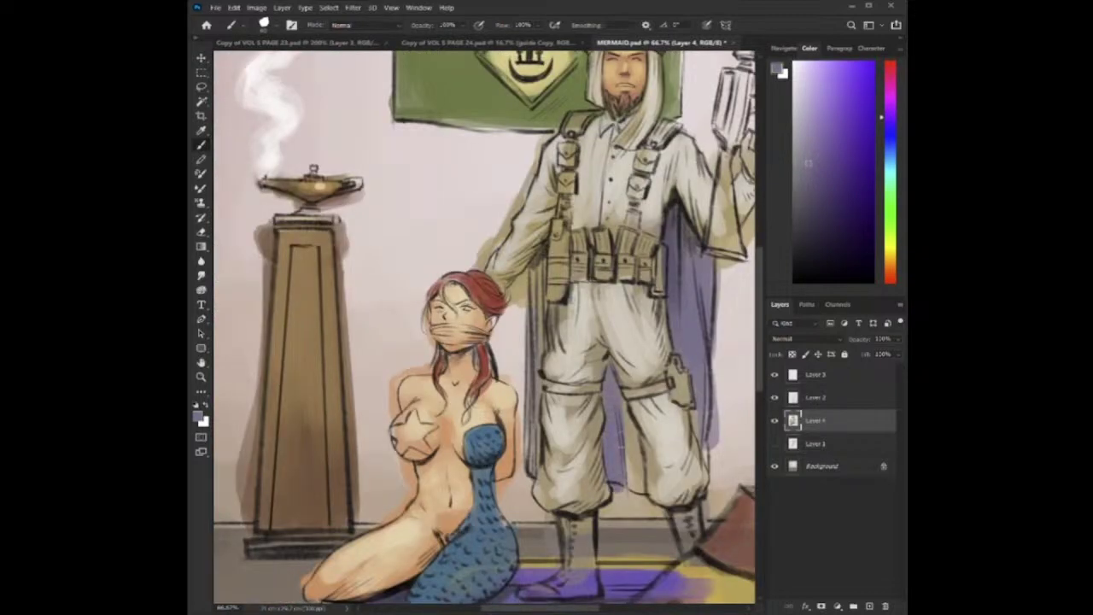
drag(628, 403, 634, 493)
drag(536, 265, 533, 431)
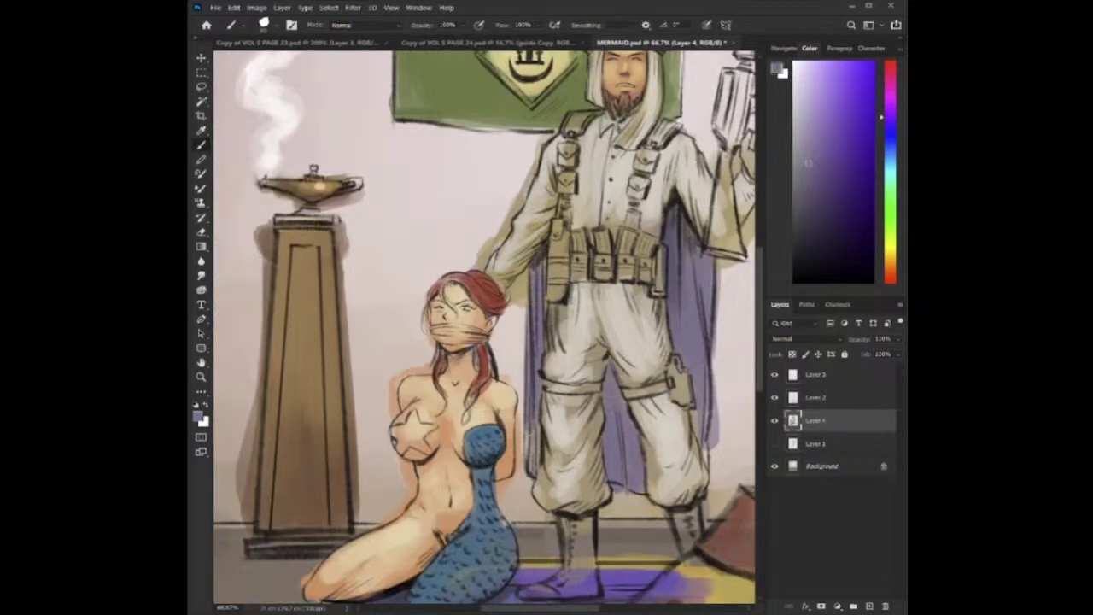
drag(524, 357, 533, 487)
Sample red from the mermaid's hair and paint the locks behind her neck and beside her cheek.
key(ctrl+minus)
key(ctrl+plus)
mouse_move(564, 314)
mouse_down()
mouse_move(647, 345)
mouse_move(627, 349)
mouse_up()
alt+click(610, 344)
key(ctrl+plus)
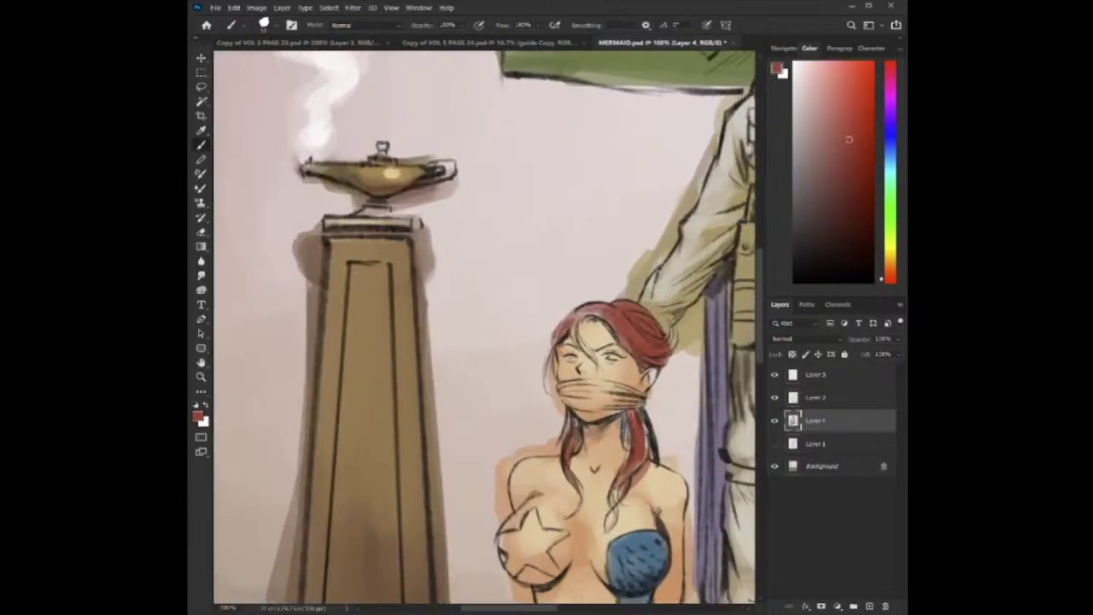
drag(639, 412, 656, 457)
drag(569, 411, 573, 456)
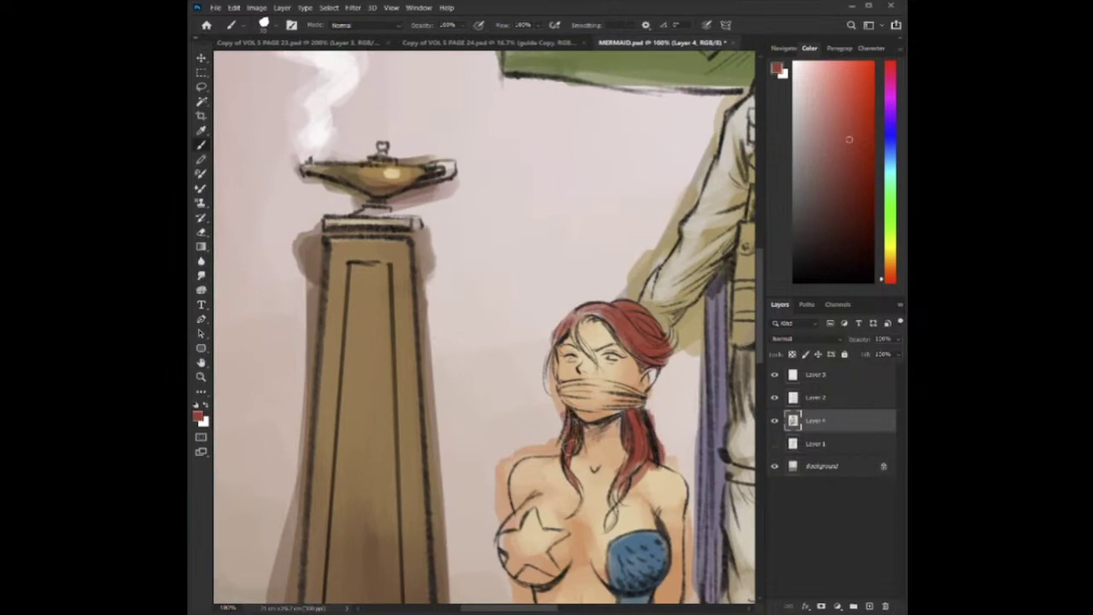
drag(553, 357, 546, 393)
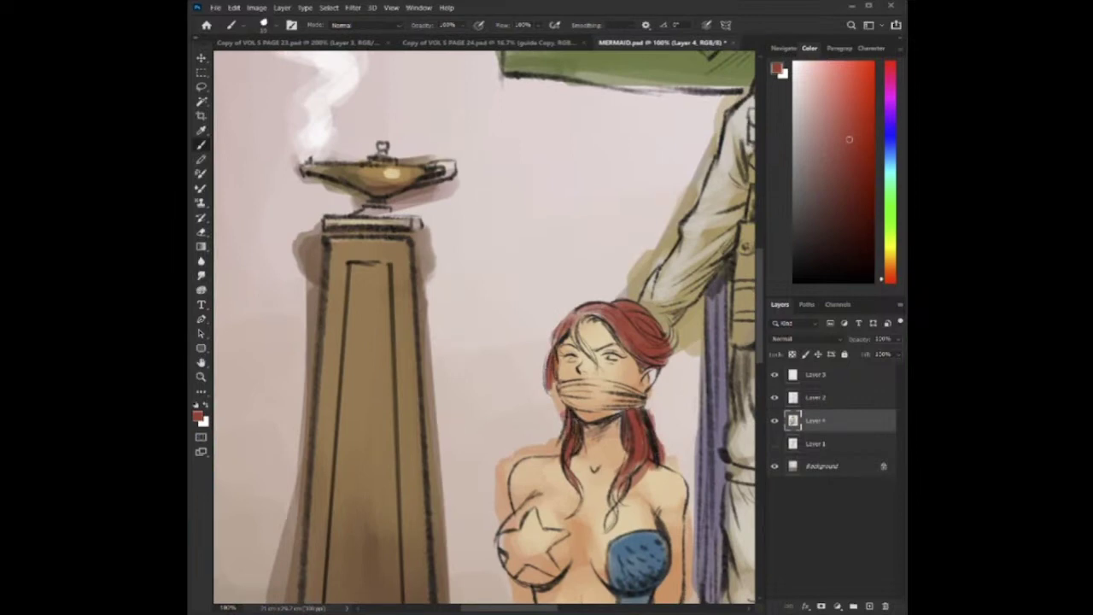
Paint the loose strands over the mermaid's forehead and her front hairline with red sampled from her hair.
key(ctrl+plus)
drag(690, 400, 599, 436)
alt+click(688, 444)
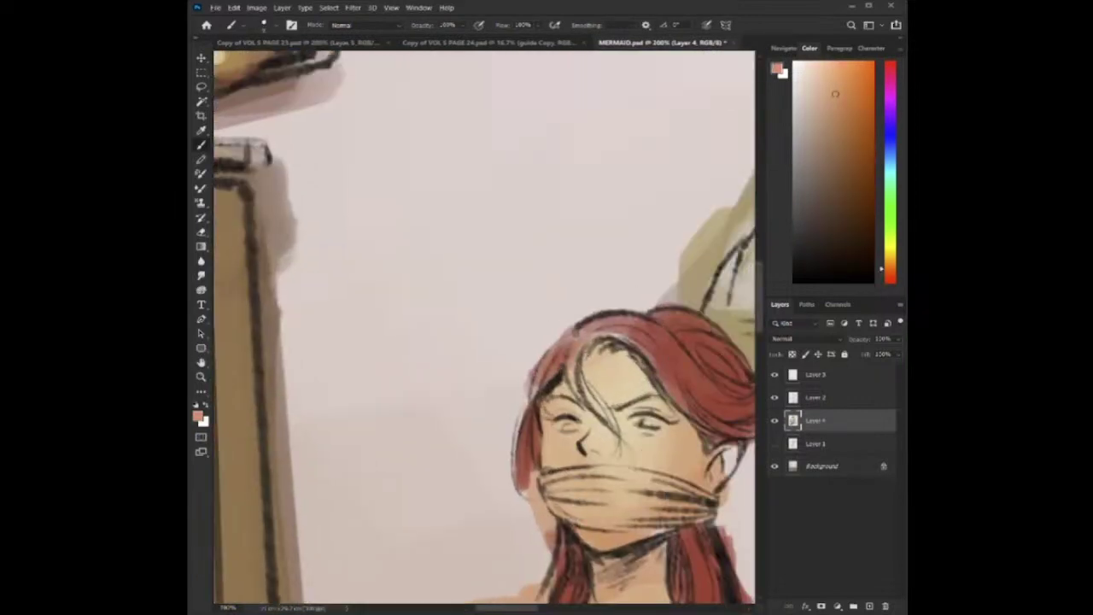
alt+click(654, 348)
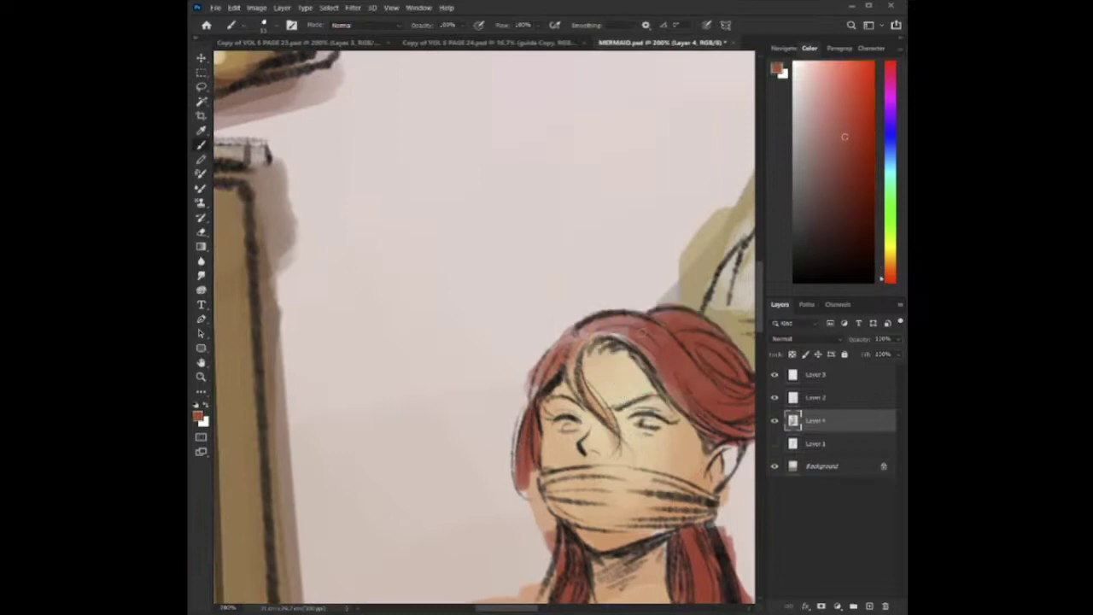
mouse_move(635, 329)
mouse_down()
mouse_move(572, 351)
mouse_move(583, 400)
mouse_move(570, 357)
mouse_move(534, 390)
mouse_up()
key(bracketleft)
key(bracketleft)
key(bracketright)
key(bracketright)
mouse_move(591, 338)
mouse_down()
mouse_move(630, 330)
mouse_move(583, 346)
mouse_move(637, 336)
mouse_move(563, 404)
mouse_up()
key(ctrl+minus)
key(ctrl+minus)
key(ctrl+minus)
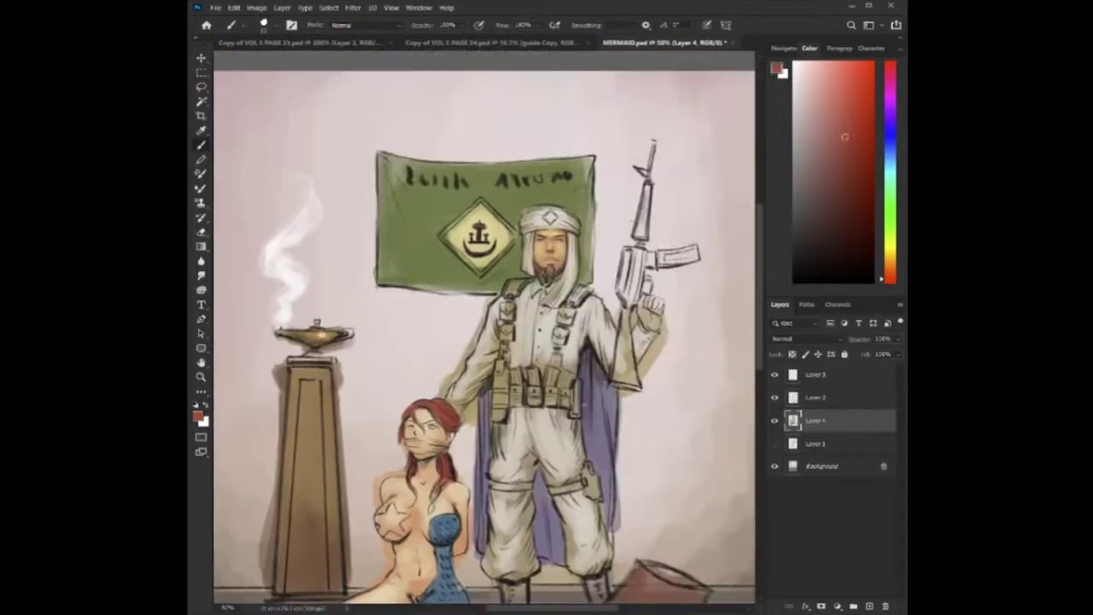
Sample skin tones from the soldier's face and paint his raised hand beneath the rifle with them.
key(ctrl+plus)
drag(703, 359, 615, 396)
alt+click(506, 274)
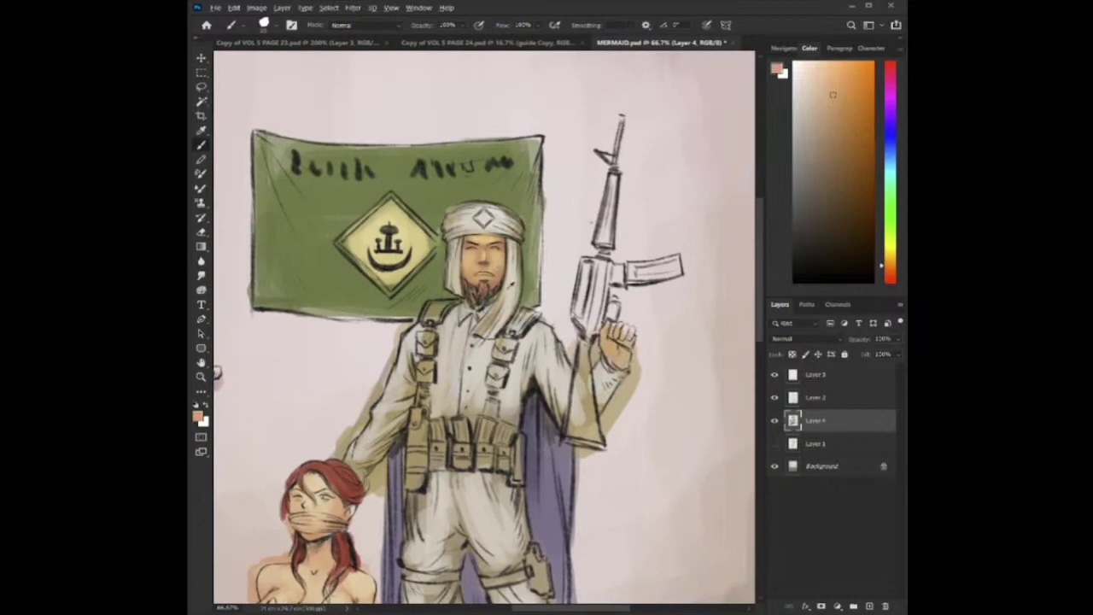
alt+click(499, 276)
key(ctrl+plus)
drag(555, 299, 474, 308)
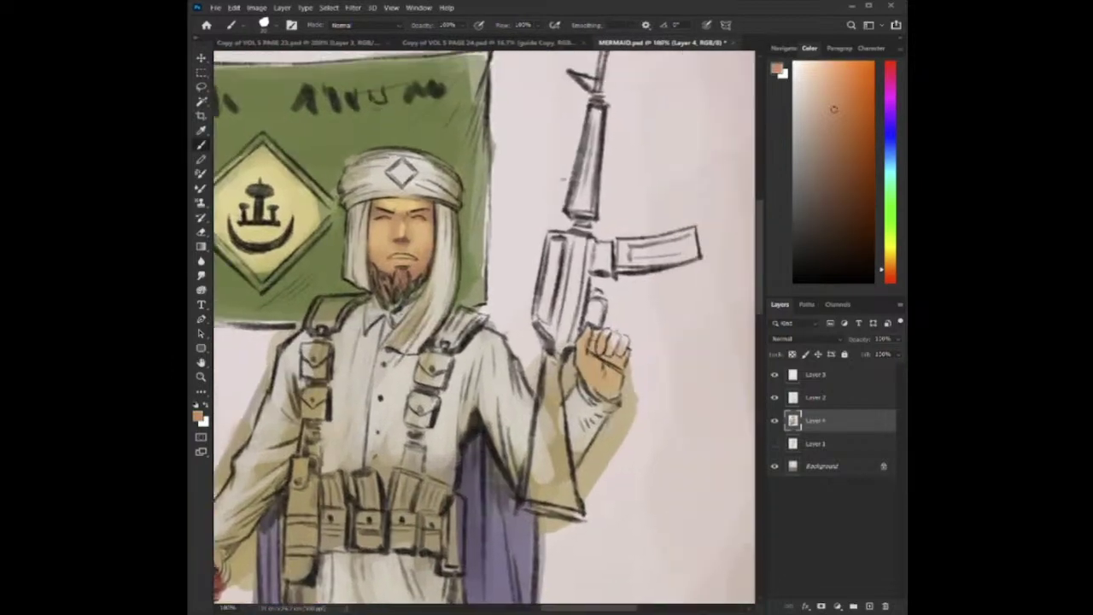
drag(596, 346, 608, 374)
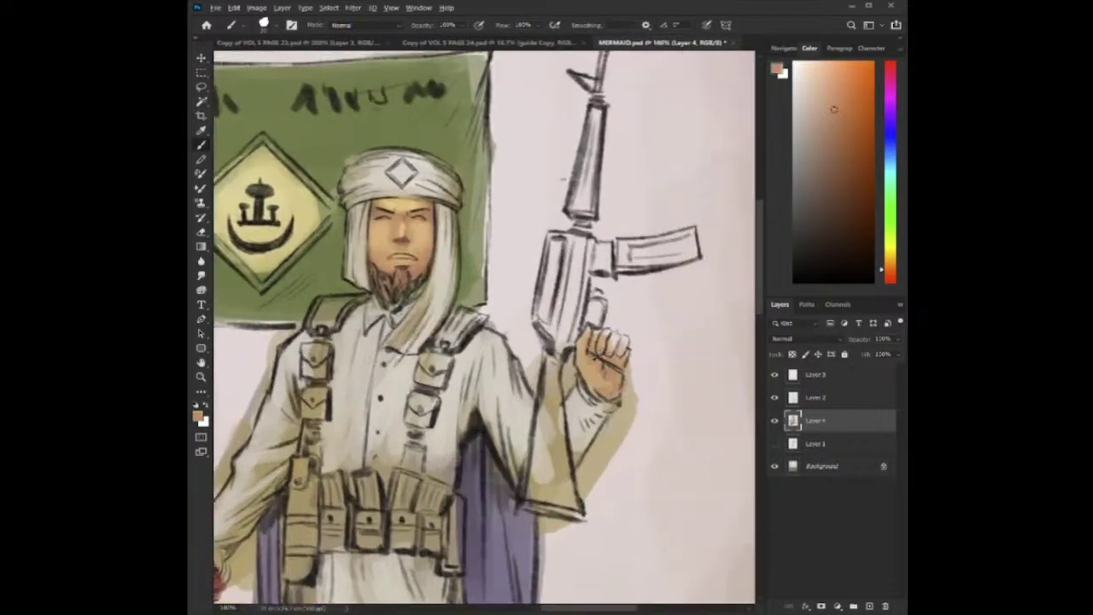
Lighten the sampled skin tone to a pale yellow and paint highlights on the soldier's forehead above the brows.
alt+click(587, 343)
drag(494, 227, 617, 326)
key(ctrl+plus)
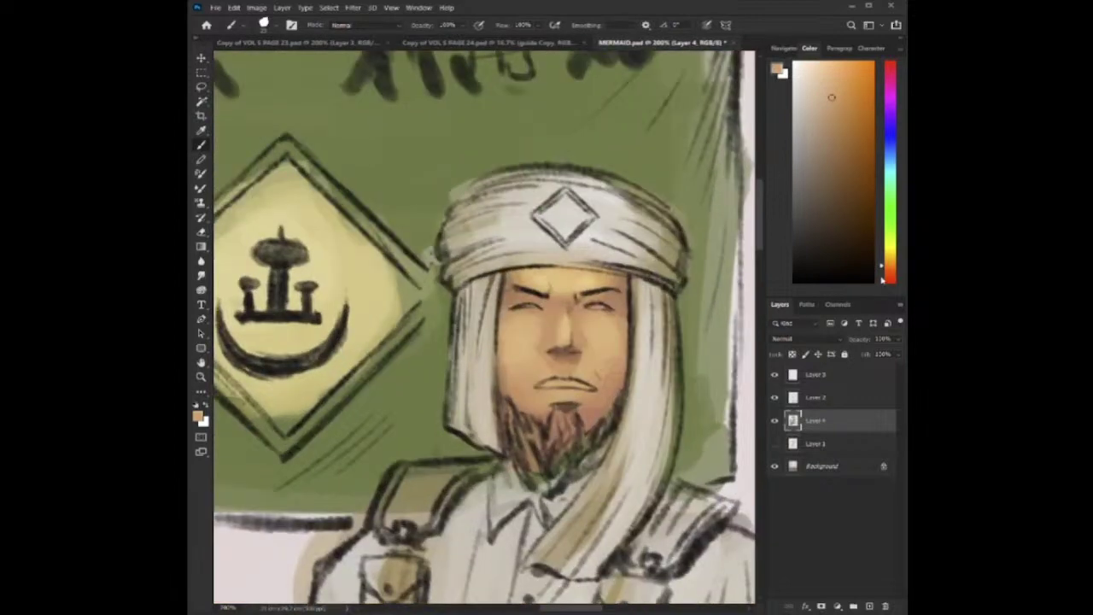
click(817, 84)
scroll(482, 329, up, 1)
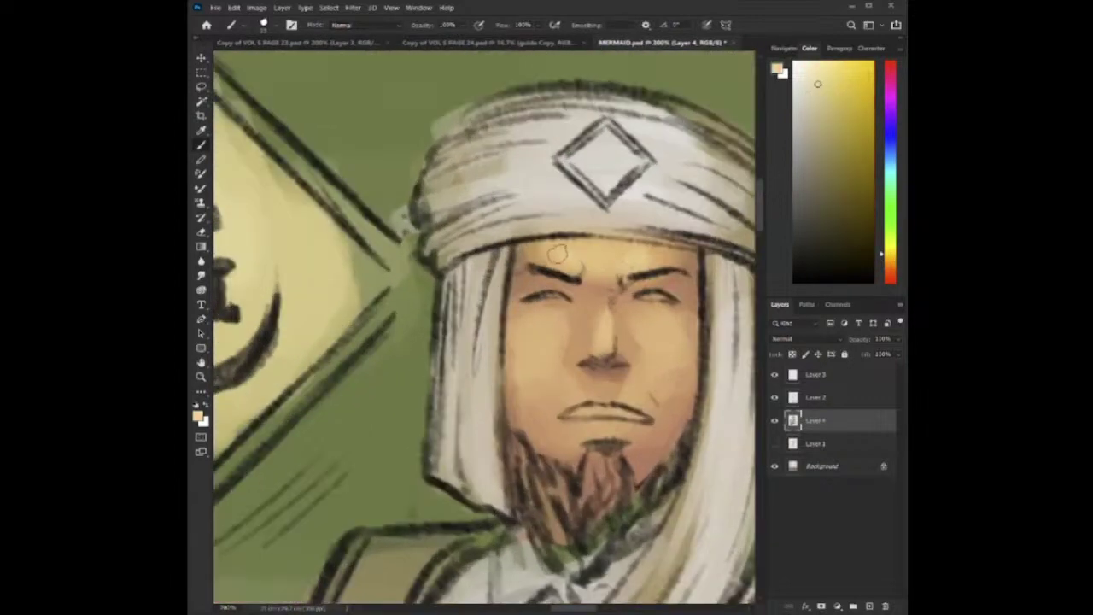
mouse_move(557, 253)
mouse_down()
mouse_move(656, 260)
mouse_move(593, 272)
mouse_up()
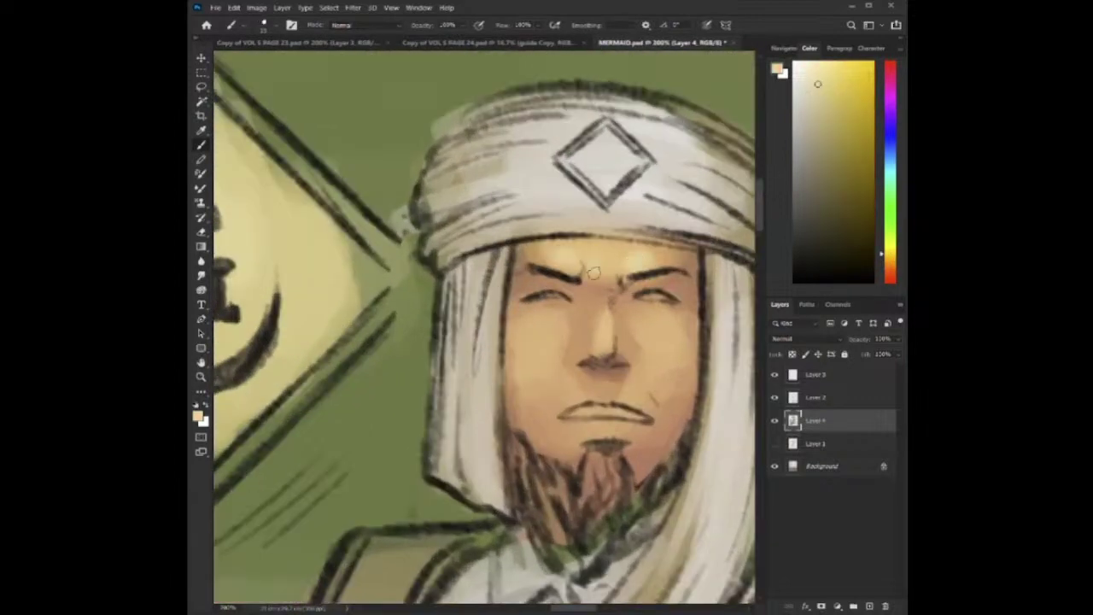
Paint around the soldier's eyes and shade beside the nose bridge with darker skin tones sampled from his face.
drag(533, 303, 568, 302)
mouse_move(641, 304)
mouse_down()
mouse_move(657, 304)
mouse_move(623, 299)
mouse_up()
alt+click(576, 297)
alt+click(690, 273)
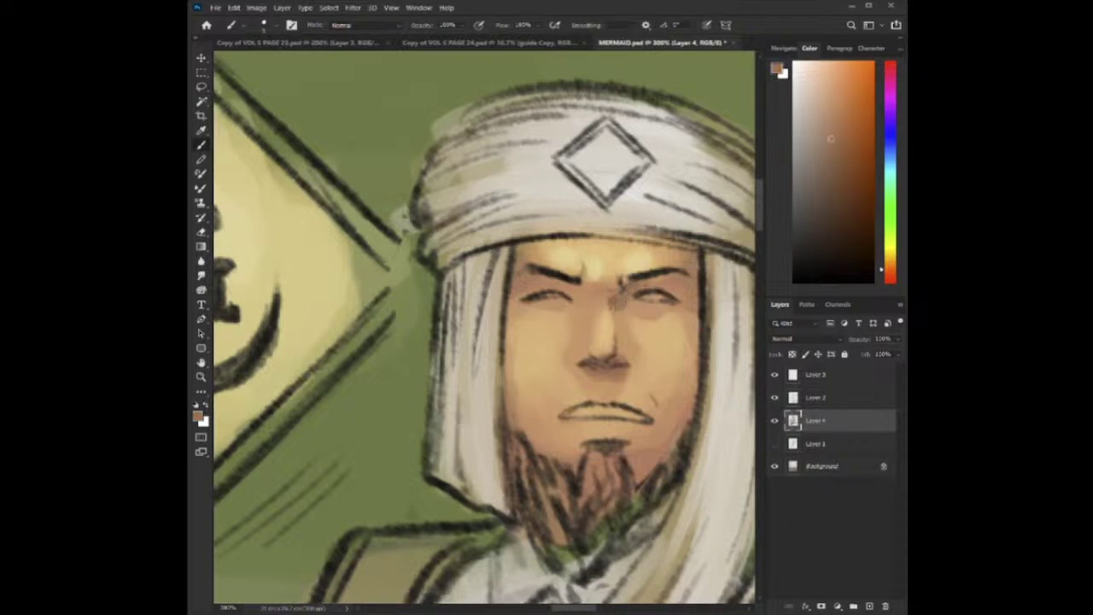
alt+click(634, 288)
Sample purple from the cape and fill the diamond on the front of the soldier's turban with it.
scroll(458, 292, down, 5)
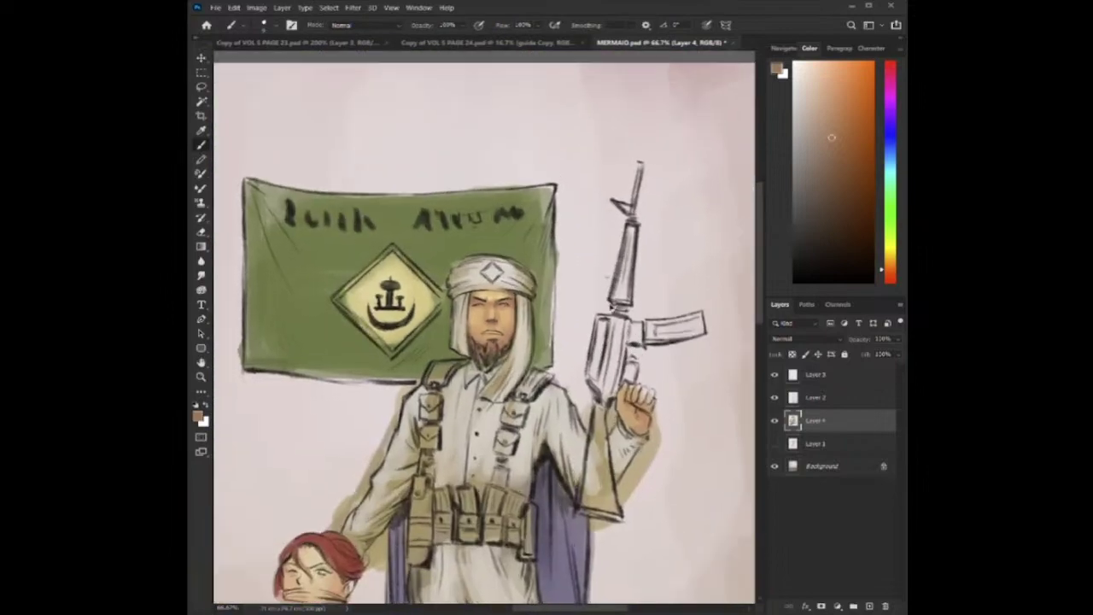
scroll(484, 326, up, 4)
scroll(520, 355, down, 2)
scroll(632, 350, down, 2)
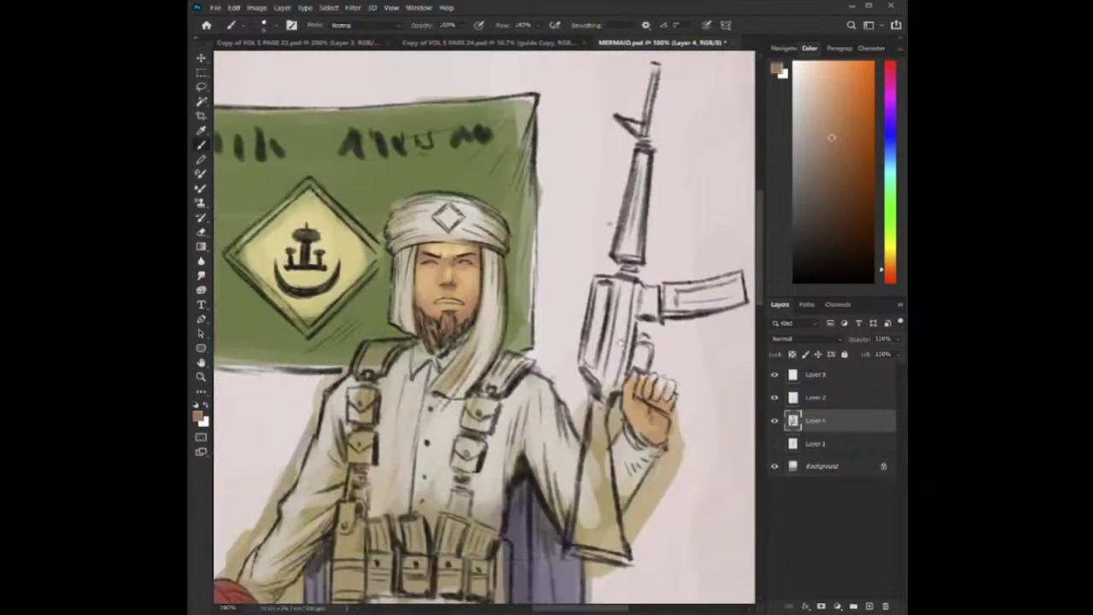
scroll(621, 341, down, 1)
alt+click(585, 466)
scroll(626, 323, up, 4)
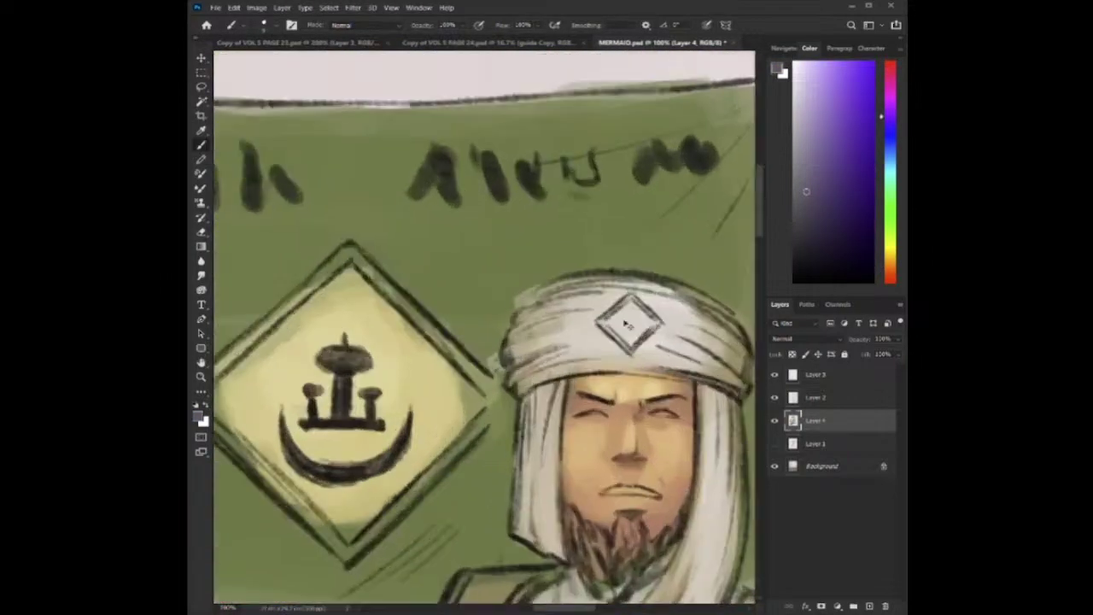
scroll(626, 323, up, 1)
key(])
mouse_move(574, 376)
mouse_down()
mouse_move(611, 411)
mouse_move(613, 348)
mouse_move(638, 386)
mouse_move(599, 398)
mouse_move(613, 407)
mouse_move(622, 368)
mouse_up()
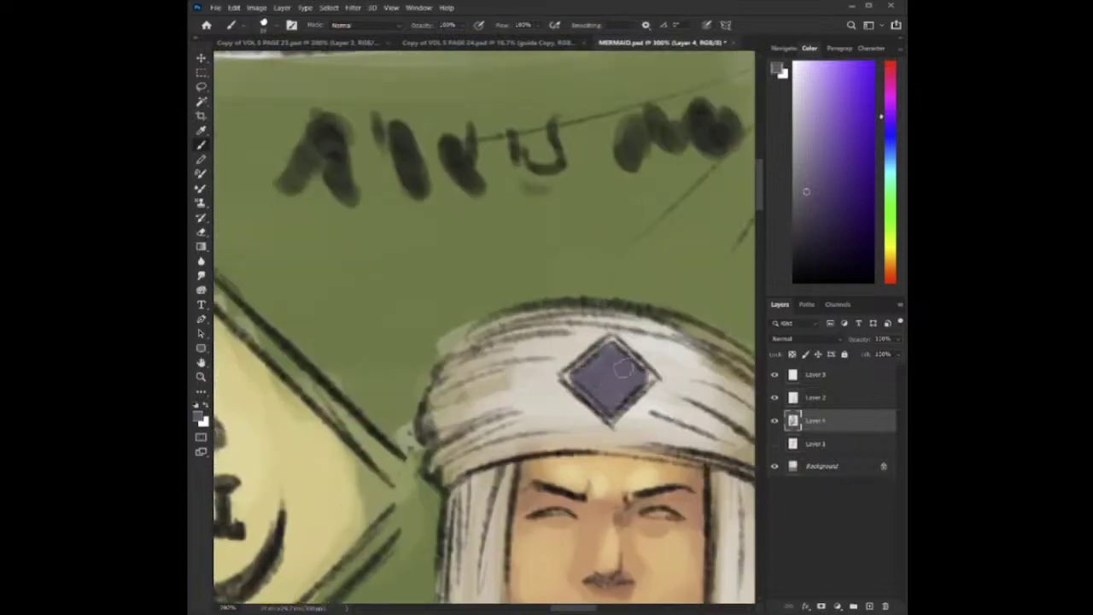
Sample the off-white of the soldier's shirt and paint the sleeve of the arm holding the rifle.
scroll(622, 368, down, 3)
scroll(669, 198, up, 2)
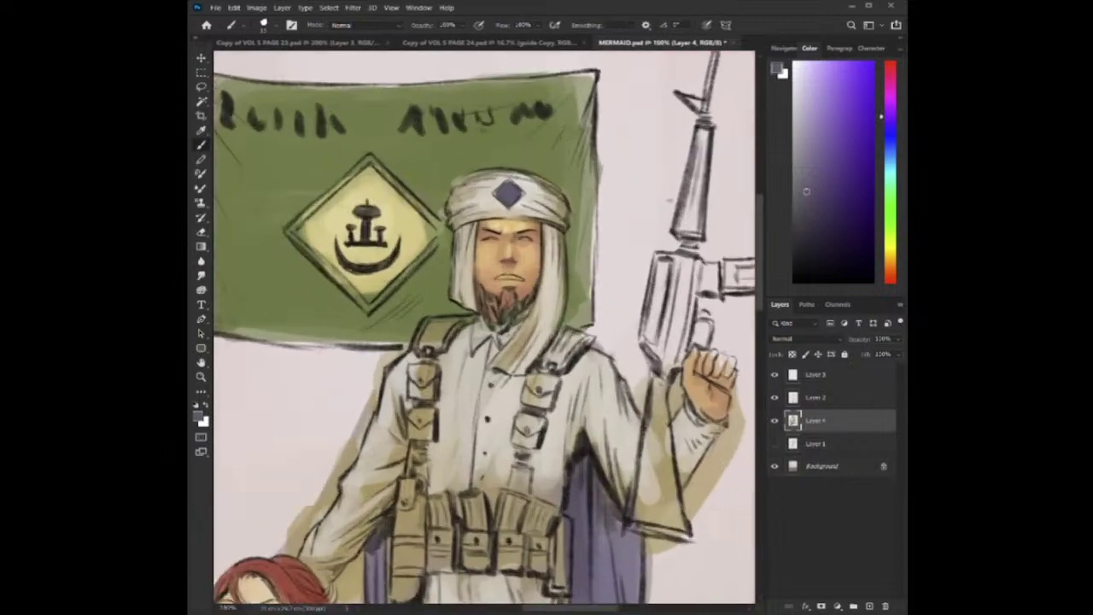
alt+click(609, 425)
drag(600, 437, 608, 480)
Choose a near-white and paint highlights across the soldier's turban beside the purple diamond with a larger brush.
click(793, 82)
key(ctrl+plus)
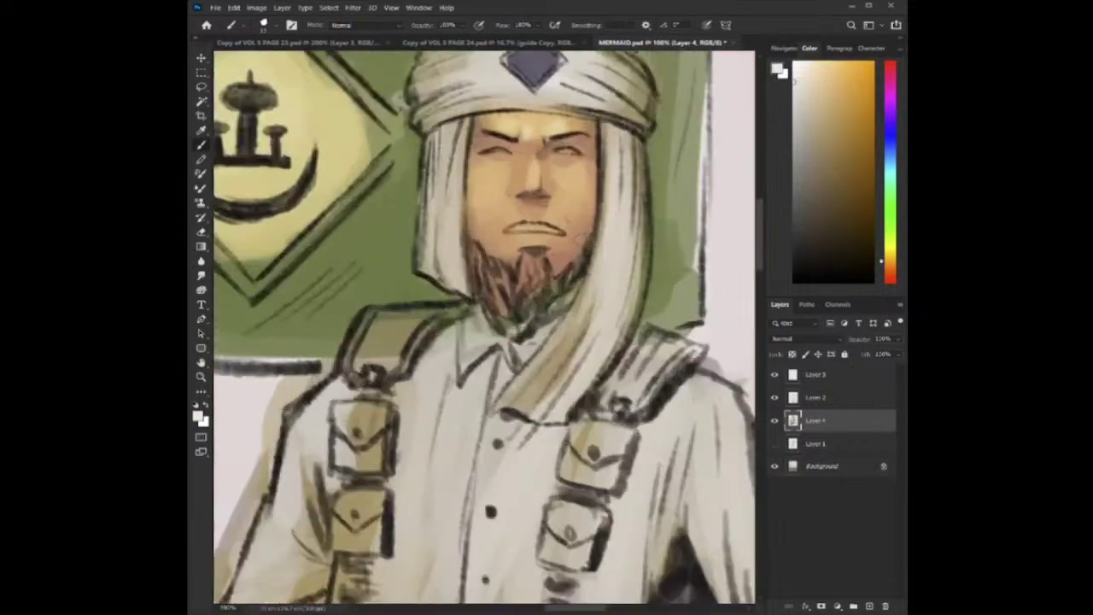
mouse_move(482, 73)
mouse_down()
mouse_move(656, 283)
mouse_move(669, 265)
mouse_up()
mouse_move(608, 292)
mouse_down()
mouse_move(666, 284)
mouse_move(608, 309)
mouse_up()
drag(715, 320, 609, 315)
key(bracketright)
key(bracketright)
drag(638, 272, 687, 291)
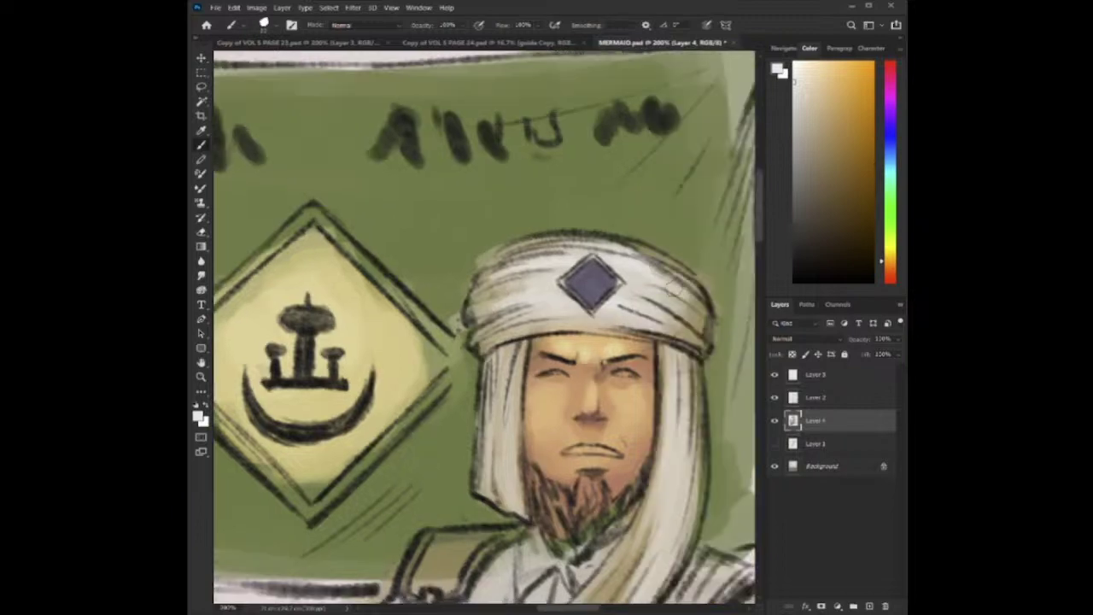
drag(602, 249, 652, 272)
Brighten the soldier's hanging headcloth, shoulder and shirt front with broader near-white strokes.
mouse_move(682, 376)
mouse_down()
mouse_move(615, 287)
mouse_move(520, 528)
mouse_up()
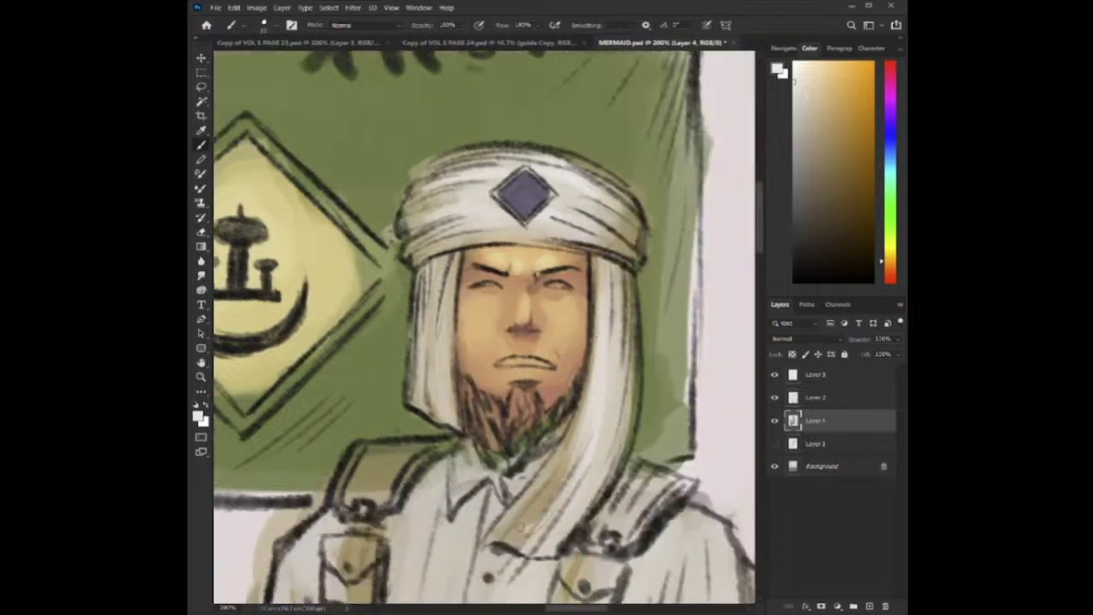
drag(489, 578, 590, 433)
key(bracketright)
key(bracketright)
drag(533, 338, 497, 428)
drag(513, 357, 484, 474)
mouse_move(435, 388)
mouse_down()
mouse_move(564, 312)
mouse_move(526, 376)
mouse_up()
drag(528, 335, 512, 437)
drag(511, 386, 502, 434)
Enlarge the brush again and paint near-white highlights over the soldier's sleeves and the rest of his shirt.
drag(690, 323, 559, 324)
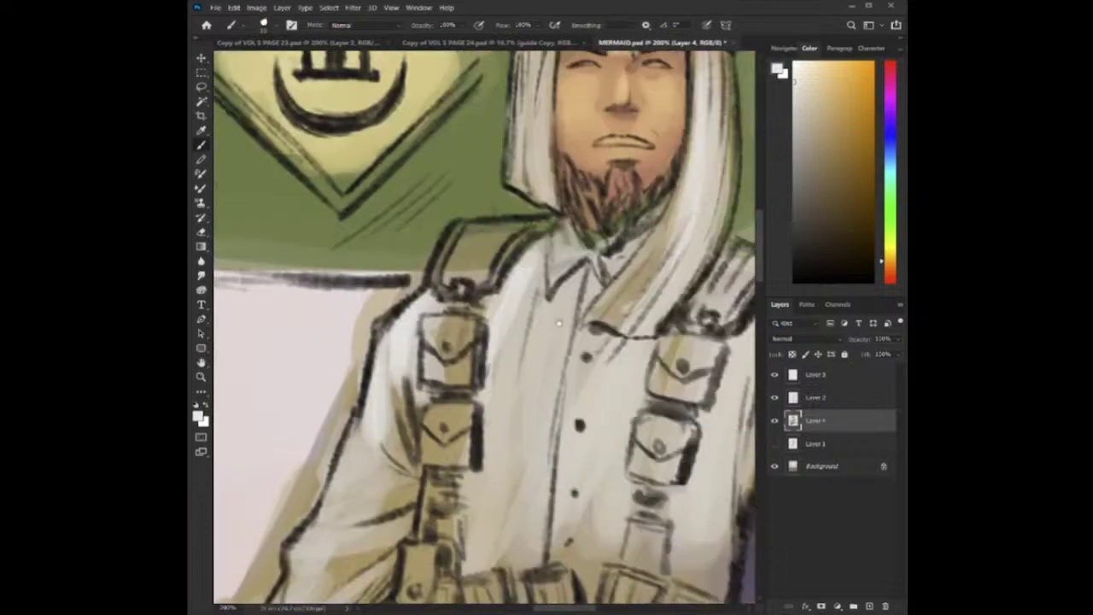
key(ctrl+minus)
key(bracketright)
key(bracketright)
mouse_move(630, 335)
mouse_down()
mouse_move(605, 342)
mouse_move(639, 397)
mouse_up()
drag(596, 331, 586, 370)
drag(631, 312, 541, 300)
drag(613, 359, 604, 389)
Recolour the soldier's beard with dark strokes, finishing with the muted purple sampled from the turban's diamond.
key(ctrl+plus)
drag(534, 308, 603, 382)
alt+click(584, 355)
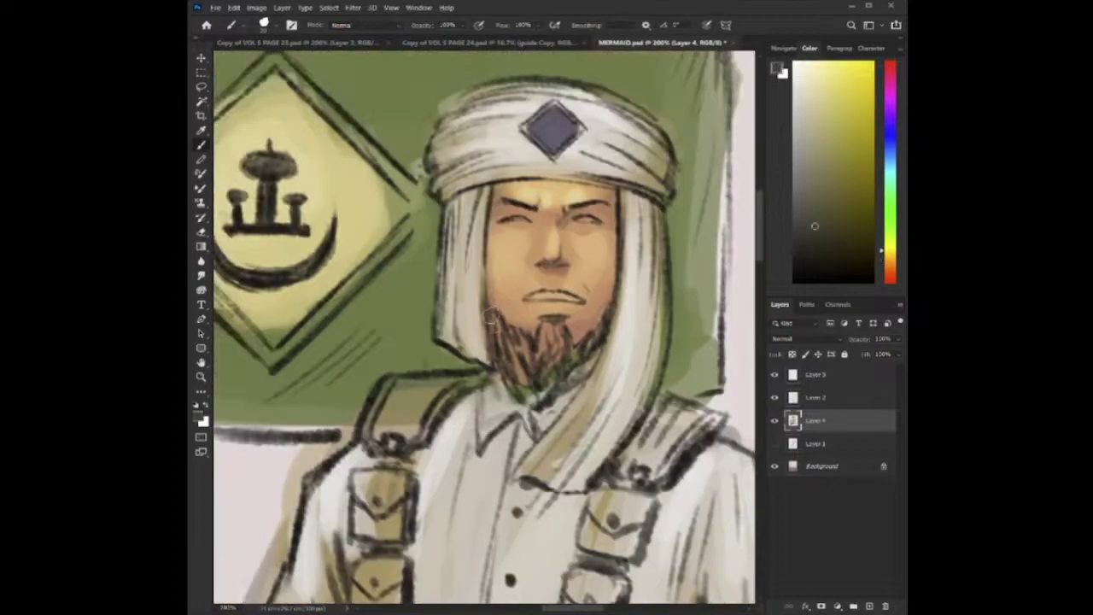
drag(491, 314, 505, 356)
alt+click(546, 174)
drag(494, 315, 513, 375)
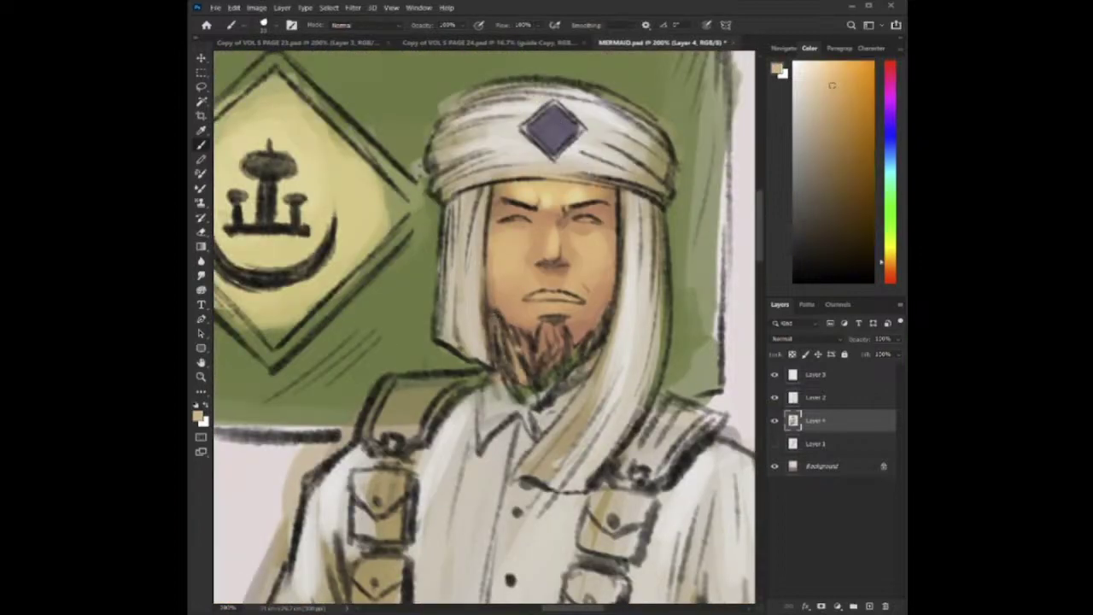
alt+click(552, 135)
mouse_move(491, 315)
mouse_down()
mouse_move(509, 379)
mouse_move(541, 394)
mouse_up()
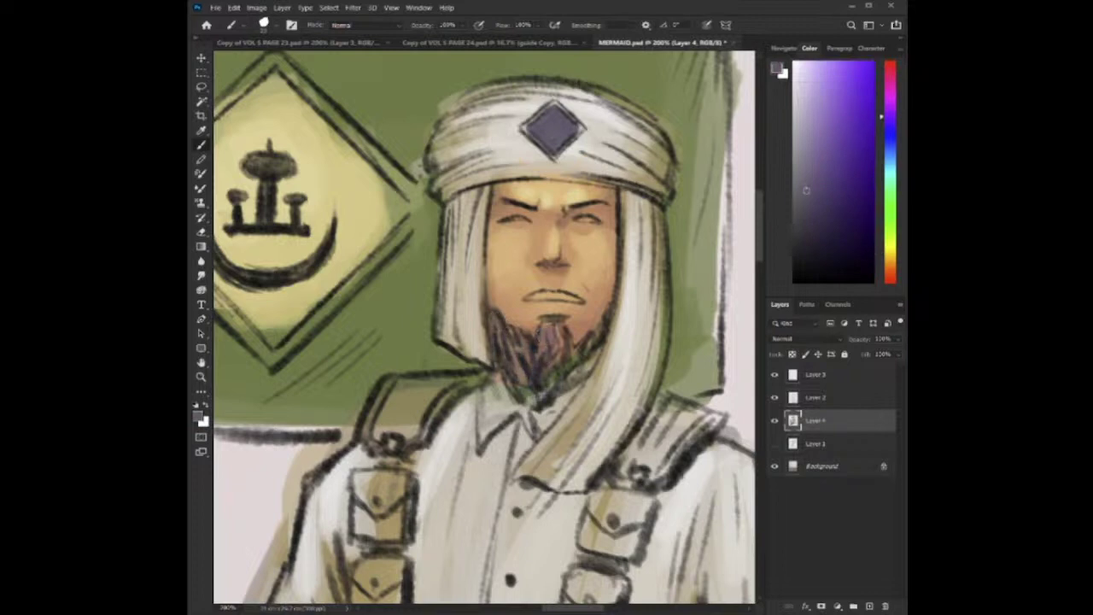
drag(550, 328, 555, 385)
drag(580, 345, 564, 372)
drag(606, 328, 588, 347)
Switch to white and paint the whites of the soldier's eyes and his teeth.
key(x)
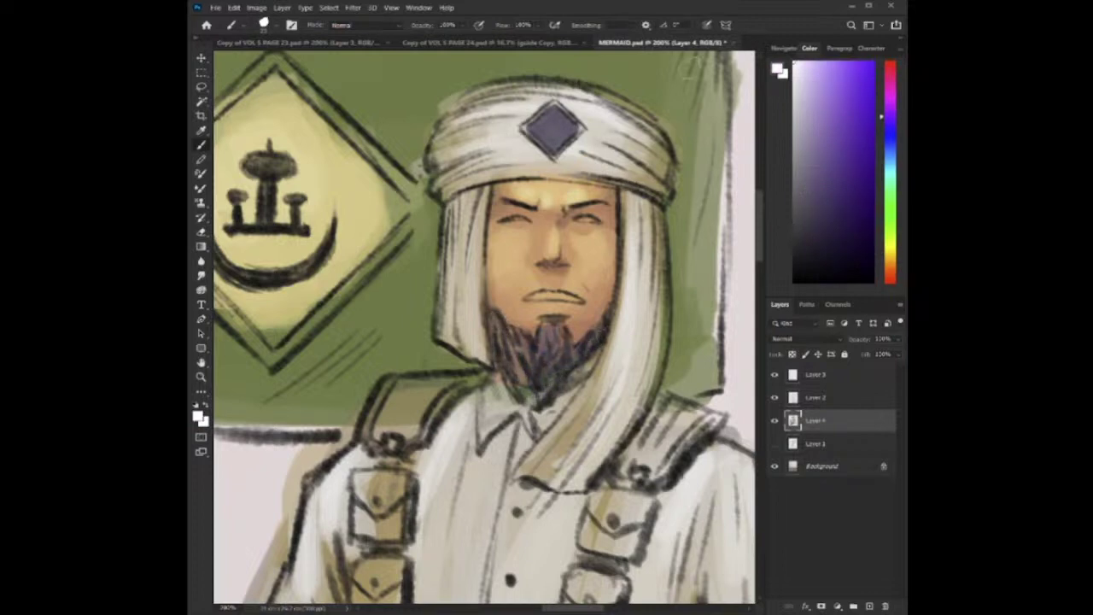
key(ctrl+plus)
drag(551, 279, 627, 288)
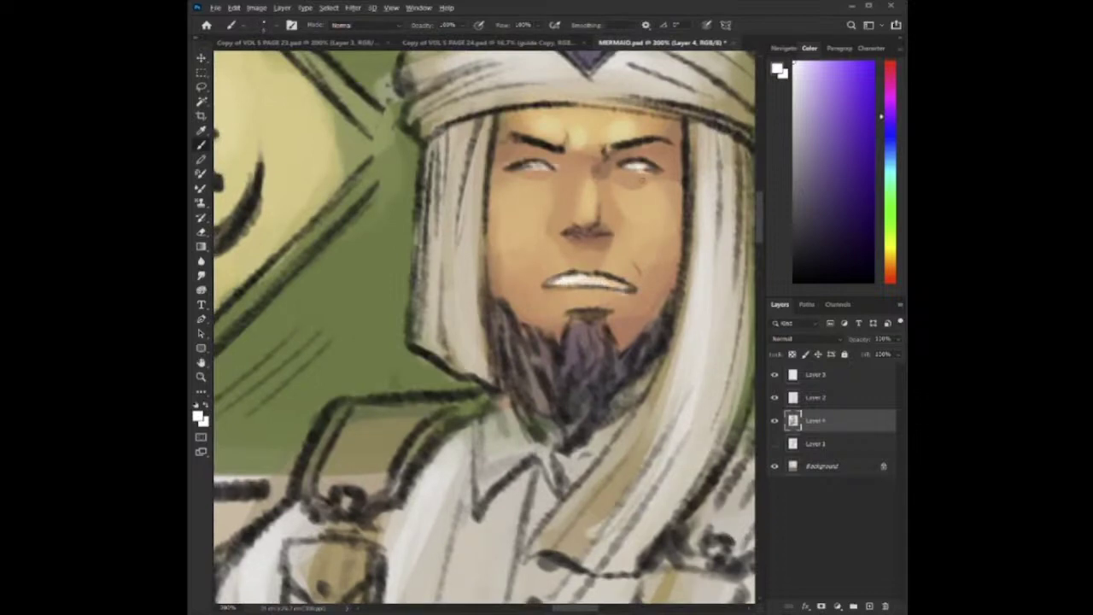
Shift a sampled skin tone to ochre and paint the soldier's shoulder straps, chest pouches and ammunition belt.
alt+click(633, 181)
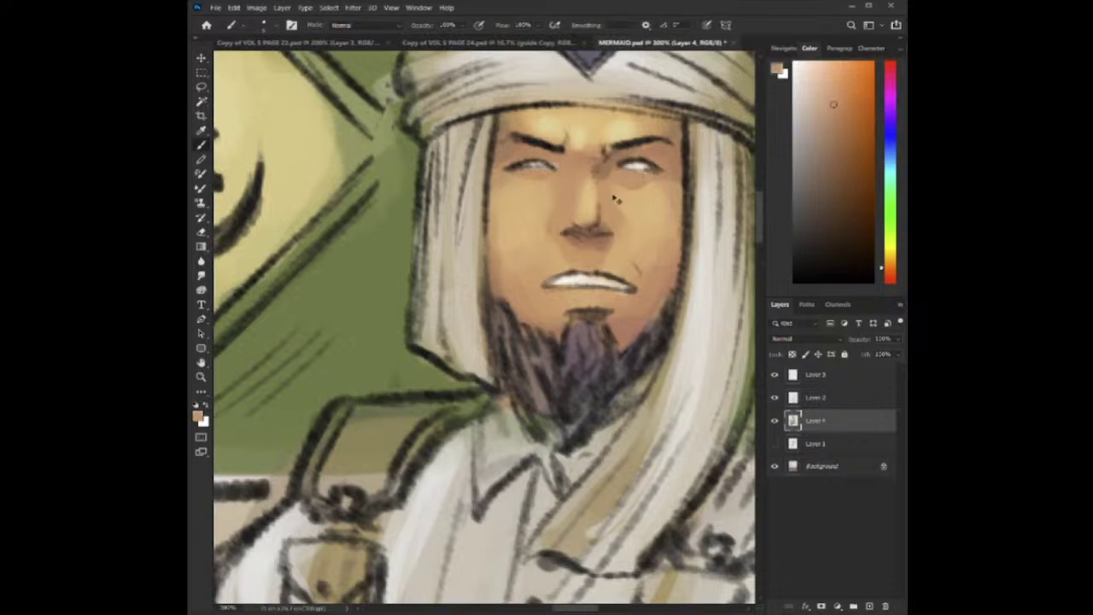
key(ctrl+minus)
key(ctrl+minus)
drag(614, 329, 637, 185)
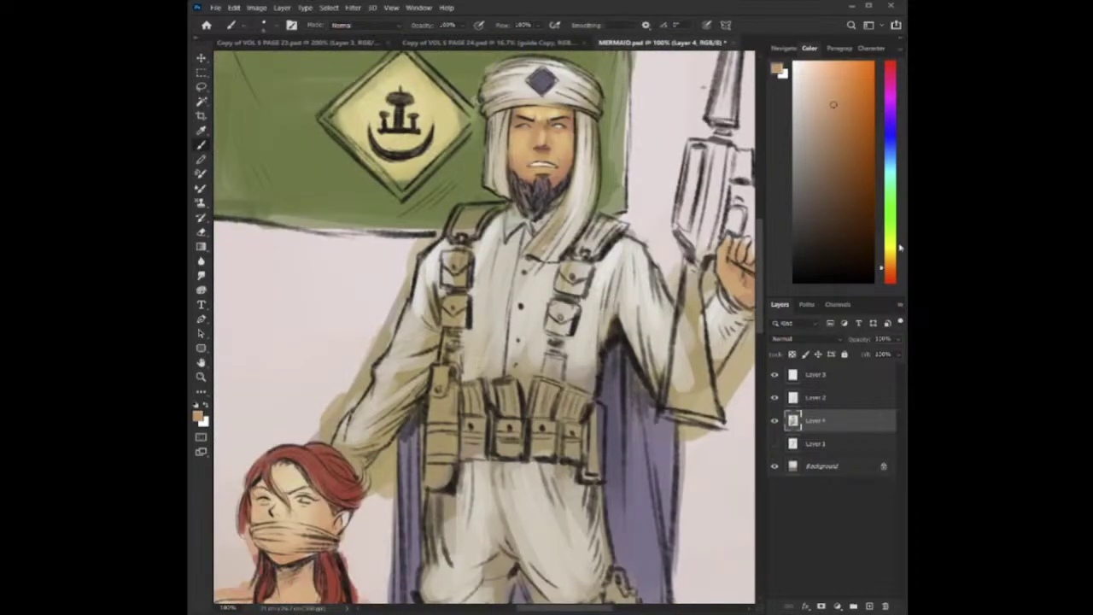
click(890, 260)
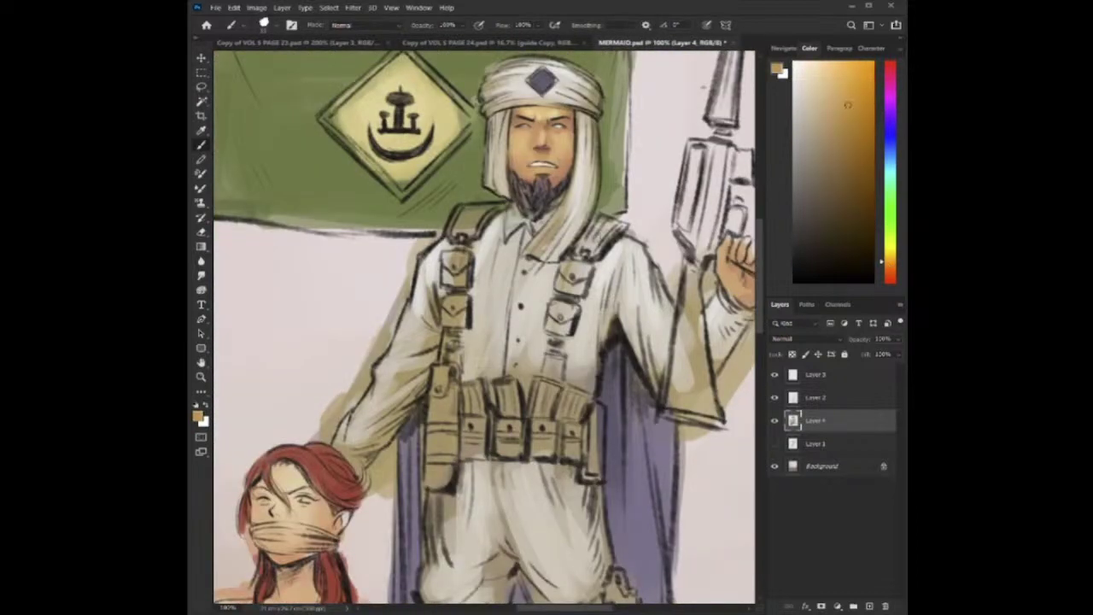
drag(602, 224, 548, 357)
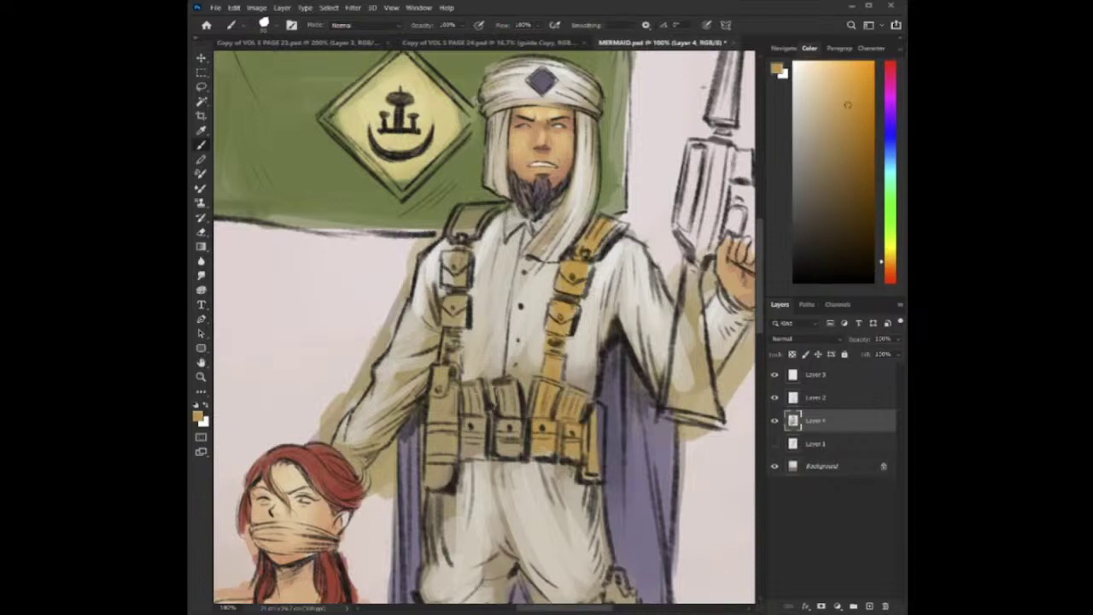
drag(453, 373, 490, 460)
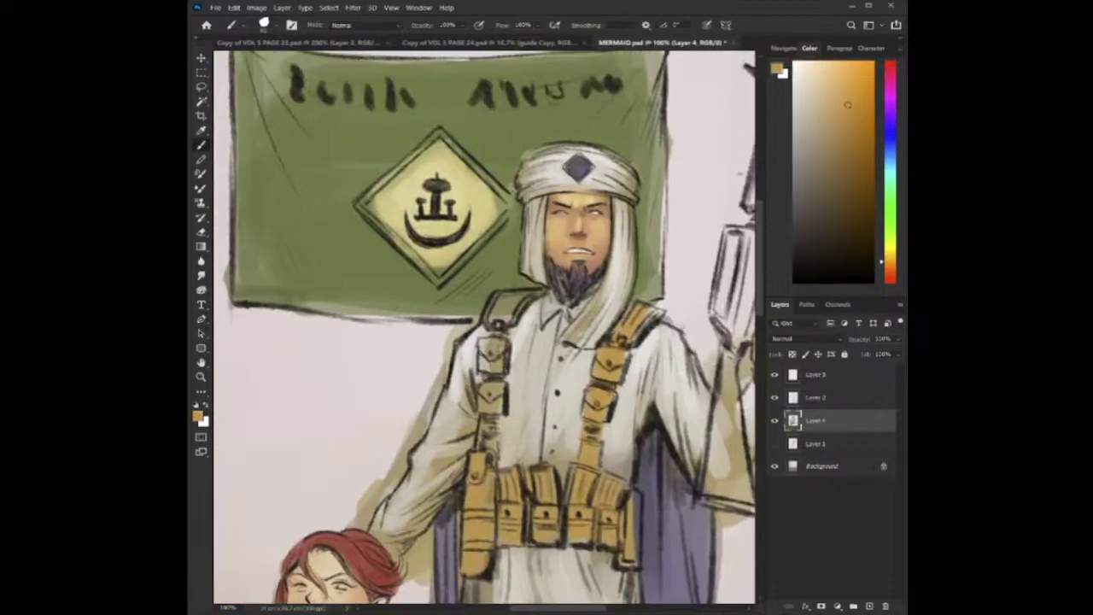
drag(485, 343, 495, 376)
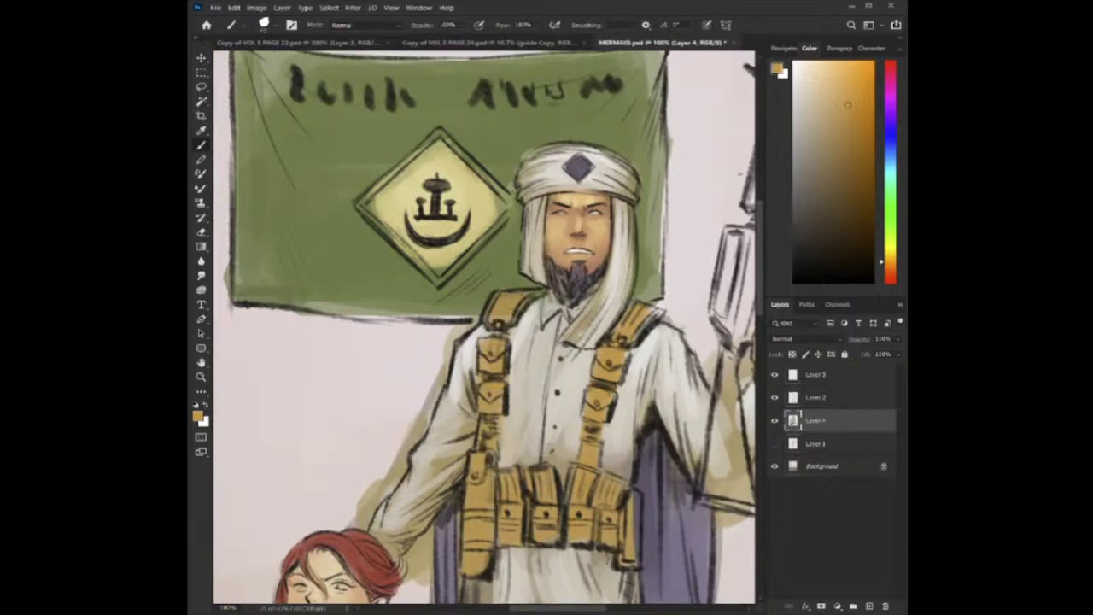
Choose a dark grey-brown and paint the rifle's stock and receiver.
key(ctrl+minus)
drag(684, 304, 598, 326)
click(805, 205)
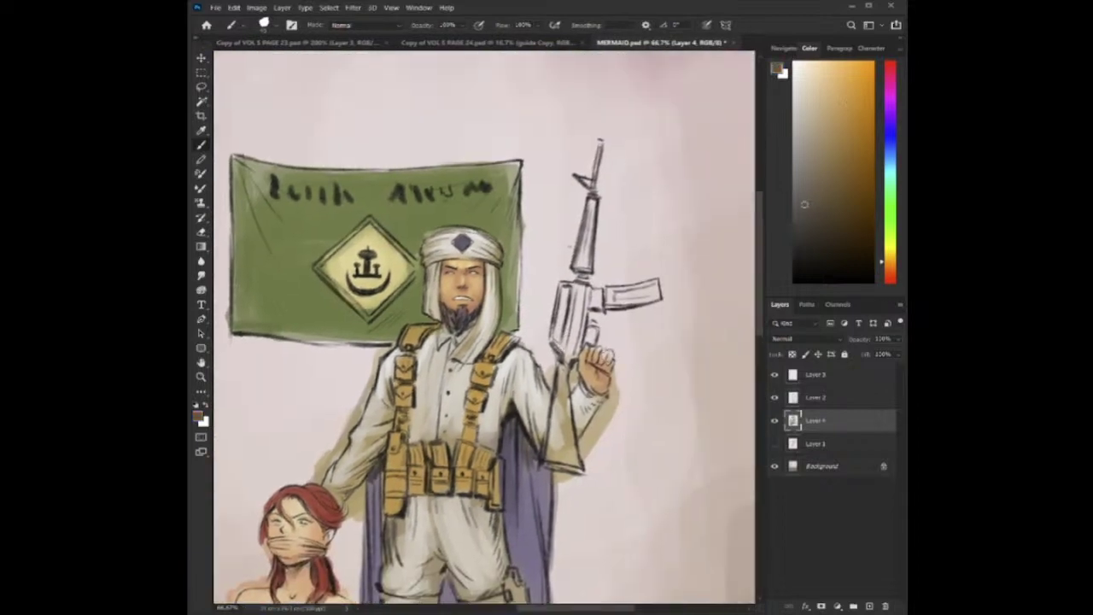
drag(579, 286, 553, 462)
mouse_move(567, 403)
mouse_down()
mouse_move(575, 470)
mouse_move(551, 464)
mouse_move(567, 393)
mouse_up()
Sample the dark tone from the stock and paint the rifle's handguard, magazine and remaining body.
alt+click(561, 399)
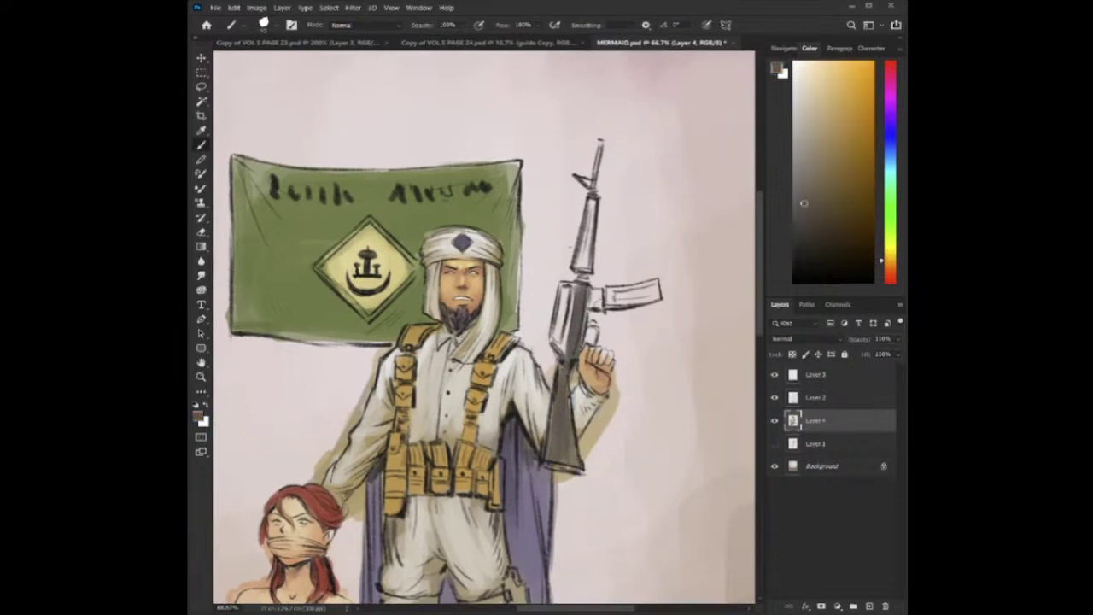
mouse_move(596, 291)
mouse_down()
mouse_move(589, 313)
mouse_move(651, 289)
mouse_move(603, 384)
mouse_up()
key(ctrl+plus)
drag(626, 284, 606, 392)
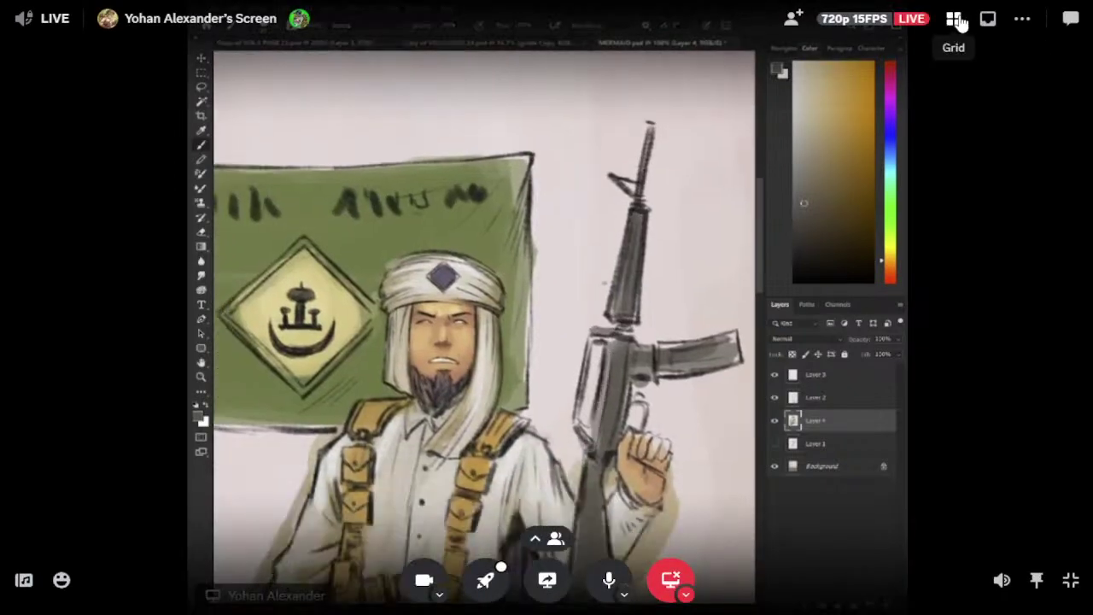
Switch to the call's shared Clip Studio Paint mermaid with green scales and paint water splash strokes beside her legs.
click(953, 18)
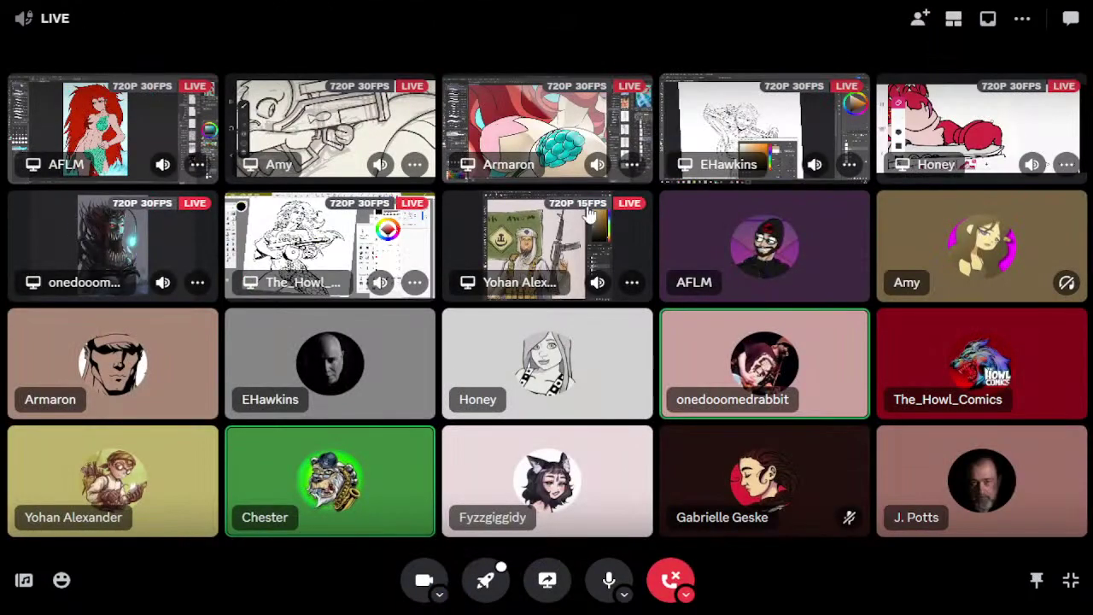
click(126, 135)
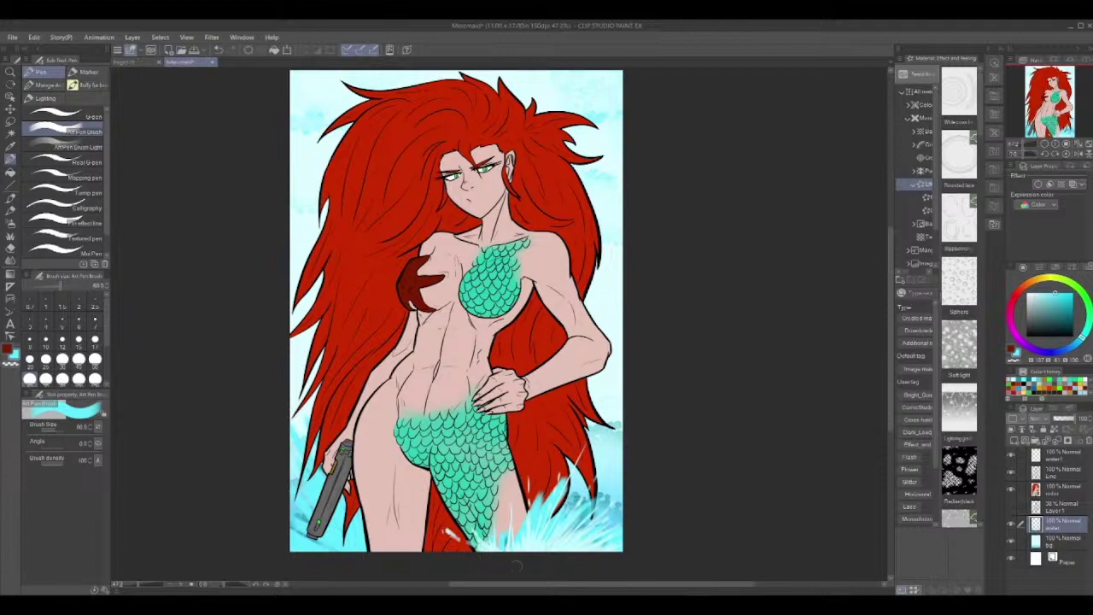
drag(618, 504, 589, 522)
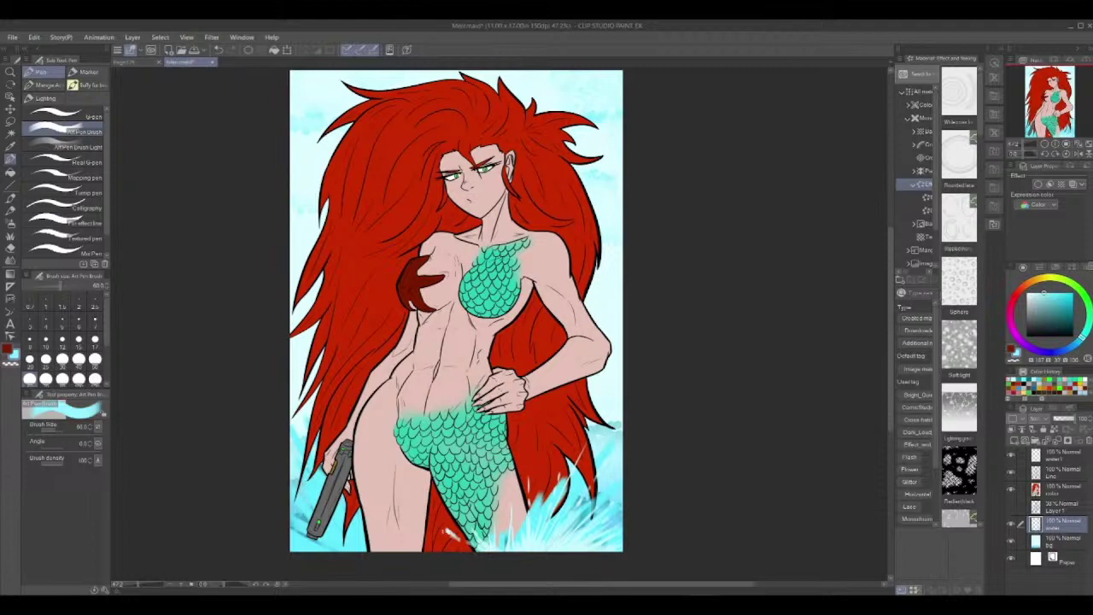
scroll(615, 432, right, 3)
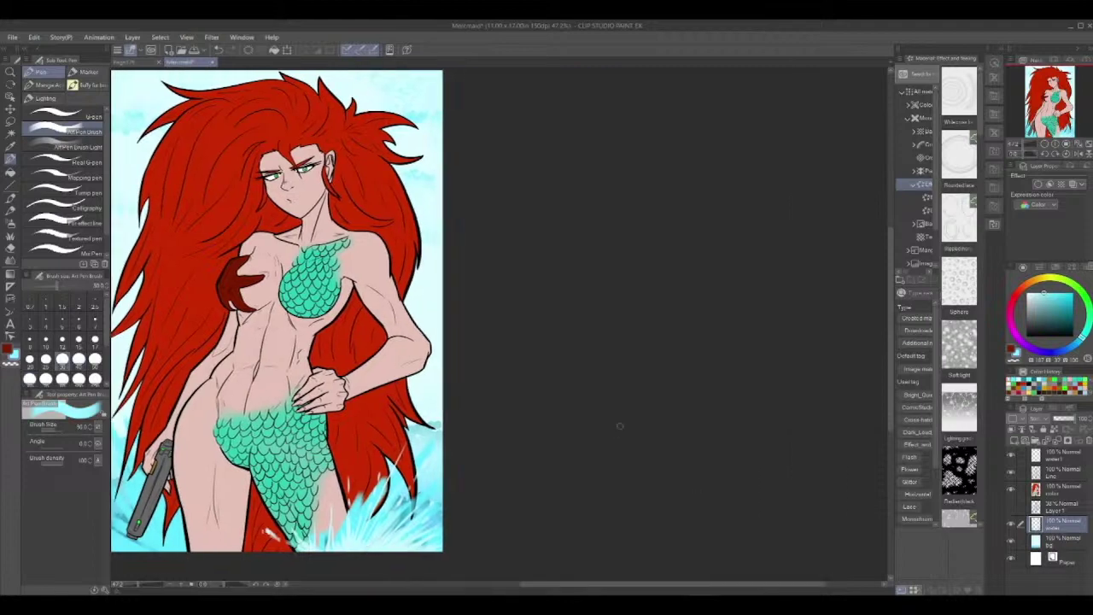
drag(399, 532, 434, 494)
scroll(452, 408, left, 4)
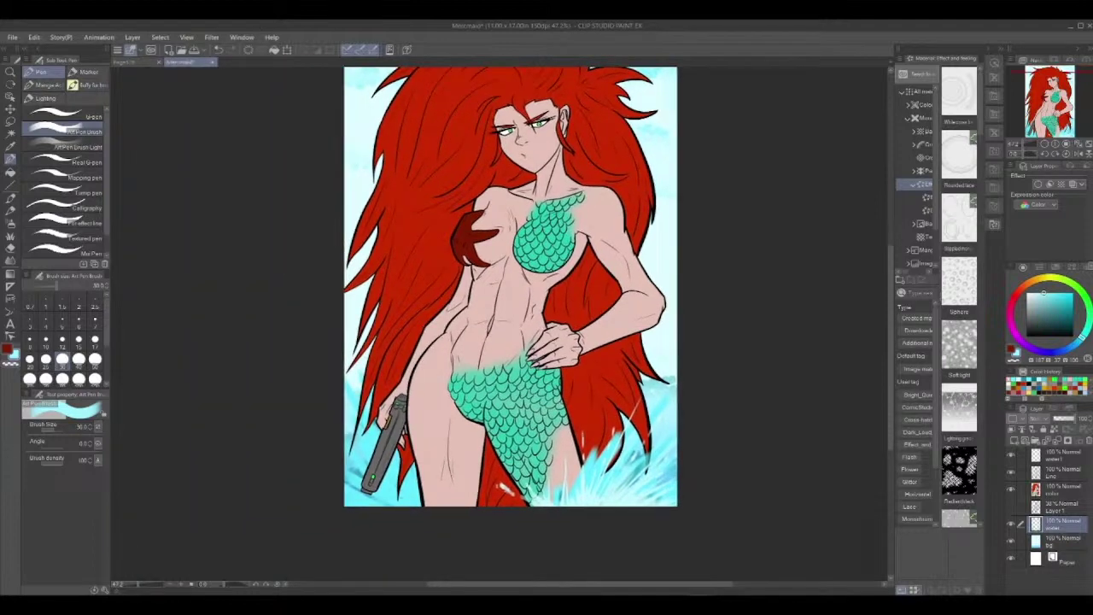
Paint background water strokes around the mermaid's legs, reducing the brush size through 70 and 50 to 30 and choosing a near-white blue.
click(46, 378)
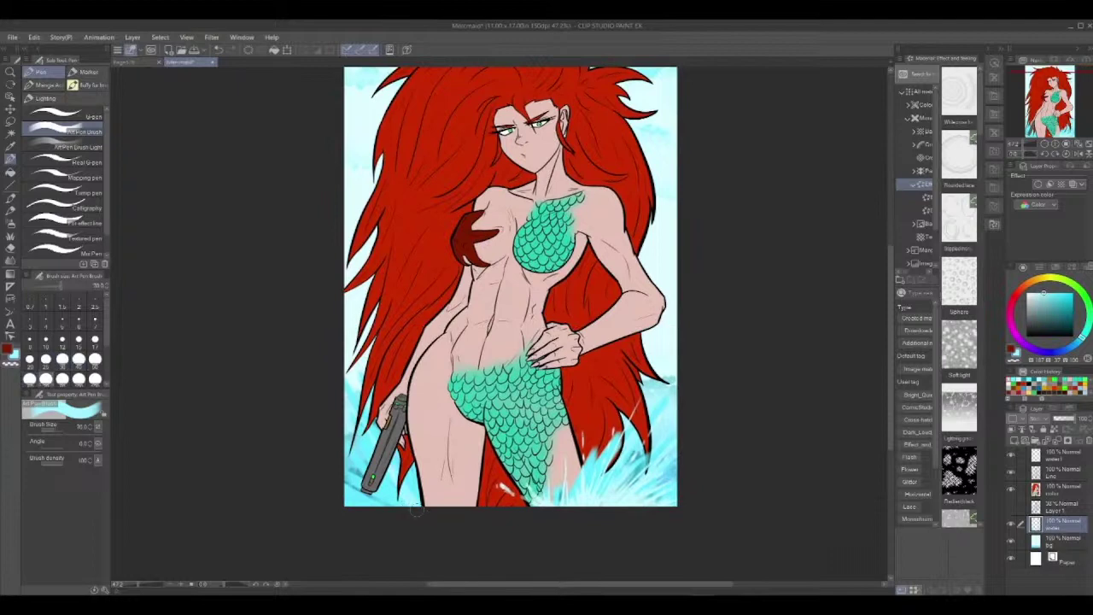
key(bracketleft)
key(bracketleft)
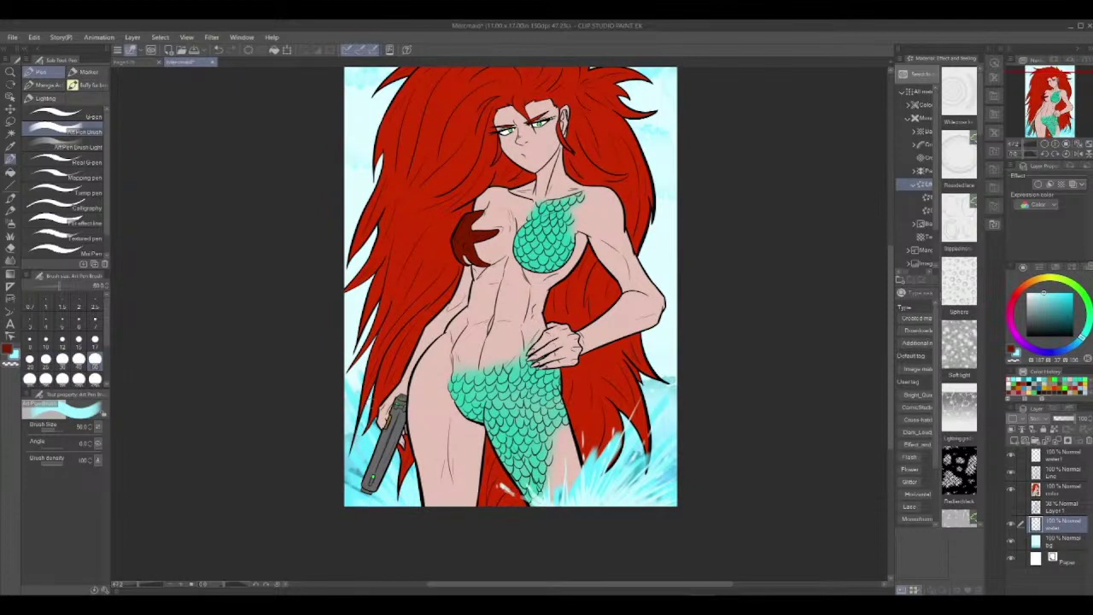
key(bracketleft)
key(bracketleft)
click(1027, 293)
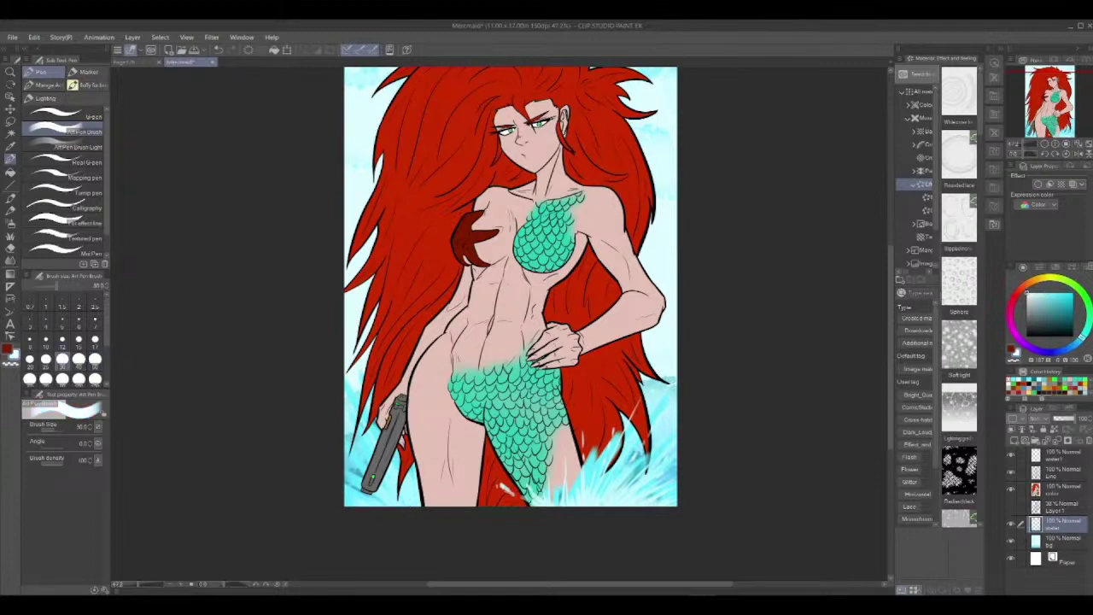
click(1033, 293)
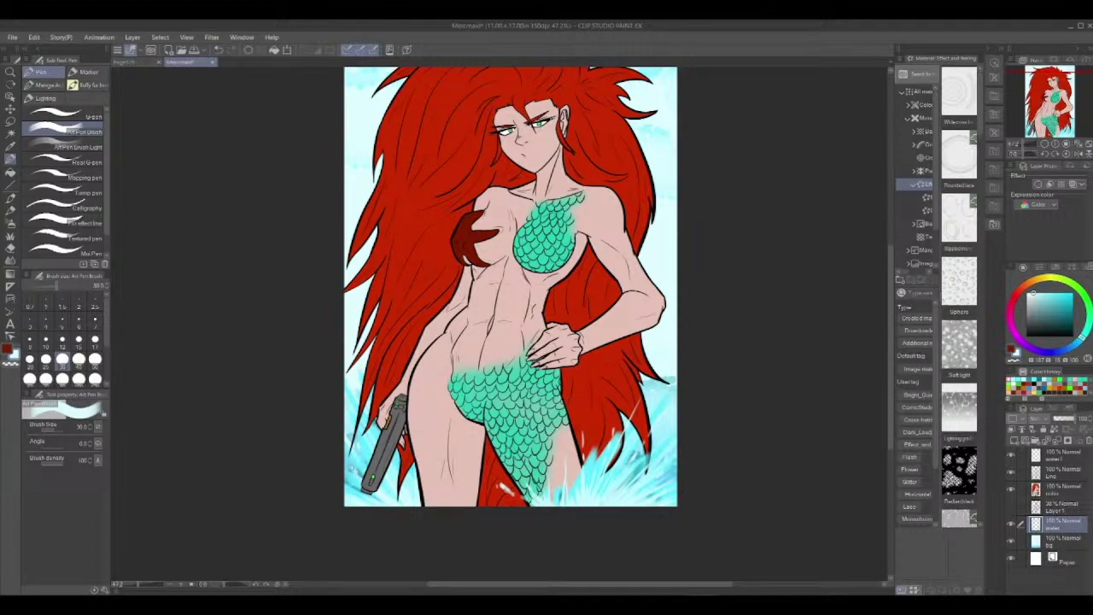
Reduce the Art Pen Brush size to 15 for finer pale background water strokes.
key(bracketleft)
key(bracketleft)
key(bracketleft)
key(bracketleft)
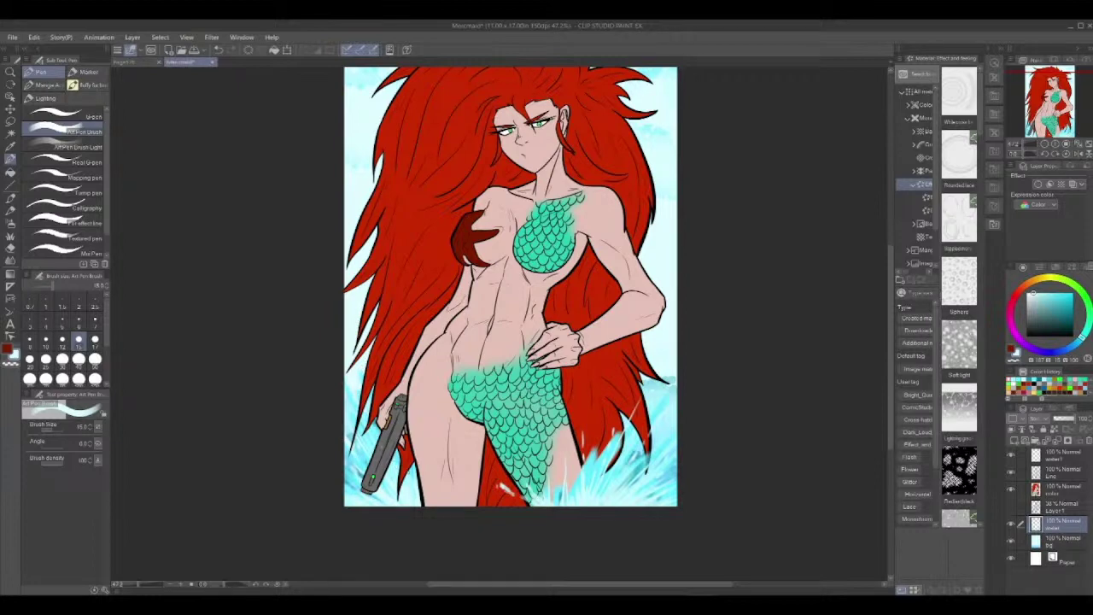
drag(546, 256, 516, 304)
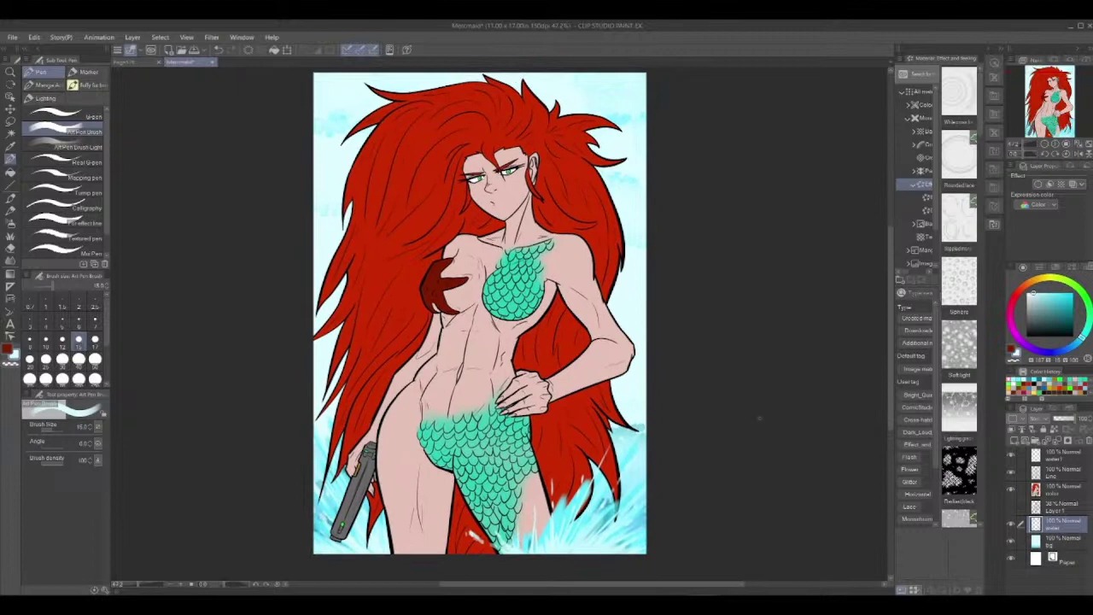
Select the topmost water layer, enlarge the brush to 70 and paint pale splash over the base of the mermaid's leg.
key(])
key(])
key(])
click(1062, 455)
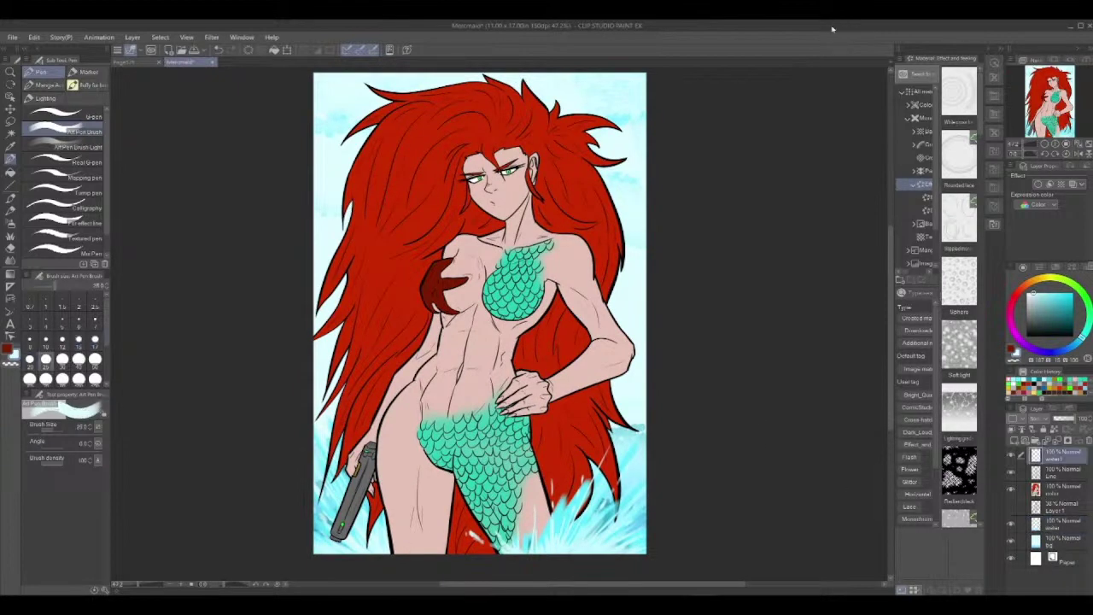
key(])
key(])
key(])
key(])
key(])
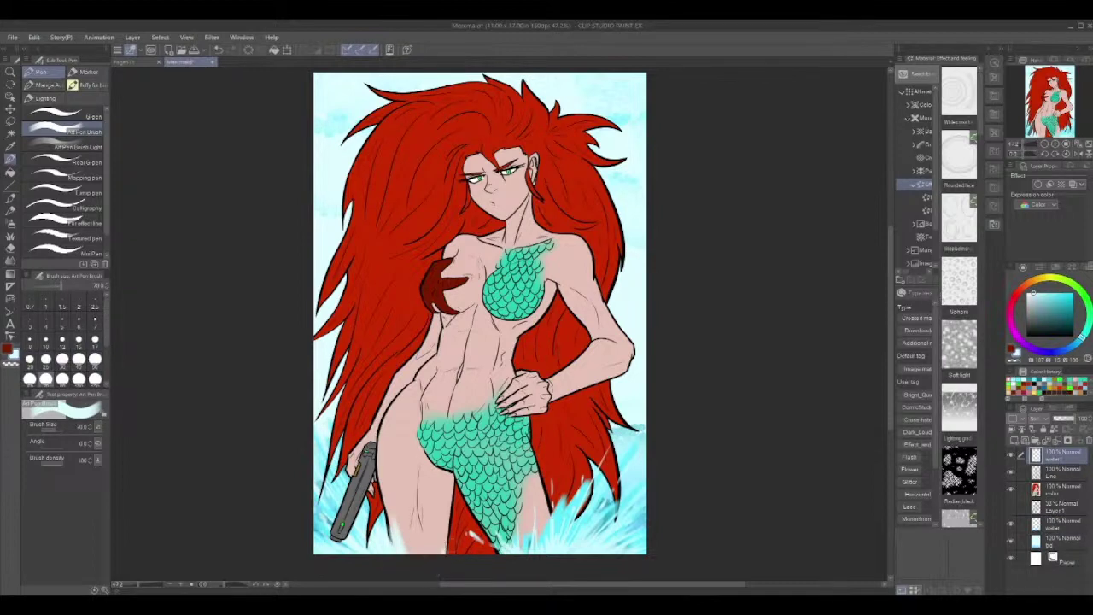
drag(443, 570, 462, 532)
Reduce the brush size to 25 and refine the splash over the mermaid's lower leg.
key(bracketleft)
key(bracketleft)
key(bracketleft)
key(bracketleft)
drag(446, 551, 454, 529)
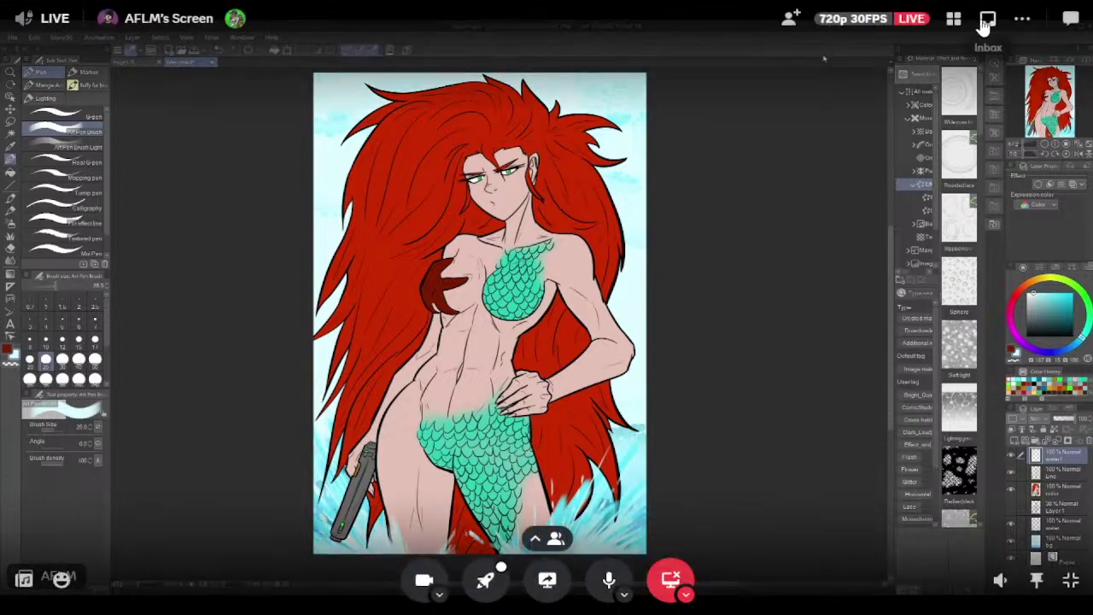
Switch to the call's shared line drawing of a mermaid aiming a rifle and paint her tail's main curve muted blue-green.
click(1062, 490)
click(954, 24)
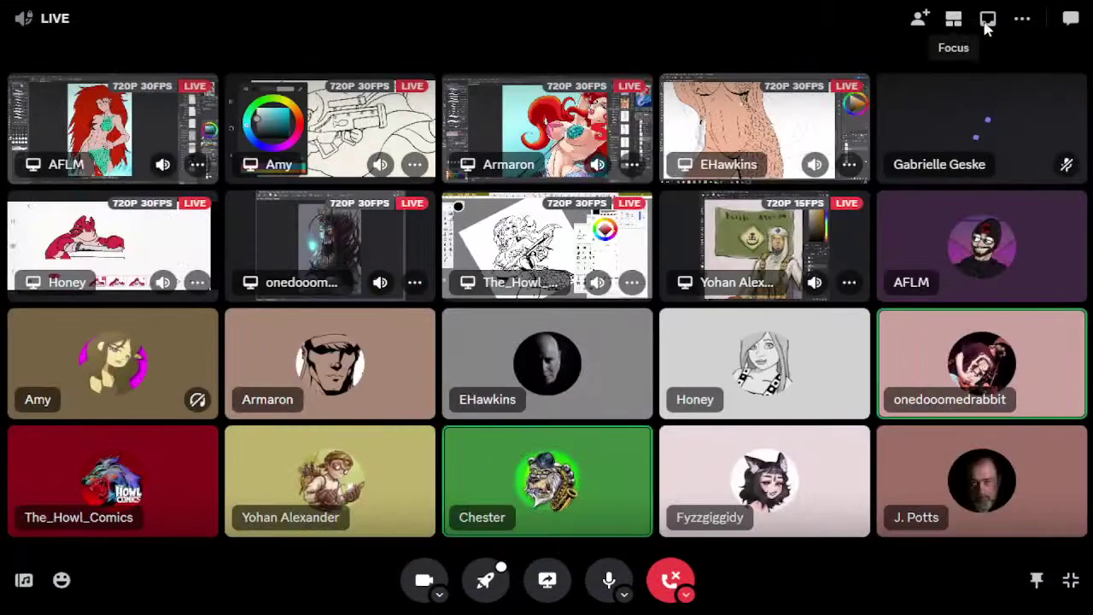
click(342, 129)
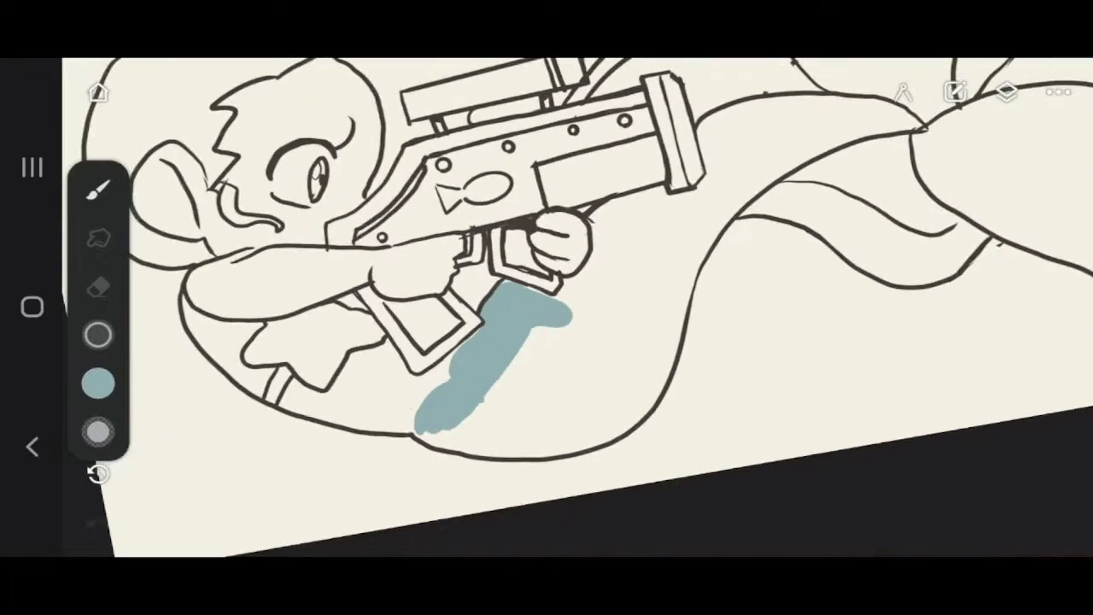
mouse_move(486, 443)
mouse_down()
mouse_move(590, 378)
mouse_move(515, 355)
mouse_move(463, 424)
mouse_move(576, 319)
mouse_up()
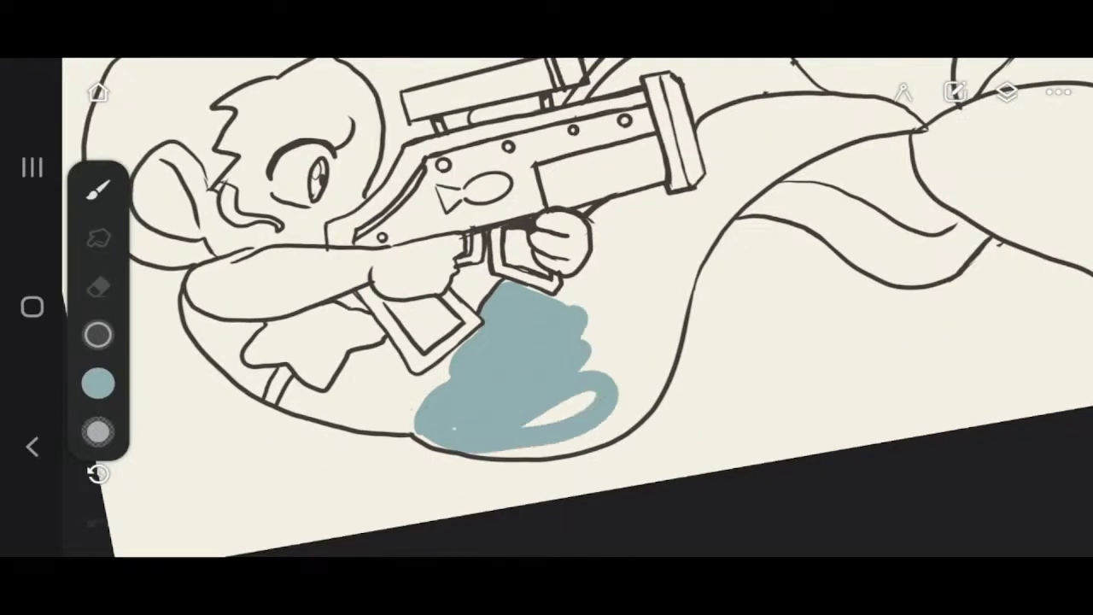
mouse_move(434, 427)
mouse_down()
mouse_move(564, 411)
mouse_move(618, 361)
mouse_move(619, 329)
mouse_move(589, 348)
mouse_up()
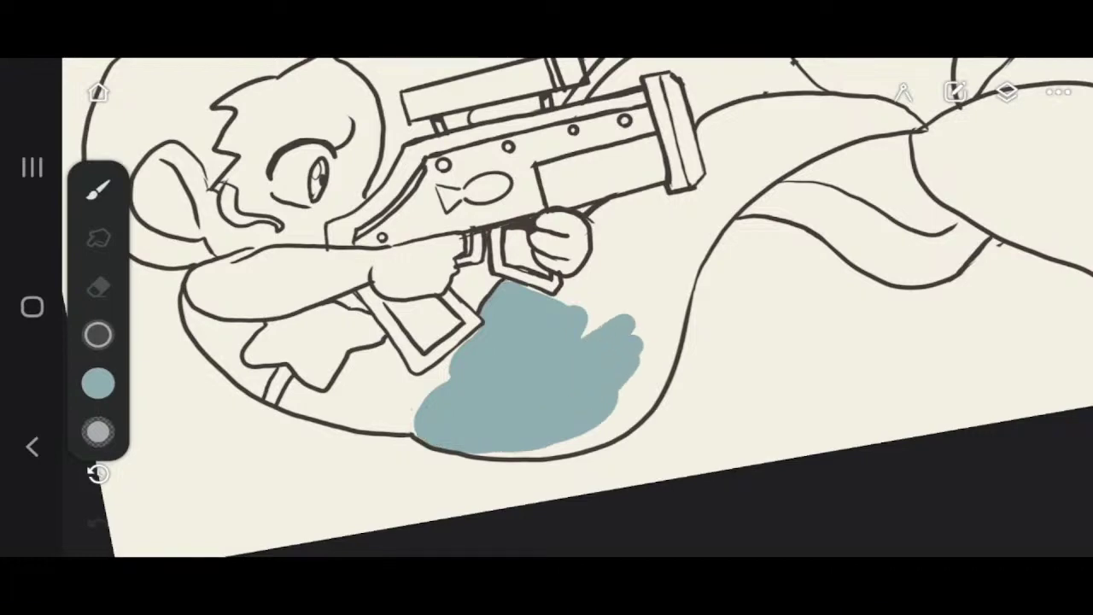
mouse_move(529, 296)
mouse_down()
mouse_move(583, 320)
mouse_move(577, 288)
mouse_up()
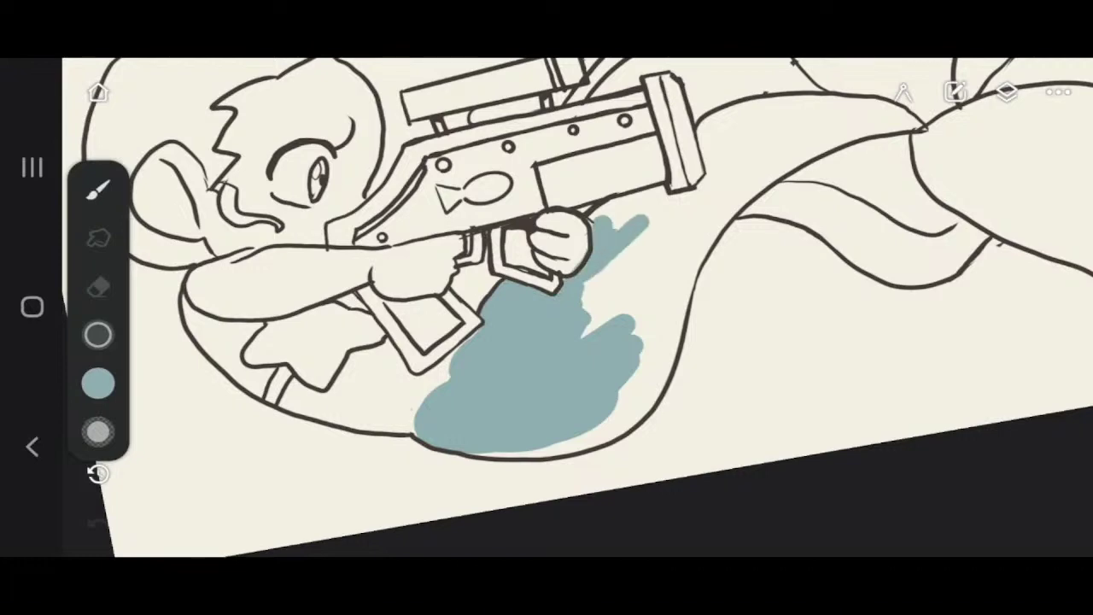
mouse_move(623, 205)
mouse_down()
mouse_move(662, 196)
mouse_move(642, 224)
mouse_move(618, 219)
mouse_up()
mouse_move(694, 198)
mouse_down()
mouse_move(625, 255)
mouse_move(650, 325)
mouse_move(662, 248)
mouse_move(610, 299)
mouse_up()
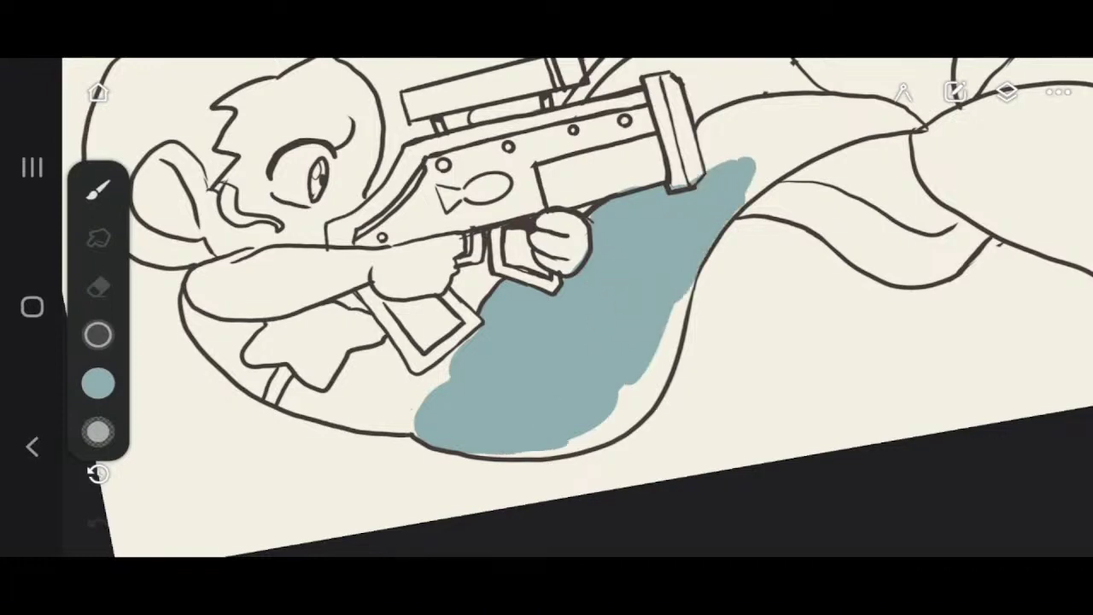
Fill the blue-green along the tail's outer edge and undo the stroke that spills past the outline.
mouse_move(632, 419)
mouse_down()
mouse_move(660, 340)
mouse_move(618, 408)
mouse_move(662, 369)
mouse_move(650, 405)
mouse_up()
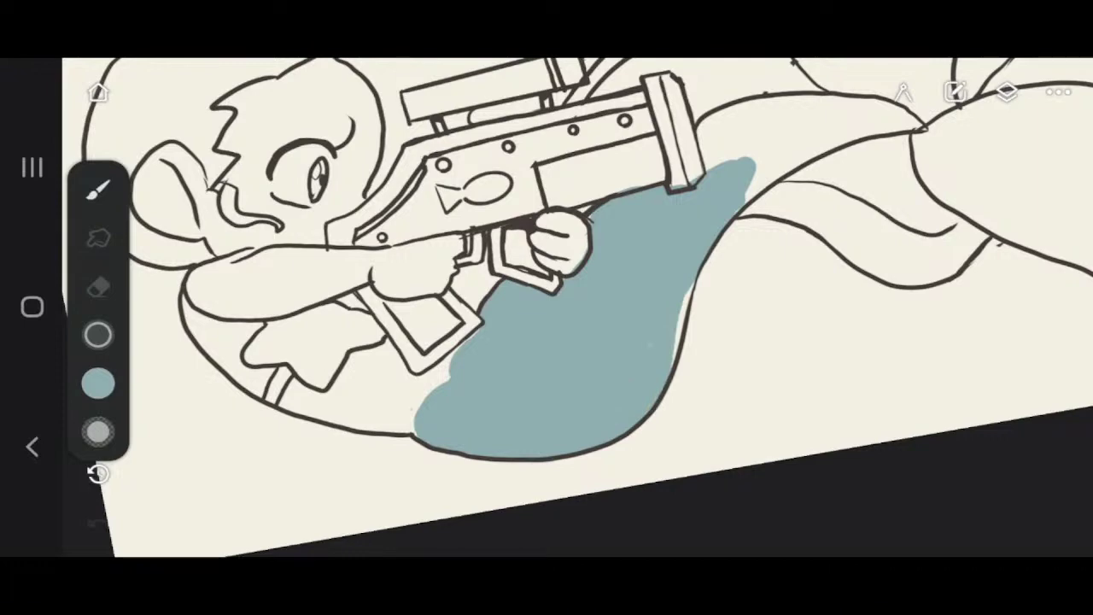
drag(685, 293, 677, 349)
drag(701, 263, 677, 355)
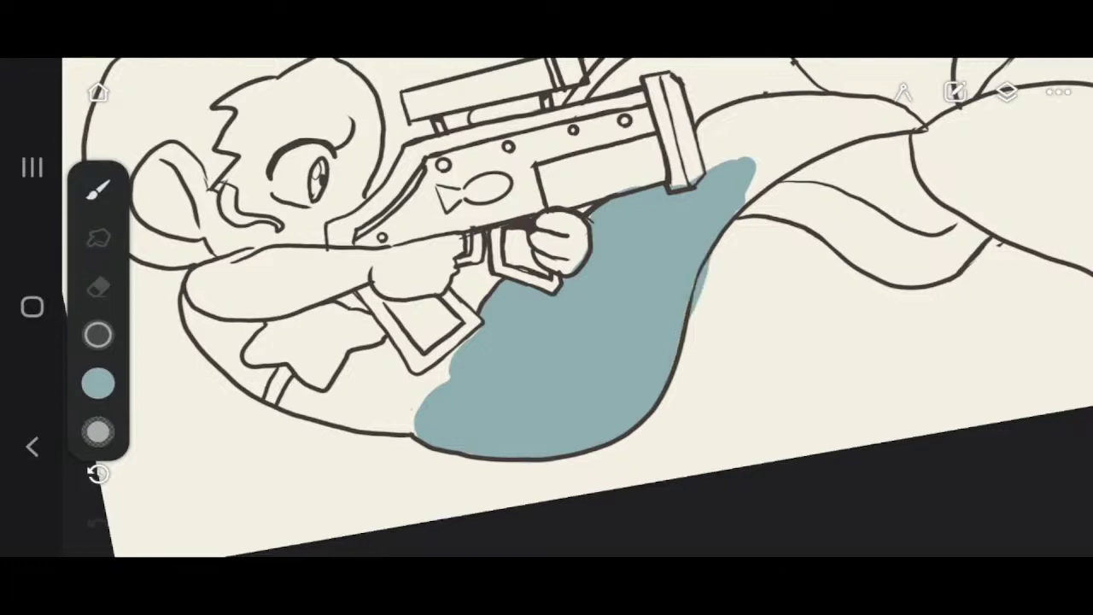
click(98, 522)
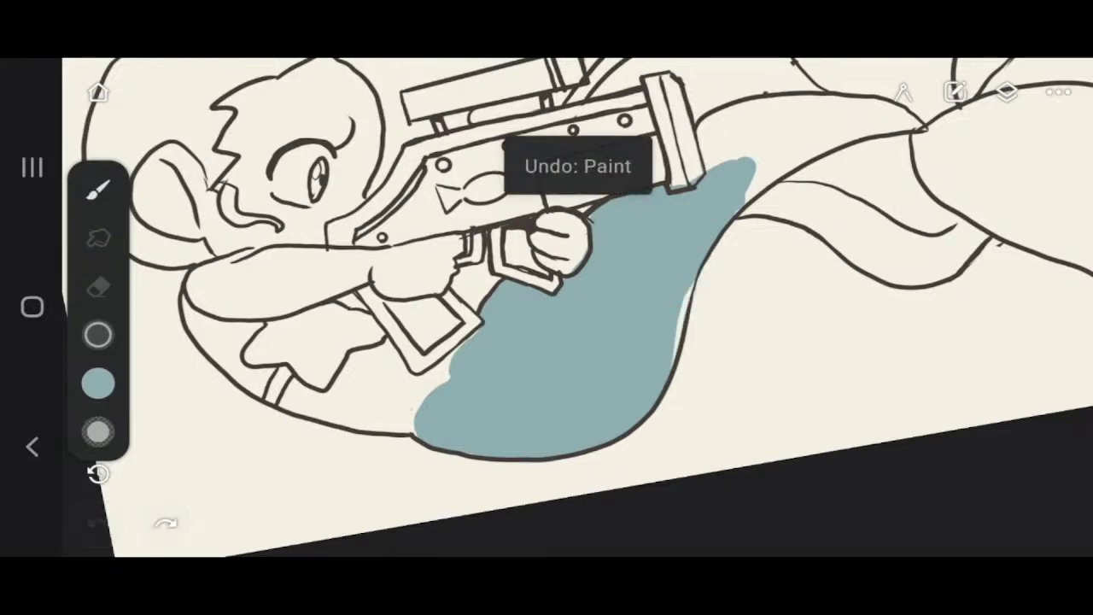
Paint the narrowing section of the tail blue-green from the rifle's muzzle to the base of the fins.
drag(740, 181, 833, 132)
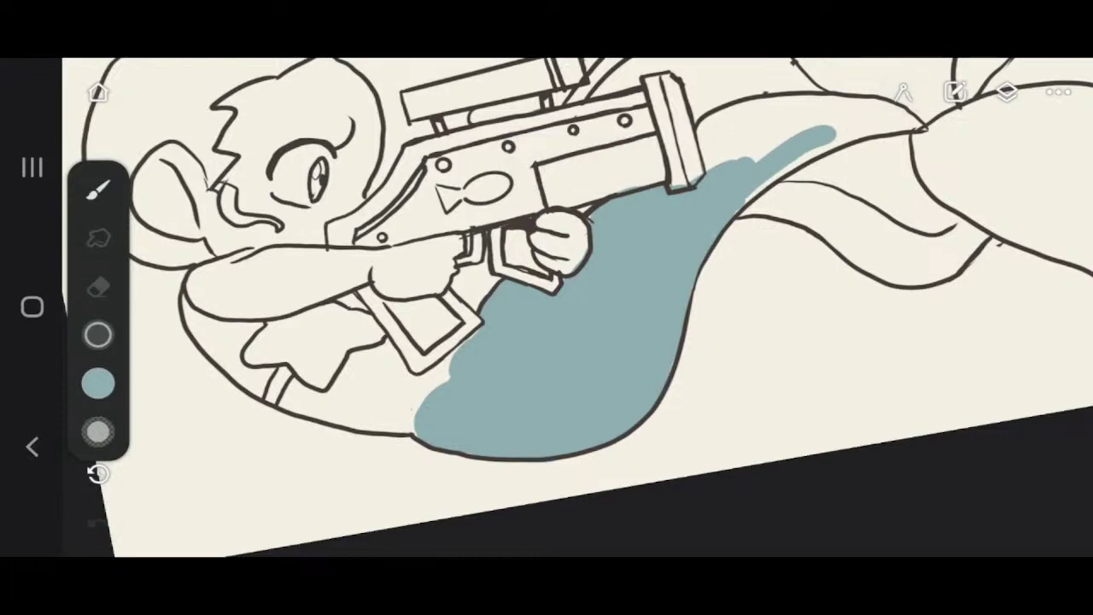
scroll(547, 282, up, 2)
mouse_move(696, 251)
mouse_down()
mouse_move(689, 231)
mouse_move(700, 226)
mouse_up()
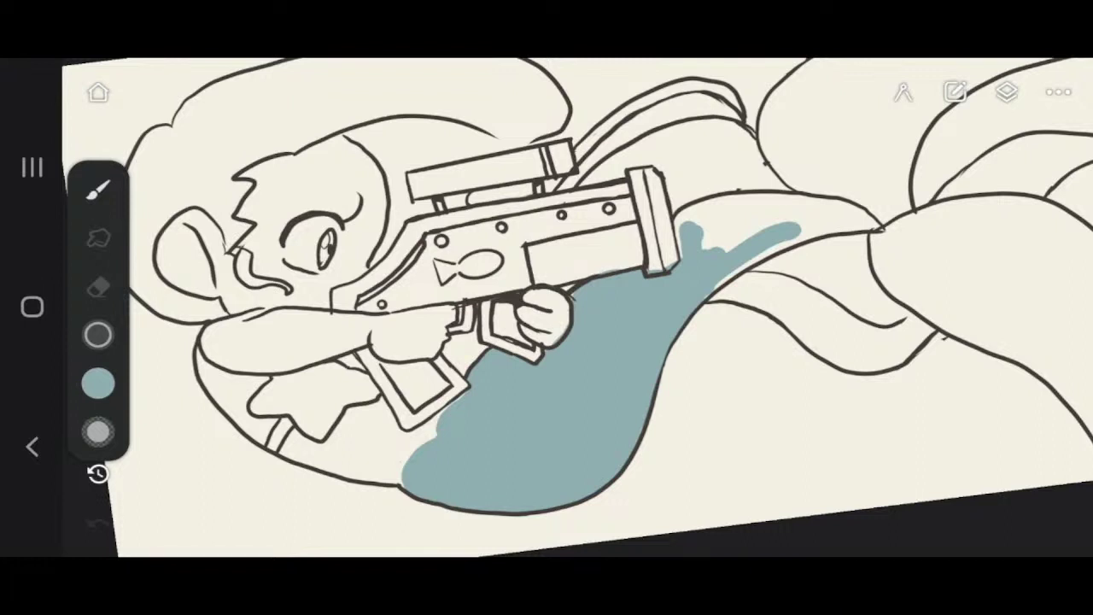
mouse_move(705, 249)
mouse_down()
mouse_move(705, 228)
mouse_move(683, 255)
mouse_move(683, 222)
mouse_move(779, 207)
mouse_move(707, 220)
mouse_up()
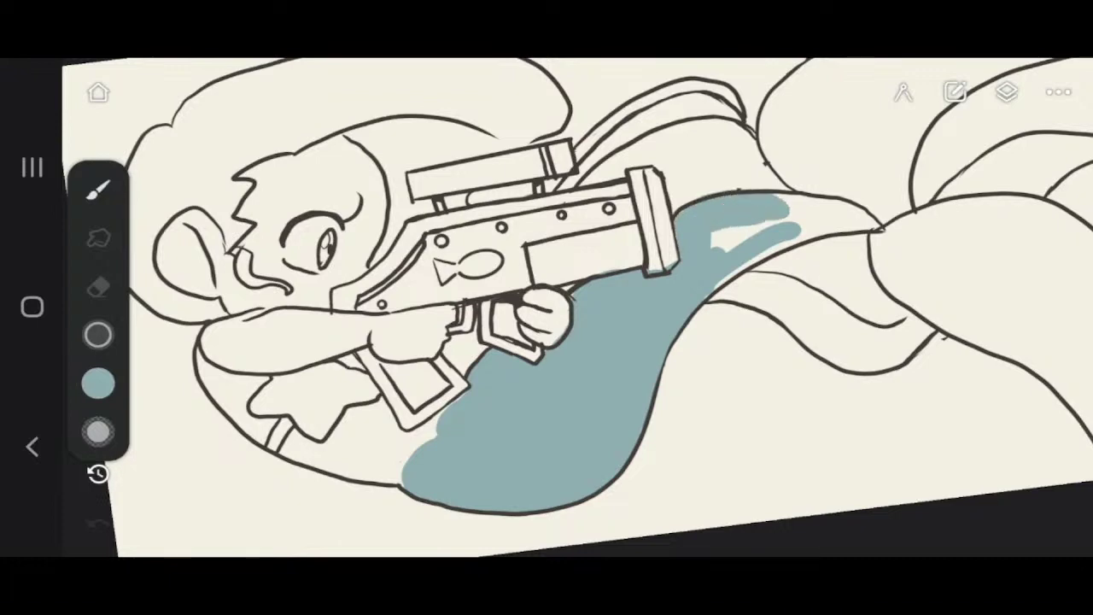
mouse_move(791, 229)
mouse_down()
mouse_move(790, 207)
mouse_move(733, 263)
mouse_move(835, 225)
mouse_move(796, 215)
mouse_move(856, 206)
mouse_move(843, 196)
mouse_move(878, 231)
mouse_up()
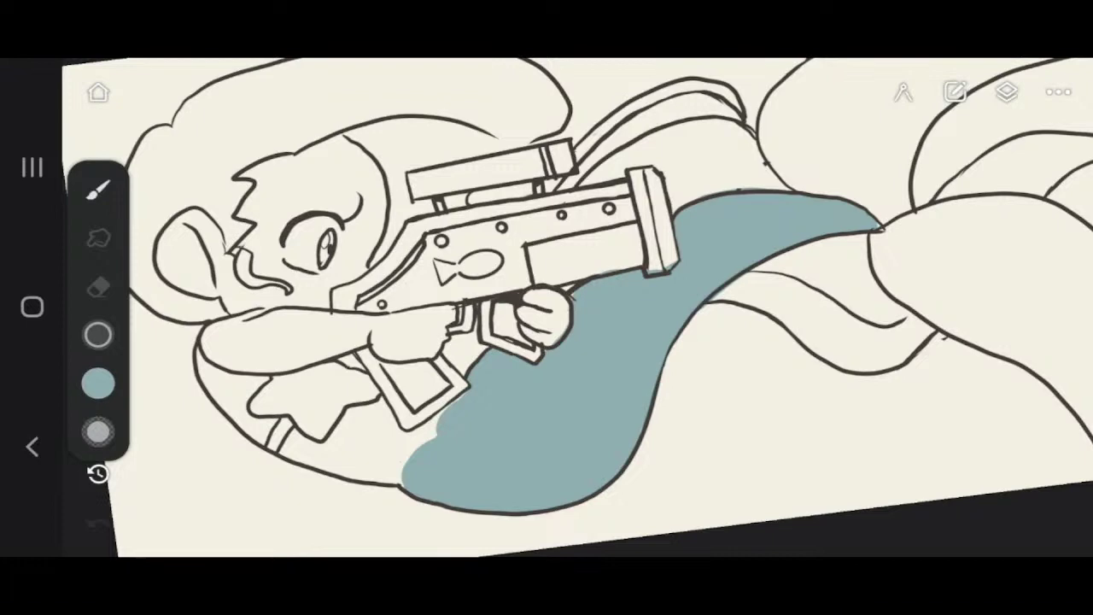
drag(645, 273, 568, 310)
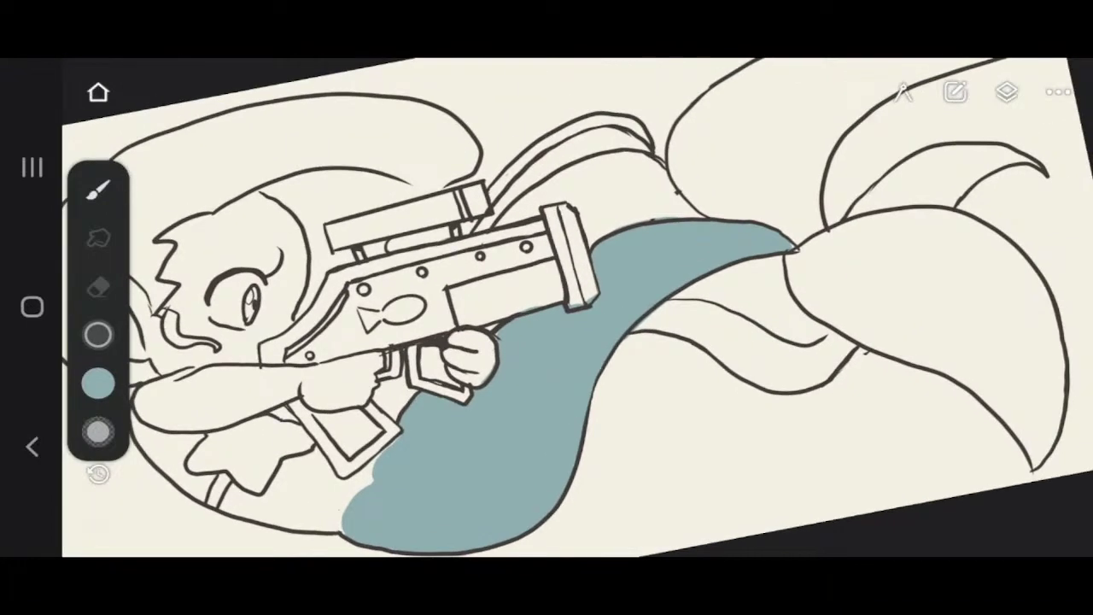
Choose a paler blue and paint the base of the upper tail fin down to where it joins the tail.
click(97, 383)
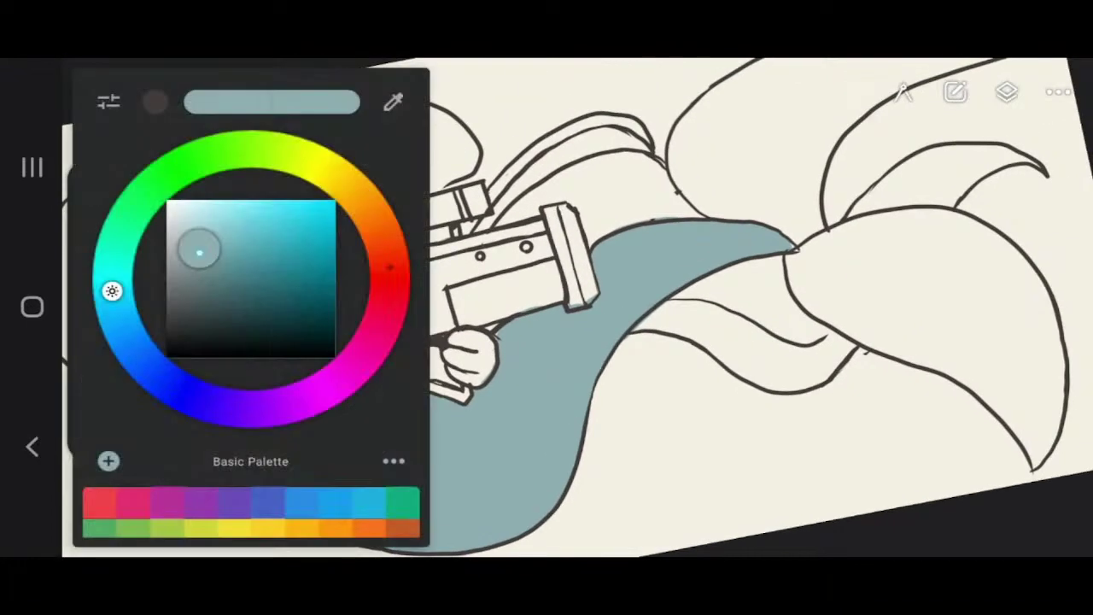
mouse_move(199, 248)
mouse_down()
mouse_move(200, 230)
mouse_move(184, 224)
mouse_up()
click(675, 290)
drag(798, 248, 665, 332)
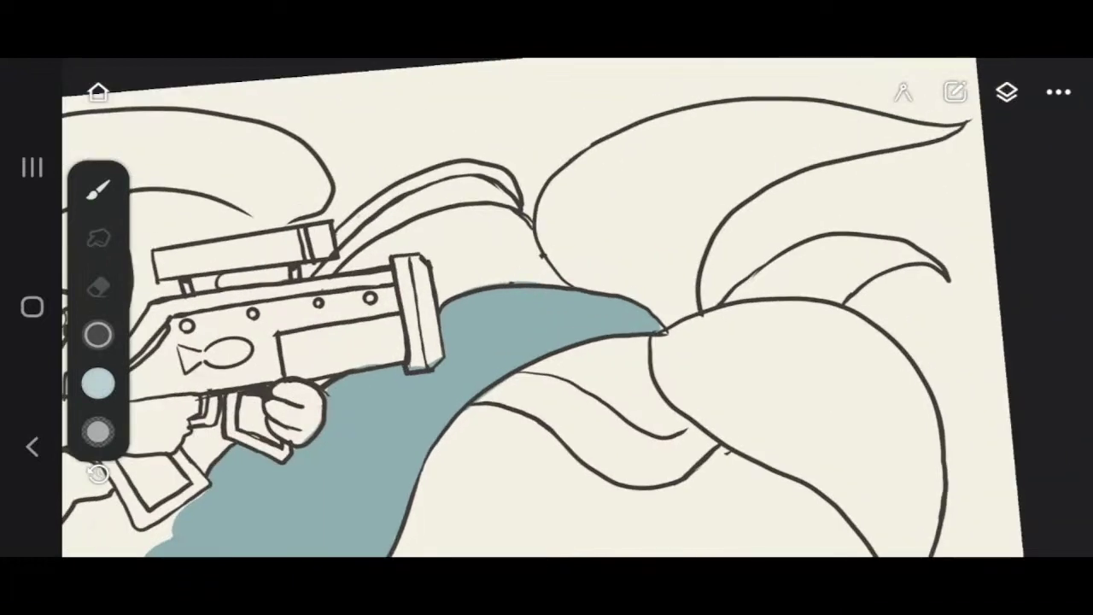
mouse_move(601, 235)
mouse_down()
mouse_move(591, 176)
mouse_move(555, 222)
mouse_move(642, 147)
mouse_move(622, 140)
mouse_move(608, 207)
mouse_up()
drag(584, 152, 709, 130)
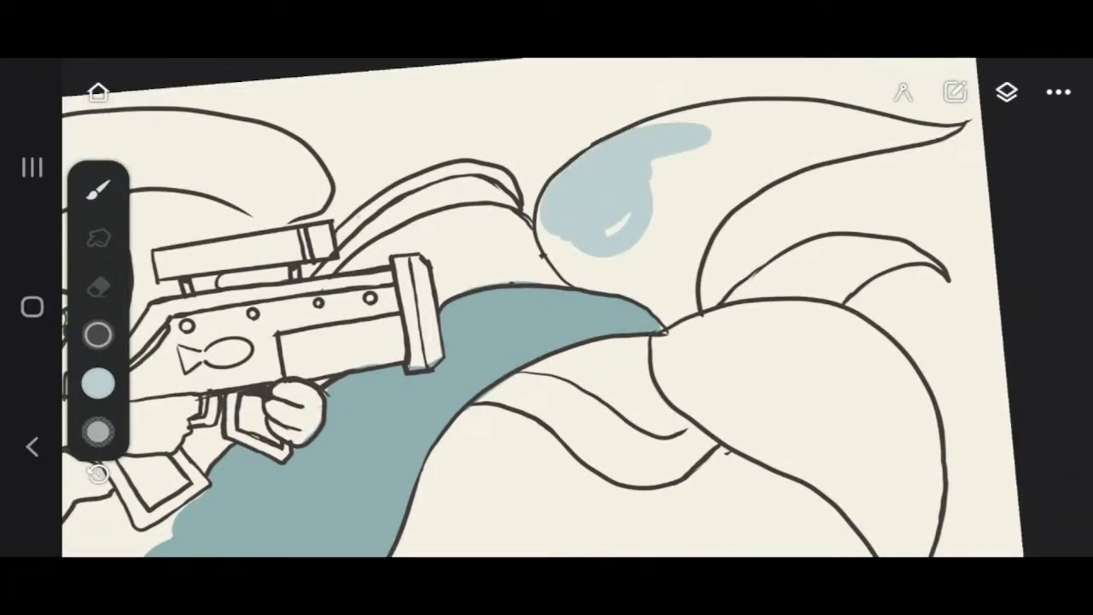
mouse_move(540, 209)
mouse_down()
mouse_move(583, 270)
mouse_move(570, 275)
mouse_move(648, 189)
mouse_move(617, 226)
mouse_up()
mouse_move(675, 164)
mouse_down()
mouse_move(632, 262)
mouse_move(604, 292)
mouse_move(637, 299)
mouse_move(632, 317)
mouse_up()
drag(679, 256, 659, 327)
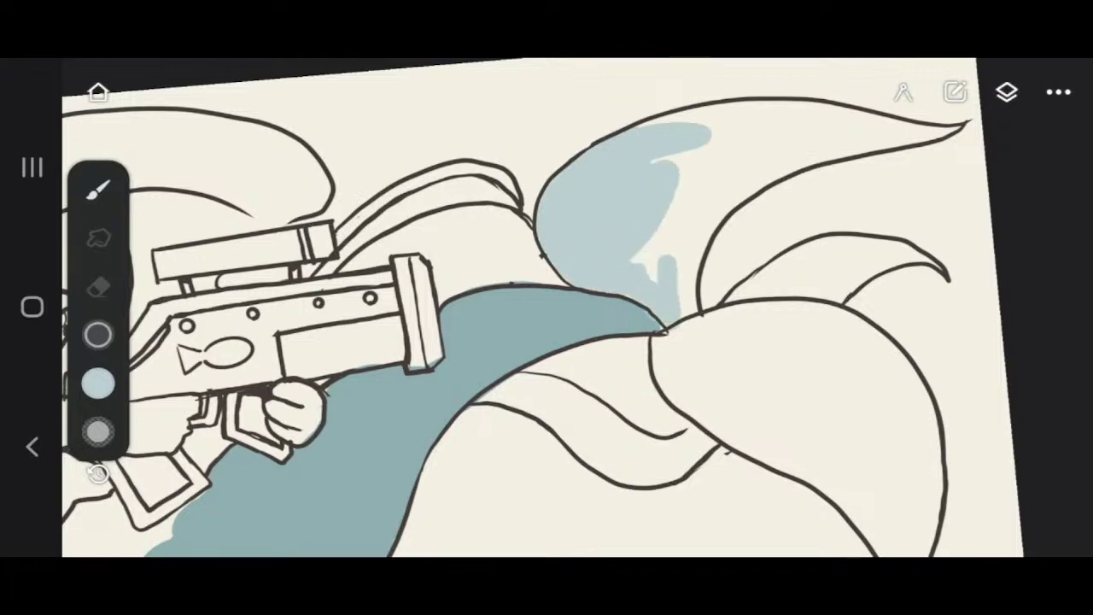
drag(691, 181, 688, 336)
mouse_move(655, 229)
mouse_down()
mouse_move(654, 282)
mouse_move(633, 271)
mouse_up()
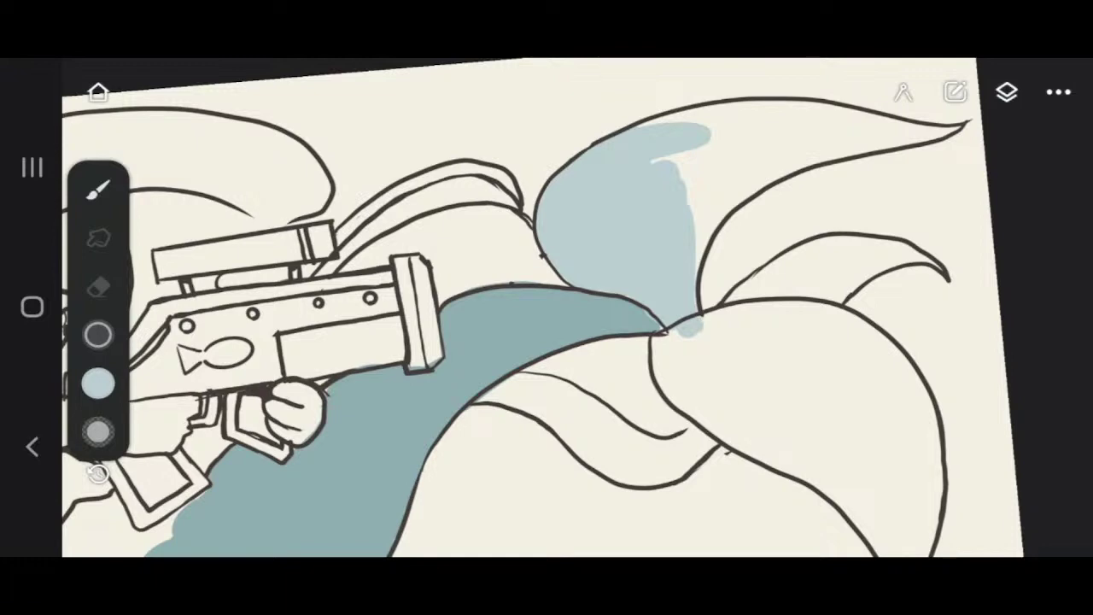
Fill the rest of the upper tail fin pale blue out to its pointed tip.
mouse_move(690, 246)
mouse_down()
mouse_move(721, 179)
mouse_move(764, 150)
mouse_move(815, 143)
mouse_up()
drag(690, 193, 770, 145)
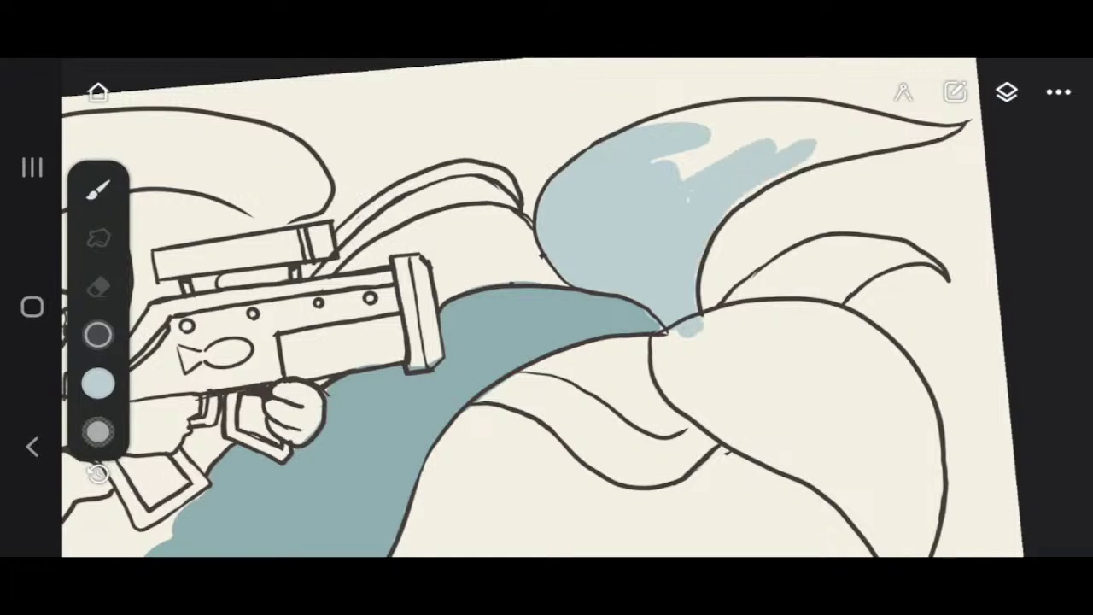
drag(685, 172, 779, 141)
drag(660, 155, 751, 126)
drag(675, 128, 757, 123)
mouse_move(641, 120)
mouse_down()
mouse_move(790, 111)
mouse_move(835, 143)
mouse_move(884, 124)
mouse_up()
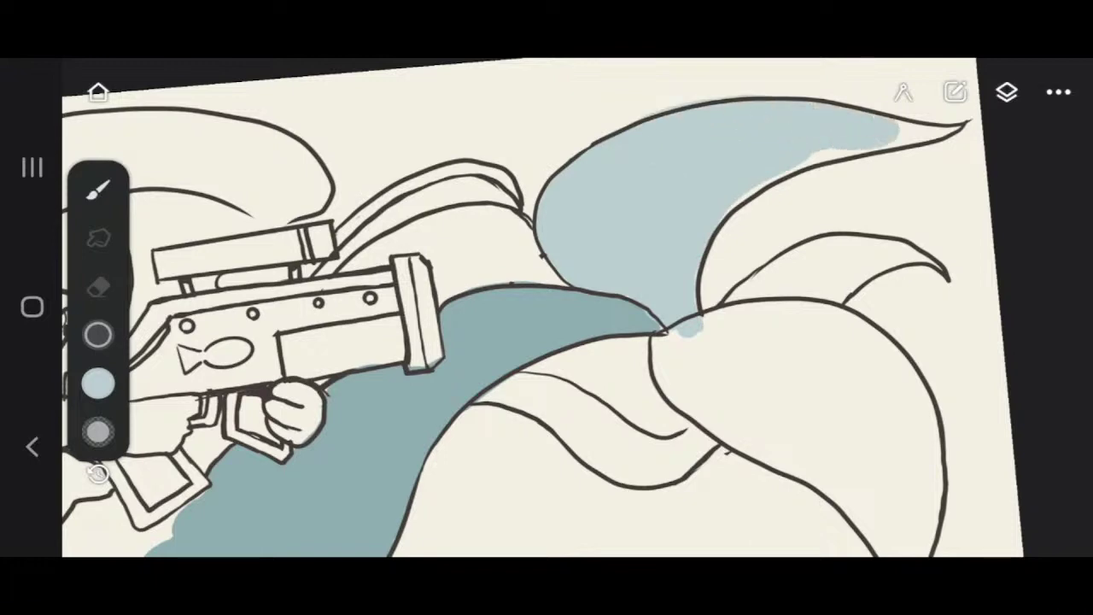
mouse_move(885, 141)
mouse_down()
mouse_move(747, 193)
mouse_move(959, 119)
mouse_up()
Paint the broad base and inner edge of the lower tail fin pale blue.
scroll(547, 307, down, 2)
mouse_move(750, 235)
mouse_down()
mouse_move(695, 269)
mouse_move(715, 305)
mouse_move(796, 329)
mouse_move(822, 280)
mouse_move(865, 256)
mouse_move(848, 299)
mouse_move(865, 277)
mouse_move(818, 290)
mouse_move(826, 295)
mouse_move(814, 269)
mouse_move(752, 282)
mouse_up()
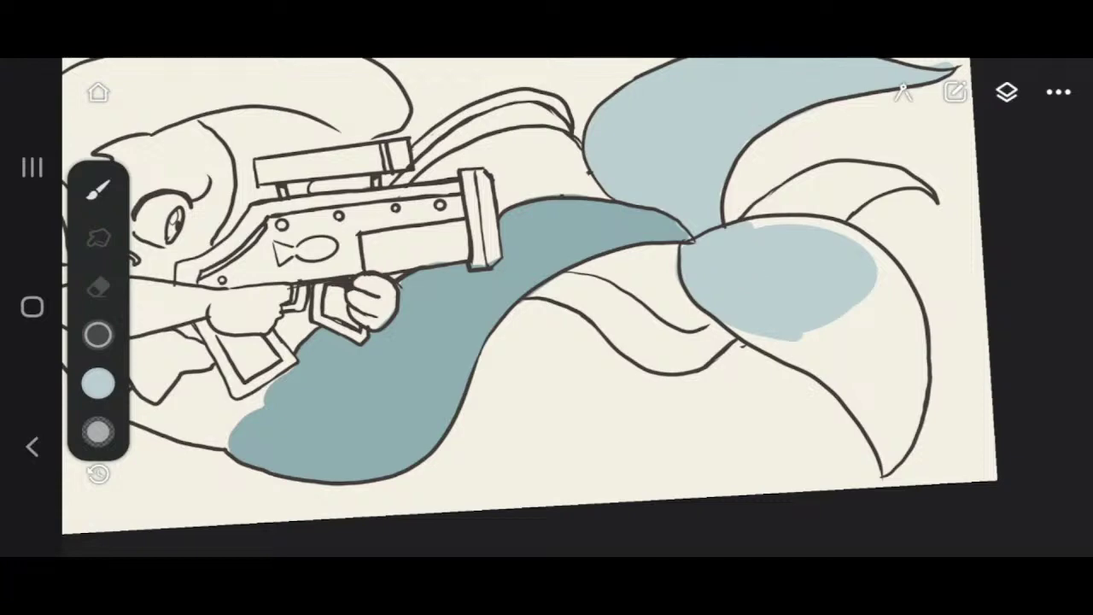
mouse_move(811, 231)
mouse_down()
mouse_move(892, 286)
mouse_move(902, 358)
mouse_move(768, 341)
mouse_up()
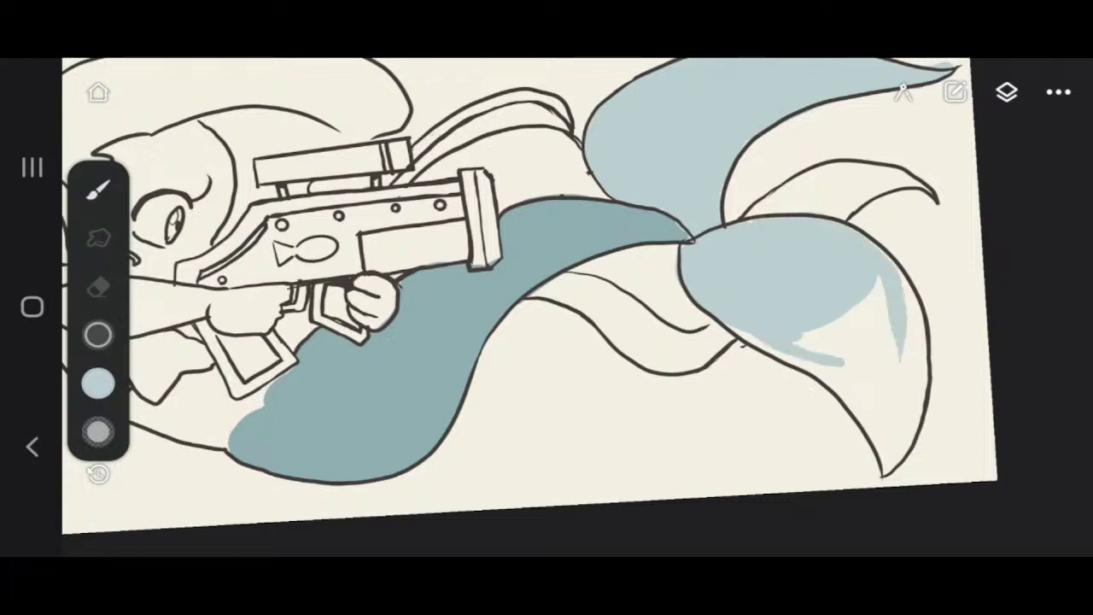
drag(824, 375, 734, 333)
drag(790, 369, 892, 434)
drag(828, 386, 880, 431)
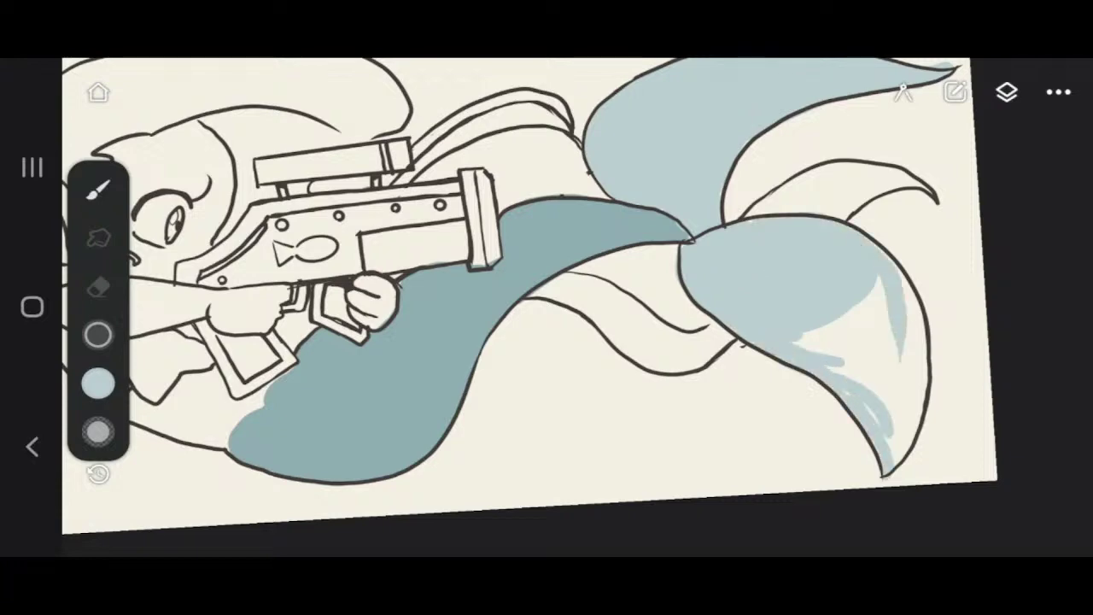
Paint the lower fin's outer edge and tip pale blue and fill the remaining gaps in its middle.
drag(918, 341, 897, 461)
mouse_move(914, 256)
mouse_down()
mouse_move(884, 324)
mouse_move(906, 461)
mouse_up()
drag(892, 307, 880, 405)
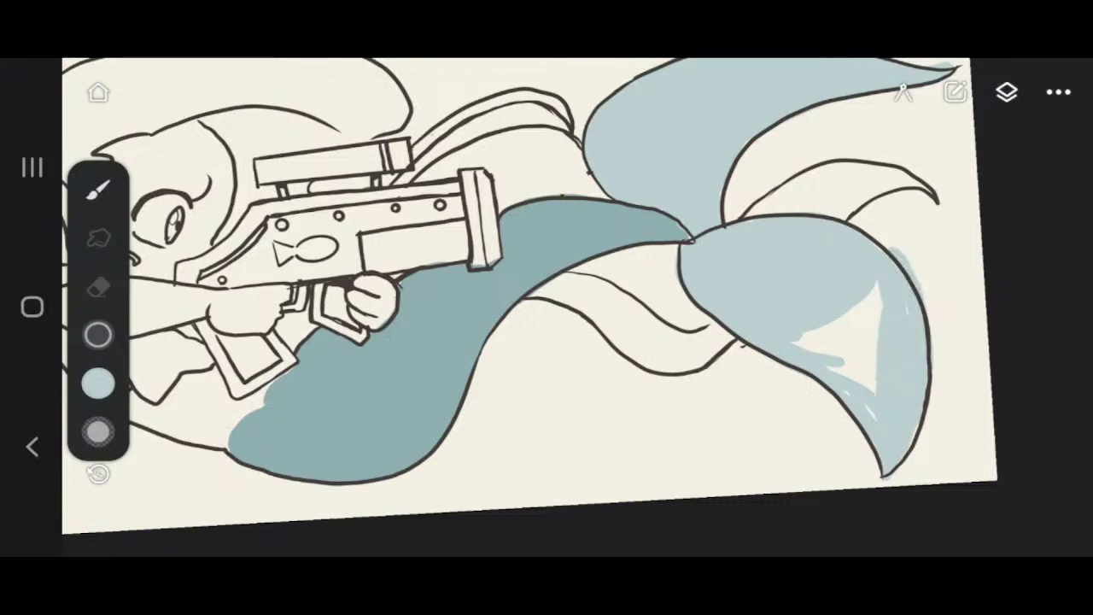
drag(878, 283, 864, 393)
mouse_move(871, 303)
mouse_down()
mouse_move(854, 389)
mouse_move(842, 380)
mouse_up()
mouse_move(832, 330)
mouse_down()
mouse_move(804, 352)
mouse_move(822, 376)
mouse_up()
drag(808, 336, 793, 349)
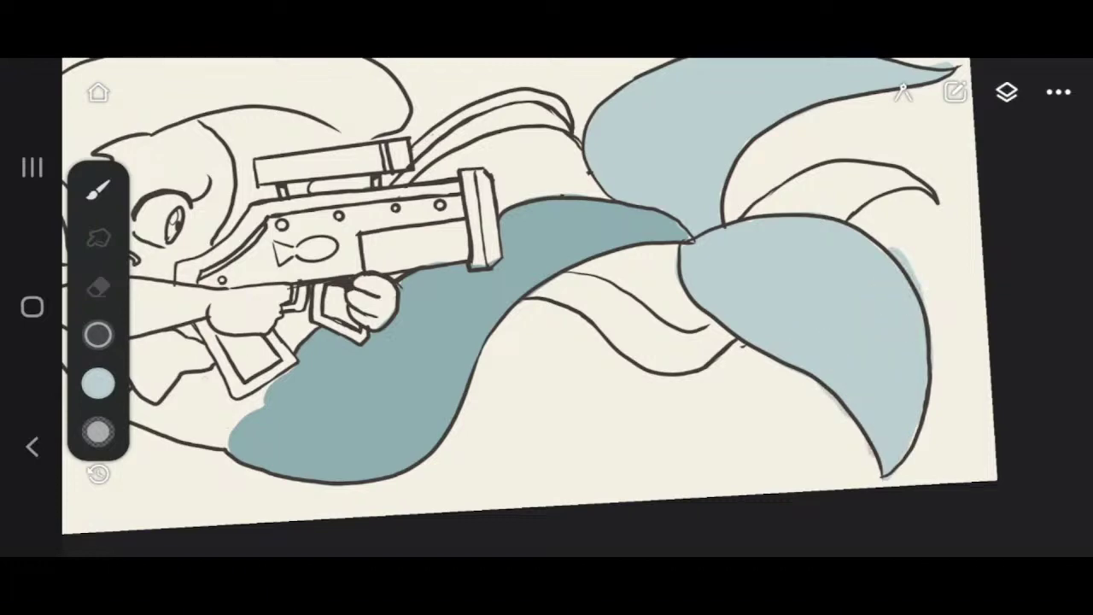
Sample the upper fin's pale blue, darken it to a greyer blue, and shade the base half of the lower tail fin.
click(98, 384)
click(392, 100)
click(685, 135)
click(98, 384)
mouse_move(201, 250)
mouse_down()
mouse_move(188, 234)
mouse_move(192, 244)
mouse_up()
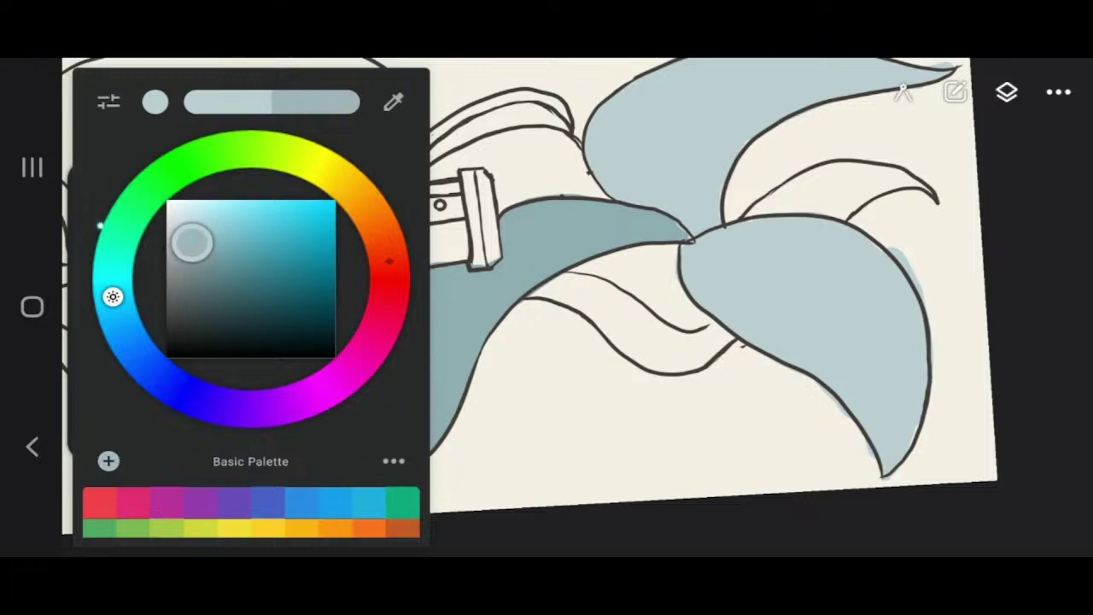
click(557, 288)
click(98, 190)
click(597, 341)
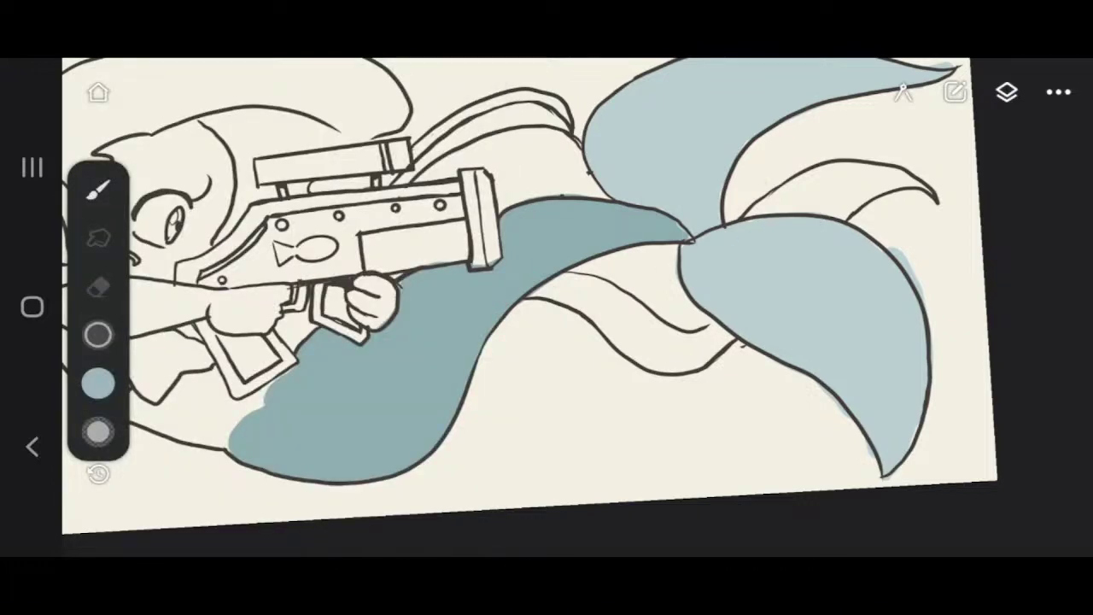
mouse_move(694, 259)
mouse_down()
mouse_move(755, 225)
mouse_move(815, 223)
mouse_move(708, 337)
mouse_move(858, 201)
mouse_up()
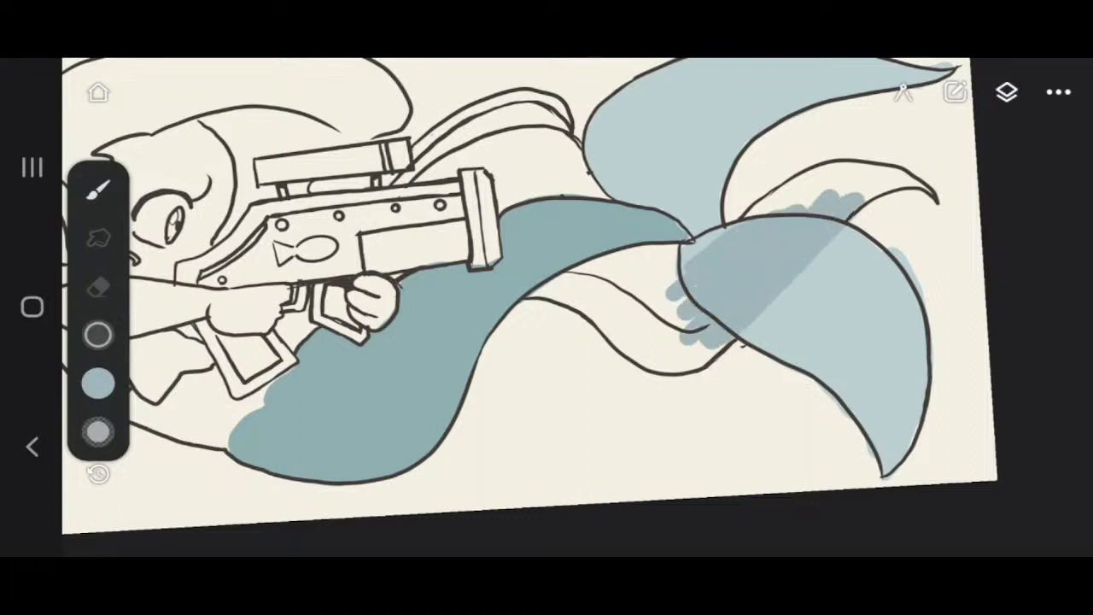
Shade the base of the upper tail fin with the same greyer blue, curving down to where it joins the tail.
mouse_move(574, 156)
mouse_down()
mouse_move(639, 188)
mouse_move(565, 164)
mouse_up()
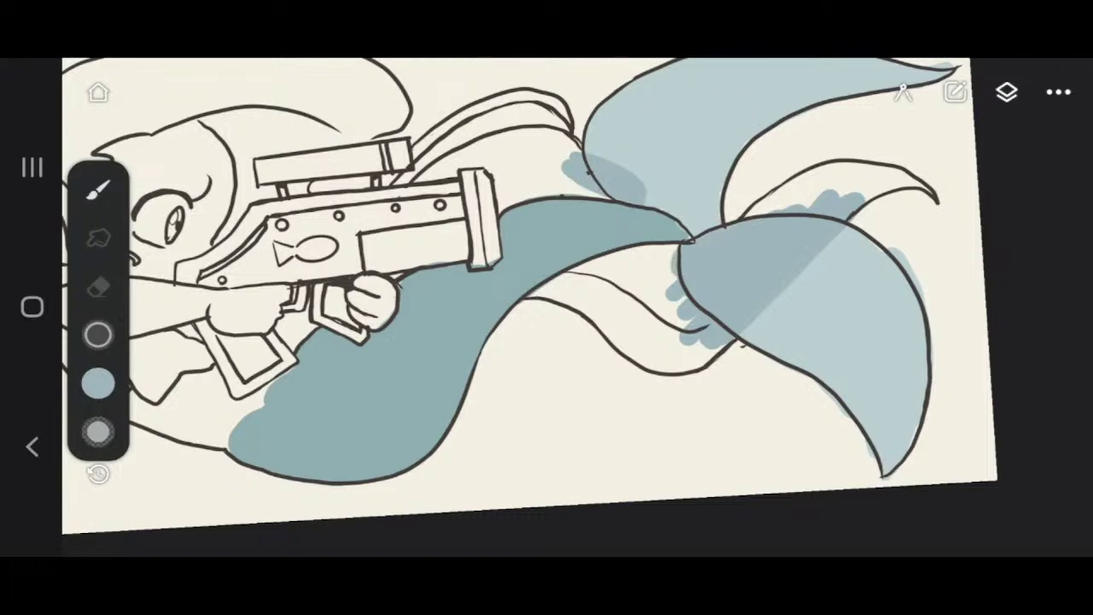
scroll(529, 294, down, 2)
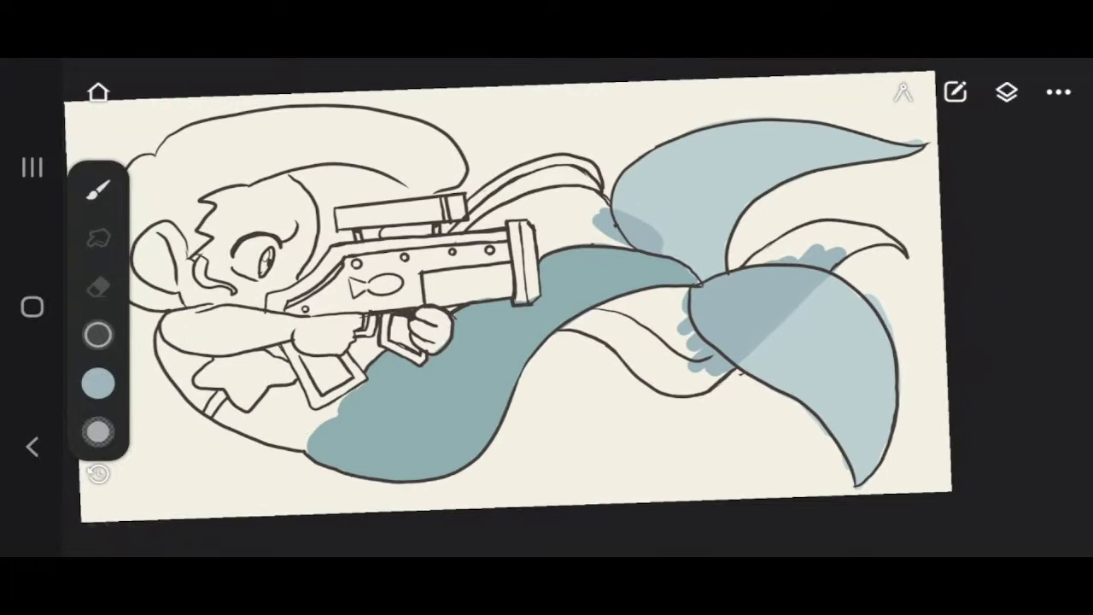
drag(613, 196, 695, 263)
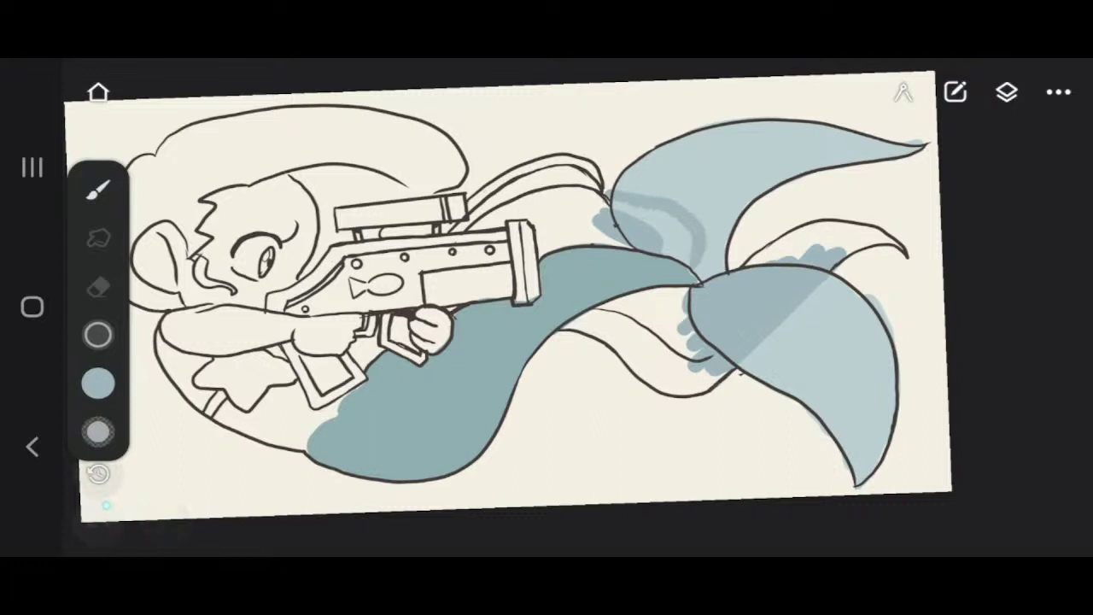
Undo the last brush stroke on the upper tail fin of the sketched character.
click(98, 473)
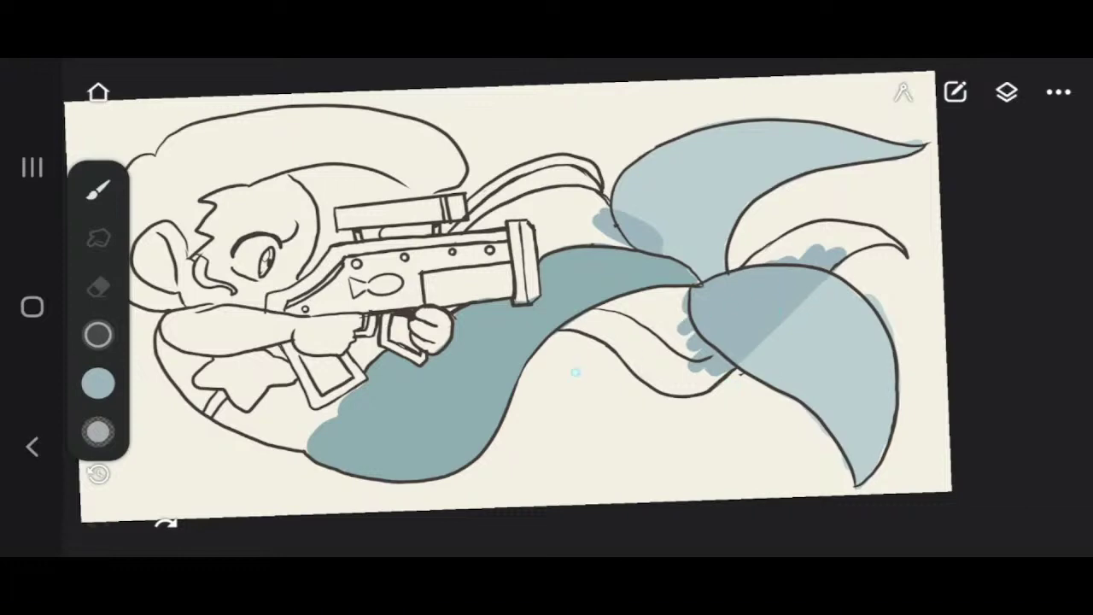
scroll(547, 299, up, 5)
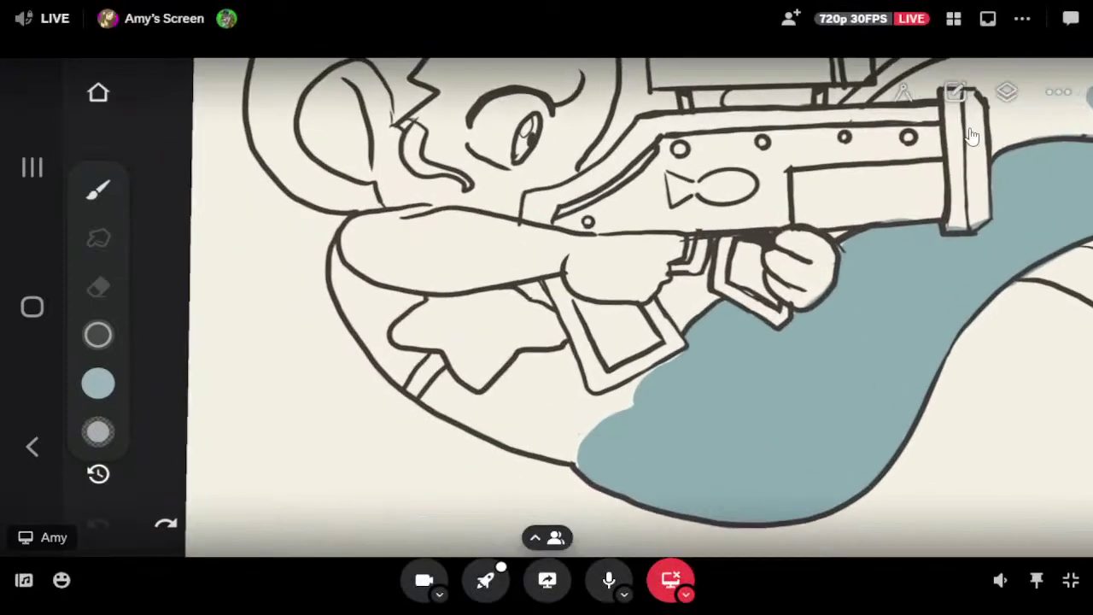
Switch from the current stream to the Clip Studio Paint stream showing the red-haired mermaid underwater.
click(953, 18)
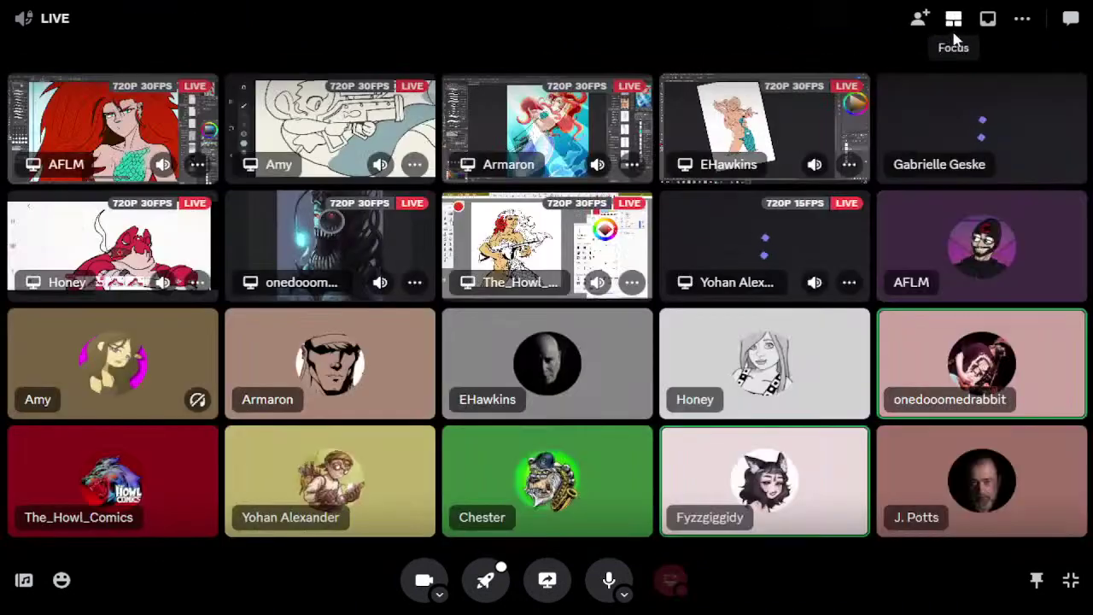
click(545, 135)
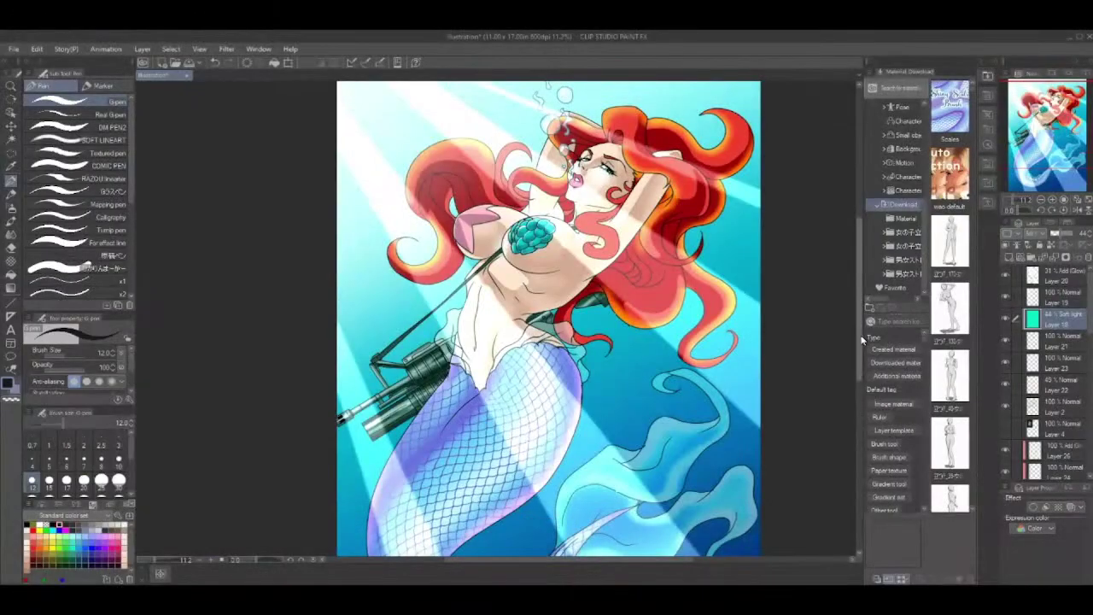
Fade the light rays around the mermaid's tail on Layer 20 using the Soft airbrush with transparent colour at size 2000.
click(1060, 277)
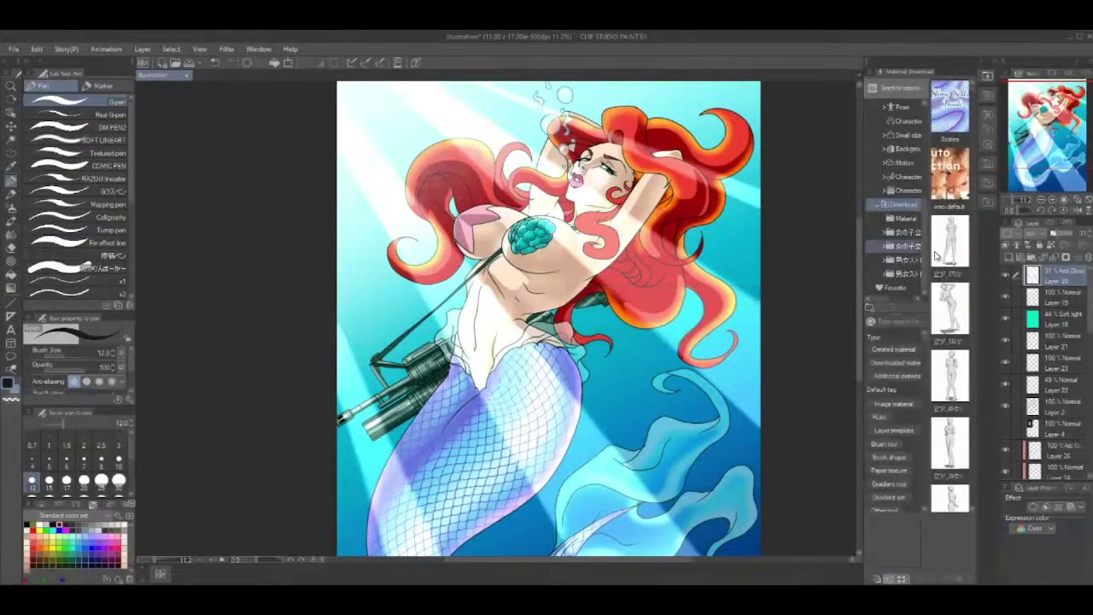
click(1044, 152)
drag(1043, 151, 1045, 155)
scroll(527, 269, down, 2)
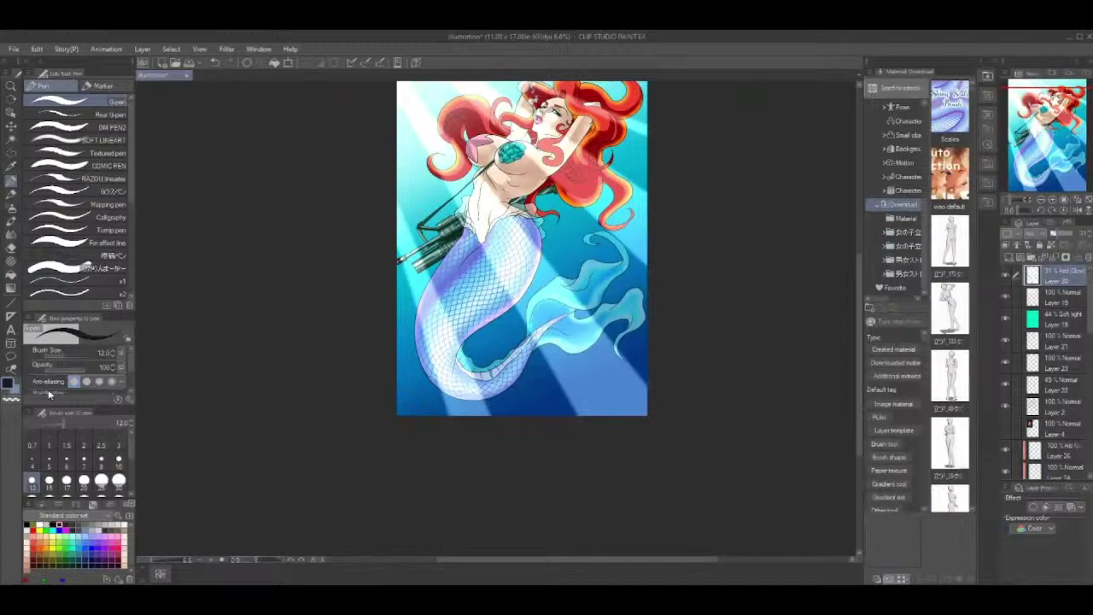
click(10, 402)
click(11, 209)
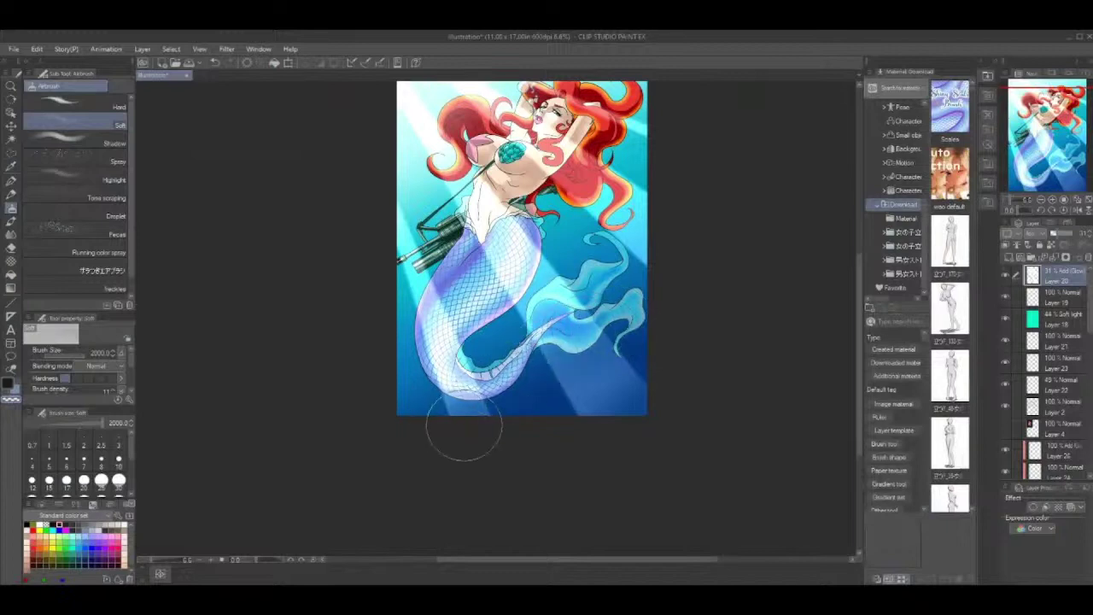
scroll(715, 407, up, 3)
scroll(654, 380, up, 1)
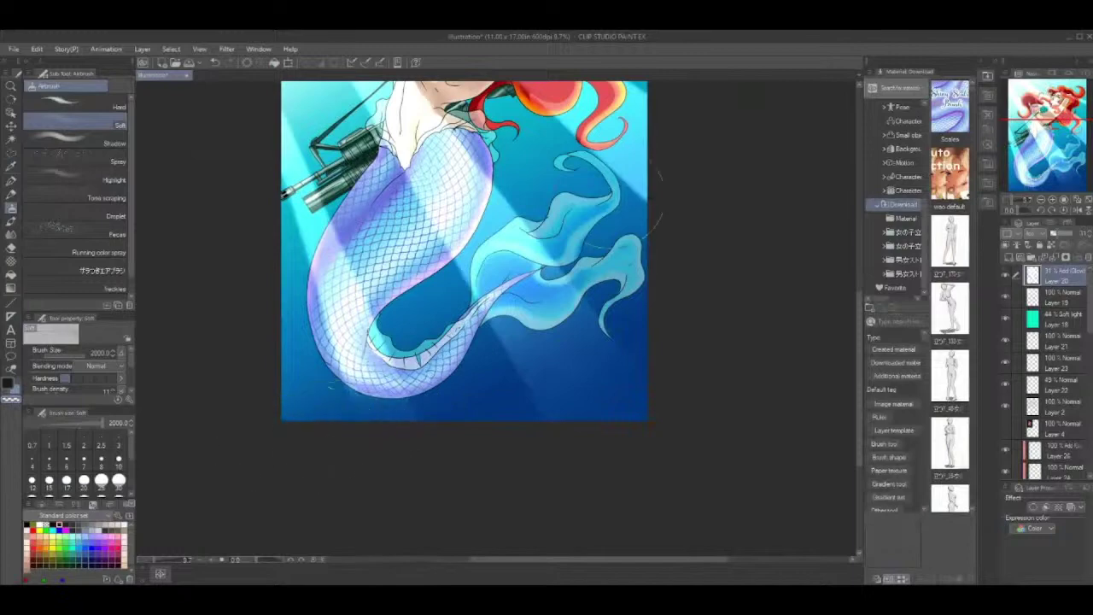
drag(574, 220, 556, 386)
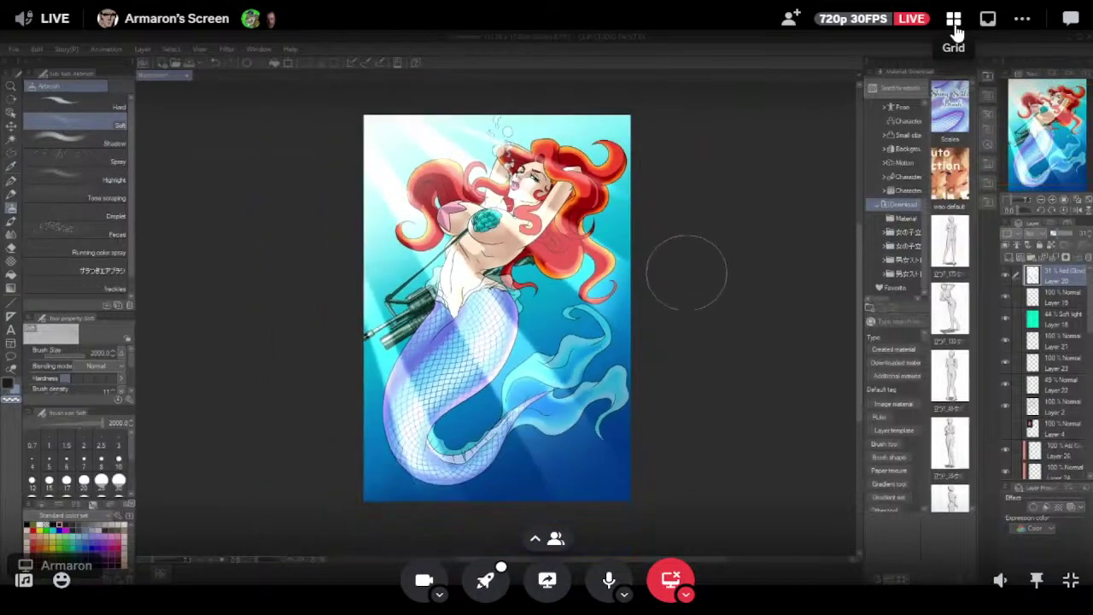
Switch to the Photoshop stream showing the flat-coloured mermaid with the rifle.
click(956, 26)
click(755, 136)
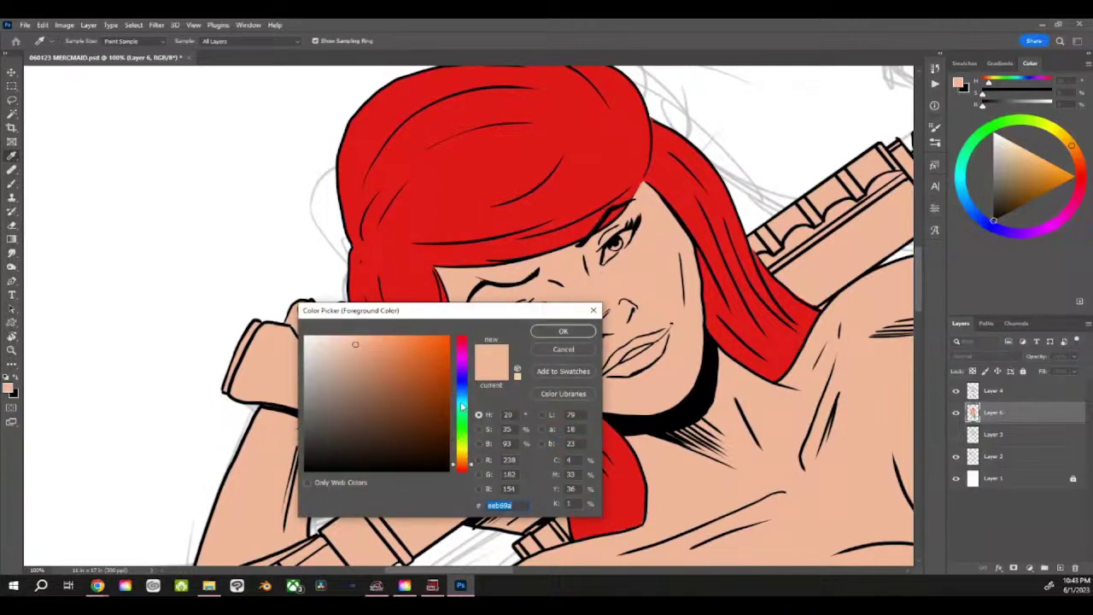
Set the foreground colour to the blue-grey 57636c.
drag(461, 407, 458, 392)
click(320, 415)
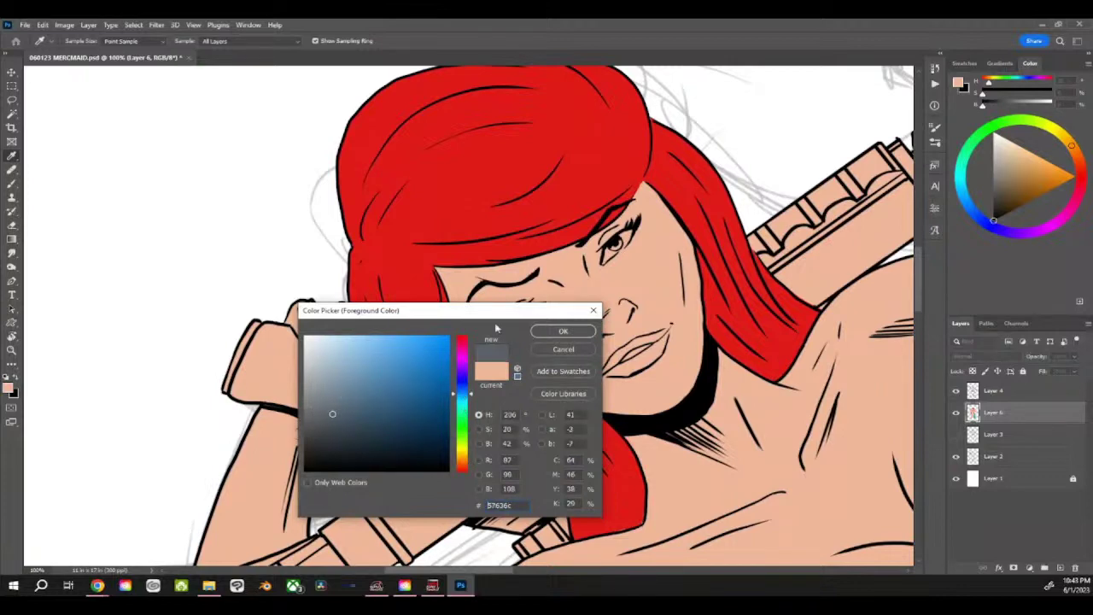
click(539, 334)
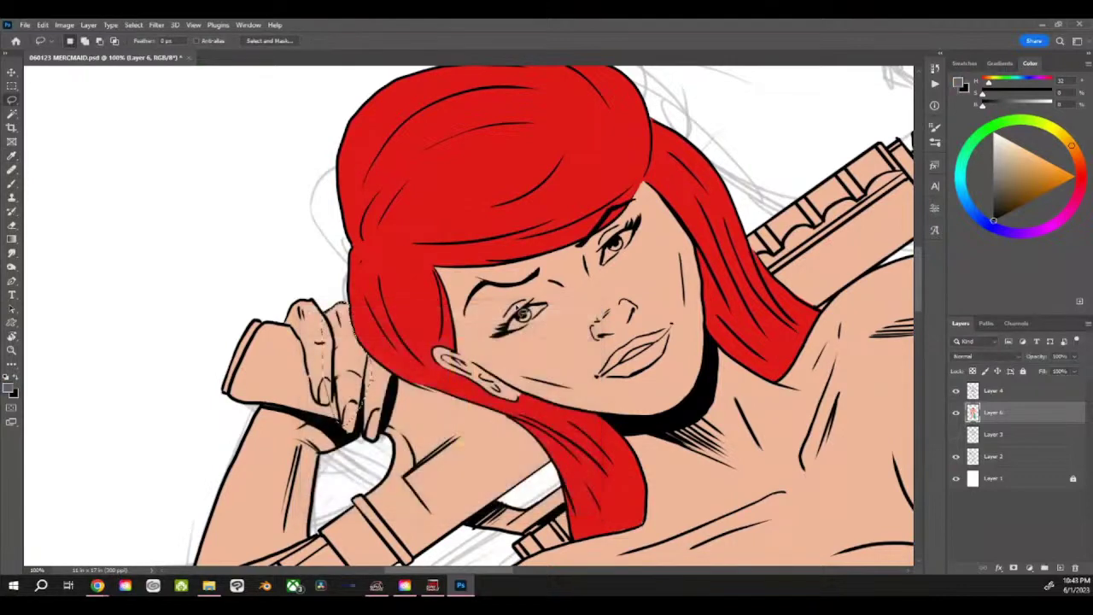
Select the skin-coloured area on Layer 6 with the Magic Wand and subtract the raised hand and its forearm with the Lasso.
click(12, 114)
click(274, 360)
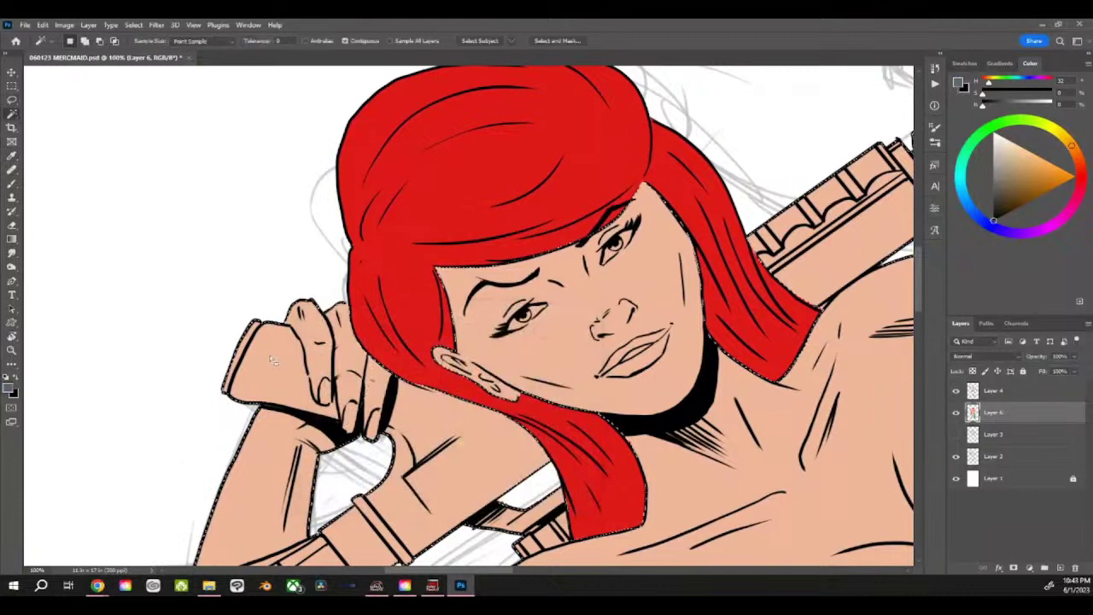
key(l)
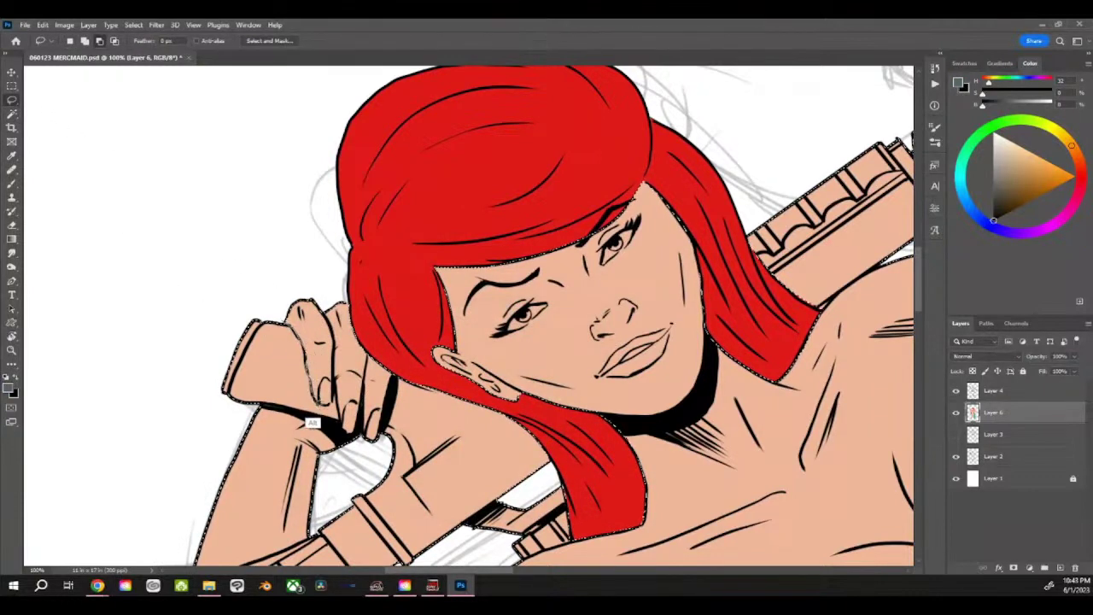
mouse_move(335, 400)
mouse_down()
mouse_move(341, 430)
mouse_move(362, 449)
mouse_move(379, 446)
mouse_move(391, 393)
mouse_move(309, 254)
mouse_up()
mouse_move(528, 334)
mouse_down()
mouse_move(542, 291)
mouse_move(541, 185)
mouse_up()
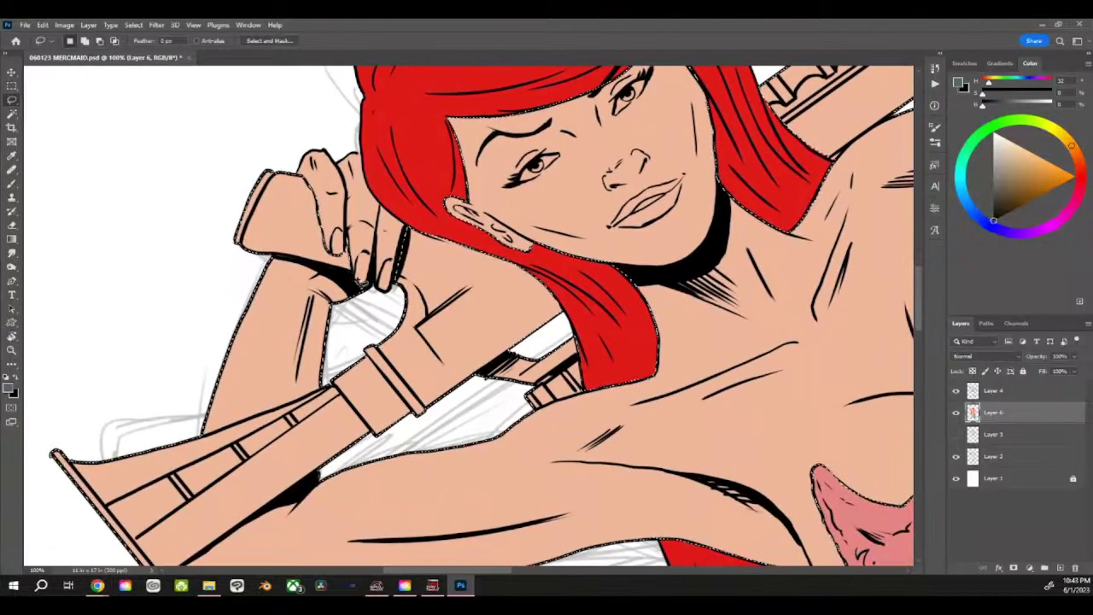
mouse_move(352, 303)
mouse_down()
mouse_move(295, 259)
mouse_move(263, 264)
mouse_move(229, 311)
mouse_move(203, 397)
mouse_move(264, 388)
mouse_move(354, 306)
mouse_up()
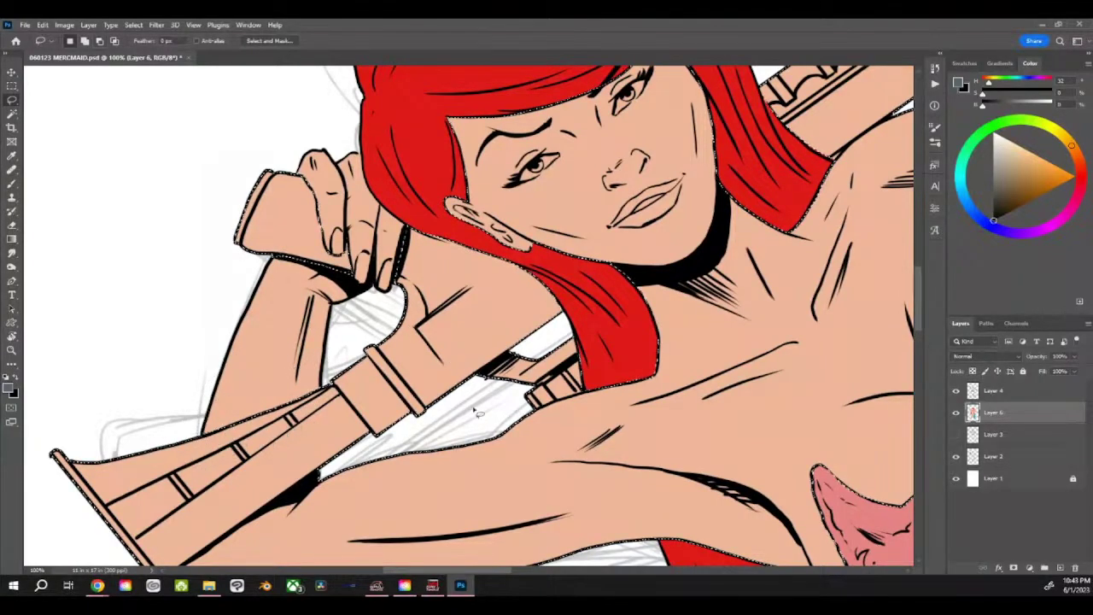
Subtract the outstretched arm below the rifle stock from the selection with the Lasso.
drag(549, 453, 439, 332)
mouse_move(494, 268)
mouse_down()
mouse_move(419, 468)
mouse_move(603, 206)
mouse_up()
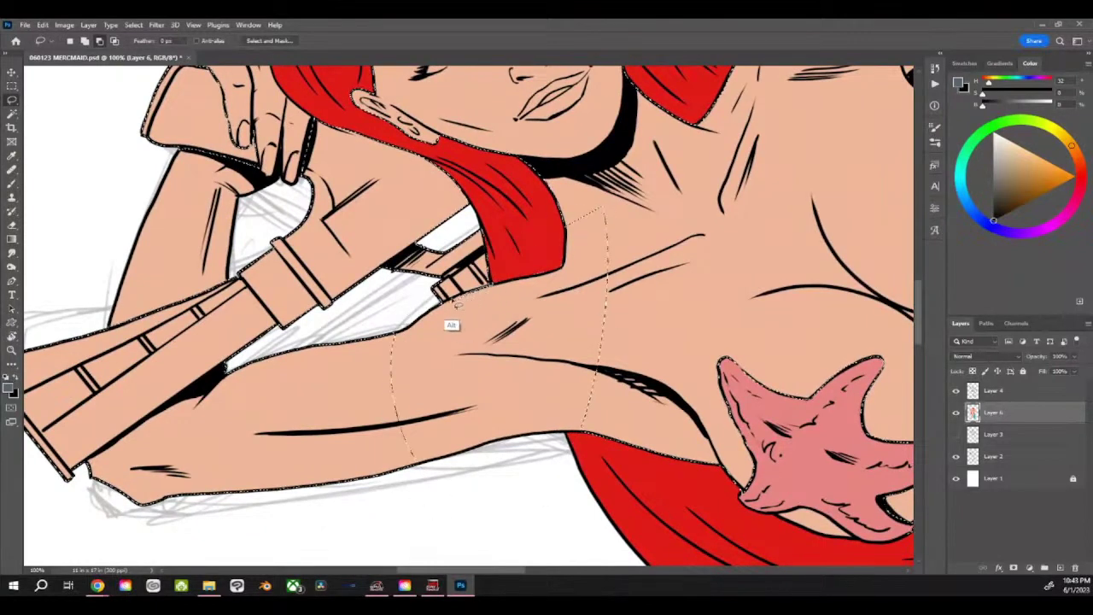
mouse_move(424, 400)
mouse_down()
mouse_move(370, 320)
mouse_move(226, 366)
mouse_move(84, 469)
mouse_move(134, 544)
mouse_move(329, 575)
mouse_move(504, 386)
mouse_up()
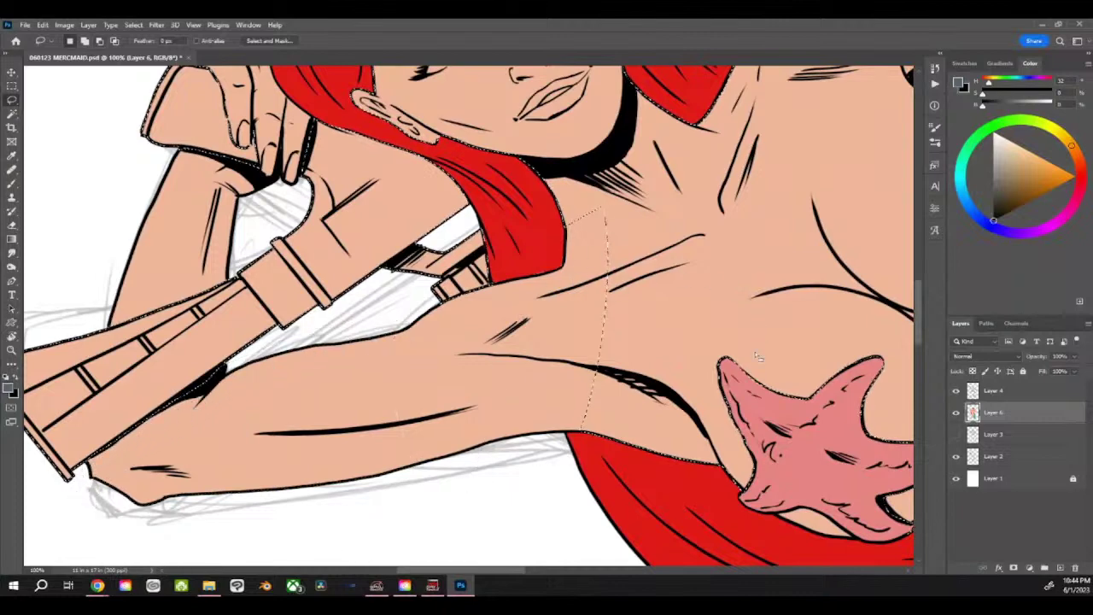
Subtract the face, neck, upper chest and the shoulder below the rifle's fore-end from the selection, rotating the canvas to follow the arm.
drag(736, 292, 477, 523)
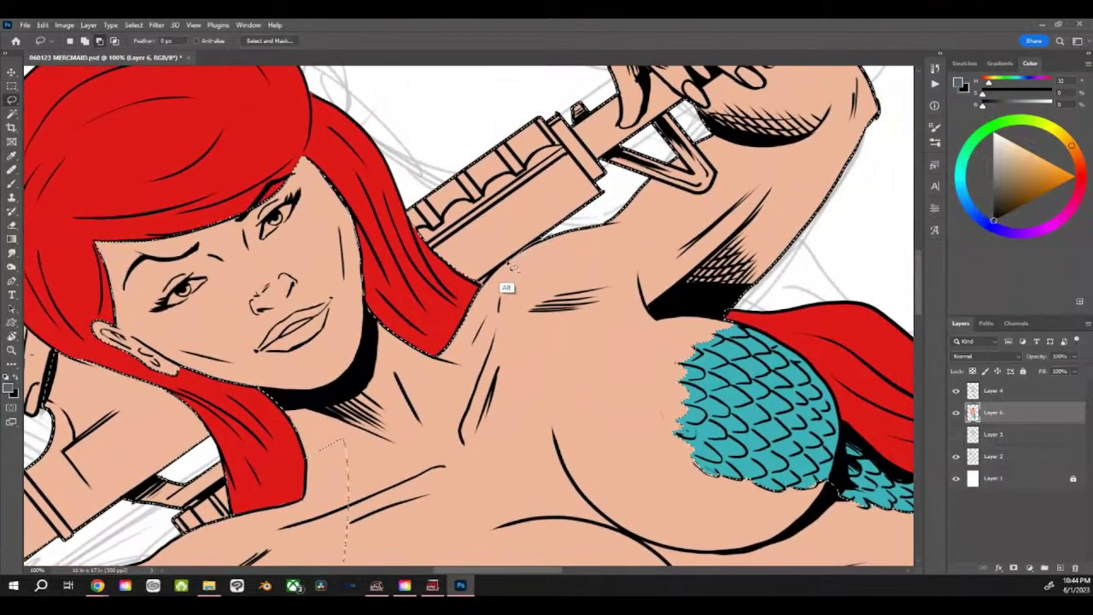
mouse_move(480, 301)
mouse_down()
mouse_move(393, 231)
mouse_move(314, 150)
mouse_move(149, 170)
mouse_move(90, 226)
mouse_move(75, 308)
mouse_move(96, 343)
mouse_move(159, 391)
mouse_move(248, 422)
mouse_move(335, 515)
mouse_move(492, 536)
mouse_move(603, 529)
mouse_move(708, 496)
mouse_move(784, 363)
mouse_move(745, 253)
mouse_move(693, 213)
mouse_move(640, 198)
mouse_move(605, 231)
mouse_up()
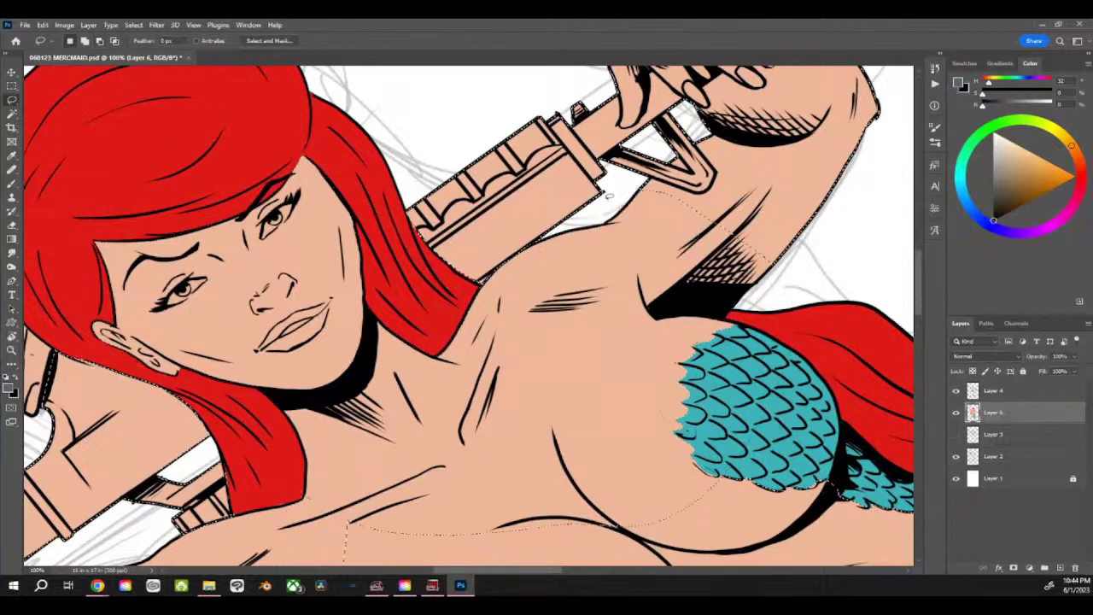
key(r)
mouse_move(694, 161)
mouse_down()
mouse_move(741, 292)
mouse_move(727, 310)
mouse_move(708, 293)
mouse_move(696, 305)
mouse_move(742, 349)
mouse_move(685, 324)
mouse_up()
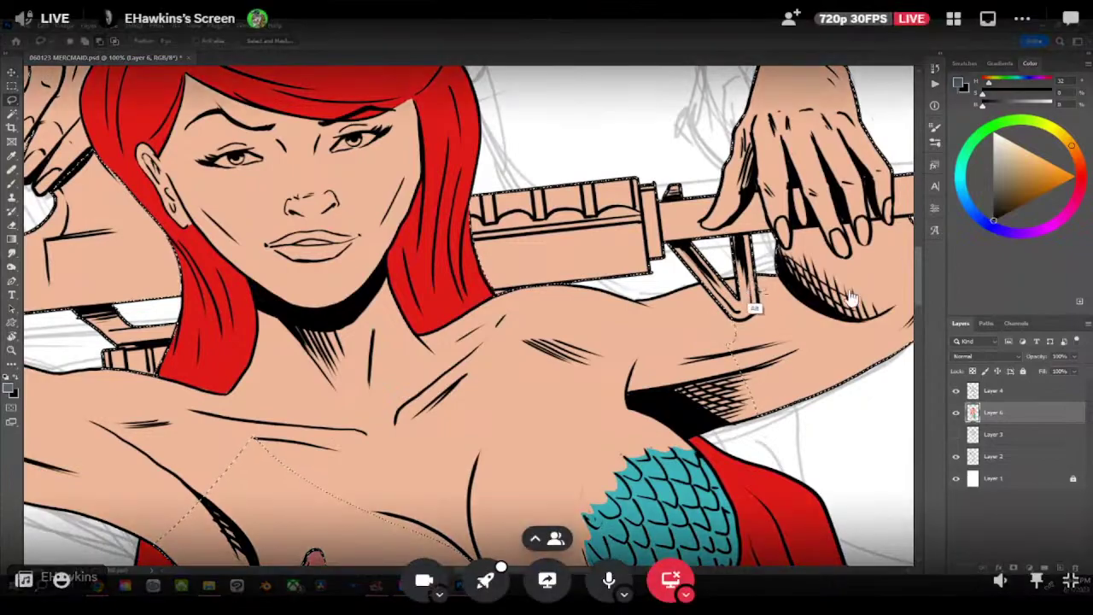
Switch to the participant camera showing the sketchbook drawing on paper.
click(954, 18)
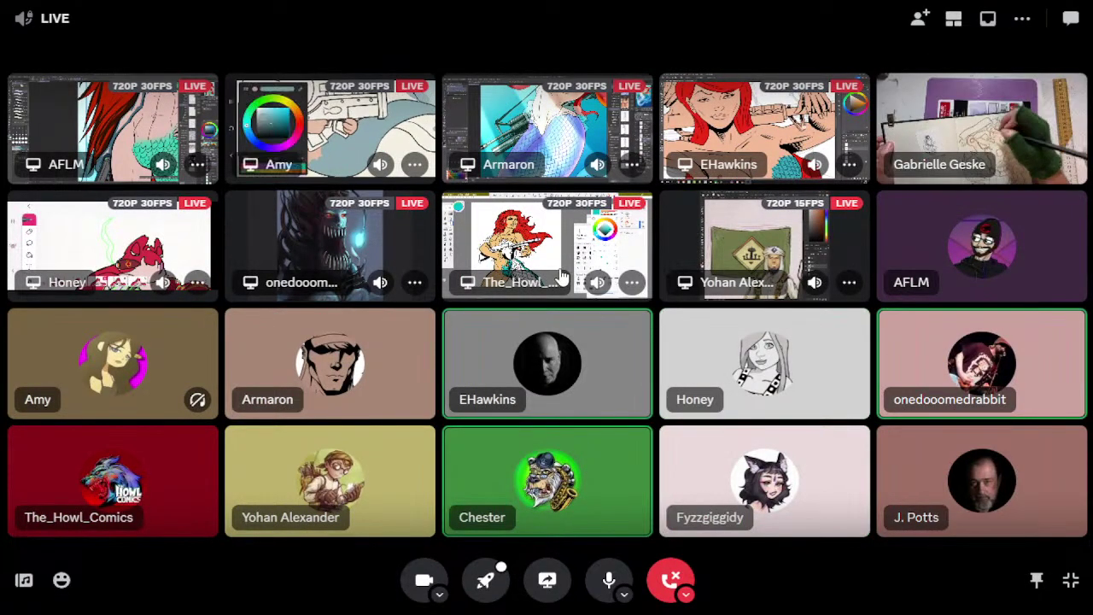
click(999, 144)
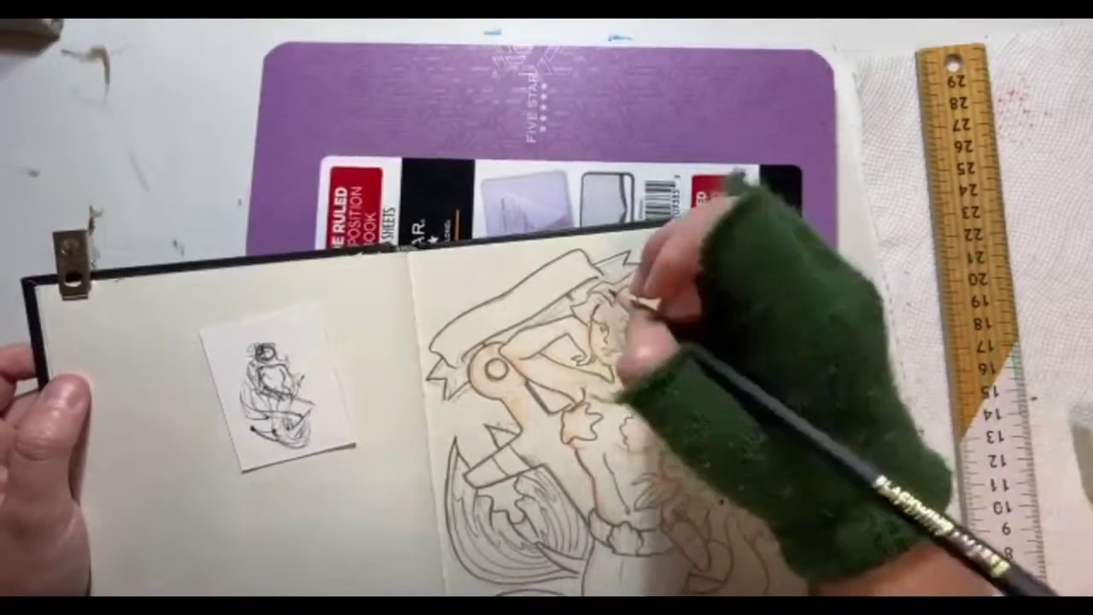
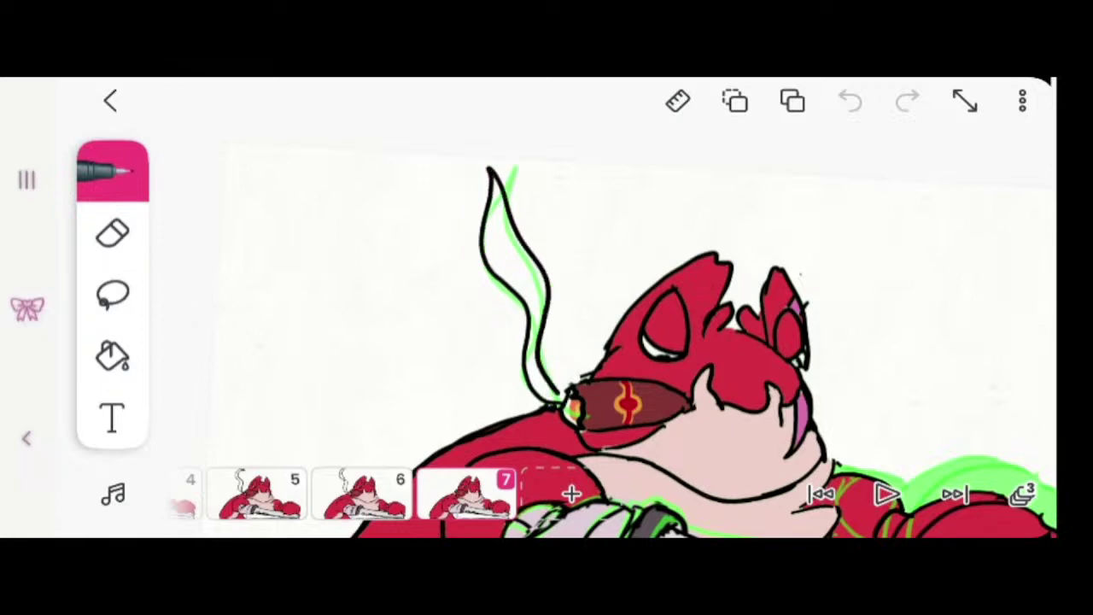
Play the smoke animation as a preview and stop it.
click(887, 494)
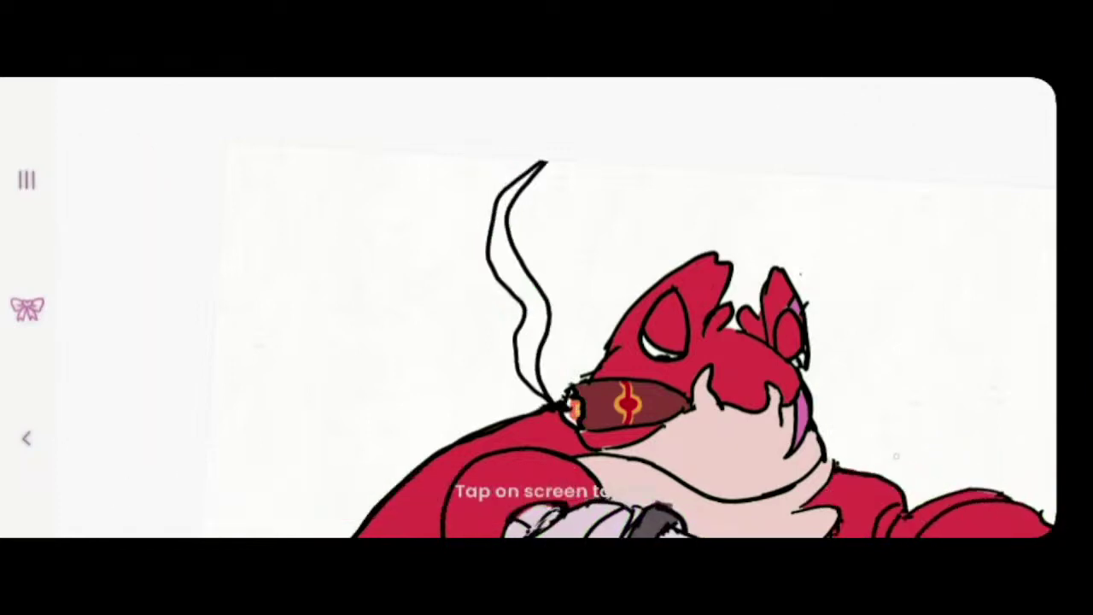
click(886, 495)
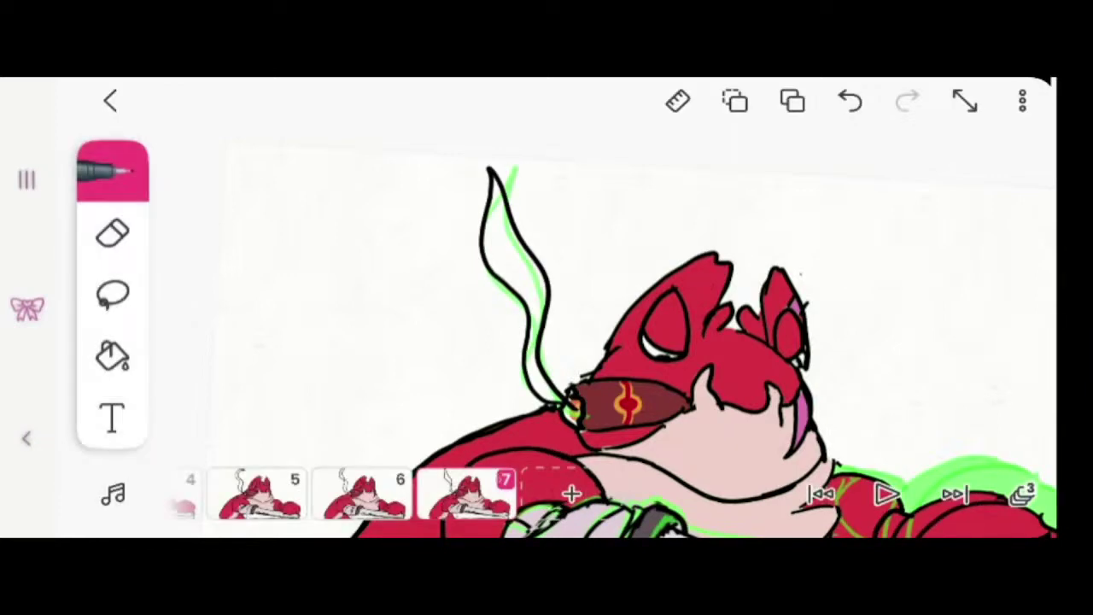
In frame 5, erase the upper part of the cigar smoke and redraw it with the pen along the onion-skin outline.
drag(367, 495, 576, 495)
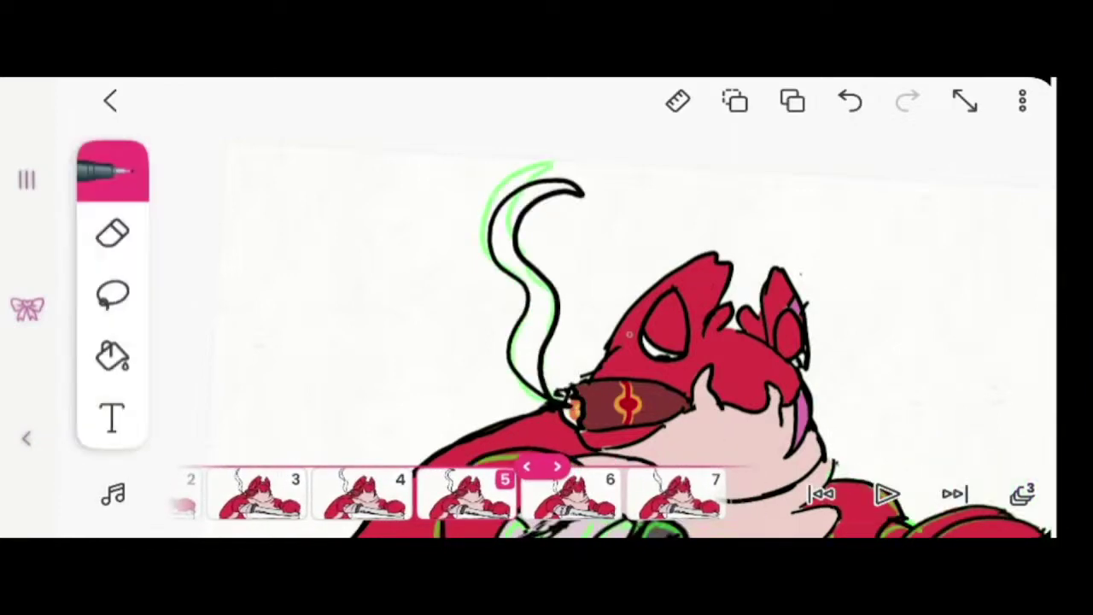
click(113, 232)
mouse_move(588, 191)
mouse_down()
mouse_move(565, 220)
mouse_move(556, 170)
mouse_move(556, 186)
mouse_move(510, 229)
mouse_move(504, 217)
mouse_move(487, 221)
mouse_move(520, 188)
mouse_up()
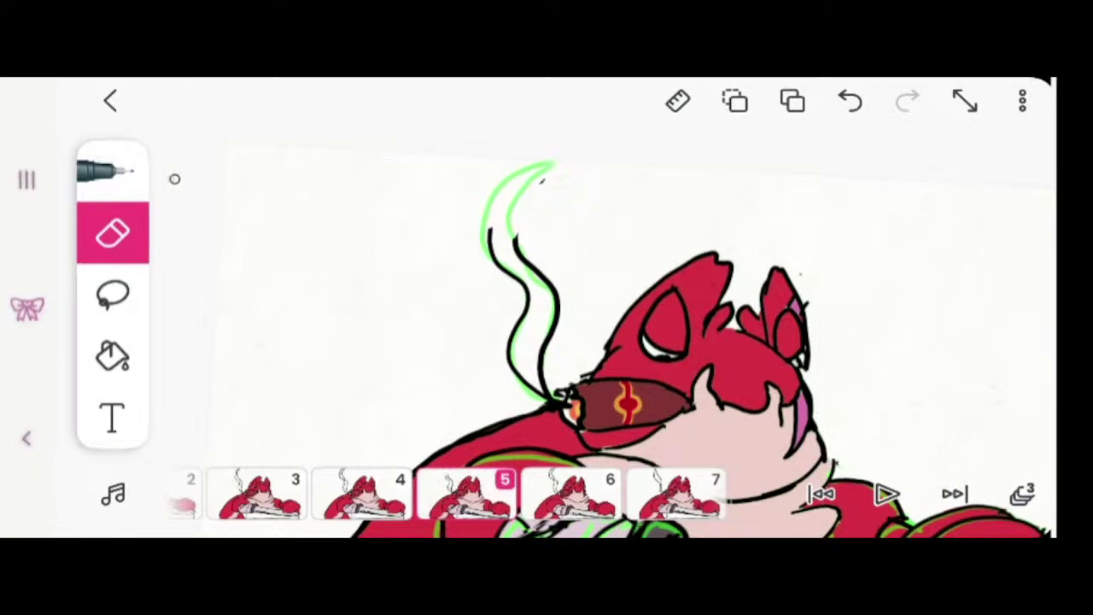
click(112, 171)
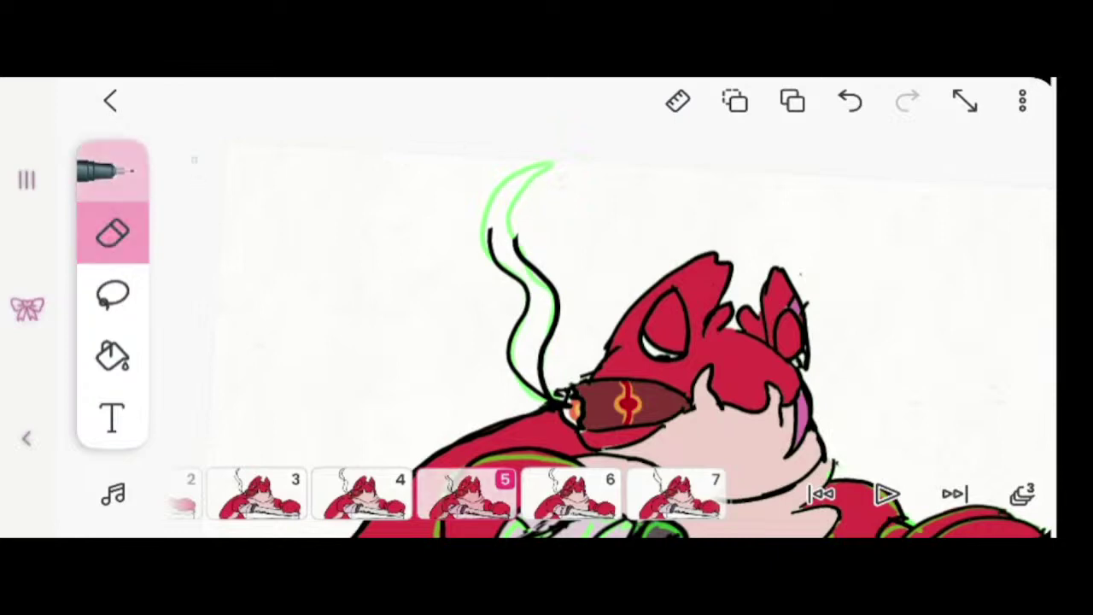
mouse_move(514, 236)
mouse_down()
mouse_move(514, 191)
mouse_move(540, 163)
mouse_move(480, 224)
mouse_move(503, 264)
mouse_up()
Erase the leftover old line inside the redrawn smoke and return to the pen.
click(117, 213)
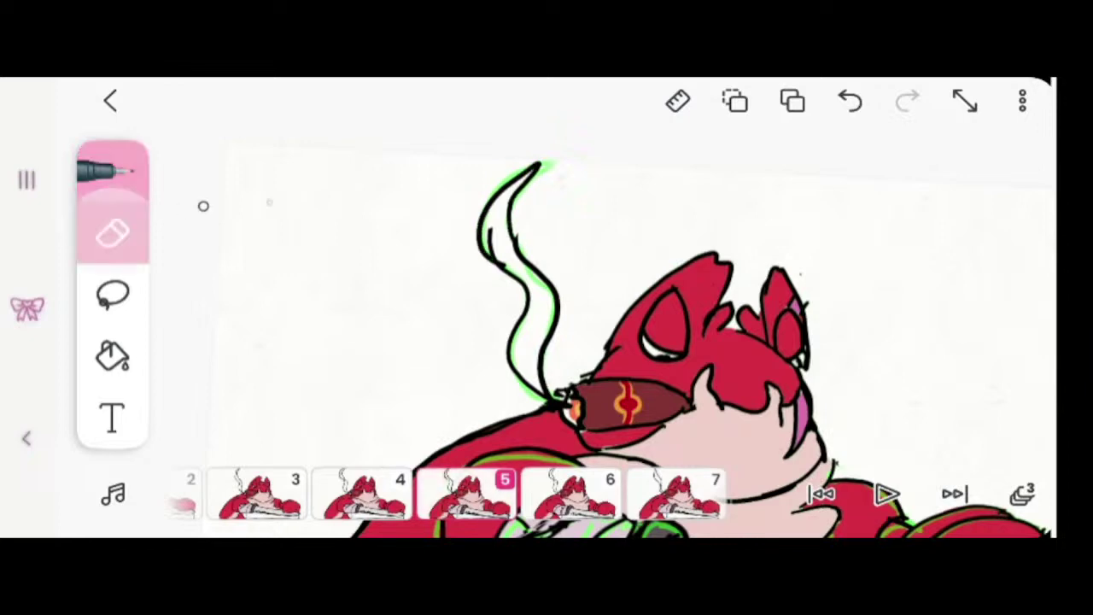
mouse_move(496, 229)
mouse_down()
mouse_move(494, 248)
mouse_move(515, 270)
mouse_move(519, 237)
mouse_move(547, 270)
mouse_up()
click(112, 170)
Smooth the smoke outline in frame 5 by erasing the bumps at the joins and touching up the line with the pen.
scroll(533, 198, up, 5)
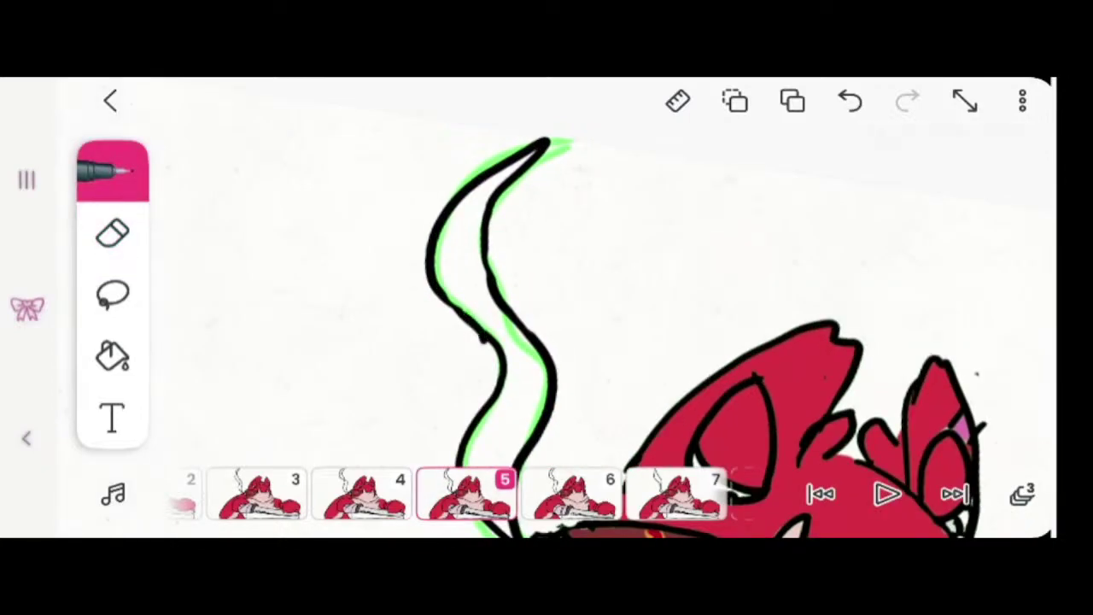
click(112, 232)
mouse_move(426, 354)
mouse_down()
mouse_move(479, 356)
mouse_move(480, 345)
mouse_move(431, 281)
mouse_up()
drag(486, 206, 502, 211)
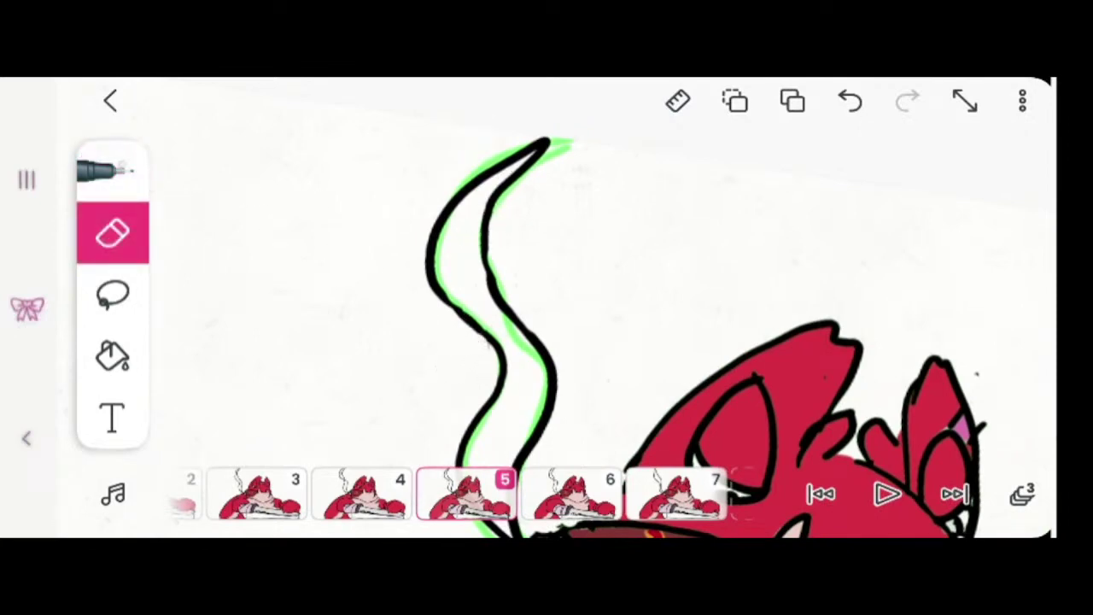
click(112, 171)
drag(491, 271, 488, 235)
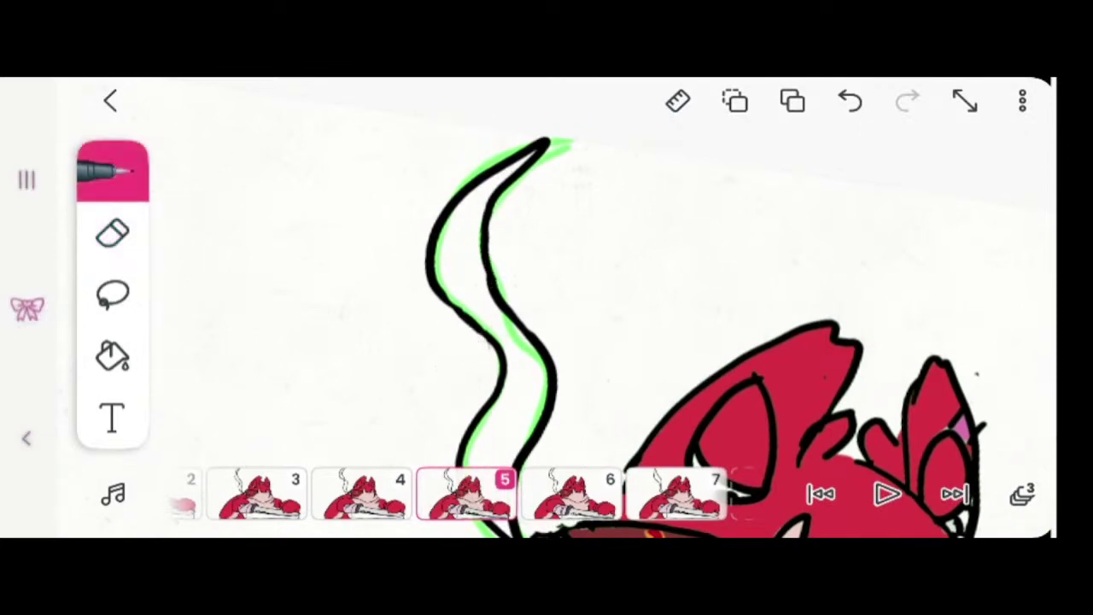
Go back to frame 7, preview the revised smoke animation and stop playback.
scroll(614, 248, down, 5)
drag(597, 494, 330, 494)
click(886, 494)
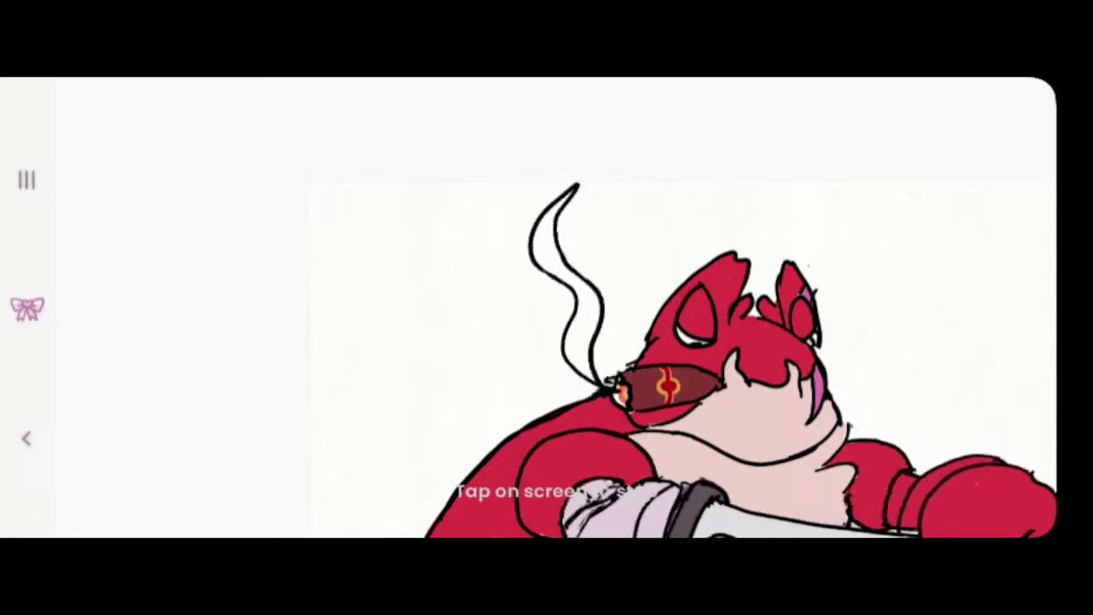
click(547, 307)
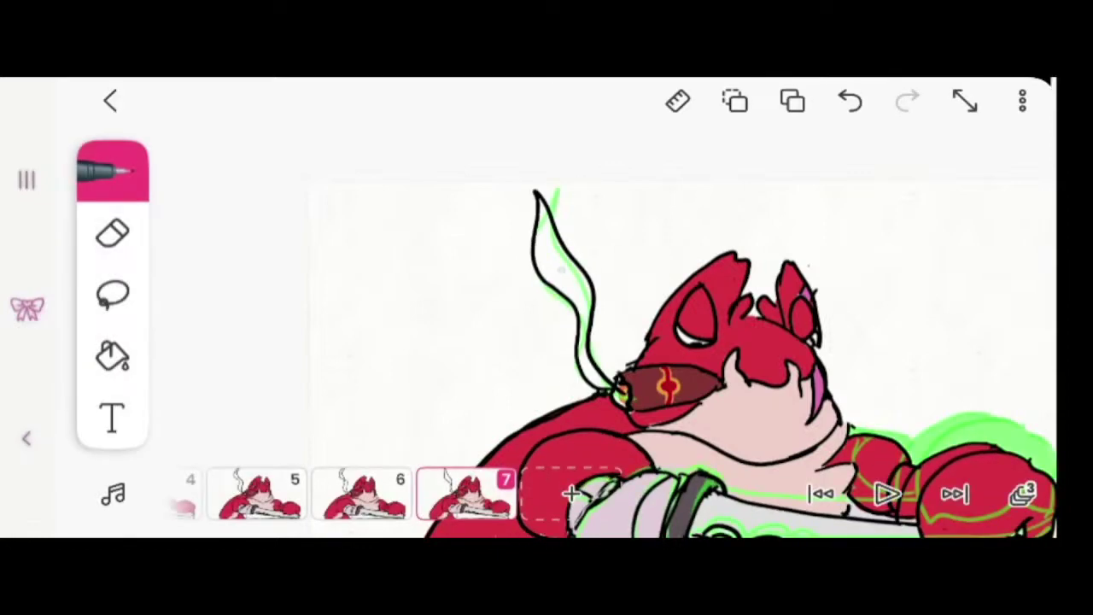
Erase the upper part of the cigar smoke's black outline in frame 7.
click(113, 233)
mouse_move(494, 204)
mouse_down()
mouse_move(536, 198)
mouse_move(551, 167)
mouse_move(553, 219)
mouse_up()
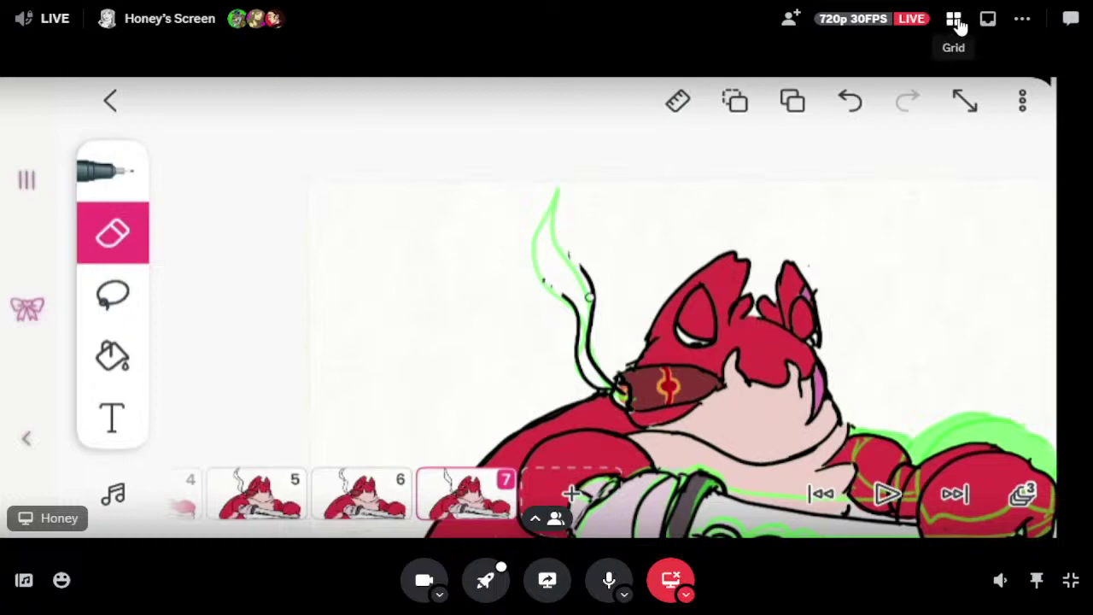
Switch to the stream of the fanged sea-monster painting, toggle its top layer and examine the whole picture in full-screen view.
click(955, 21)
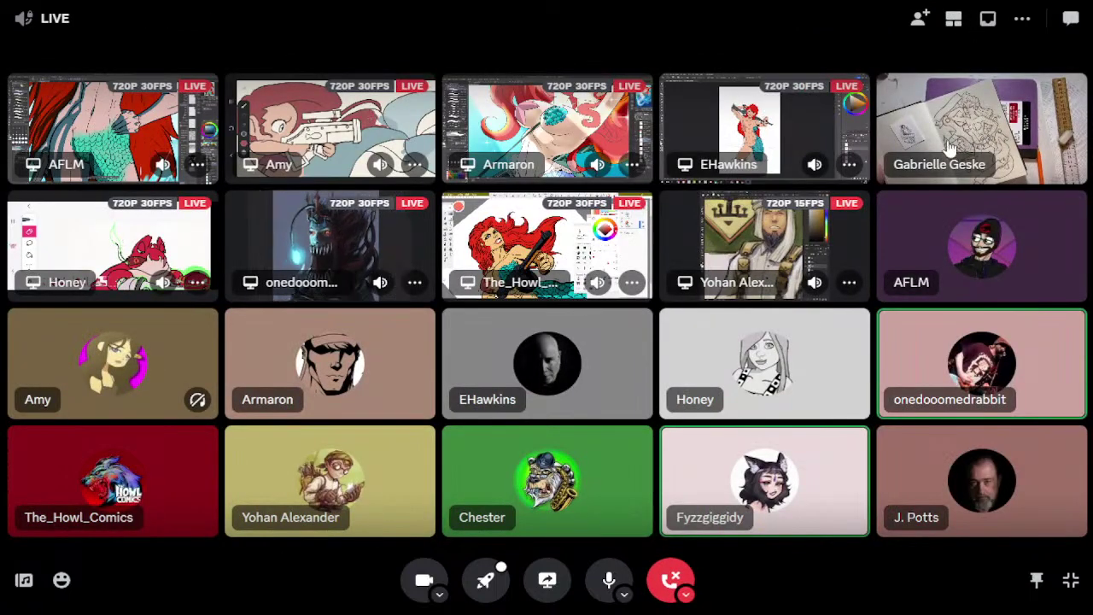
click(402, 254)
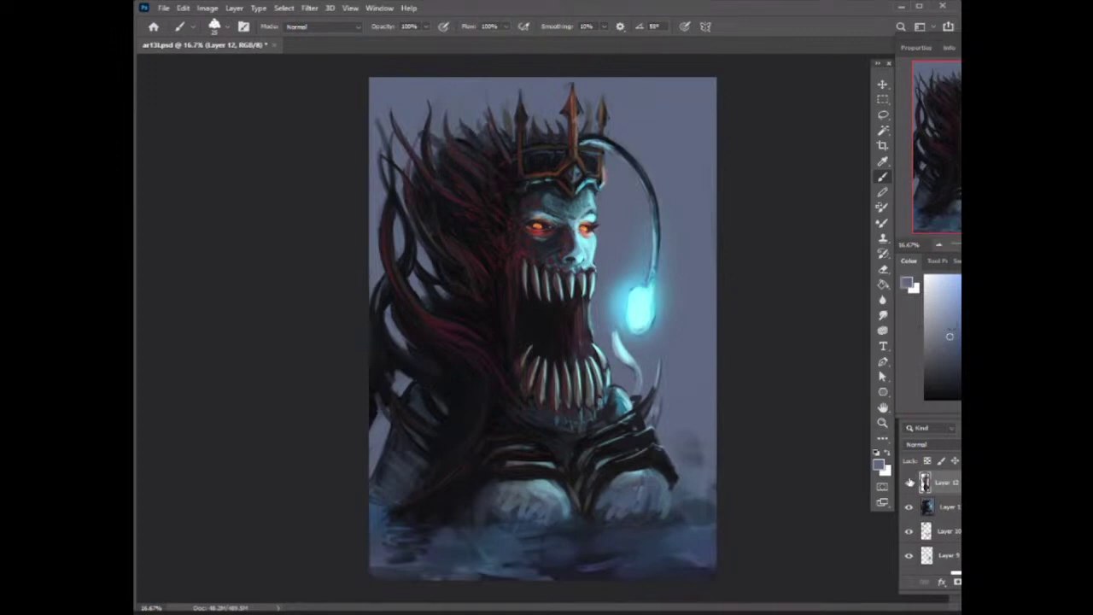
click(910, 485)
key(f)
key(f)
key(f)
key(f)
key(f)
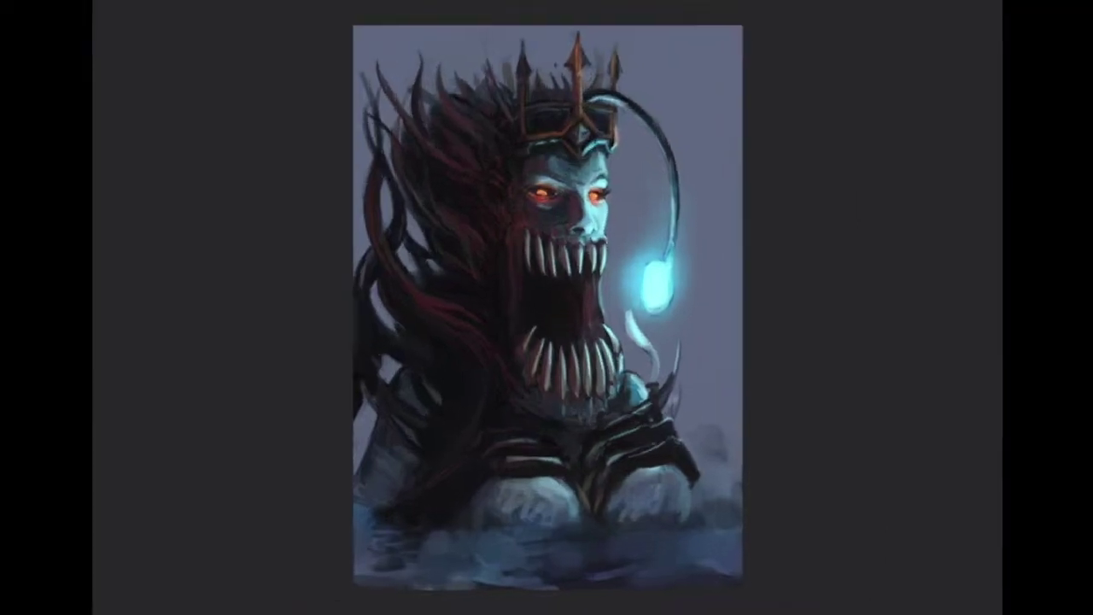
key(f)
click(911, 510)
key(f)
key(f)
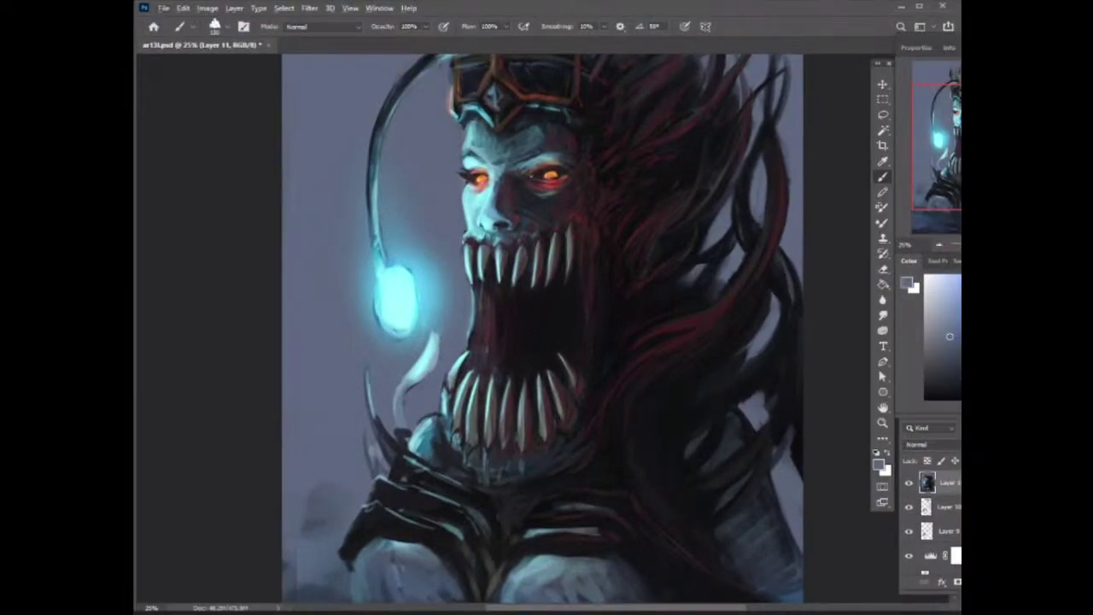
click(1036, 279)
click(997, 319)
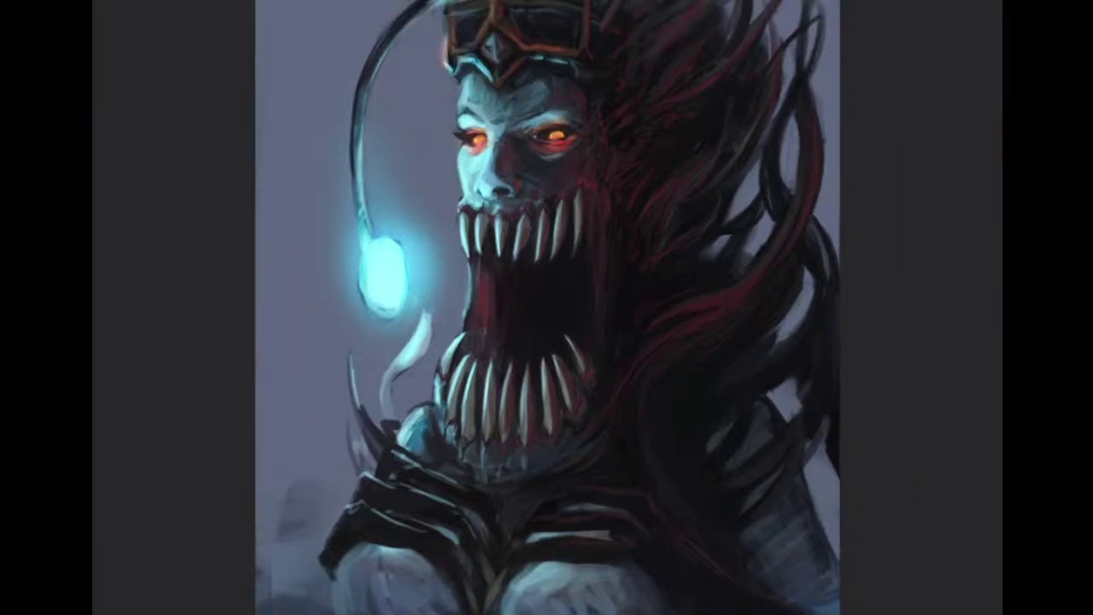
Paint dark red tones into the monster's open mouth, repeatedly sampling colours from the surrounding mouth area.
drag(509, 288, 509, 340)
alt+click(529, 304)
alt+click(479, 305)
alt+click(515, 308)
alt+click(523, 336)
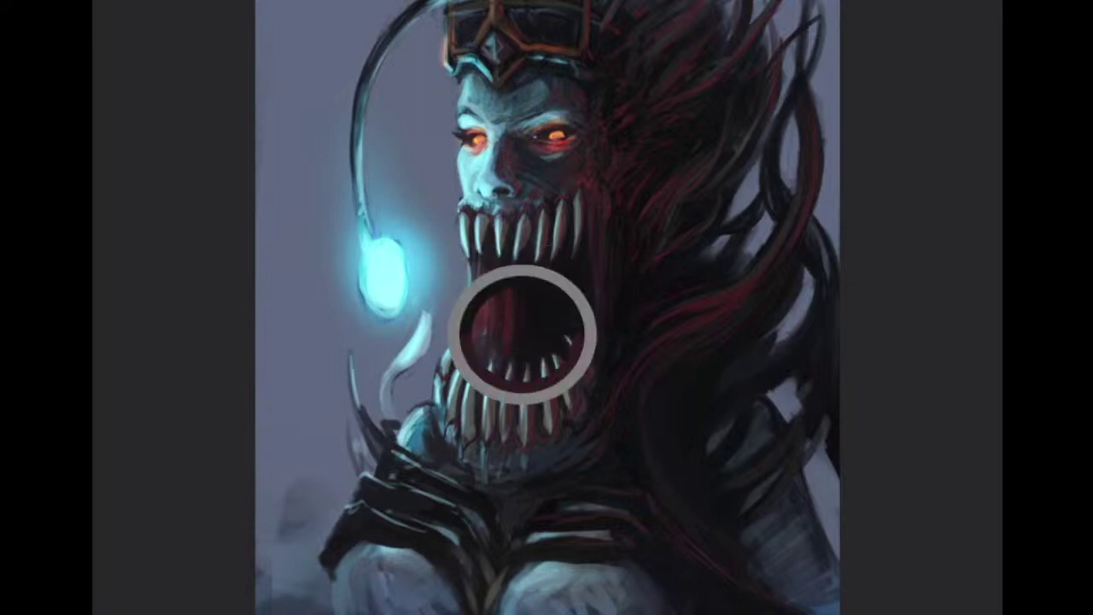
alt+click(518, 345)
alt+click(530, 288)
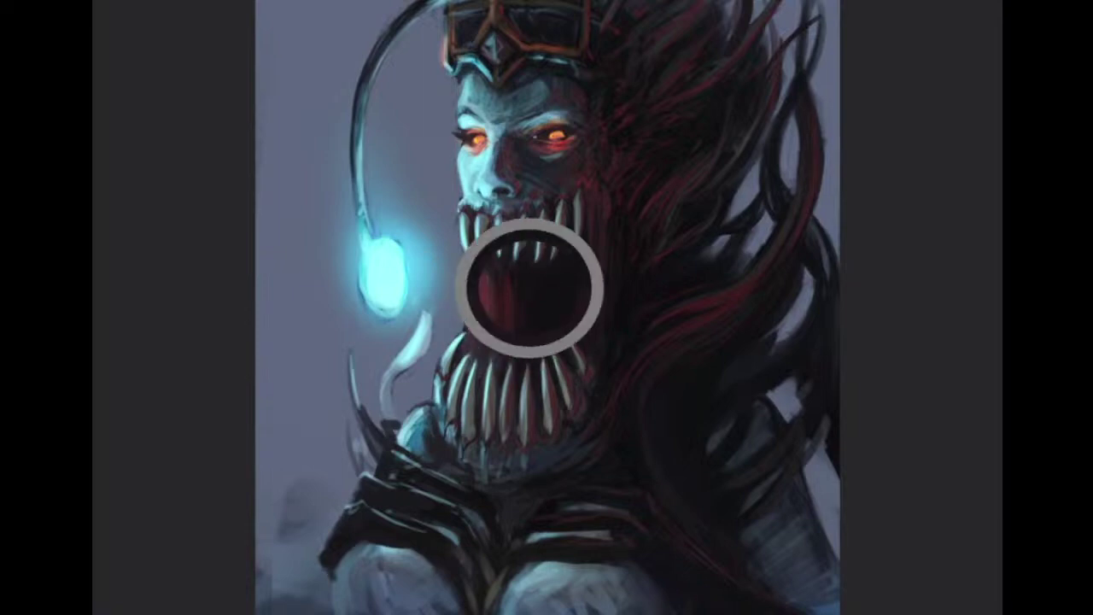
alt+click(527, 295)
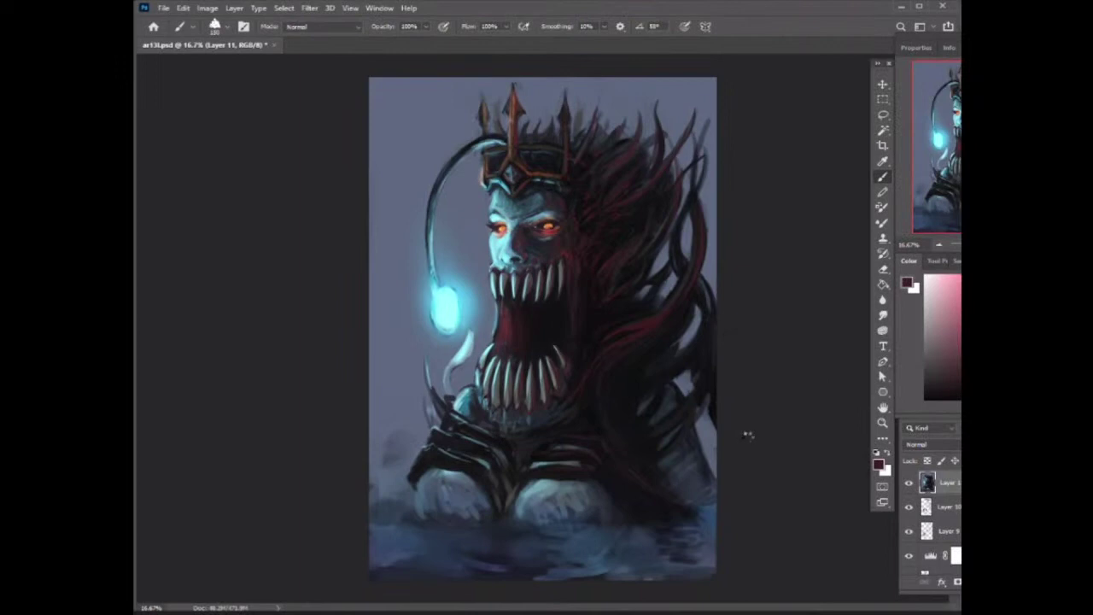
Flip the canvas to check the composition and sample a colour from the monster's glowing eye.
key(ctrl+shift+h)
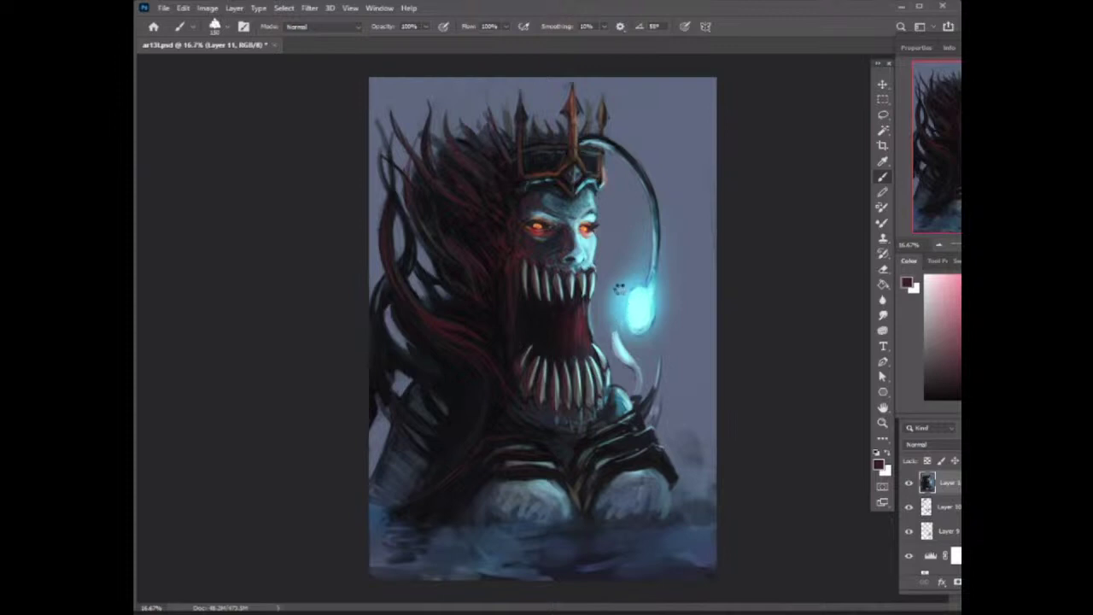
key(Tab)
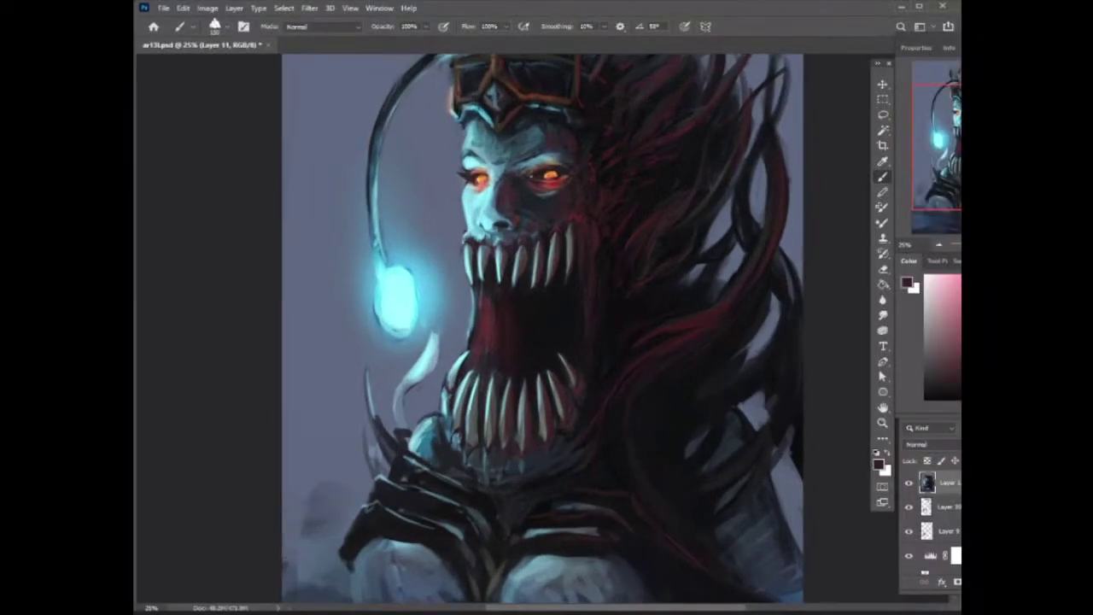
alt+click(552, 173)
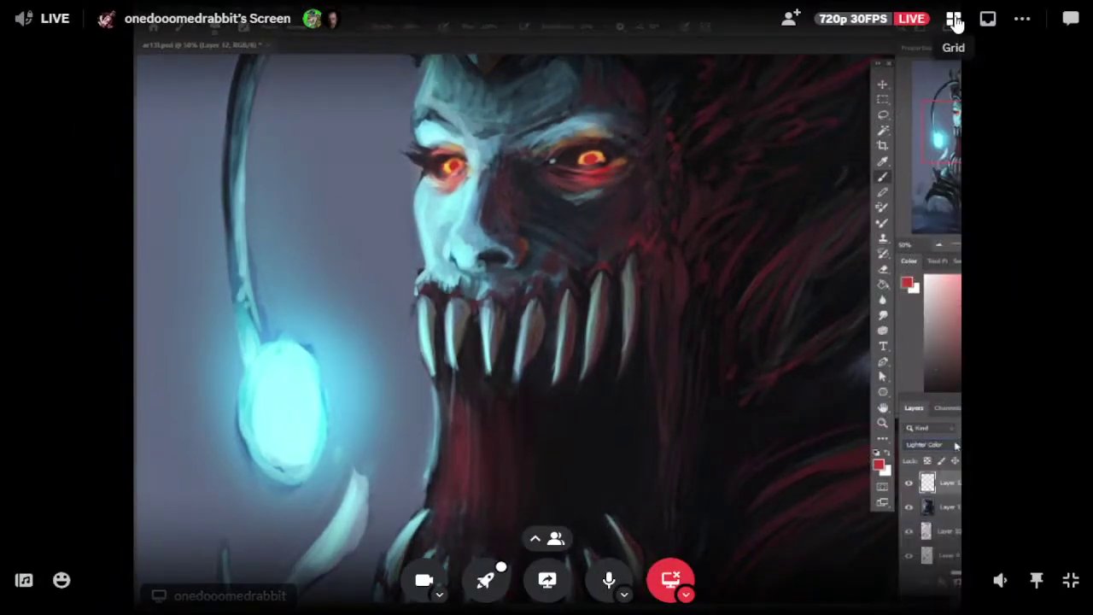
Switch to the Sketchbook stream of the mermaid with the drum-magazine gun and shade her chest on Layer14 with the dark brown Paintbrush.
click(954, 19)
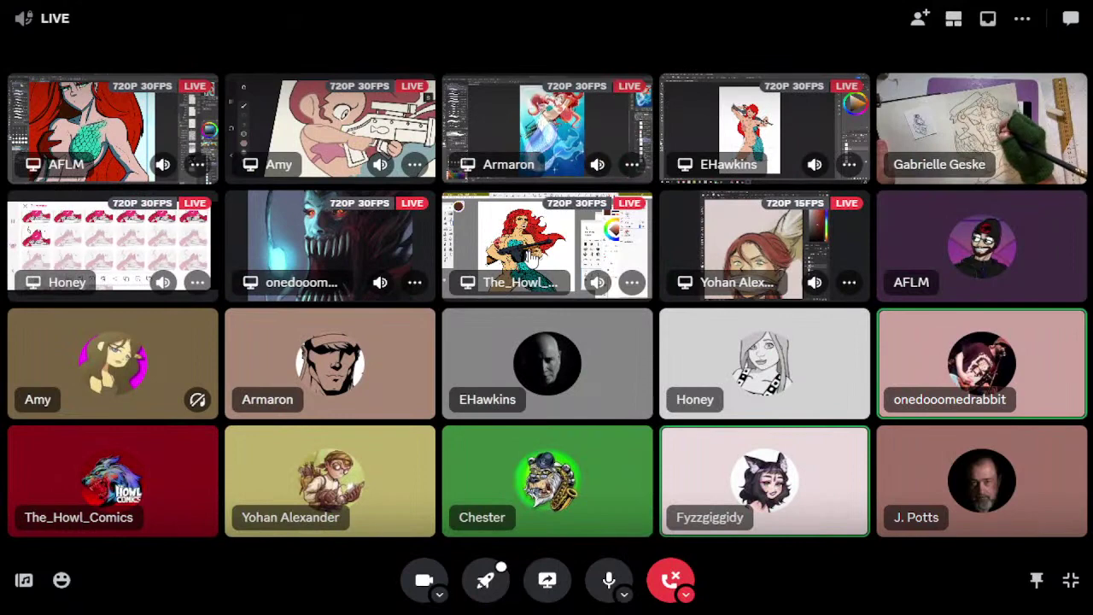
click(533, 258)
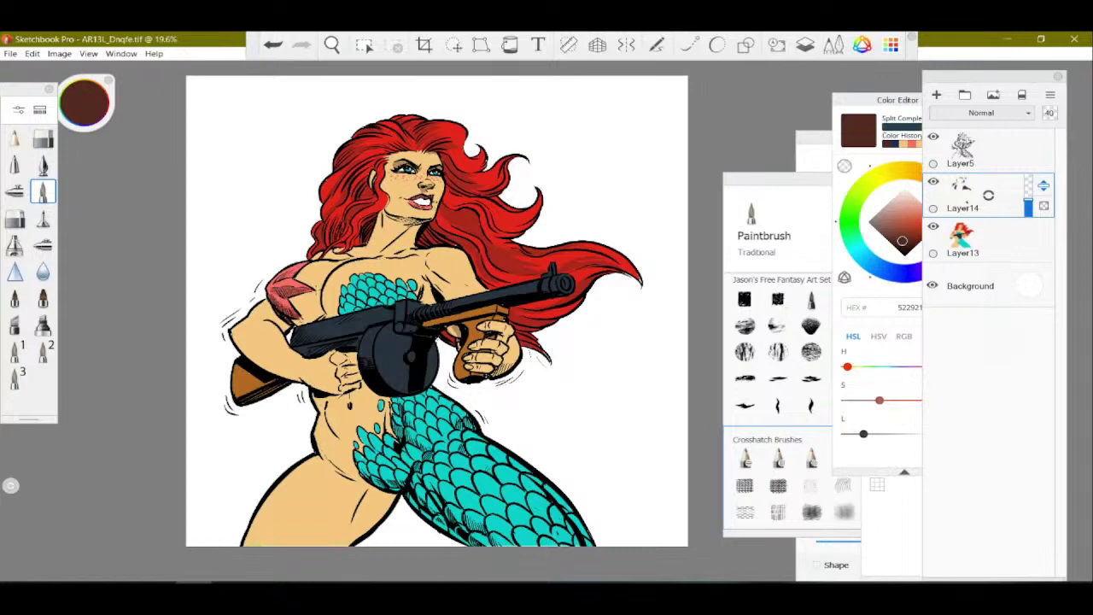
drag(275, 281, 290, 275)
drag(294, 321, 330, 315)
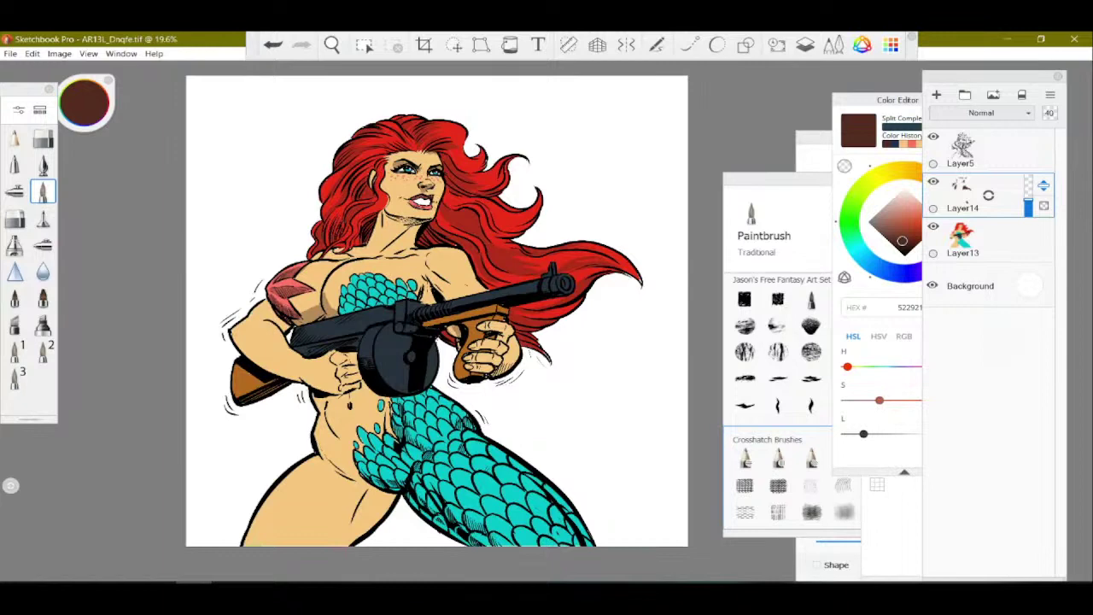
drag(427, 282, 430, 297)
Shade the mermaid's bent arm, her waist below the gun and the hand on the front grip in dark brown.
mouse_move(233, 332)
mouse_down()
mouse_move(278, 373)
mouse_move(319, 388)
mouse_move(318, 445)
mouse_up()
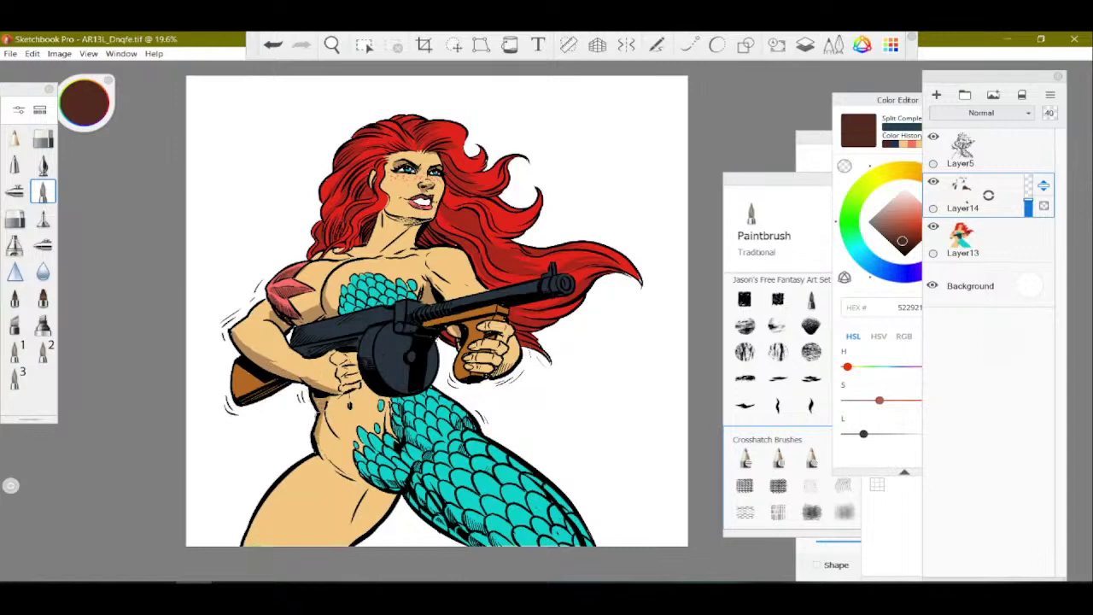
mouse_move(330, 400)
mouse_down()
mouse_move(364, 394)
mouse_move(422, 412)
mouse_up()
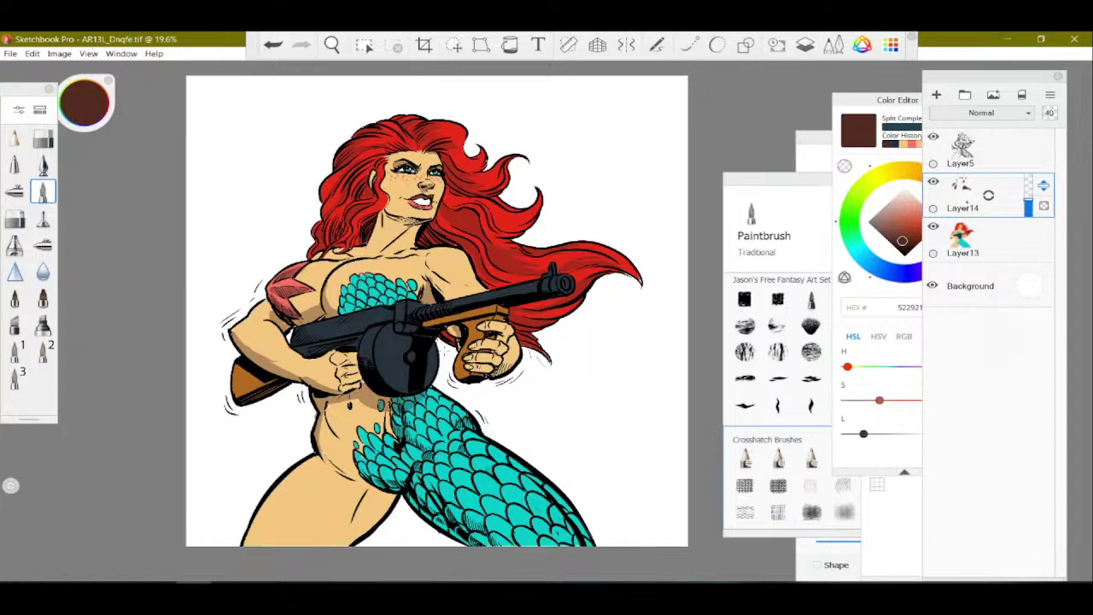
mouse_move(462, 327)
mouse_down()
mouse_move(488, 314)
mouse_move(507, 333)
mouse_up()
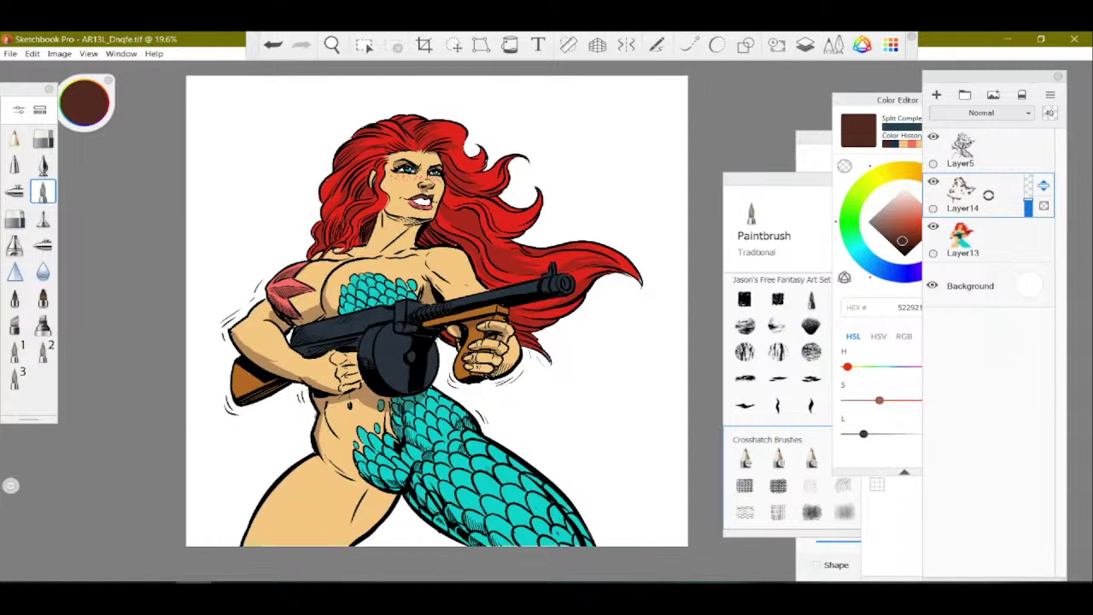
mouse_move(476, 362)
mouse_down()
mouse_move(498, 370)
mouse_move(510, 361)
mouse_up()
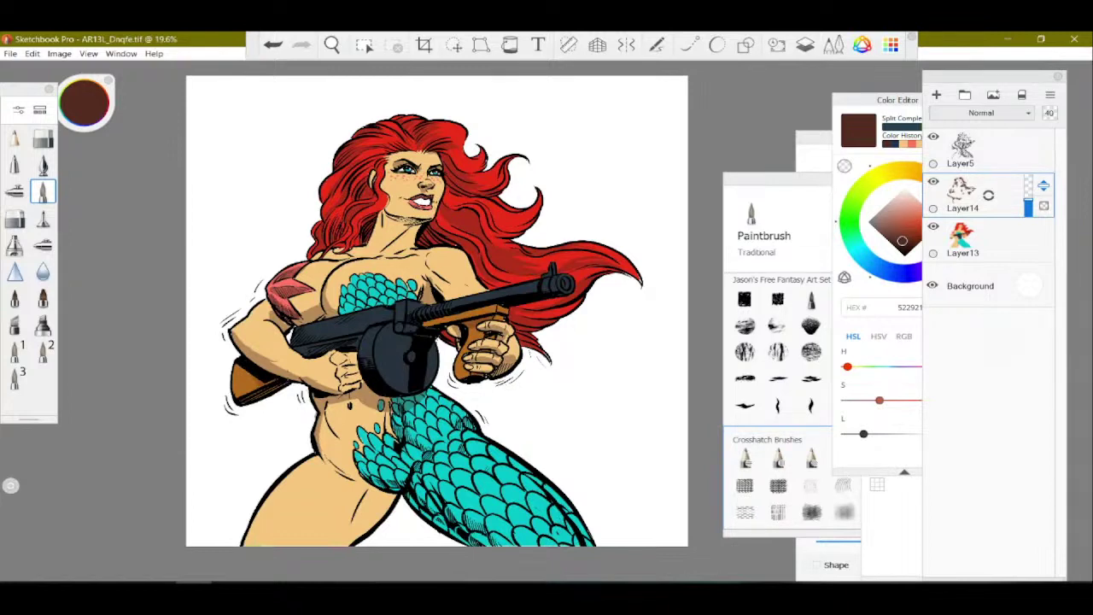
Shade the mermaid's neck and the edges of her teal scaled tail with the dark brown Paintbrush.
click(334, 48)
drag(476, 379, 464, 338)
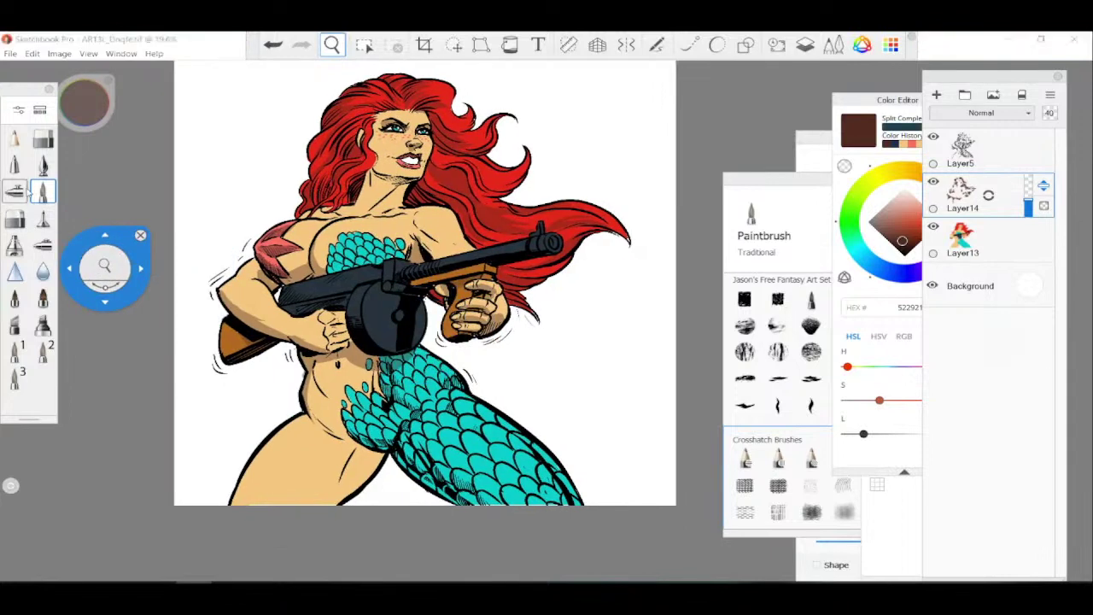
click(43, 191)
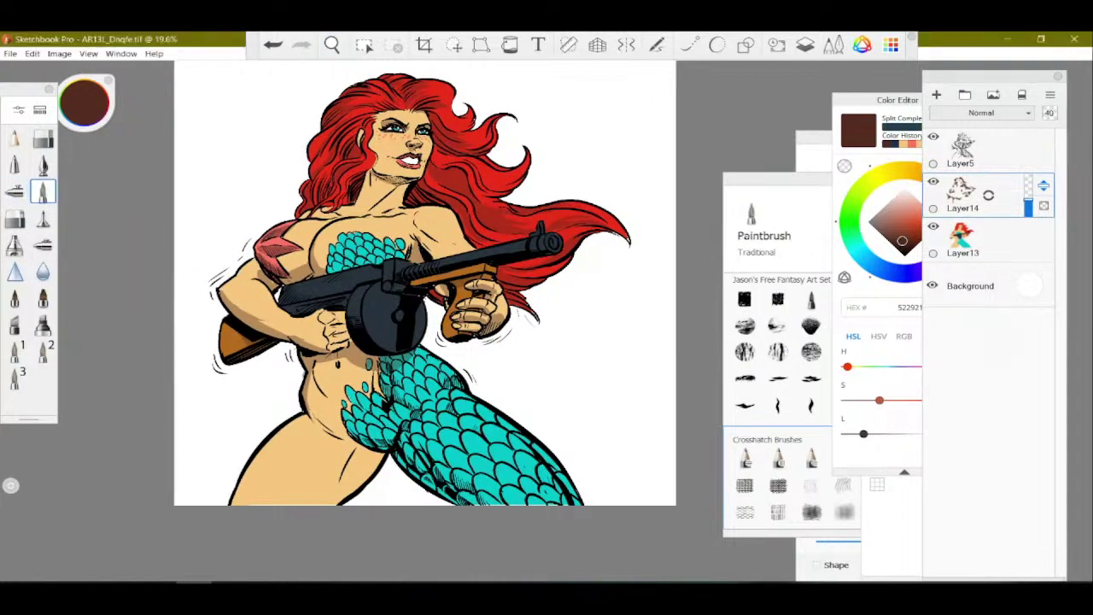
mouse_move(383, 178)
mouse_down()
mouse_move(405, 183)
mouse_move(370, 210)
mouse_move(374, 190)
mouse_up()
mouse_move(342, 405)
mouse_down()
mouse_move(371, 443)
mouse_move(460, 502)
mouse_up()
drag(400, 437, 430, 482)
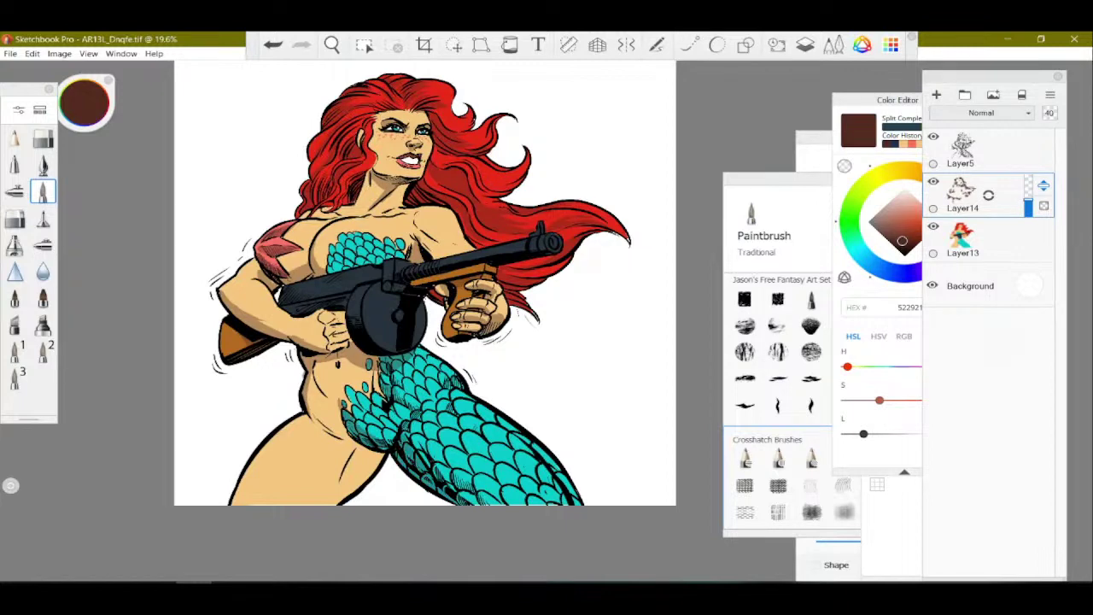
mouse_move(410, 419)
mouse_down()
mouse_move(451, 482)
mouse_move(493, 502)
mouse_up()
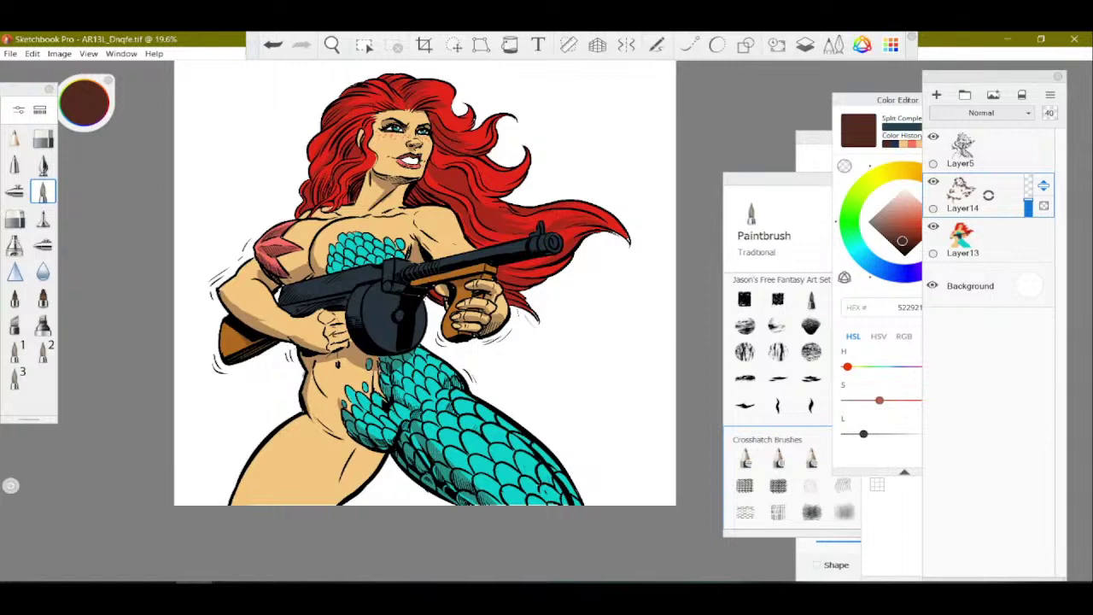
drag(481, 417, 560, 490)
drag(508, 434, 545, 477)
drag(543, 473, 567, 504)
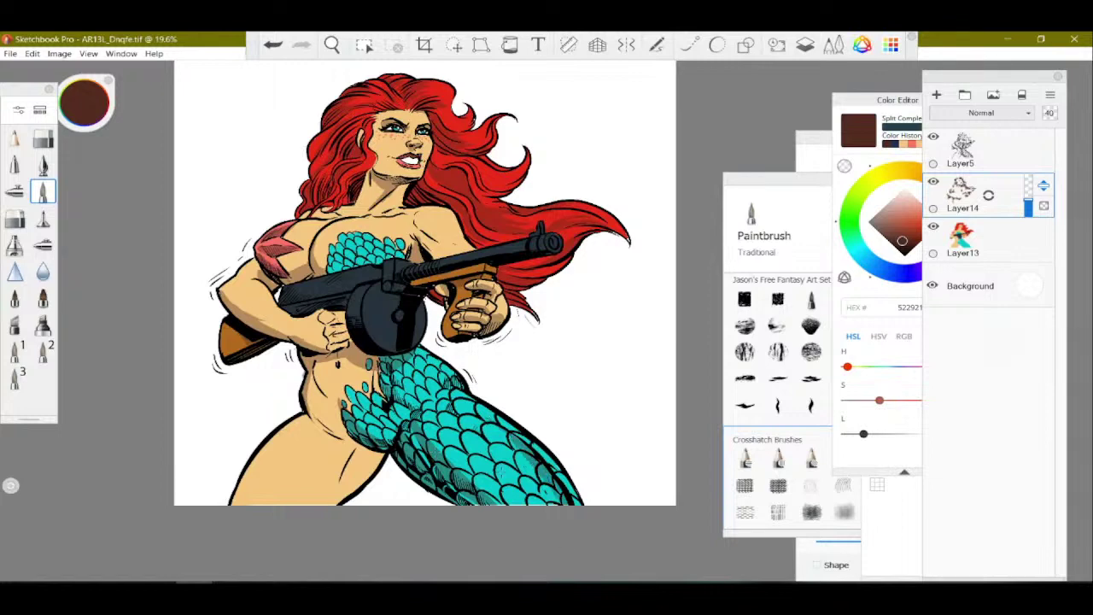
Shade the mermaid's bare thigh and lower belly in dark brown, and set the brush to transparent colour.
mouse_move(359, 443)
mouse_down()
mouse_move(362, 473)
mouse_move(379, 454)
mouse_move(349, 494)
mouse_move(357, 499)
mouse_up()
mouse_move(336, 453)
mouse_down()
mouse_move(358, 502)
mouse_move(331, 504)
mouse_up()
drag(335, 490, 324, 506)
drag(347, 427, 326, 444)
drag(348, 428, 340, 437)
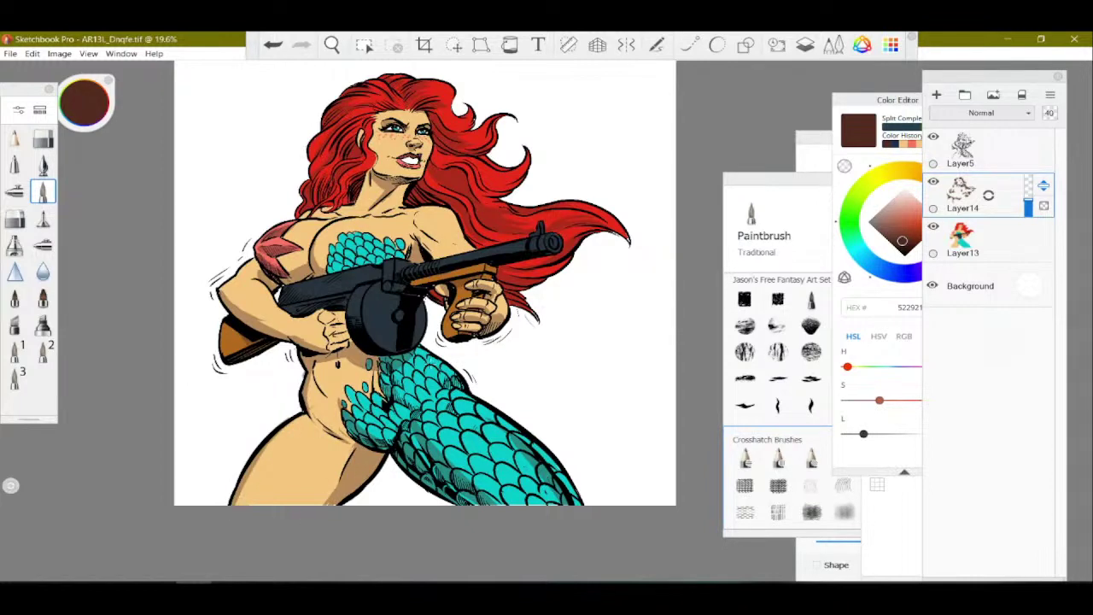
click(843, 165)
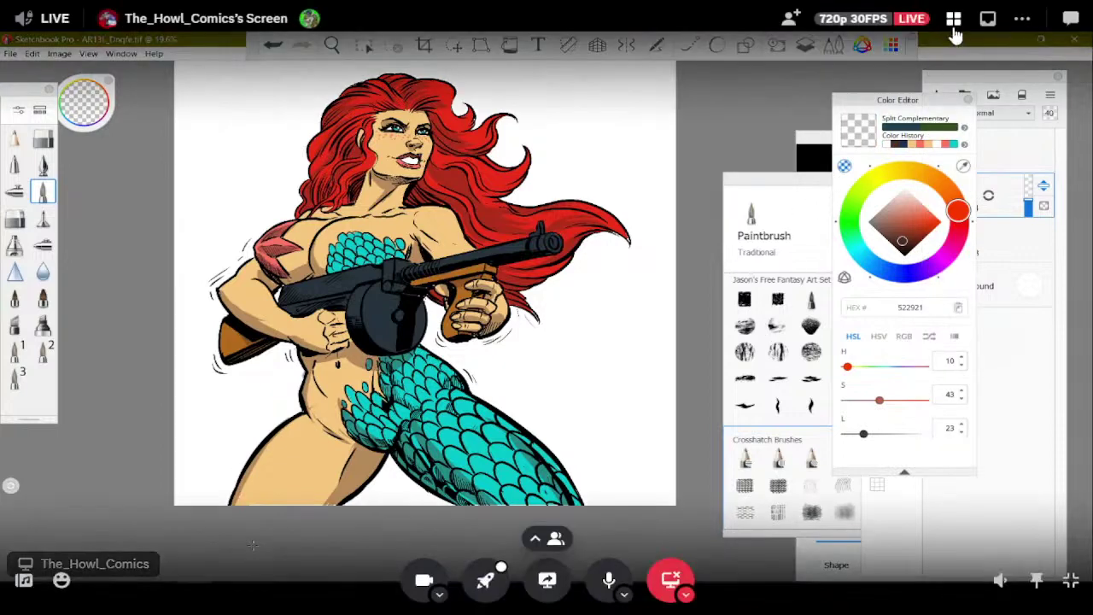
Switch to the Photoshop stream of the gagged mermaid, shade the white mouth cloth in grey-brown and sample its light tone.
click(954, 26)
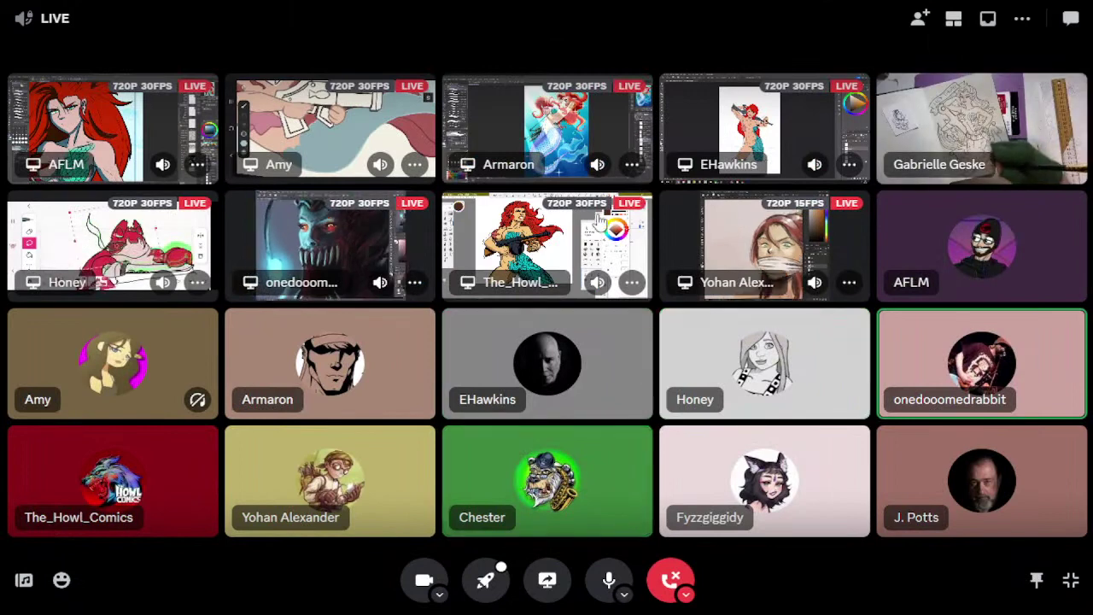
click(768, 241)
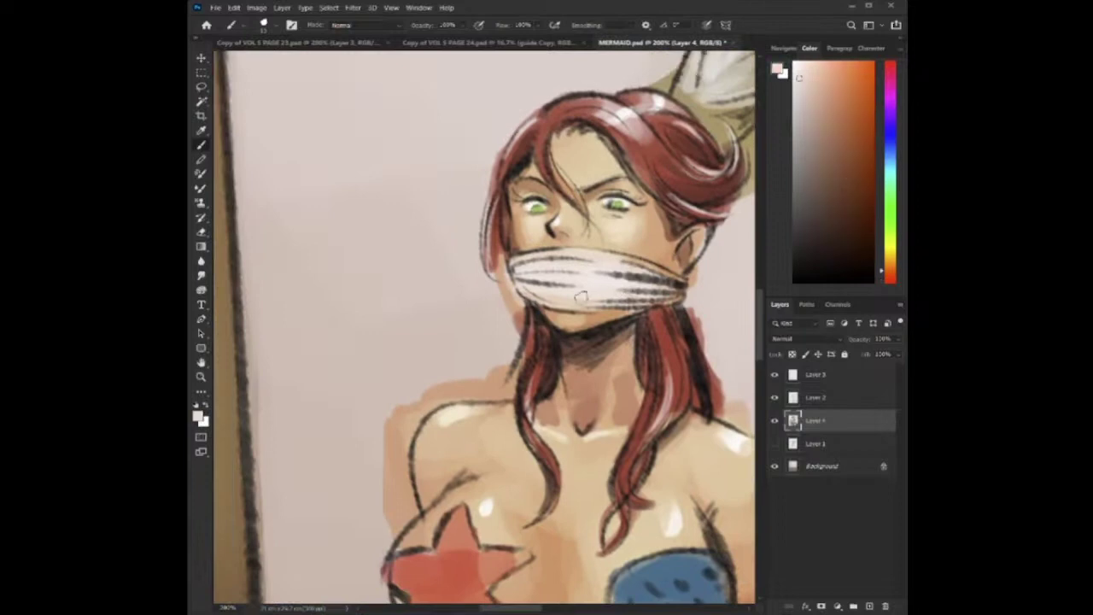
click(804, 169)
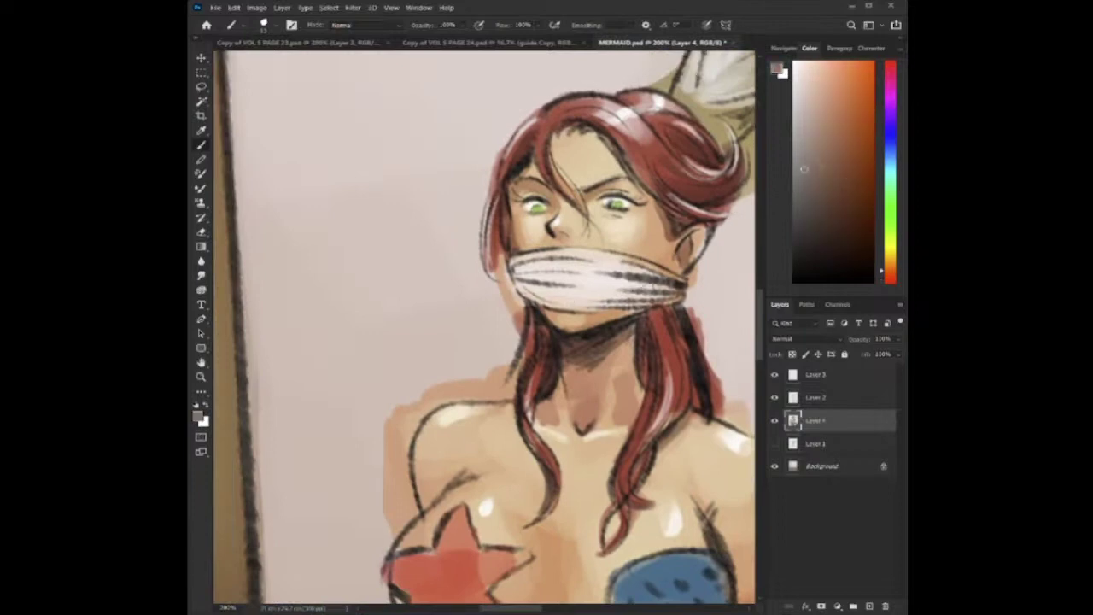
key(bracketright)
key(bracketright)
key(bracketright)
mouse_move(673, 291)
mouse_down()
mouse_move(557, 280)
mouse_move(564, 303)
mouse_move(620, 284)
mouse_up()
key(bracketleft)
key(bracketleft)
alt+click(562, 297)
Change the brush colour to a pale green and paint a first highlight on the mermaid's blue scaled breast covering.
key(ctrl+minus)
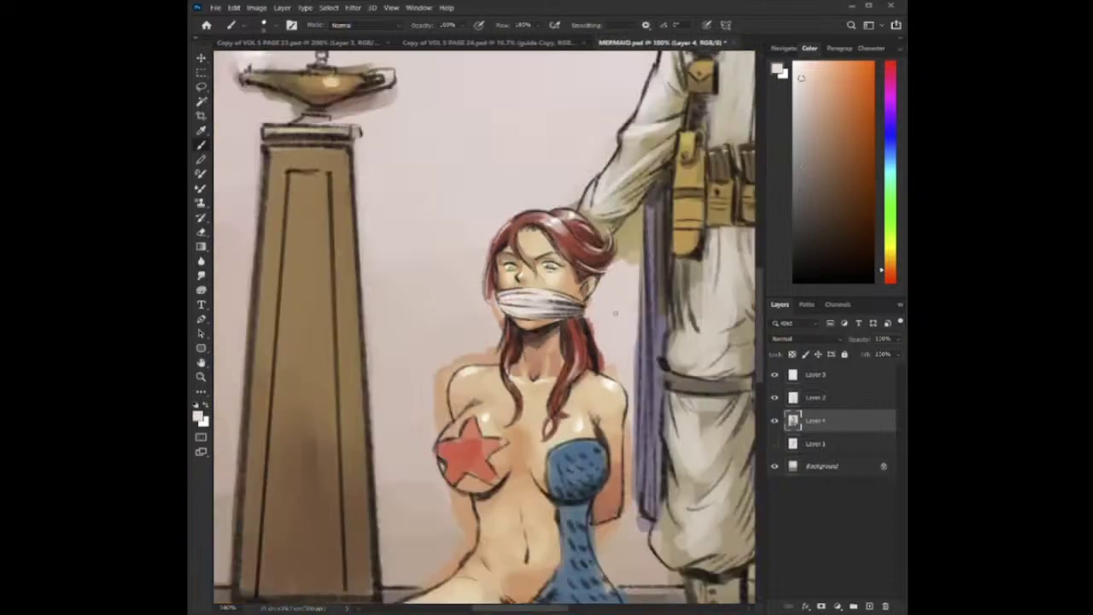
drag(591, 460, 606, 278)
key(ctrl+plus)
drag(640, 403, 584, 363)
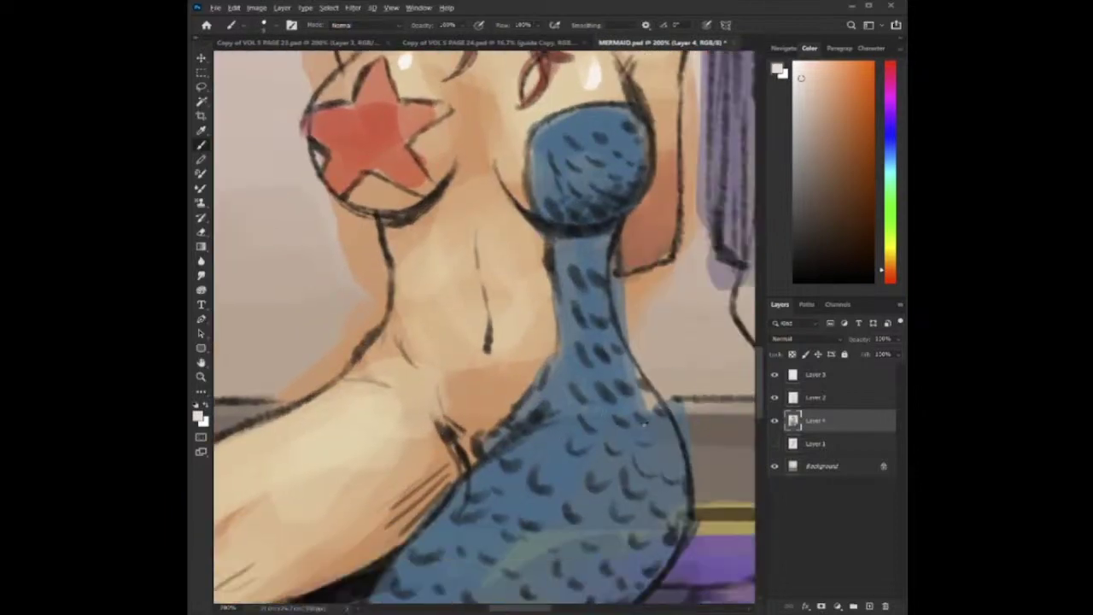
alt+click(620, 366)
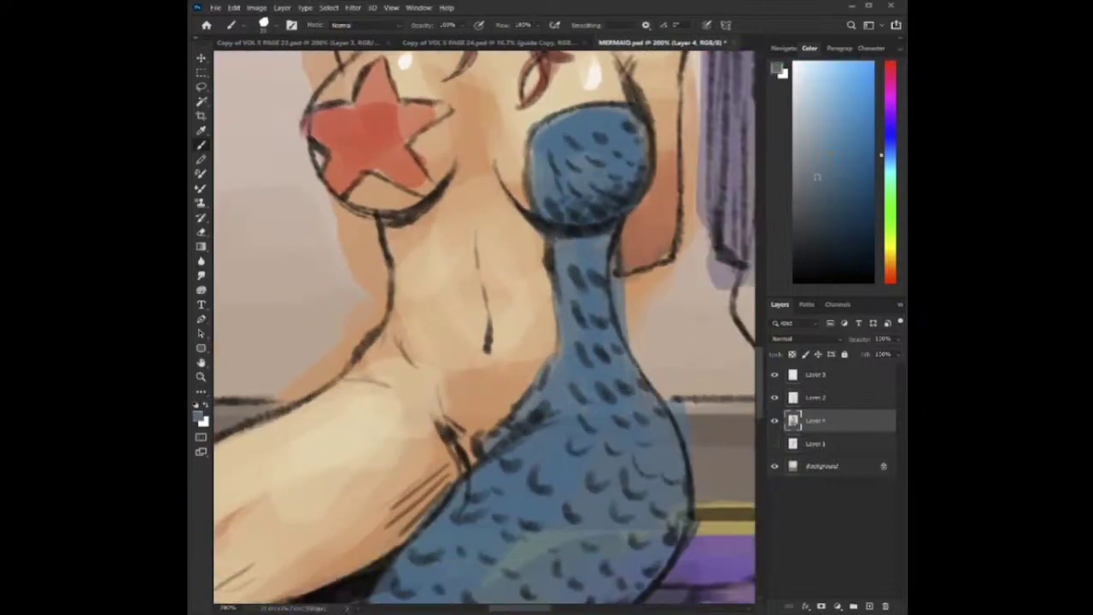
drag(895, 231, 895, 202)
click(812, 98)
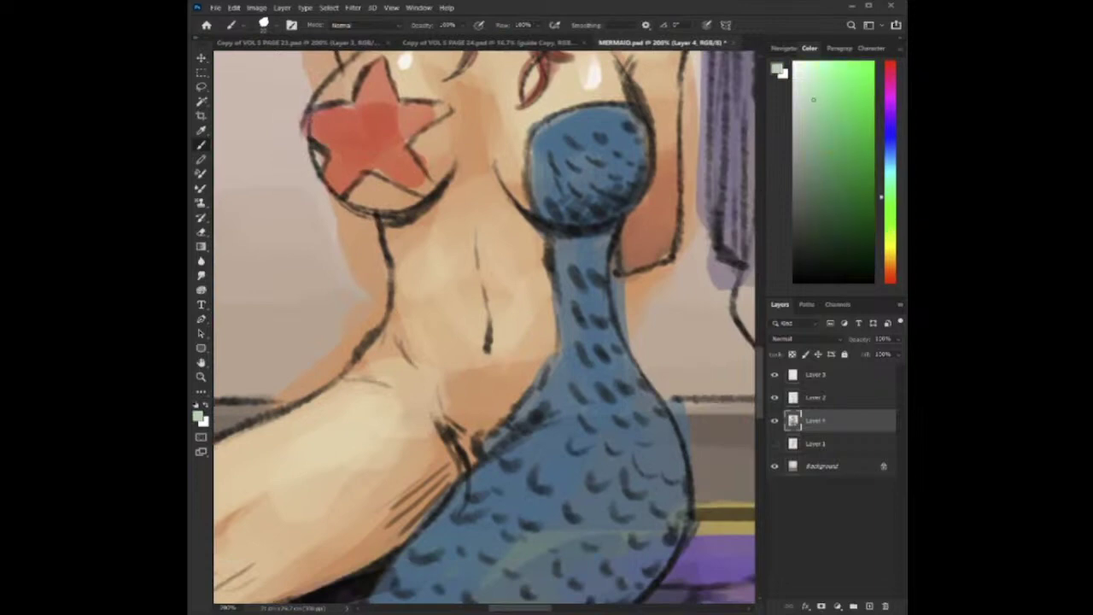
mouse_move(574, 173)
mouse_down()
mouse_move(580, 295)
mouse_move(576, 276)
mouse_move(602, 299)
mouse_up()
key(bracketleft)
key(bracketleft)
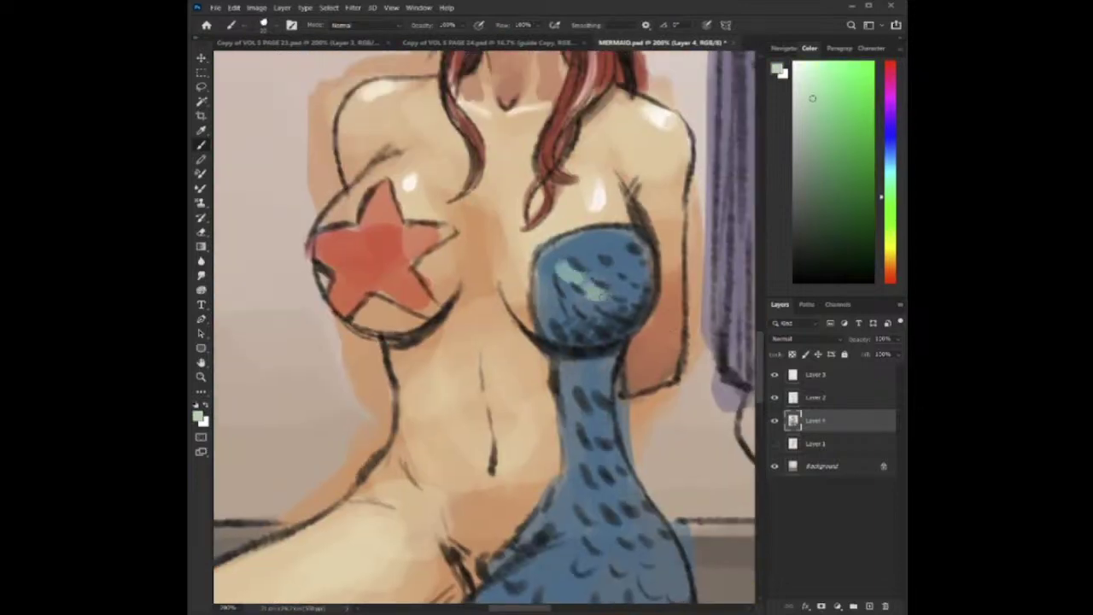
Add smaller pale green highlight strokes between the dark scale marks across the breast covering, adjusting the brush size.
mouse_move(577, 256)
mouse_down()
mouse_move(628, 291)
mouse_move(631, 248)
mouse_move(620, 272)
mouse_move(570, 246)
mouse_up()
key(bracketleft)
mouse_move(564, 246)
mouse_down()
mouse_move(577, 287)
mouse_move(603, 317)
mouse_up()
key(bracketleft)
key(bracketright)
drag(547, 272, 555, 297)
drag(554, 291, 562, 317)
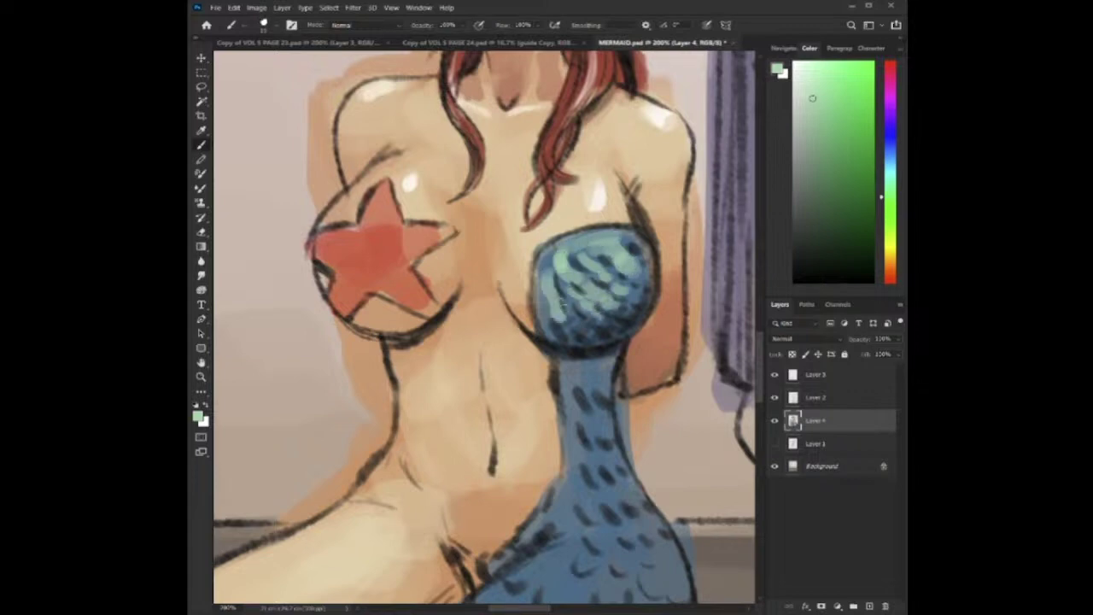
Add further pale green highlight strokes along the side and lower part of the mermaid's scaled breast covering.
drag(545, 264, 543, 289)
mouse_move(582, 242)
mouse_down()
mouse_move(545, 271)
mouse_move(618, 239)
mouse_up()
drag(634, 315, 608, 249)
drag(547, 306, 572, 327)
Paint pale green scale highlights between the dark marks down the blue waist strip and onto the outer hip.
mouse_move(582, 363)
mouse_down()
mouse_move(568, 320)
mouse_move(553, 312)
mouse_up()
mouse_move(544, 308)
mouse_down()
mouse_move(566, 332)
mouse_move(557, 358)
mouse_up()
mouse_move(560, 344)
mouse_down()
mouse_move(573, 362)
mouse_move(566, 351)
mouse_move(538, 363)
mouse_up()
mouse_move(535, 343)
mouse_down()
mouse_move(552, 367)
mouse_move(565, 362)
mouse_up()
mouse_move(564, 338)
mouse_down()
mouse_move(568, 390)
mouse_move(541, 354)
mouse_move(565, 362)
mouse_up()
drag(534, 350, 569, 368)
mouse_move(570, 348)
mouse_down()
mouse_move(584, 366)
mouse_move(598, 357)
mouse_up()
drag(590, 409, 597, 356)
drag(565, 321, 577, 336)
drag(580, 321, 608, 335)
mouse_move(608, 321)
mouse_down()
mouse_move(623, 343)
mouse_move(603, 359)
mouse_up()
drag(620, 345, 630, 365)
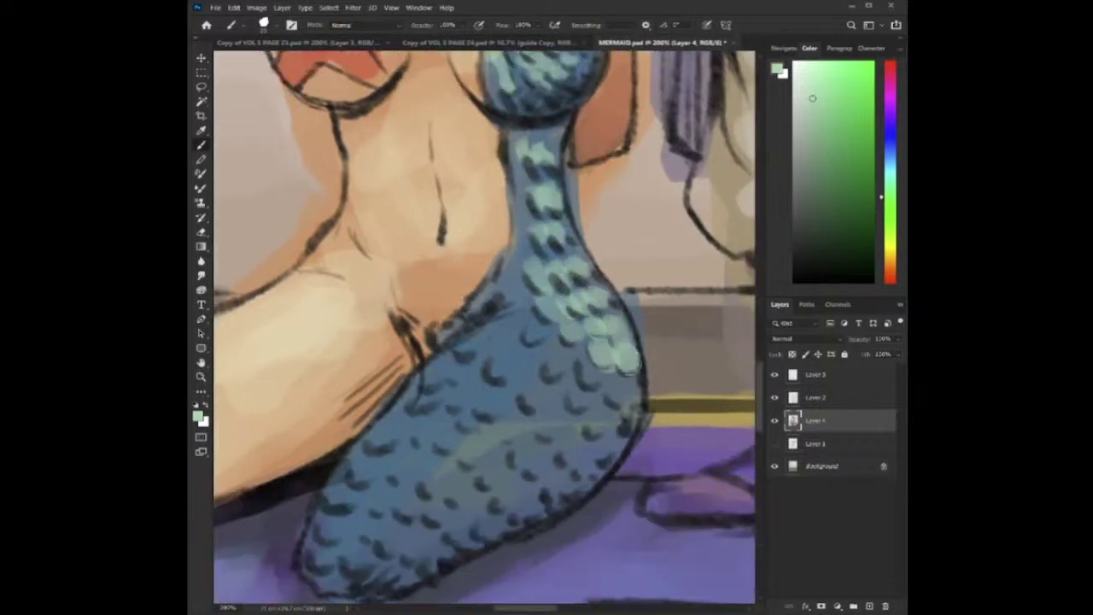
Fill the scales across the mermaid's blue hip with rounded pale green highlight strokes.
mouse_move(534, 325)
mouse_down()
mouse_move(560, 371)
mouse_move(593, 383)
mouse_up()
drag(618, 379, 627, 401)
mouse_move(522, 351)
mouse_down()
mouse_move(511, 367)
mouse_move(529, 401)
mouse_up()
drag(567, 384, 570, 405)
drag(598, 393, 589, 410)
mouse_move(528, 350)
mouse_down()
mouse_move(584, 372)
mouse_move(549, 364)
mouse_up()
drag(567, 321, 570, 269)
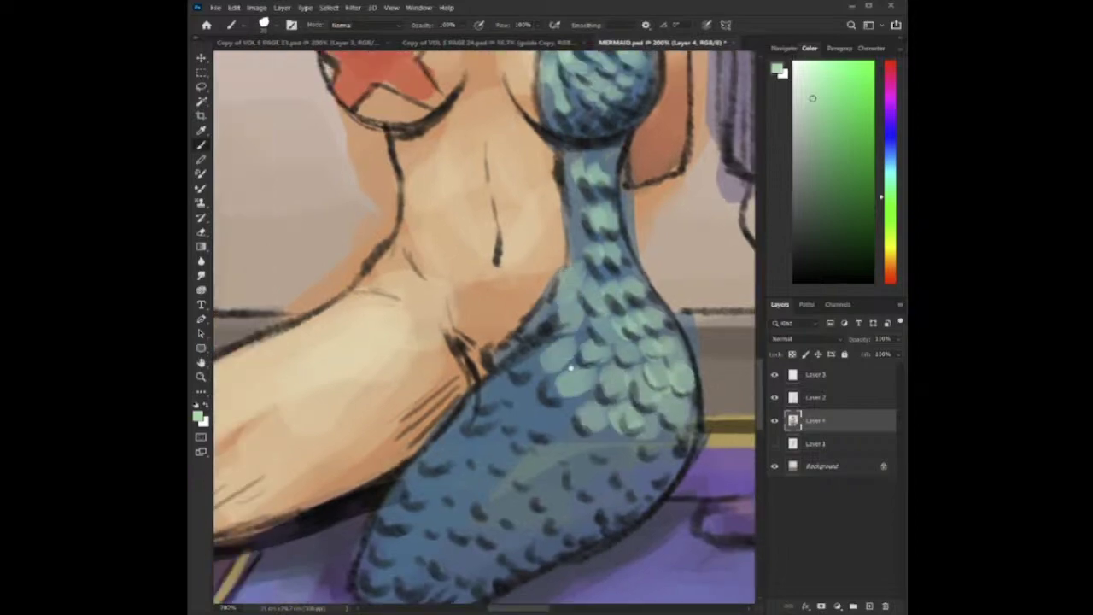
Extend the pale green scale highlights over the scaled thigh down to the knee.
scroll(567, 290, down, 2)
scroll(568, 290, left, 1)
mouse_move(547, 341)
mouse_down()
mouse_move(508, 329)
mouse_move(570, 357)
mouse_move(621, 400)
mouse_move(636, 376)
mouse_move(662, 431)
mouse_move(551, 408)
mouse_move(576, 427)
mouse_move(512, 389)
mouse_move(465, 395)
mouse_move(492, 415)
mouse_move(485, 429)
mouse_up()
mouse_move(514, 427)
mouse_down()
mouse_move(529, 451)
mouse_move(589, 388)
mouse_up()
drag(468, 395, 462, 401)
mouse_move(486, 390)
mouse_down()
mouse_move(538, 414)
mouse_move(475, 430)
mouse_move(446, 418)
mouse_move(551, 453)
mouse_up()
mouse_move(463, 441)
mouse_down()
mouse_move(448, 449)
mouse_move(471, 463)
mouse_up()
mouse_move(560, 325)
mouse_down()
mouse_move(558, 417)
mouse_move(555, 398)
mouse_up()
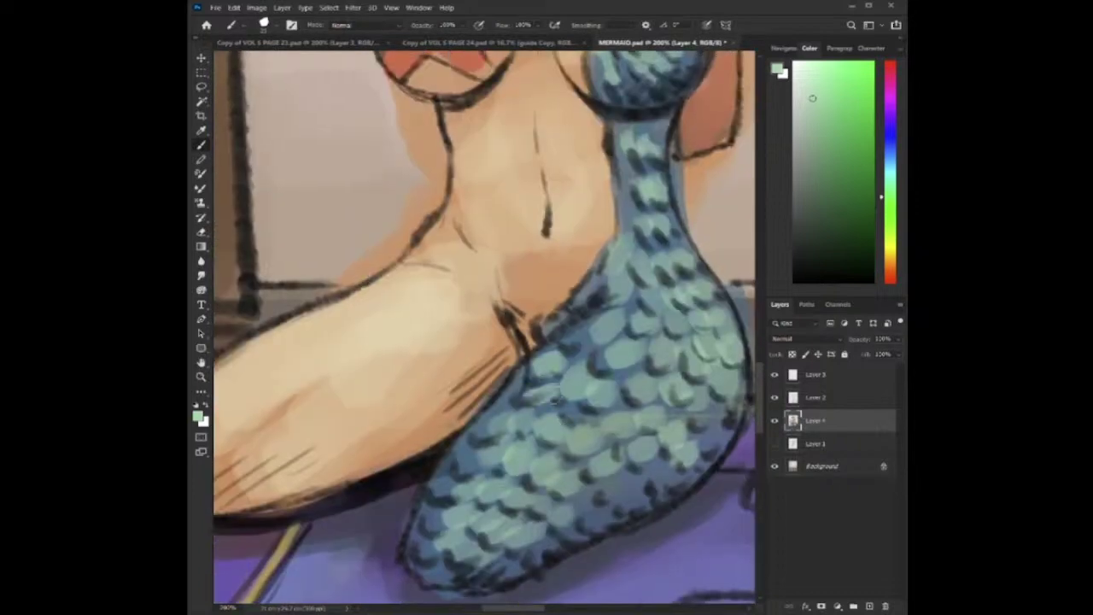
Sample the shadow skin tones beside the hip and darken the underside of the bare thigh in brown.
alt+click(580, 338)
scroll(527, 378, down, 1)
scroll(526, 380, down, 3)
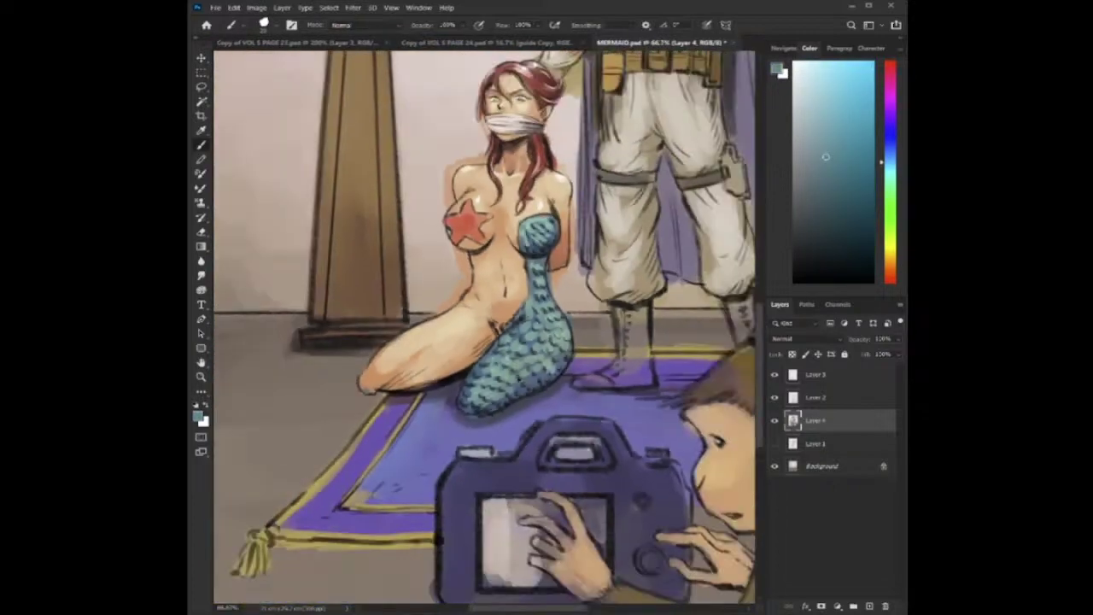
scroll(517, 365, up, 5)
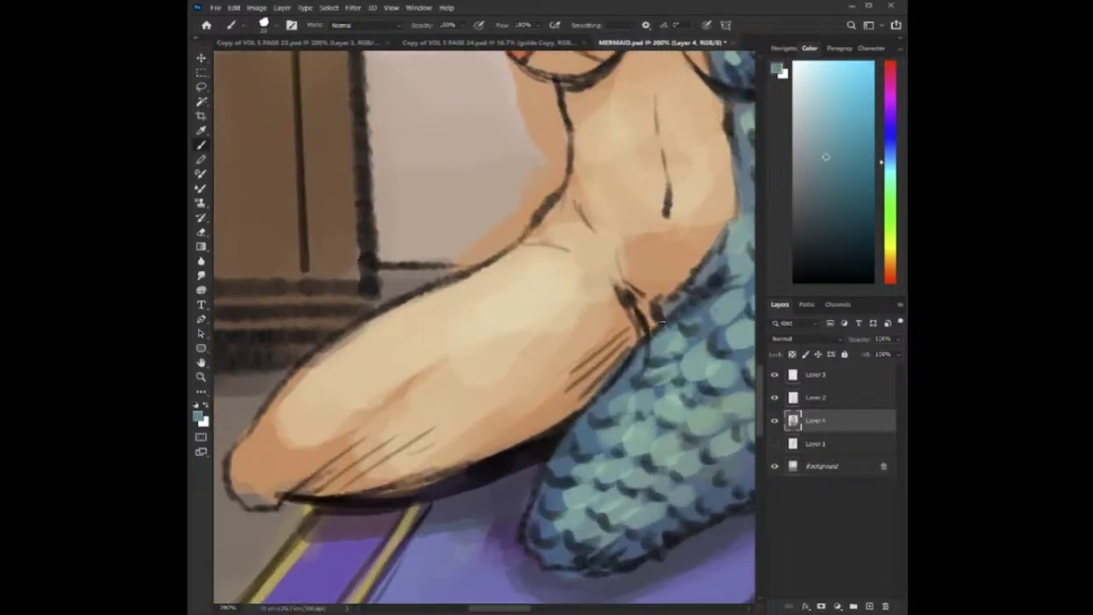
alt+click(626, 318)
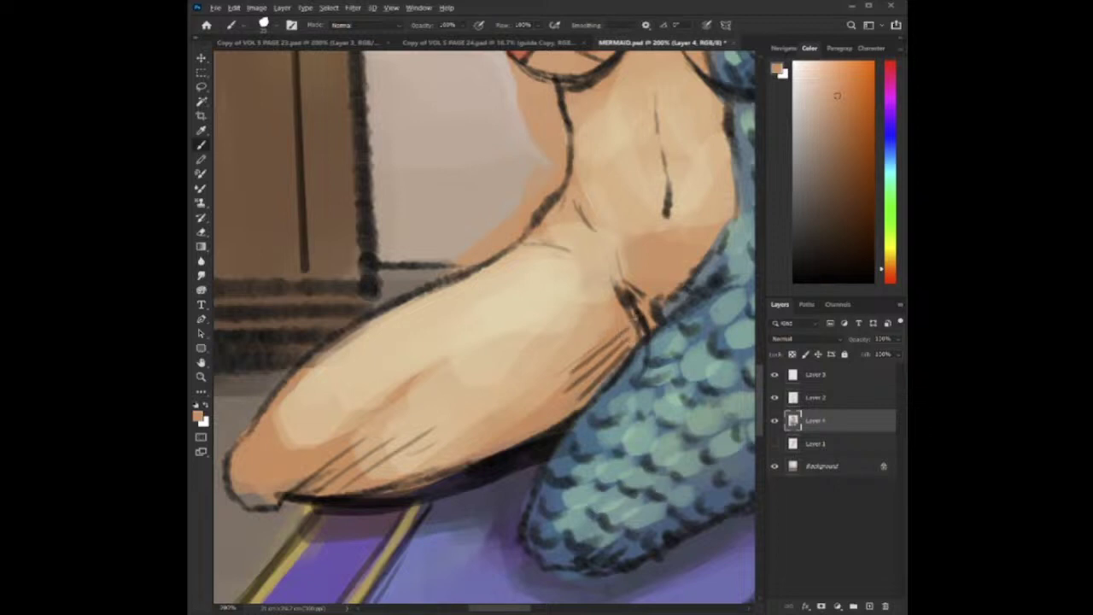
alt+click(609, 362)
drag(503, 446, 488, 441)
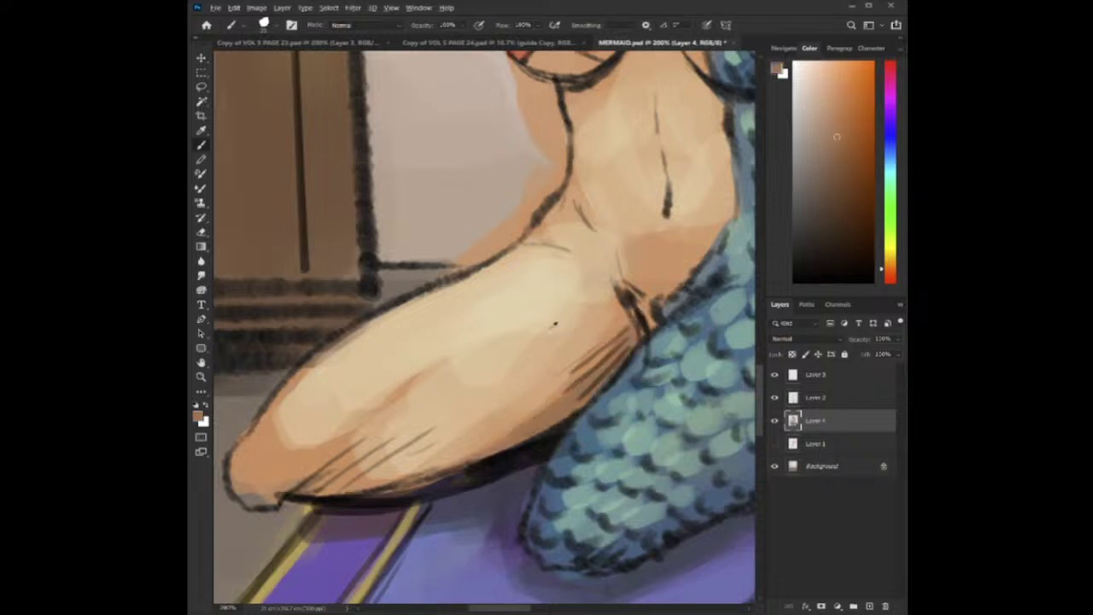
Sample mid skin tones from the bare leg and blend them along the middle and lower edge of the thigh.
alt+click(620, 321)
drag(584, 338, 514, 416)
drag(403, 459, 468, 405)
alt+click(546, 346)
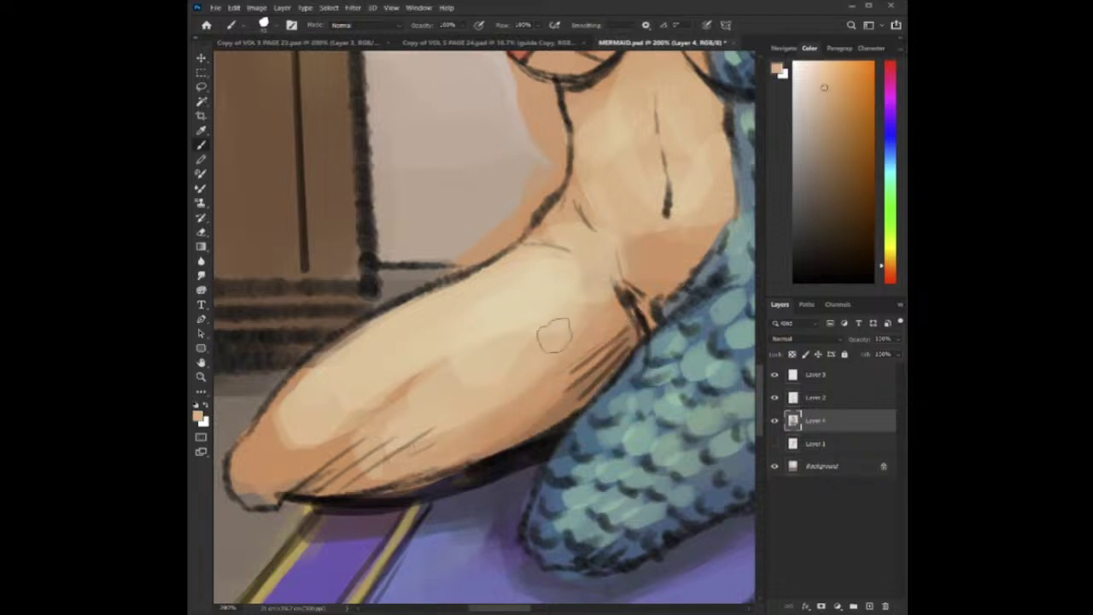
drag(554, 336, 473, 387)
alt+click(345, 441)
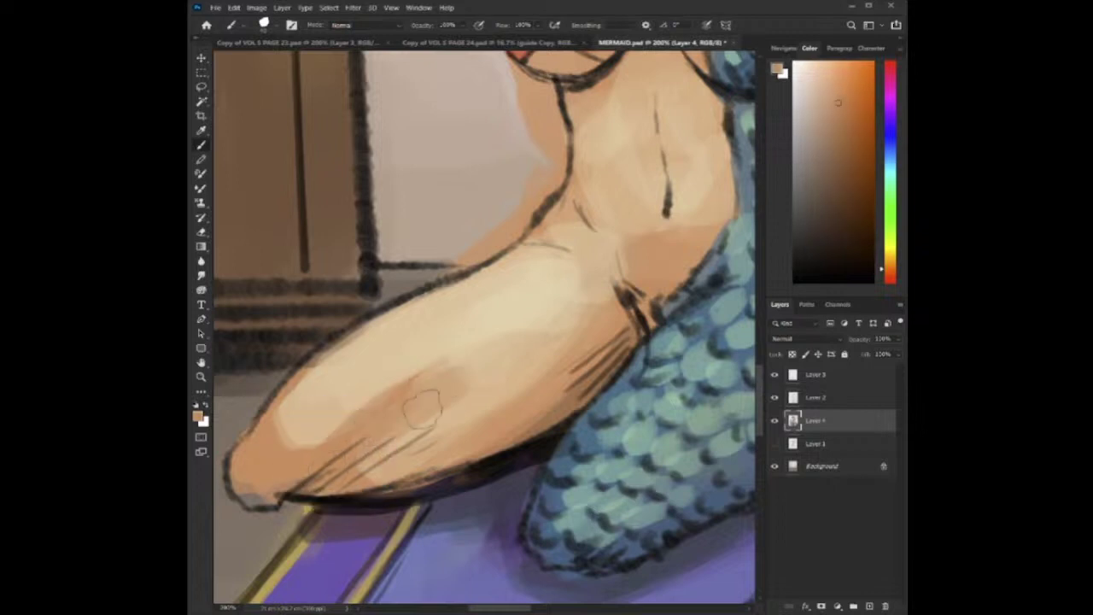
Brush a light cream skin tone over the bare thigh with a larger brush and add a warmer tone around the hip.
alt+click(521, 313)
key(bracketright)
drag(570, 303, 484, 418)
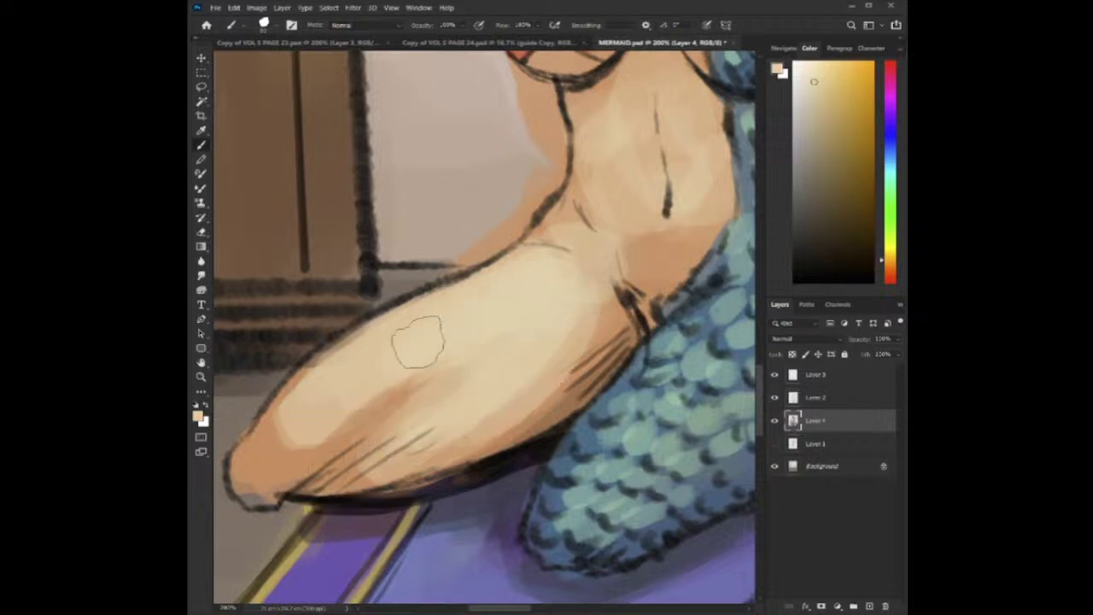
drag(575, 332, 559, 360)
alt+click(672, 259)
mouse_move(589, 225)
mouse_down()
mouse_move(540, 371)
mouse_move(497, 384)
mouse_move(536, 389)
mouse_up()
mouse_move(548, 256)
mouse_down()
mouse_move(500, 361)
mouse_move(510, 348)
mouse_move(519, 336)
mouse_move(469, 352)
mouse_move(496, 345)
mouse_move(534, 295)
mouse_move(571, 408)
mouse_up()
Sample skin and shadow tones around the torso and deepen the shadow beneath the star-covered breast.
alt+click(548, 271)
alt+click(736, 337)
alt+click(501, 344)
alt+click(475, 336)
alt+click(469, 335)
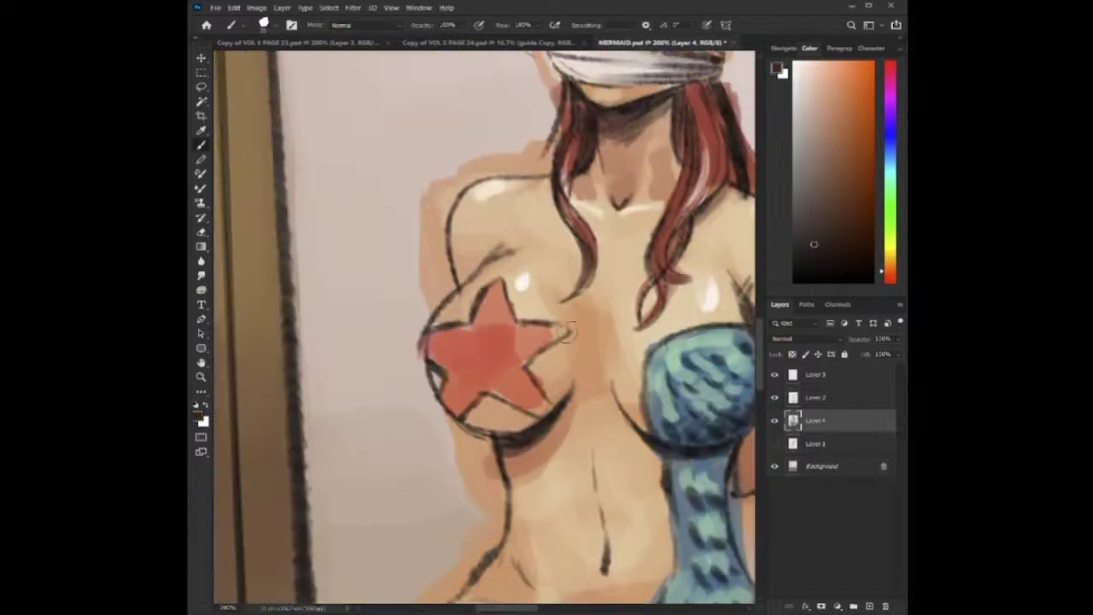
alt+click(534, 310)
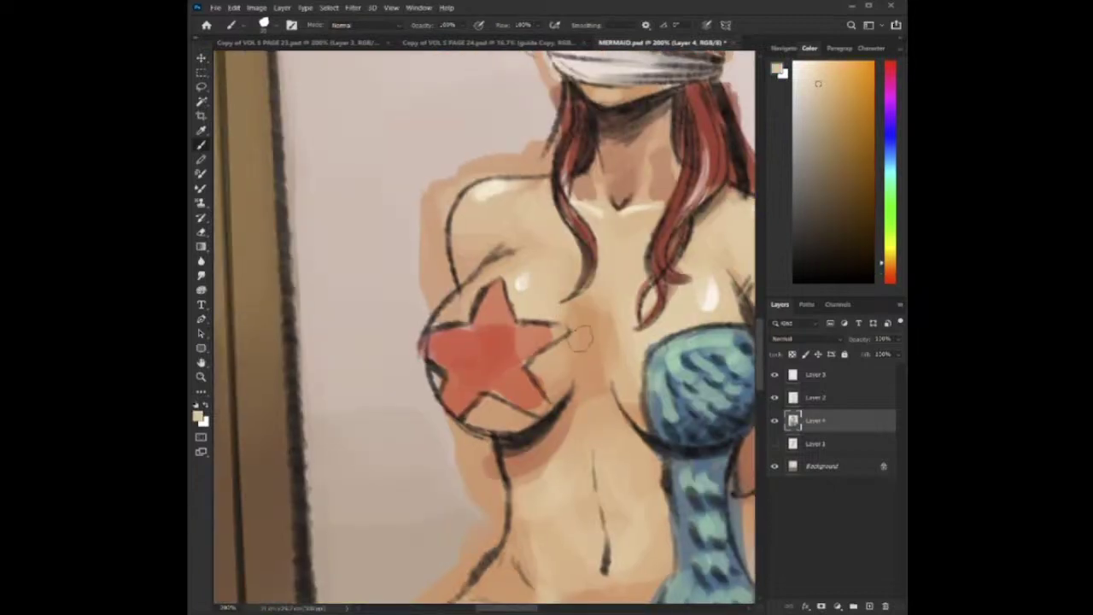
Set the brush to a pale pink, reduce its size and paint highlights on the upper edges of the red starfish.
alt+click(528, 342)
click(801, 79)
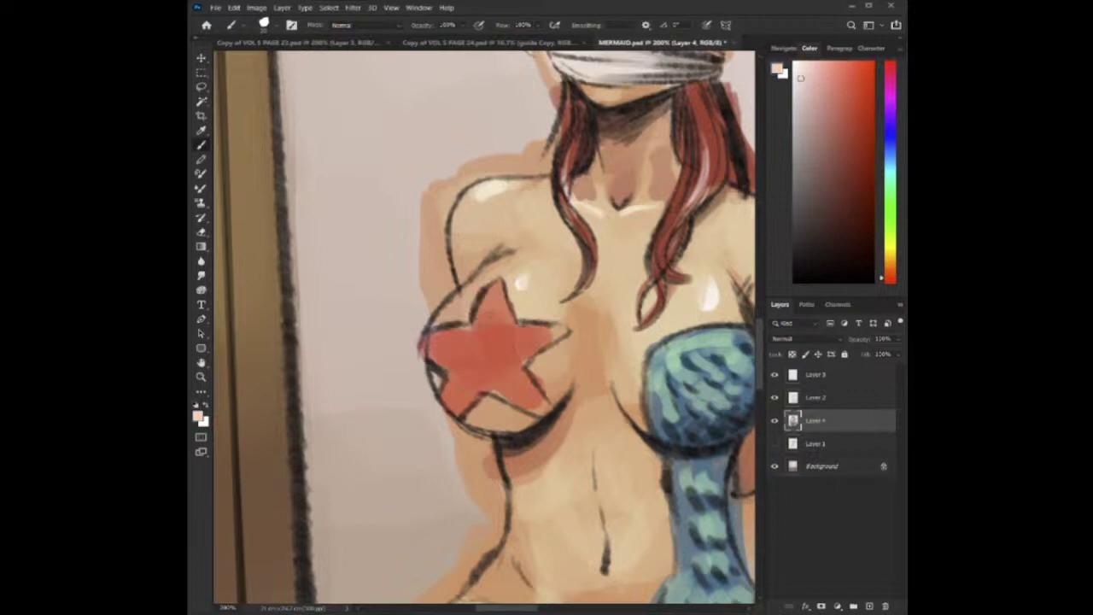
key(bracketleft)
key(bracketleft)
key(bracketleft)
key(bracketleft)
drag(499, 285, 484, 305)
drag(434, 333, 462, 329)
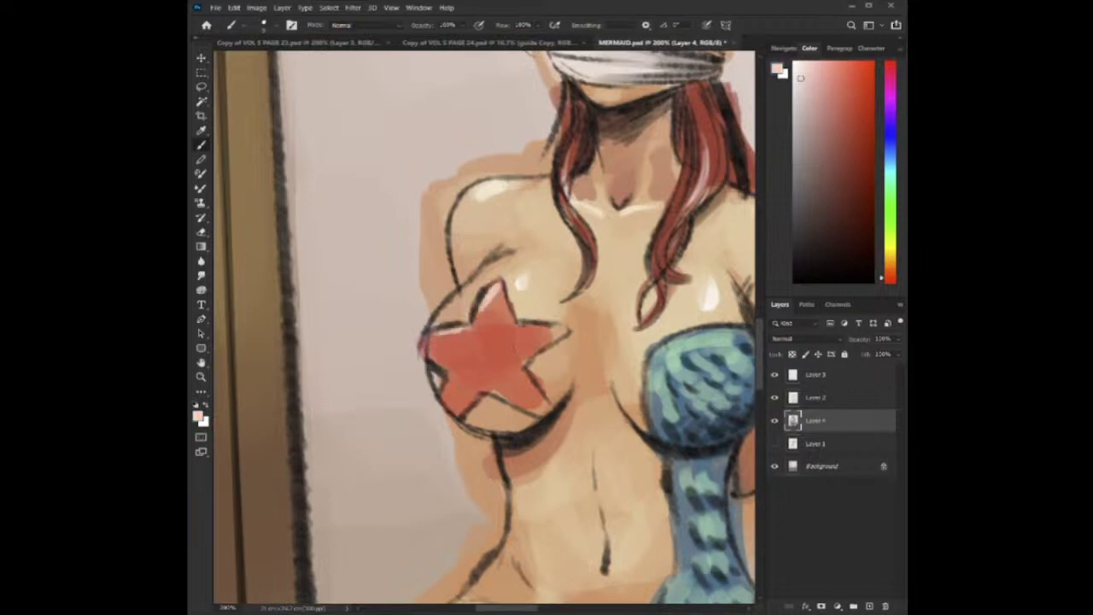
drag(537, 329, 552, 331)
Change the brush colour to a pale yellow and add small bright highlights to the scaled breast covering.
key(ctrl+minus)
drag(621, 361, 609, 333)
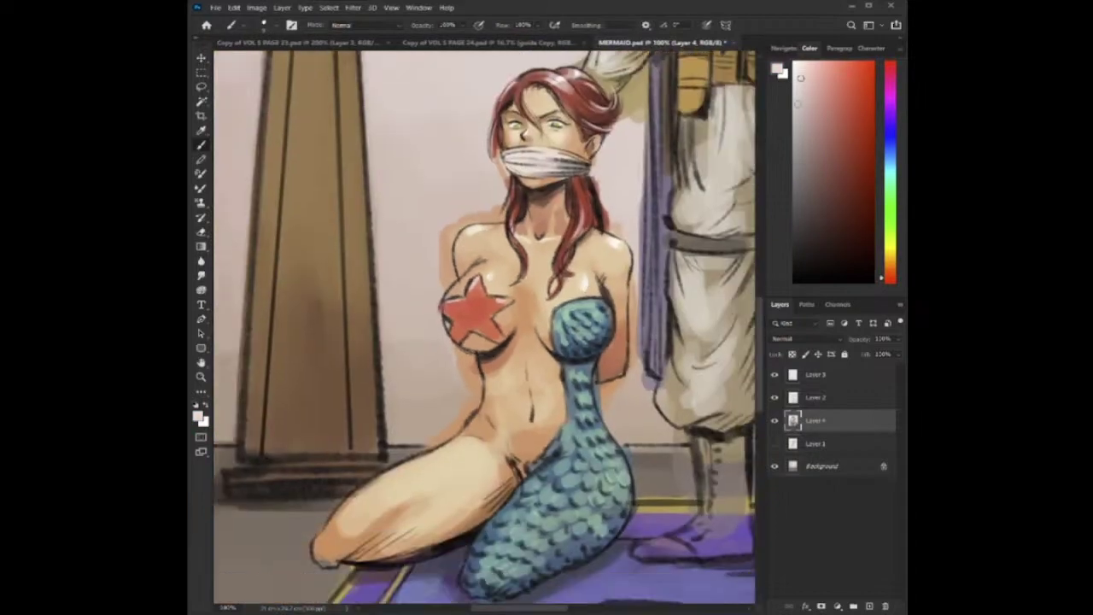
click(890, 254)
click(811, 68)
key(ctrl+plus)
key(ctrl+plus)
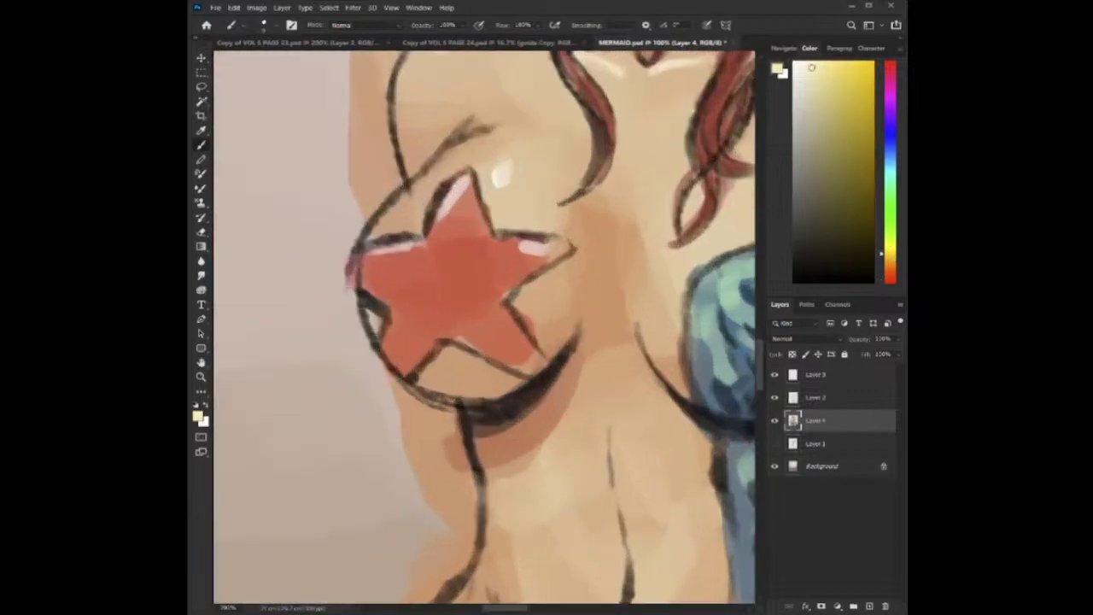
mouse_move(696, 307)
mouse_down()
mouse_move(580, 342)
mouse_move(697, 288)
mouse_up()
drag(623, 309, 588, 339)
drag(638, 399, 576, 267)
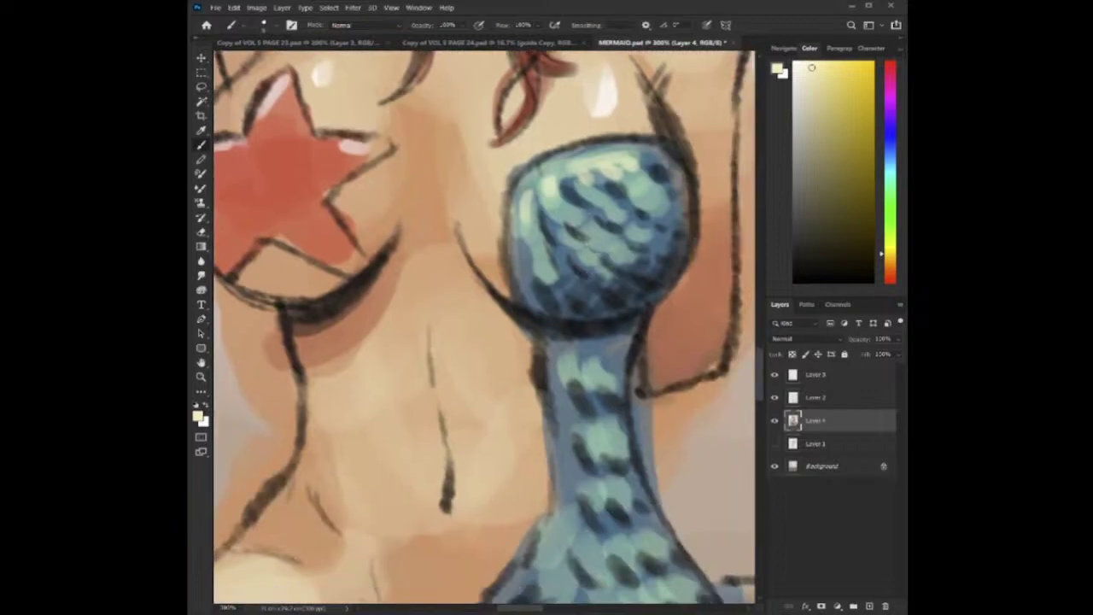
Dot pale yellow highlights onto individual scales from the waist across the hip and down the scaled thigh.
key(ctrl+minus)
drag(560, 447, 696, 192)
drag(671, 315, 669, 306)
mouse_move(631, 344)
mouse_down()
mouse_move(625, 328)
mouse_move(651, 278)
mouse_move(598, 327)
mouse_up()
drag(607, 389, 601, 371)
drag(579, 382, 571, 372)
drag(576, 422, 570, 402)
drag(592, 429, 547, 403)
mouse_move(546, 461)
mouse_down()
mouse_move(540, 440)
mouse_move(561, 445)
mouse_up()
drag(529, 462, 523, 447)
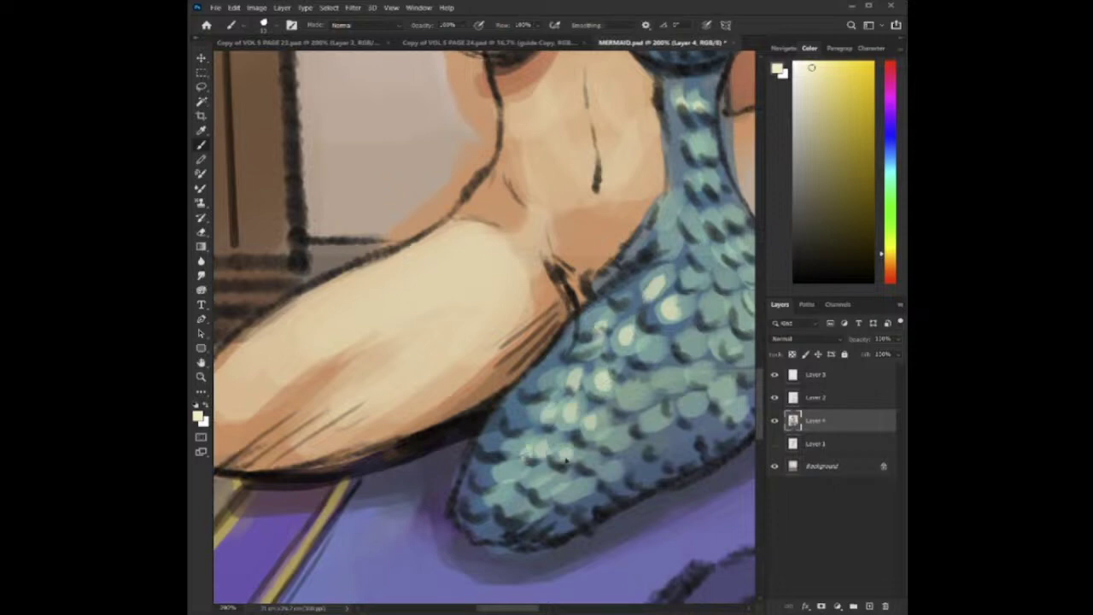
Sample the purple and blue tones around the scaled leg and rug, and save the illustration.
key(ctrl+minus)
key(ctrl+minus)
drag(597, 348, 575, 389)
alt+click(562, 395)
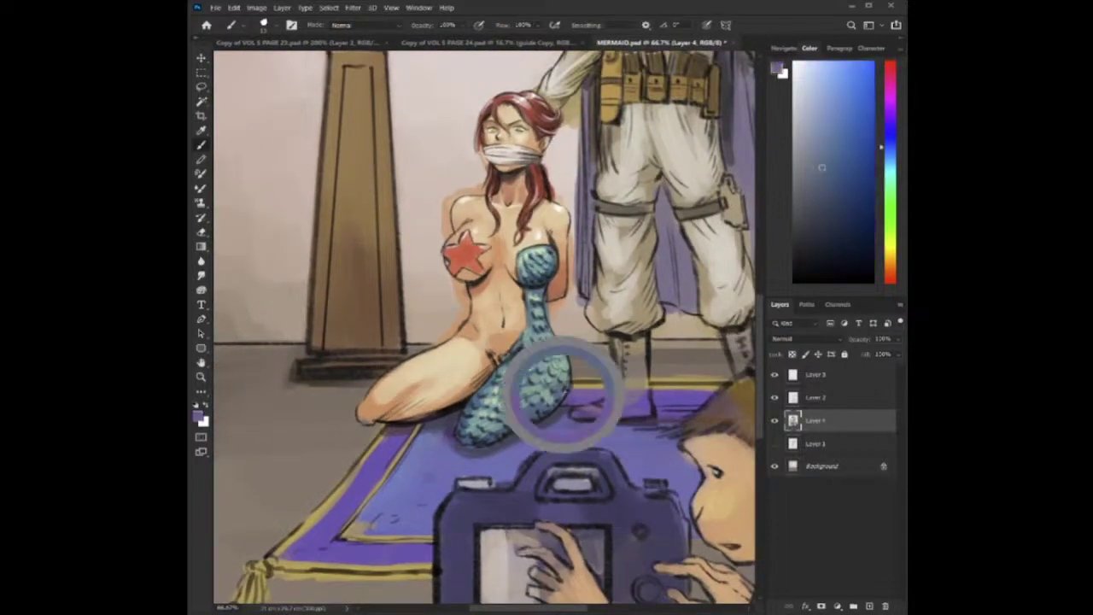
alt+click(564, 346)
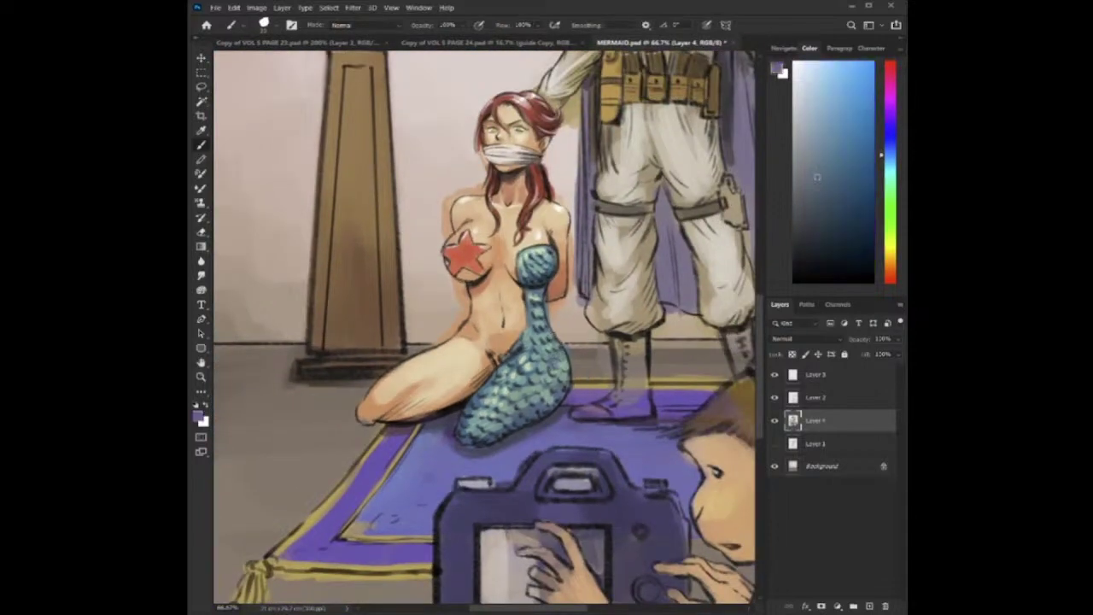
alt+click(568, 391)
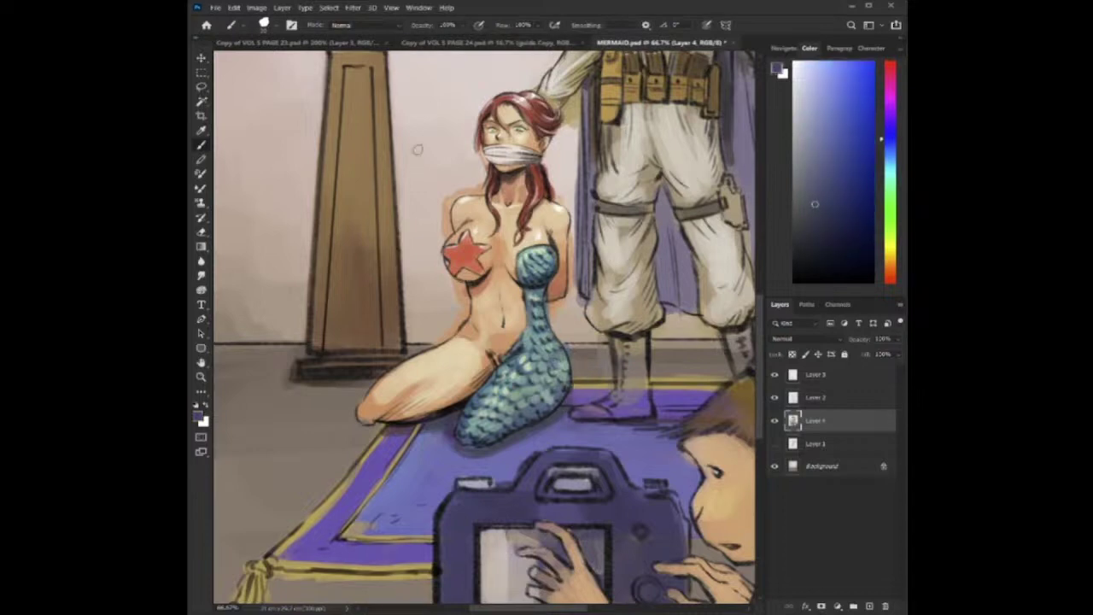
key(ctrl+s)
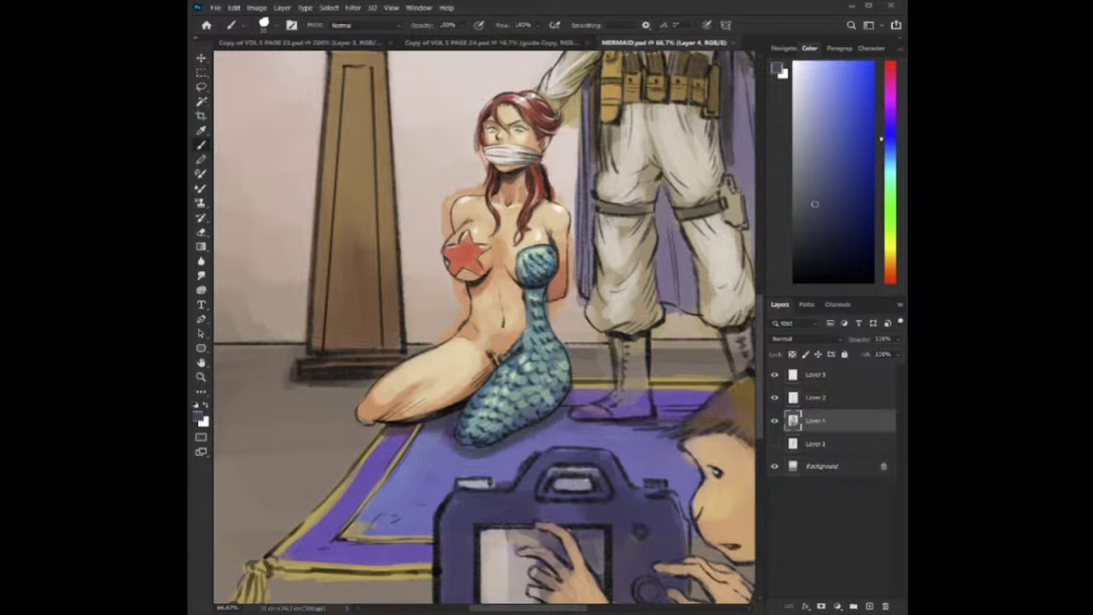
Sample brown from the soldier's belt pouches and paint his boot beside the mermaid with it.
alt+click(646, 73)
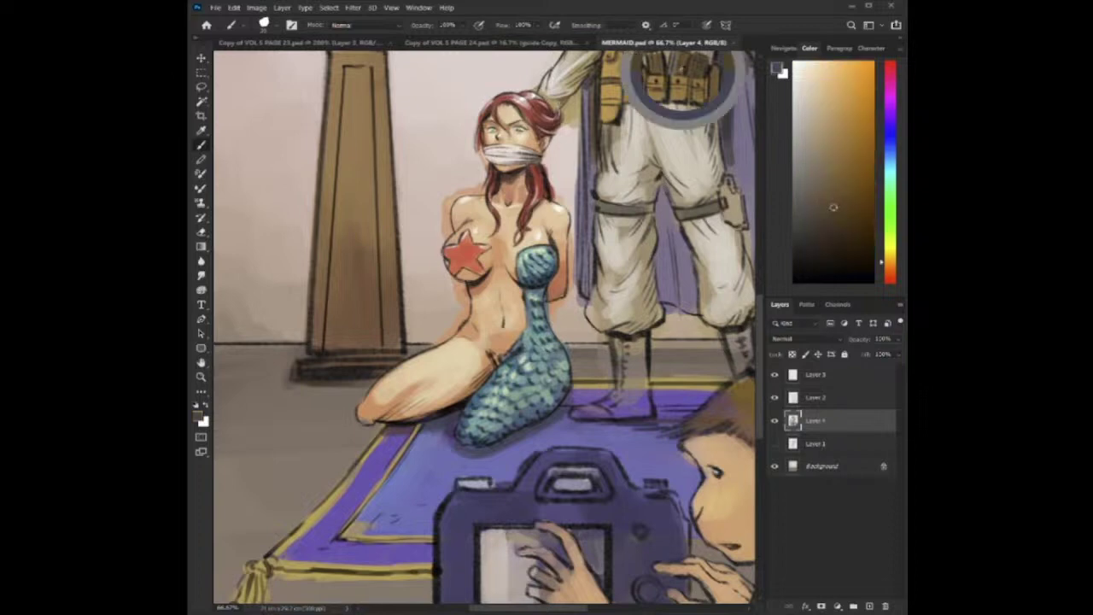
alt+click(648, 74)
mouse_move(643, 363)
mouse_down()
mouse_move(620, 349)
mouse_move(630, 401)
mouse_move(642, 404)
mouse_move(589, 413)
mouse_move(653, 406)
mouse_up()
drag(707, 385, 615, 395)
mouse_move(639, 345)
mouse_down()
mouse_move(654, 381)
mouse_move(661, 350)
mouse_up()
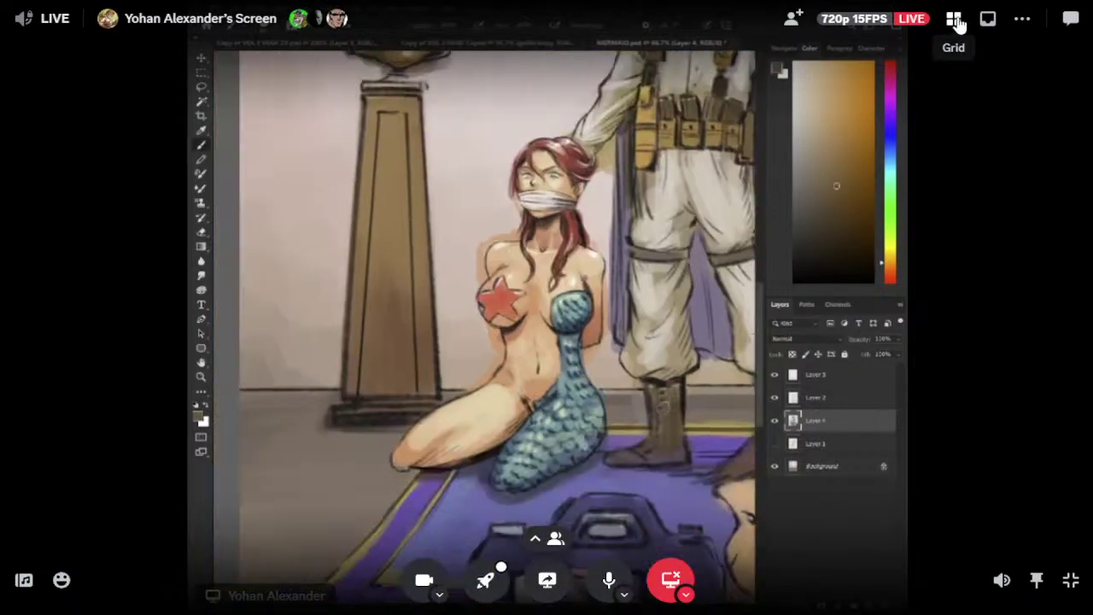
Switch to the Clip Studio Paint stream of the long-haired mermaid with a pistol and look over the illustration.
click(957, 24)
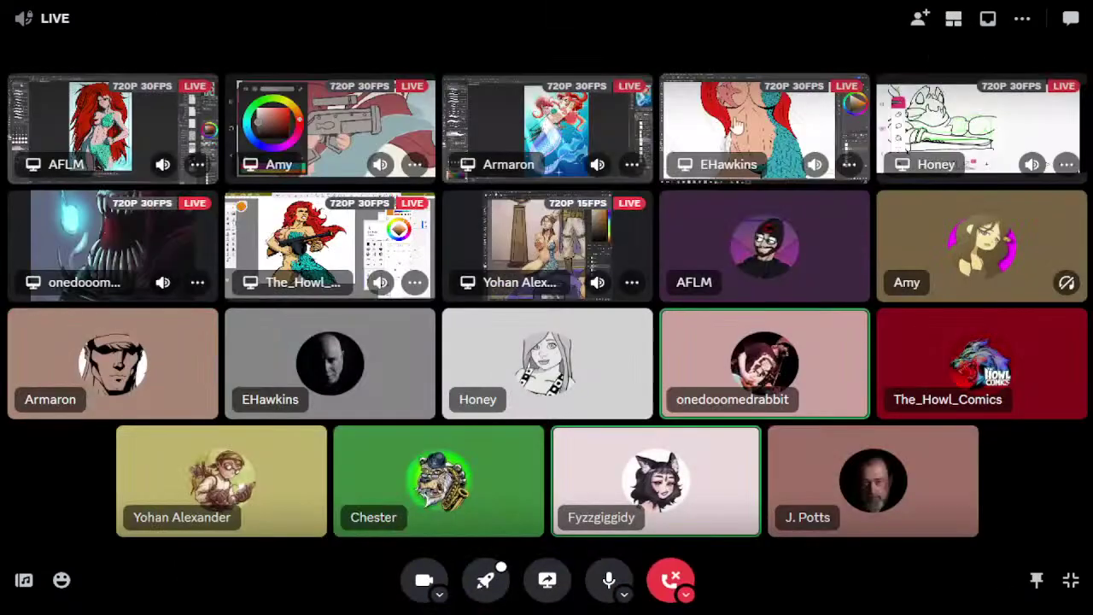
click(96, 135)
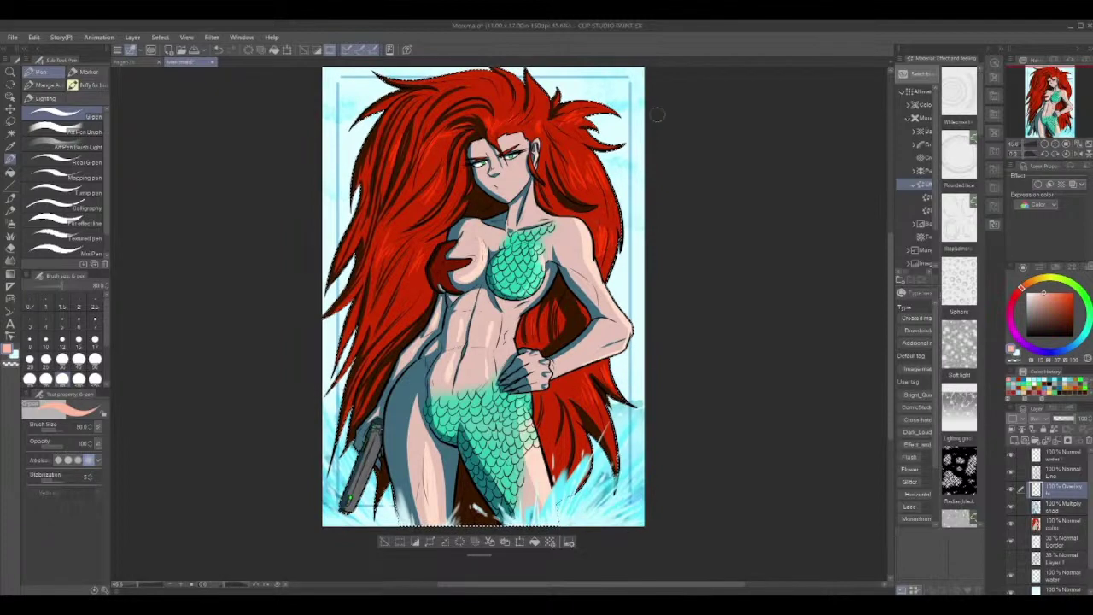
mouse_move(613, 109)
mouse_down()
mouse_move(549, 159)
mouse_move(491, 155)
mouse_up()
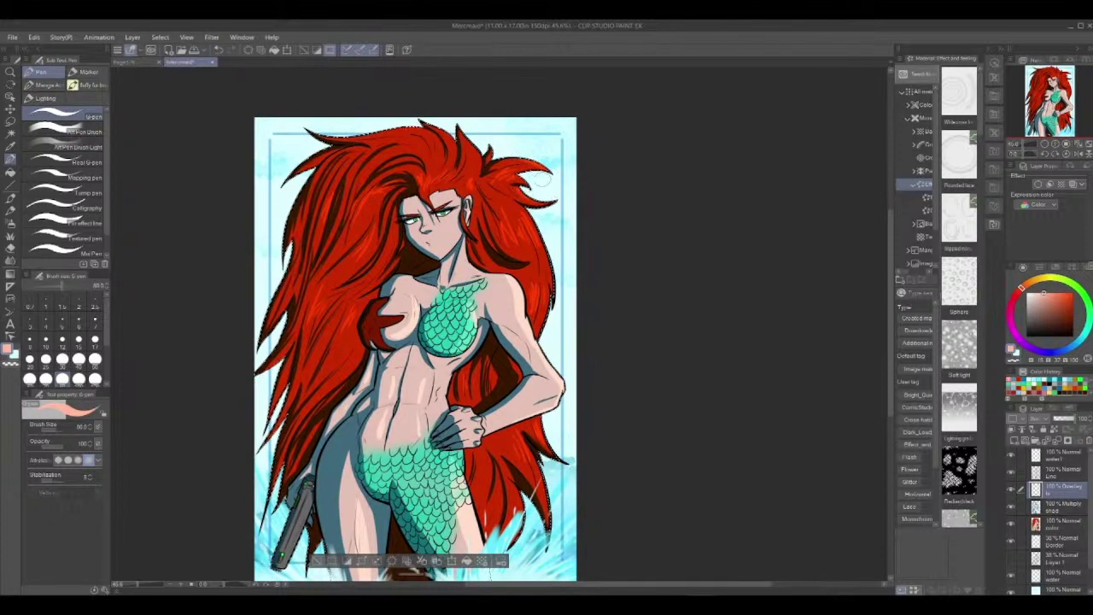
mouse_move(629, 330)
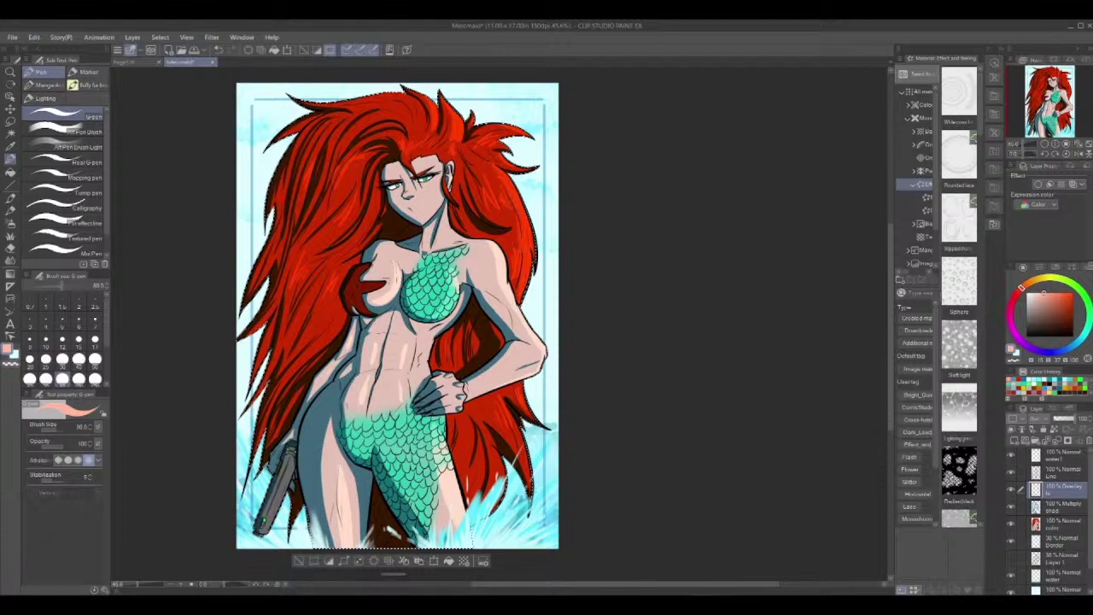
drag(576, 260, 566, 181)
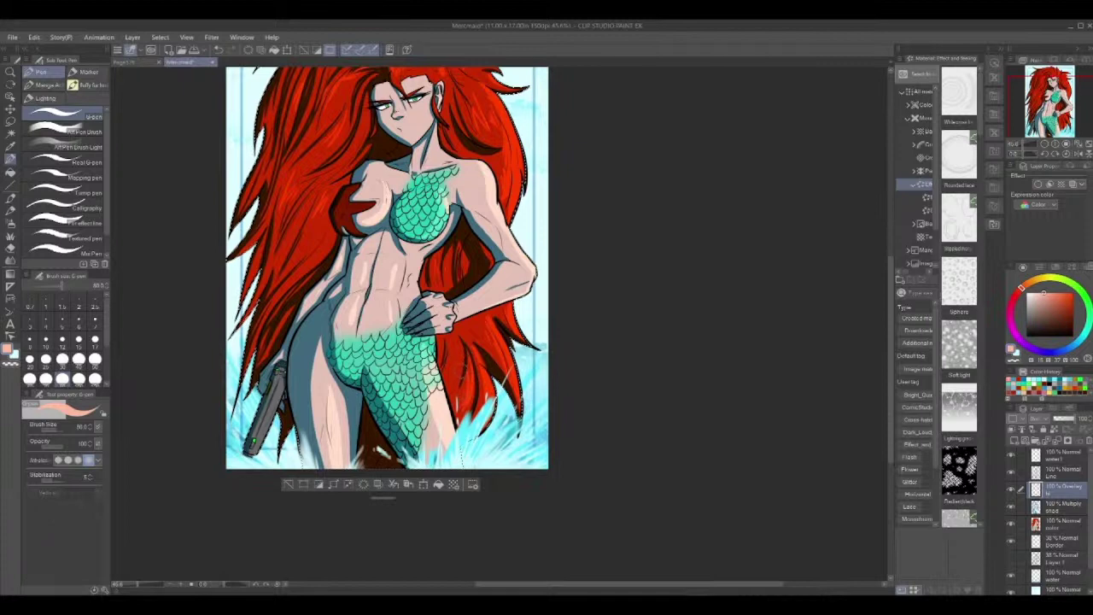
drag(385, 256, 394, 354)
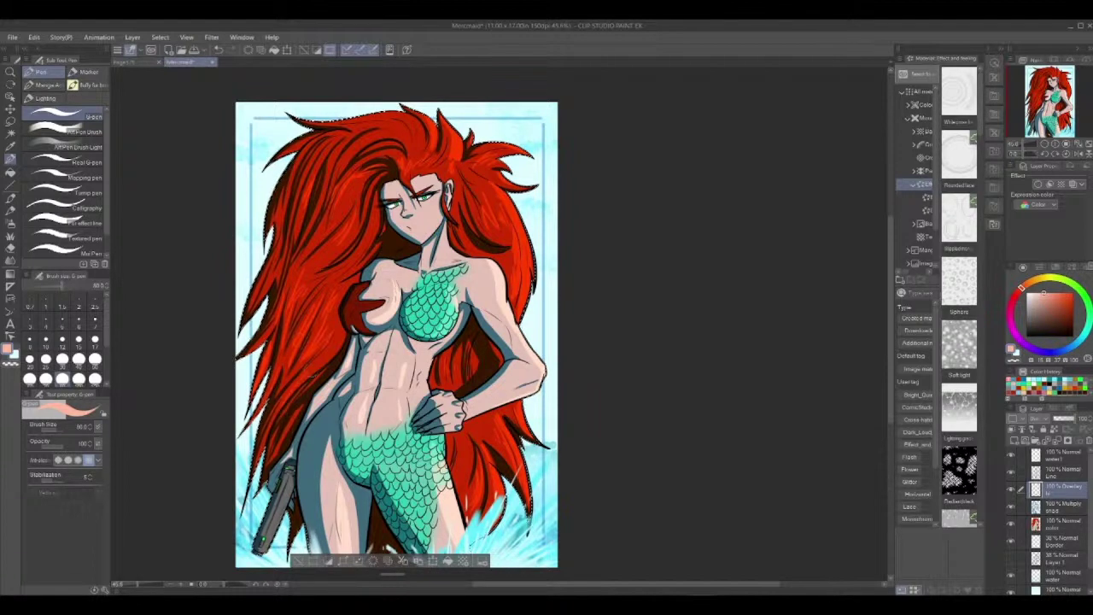
drag(406, 238, 401, 255)
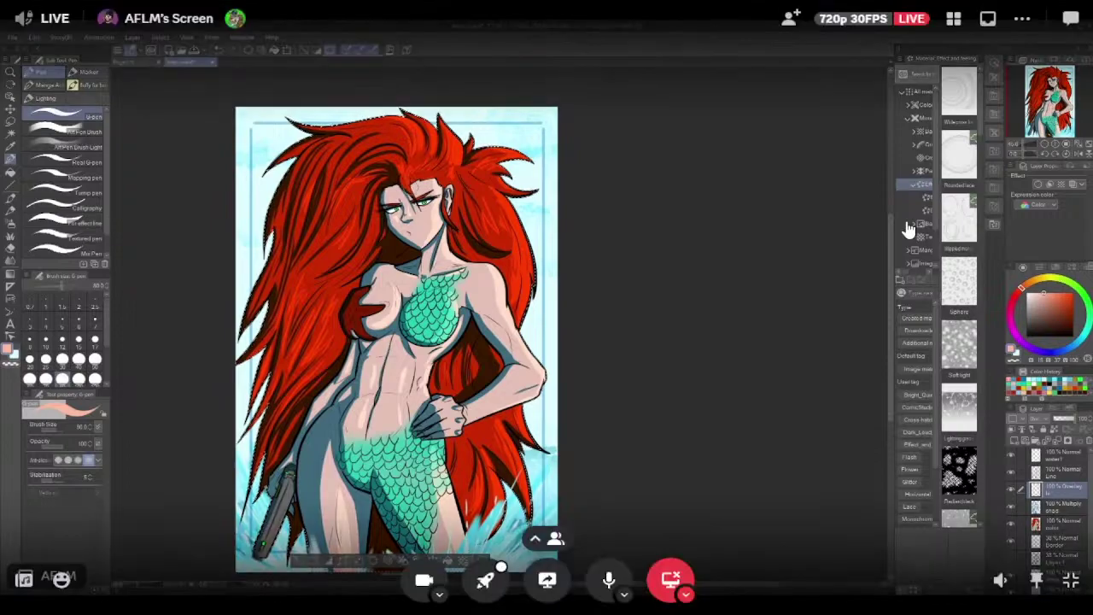
Switch to the stream of the cartoon mermaid aiming a rifle and shade the underside of her forearm in darker tan on Layer 7.
click(950, 26)
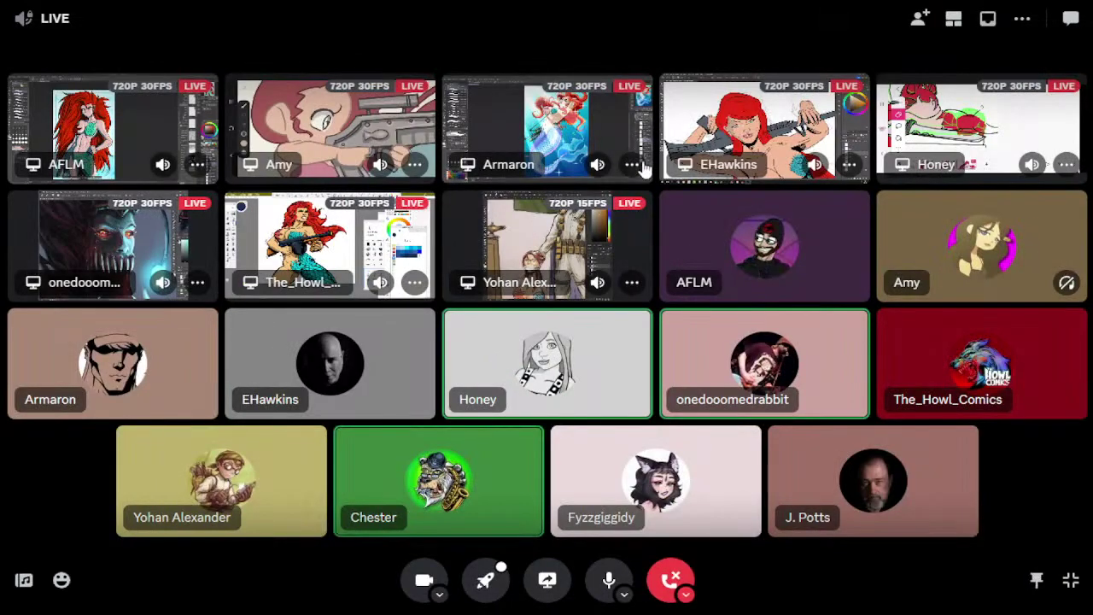
click(325, 141)
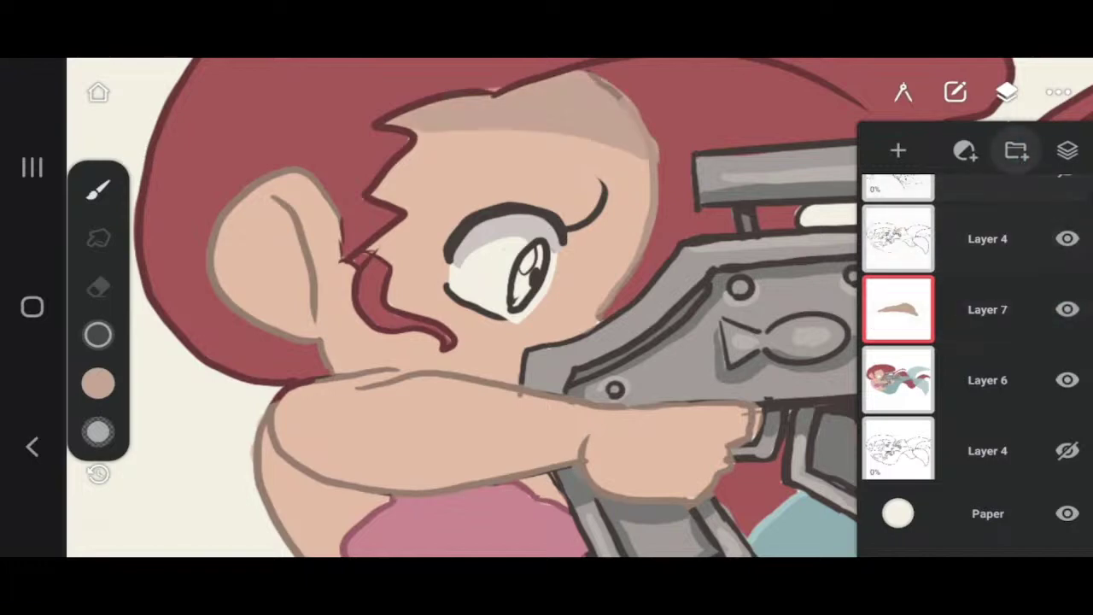
click(1007, 92)
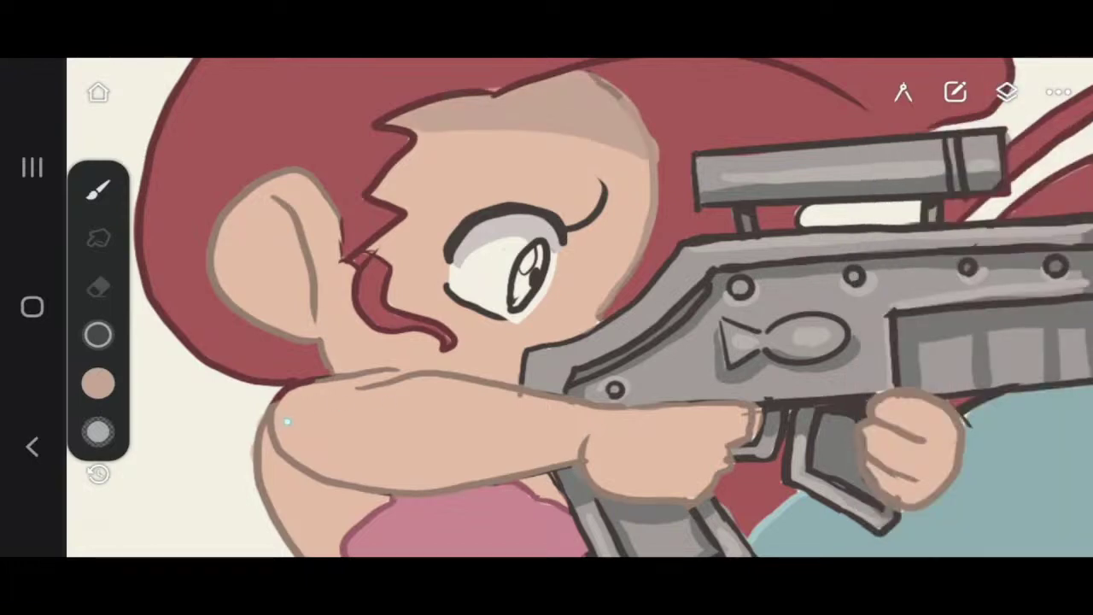
mouse_move(288, 422)
mouse_down()
mouse_move(574, 454)
mouse_move(290, 451)
mouse_move(445, 478)
mouse_move(569, 463)
mouse_up()
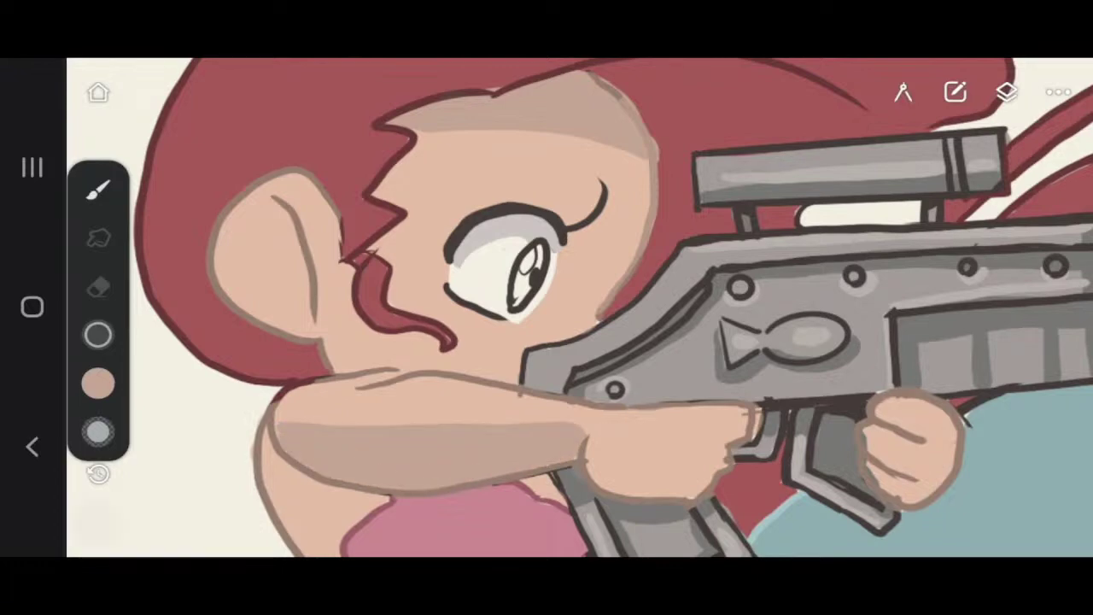
Retry the shading under the forearm and fist, and undo the darker tan shading on the arm and forehead.
click(98, 521)
mouse_move(287, 443)
mouse_down()
mouse_move(567, 447)
mouse_move(343, 466)
mouse_move(388, 484)
mouse_move(643, 462)
mouse_move(596, 472)
mouse_move(716, 483)
mouse_up()
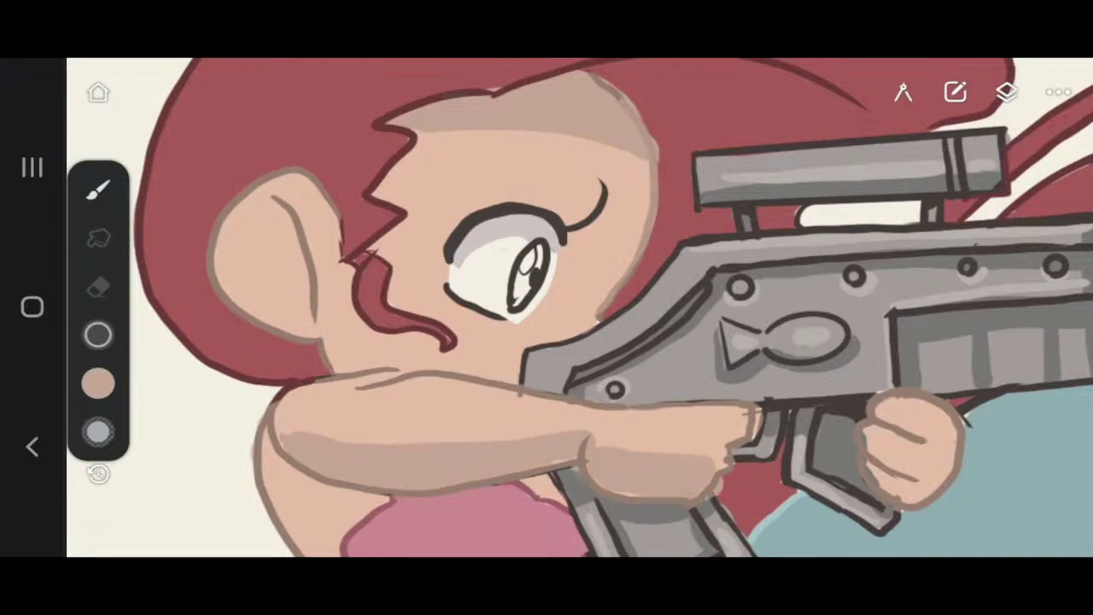
scroll(768, 307, down, 5)
scroll(769, 358, up, 2)
click(97, 522)
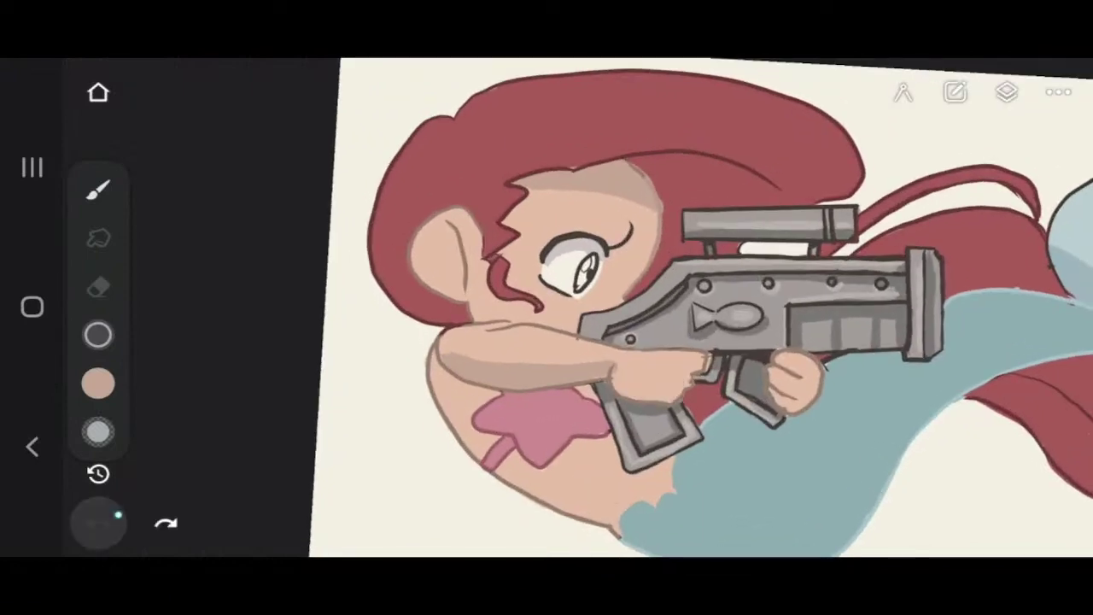
click(97, 522)
scroll(683, 325, up, 1)
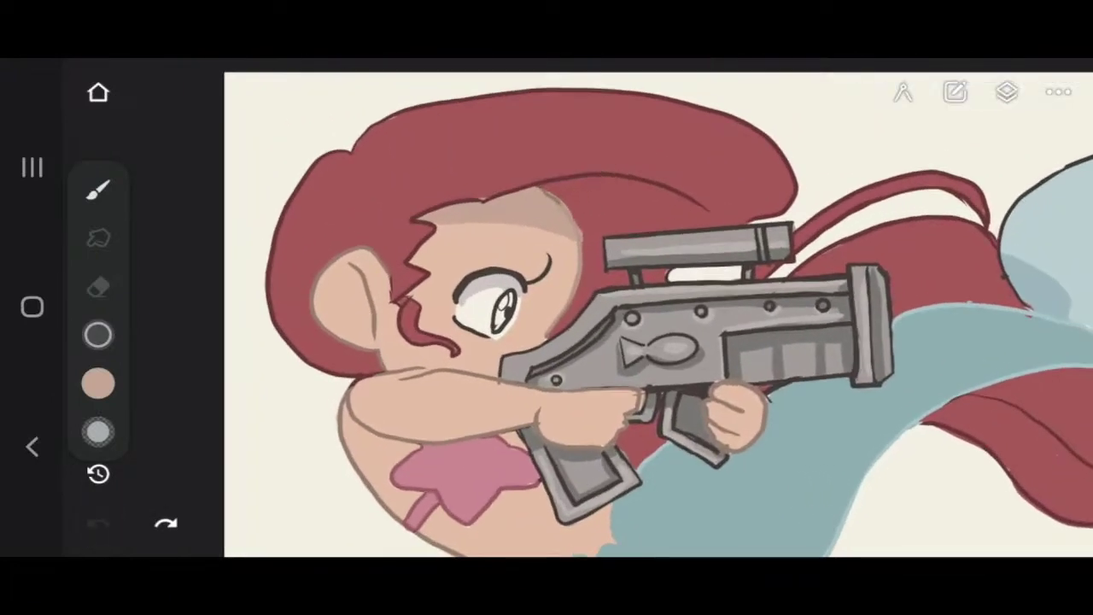
click(98, 521)
Sample the forehead's skin tone and shift it to a slightly darker tan as the brush color.
click(98, 384)
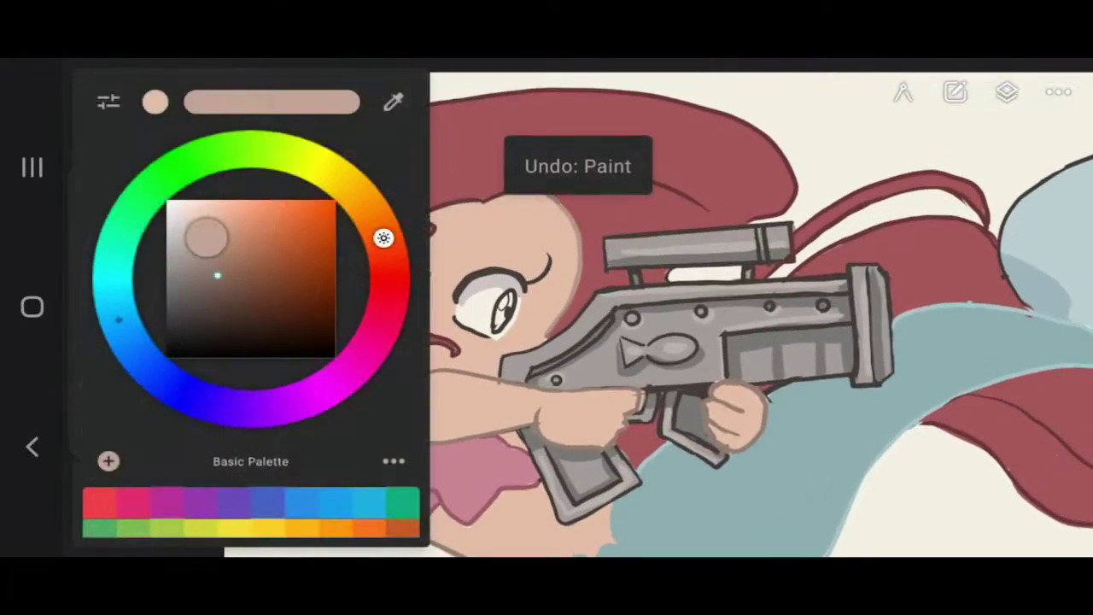
click(503, 228)
click(503, 227)
click(98, 383)
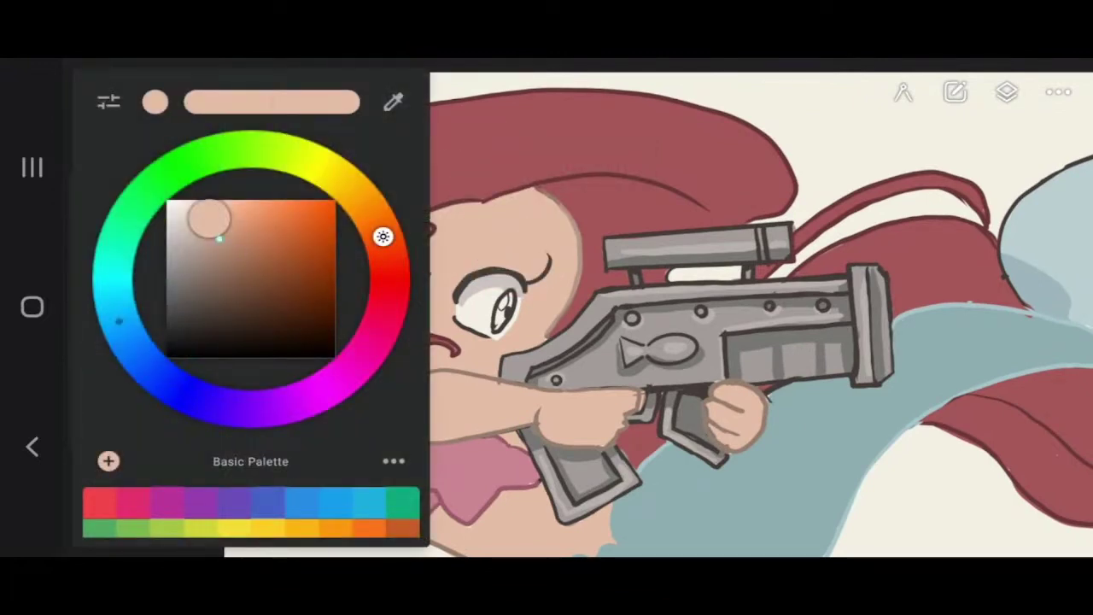
drag(210, 219, 216, 232)
click(598, 342)
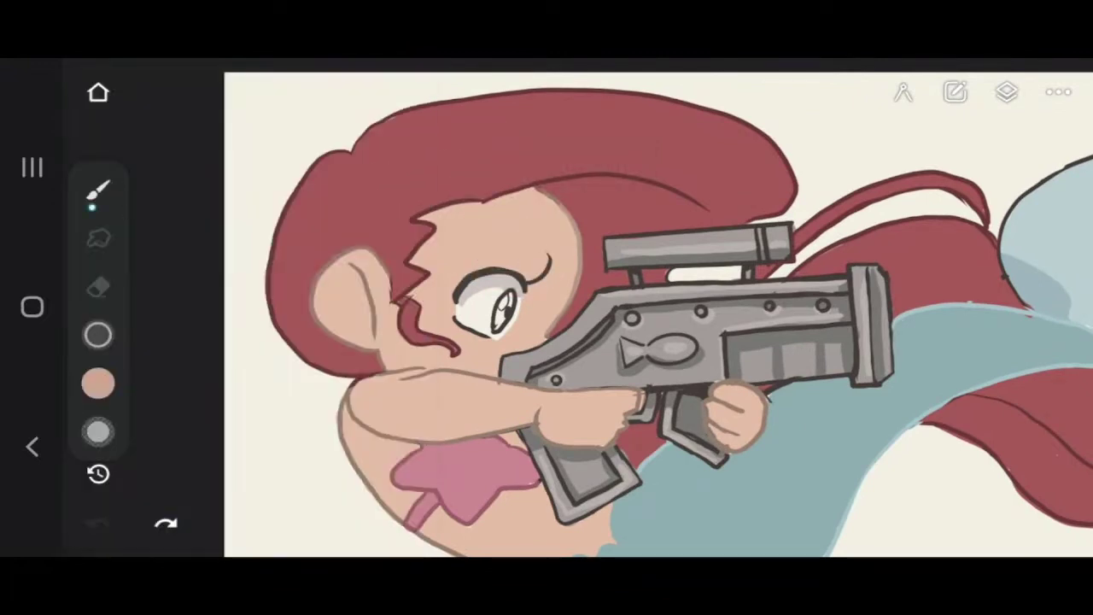
click(94, 199)
click(597, 342)
Try darker tan shading inside the mermaid's ear.
scroll(658, 316, up, 3)
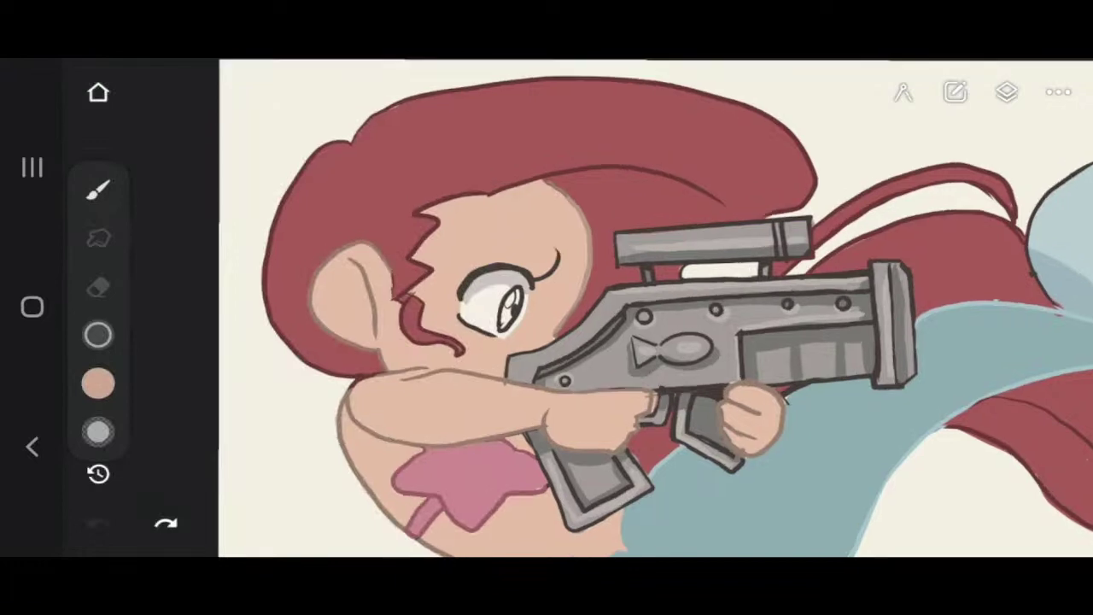
mouse_move(357, 197)
mouse_down()
mouse_move(338, 290)
mouse_move(369, 295)
mouse_move(346, 292)
mouse_move(389, 277)
mouse_up()
scroll(610, 308, down, 5)
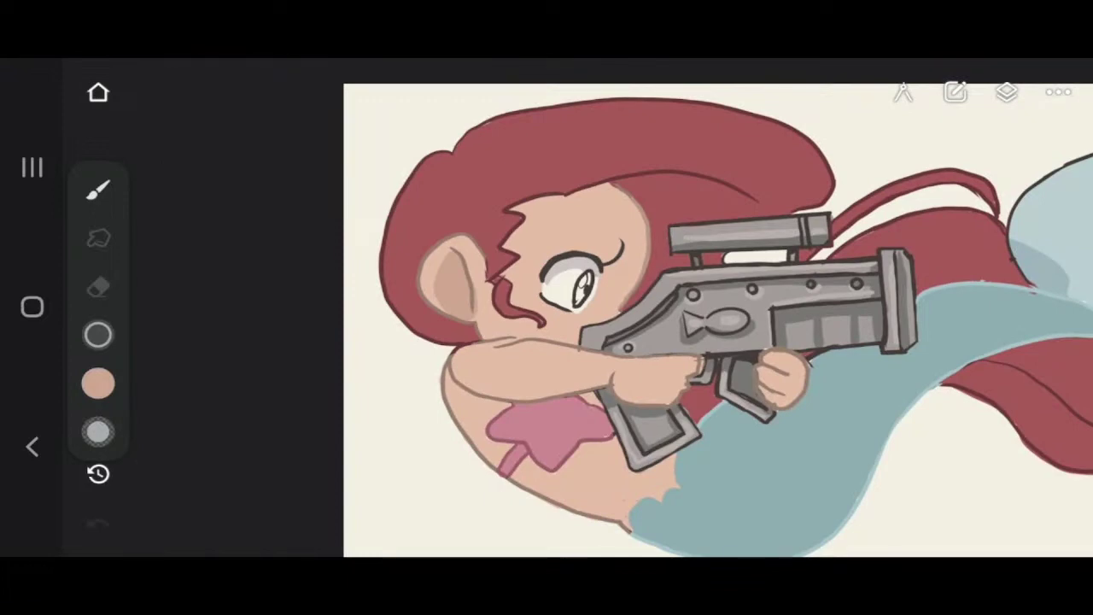
click(103, 521)
Shade the skin gap above the bikini top and the belly beneath the rifle stock with the darker tan.
scroll(609, 307, up, 5)
scroll(610, 307, up, 1)
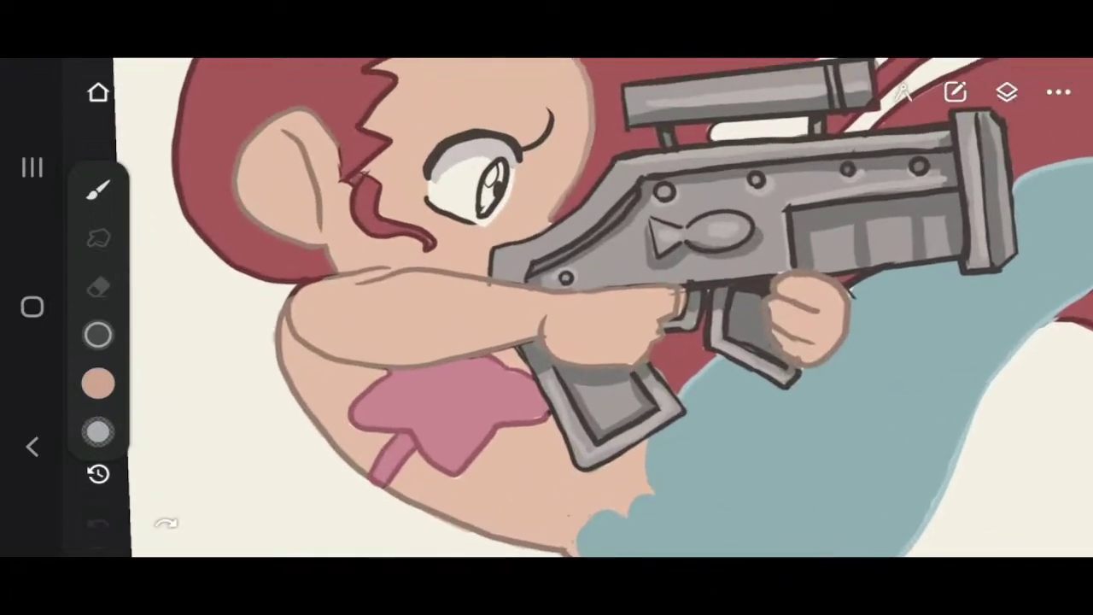
drag(508, 362, 513, 354)
click(517, 362)
click(98, 522)
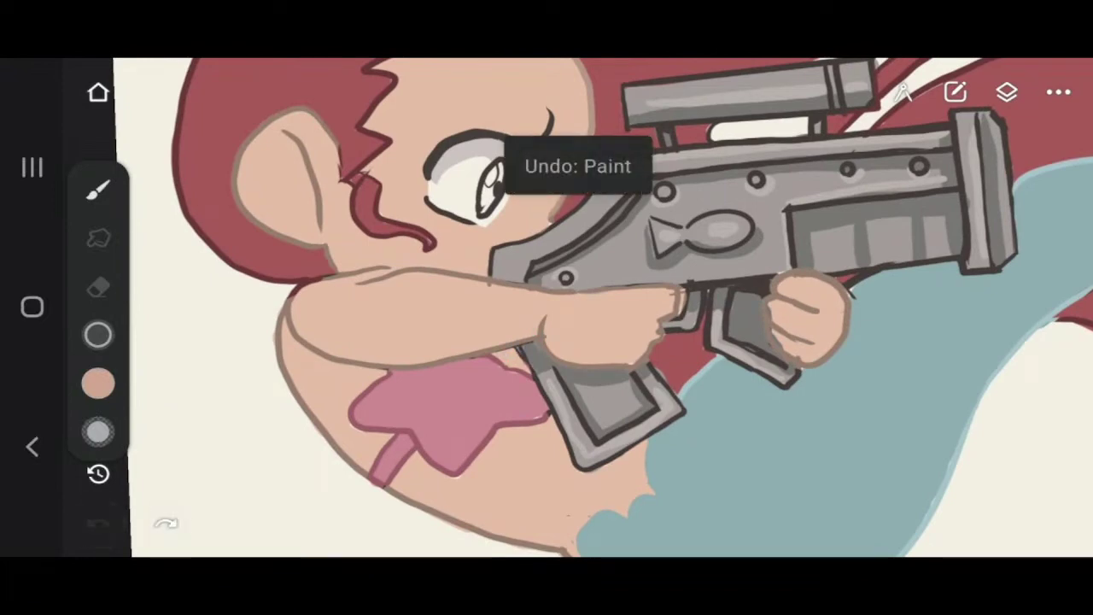
drag(504, 355, 516, 354)
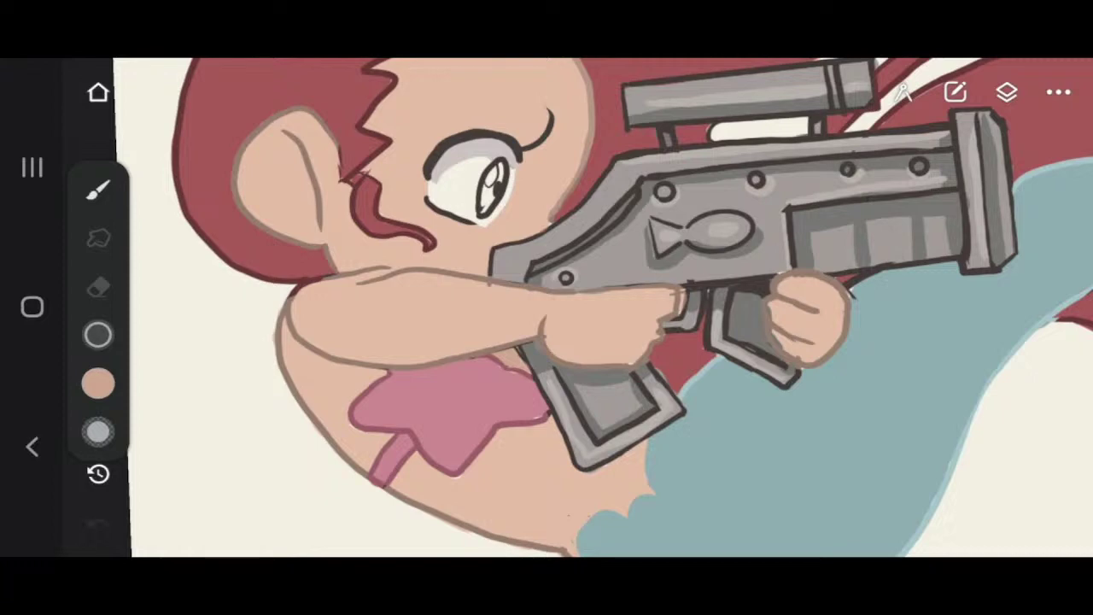
mouse_move(531, 431)
mouse_down()
mouse_move(567, 511)
mouse_move(632, 475)
mouse_move(583, 496)
mouse_move(640, 447)
mouse_move(639, 461)
mouse_up()
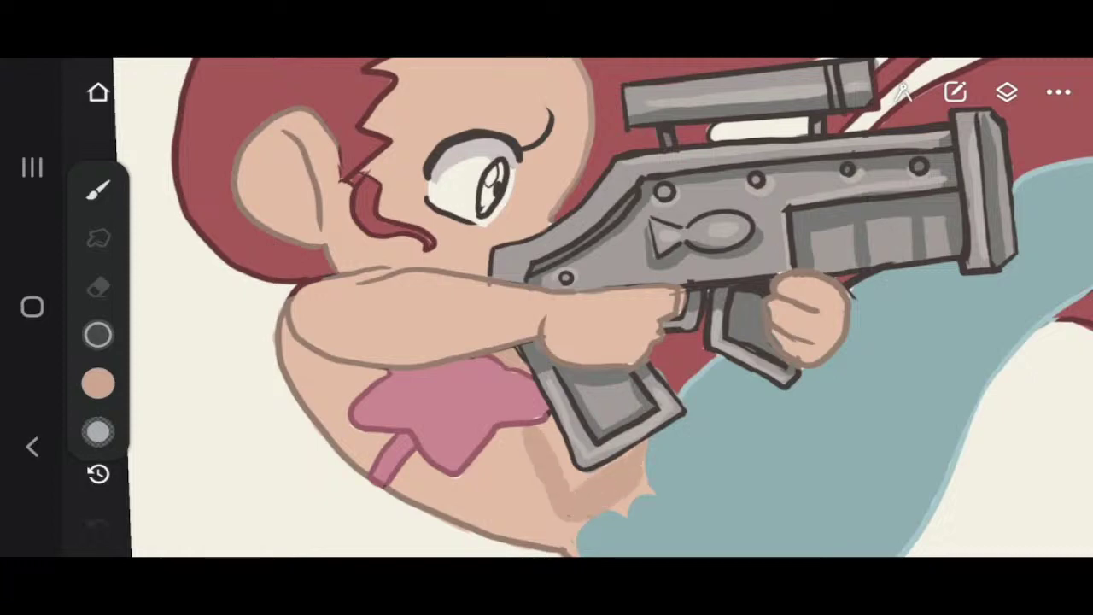
drag(572, 482, 546, 427)
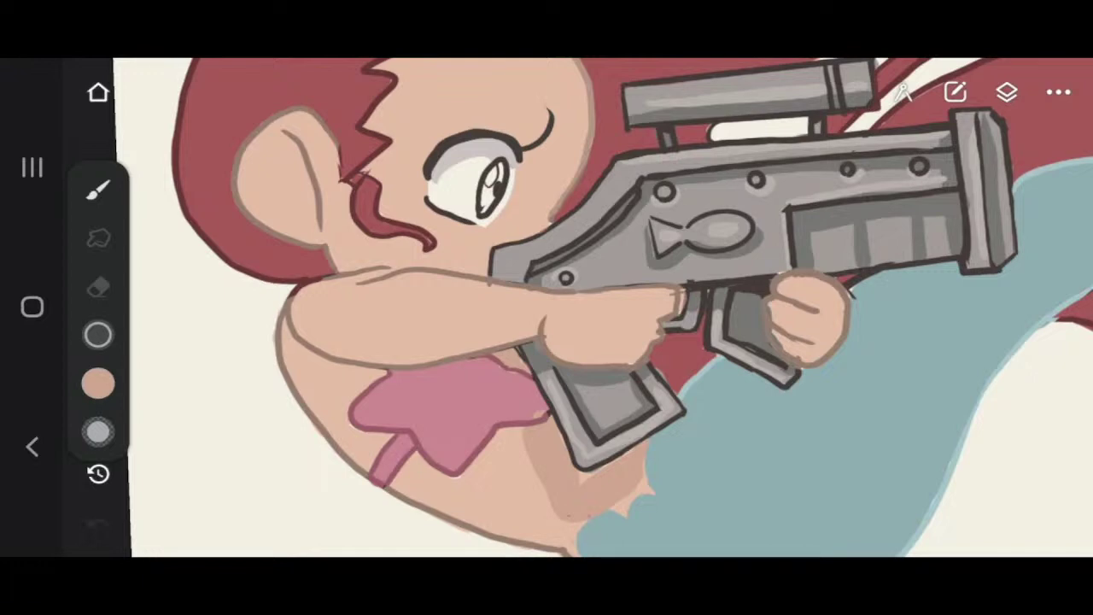
drag(581, 484, 591, 475)
Add darker tan shadows to the fingers and knuckles of both hands gripping the rifle.
mouse_move(816, 292)
mouse_down()
mouse_move(811, 326)
mouse_move(780, 323)
mouse_move(776, 307)
mouse_move(825, 307)
mouse_move(791, 352)
mouse_up()
scroll(825, 306, down, 5)
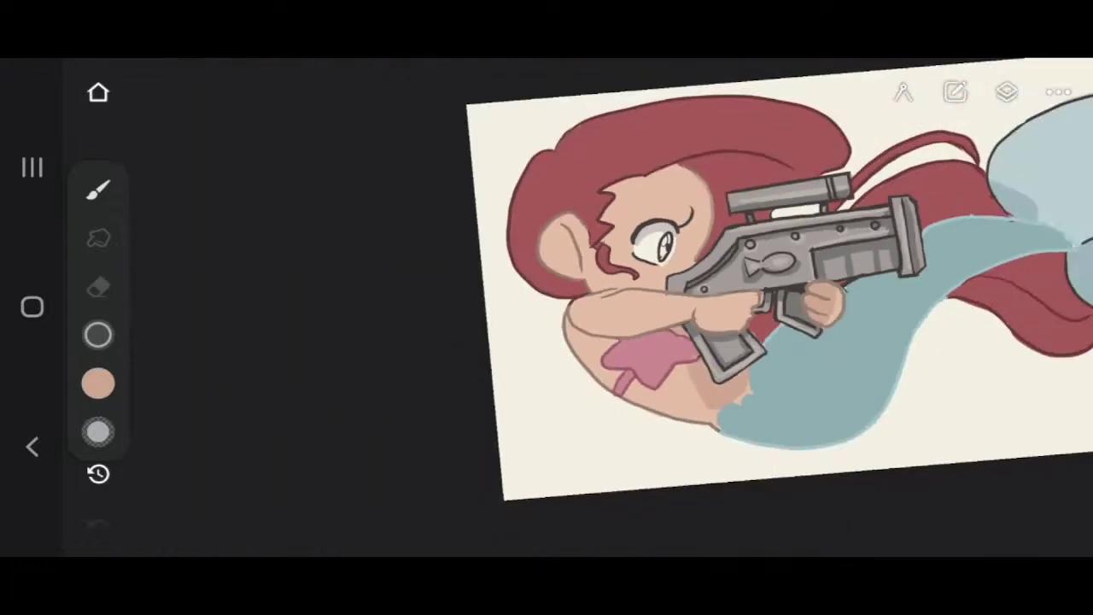
scroll(683, 291, up, 5)
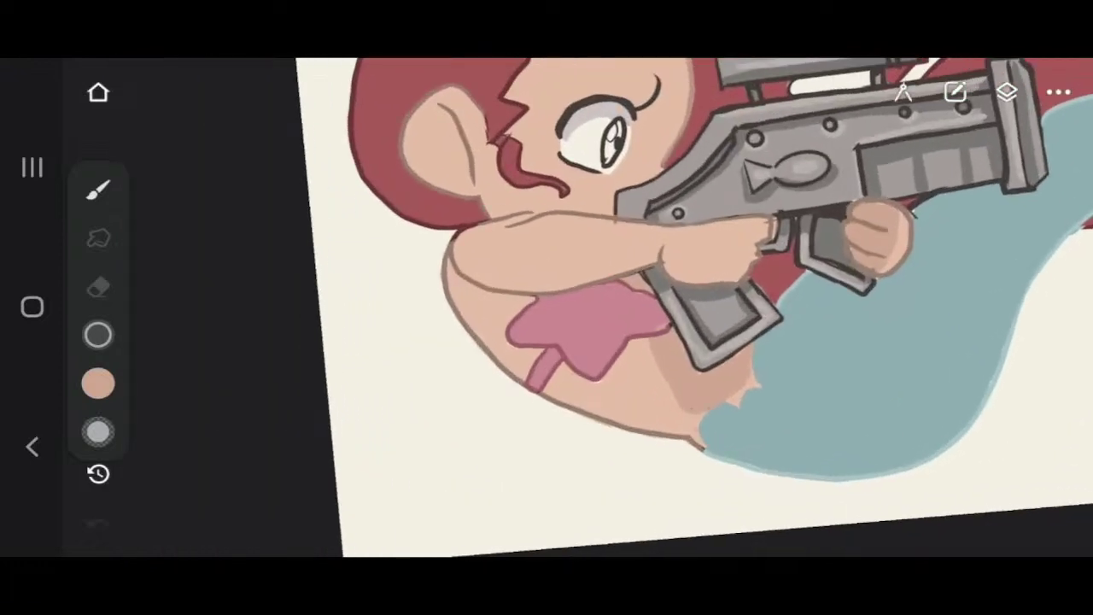
mouse_move(743, 222)
mouse_down()
mouse_move(767, 234)
mouse_move(734, 275)
mouse_move(763, 241)
mouse_up()
Sample dark red from the artwork and paint an arched eyebrow above the mermaid's eye.
scroll(683, 307, down, 5)
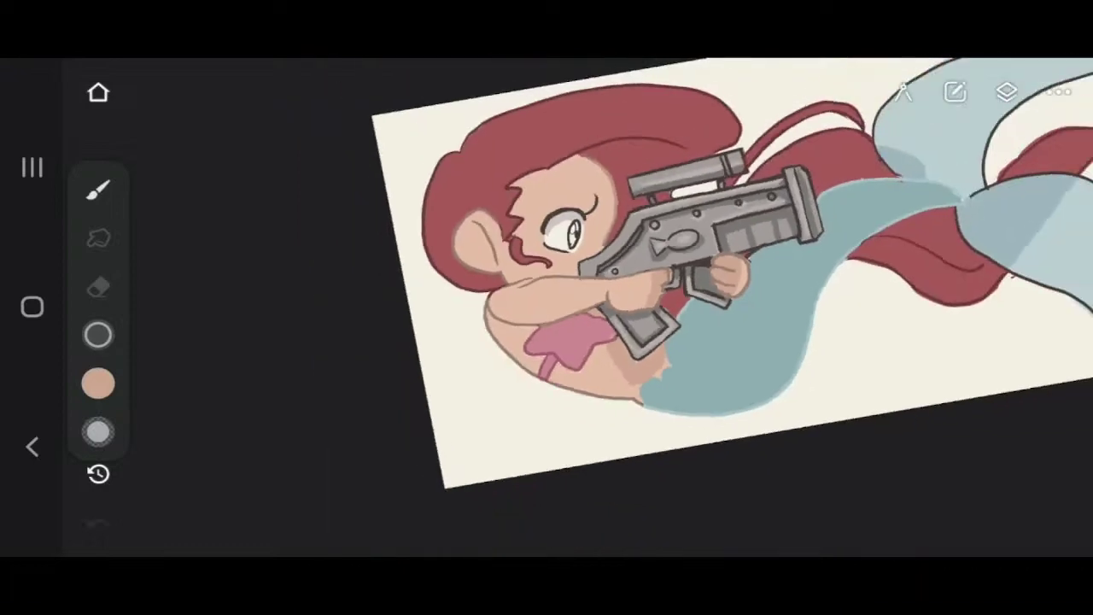
scroll(683, 281, up, 3)
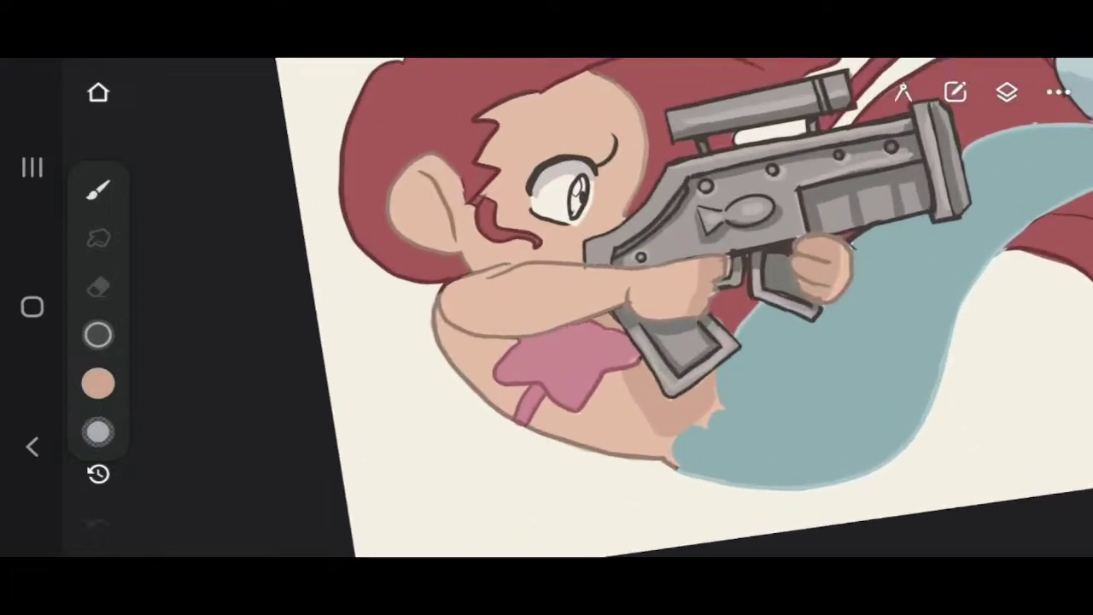
scroll(649, 290, up, 3)
click(98, 383)
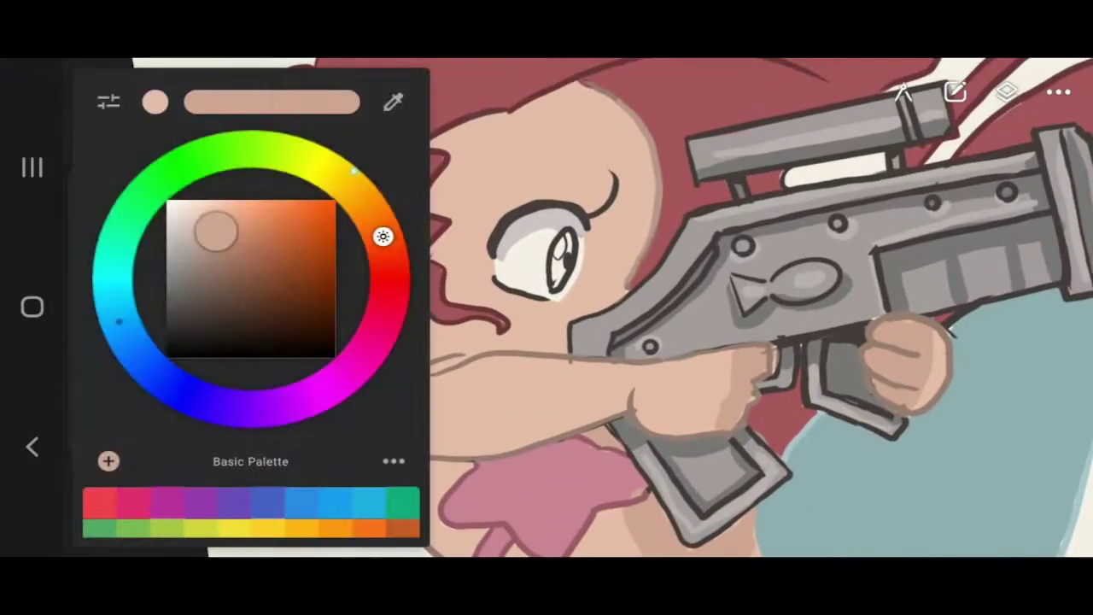
click(393, 102)
mouse_move(391, 159)
mouse_down()
mouse_move(410, 110)
mouse_move(536, 101)
mouse_up()
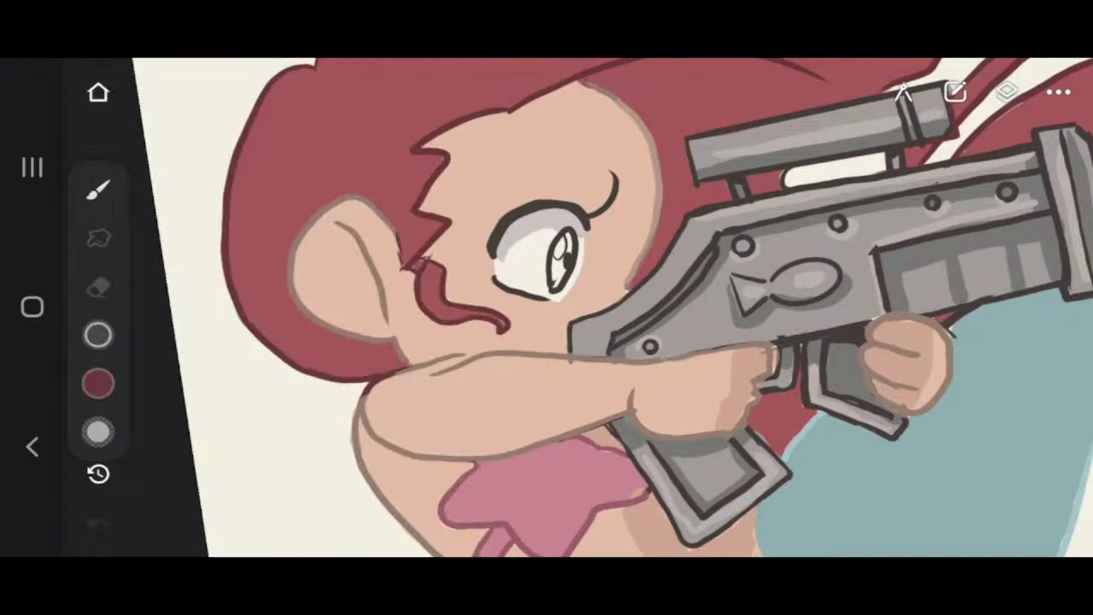
mouse_move(527, 168)
mouse_down()
mouse_move(562, 158)
mouse_move(602, 172)
mouse_up()
click(98, 523)
click(165, 524)
Sample the tan of the belly shadow, select Layer 6, and shade the forehead along the hairline.
click(100, 384)
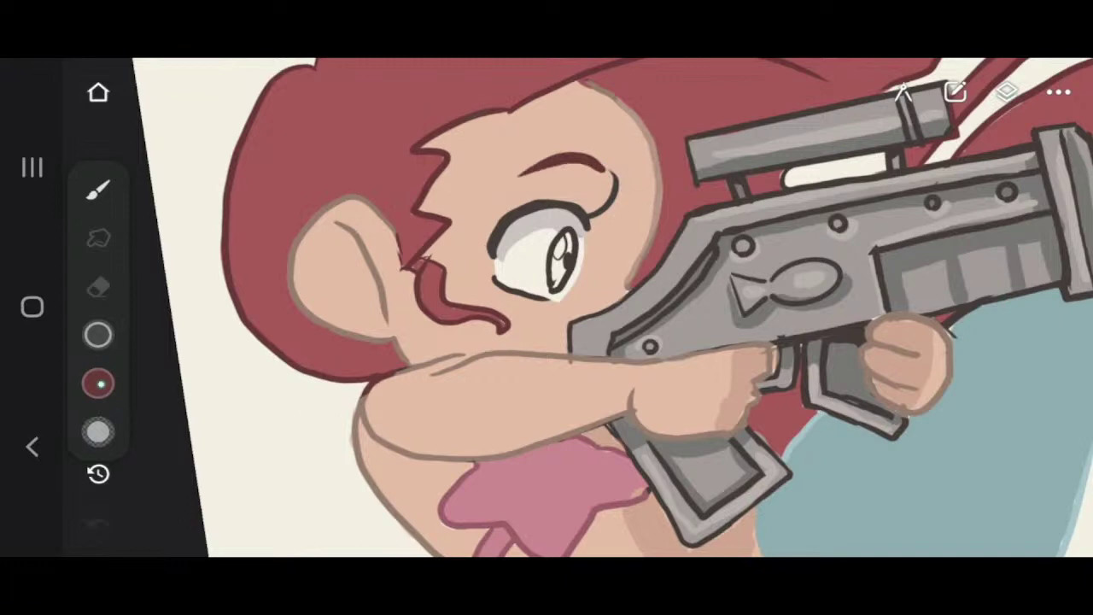
mouse_move(393, 102)
mouse_down()
mouse_move(476, 186)
mouse_move(631, 422)
mouse_move(647, 523)
mouse_up()
click(98, 190)
click(366, 318)
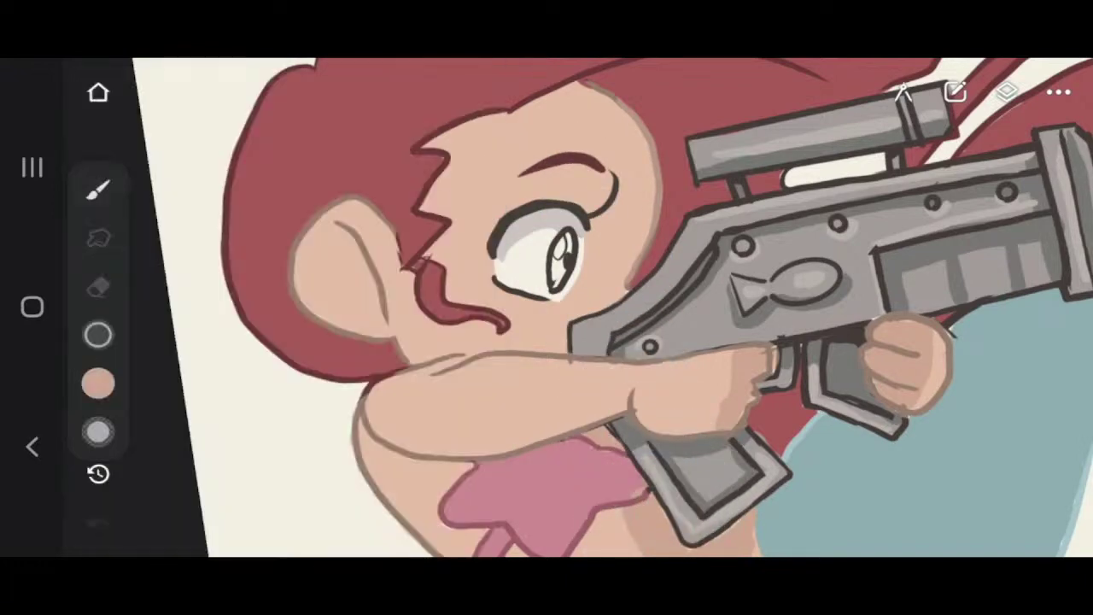
click(1005, 92)
click(898, 380)
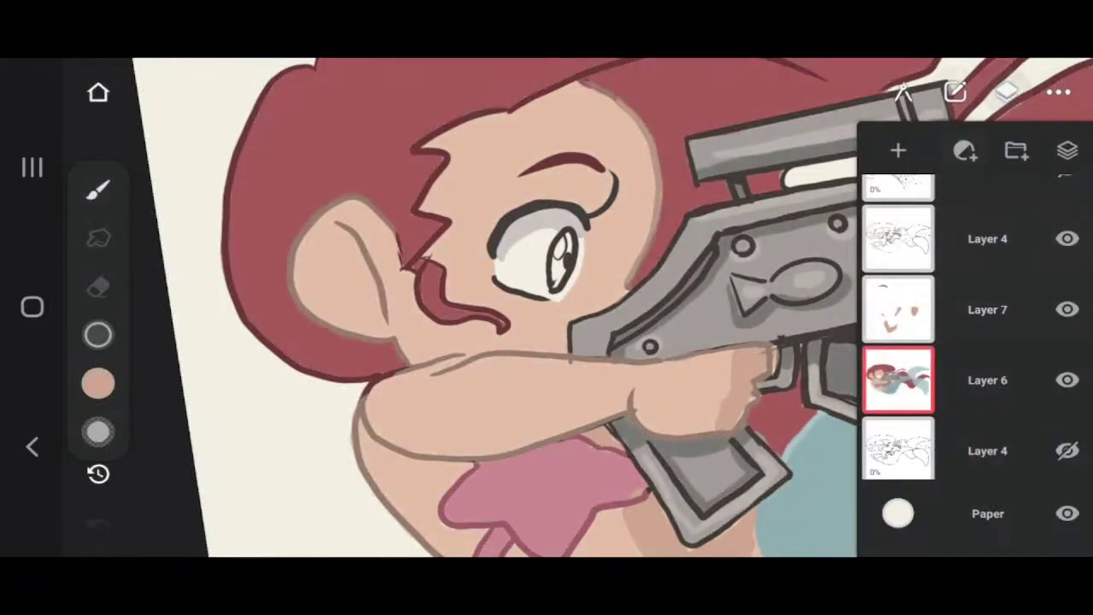
click(474, 146)
mouse_move(437, 186)
mouse_down()
mouse_move(589, 133)
mouse_move(430, 143)
mouse_move(464, 130)
mouse_move(570, 96)
mouse_move(601, 125)
mouse_up()
Look over the Clip Studio Paint stream of the blue-tailed underwater mermaid, and switch to the Photoshop stream of the red-haired mermaid with a rifle.
mouse_move(854, 188)
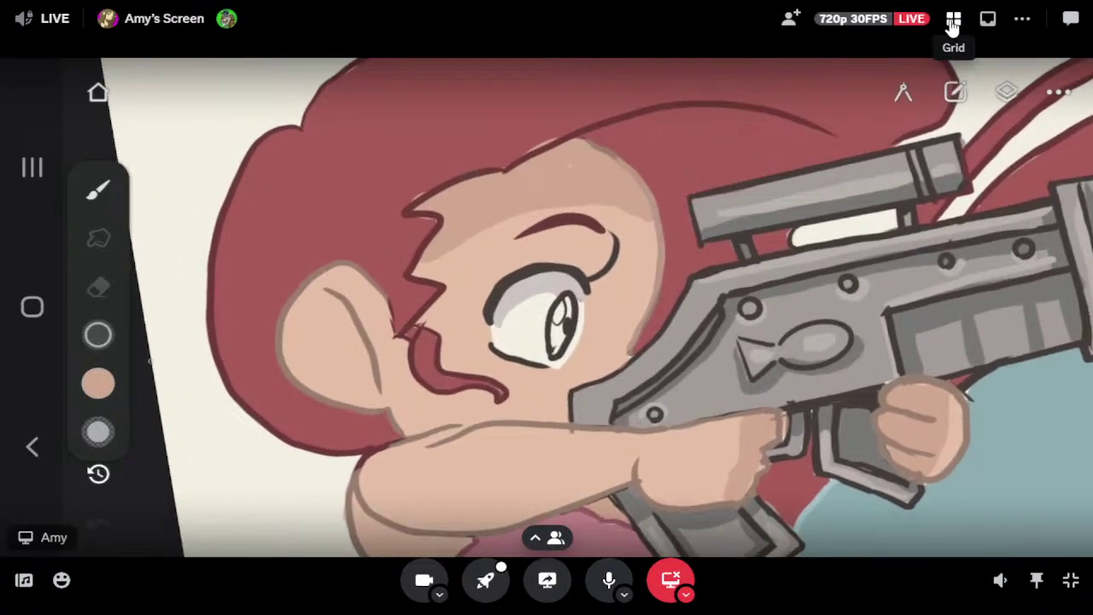
click(953, 25)
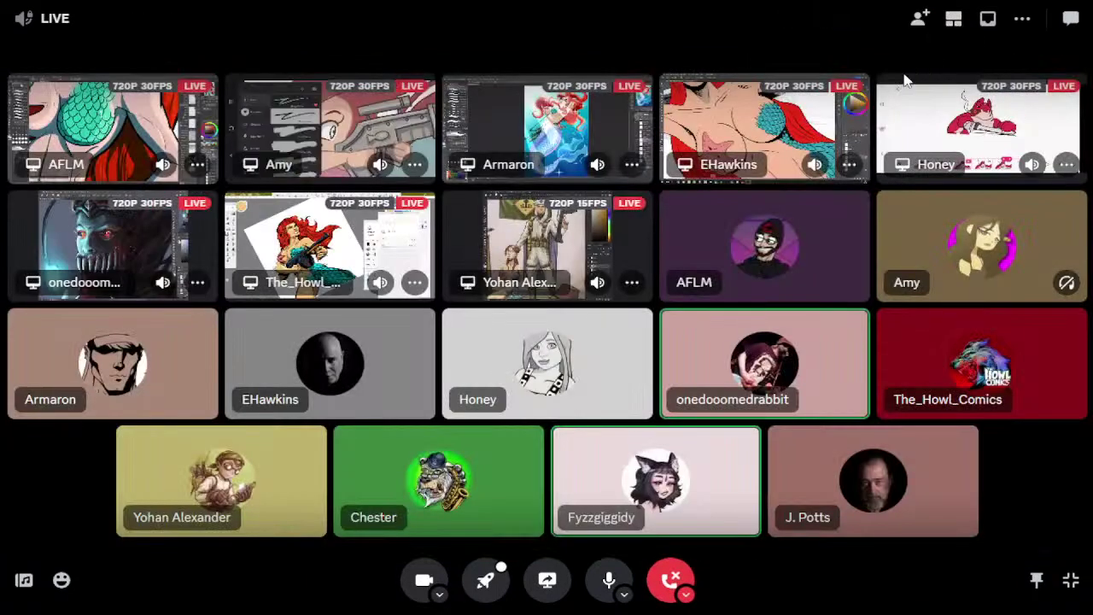
click(565, 128)
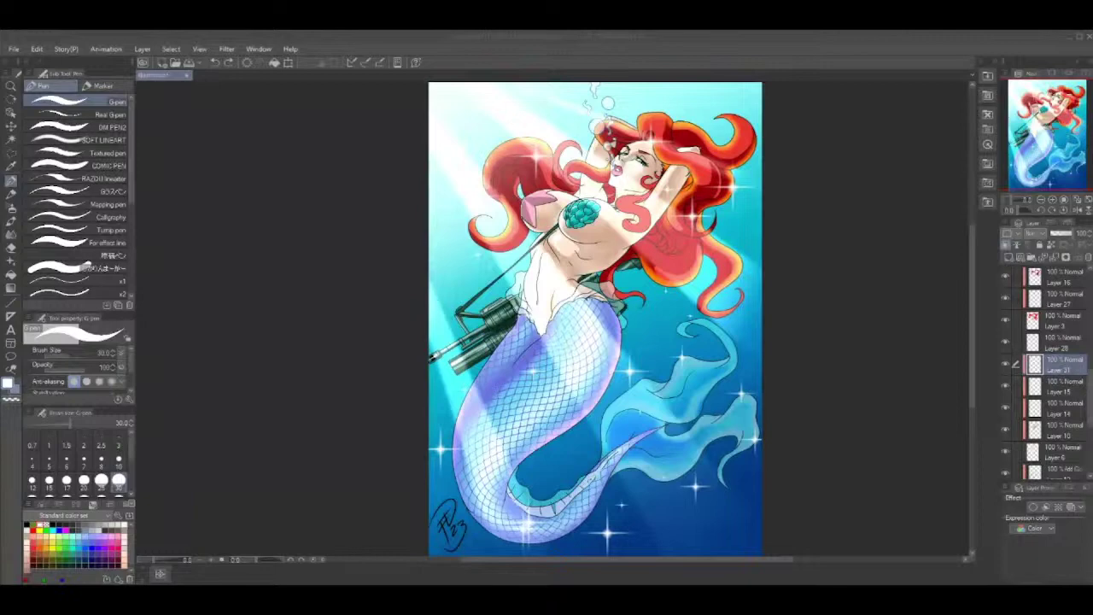
mouse_move(946, 259)
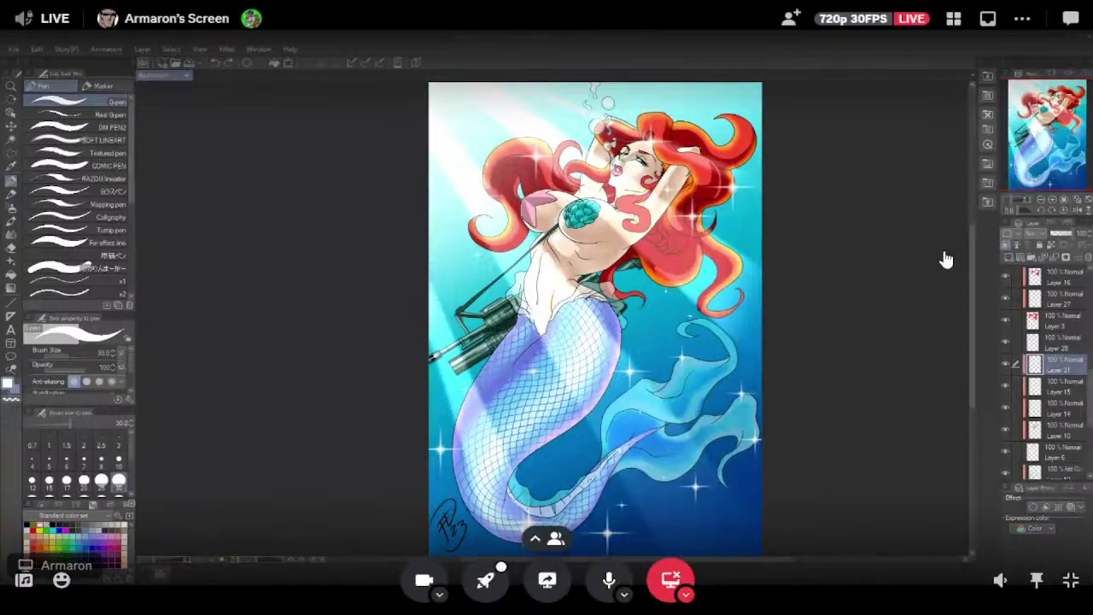
click(954, 25)
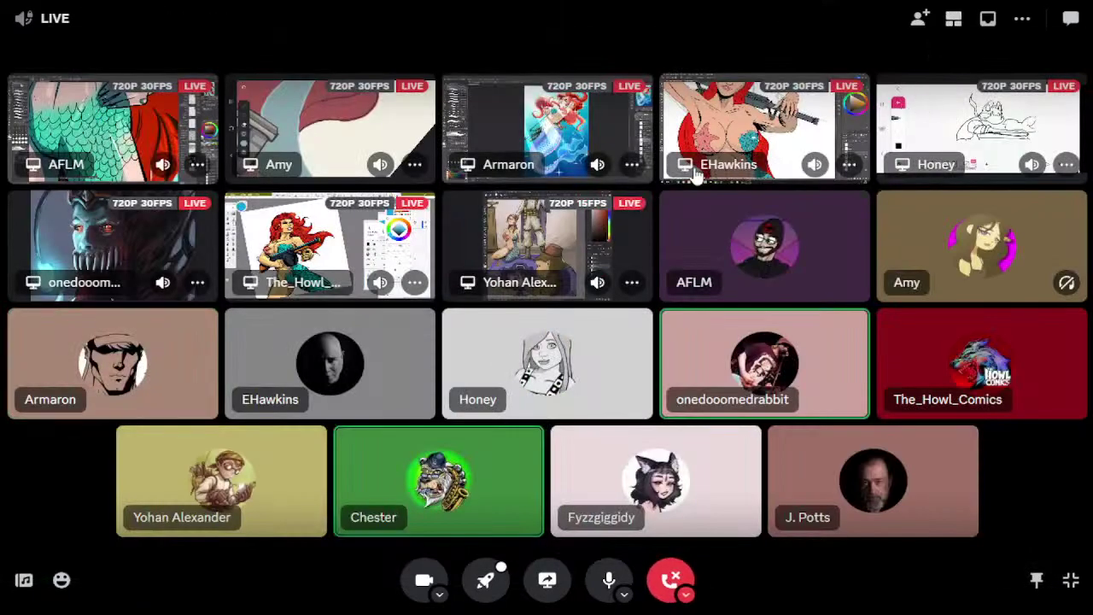
click(759, 142)
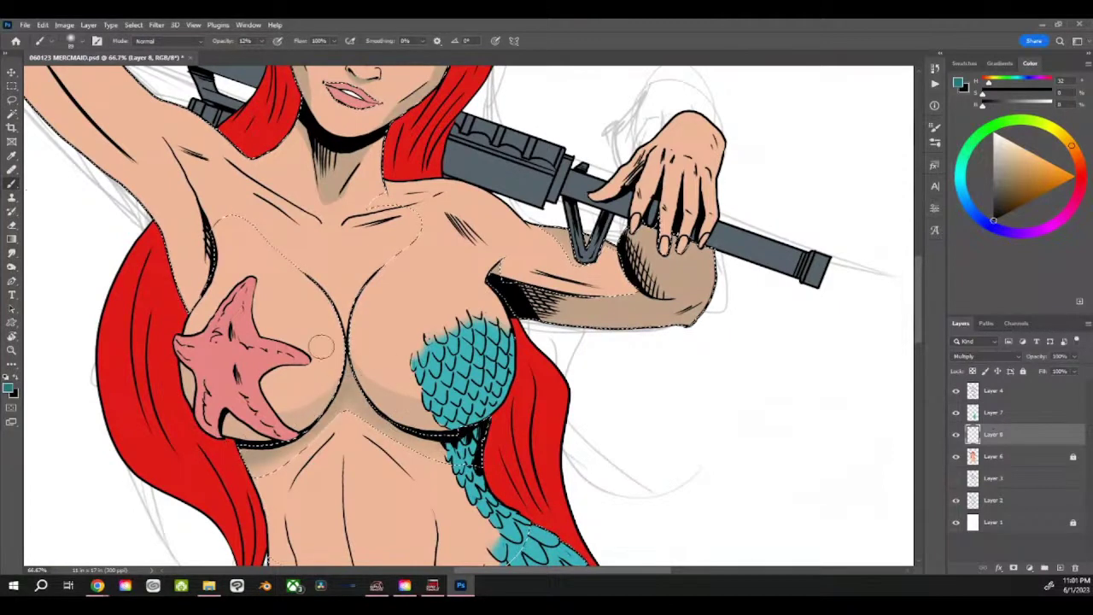
Set the soft round brush size to 187 px and softly shade the mermaid's chest on Layer 8.
click(82, 41)
drag(110, 77, 124, 82)
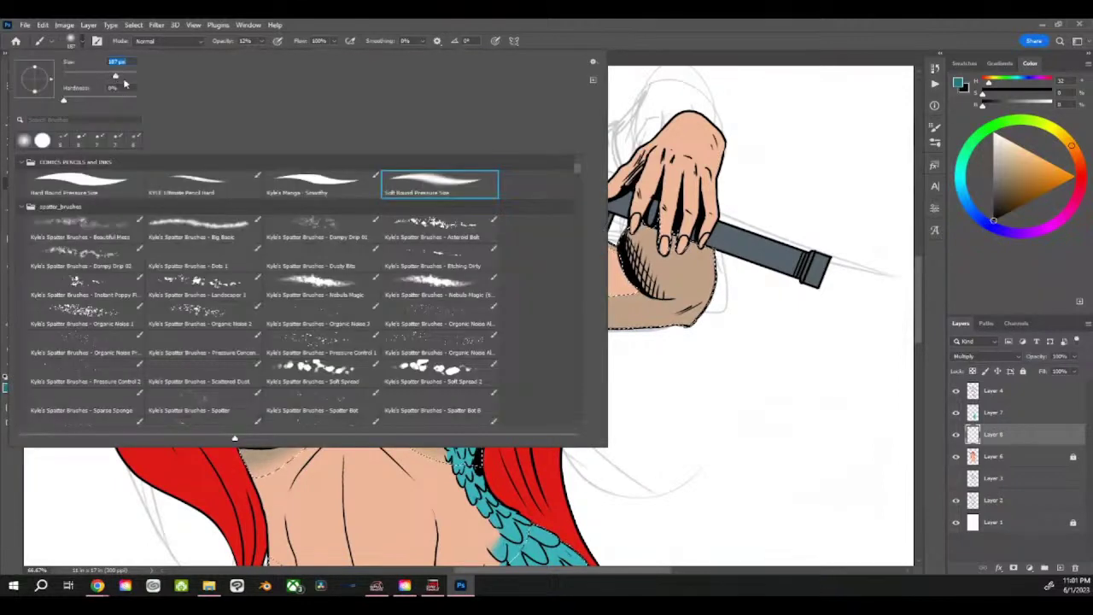
click(324, 33)
mouse_move(352, 316)
mouse_down()
mouse_move(331, 323)
mouse_move(345, 365)
mouse_move(297, 416)
mouse_up()
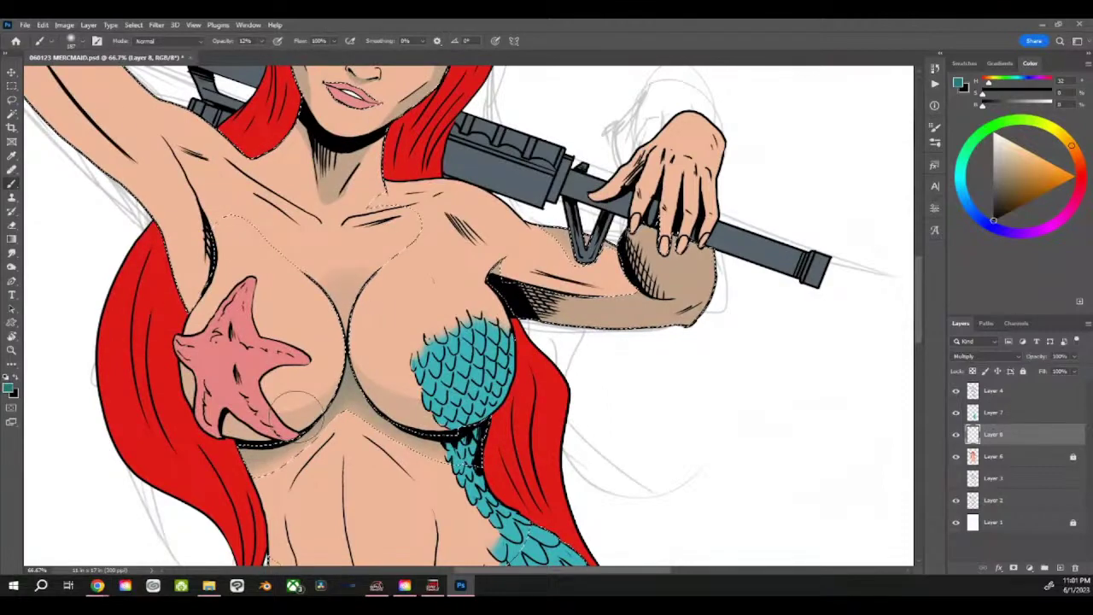
Refine the skin selection around the raised upper arm and armpit with the Lasso, subtracting the parts outside the shadow.
drag(440, 254, 518, 439)
click(13, 101)
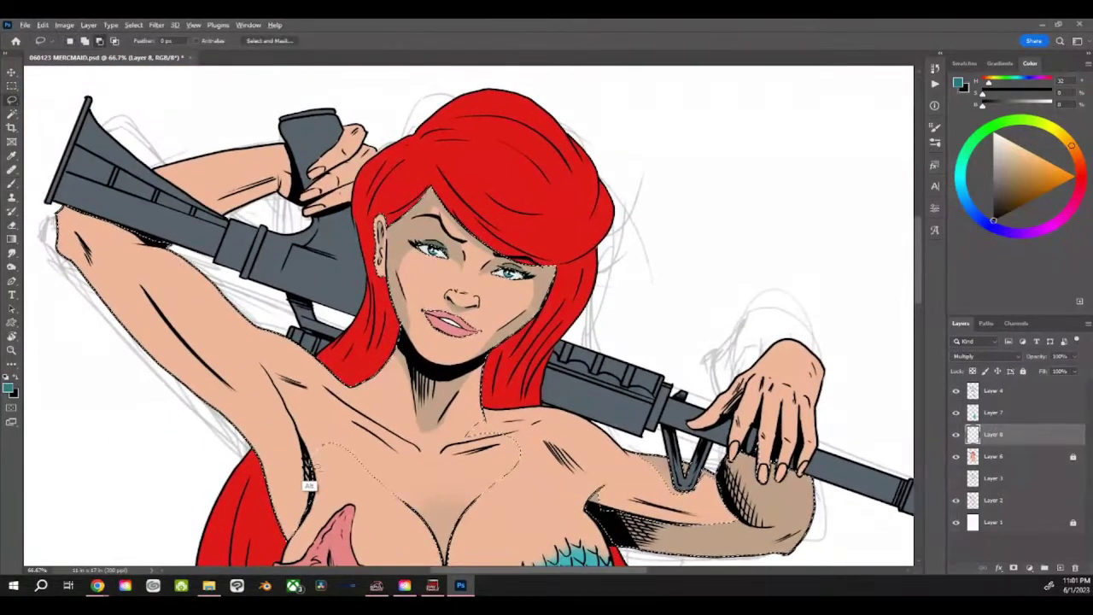
mouse_move(287, 434)
mouse_down()
mouse_move(248, 335)
mouse_move(287, 363)
mouse_up()
mouse_move(369, 424)
mouse_down()
mouse_move(352, 516)
mouse_move(288, 324)
mouse_move(274, 339)
mouse_move(294, 425)
mouse_move(259, 352)
mouse_move(283, 424)
mouse_move(161, 325)
mouse_move(129, 259)
mouse_move(186, 273)
mouse_move(223, 298)
mouse_move(288, 413)
mouse_move(345, 469)
mouse_move(284, 389)
mouse_move(285, 401)
mouse_move(266, 385)
mouse_move(313, 404)
mouse_move(326, 444)
mouse_move(296, 420)
mouse_up()
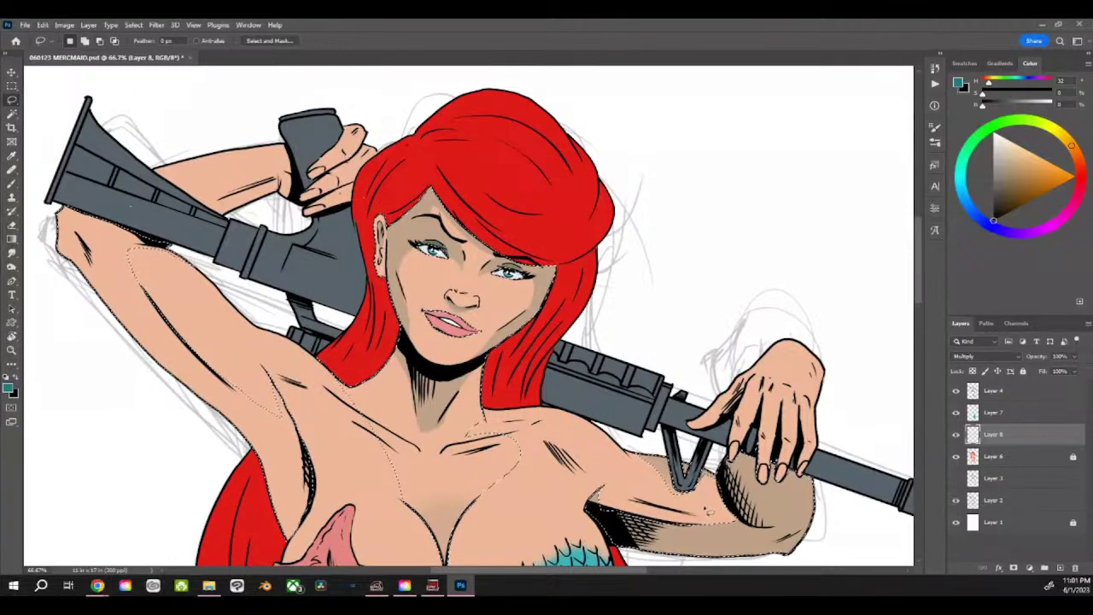
mouse_move(327, 359)
mouse_down()
mouse_move(312, 376)
mouse_move(423, 583)
mouse_move(540, 513)
mouse_move(567, 212)
mouse_move(357, 270)
mouse_move(323, 345)
mouse_up()
Subtract the chest area from the skin selection with the Lasso.
drag(569, 468, 588, 305)
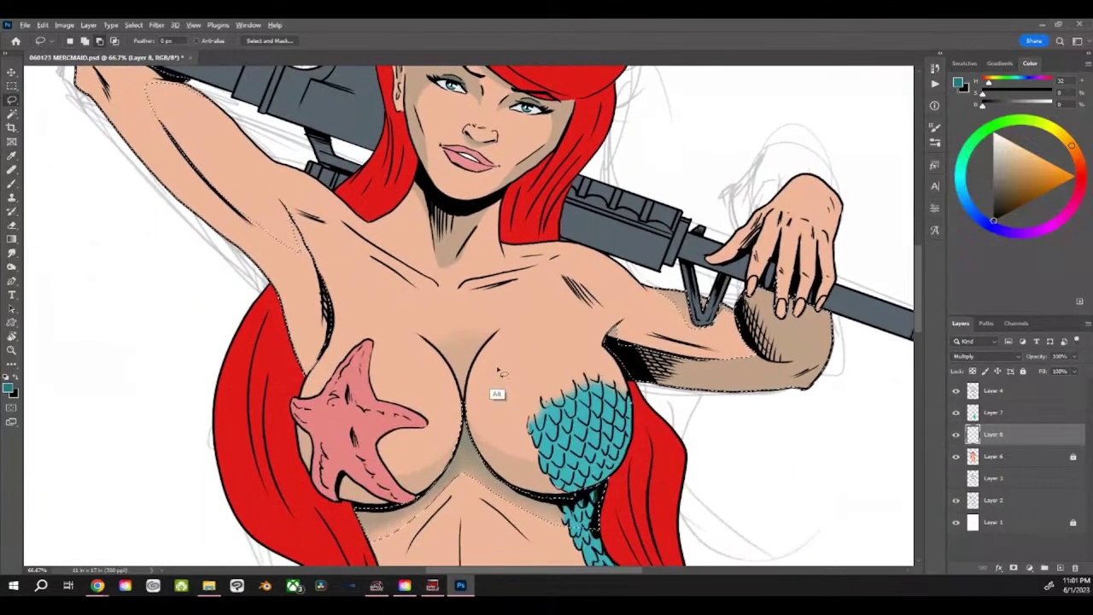
mouse_move(626, 382)
mouse_down()
mouse_move(634, 413)
mouse_move(645, 478)
mouse_move(465, 575)
mouse_up()
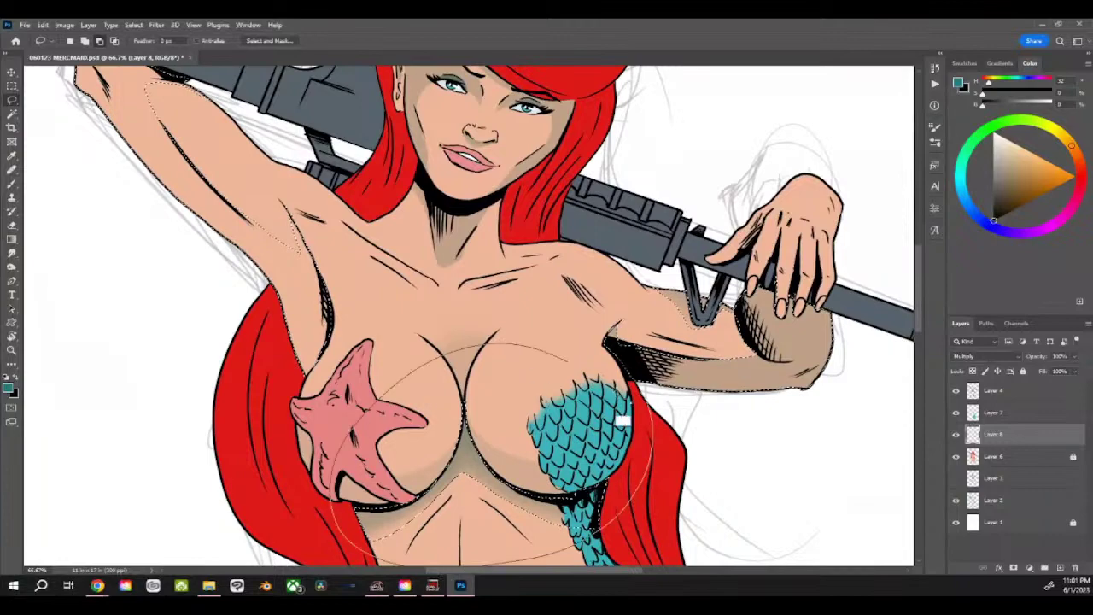
mouse_move(720, 434)
mouse_down()
mouse_move(727, 530)
mouse_move(651, 465)
mouse_up()
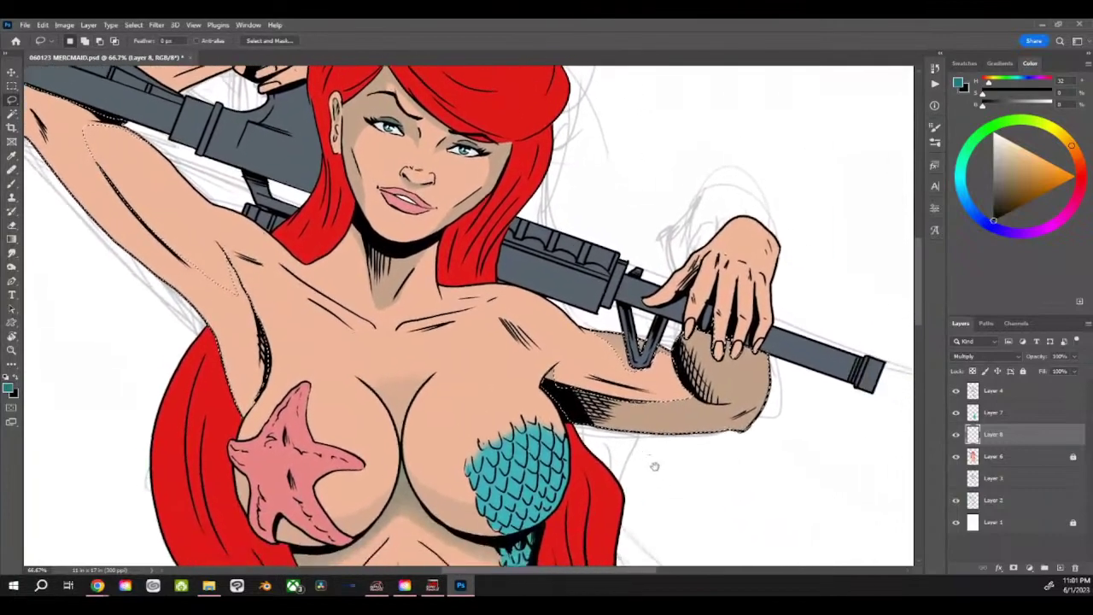
Add the forearm and hand skin behind the rifle stock to the selection from Layer 6, and subtract the lit parts with the Lasso.
drag(789, 256, 806, 304)
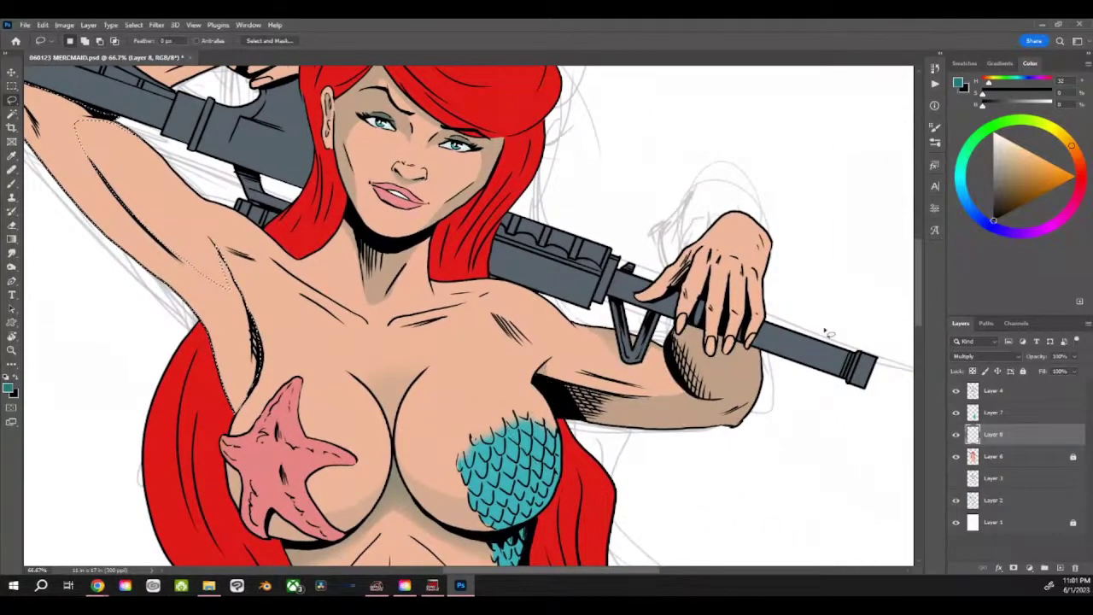
drag(340, 252, 496, 522)
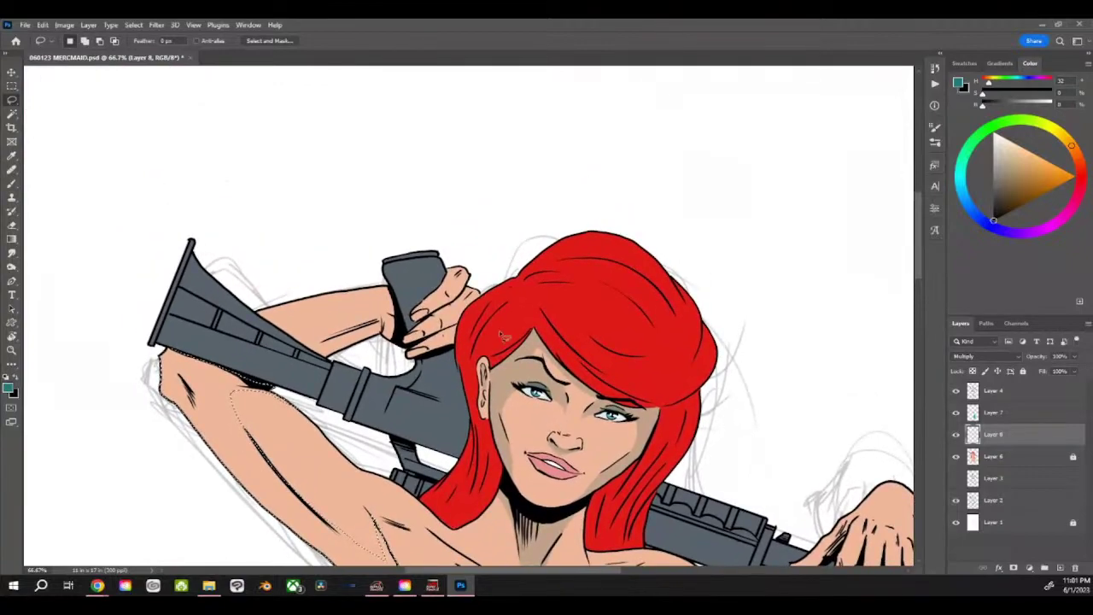
key(r)
mouse_move(590, 313)
mouse_down()
mouse_move(542, 251)
mouse_move(558, 255)
mouse_up()
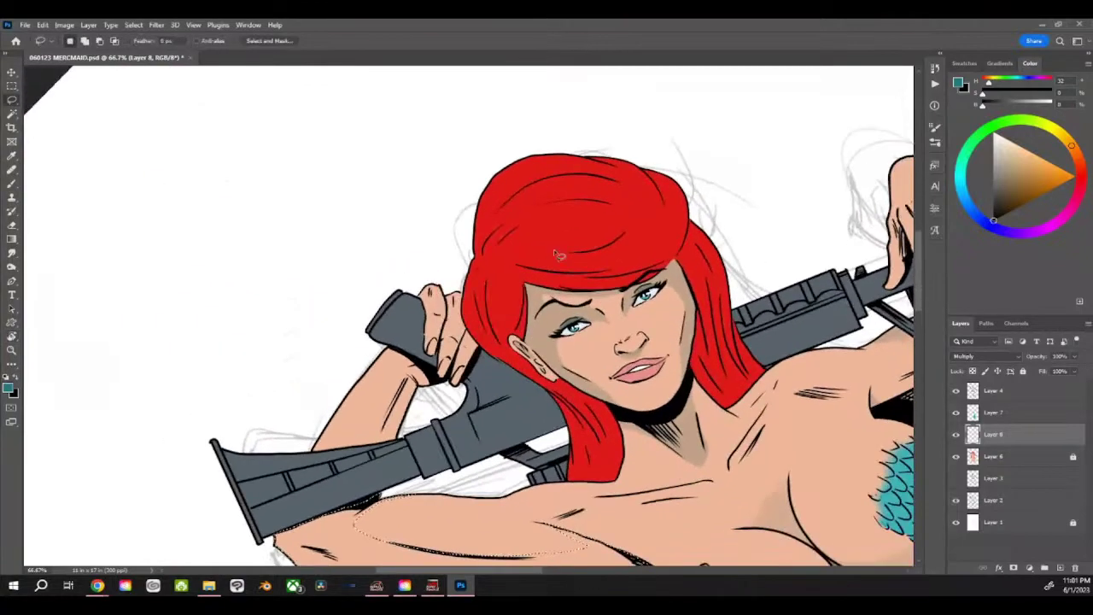
click(994, 460)
click(13, 116)
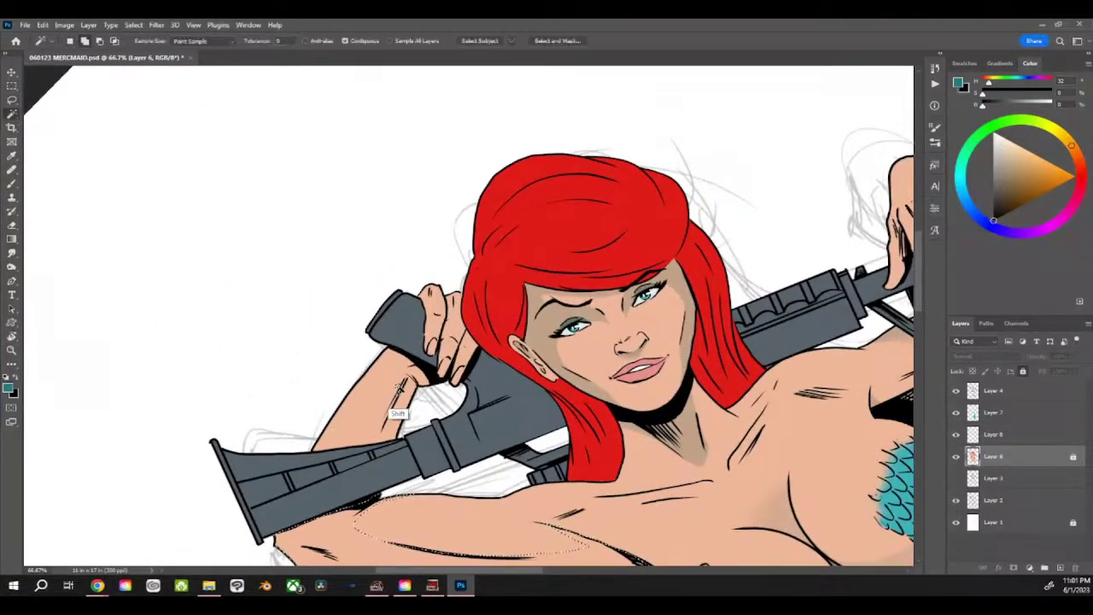
shift+click(391, 409)
shift+click(457, 376)
click(12, 100)
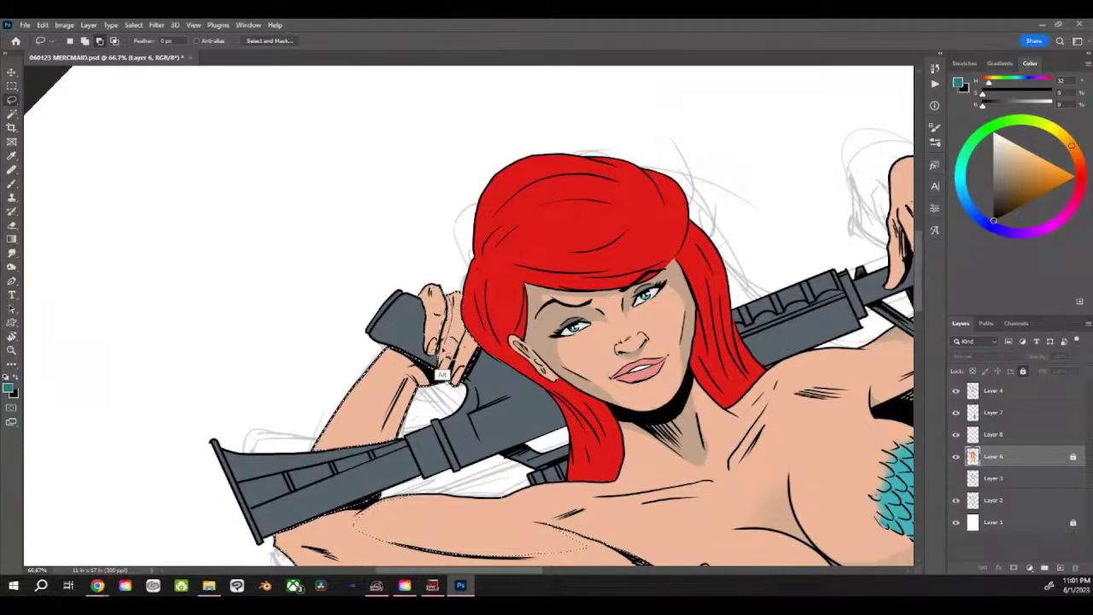
mouse_move(467, 356)
mouse_down()
mouse_move(471, 330)
mouse_move(444, 294)
mouse_move(470, 356)
mouse_up()
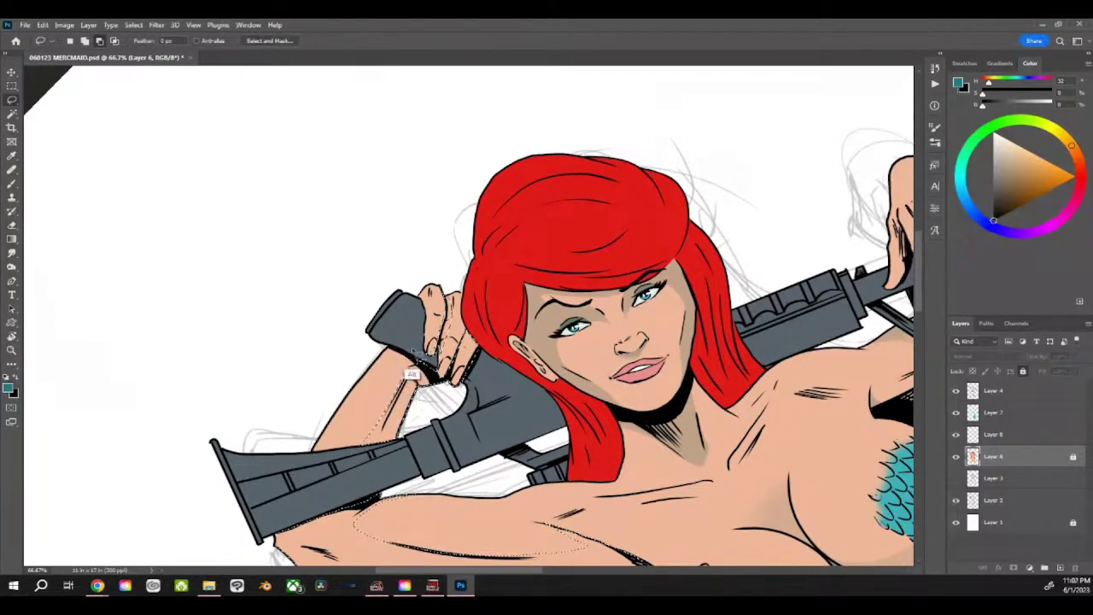
Shade the selected underside of the raised arm, forearm and fingers on Layer 8 with the soft brush at 12% opacity.
drag(598, 381, 482, 241)
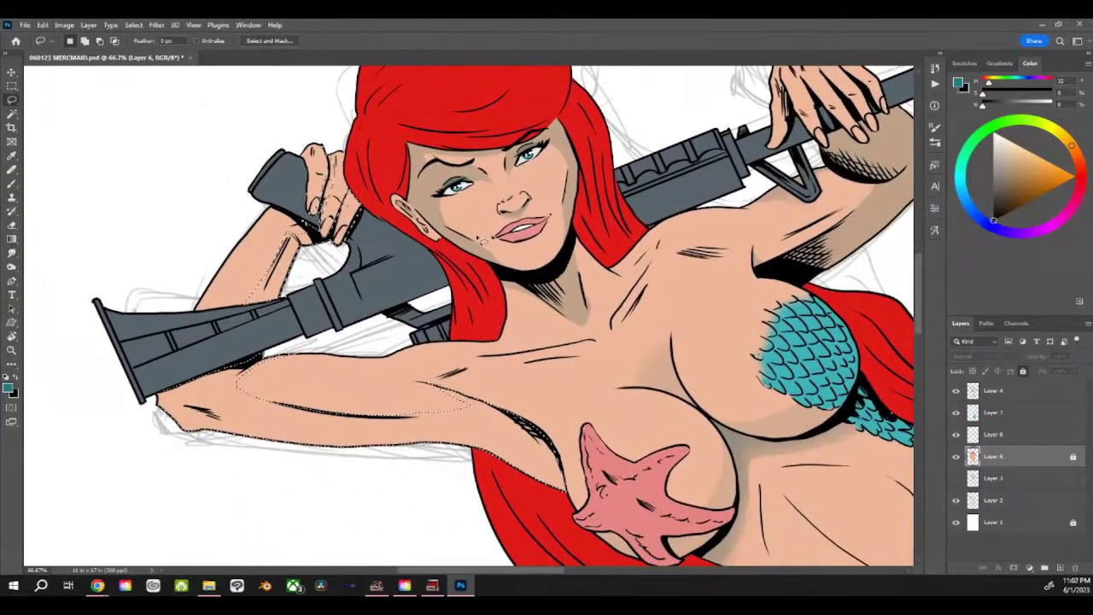
key(b)
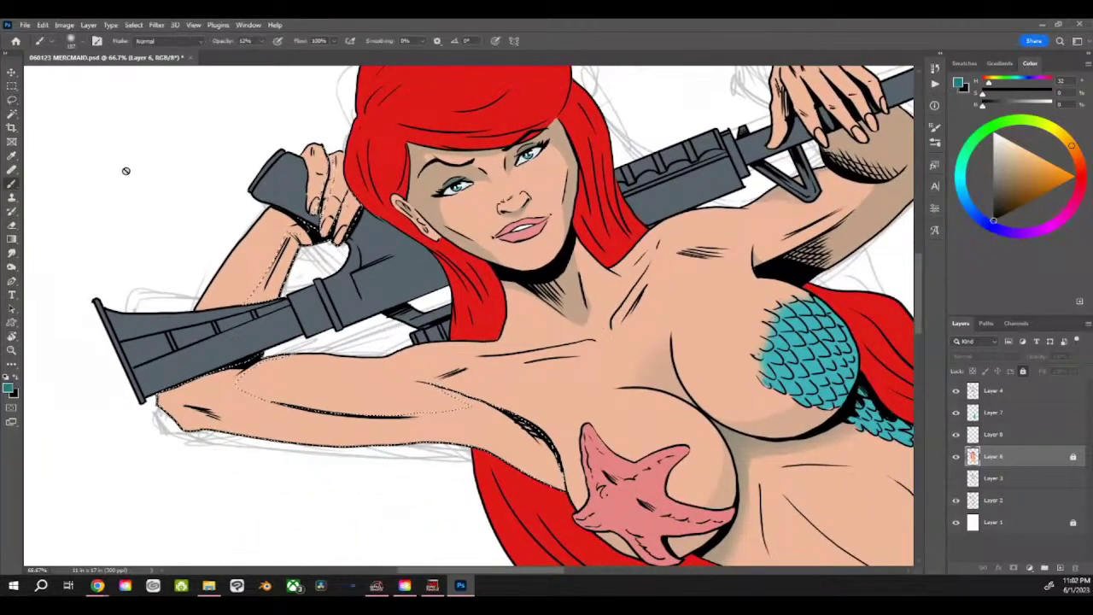
key(alt+bracketright)
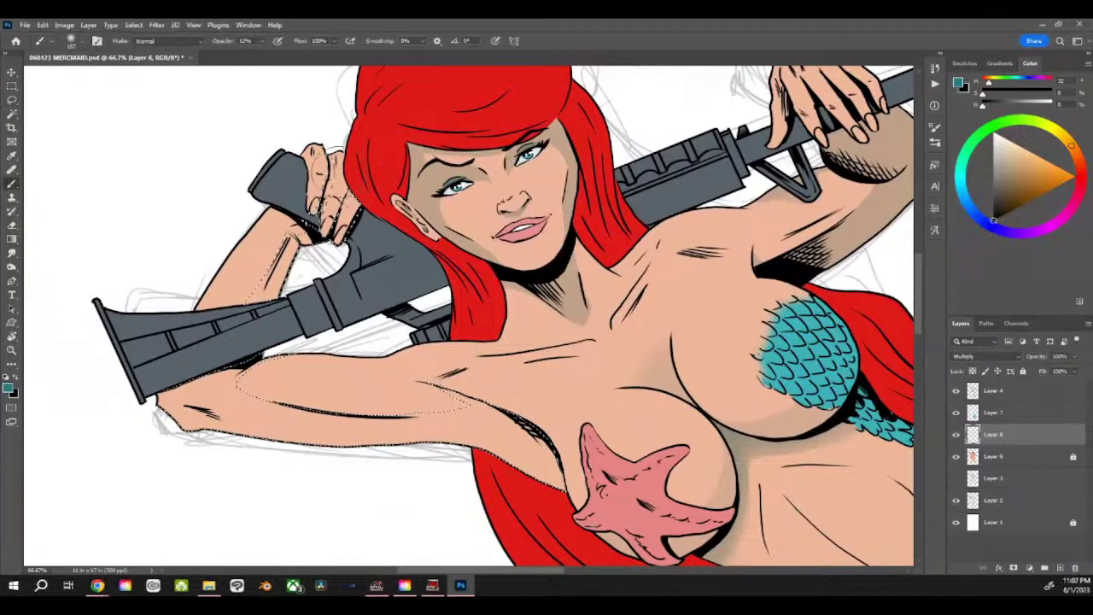
mouse_move(224, 381)
mouse_down()
mouse_move(246, 425)
mouse_move(215, 412)
mouse_move(409, 420)
mouse_move(447, 396)
mouse_up()
mouse_move(593, 498)
mouse_down()
mouse_move(528, 446)
mouse_move(551, 477)
mouse_move(484, 406)
mouse_move(484, 433)
mouse_move(459, 452)
mouse_move(193, 380)
mouse_move(250, 369)
mouse_up()
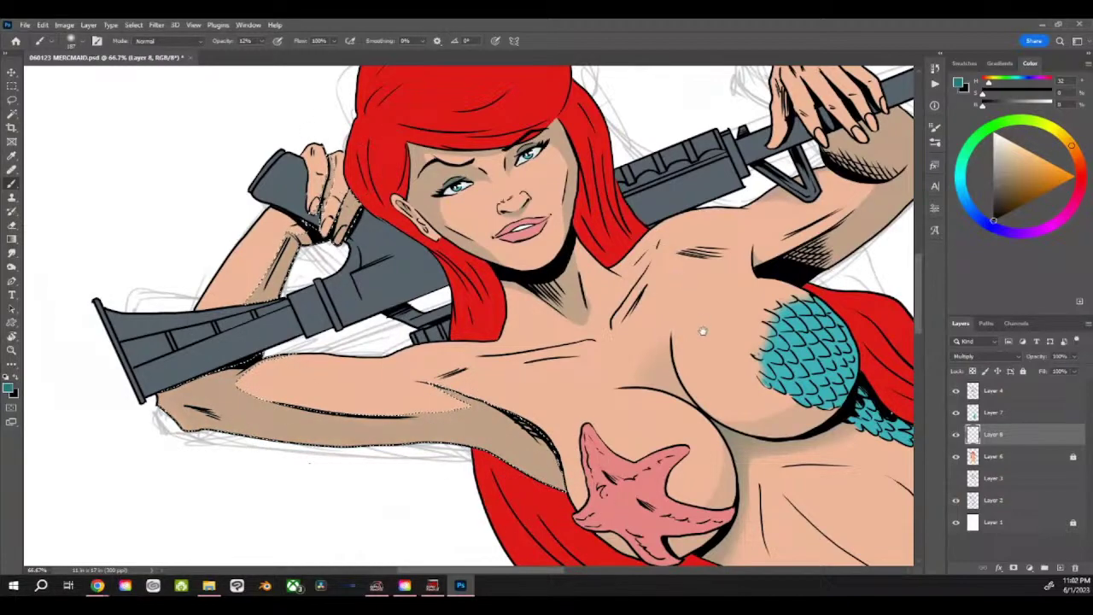
Replace the selection with Lasso shapes for the shadows under both collarbones and the hollow between the shoulder and the hair.
drag(703, 332, 542, 275)
key(r)
drag(700, 260, 638, 424)
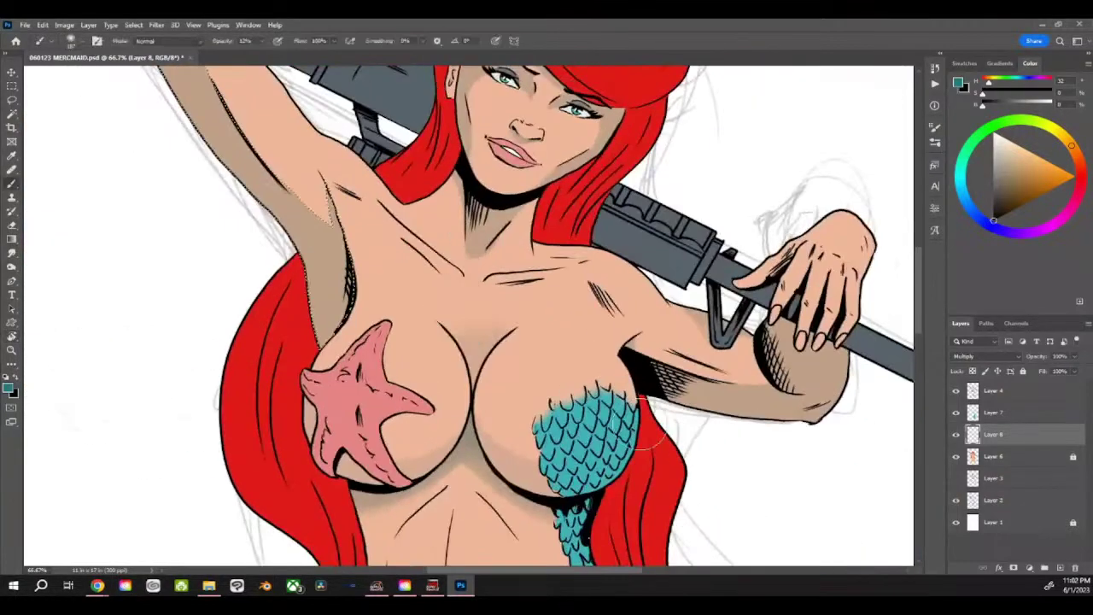
drag(579, 466, 571, 188)
mouse_move(654, 297)
mouse_down()
mouse_move(645, 484)
mouse_move(610, 581)
mouse_move(515, 559)
mouse_move(575, 522)
mouse_move(614, 567)
mouse_up()
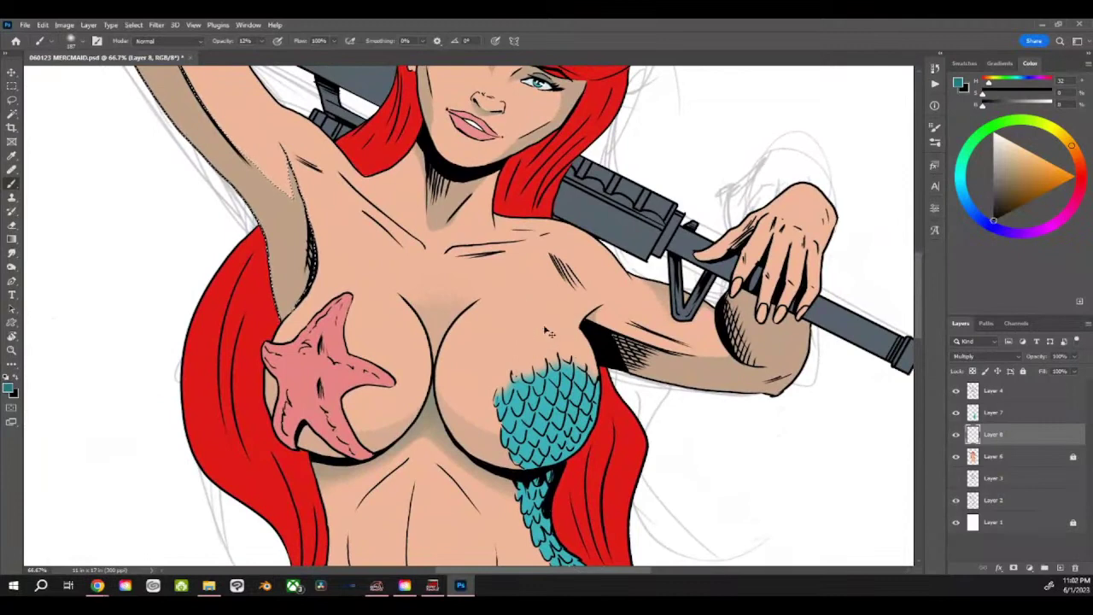
key(ctrl+plus)
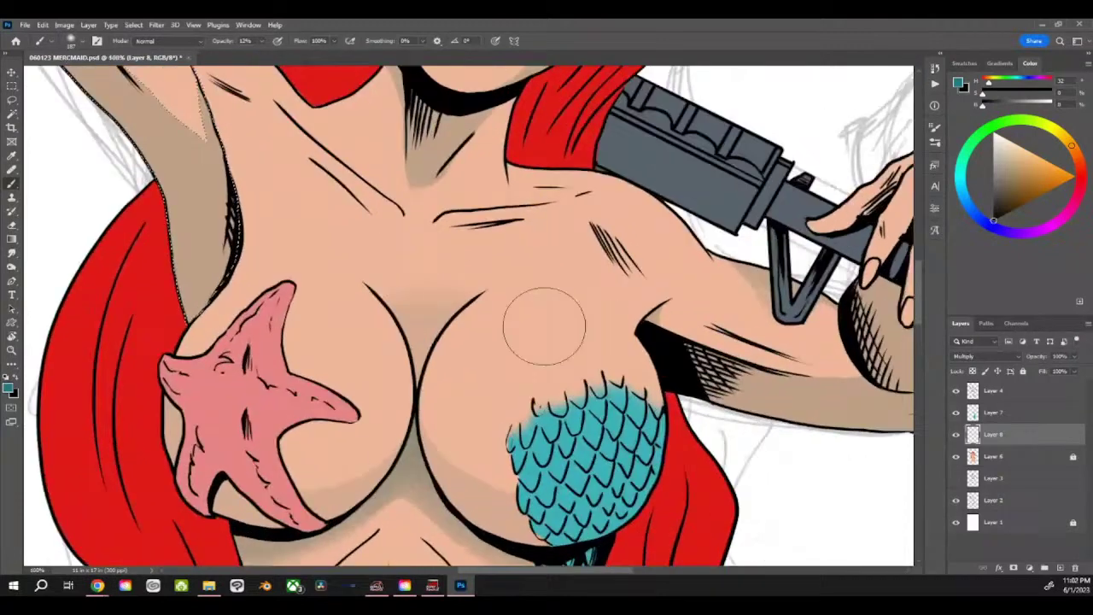
click(12, 100)
click(313, 164)
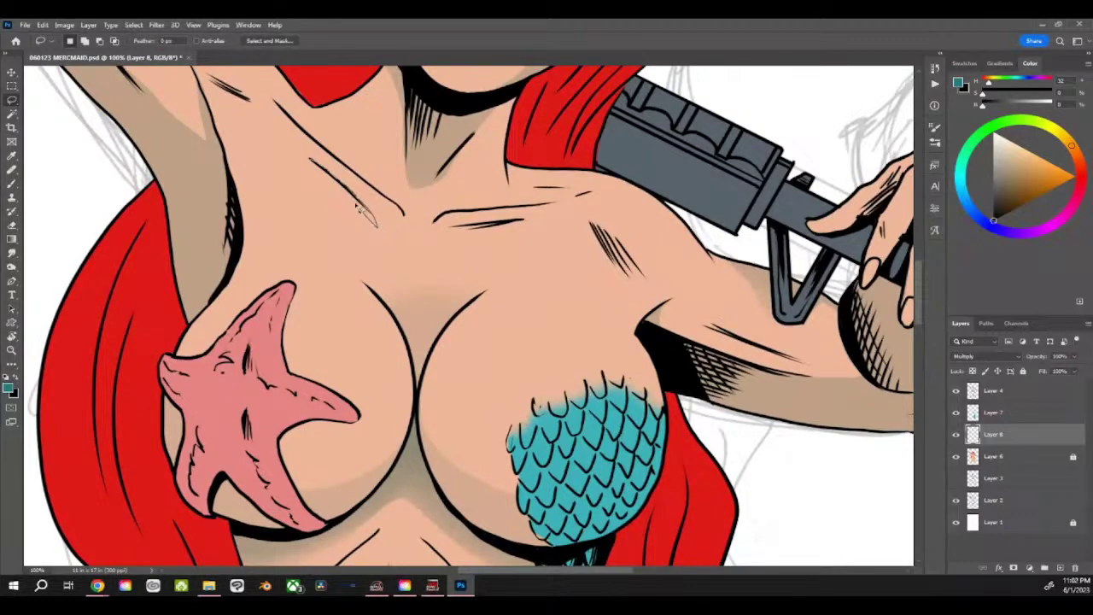
key(r)
mouse_move(312, 162)
mouse_down()
mouse_move(261, 260)
mouse_move(290, 419)
mouse_up()
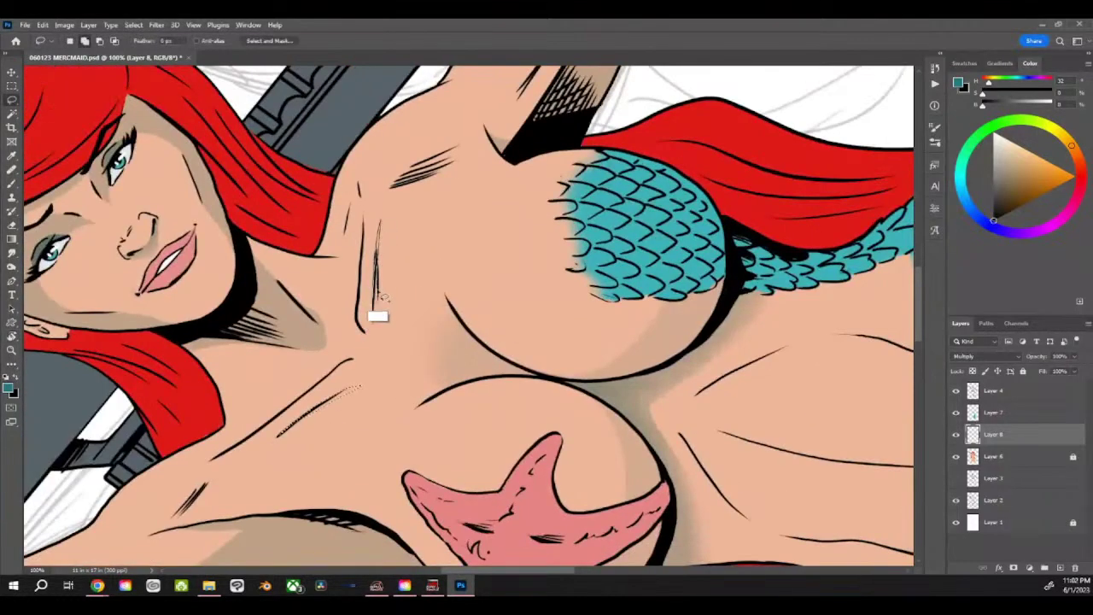
drag(378, 293, 375, 318)
key(shift)
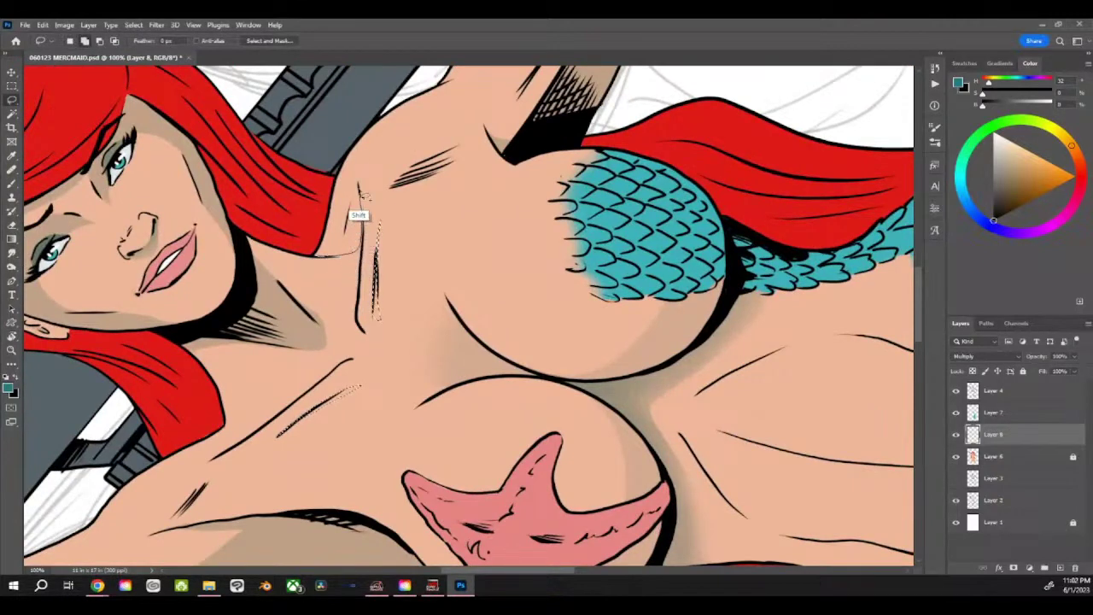
drag(333, 248, 316, 254)
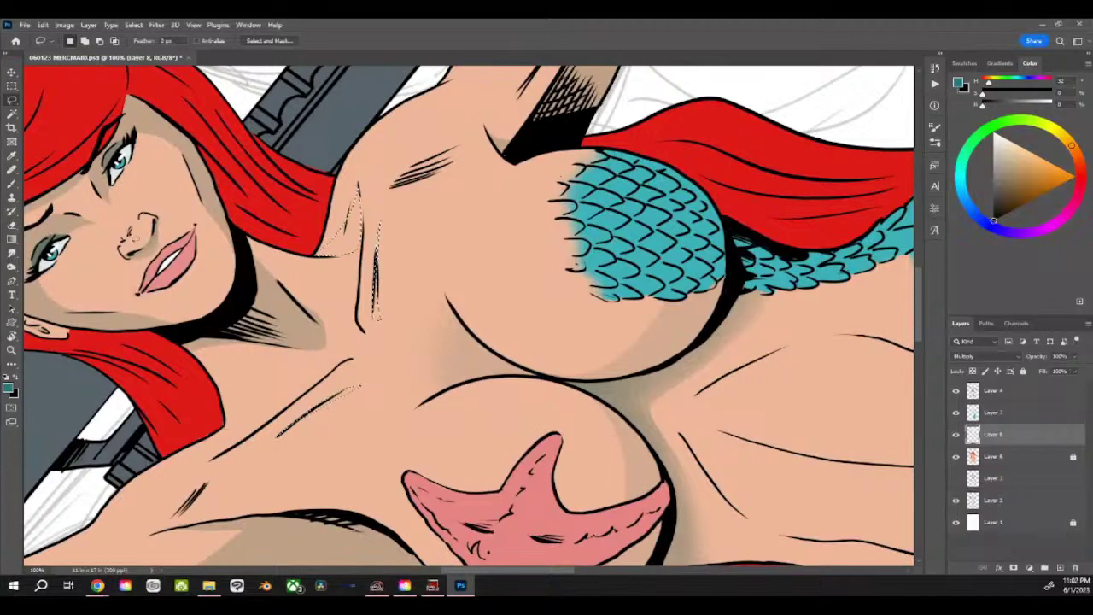
Shade the selected collarbone and shoulder hollows on Layer 8 with the soft brush, and check the torso.
click(11, 183)
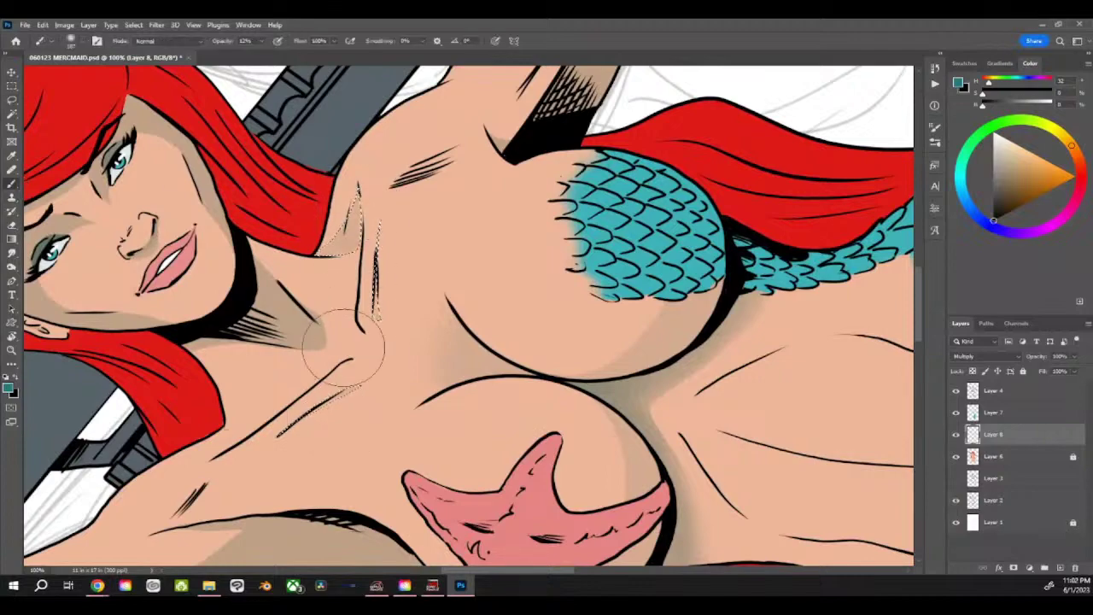
key(r)
mouse_move(682, 266)
mouse_down()
mouse_move(671, 416)
mouse_move(650, 454)
mouse_move(425, 180)
mouse_up()
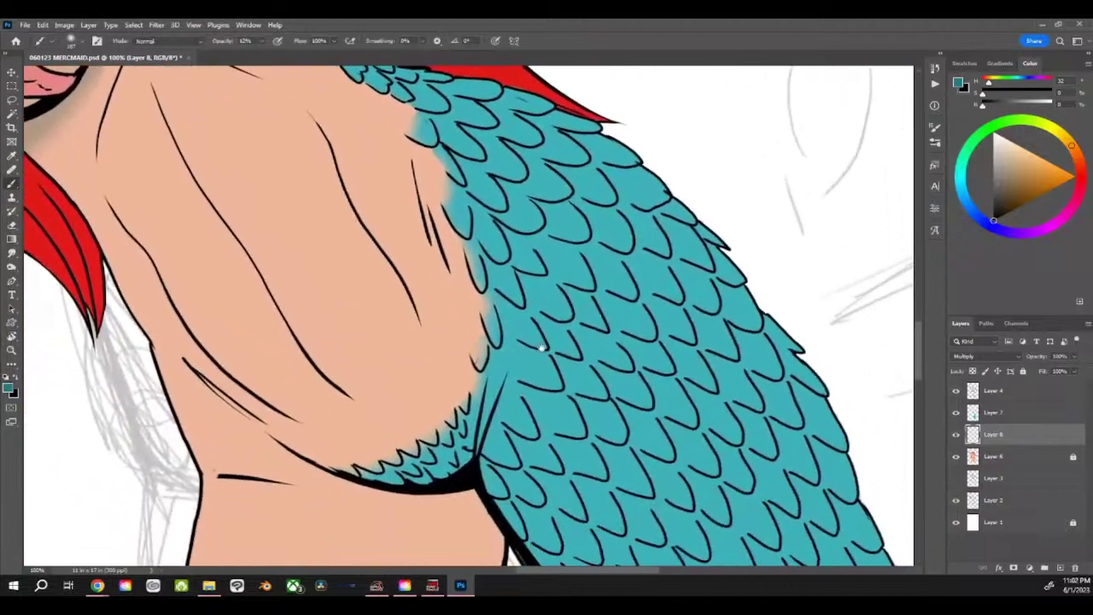
drag(528, 290, 589, 560)
drag(525, 265, 666, 520)
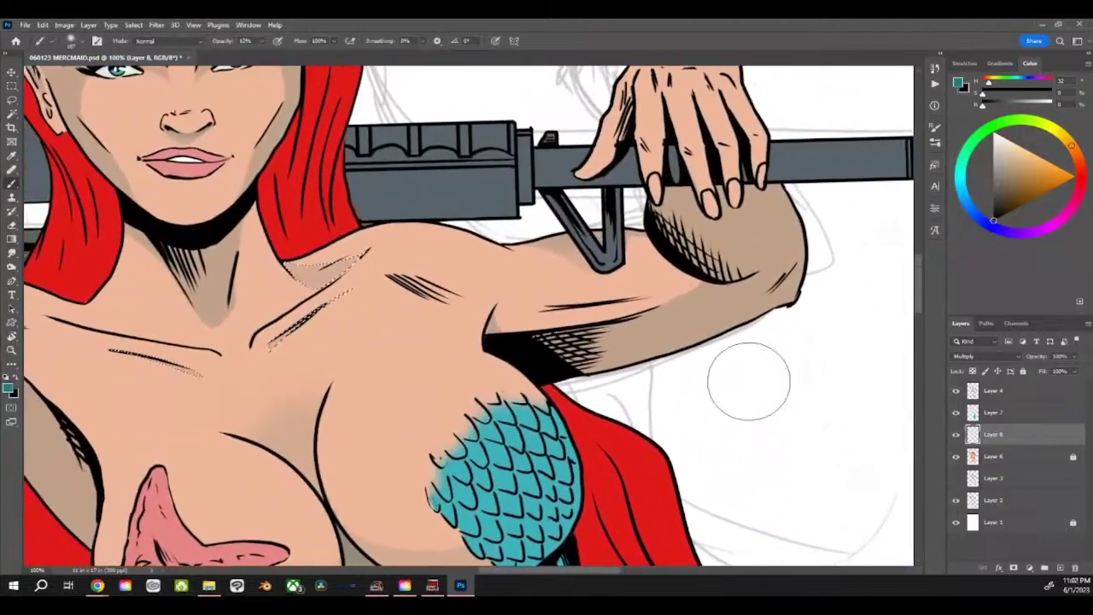
Select all the red hair on Layer 6 using the Magic Wand with Contiguous turned off.
key(r)
mouse_move(777, 385)
mouse_down()
mouse_move(752, 479)
mouse_move(732, 451)
mouse_move(745, 547)
mouse_up()
drag(670, 425, 743, 471)
click(995, 456)
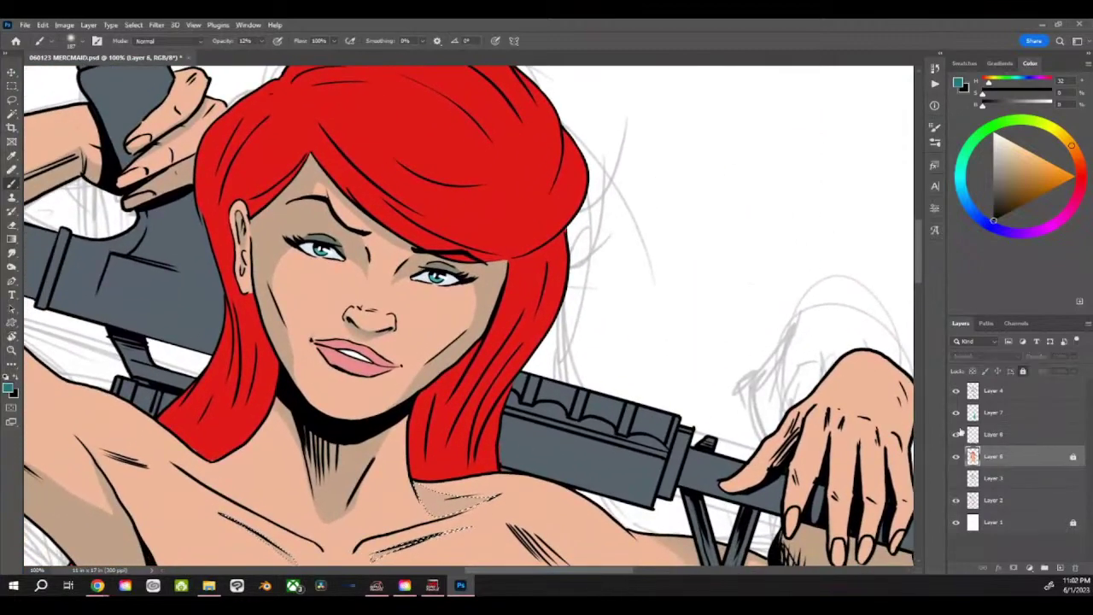
key(w)
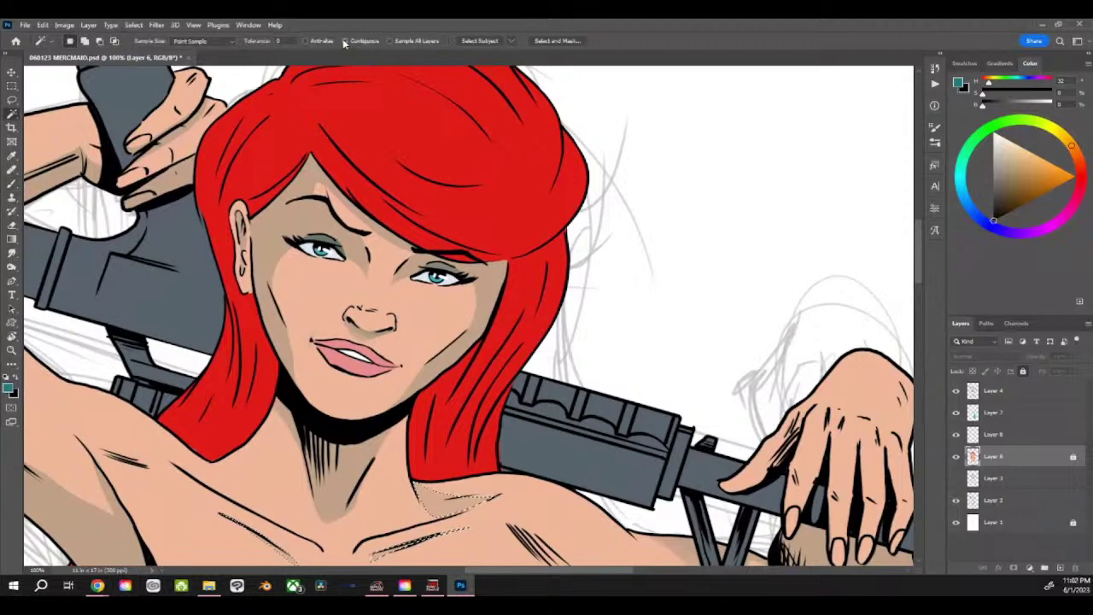
click(379, 126)
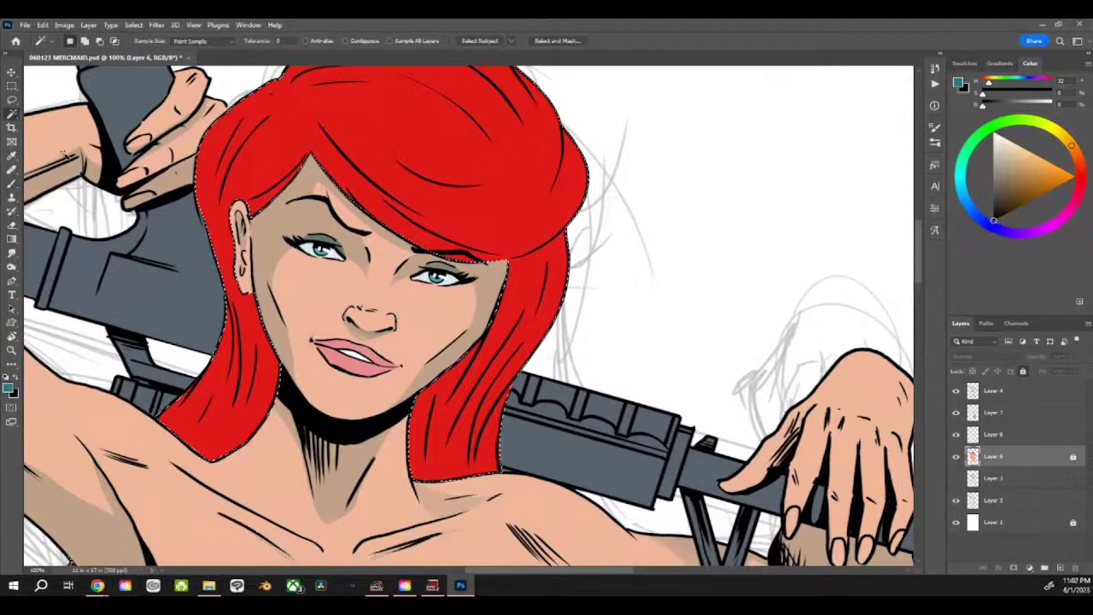
Swap the foreground and background colors, and set the foreground to a darker shade of the sampled hair red.
click(16, 377)
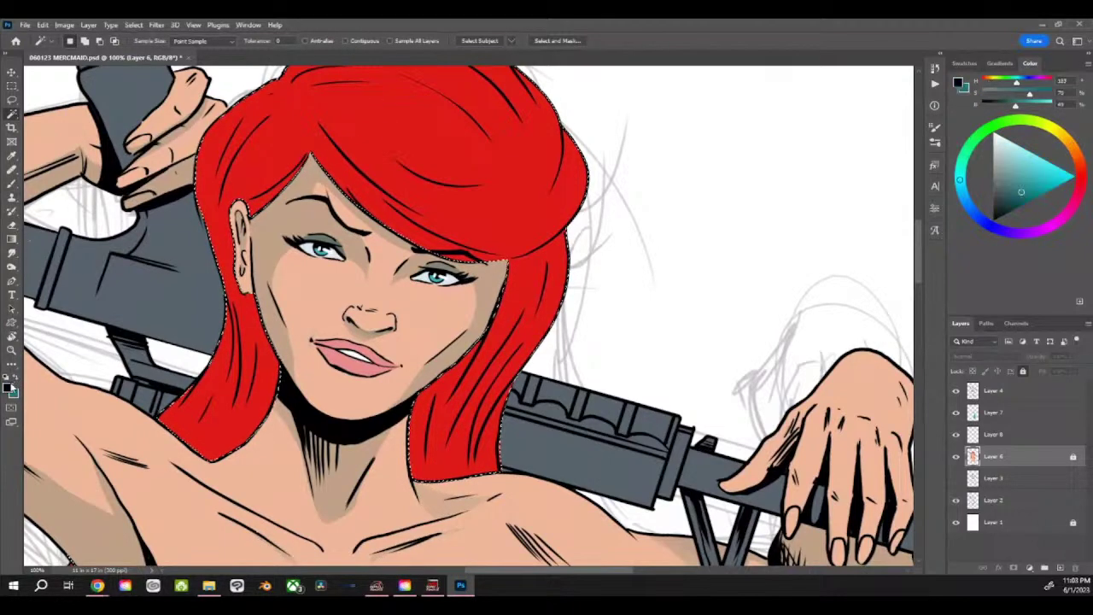
click(11, 386)
click(444, 157)
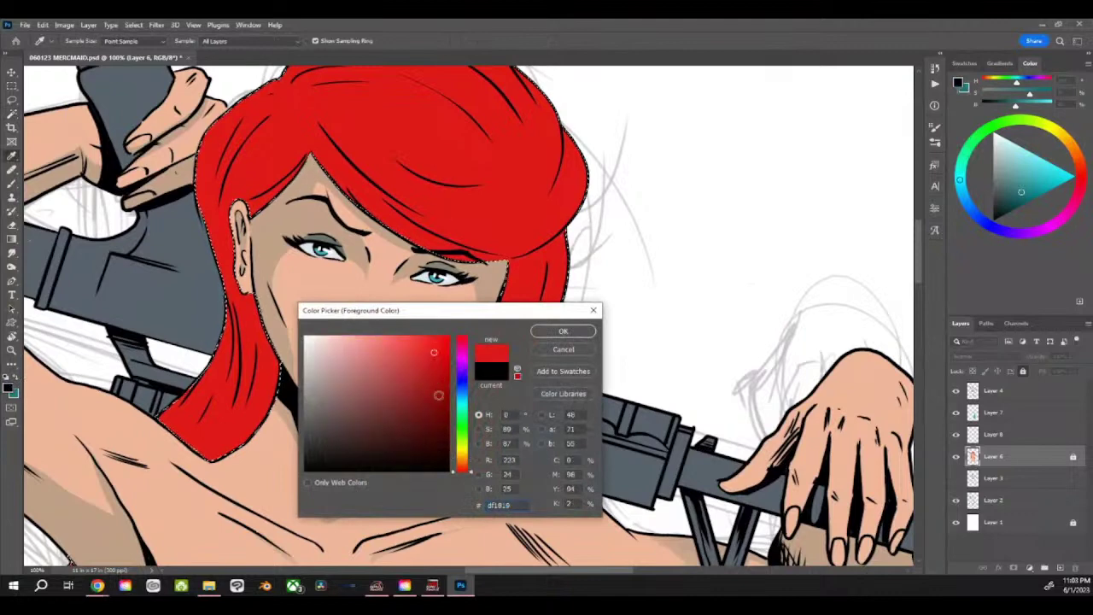
click(563, 331)
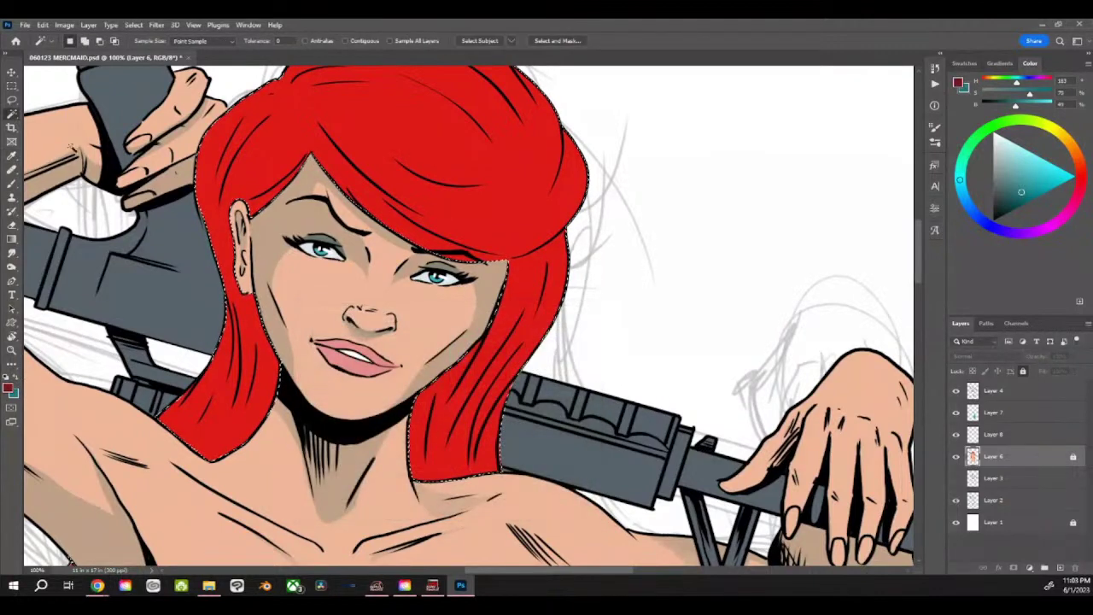
Subtract the lit part of the hair lock beside the ear and neck from the hair selection with the Lasso.
key(l)
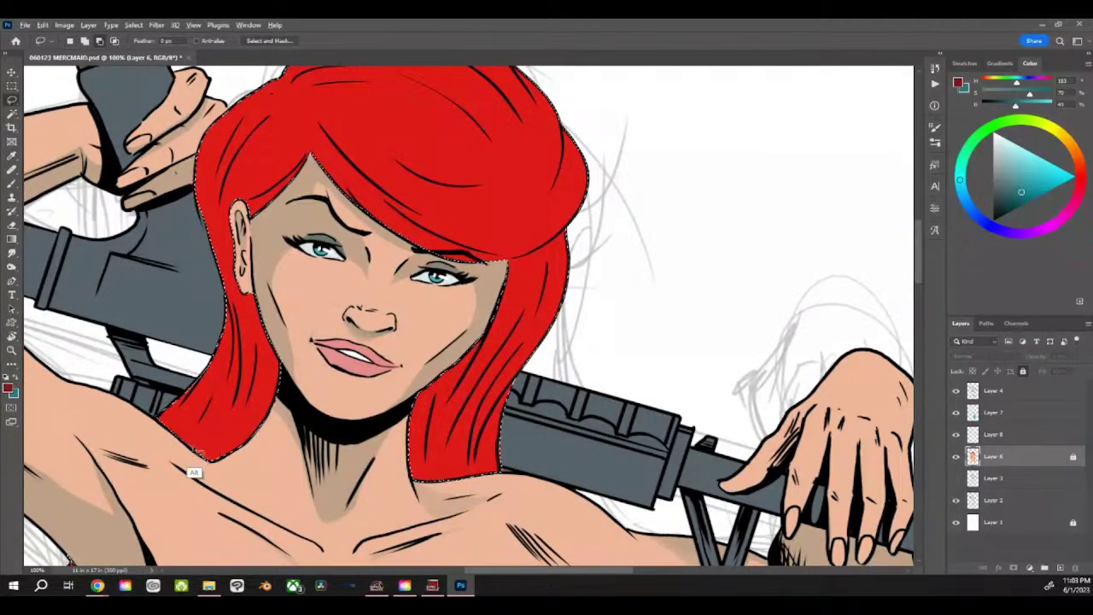
mouse_move(194, 469)
mouse_down()
mouse_move(171, 483)
mouse_move(224, 432)
mouse_move(213, 252)
mouse_move(94, 479)
mouse_move(120, 452)
mouse_up()
mouse_move(210, 457)
mouse_down()
mouse_move(253, 333)
mouse_move(203, 448)
mouse_up()
drag(205, 445, 248, 384)
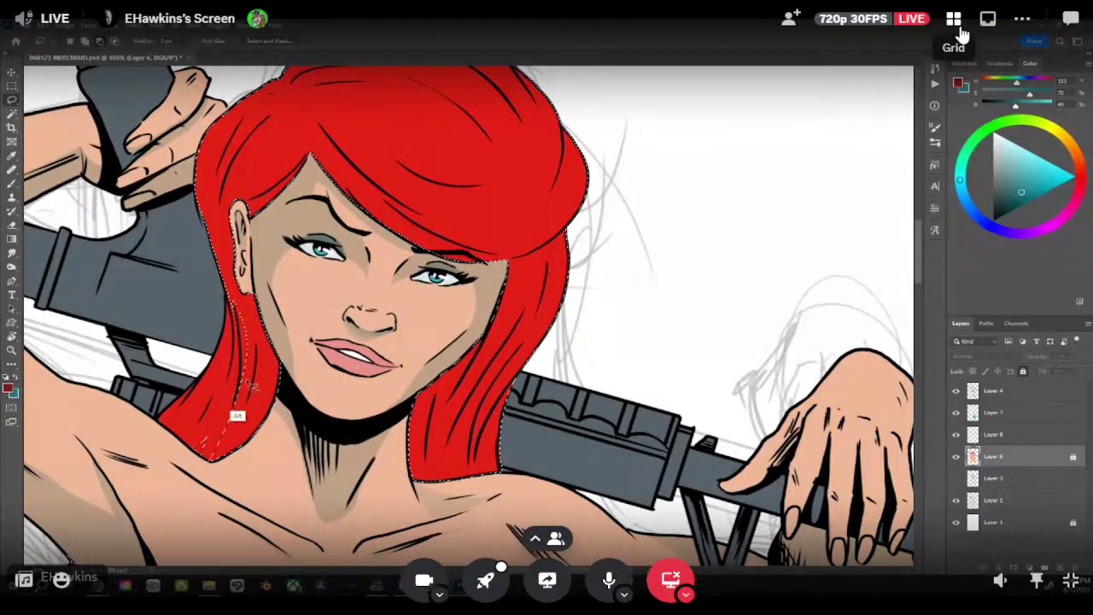
Switch to the animation stream of the reclining smoking character, and compare the last arm strokes on frame 22 by undoing and redoing them.
click(956, 26)
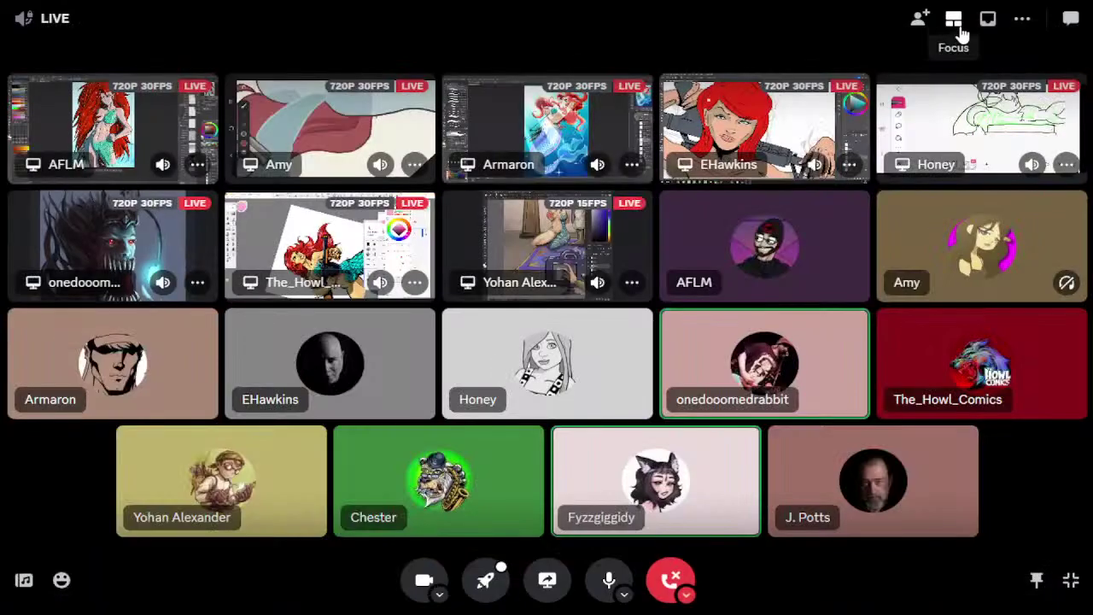
click(922, 92)
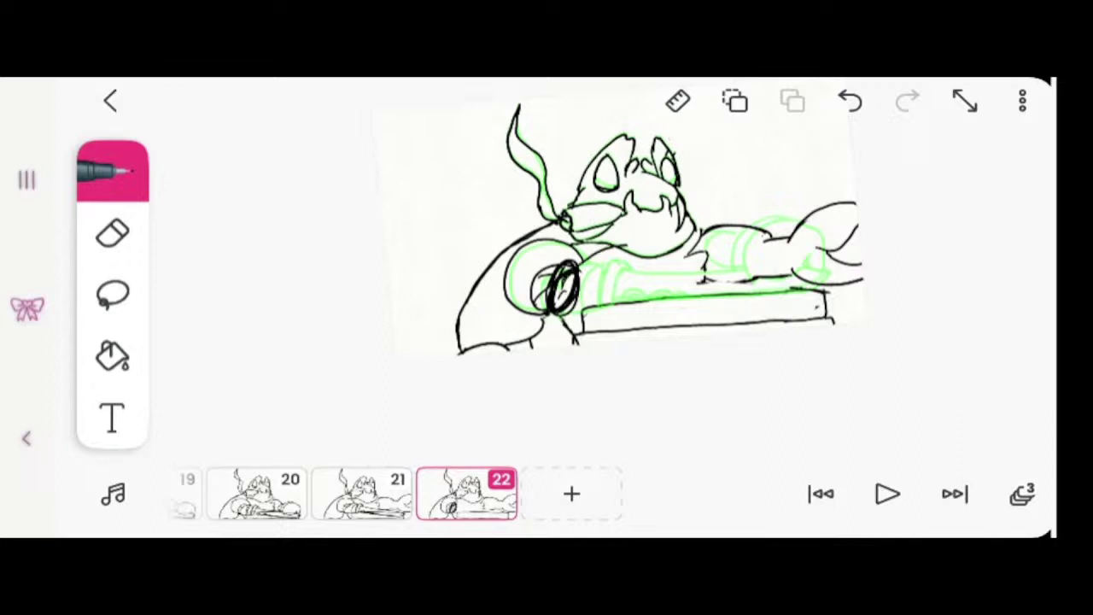
click(850, 101)
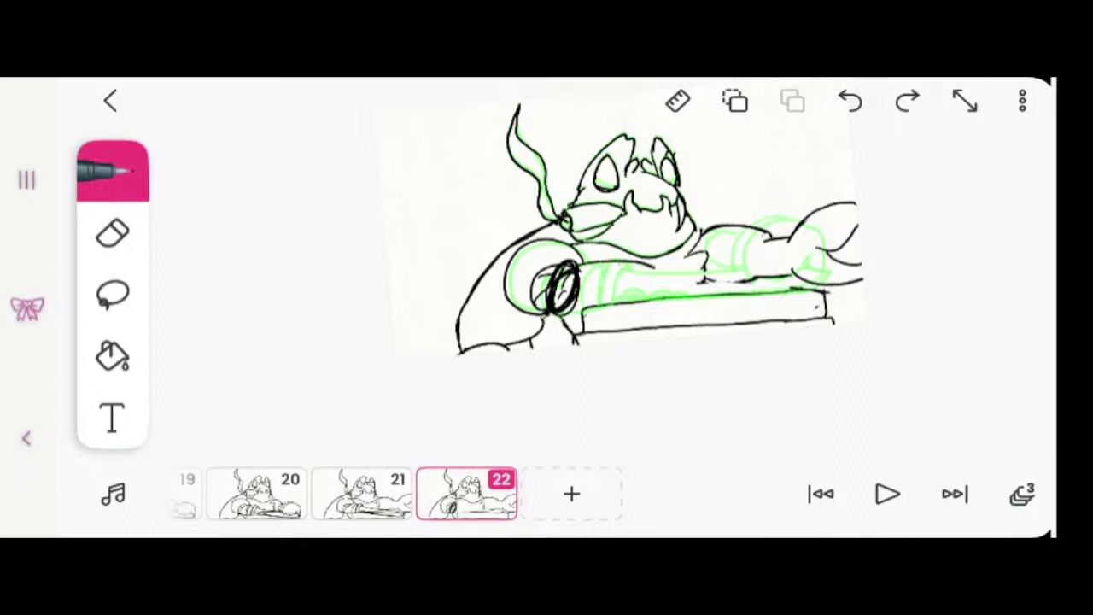
click(849, 101)
click(907, 101)
click(907, 101)
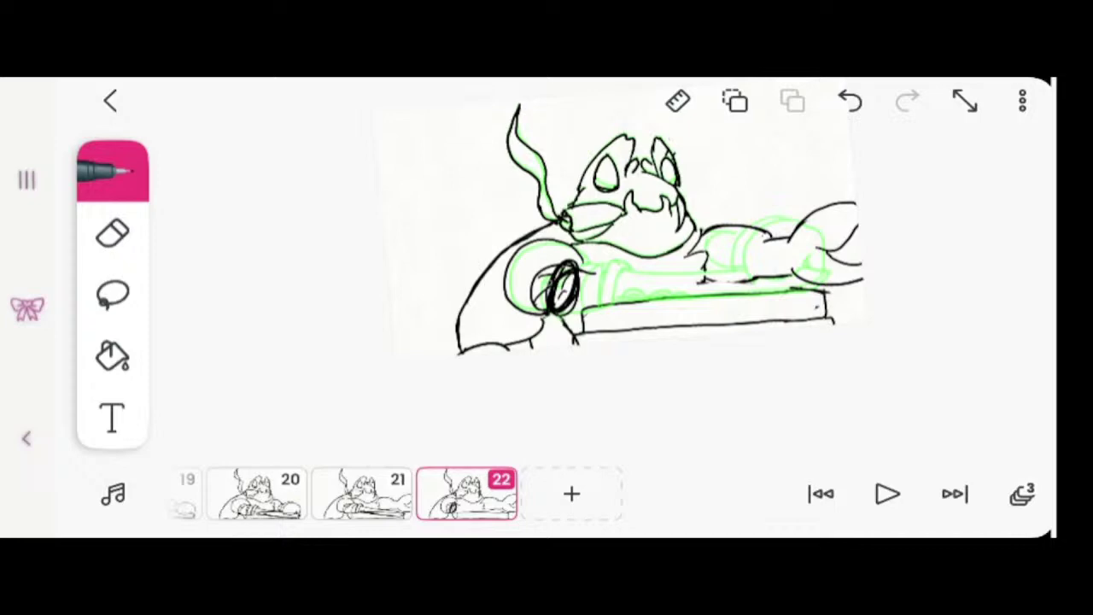
Switch to the painting stream of the red-eyed, fanged creature with the glowing blue lure.
mouse_move(819, 202)
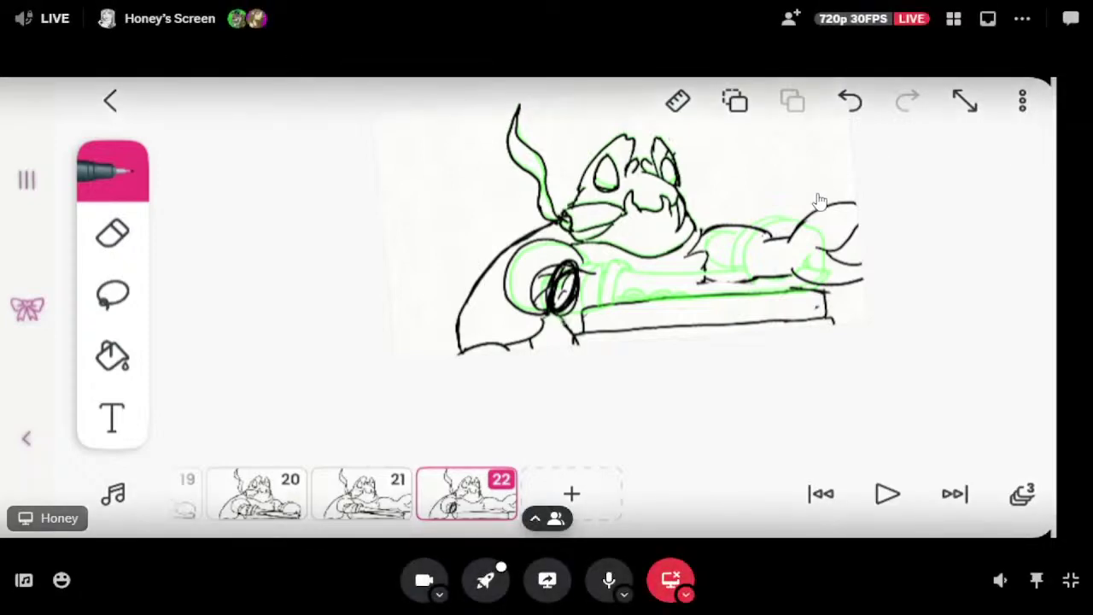
click(953, 18)
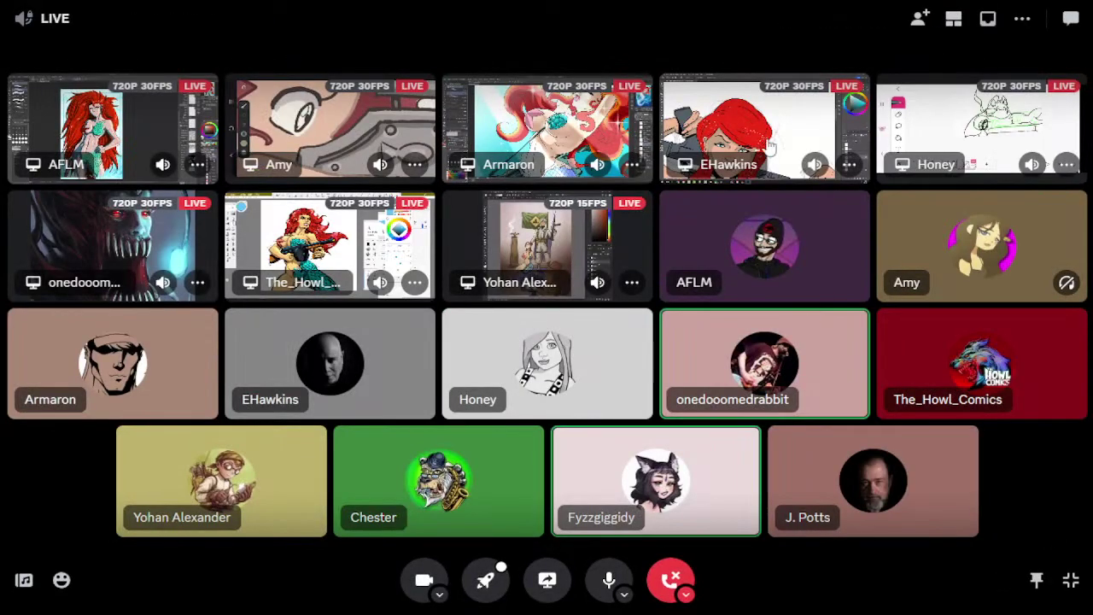
click(117, 245)
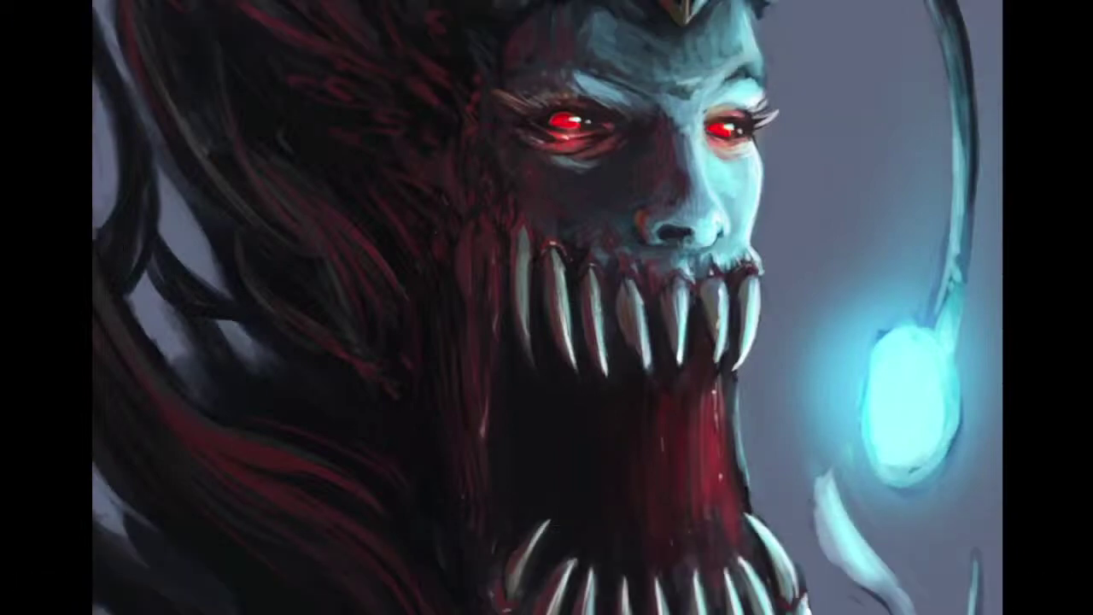
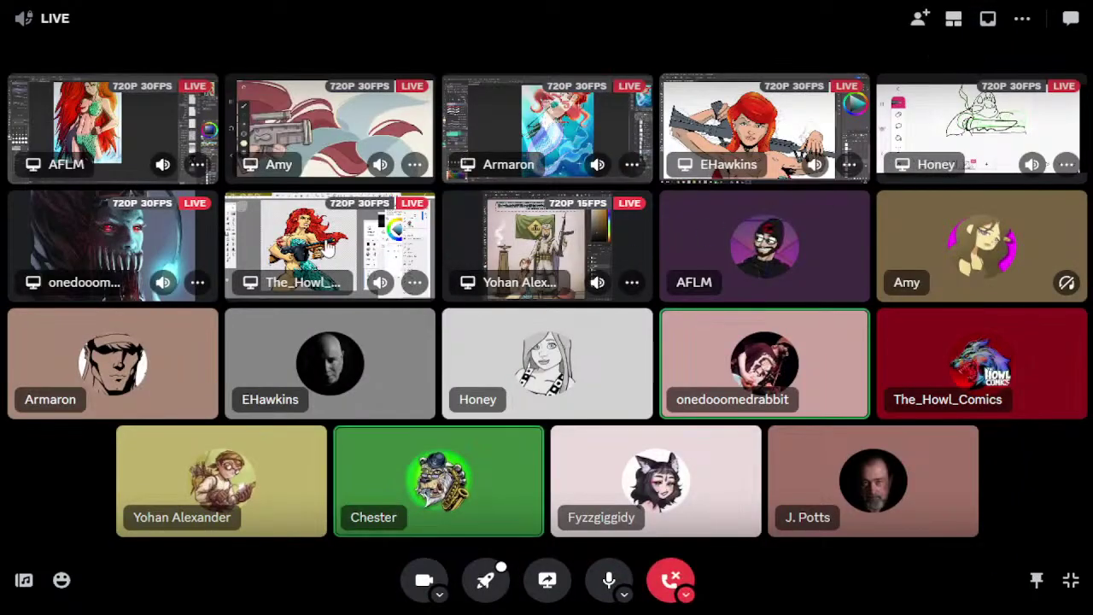
Switch to the stream of the mermaid with the tommy gun, and place a duplicate of the yellow muzzle flash up and right of the original.
click(290, 246)
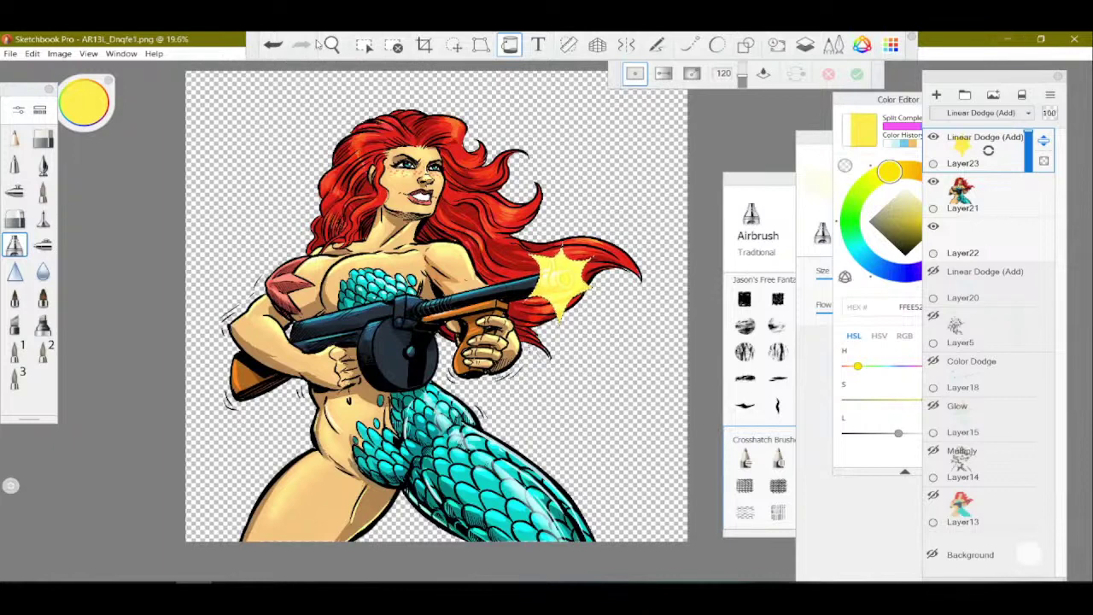
click(331, 45)
click(457, 48)
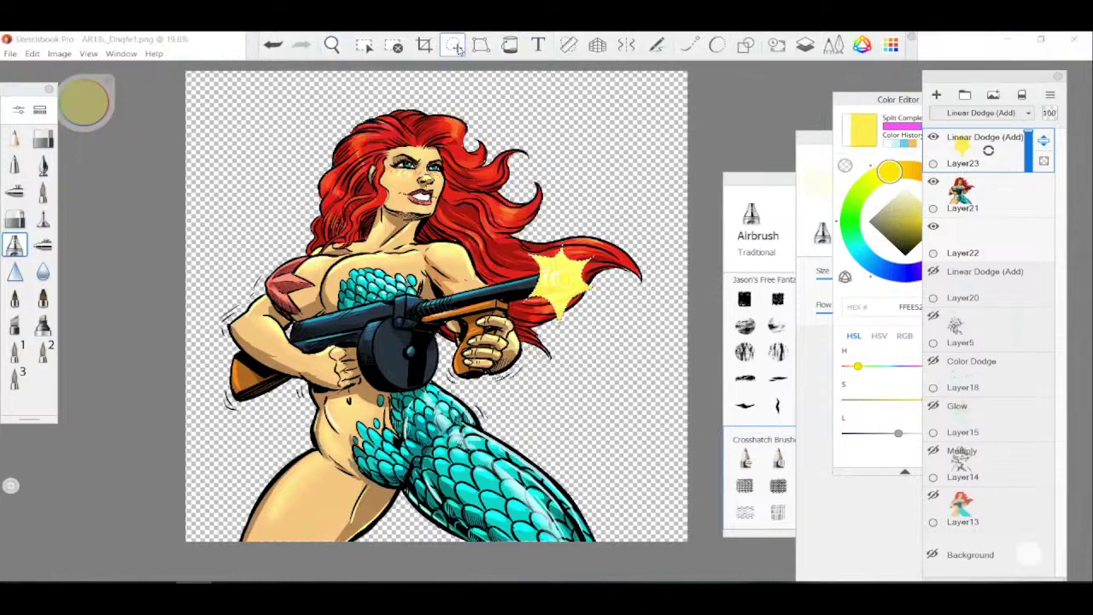
click(332, 44)
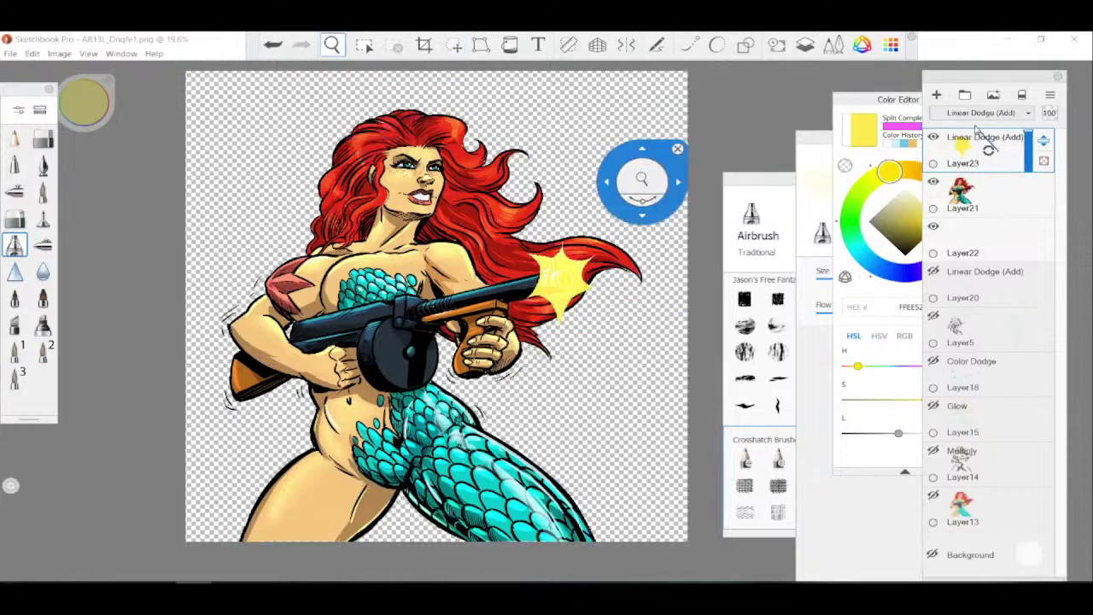
key(ctrl+v)
drag(663, 339, 669, 276)
drag(630, 351, 655, 339)
click(710, 260)
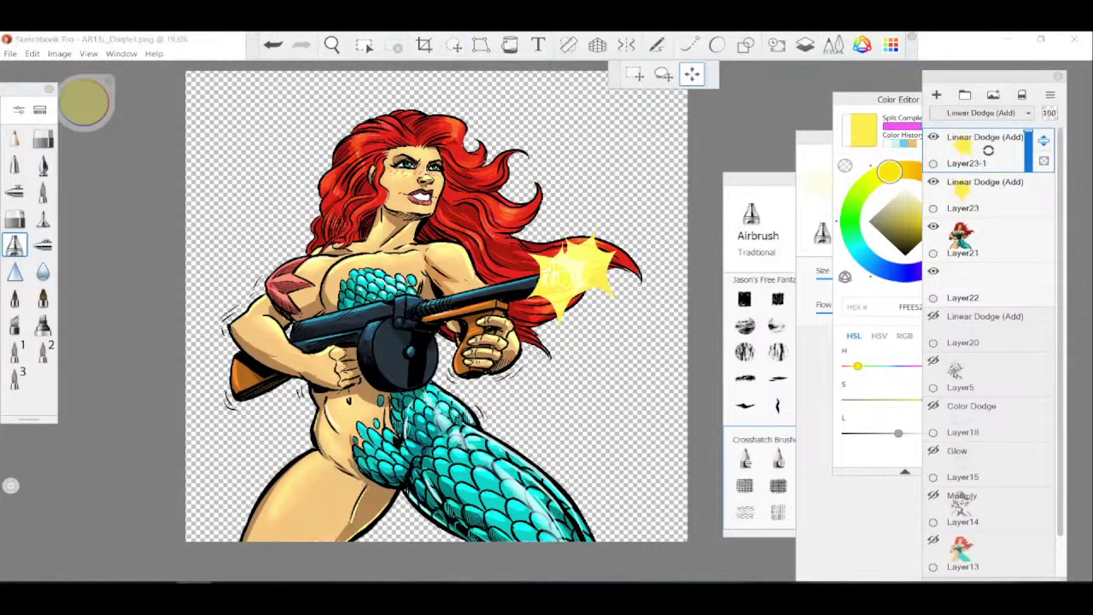
Duplicate the muzzle flash layer again and move the new copy down and left, below the gun's muzzle.
key(ctrl+v)
click(454, 45)
drag(547, 275, 523, 321)
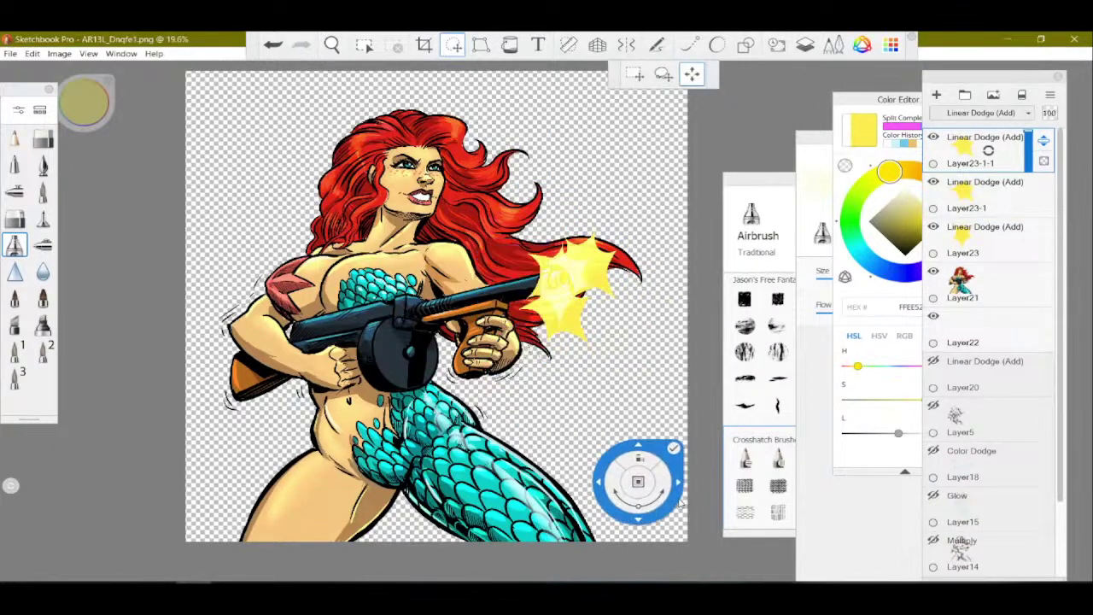
drag(675, 501, 709, 441)
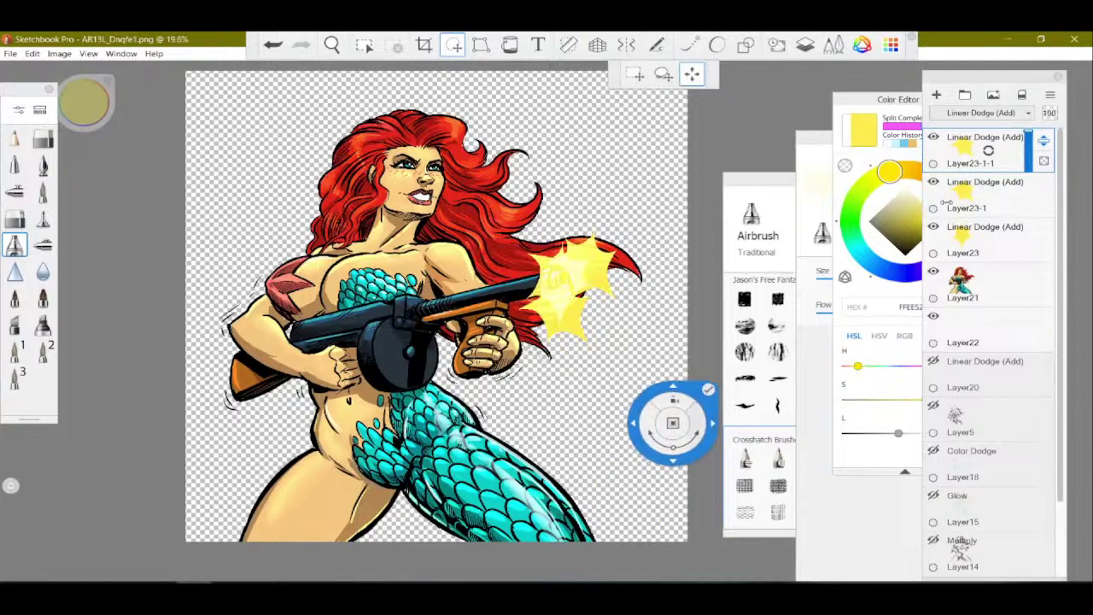
click(973, 290)
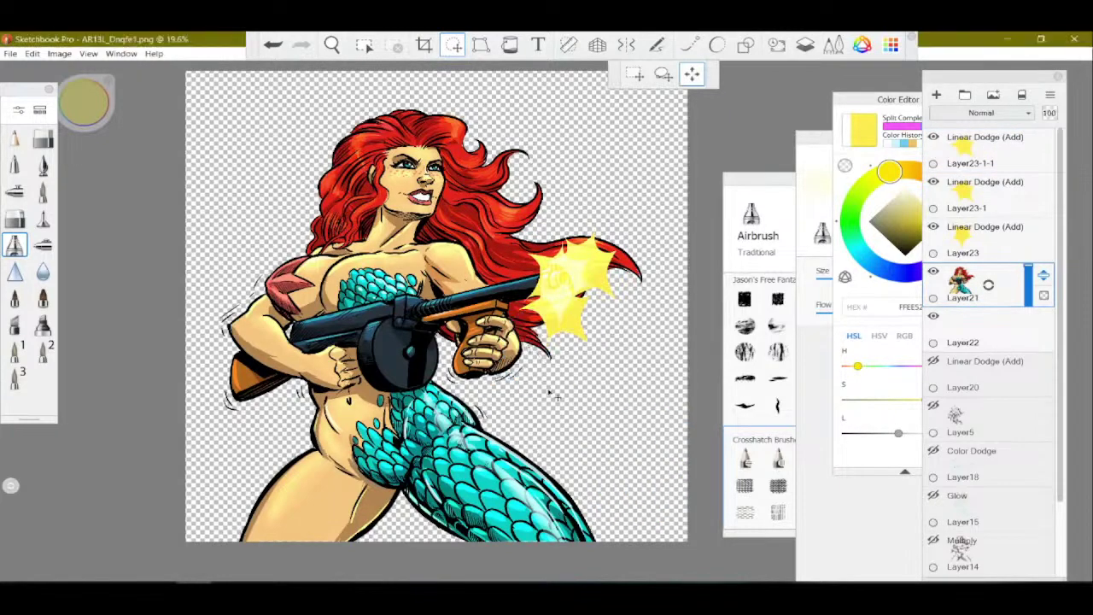
drag(543, 394, 546, 391)
click(271, 48)
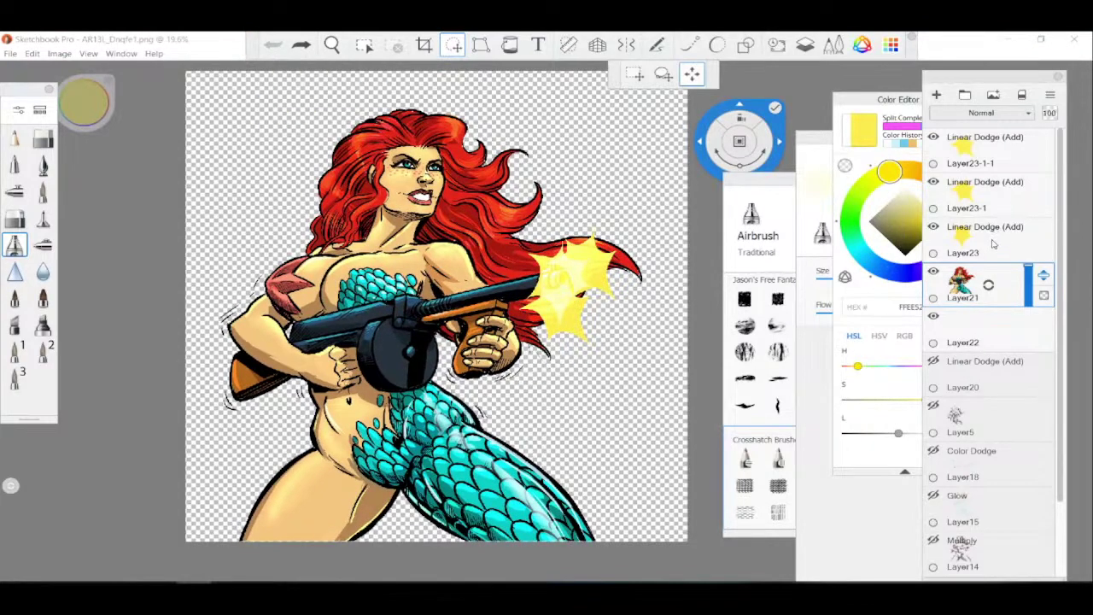
Lower the opacity of the muzzle flash layers: Layer23-1 to 66, Layer23 to 71 and Layer23-1-1 to 71.
click(1011, 194)
click(1021, 234)
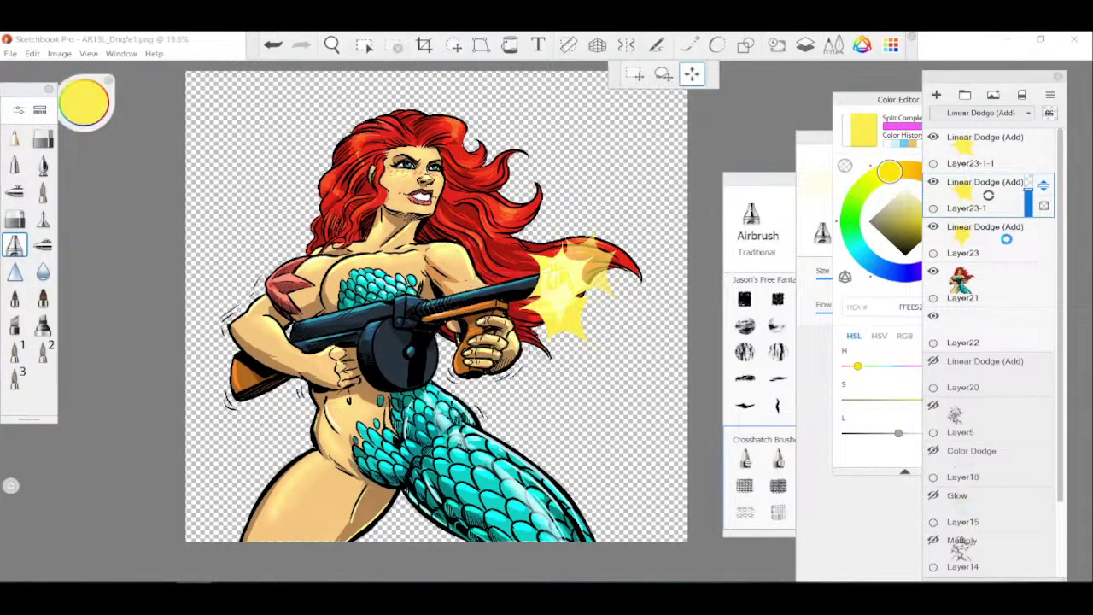
drag(1029, 237, 1015, 243)
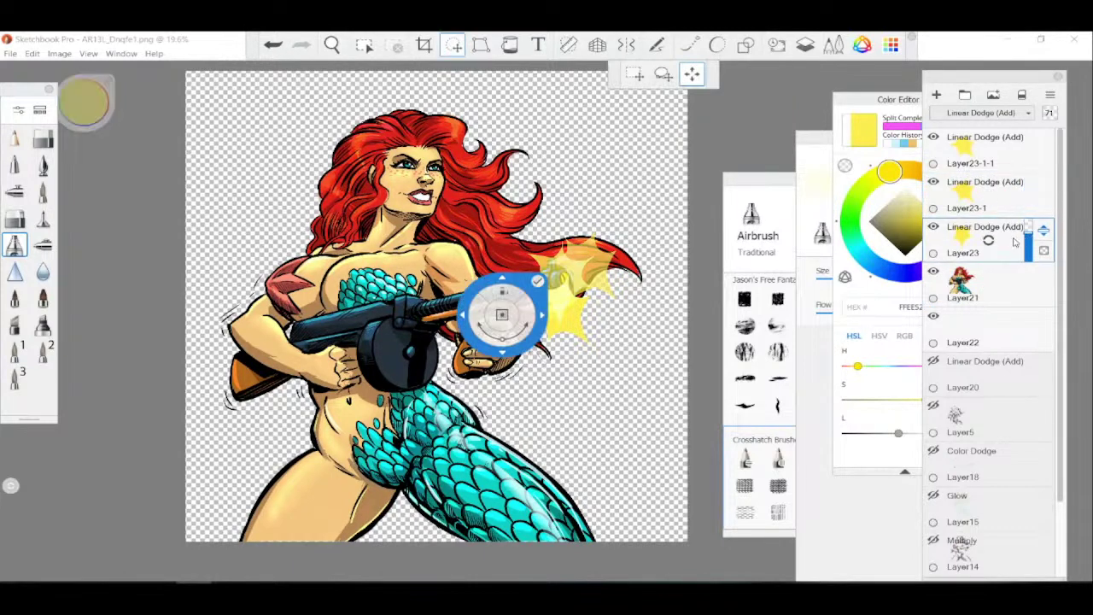
click(1018, 197)
click(1024, 162)
click(1029, 143)
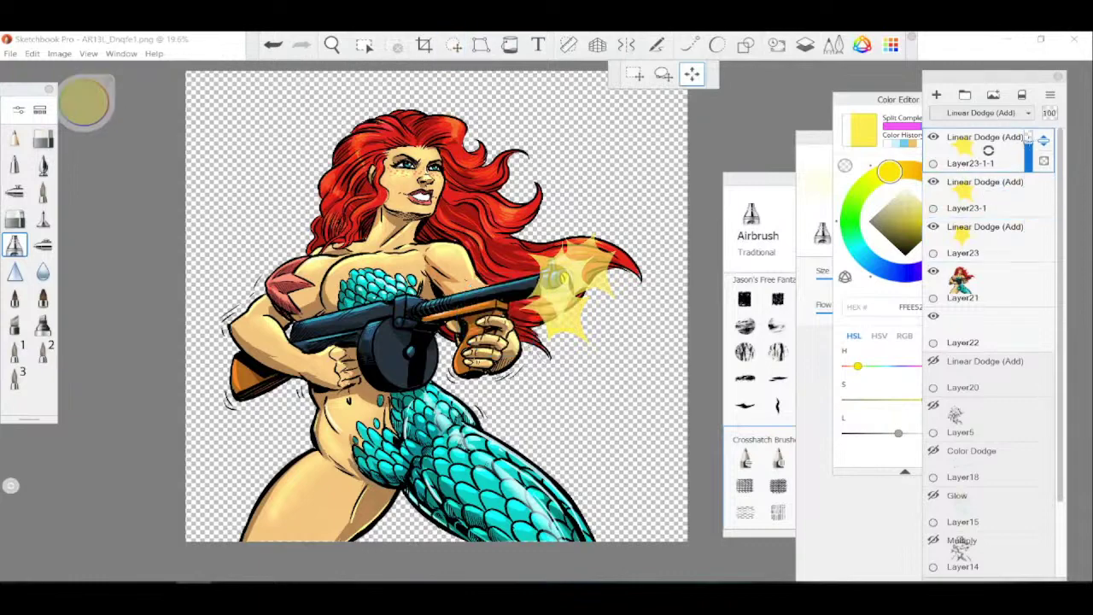
Switch to the Photoshop stream of the poster with the turbaned rifleman, the gagged mermaid and the monkey photographer.
mouse_move(965, 30)
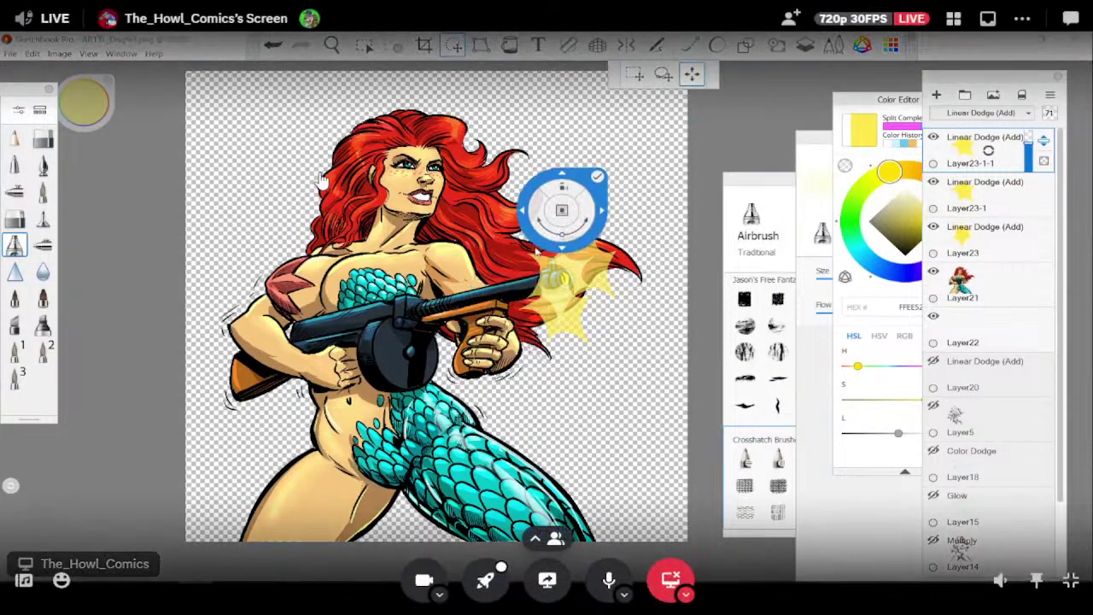
click(959, 27)
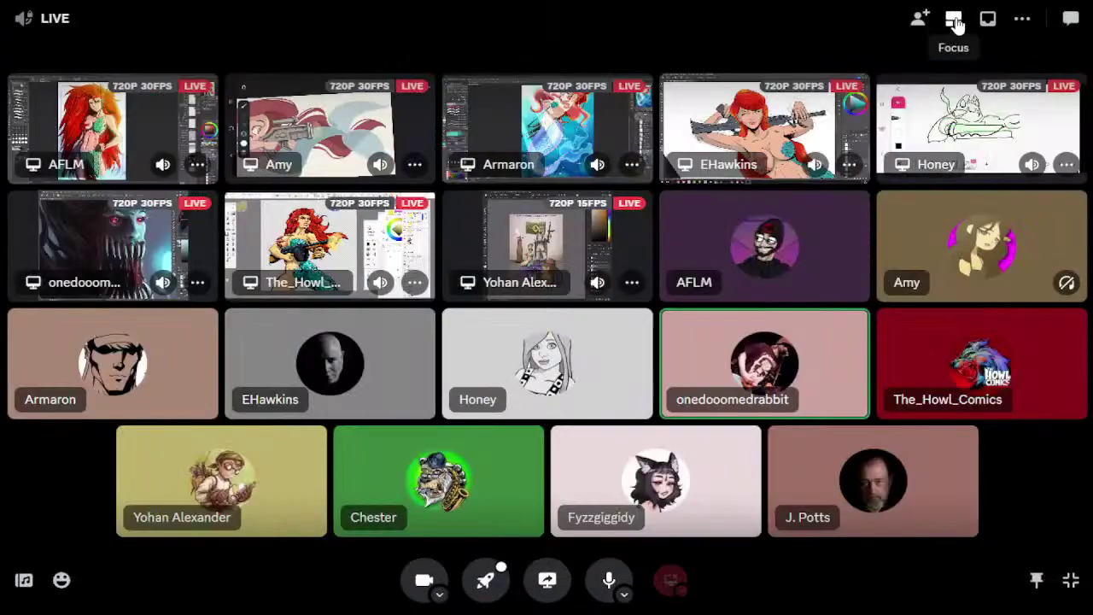
click(561, 245)
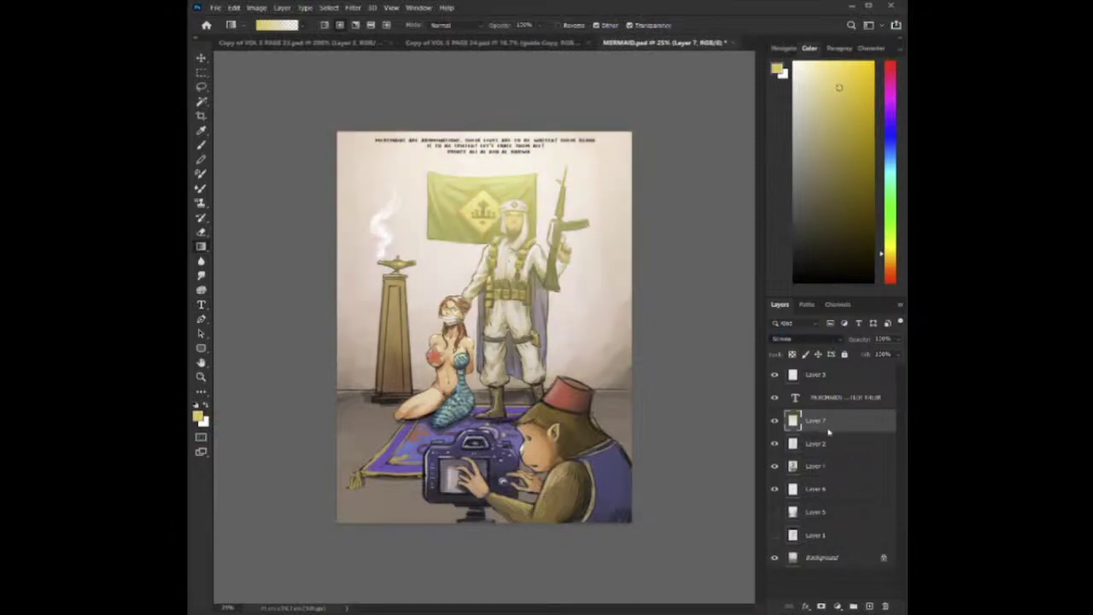
Move the yellow glow on Layer 7 directly beneath Layer 6, and show Layer 5.
drag(848, 430, 846, 500)
click(778, 514)
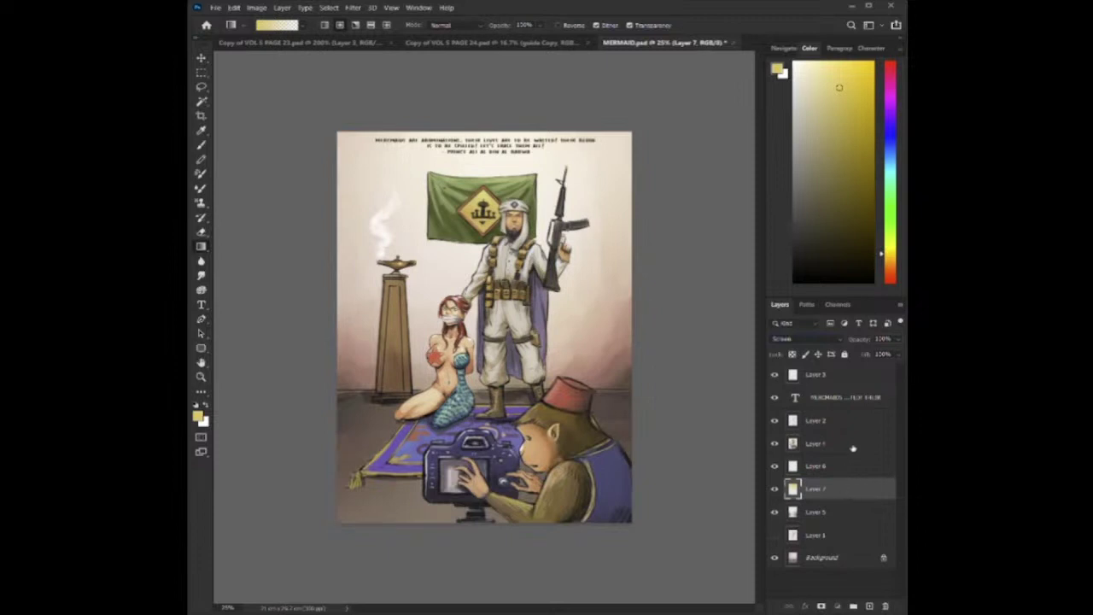
Duplicate Layer 7 above Layer 2, set the copy's opacity to 25%, and save the poster file.
key(ctrl+plus)
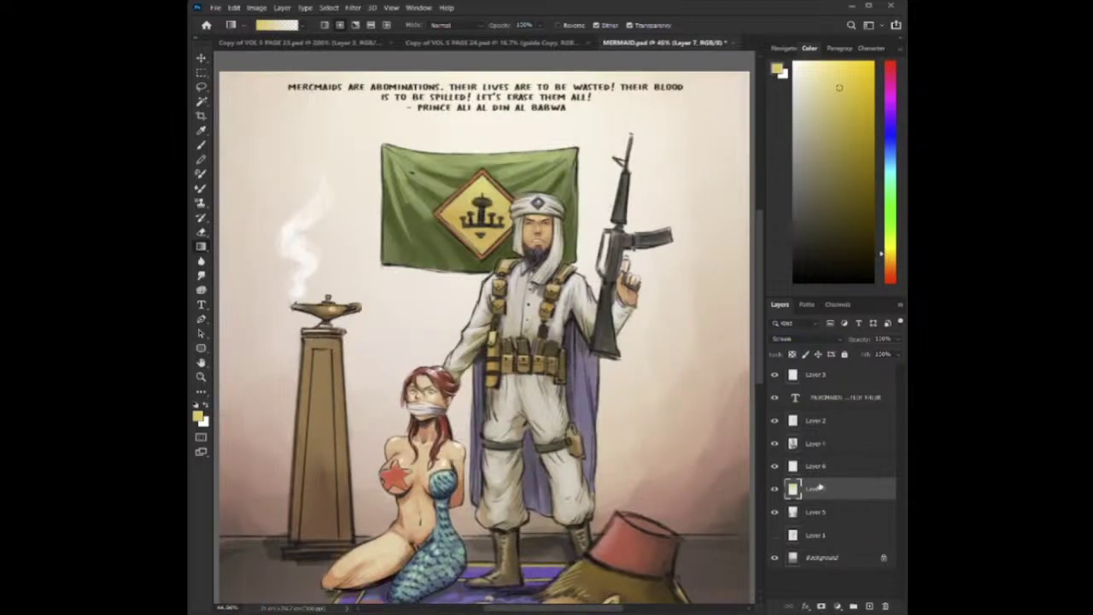
drag(820, 488, 822, 411)
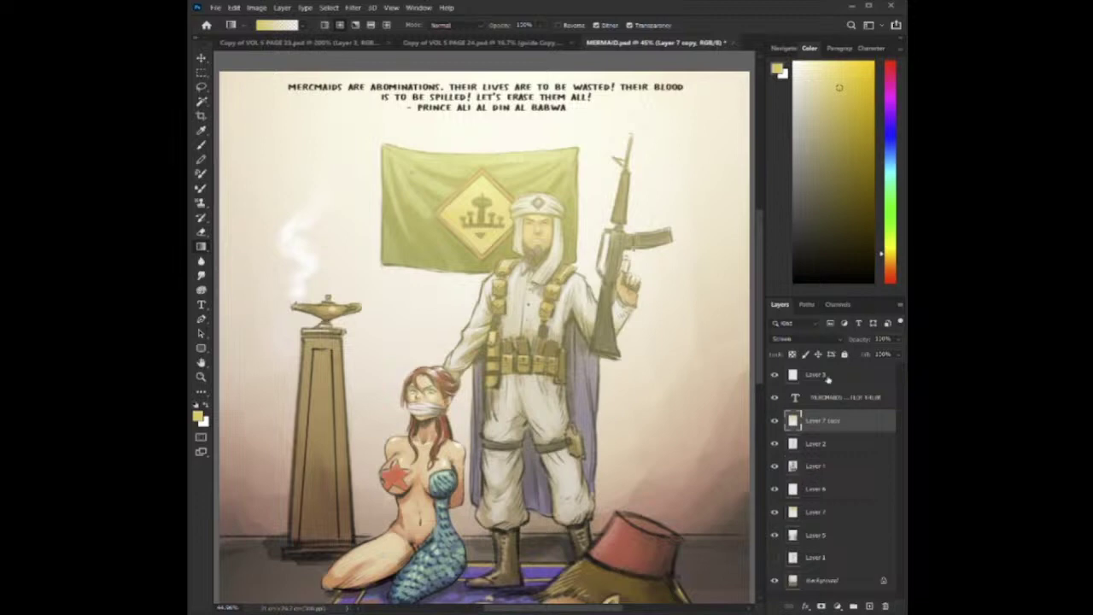
drag(901, 339, 860, 362)
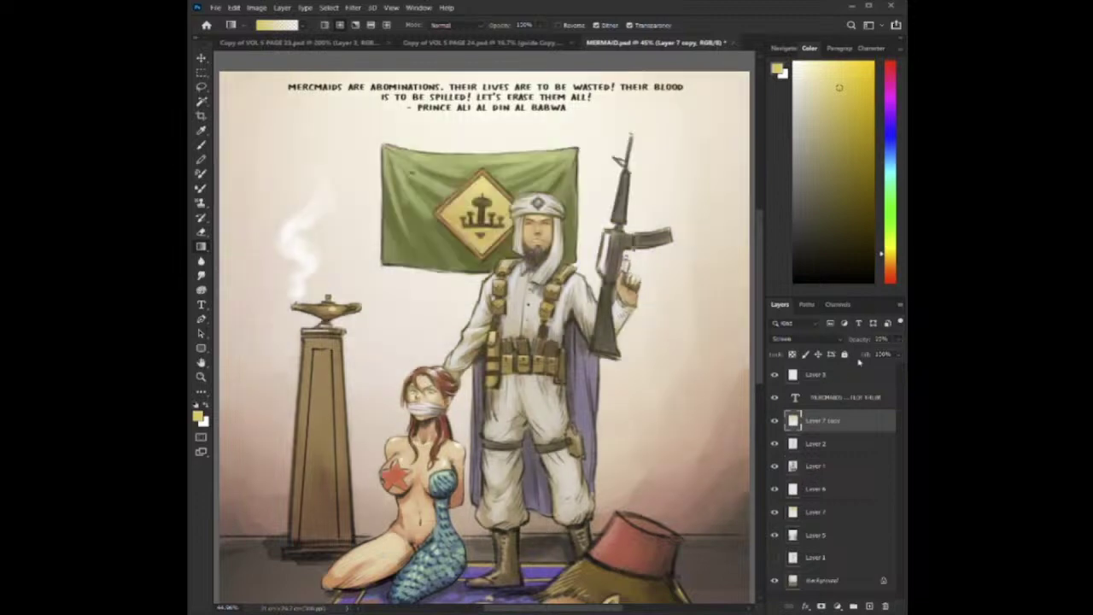
key(ctrl+minus)
key(ctrl+minus)
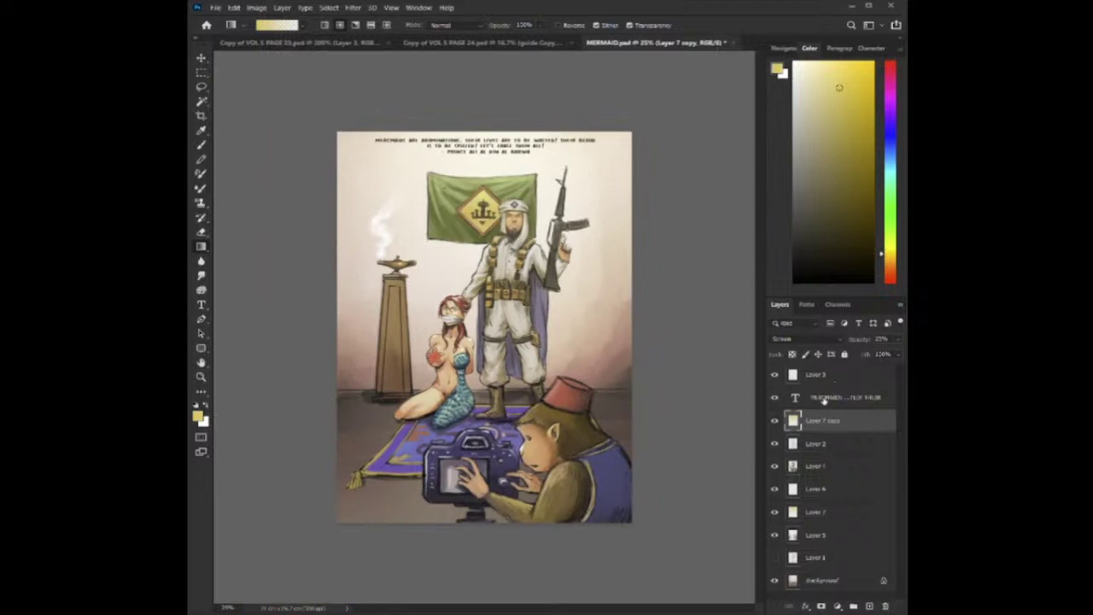
key(ctrl+s)
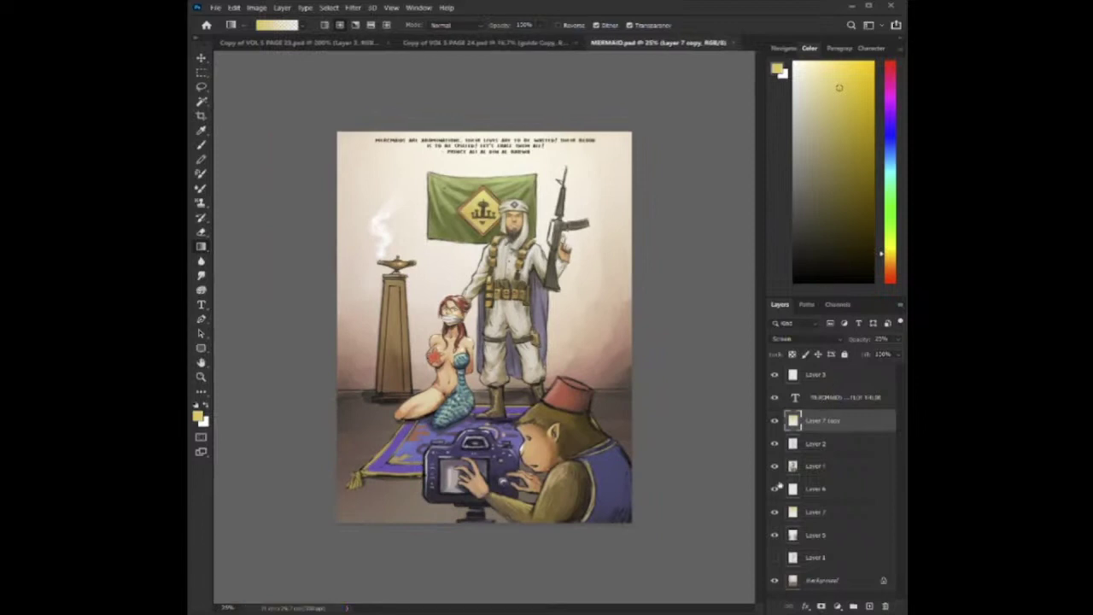
Adjust the quote text block above the flag with Free Transform and commit the transformation.
click(808, 400)
key(h)
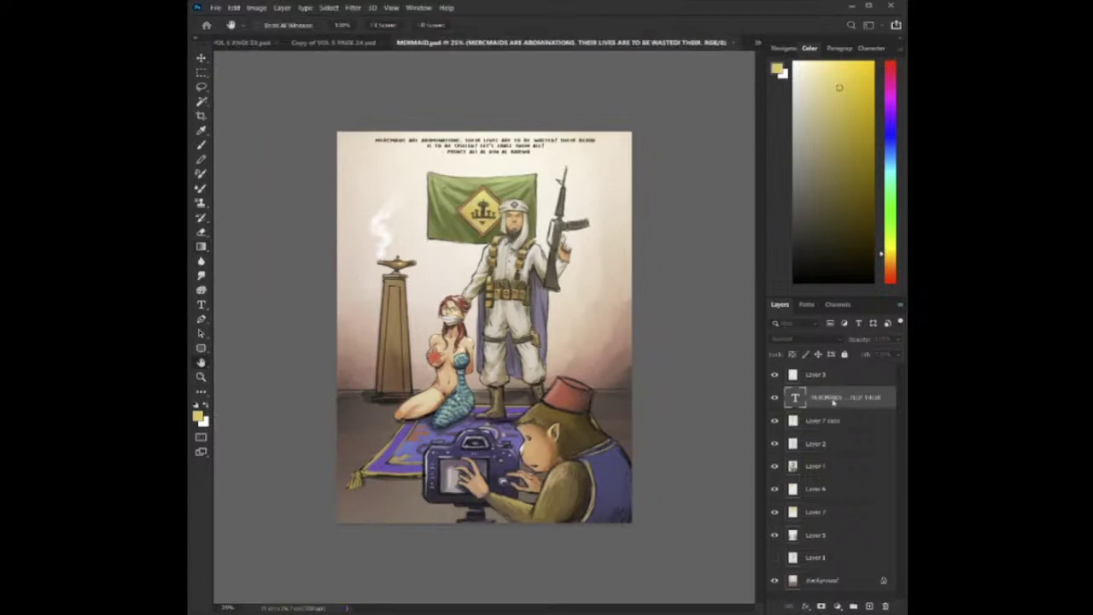
key(ctrl+t)
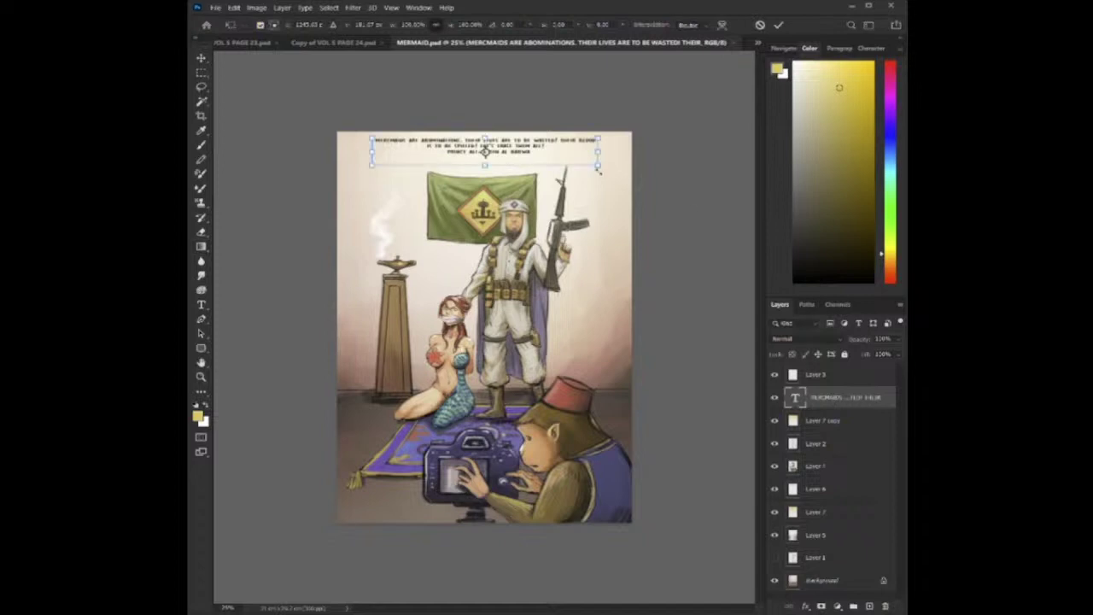
drag(598, 170, 553, 151)
key(Return)
key(g)
key(v)
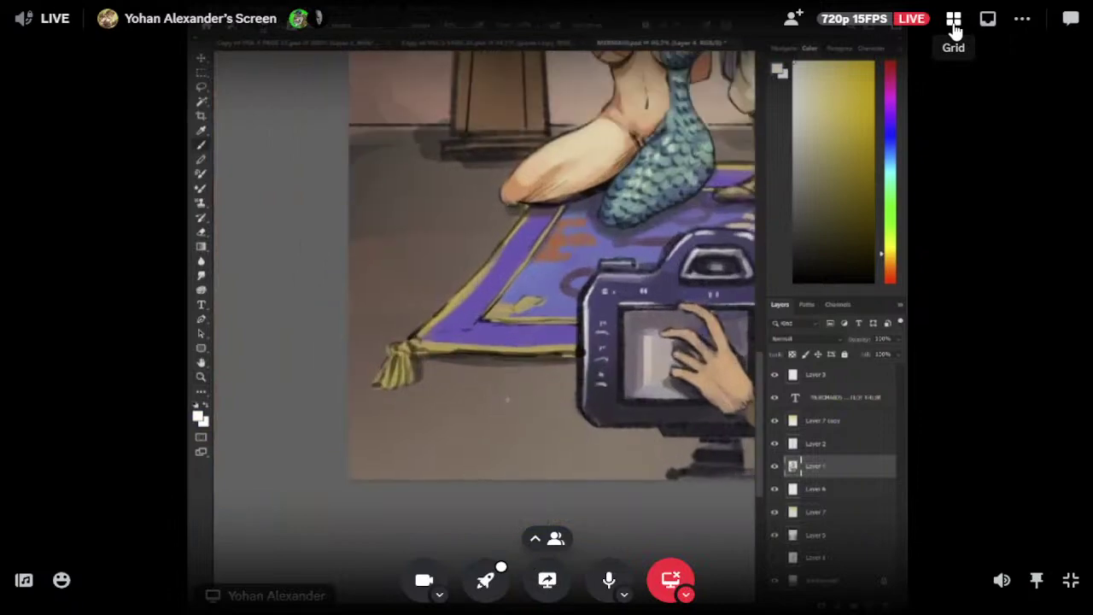
Return to the participant grid, and reopen the poster stream to view the whole illustration.
click(955, 27)
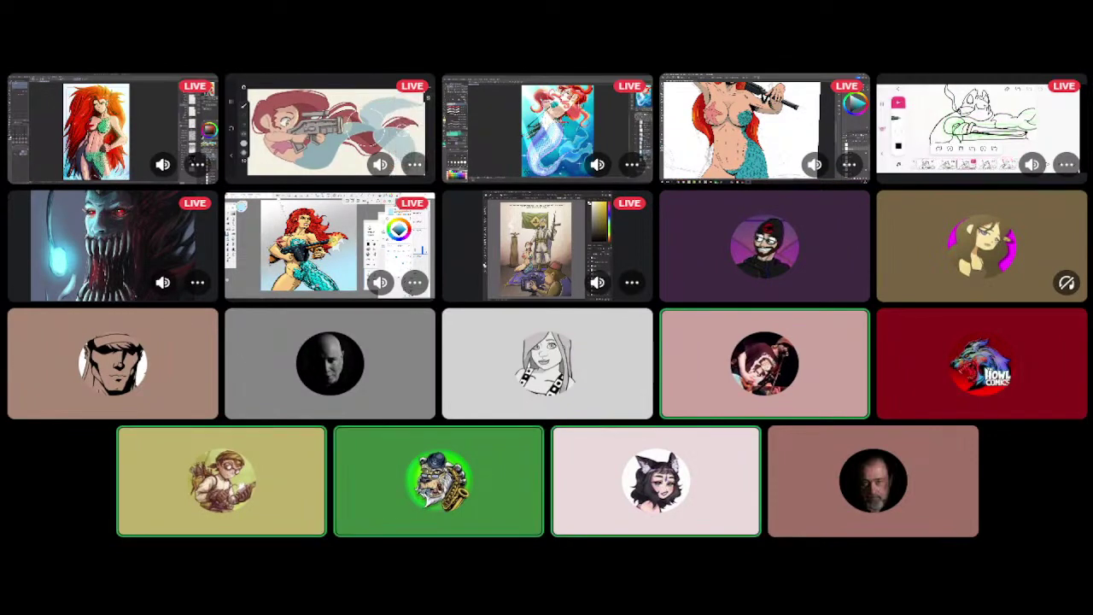
mouse_move(601, 308)
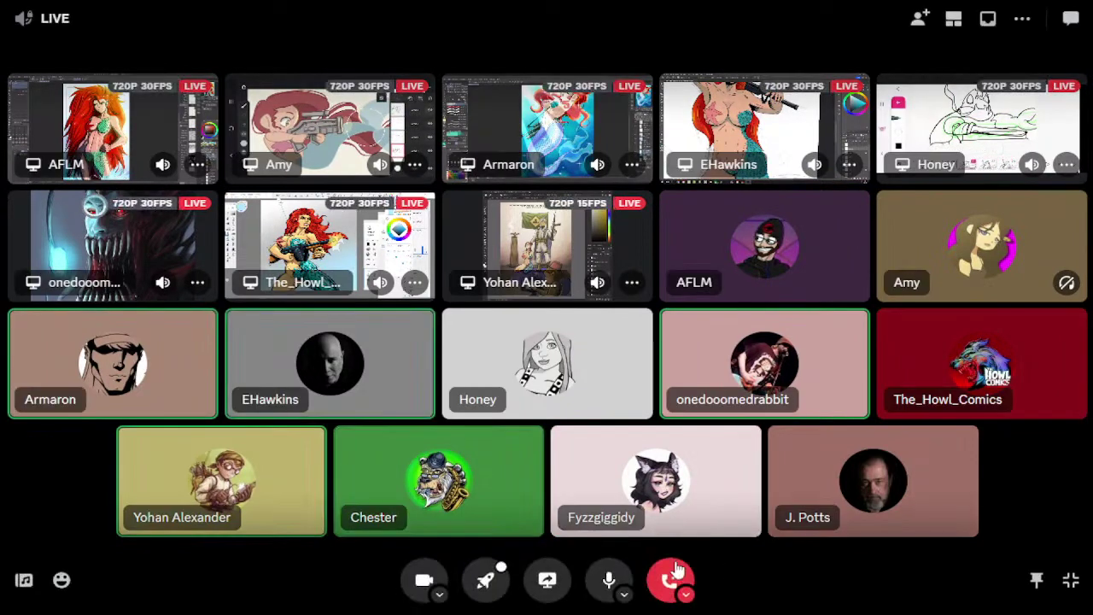
click(572, 265)
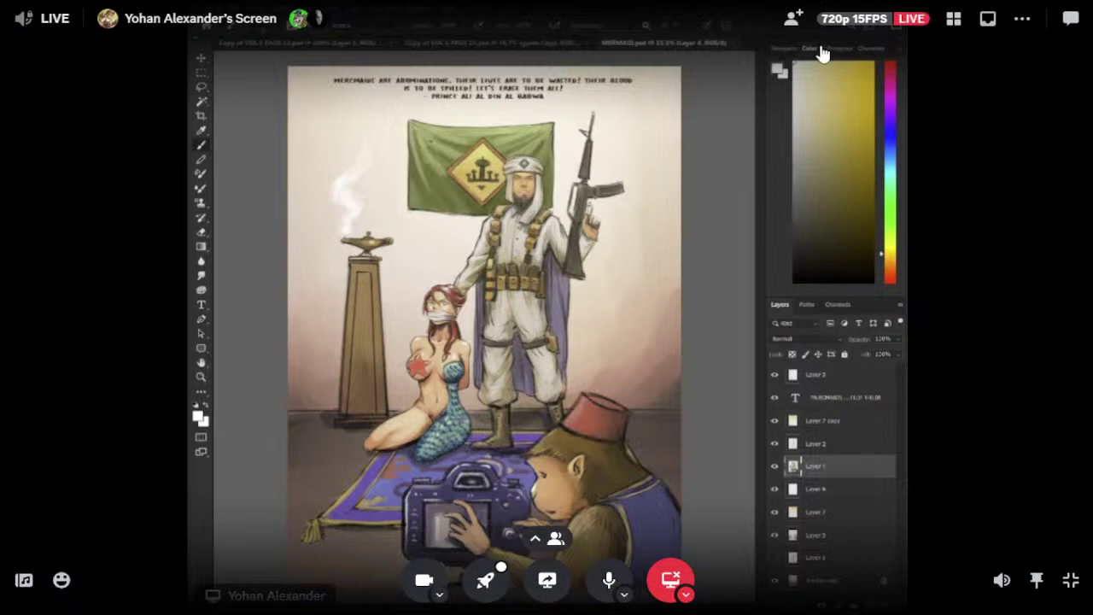
Switch to the Clip Studio Paint stream of the standing mermaid with the huge red-orange hair.
click(954, 24)
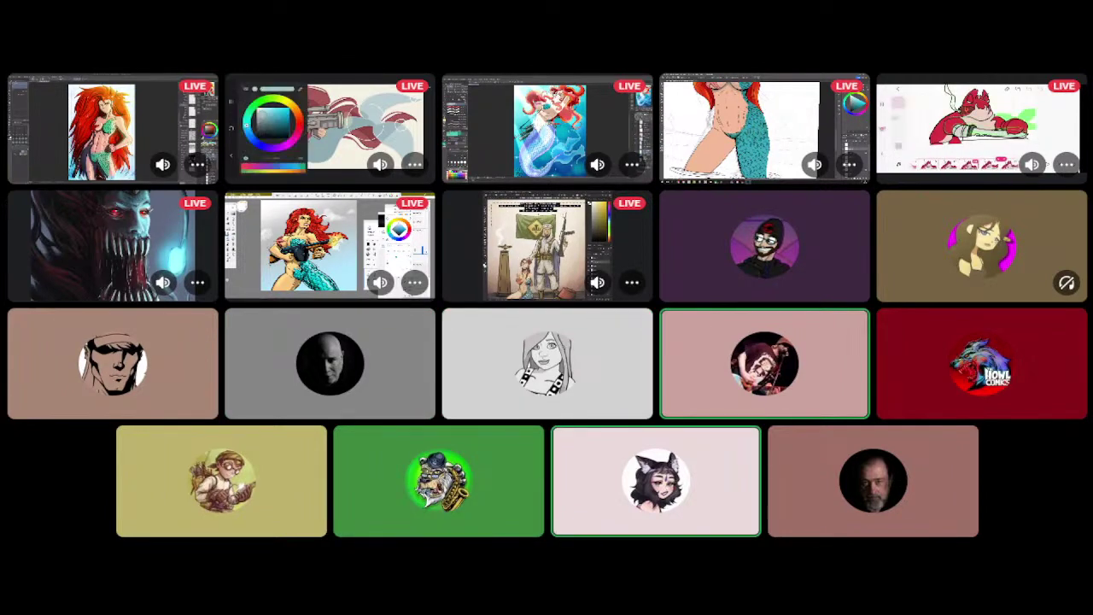
mouse_move(678, 419)
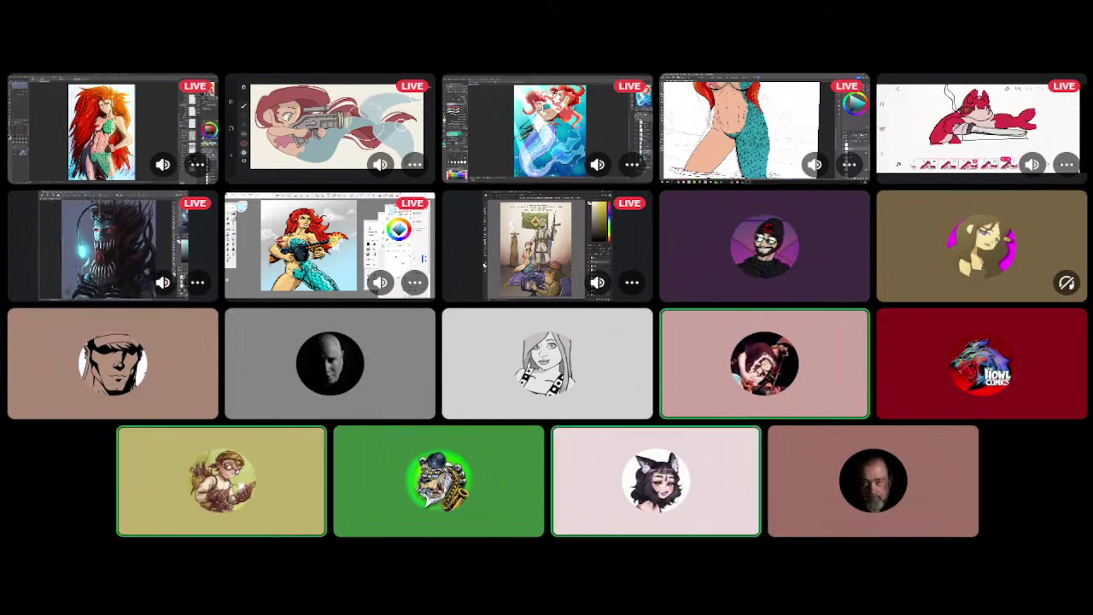
mouse_move(126, 151)
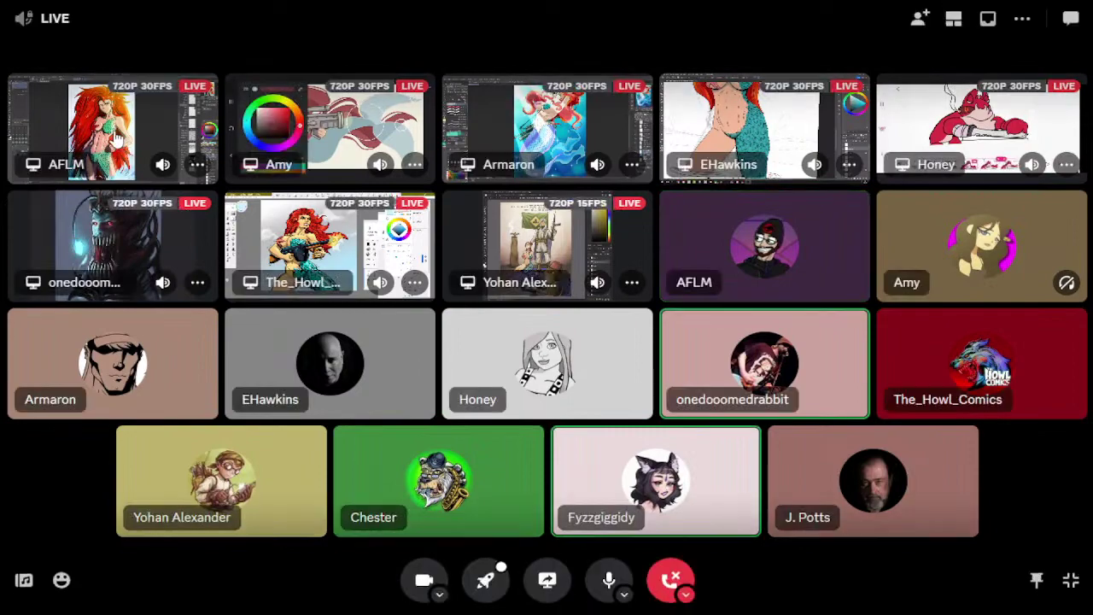
click(117, 140)
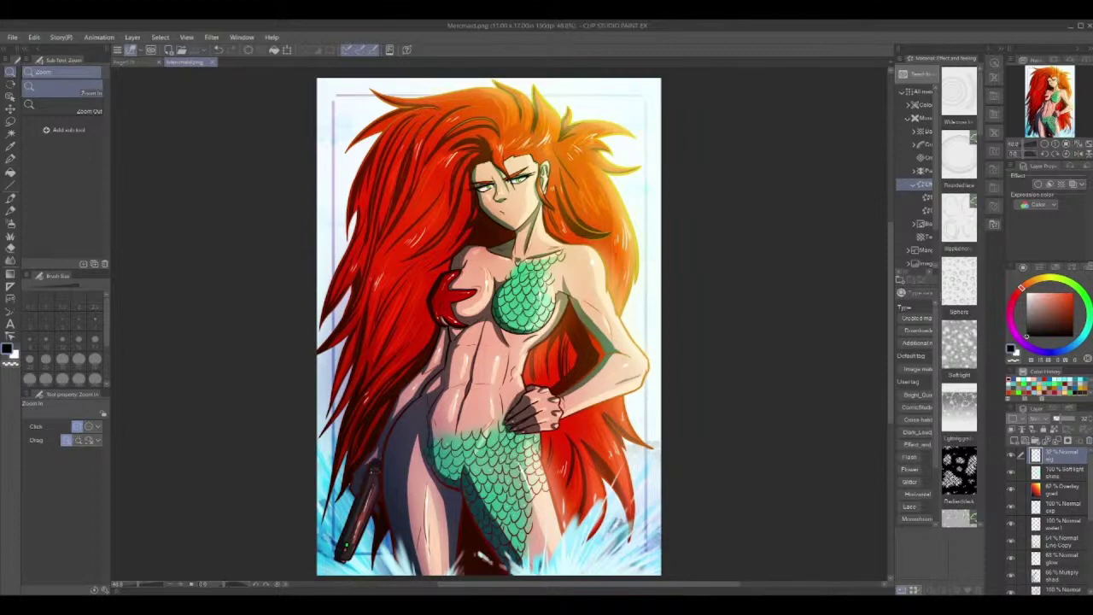
Examine the mermaid's face up close, and view her hair and upper body at a wider framing.
scroll(496, 156, up, 8)
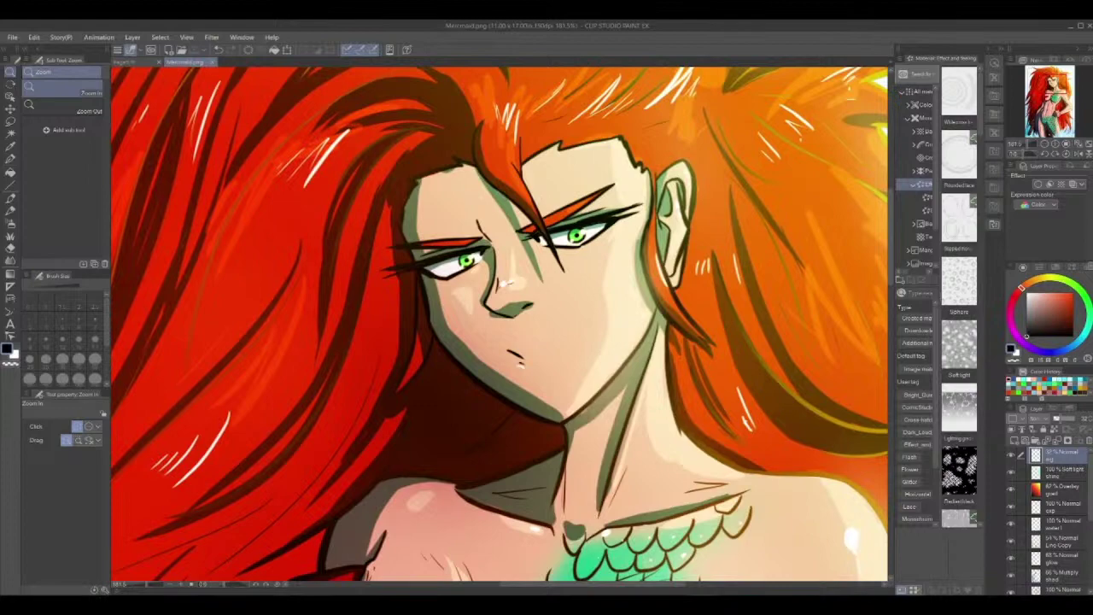
scroll(837, 218, down, 5)
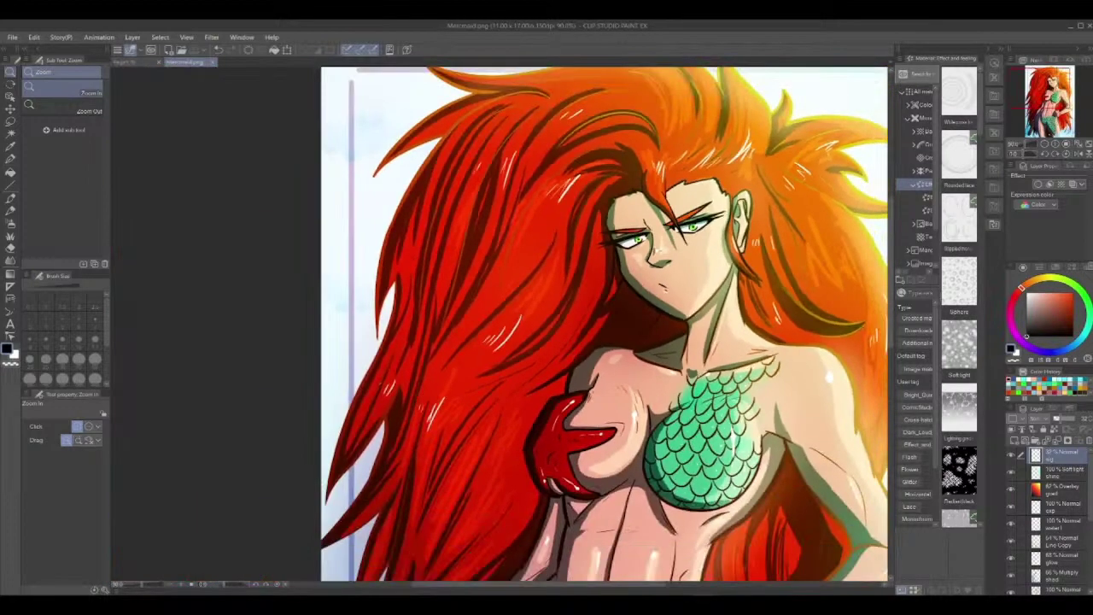
drag(538, 584, 607, 584)
scroll(499, 324, down, 1)
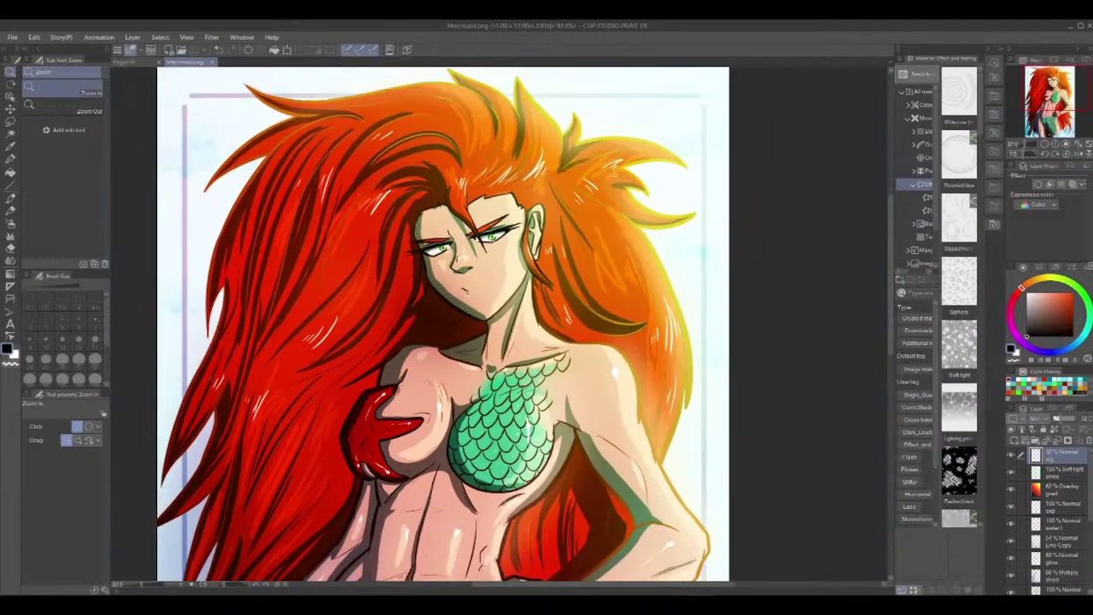
drag(500, 325, 479, 301)
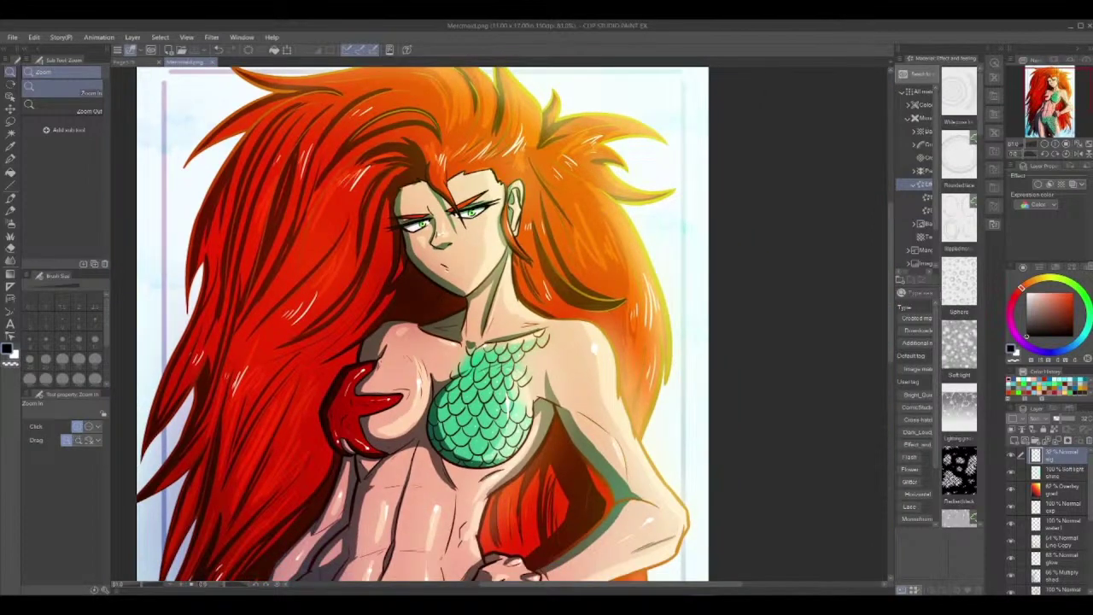
Examine the standing mermaid's hair, torso and scaled legs, and frame the whole illustration within the canvas area.
scroll(359, 341, down, 2)
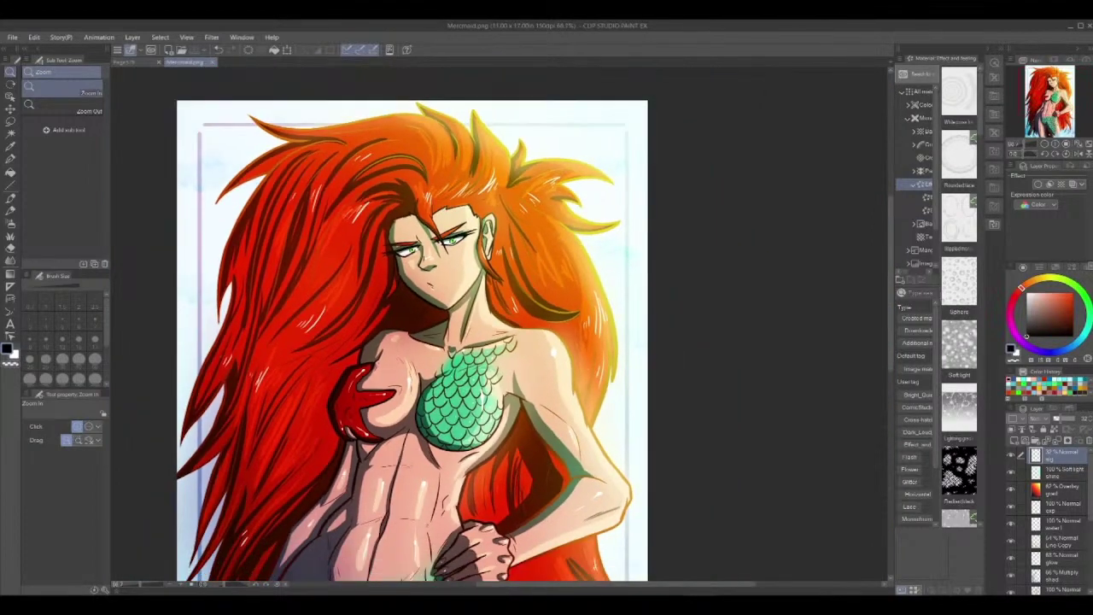
click(441, 326)
drag(479, 342, 506, 324)
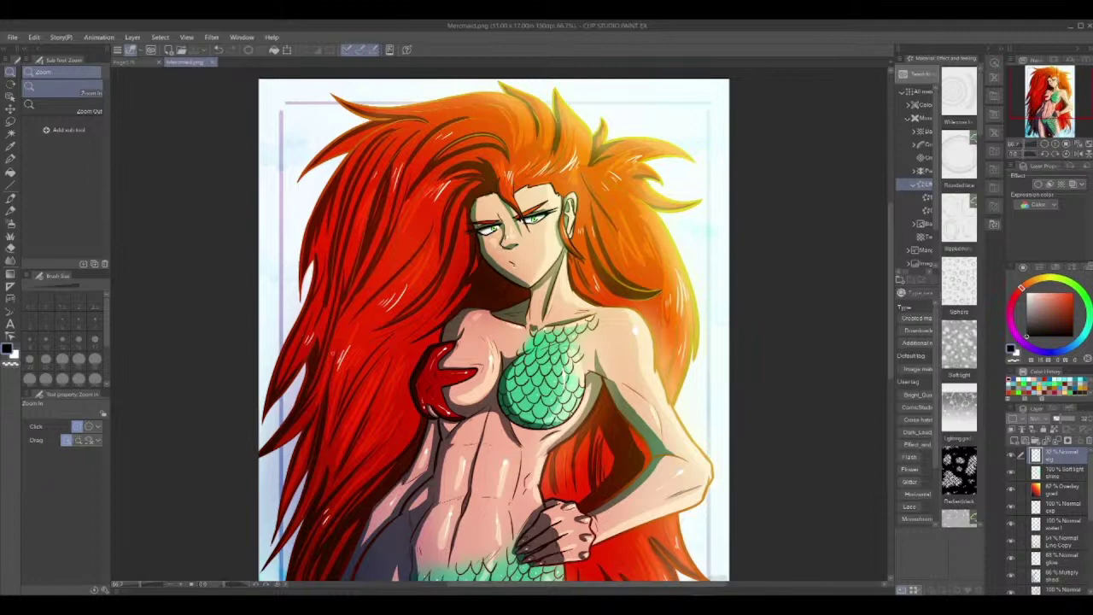
scroll(720, 386, down, 1)
drag(720, 386, 679, 366)
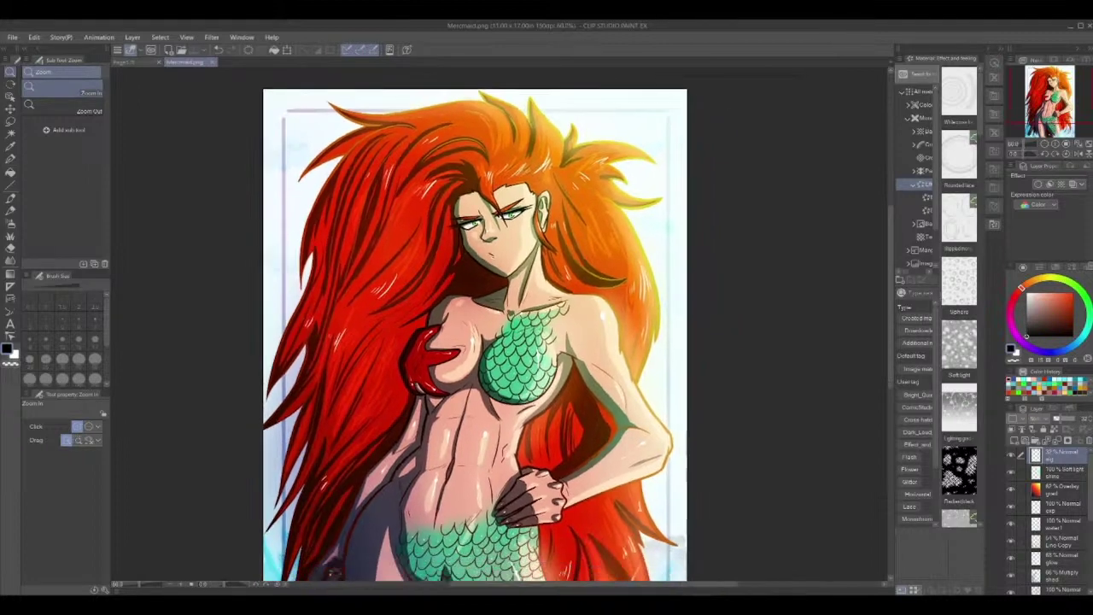
drag(535, 451, 553, 378)
scroll(534, 363, down, 2)
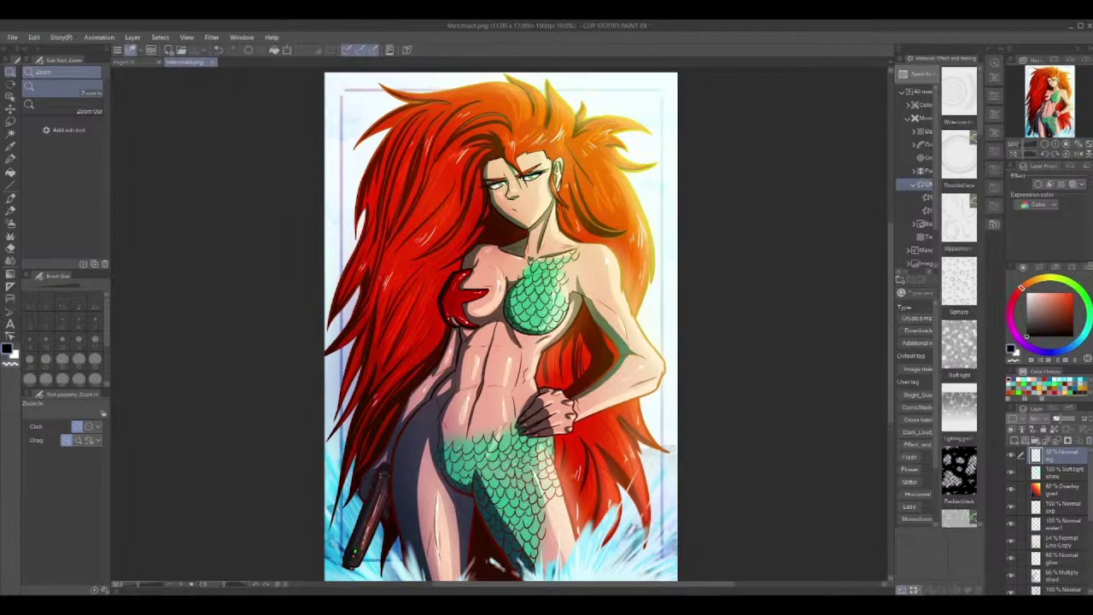
scroll(487, 413, down, 1)
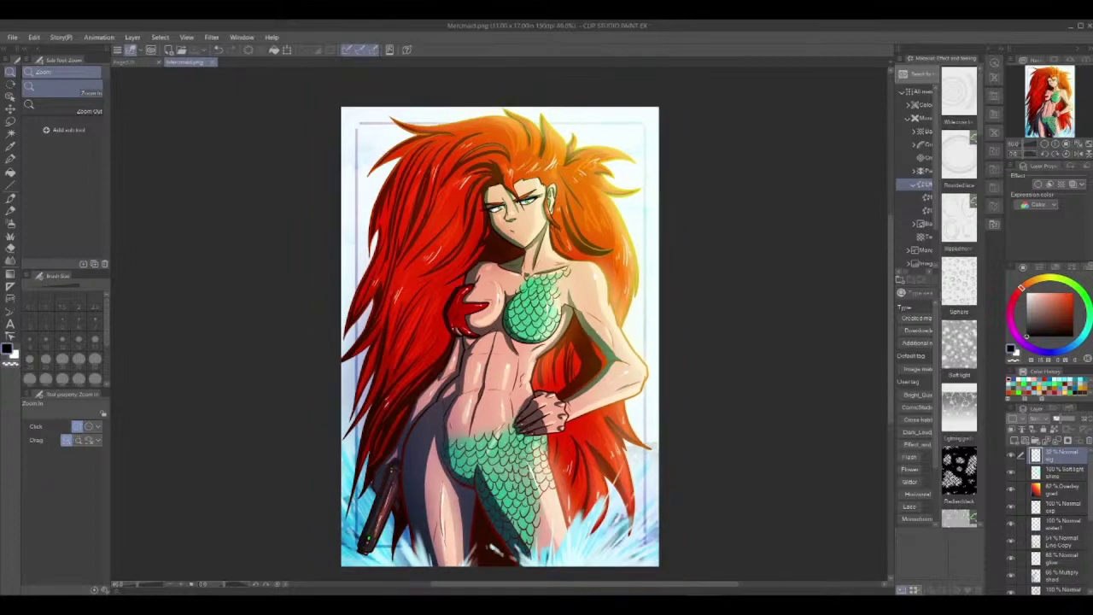
scroll(500, 335, down, 1)
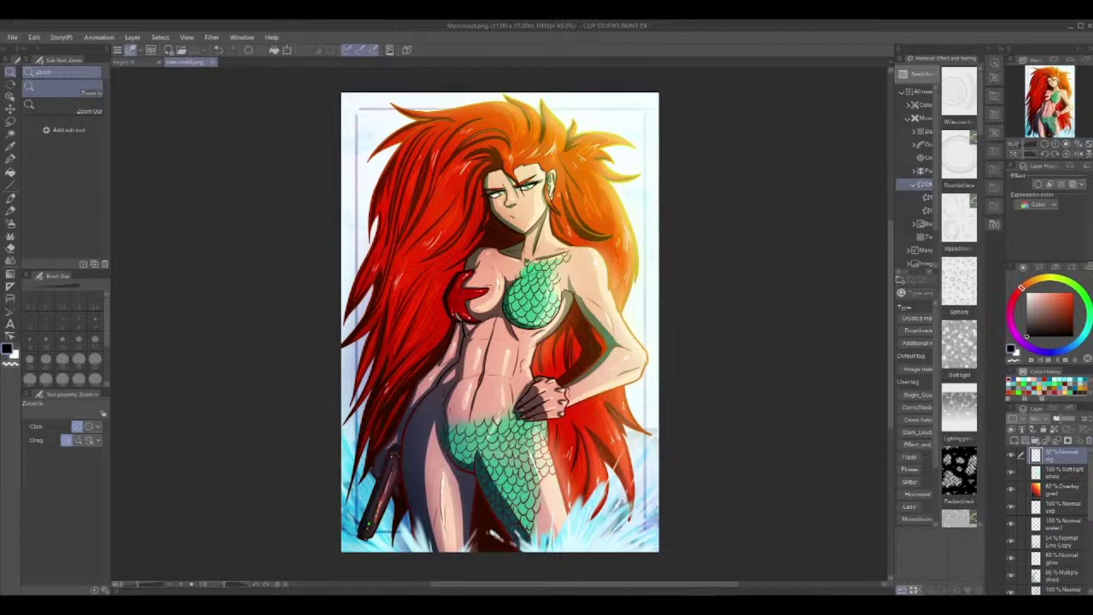
scroll(500, 281, up, 1)
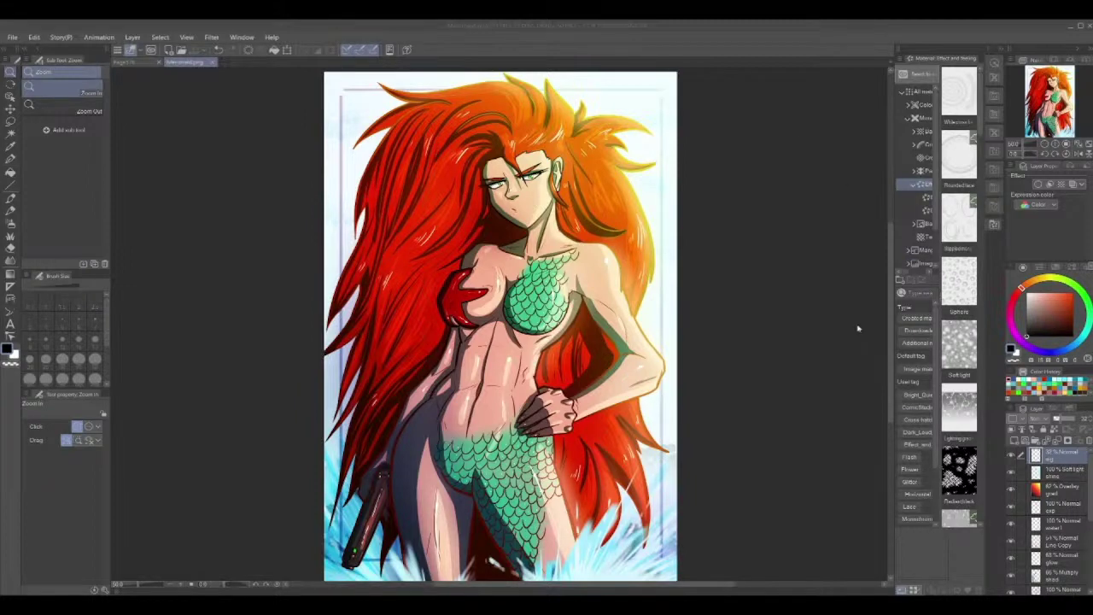
click(459, 29)
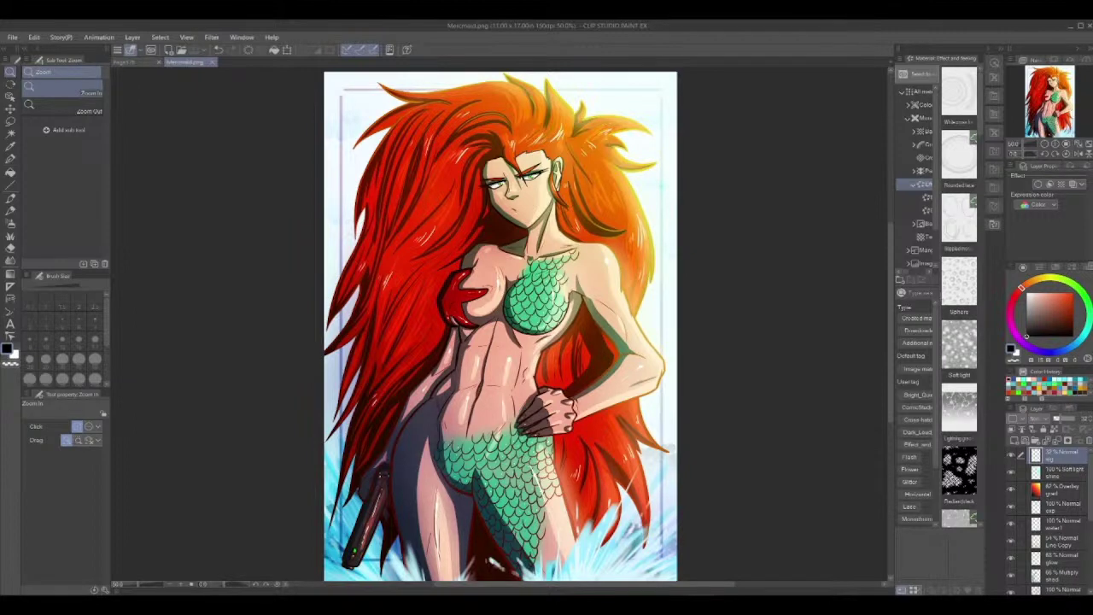
Return to the participant grid, and open the stream of the cartoon mermaid aiming a scoped rifle.
mouse_move(631, 202)
mouse_move(727, 313)
mouse_move(689, 310)
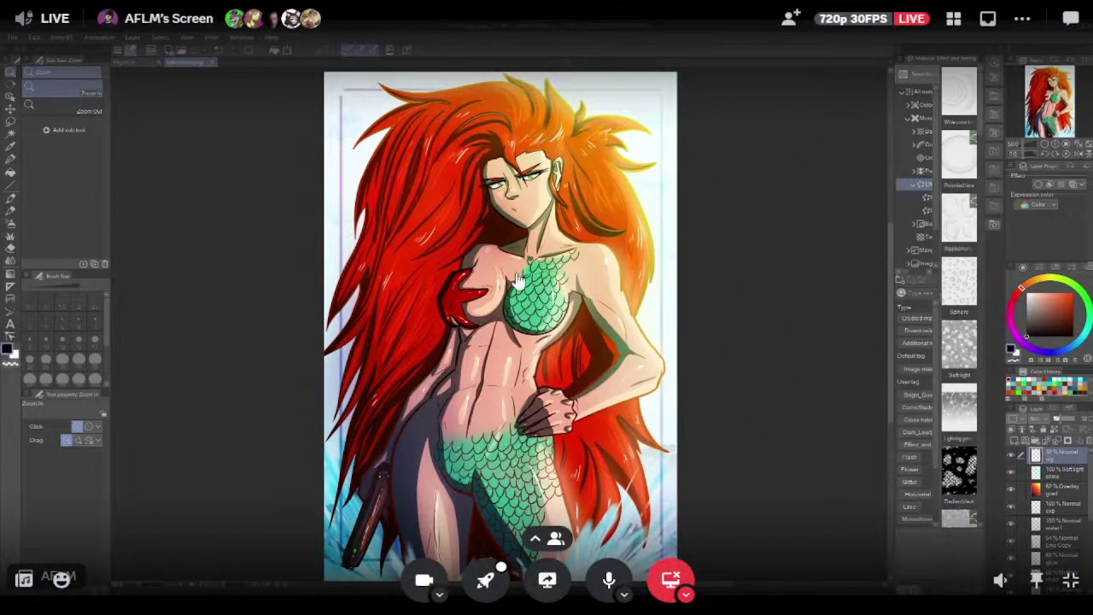
click(954, 21)
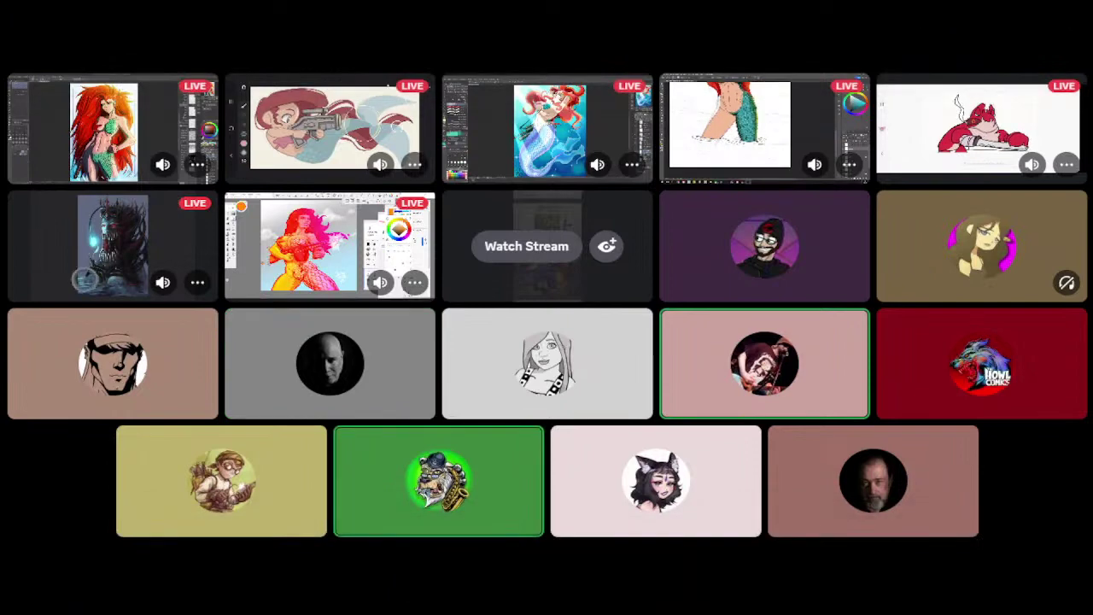
click(329, 128)
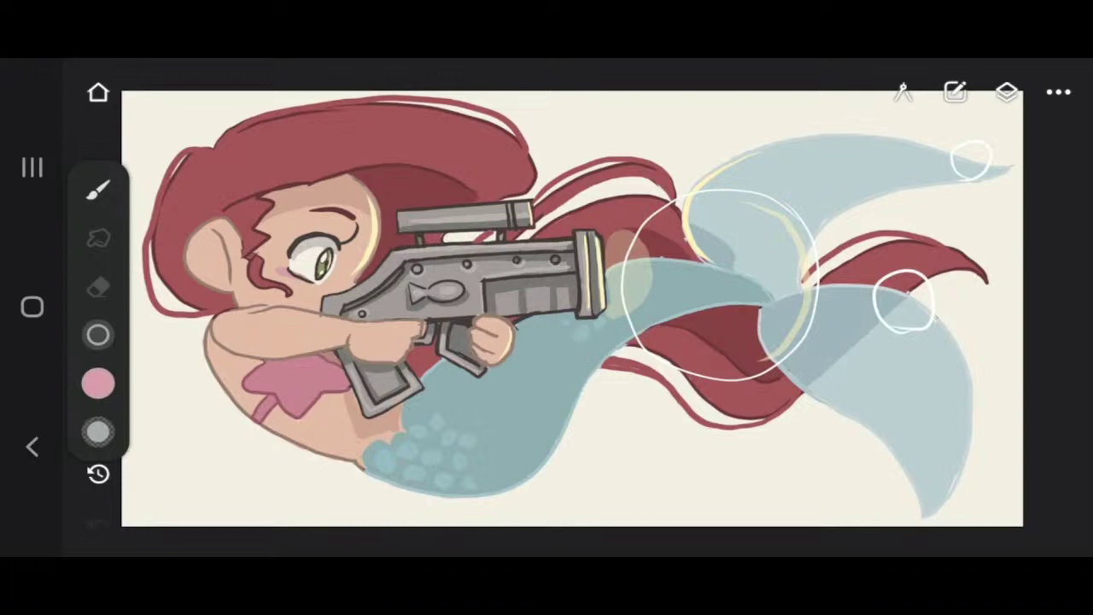
From the participant grid, start a preview of the unwatched stream, and open the Clip Studio Paint stream of the underwater mermaid.
mouse_move(798, 359)
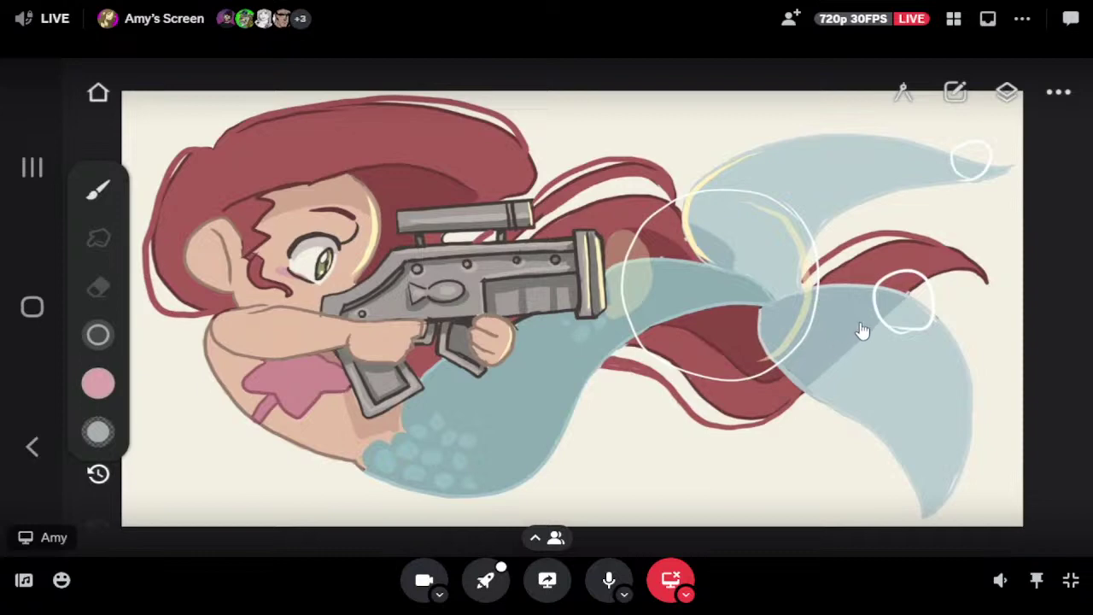
click(954, 18)
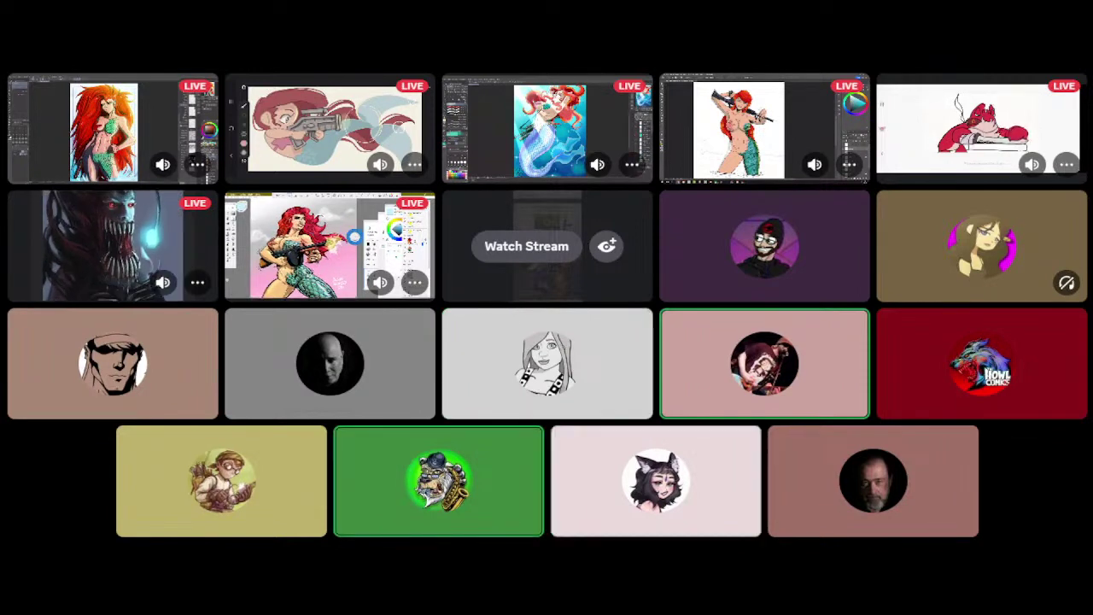
mouse_move(558, 183)
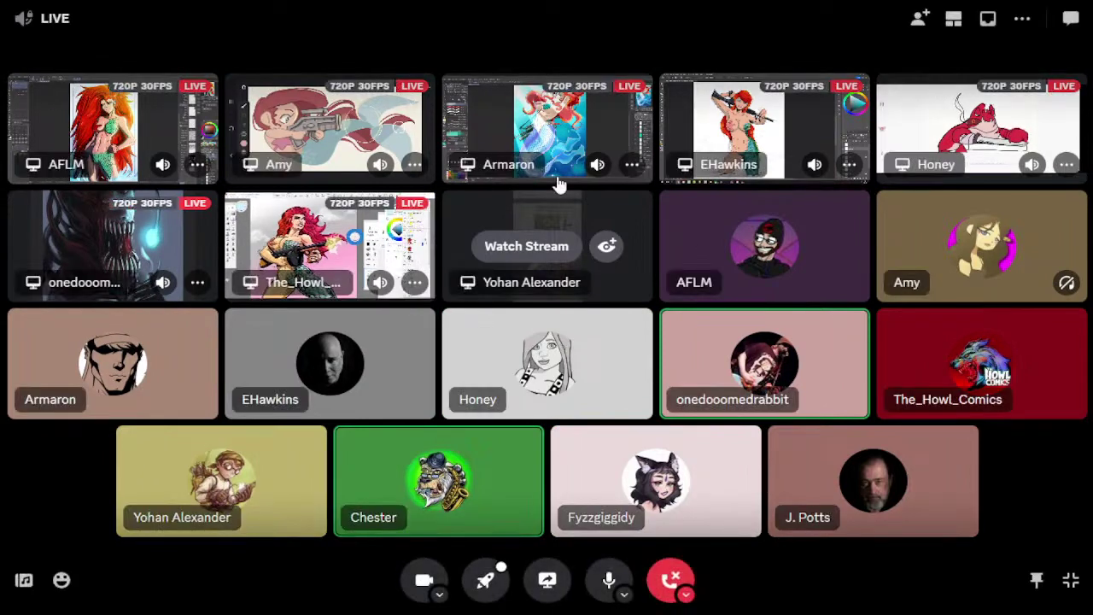
click(611, 245)
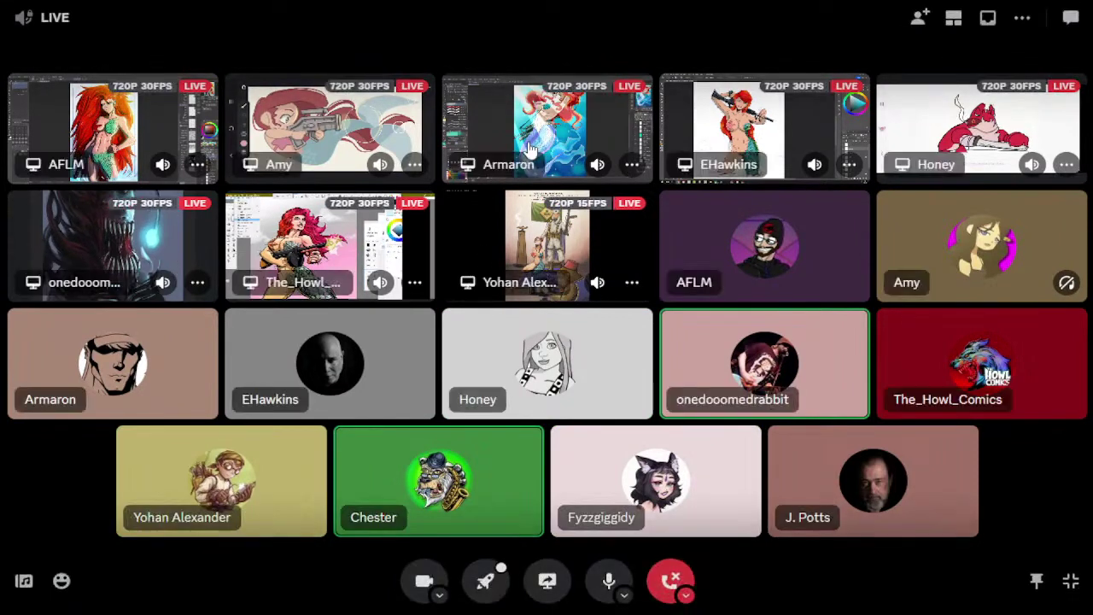
click(560, 146)
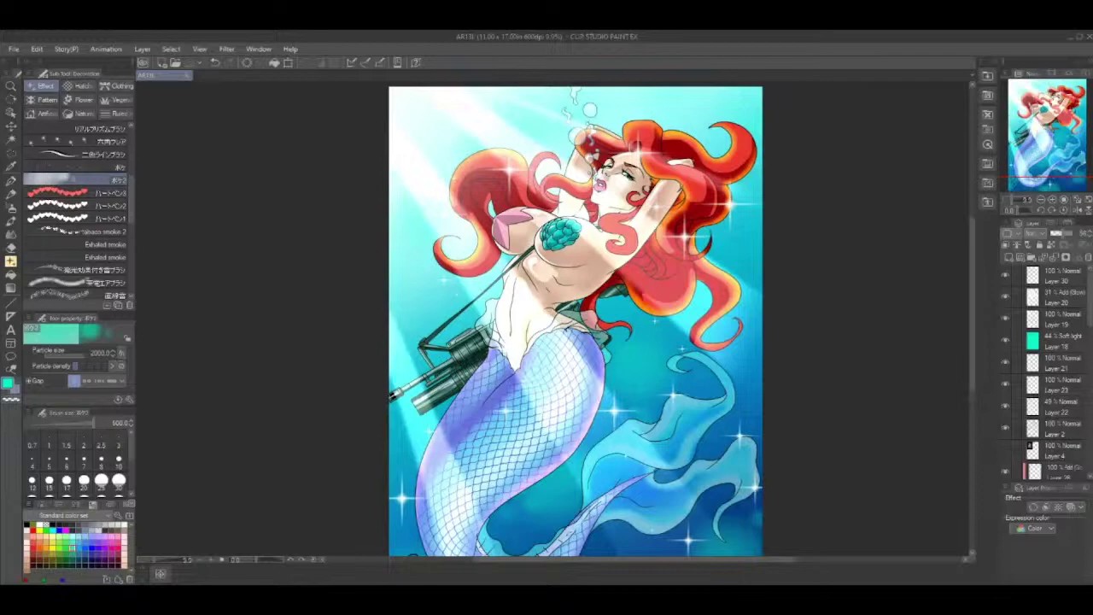
Expand the material palette beside the canvas, and reposition the underwater mermaid illustration to show her tail and the signature.
drag(1054, 133, 1056, 138)
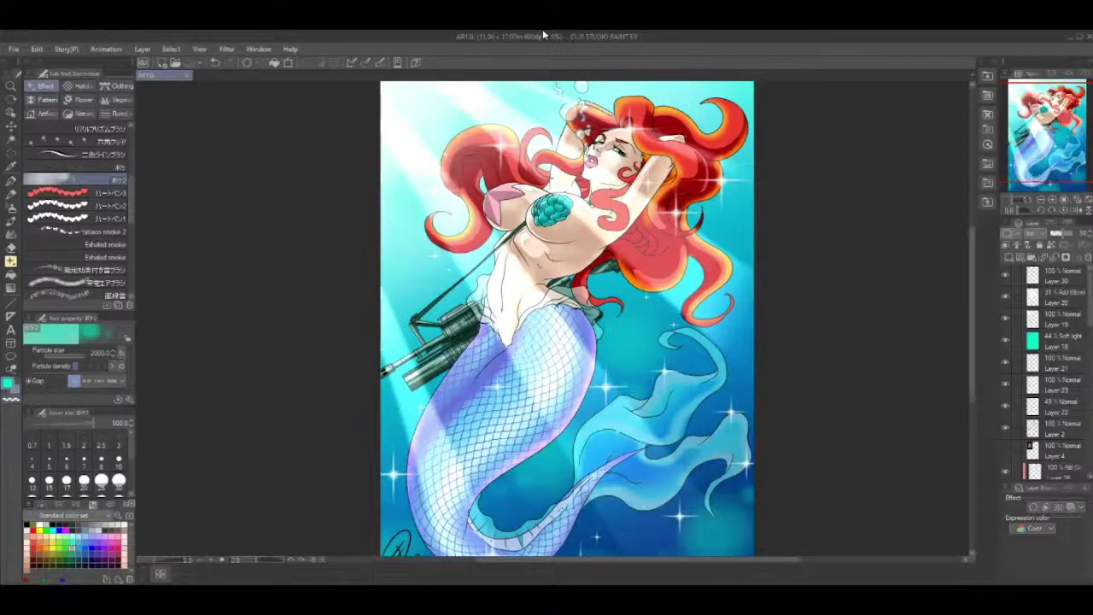
click(983, 72)
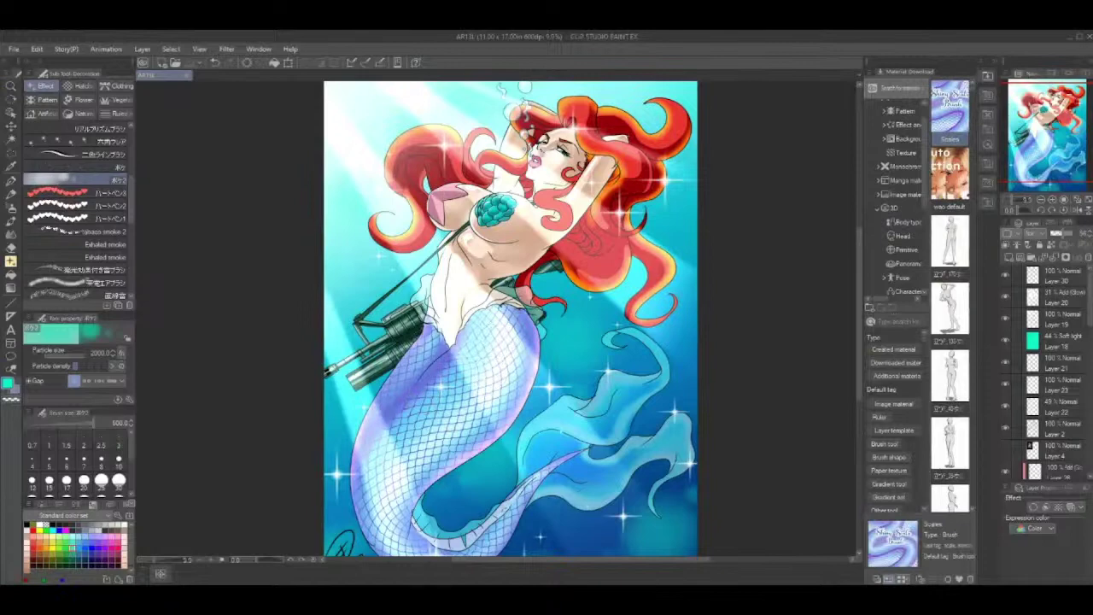
drag(1046, 131, 1047, 130)
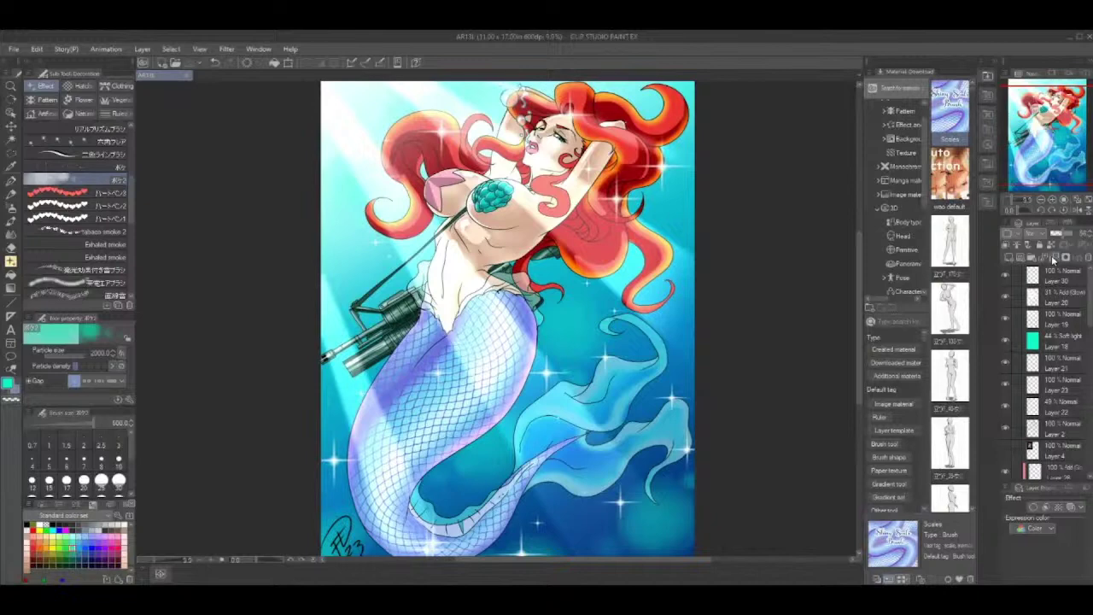
Return to the participant grid, and open the Photoshop stream of the mermaid standing in water with a rifle behind her head.
mouse_move(842, 215)
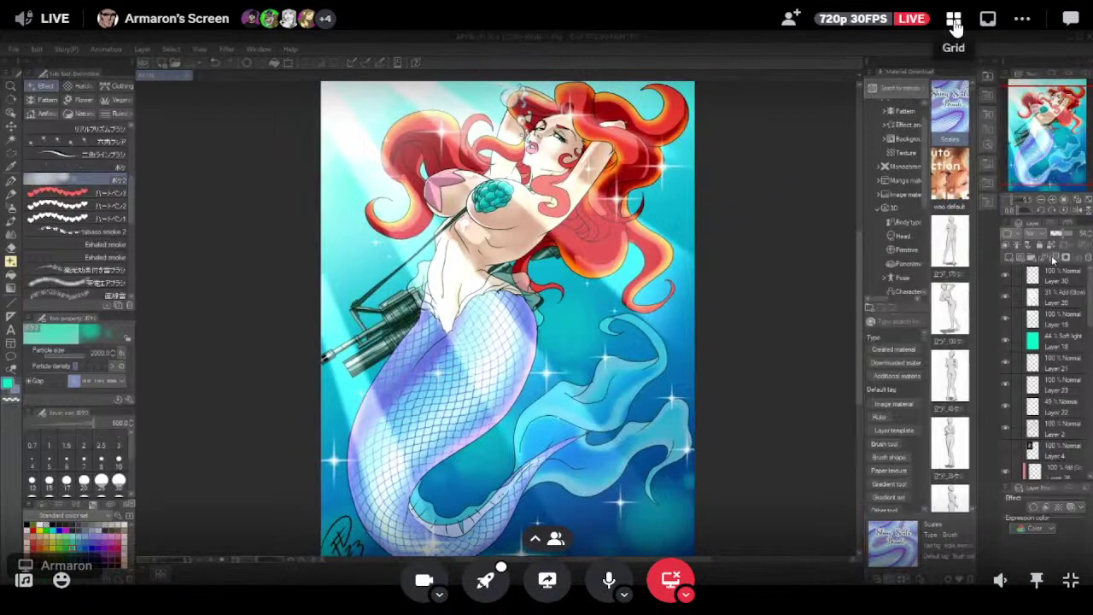
click(956, 26)
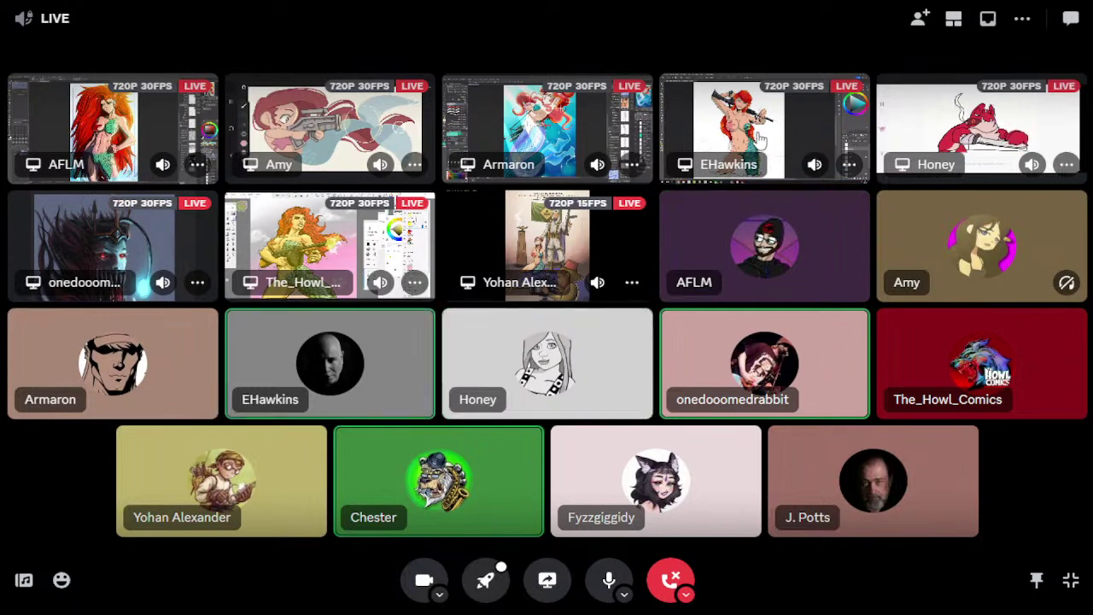
click(759, 140)
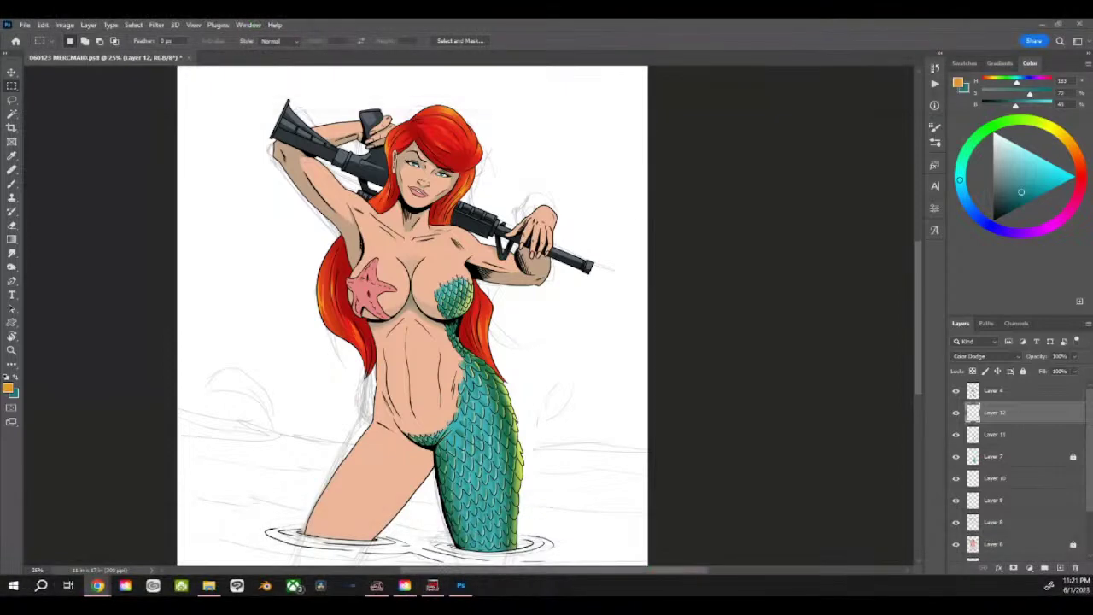
Leave the standing rifle mermaid for the participant grid, and open the stream of the red cigar-smoking character's animation.
mouse_move(842, 305)
mouse_move(842, 302)
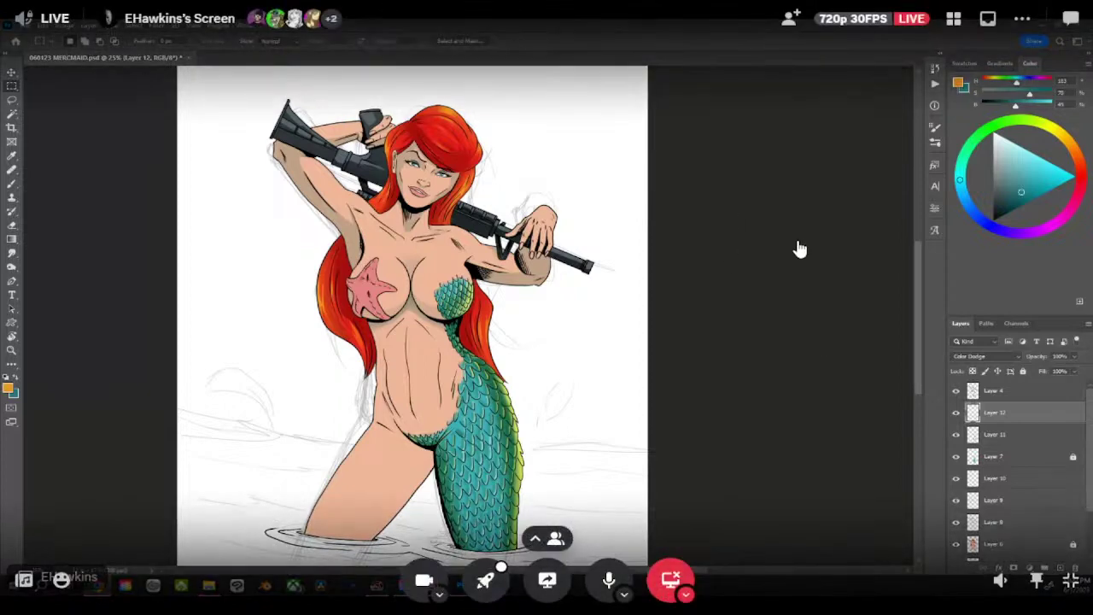
click(954, 19)
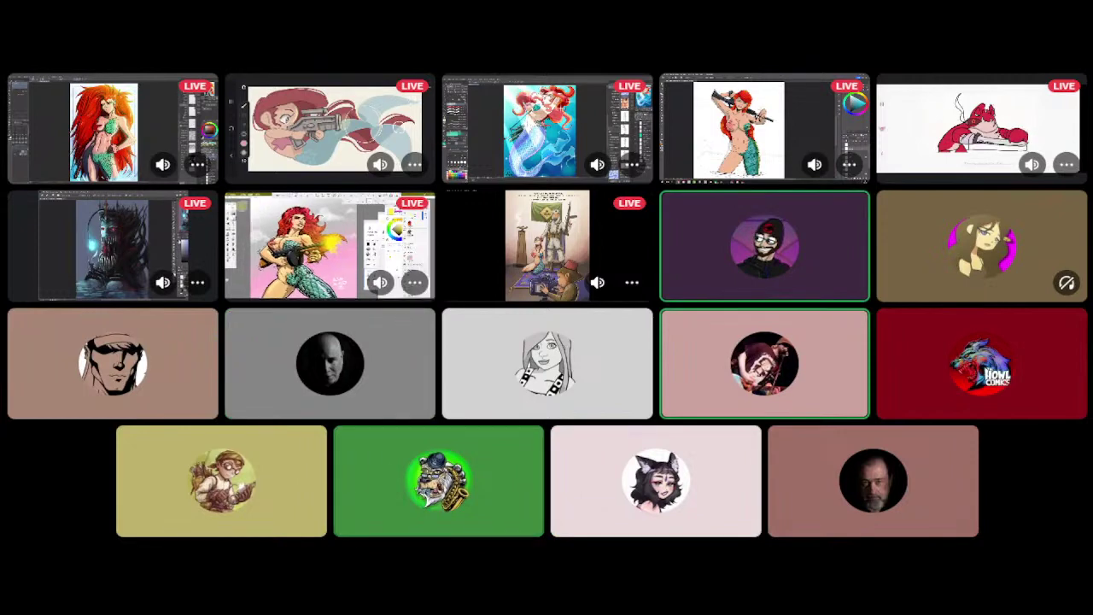
mouse_move(1001, 147)
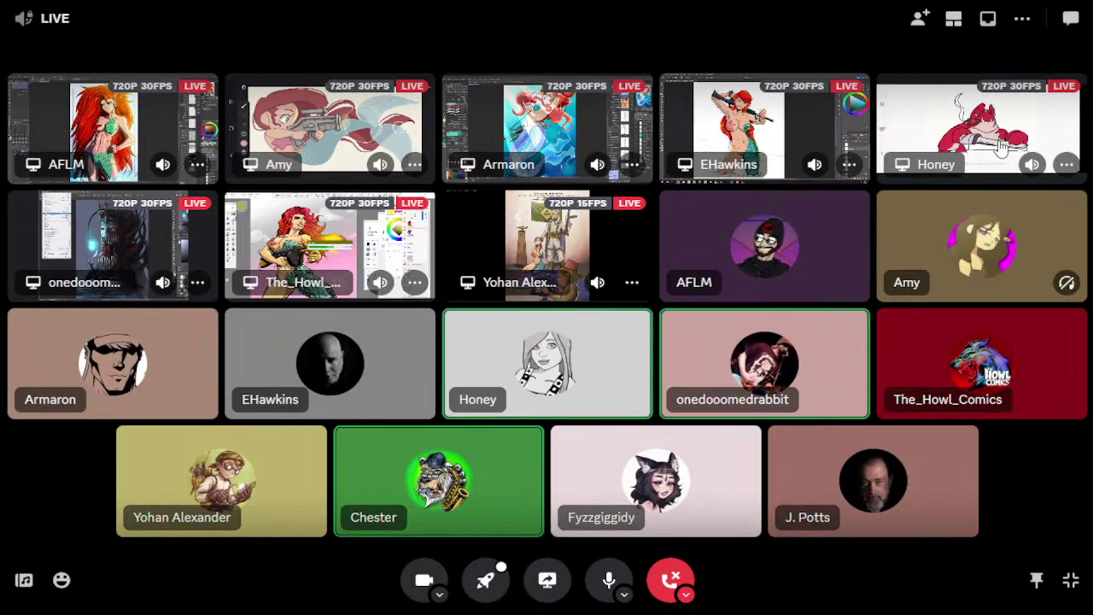
click(1001, 146)
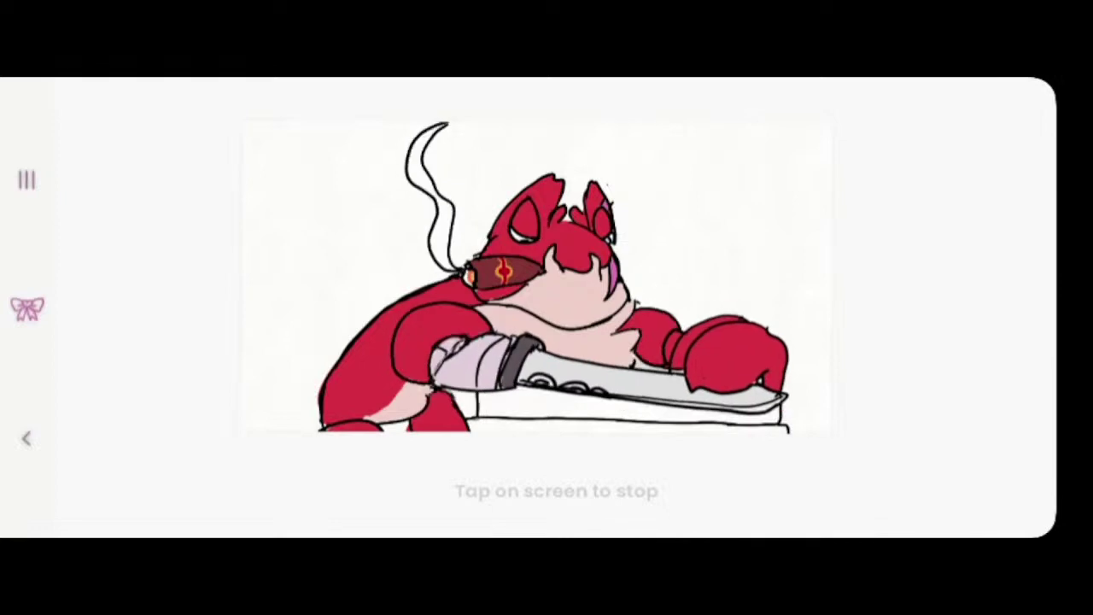
Watch the cigar-smoker animation play, and switch through the participant grid to the Photoshop stream of the crowned, fanged sea creature.
mouse_move(817, 347)
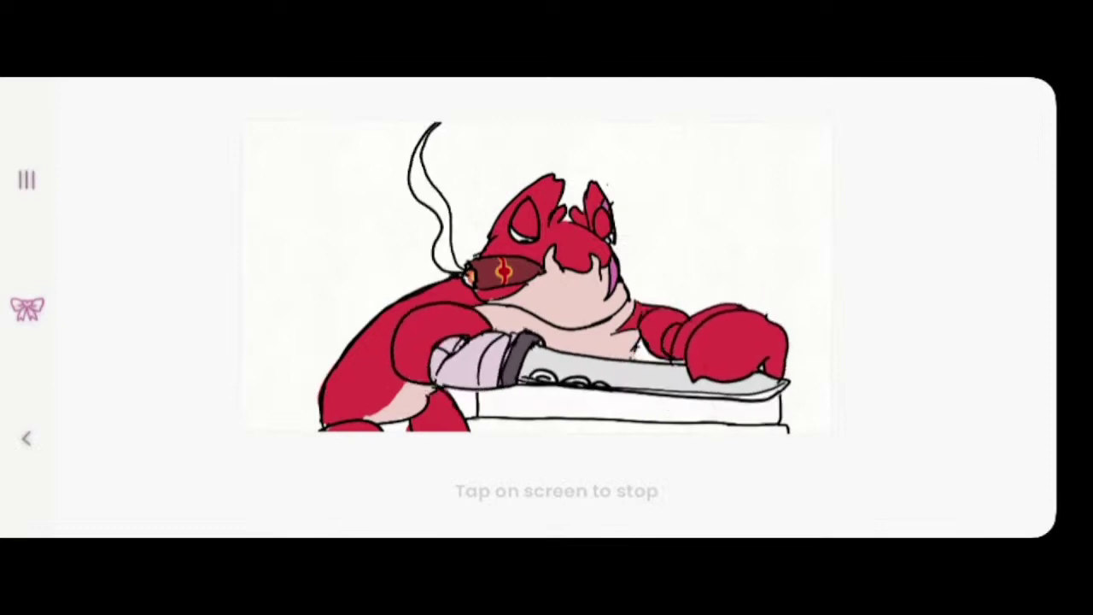
mouse_move(1000, 285)
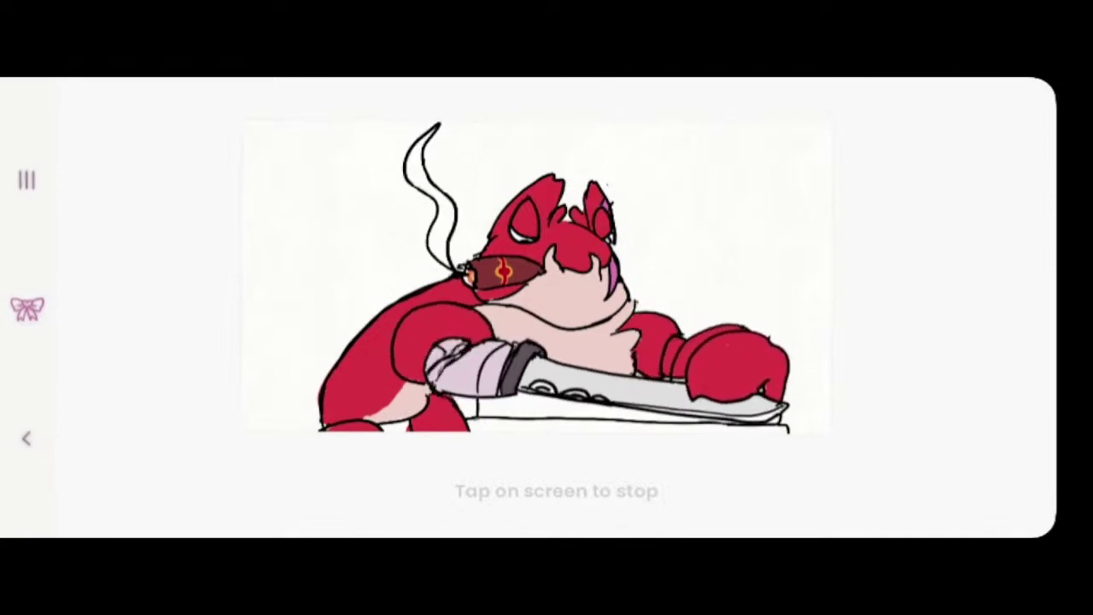
mouse_move(783, 178)
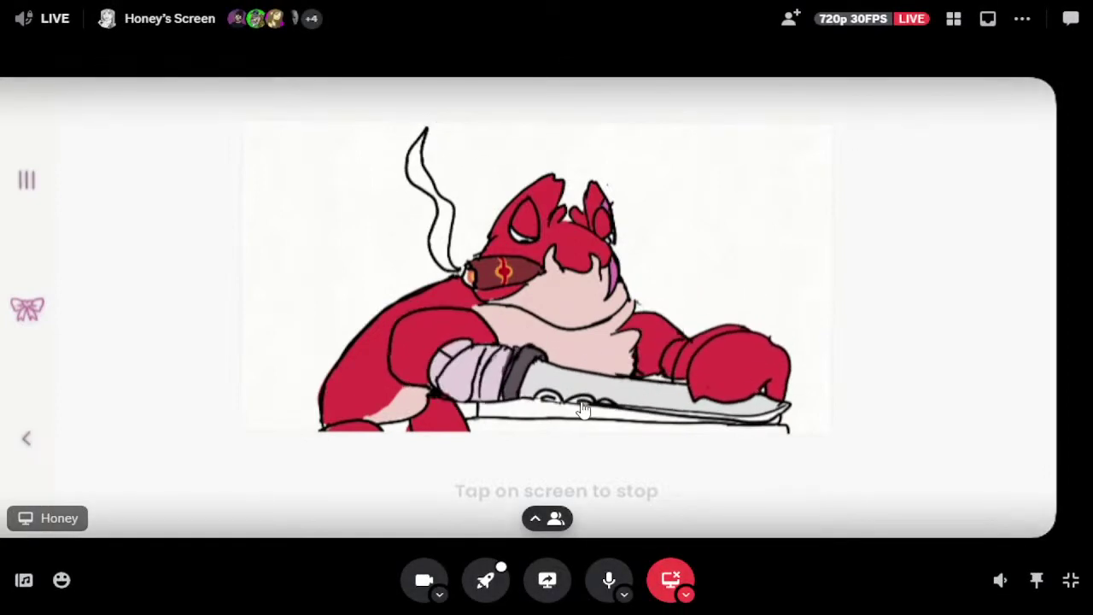
click(953, 28)
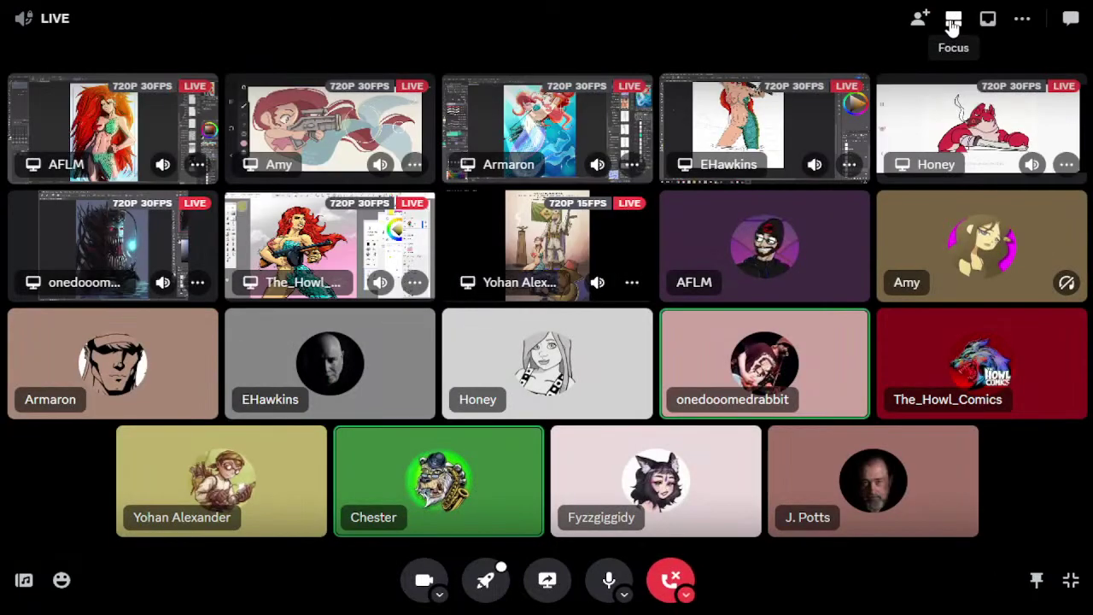
click(130, 263)
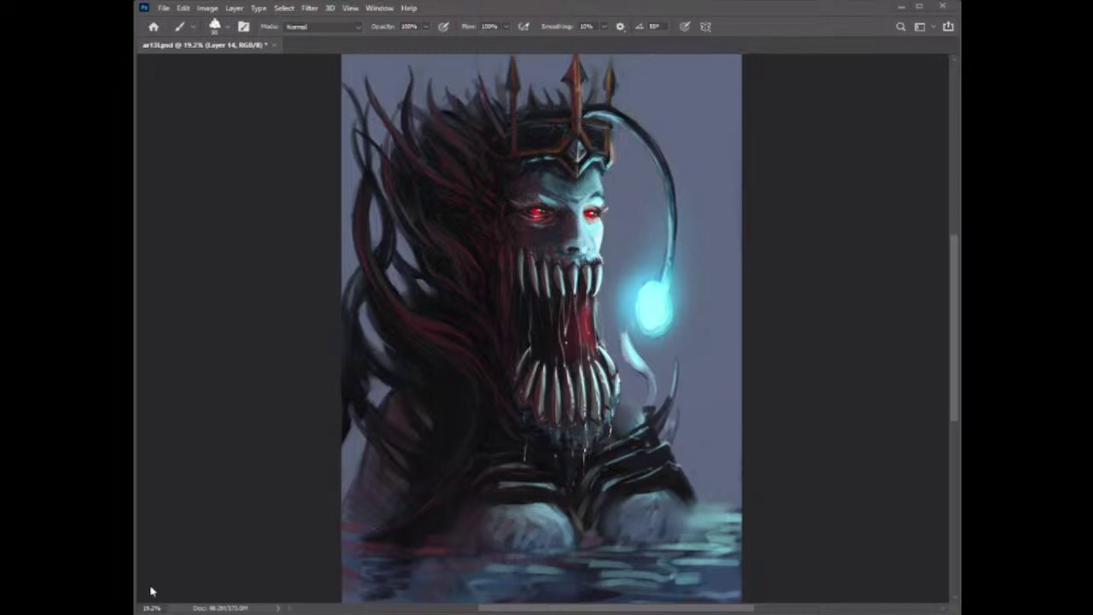
Show and hide the Photoshop panels around the crowned sea creature painting, and return to the participant grid.
key(Tab)
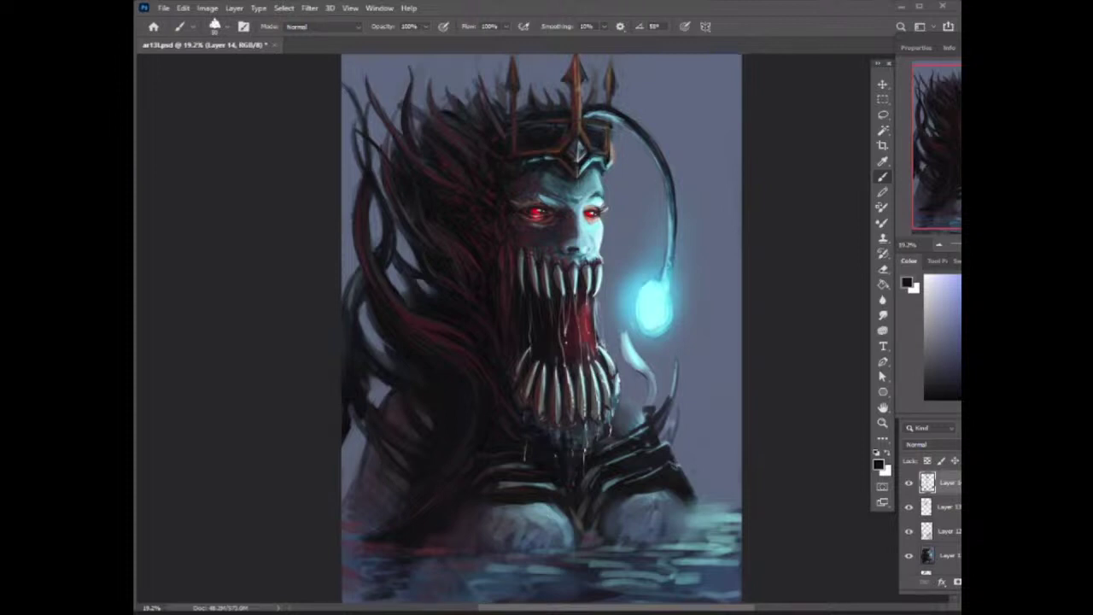
key(Tab)
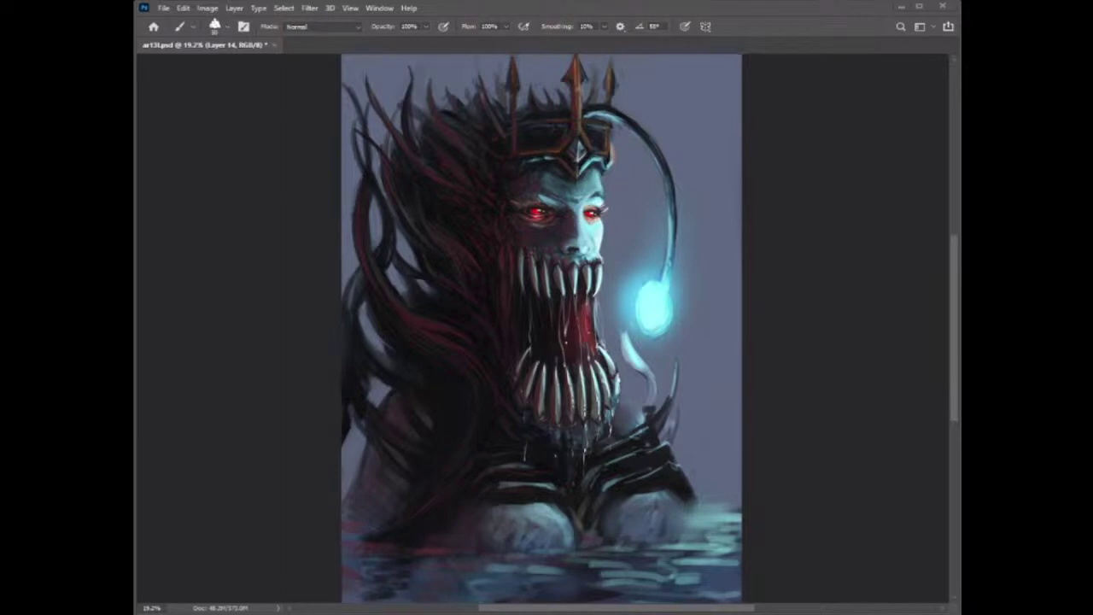
mouse_move(674, 201)
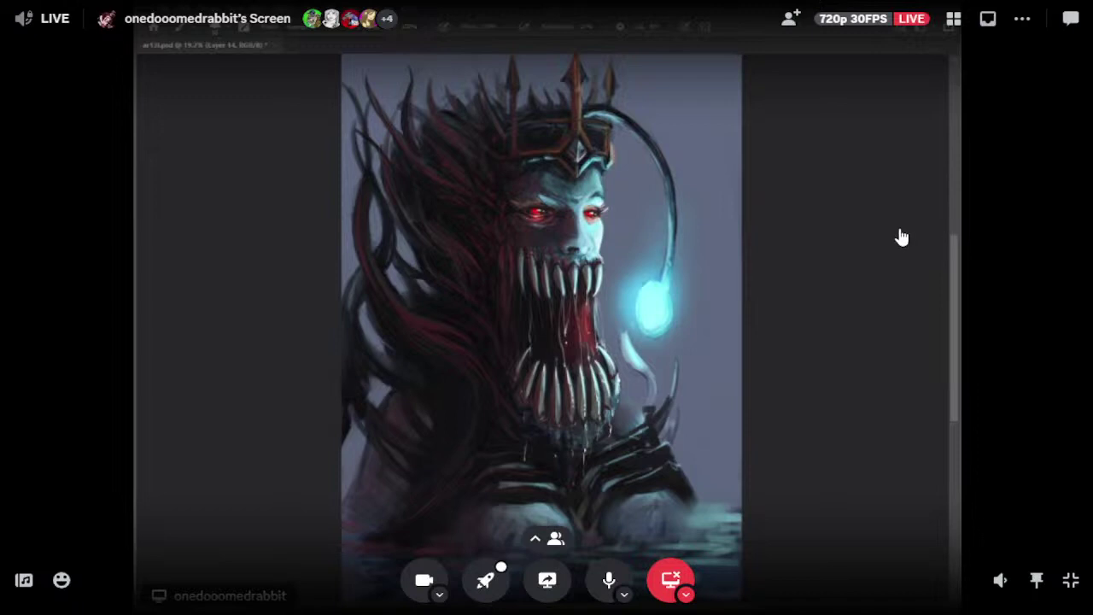
click(953, 25)
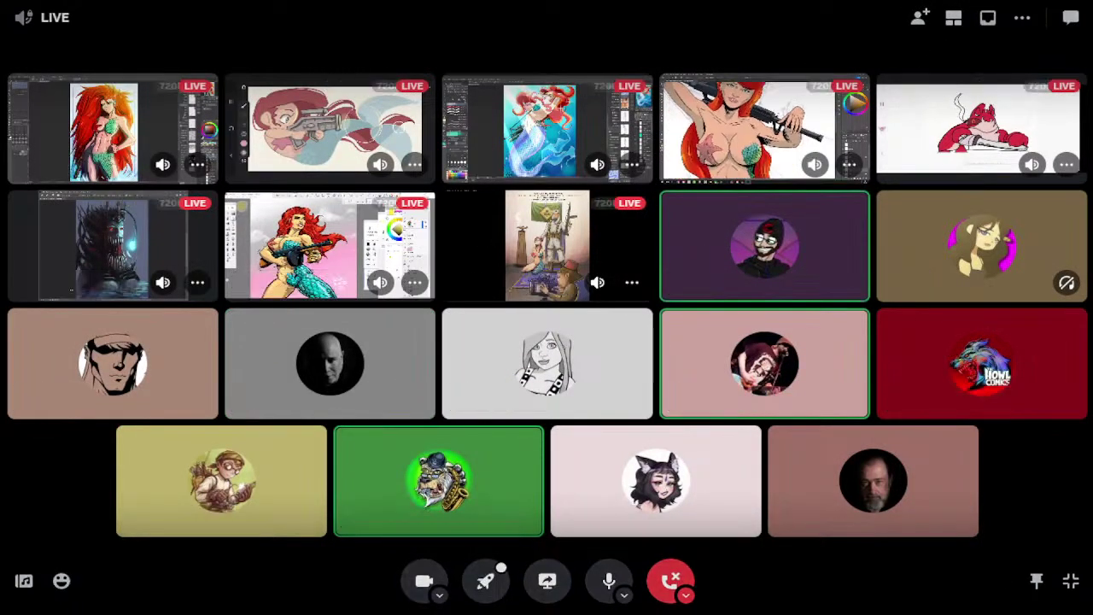
Open the Sketchbook stream of the mermaid firing a drum-magazine gun, and toggle Layer28 with the yellow muzzle flash, leaving it shown.
click(329, 245)
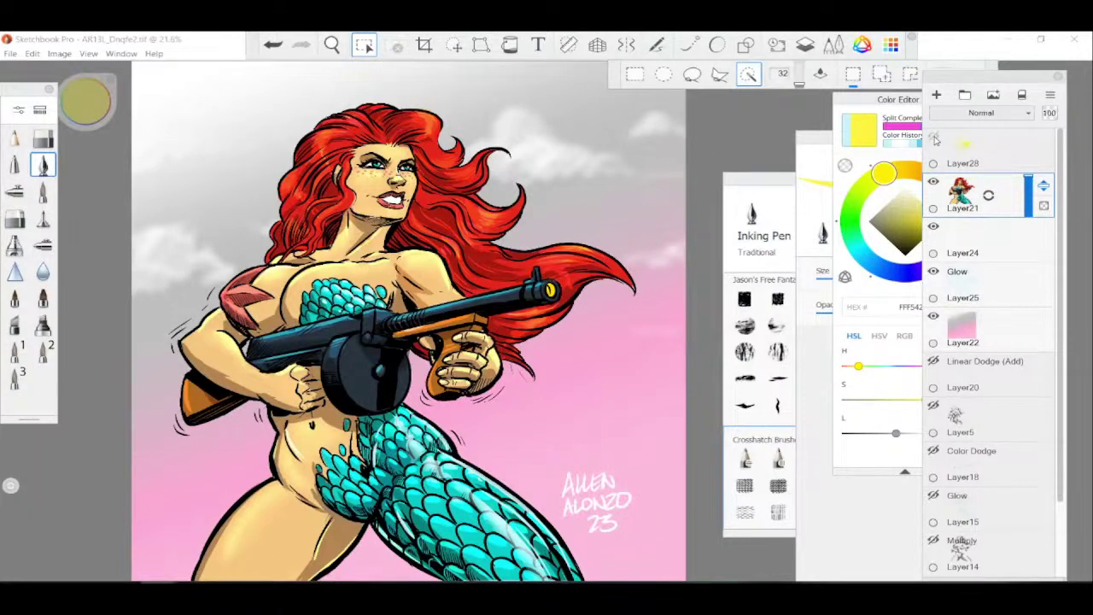
click(933, 138)
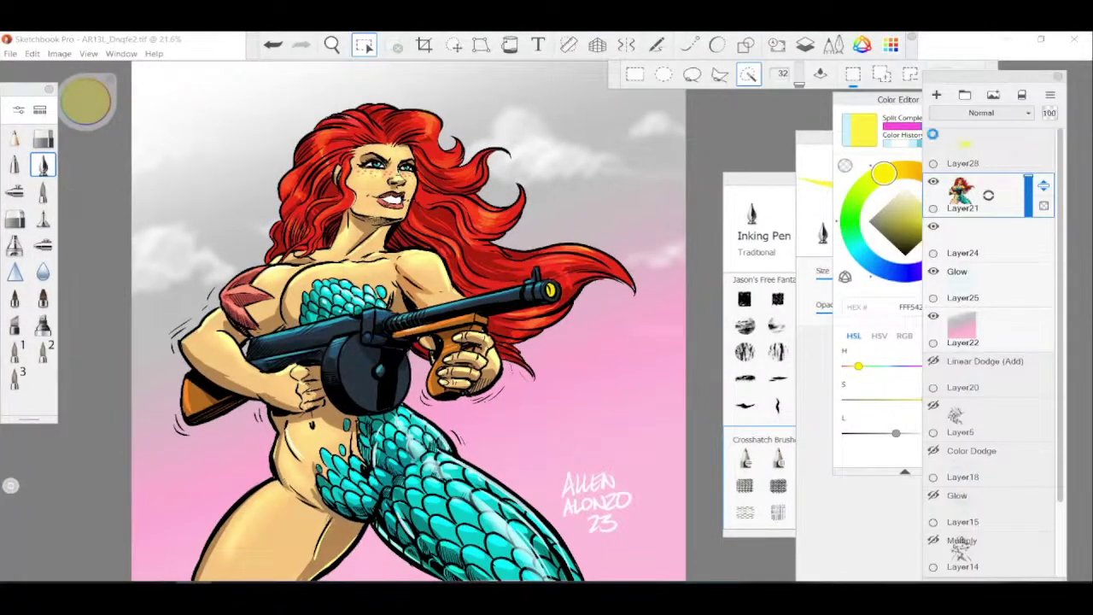
click(932, 134)
click(932, 134)
click(932, 134)
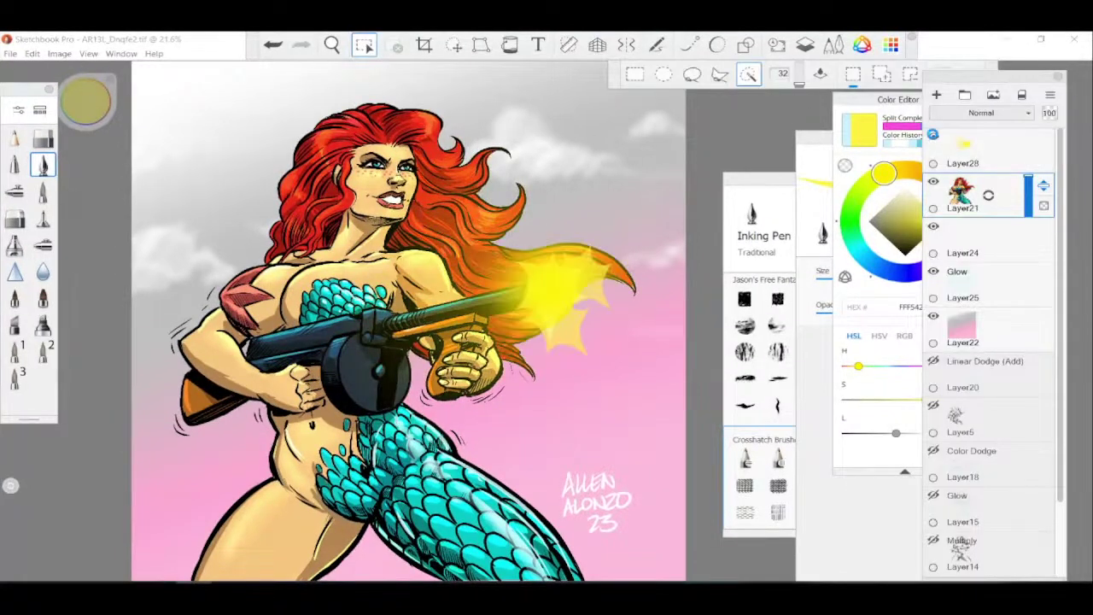
click(933, 134)
click(932, 134)
click(933, 134)
Return to the participant grid, view the stream of the captive mermaid photographed by a fez-wearing monkey, and leave it for the grid.
mouse_move(616, 271)
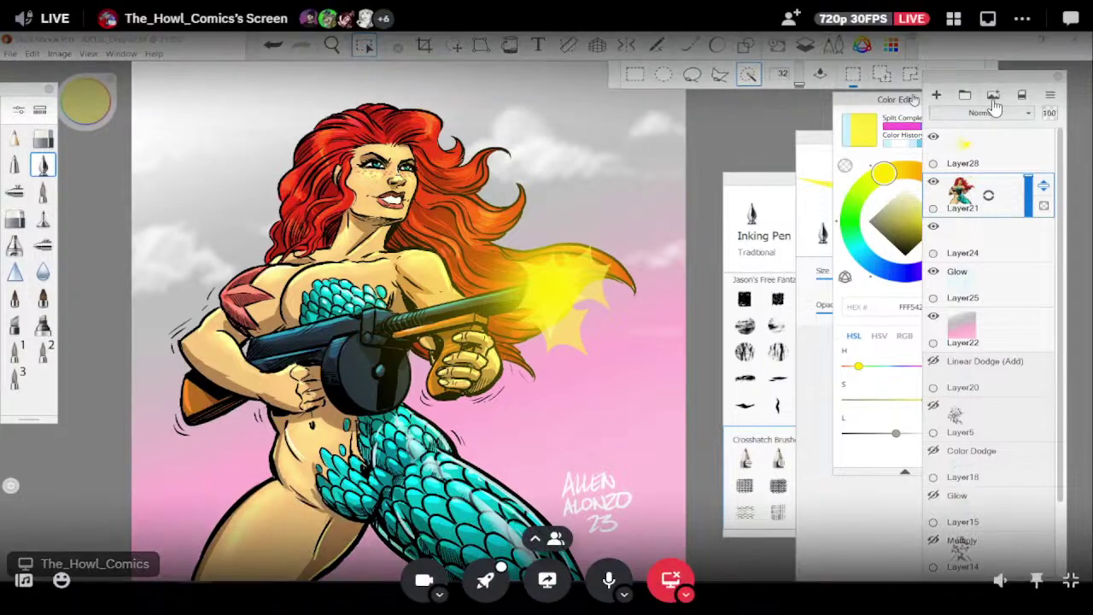
click(954, 22)
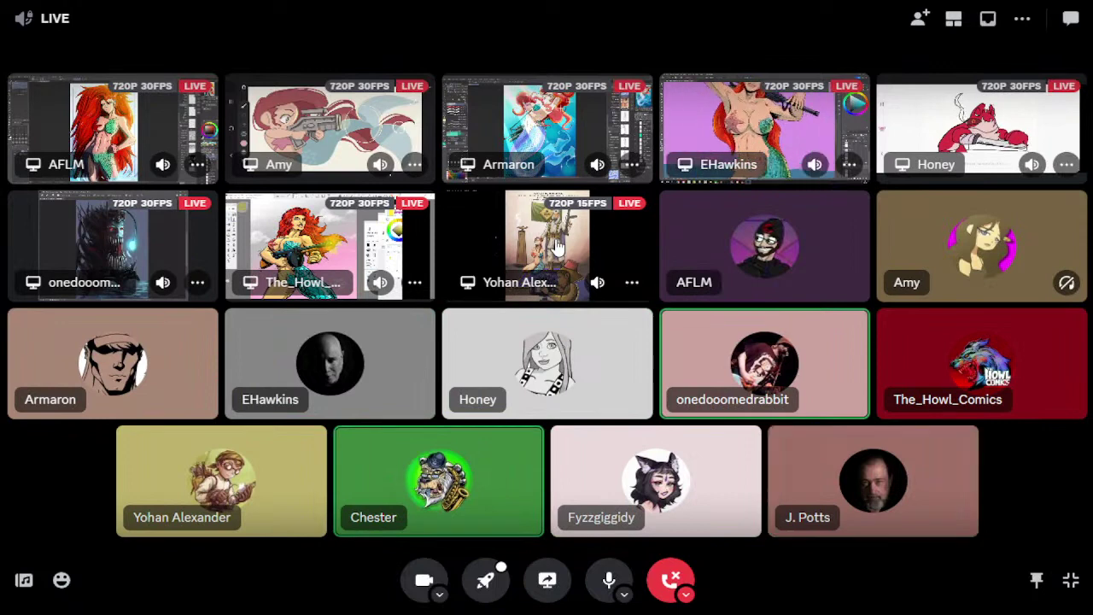
click(557, 248)
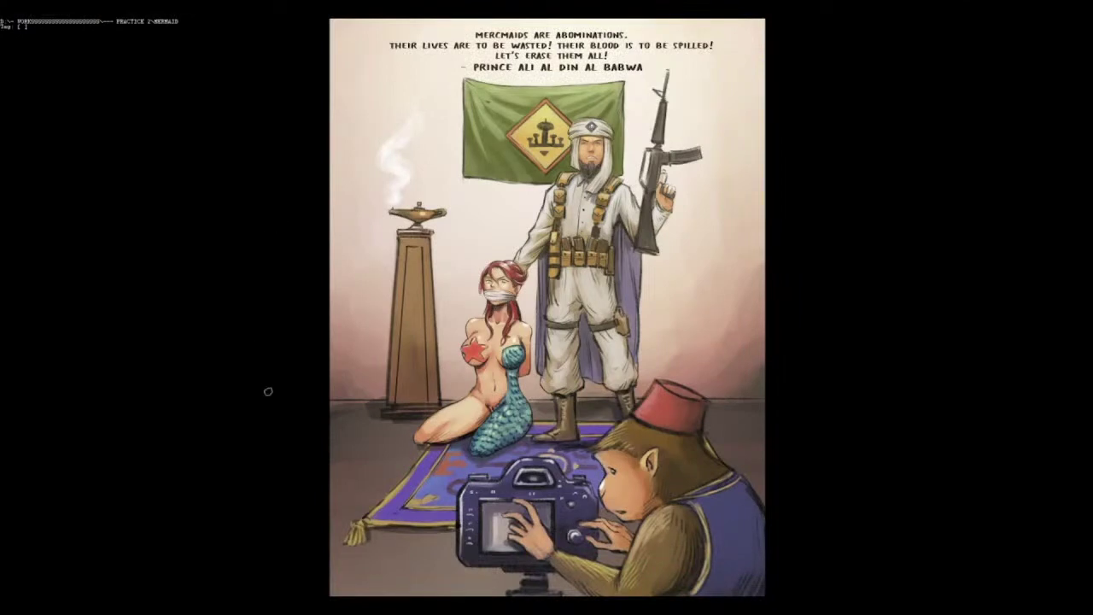
mouse_move(907, 264)
click(238, 244)
mouse_move(619, 256)
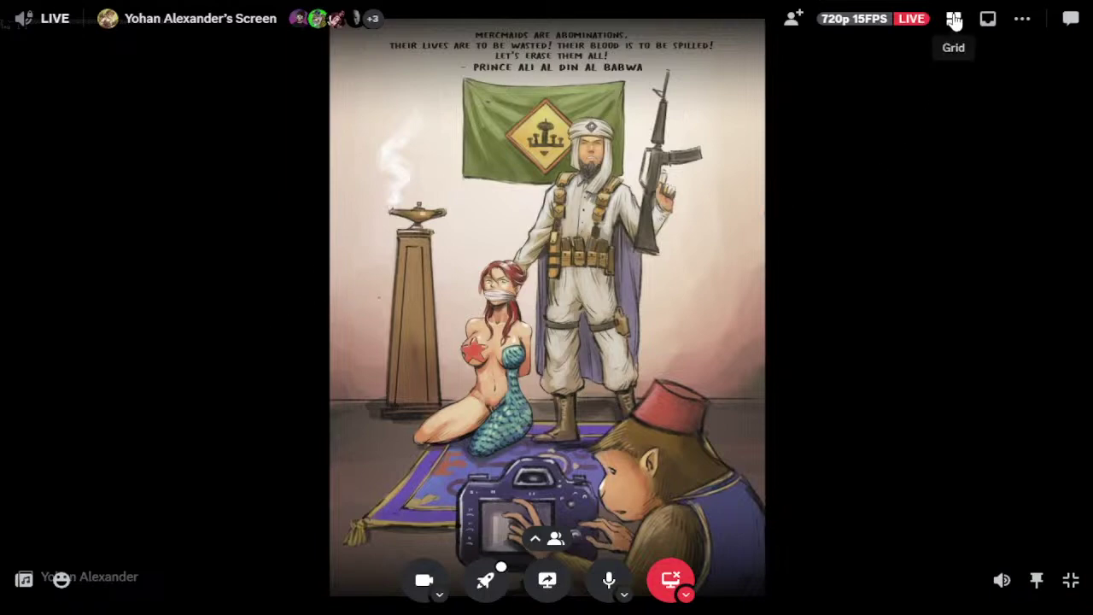
click(954, 21)
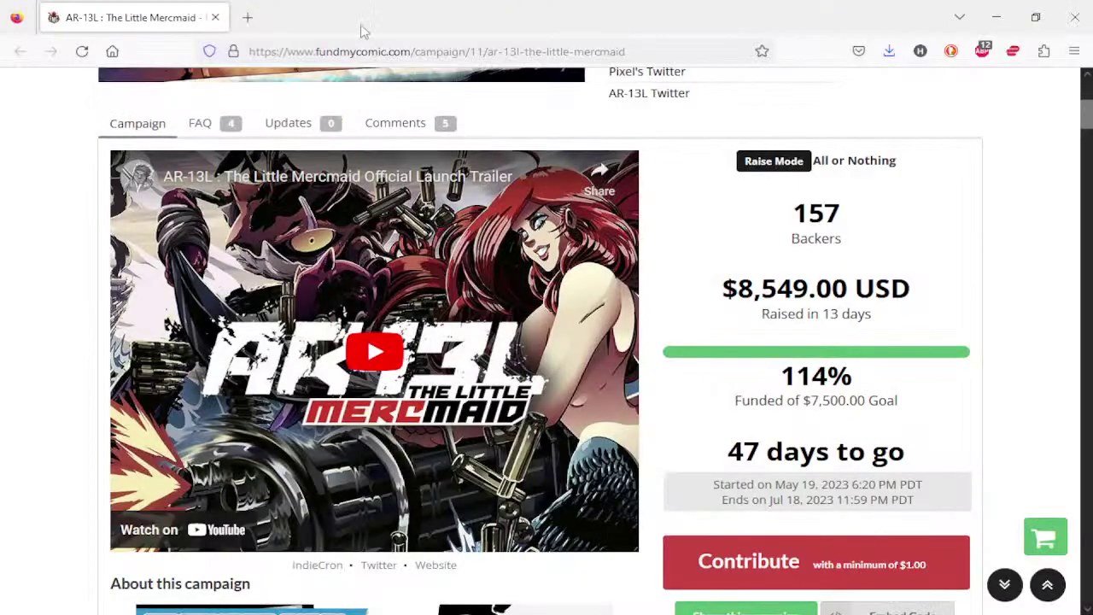
Switch to Firefox, load the copied artwork link in a new tab, and show it full screen.
click(246, 17)
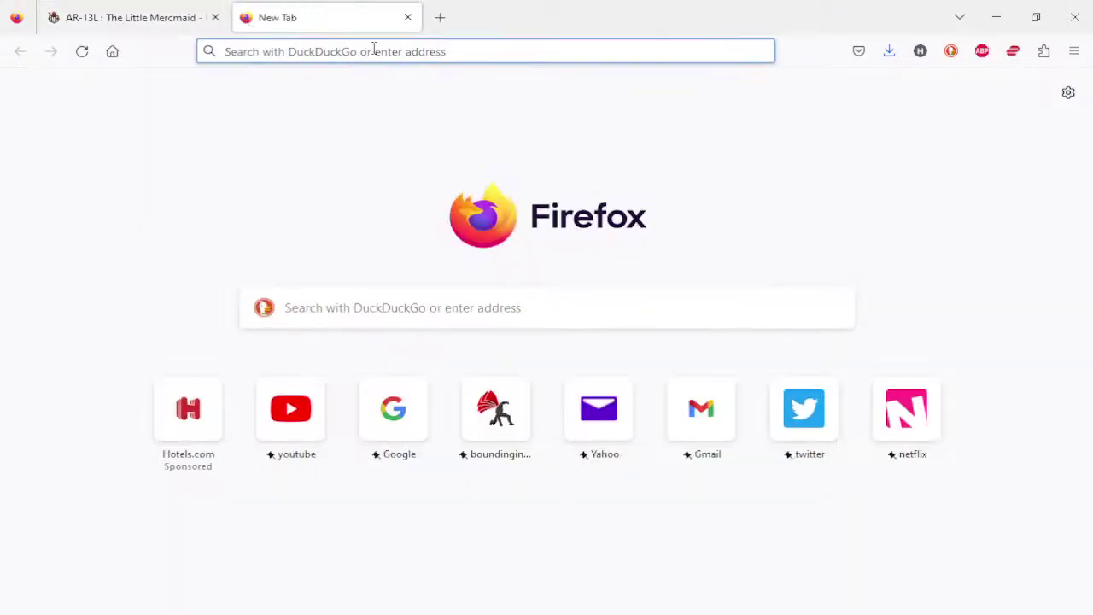
right_click(317, 56)
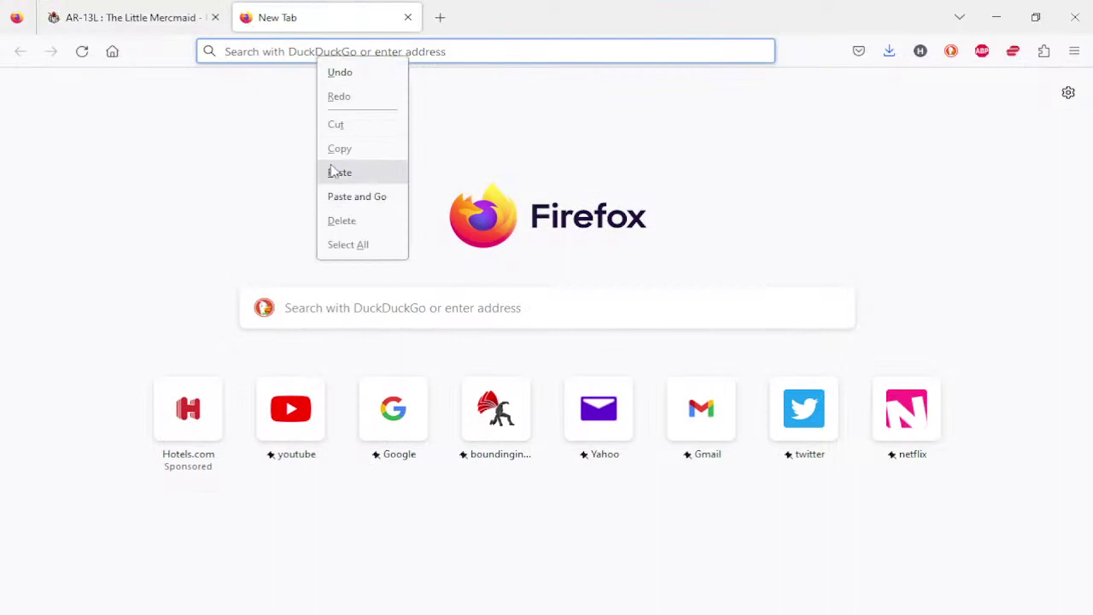
click(356, 197)
key(F11)
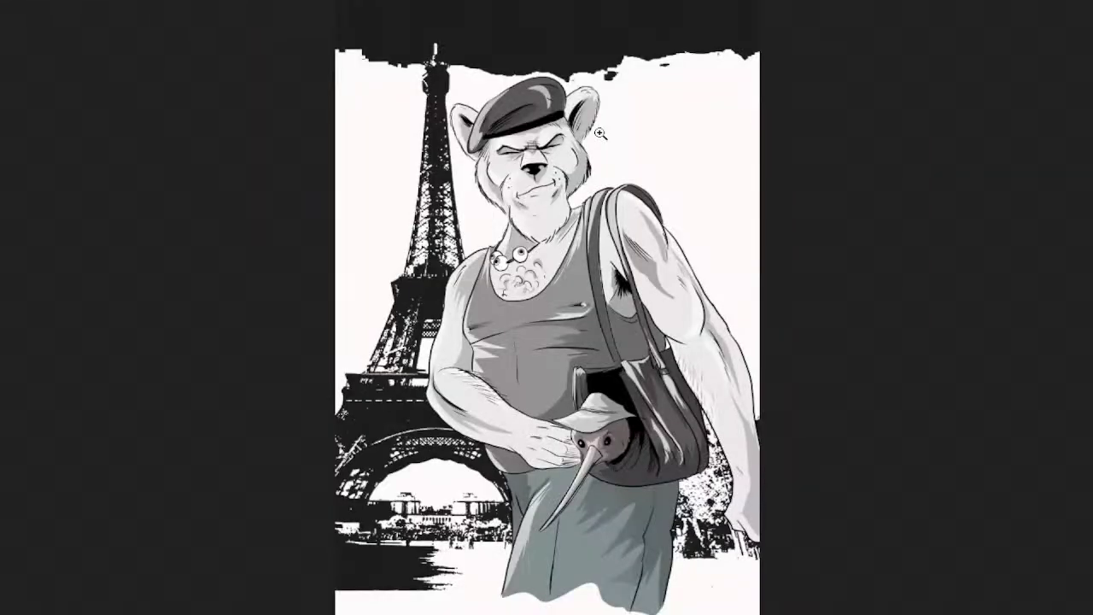
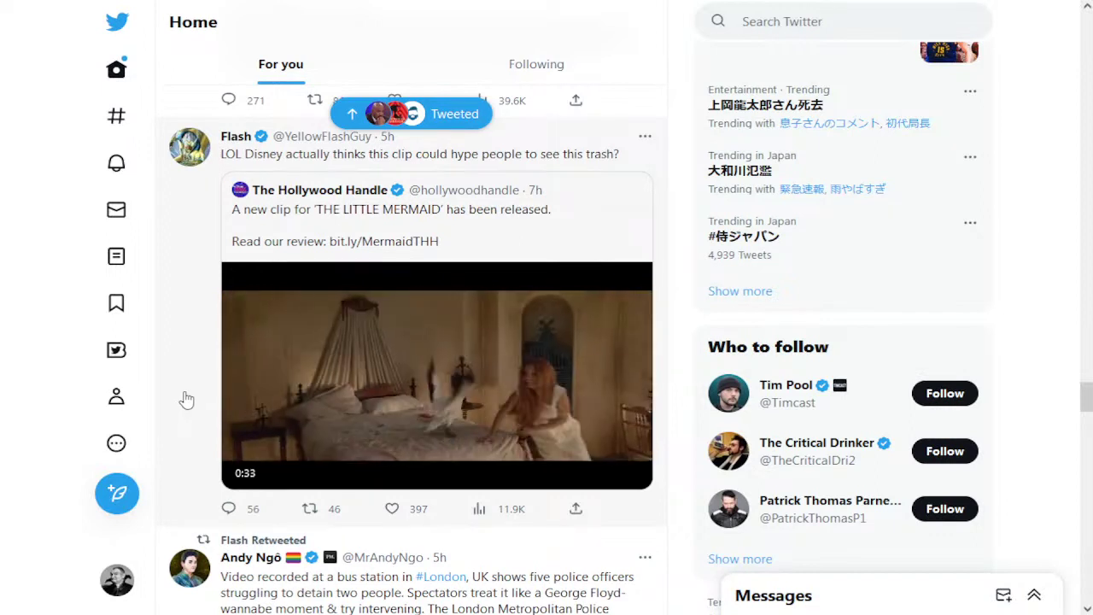
Look through the posts in the For you timeline of the Twitter home feed.
scroll(187, 399, down, 5)
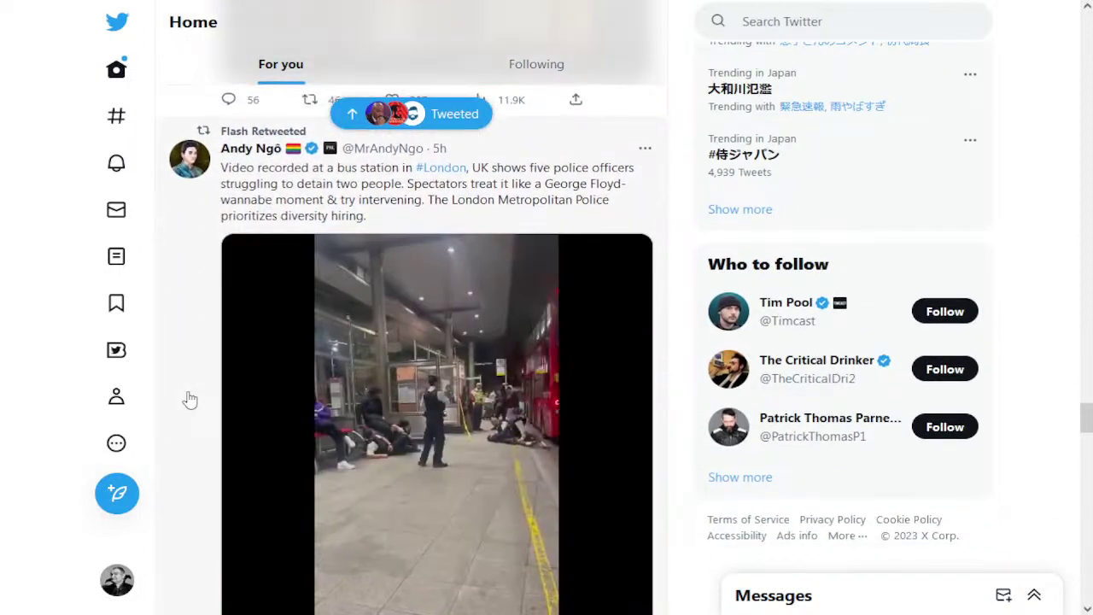
scroll(189, 400, down, 8)
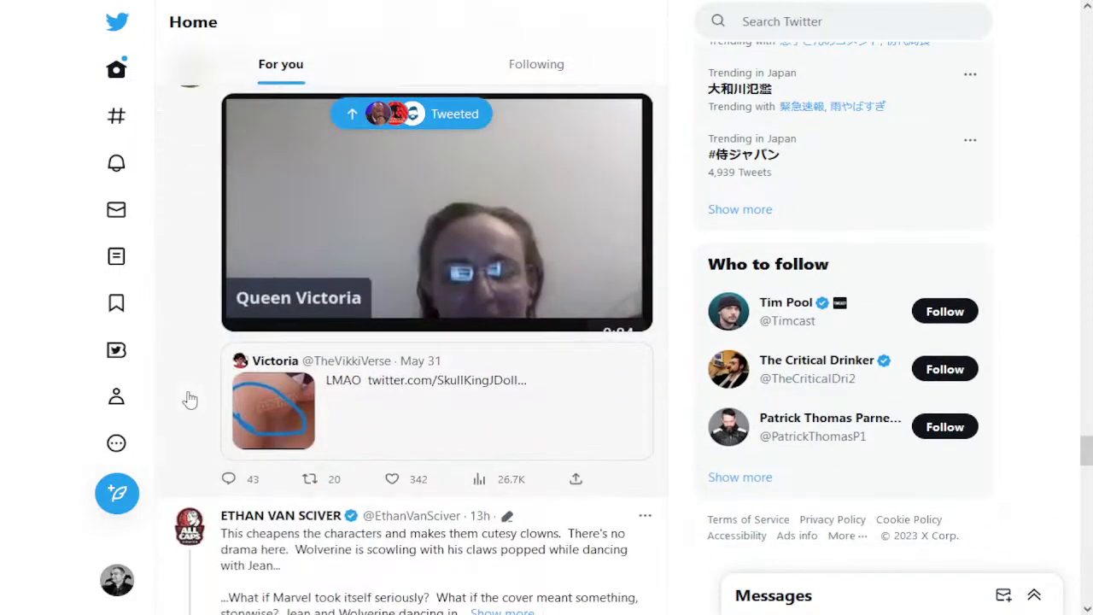
scroll(190, 399, down, 6)
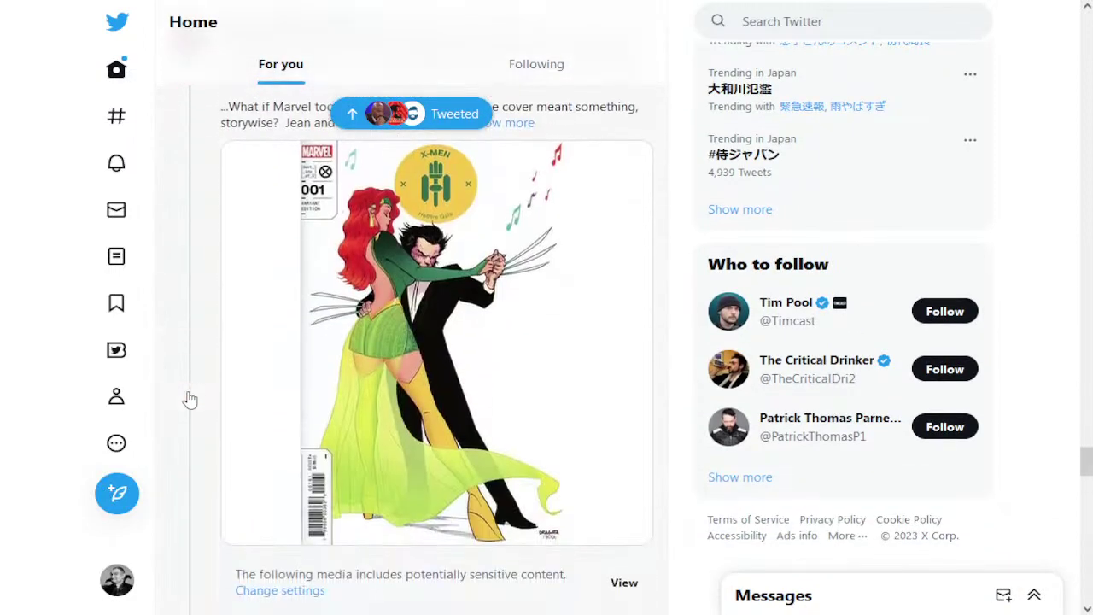
scroll(190, 399, down, 8)
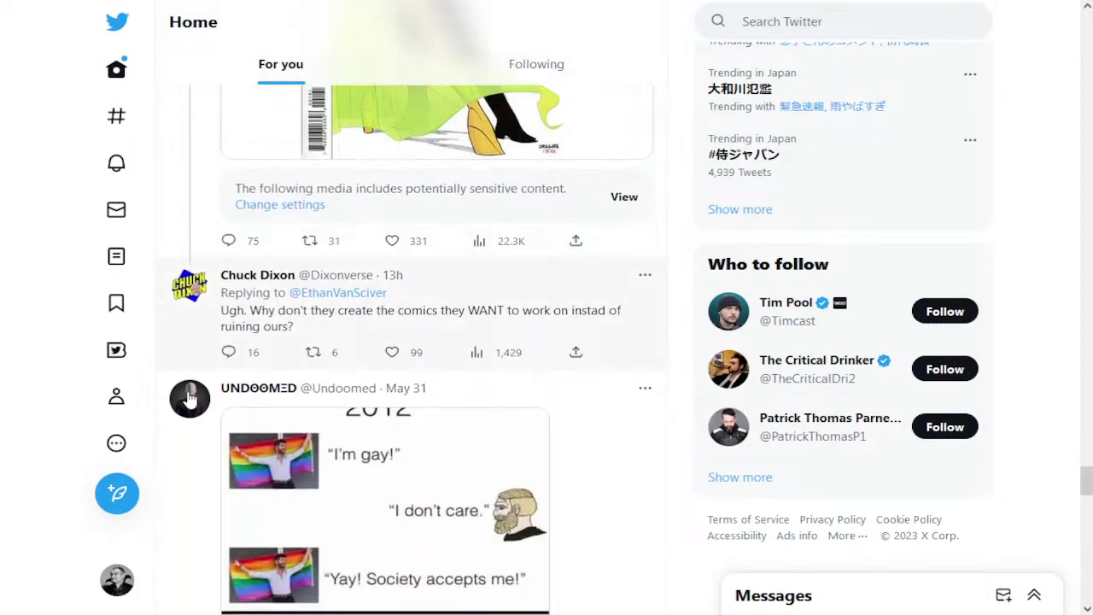
scroll(190, 399, down, 9)
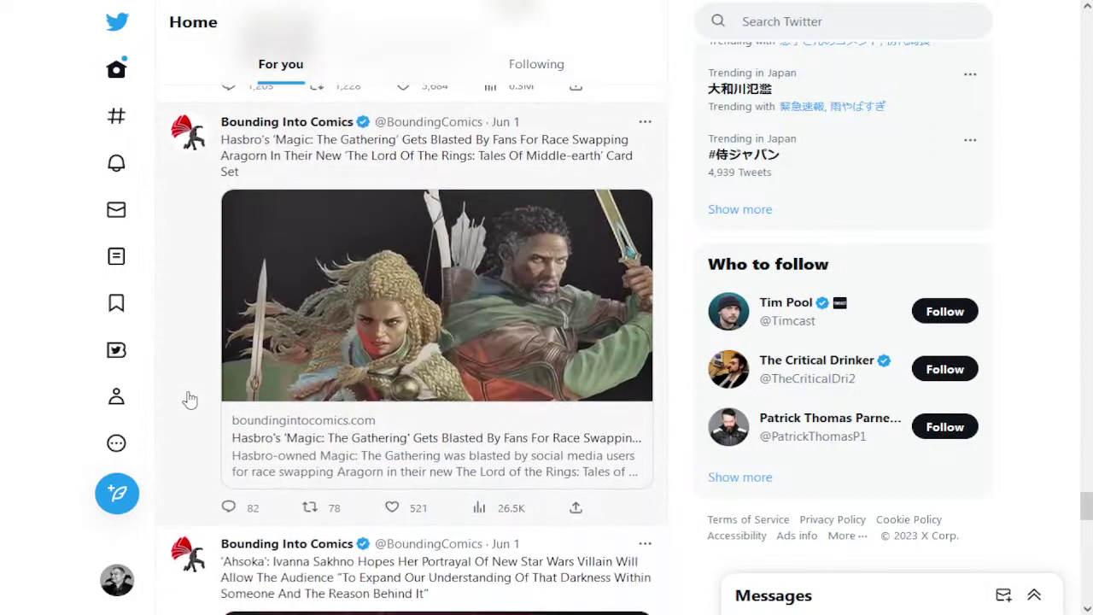
scroll(189, 400, down, 6)
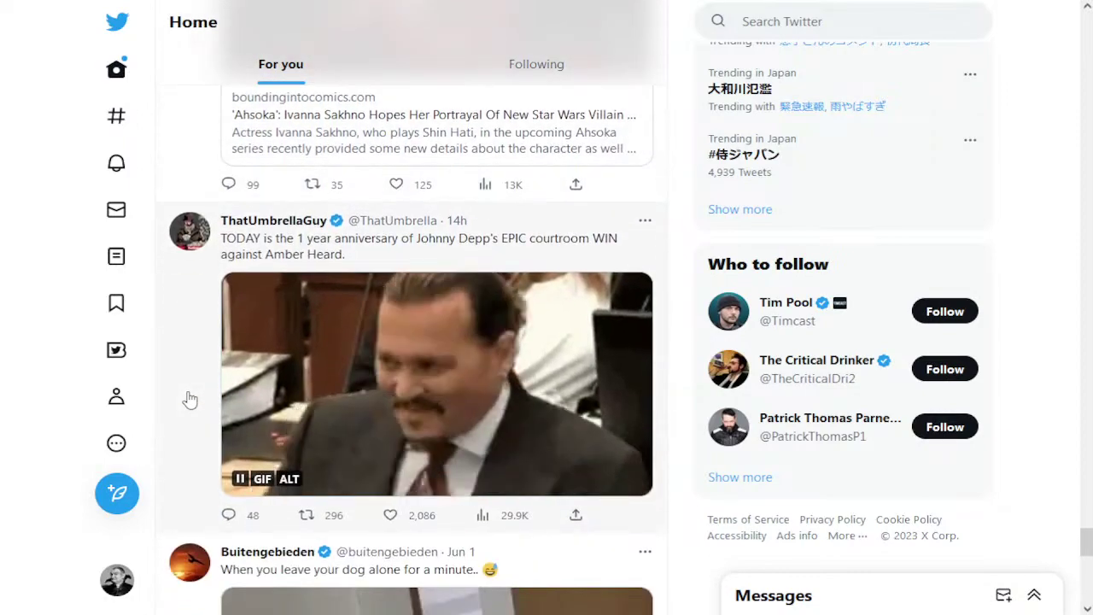
scroll(190, 399, down, 15)
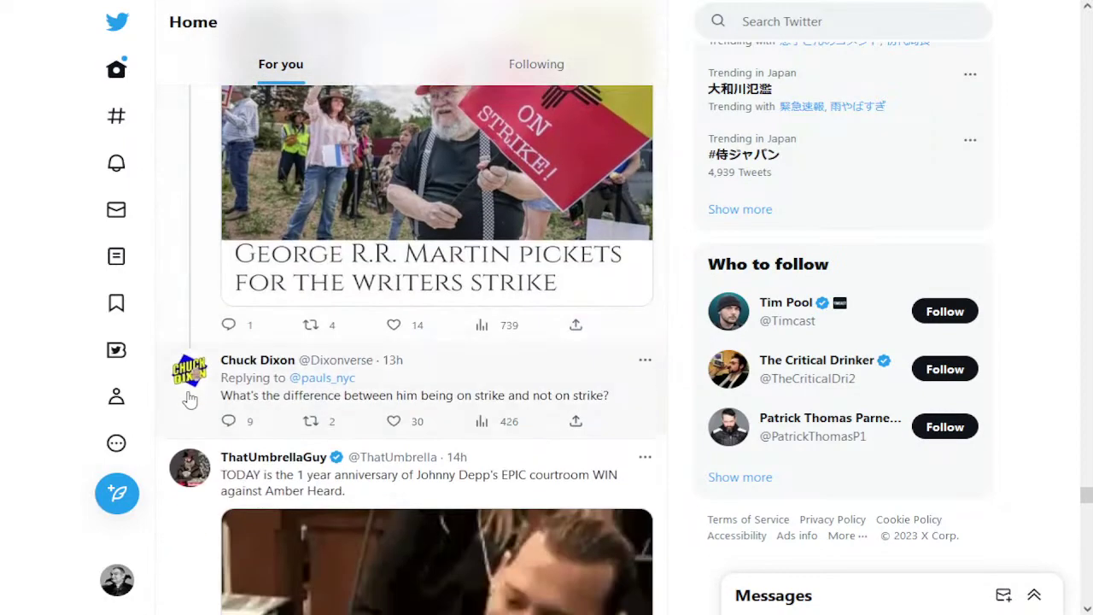
scroll(190, 400, down, 5)
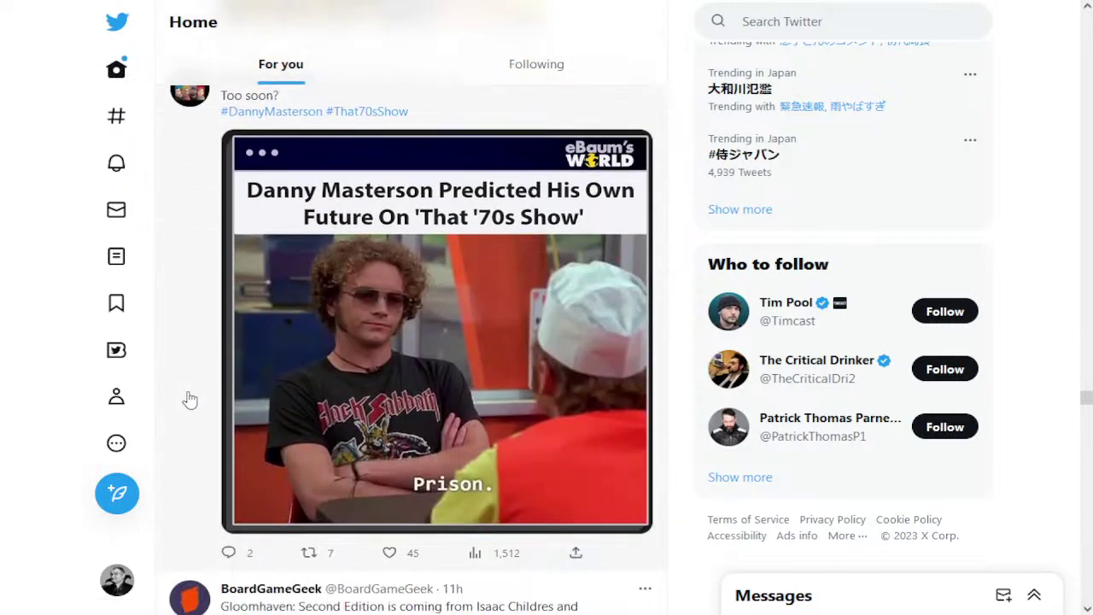
scroll(190, 400, down, 15)
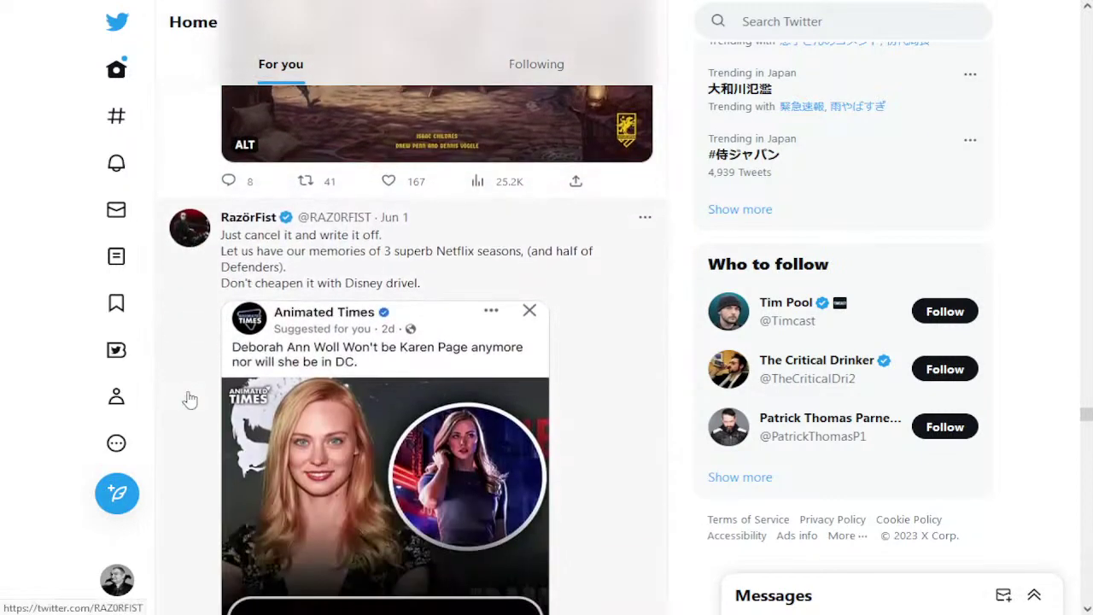
scroll(190, 400, down, 8)
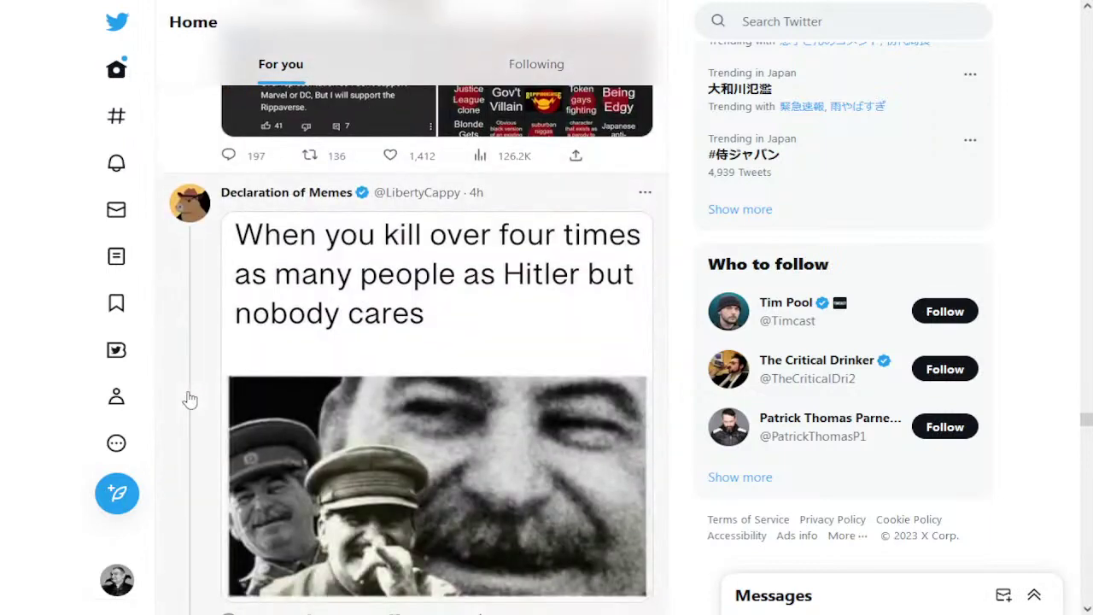
scroll(187, 376, down, 2)
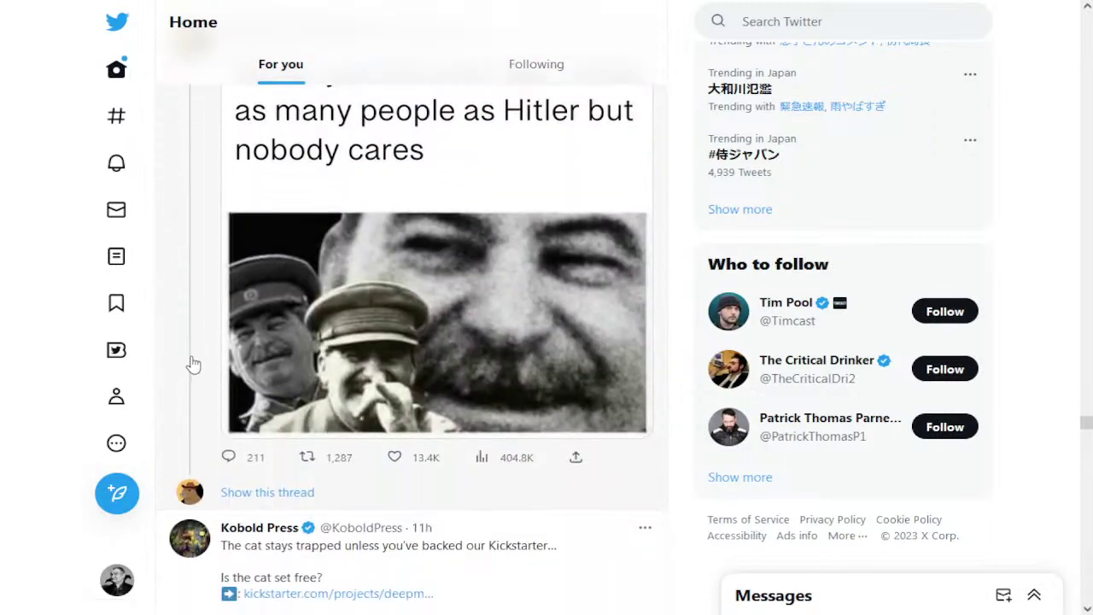
scroll(193, 363, down, 3)
scroll(193, 365, down, 2)
scroll(193, 365, down, 3)
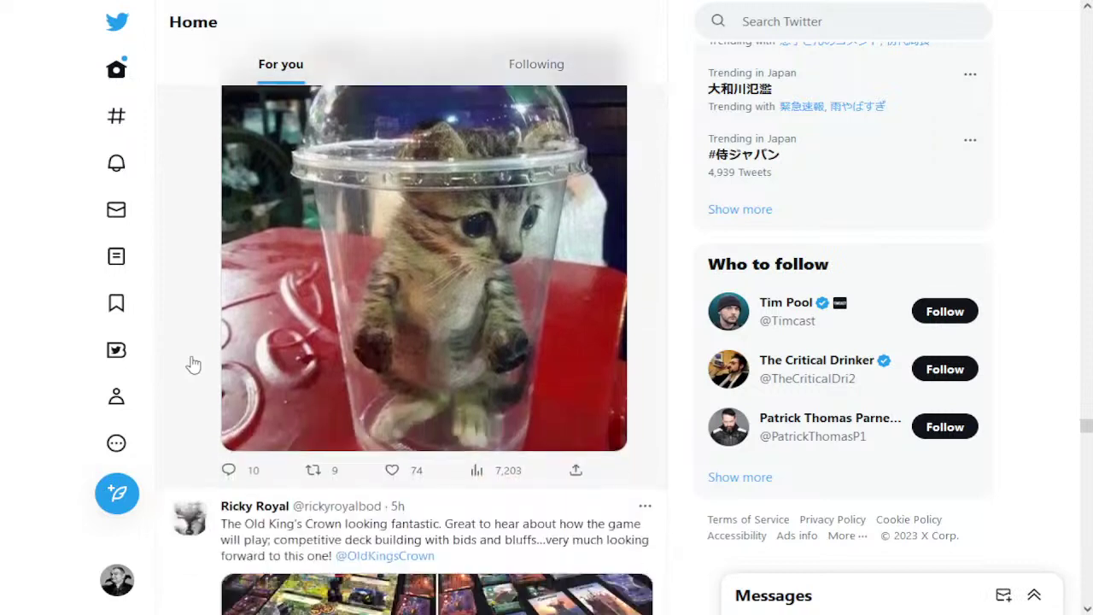
Search Twitter for #dnqfe from the recent searches in full-screen view, and list the latest posts.
key(F11)
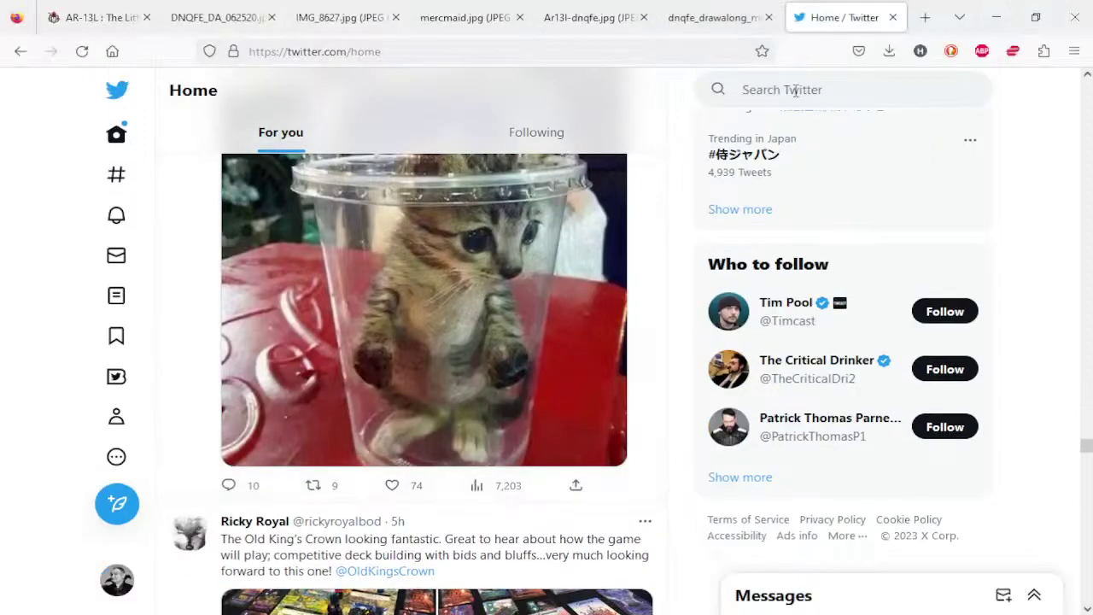
click(794, 90)
key(F11)
click(800, 112)
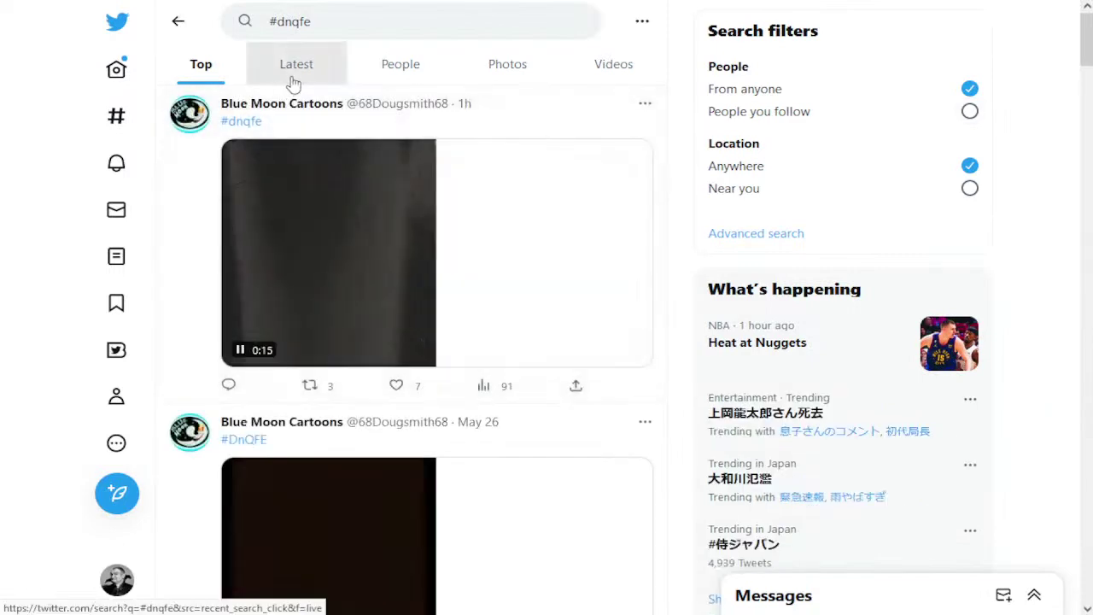
click(291, 80)
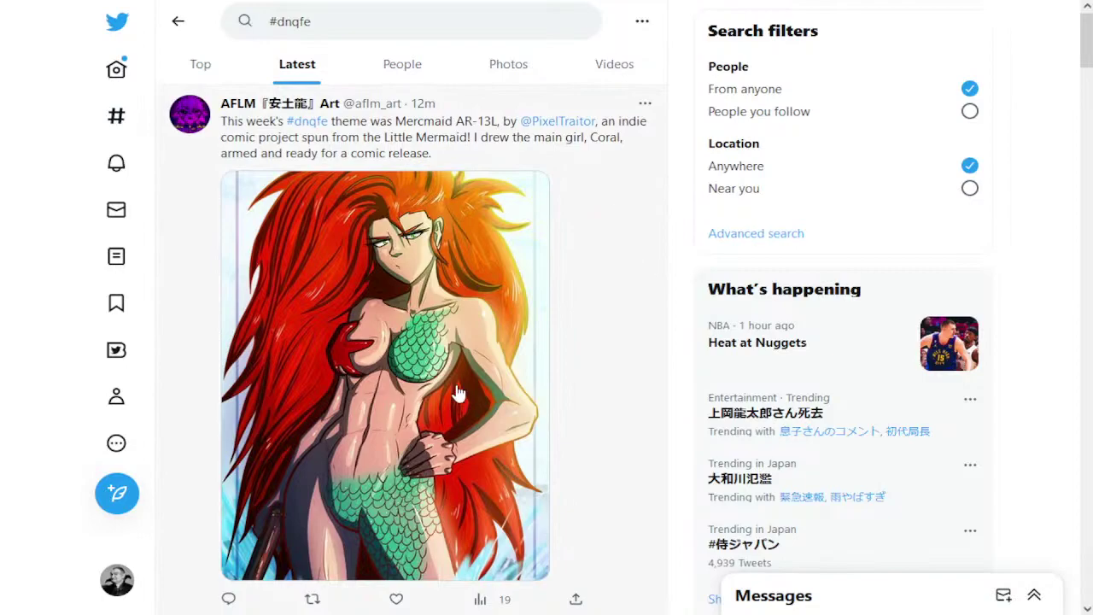
Browse the latest #dnqfe posts, view the cigar-smoking crab picture and its animation enlarged, and return to the results.
scroll(459, 392, down, 6)
scroll(458, 393, down, 3)
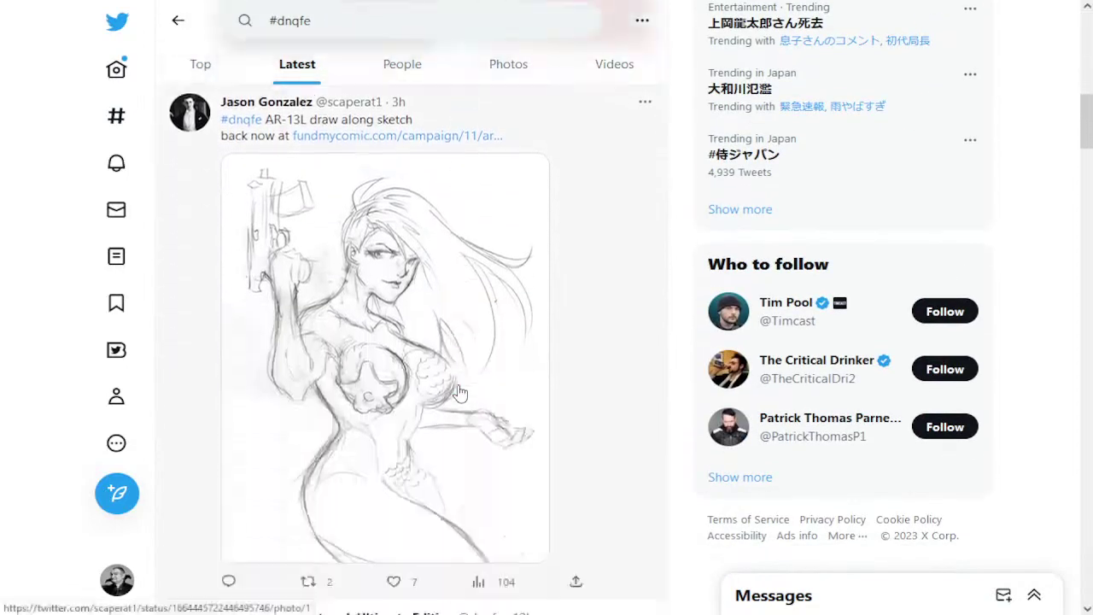
scroll(459, 393, down, 6)
scroll(458, 392, up, 11)
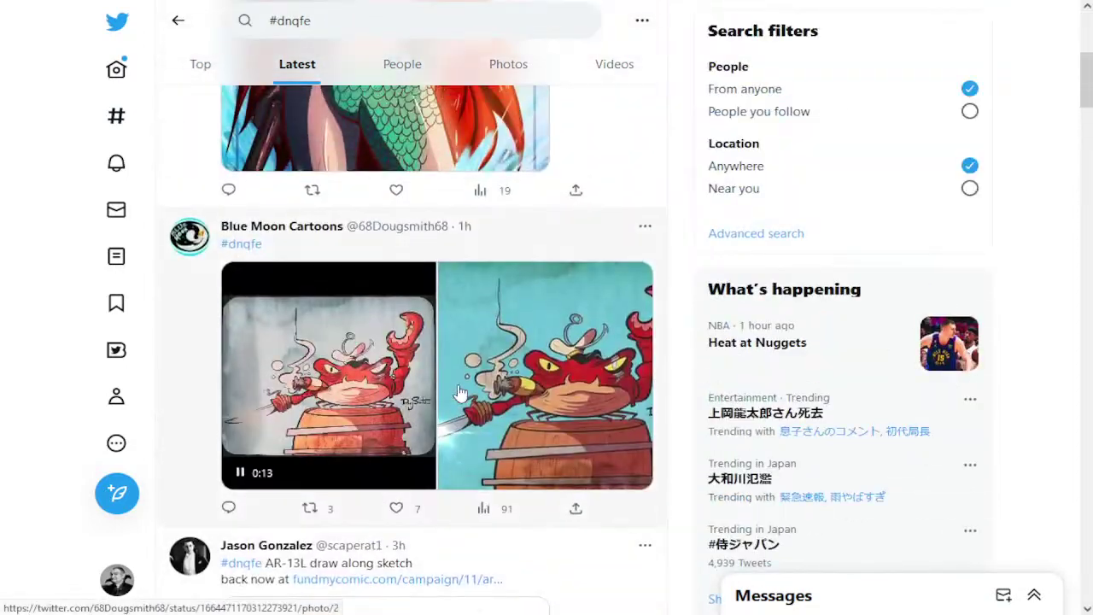
click(548, 364)
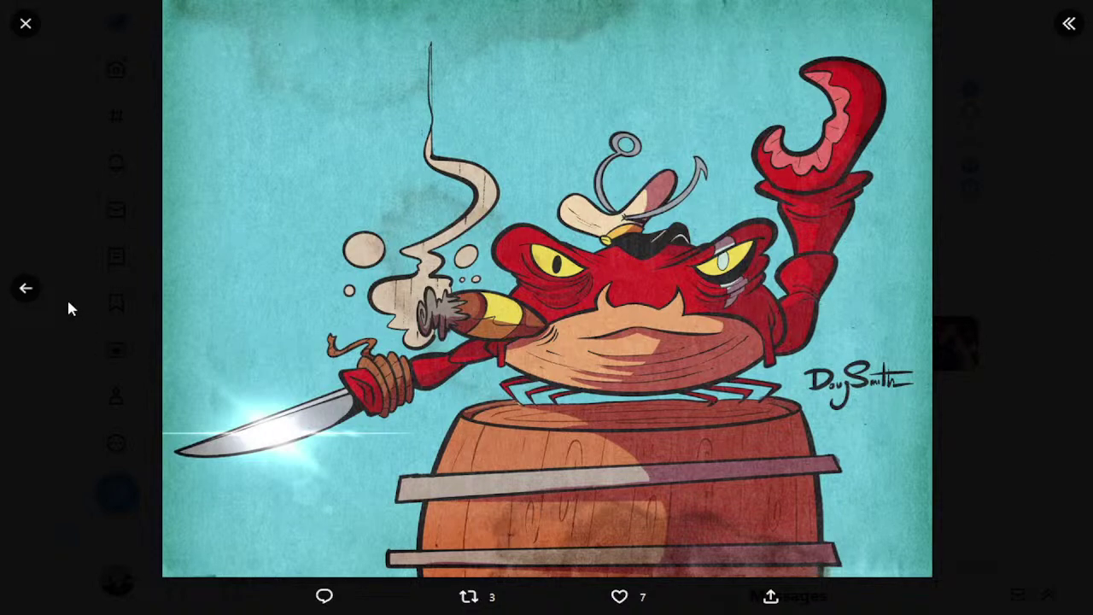
click(22, 293)
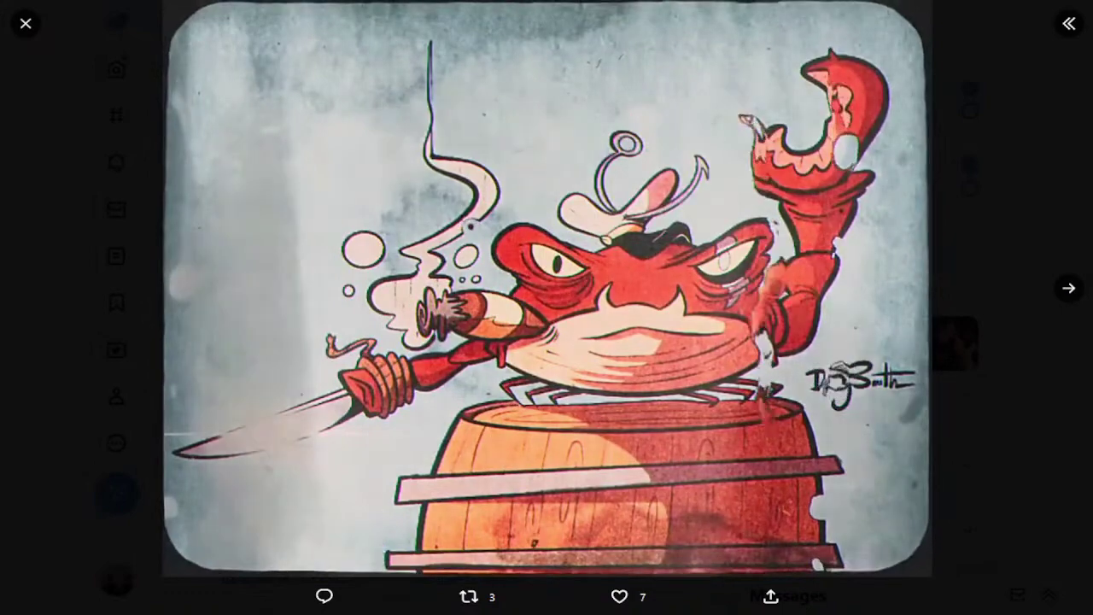
mouse_move(854, 562)
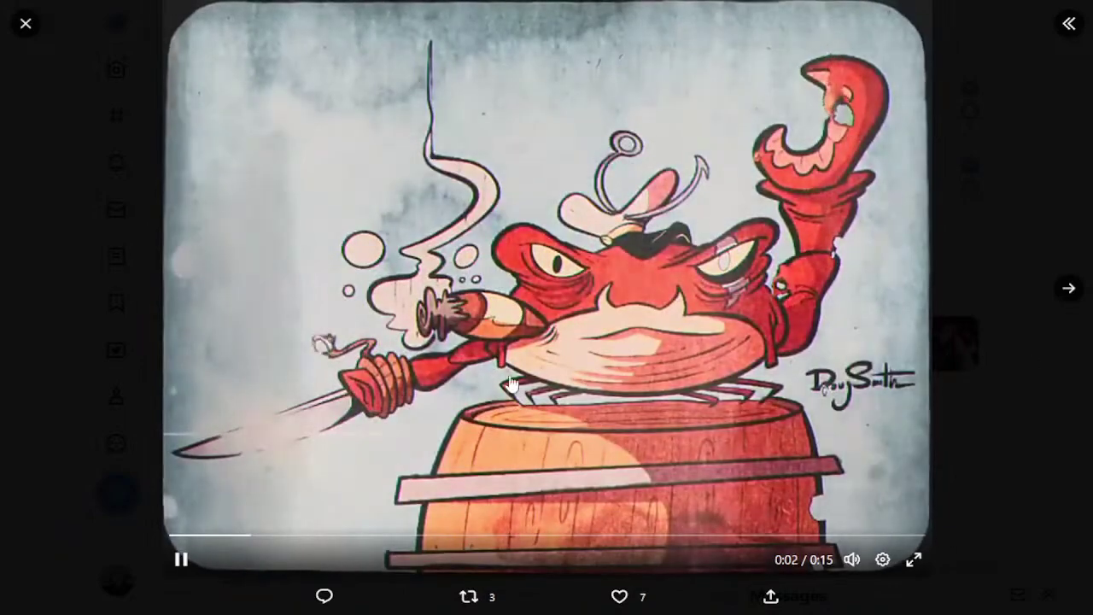
click(32, 26)
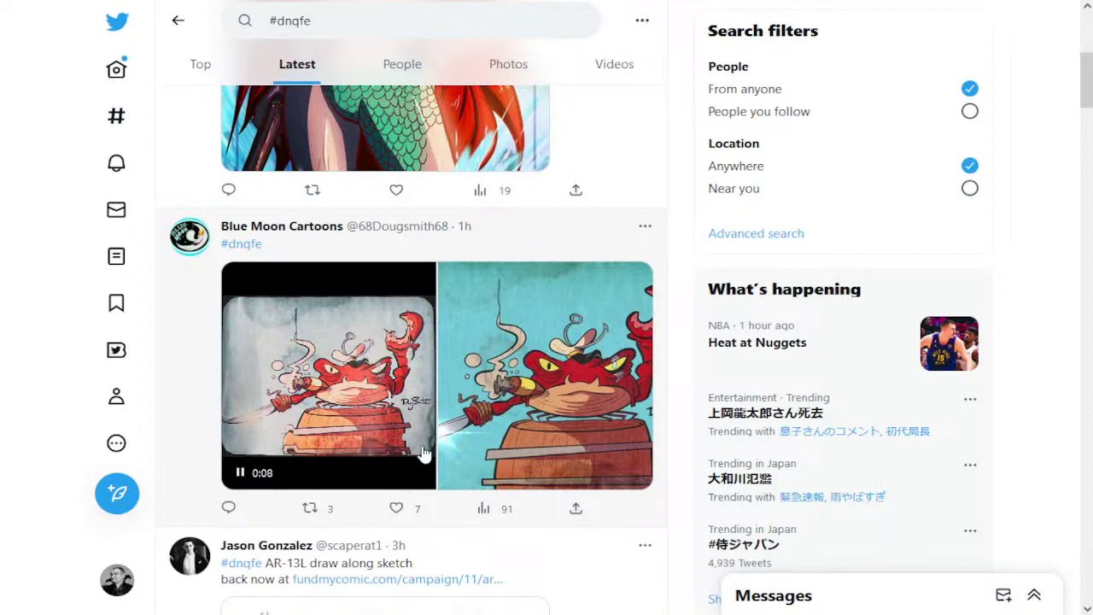
scroll(401, 478, up, 5)
scroll(430, 378, down, 5)
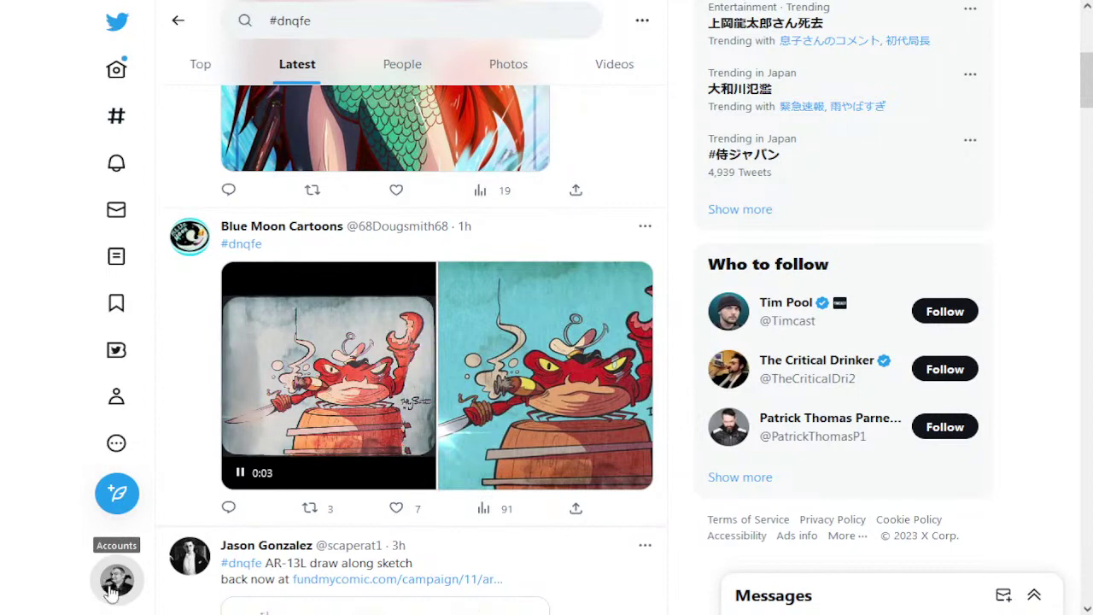
mouse_move(895, 7)
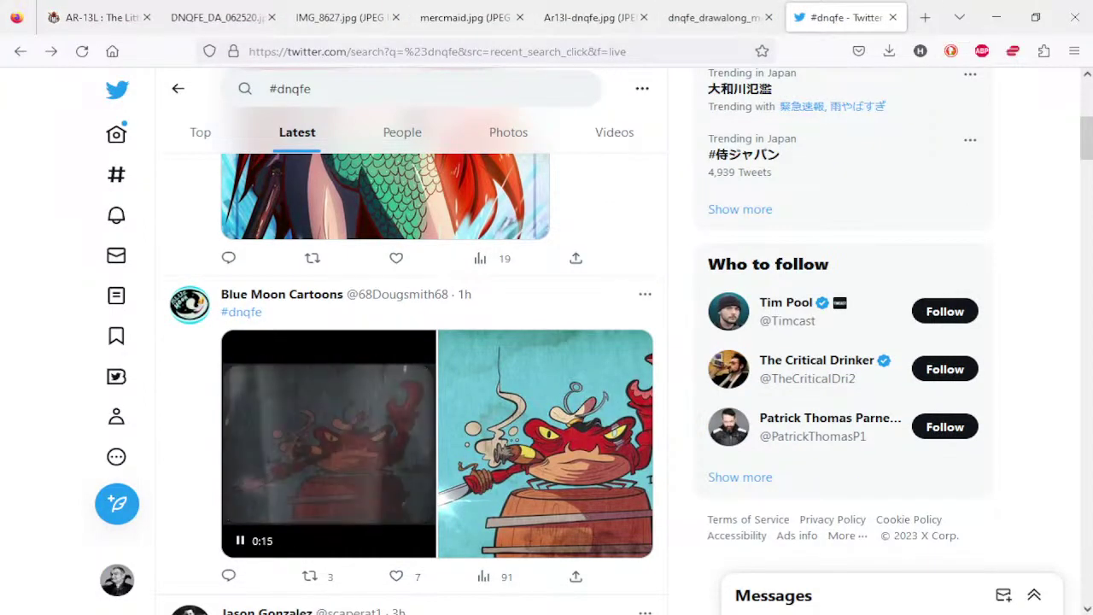
Load the AR-13L Mercmaid Competition StrawPoll in a new tab and vote for the "Sole Indonesian in the Contest" entry.
key(ctrl+t)
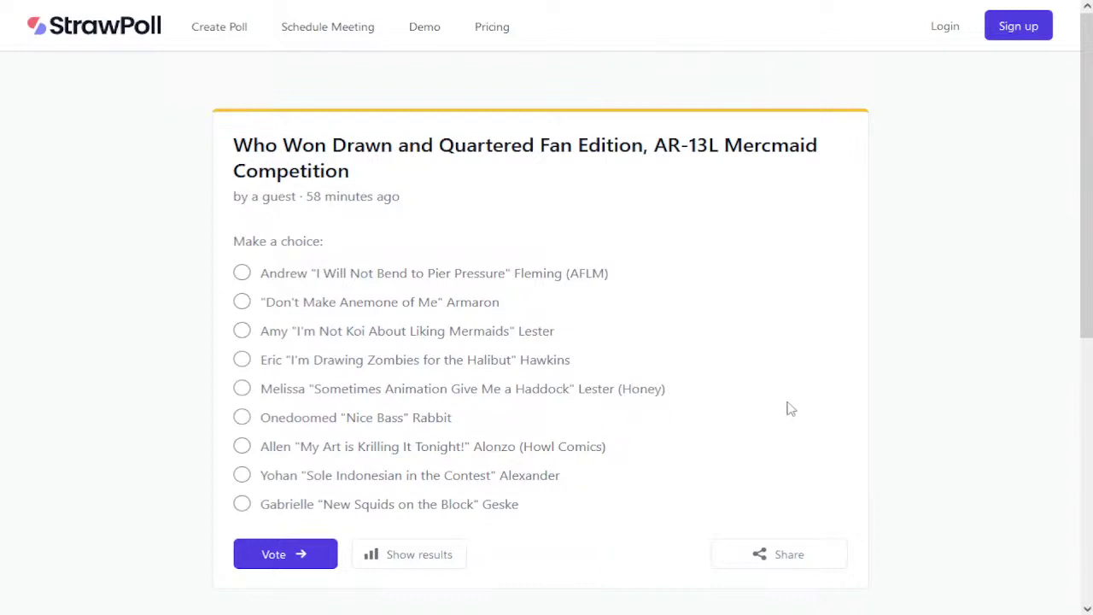
scroll(786, 411, down, 1)
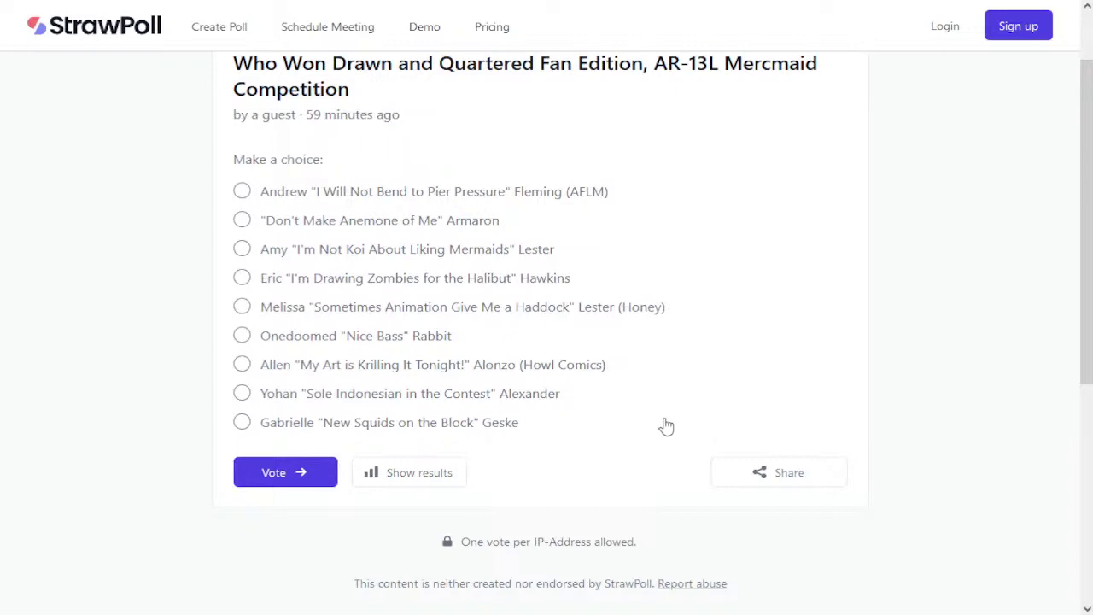
click(243, 394)
click(303, 475)
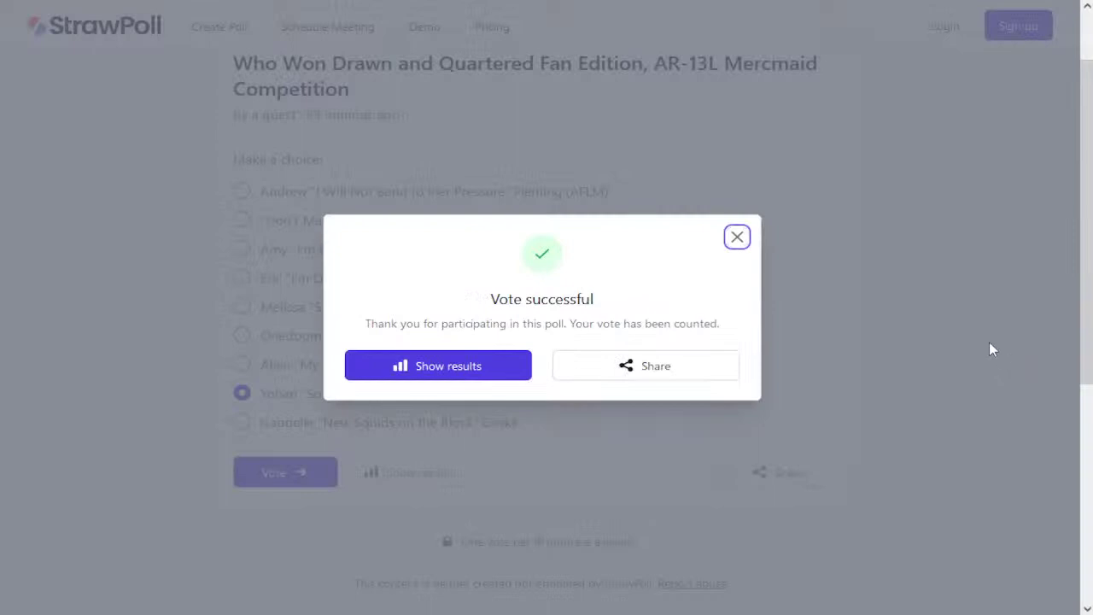
Show the Mercmaid Competition poll results and look through the vote counts of all entries.
click(426, 364)
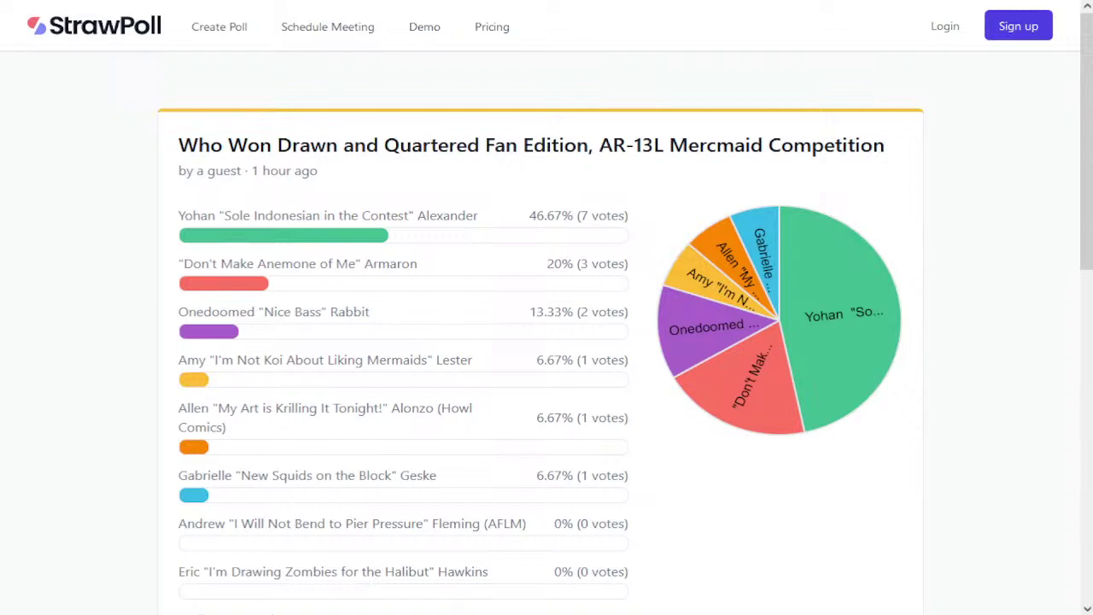
scroll(674, 200, down, 2)
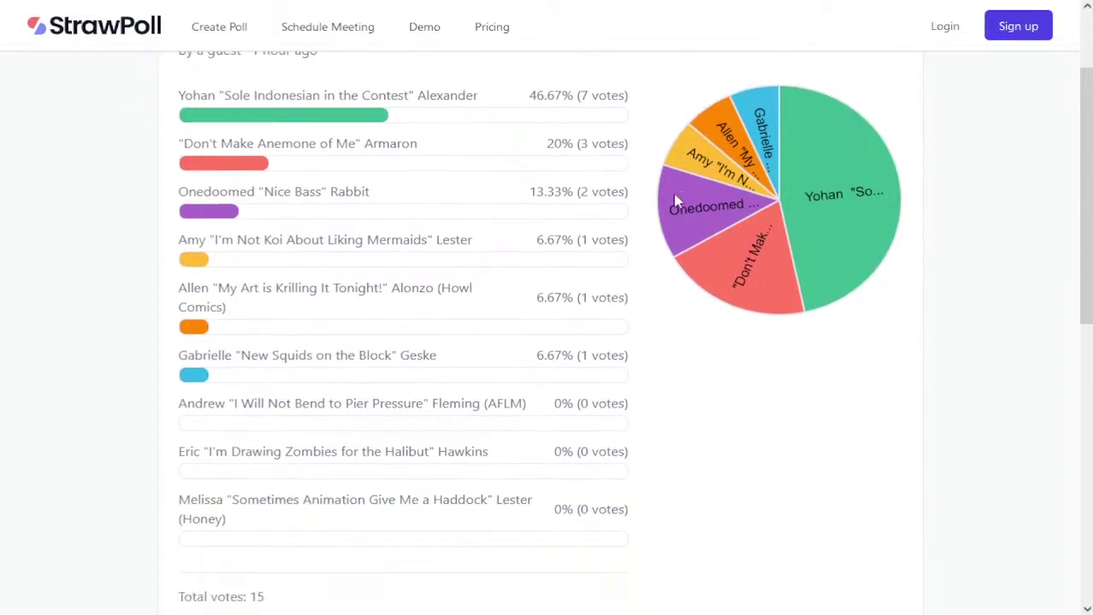
scroll(674, 199, down, 4)
scroll(675, 199, up, 4)
scroll(675, 200, down, 1)
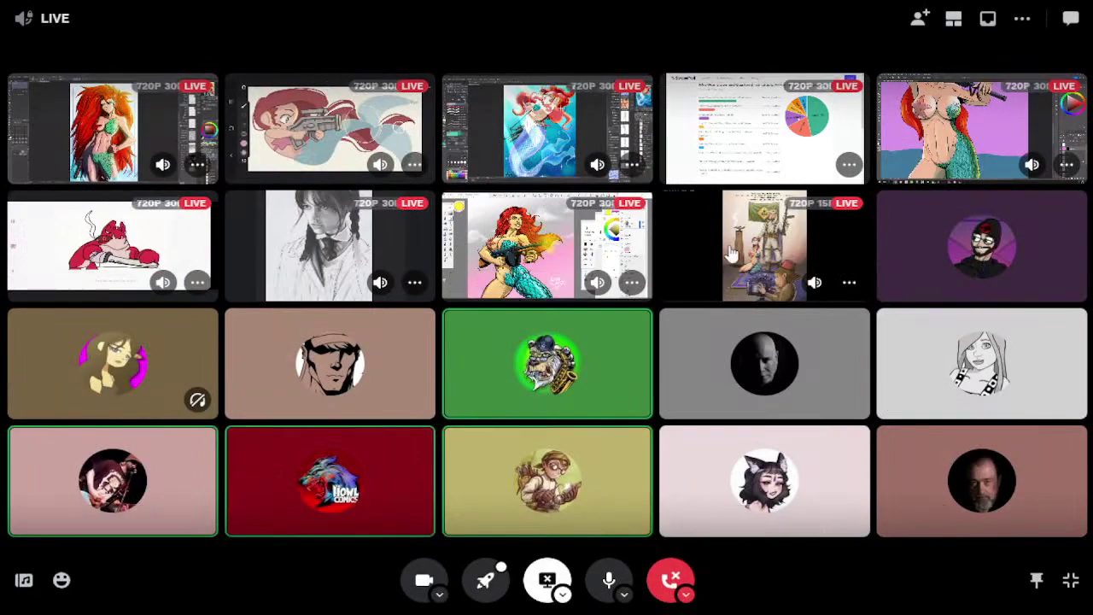
Switch to the Discord call, view the stream of the rifleman and captive mermaid artwork enlarged, and return to the grid.
click(734, 254)
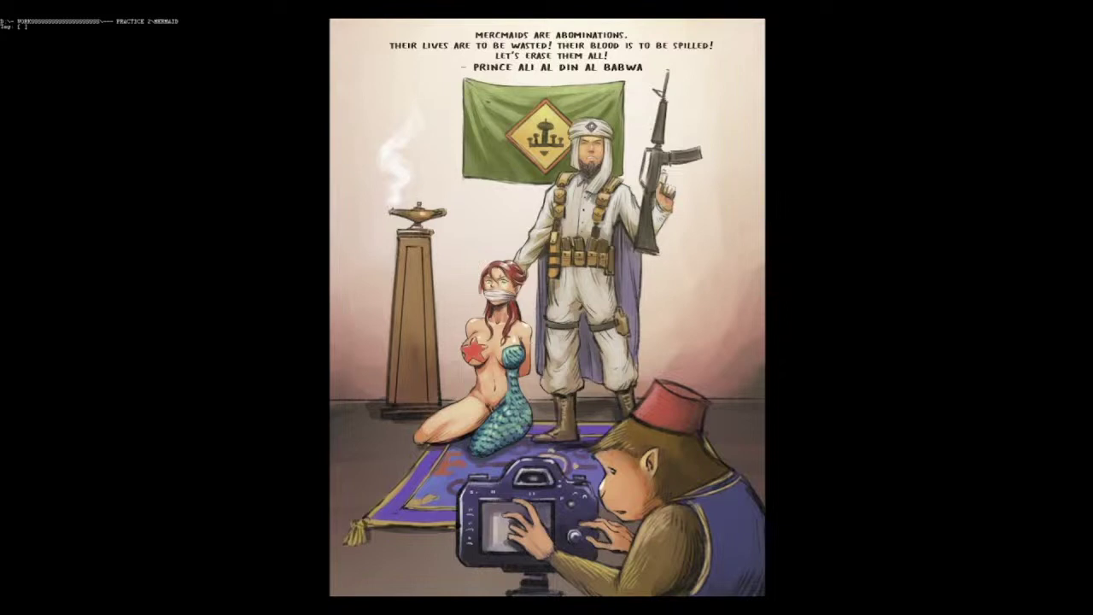
mouse_move(708, 256)
mouse_move(800, 471)
mouse_move(903, 181)
mouse_move(825, 290)
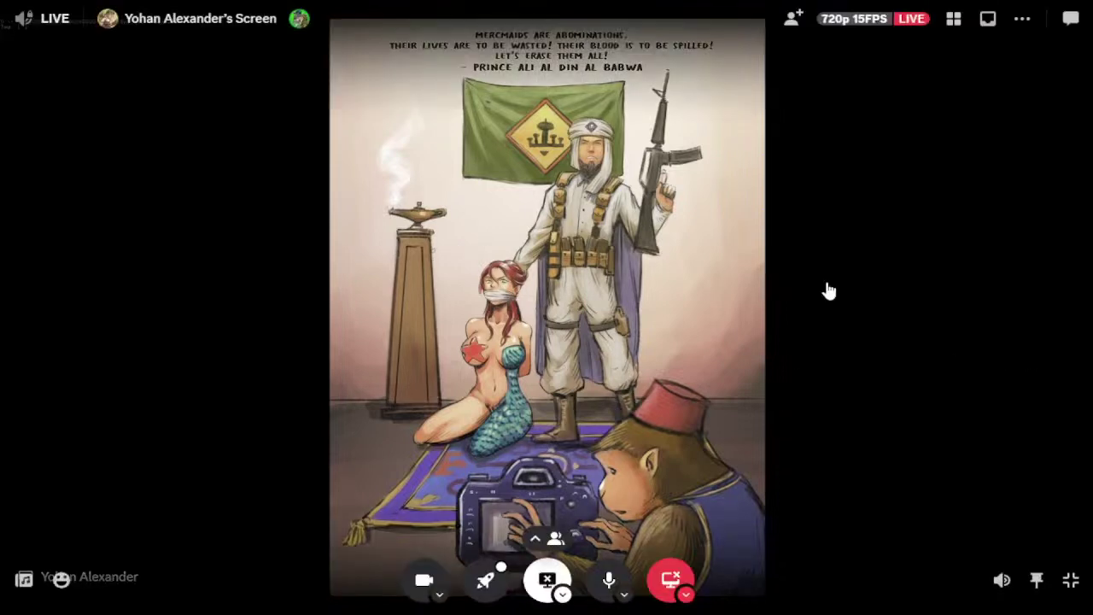
click(953, 18)
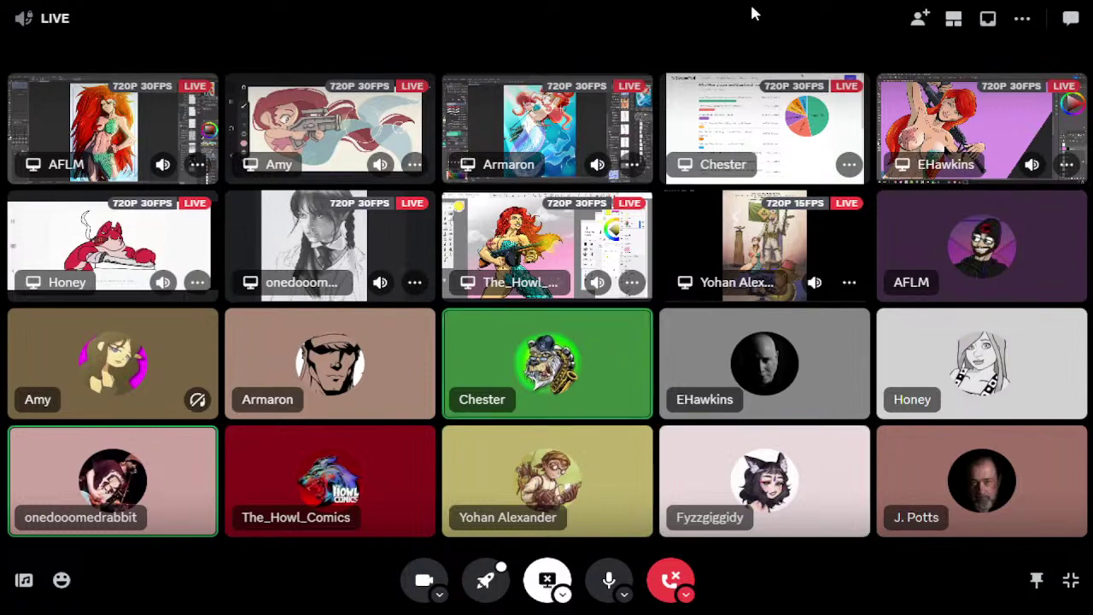
View the greyscale braided-girl portrait stream enlarged, leave and re-enter full screen, and return to the grid of streams.
click(328, 245)
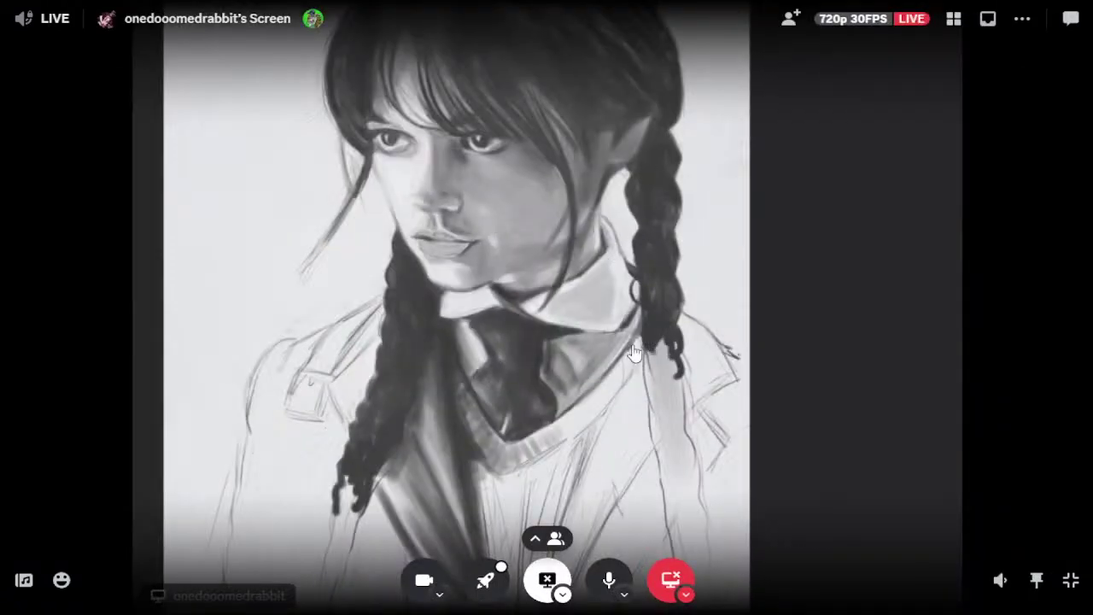
click(1070, 586)
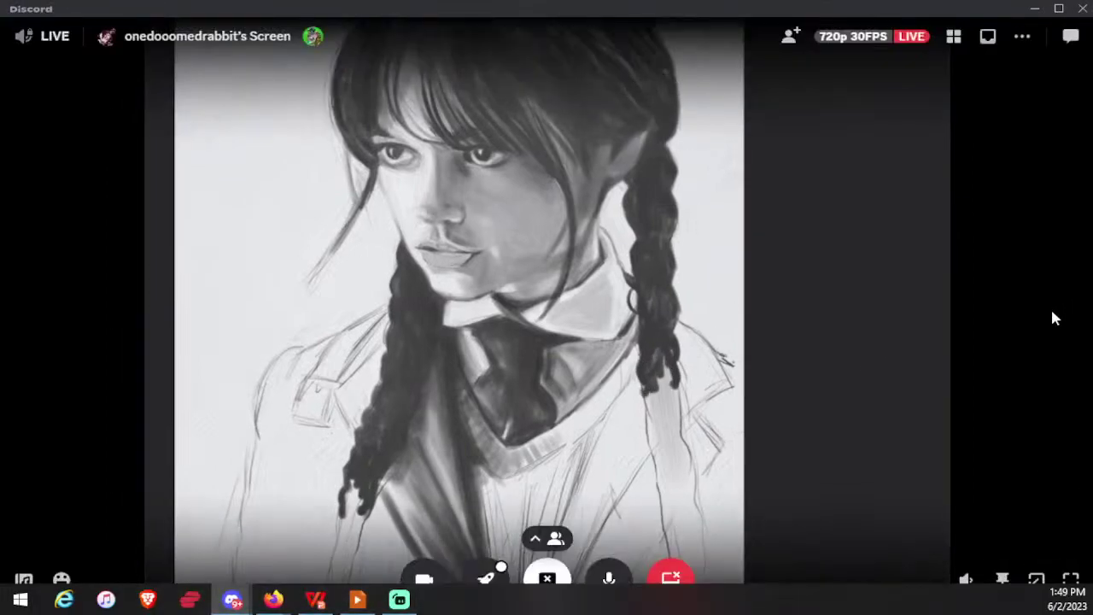
click(1070, 579)
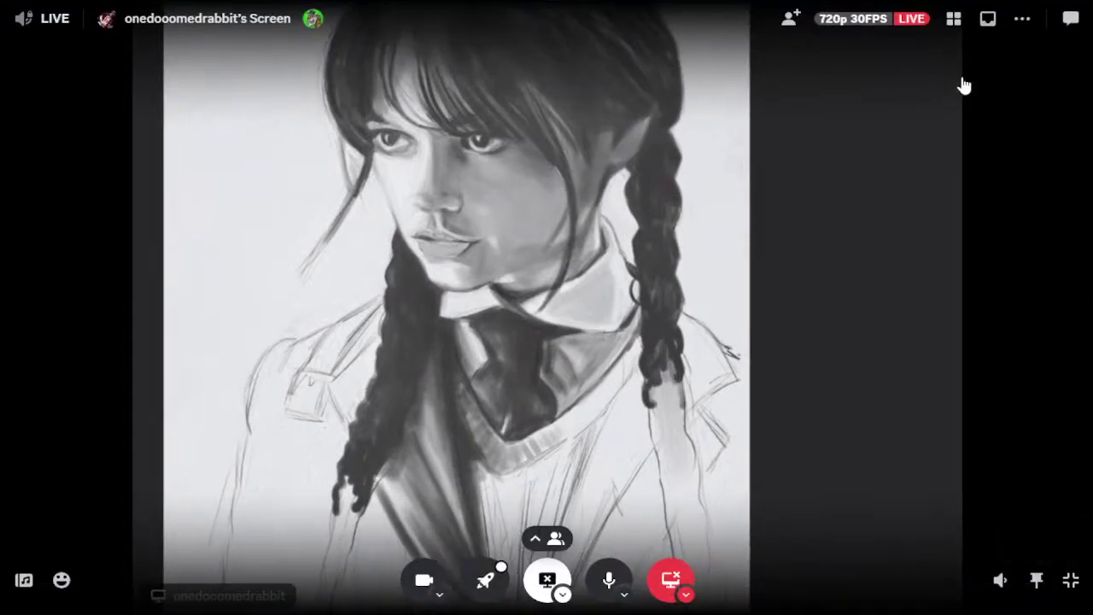
click(957, 23)
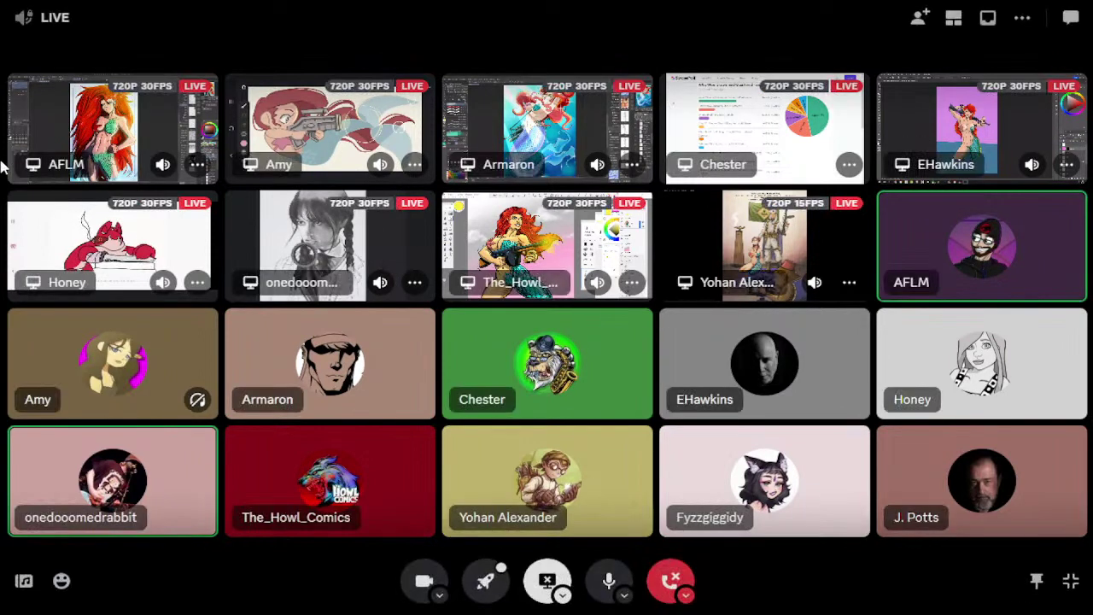
View the long-haired mermaid stream from Clip Studio Paint and the cartoon rifle mermaid stream enlarged, returning to the grid after each.
click(120, 147)
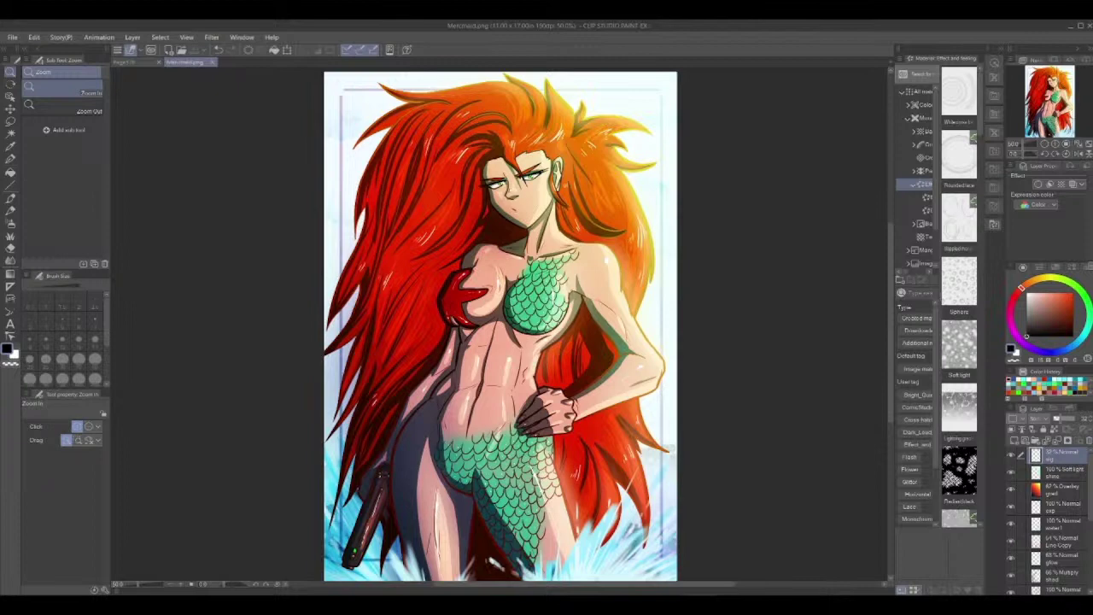
mouse_move(776, 196)
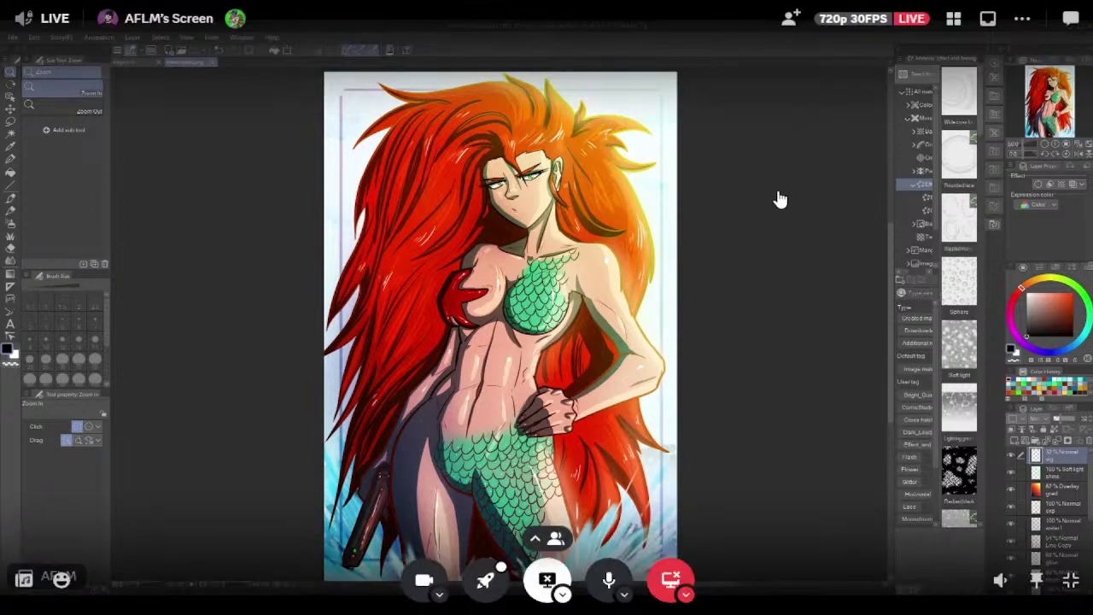
click(953, 30)
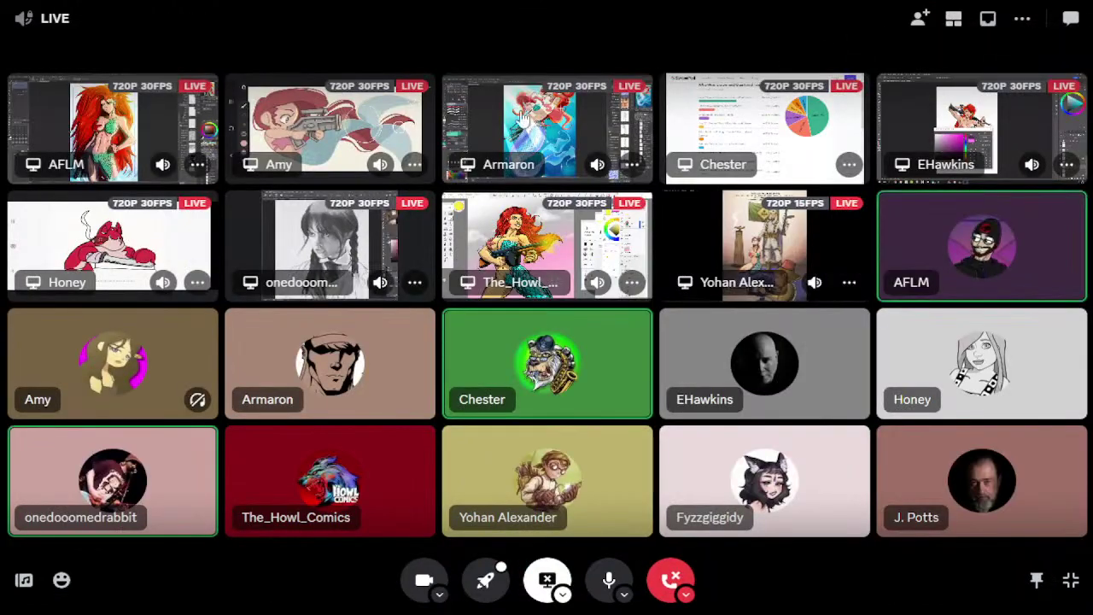
click(363, 126)
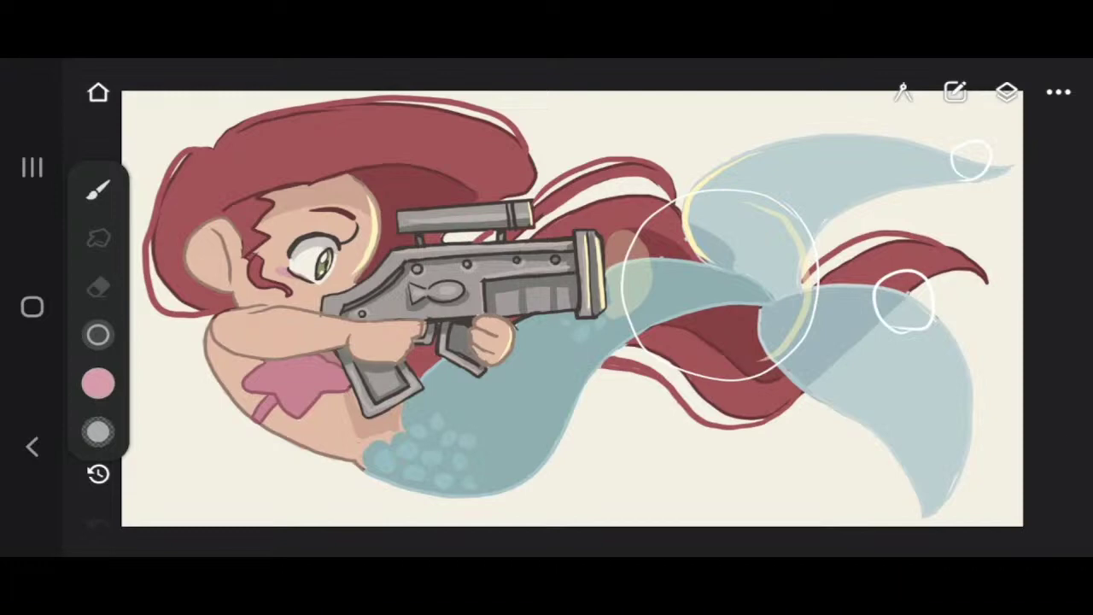
click(953, 22)
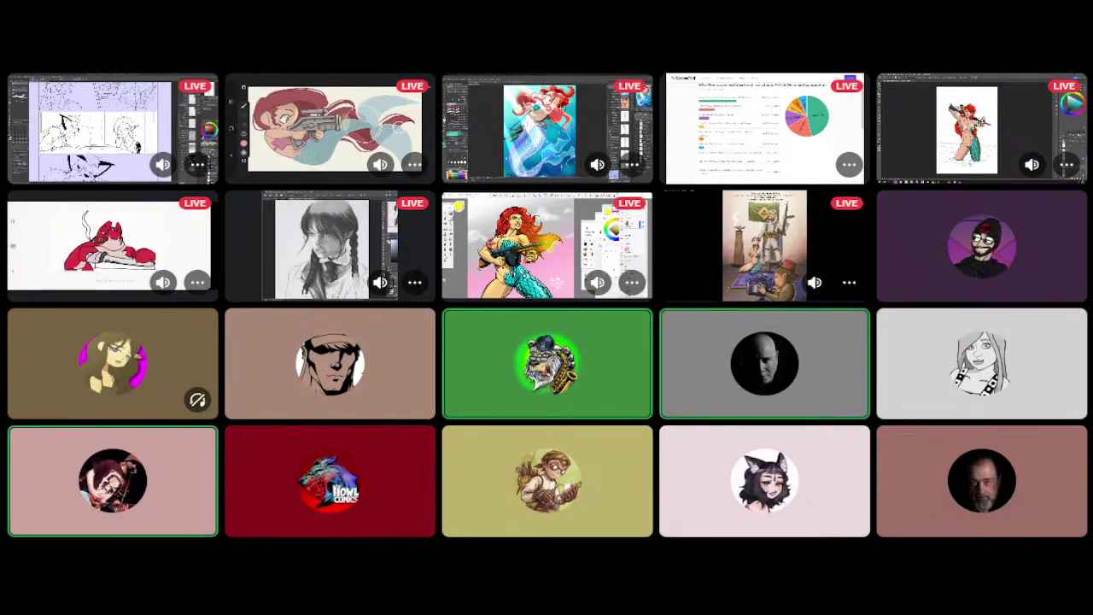
Watch the cigar-smoking red crab animation stream enlarged and return to the grid of streams.
mouse_move(132, 235)
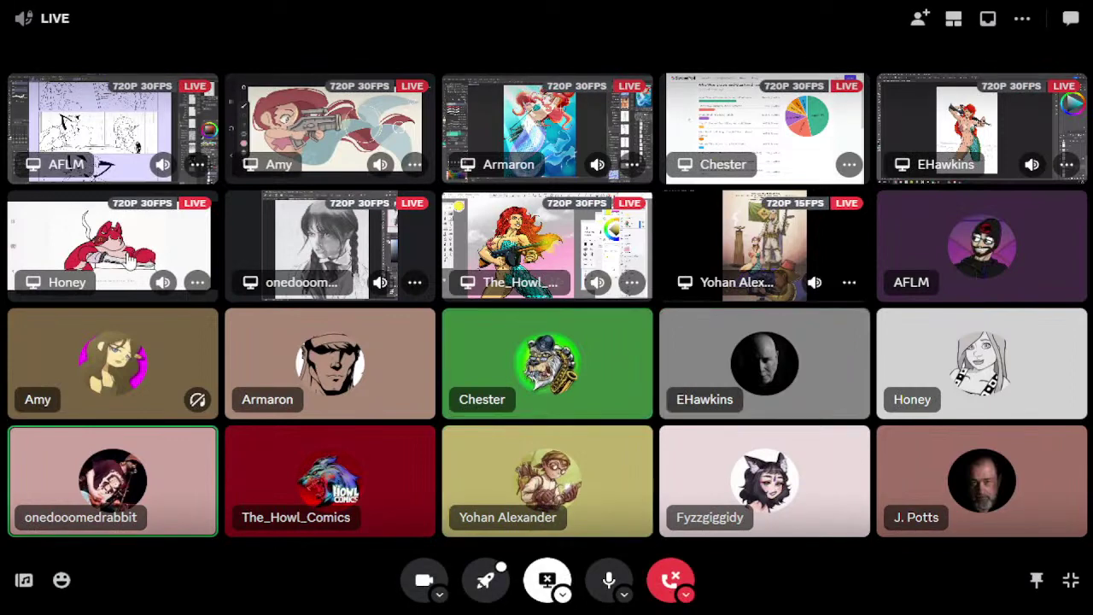
click(128, 258)
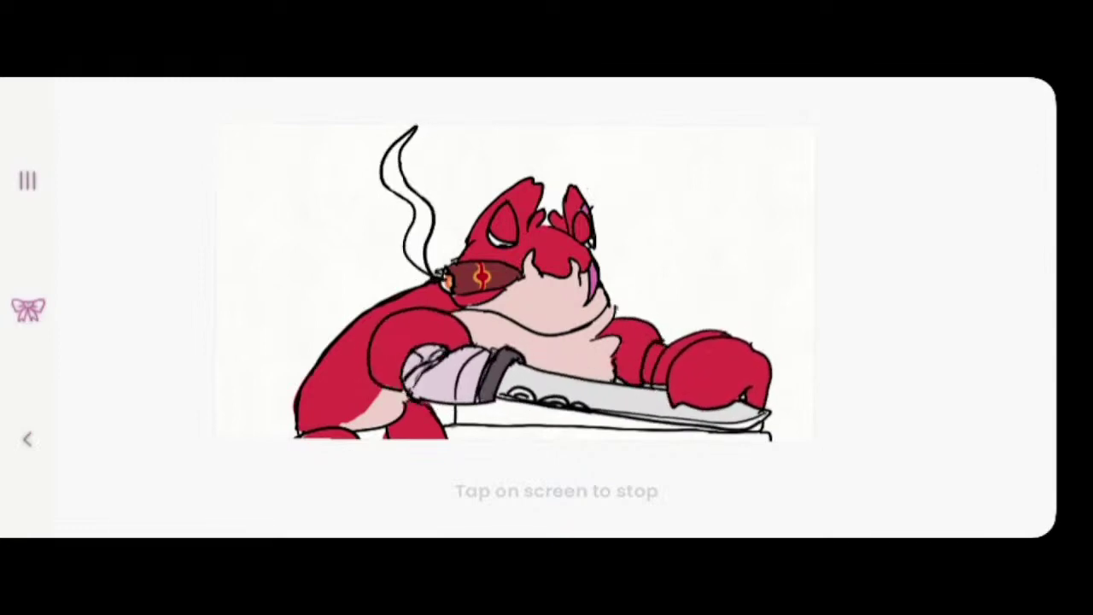
mouse_move(818, 21)
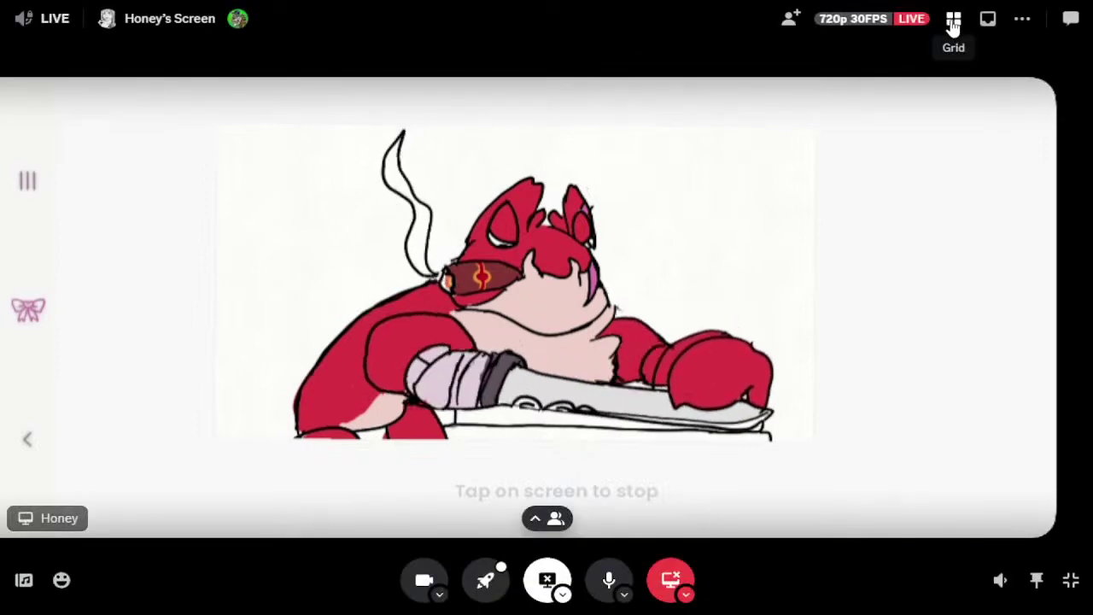
click(953, 22)
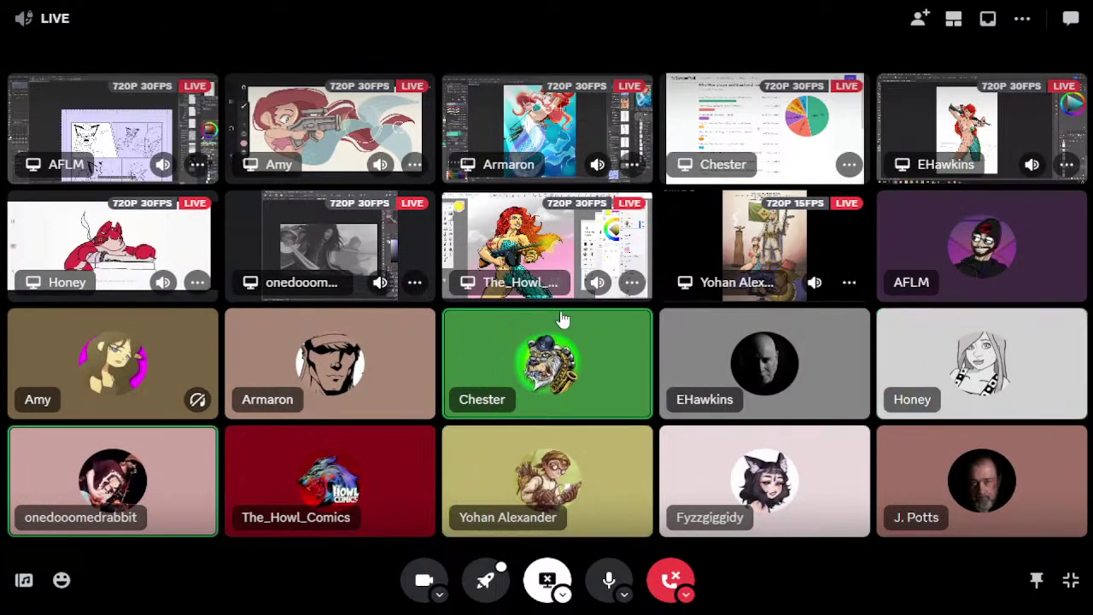
View the underwater purple-tailed mermaid stream and the Photoshop stream of the mermaid shouldering a rifle, returning to the grid after each.
click(632, 158)
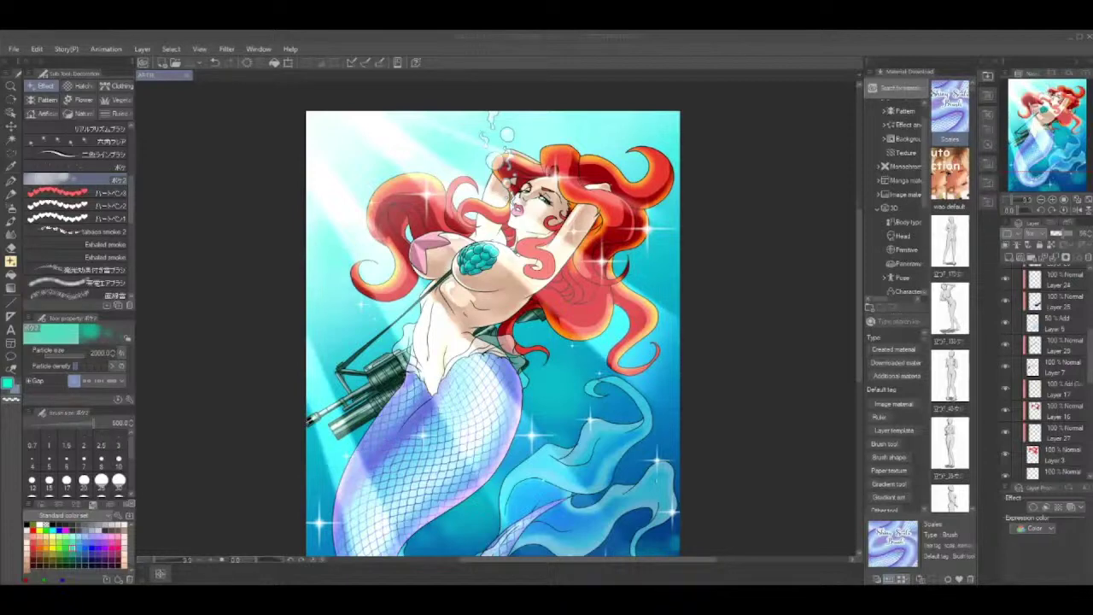
mouse_move(909, 239)
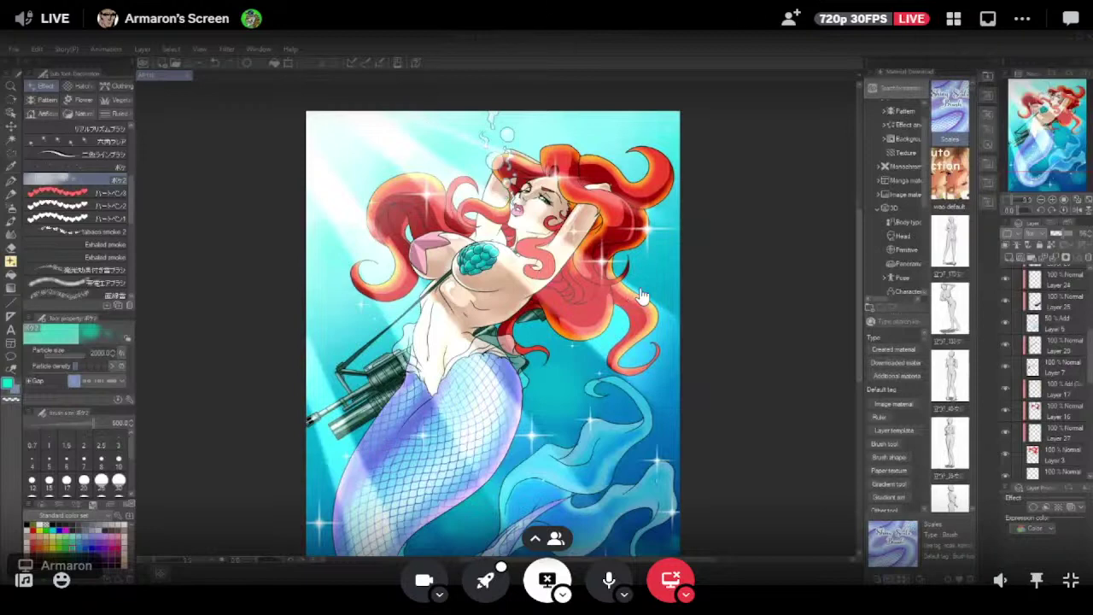
click(953, 18)
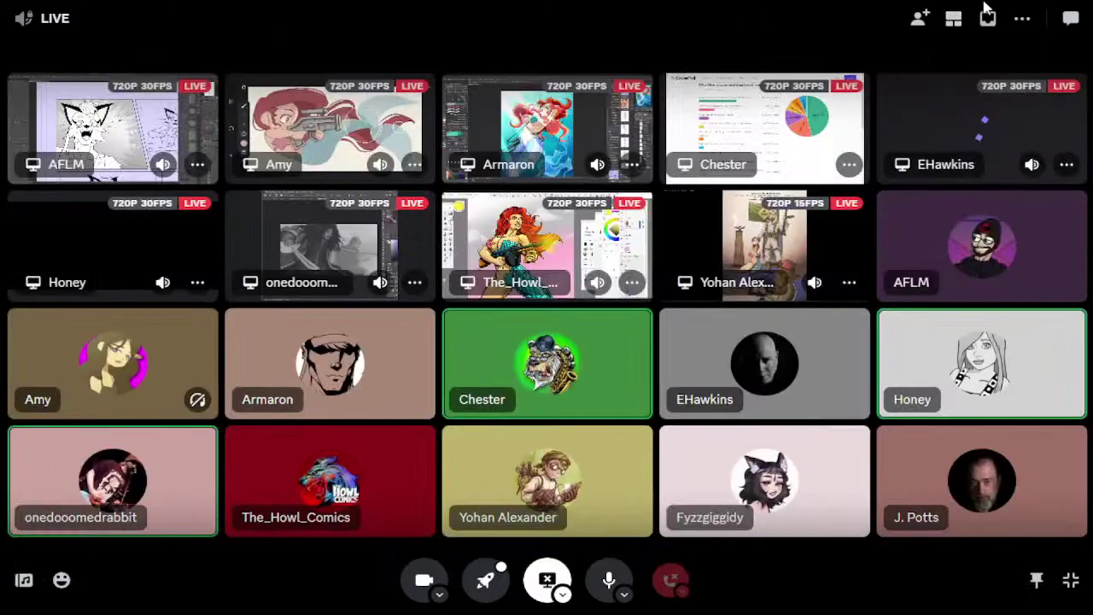
click(984, 135)
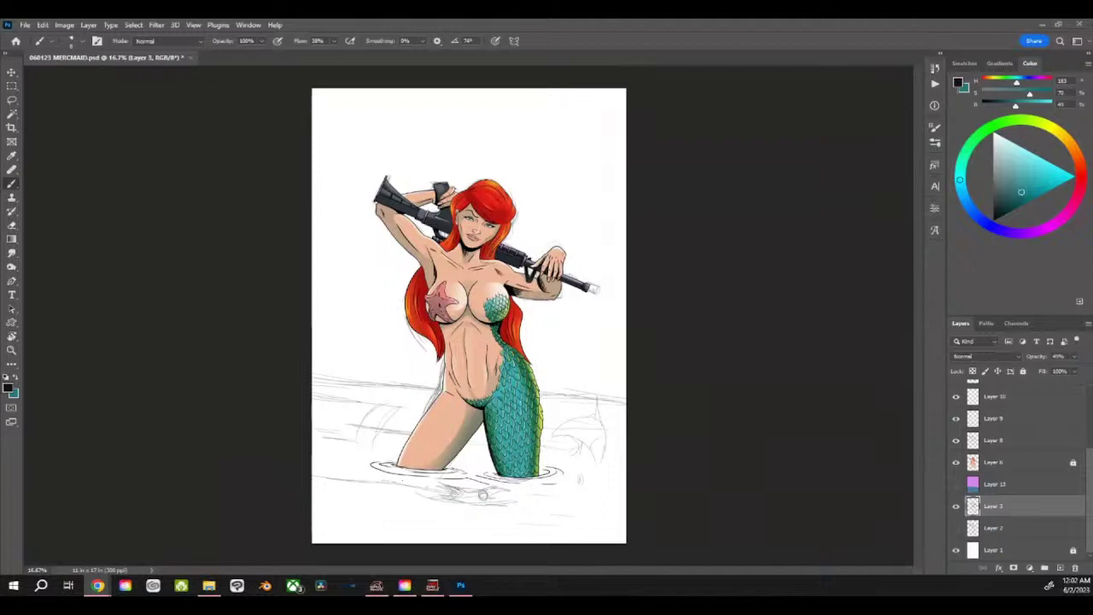
mouse_move(815, 354)
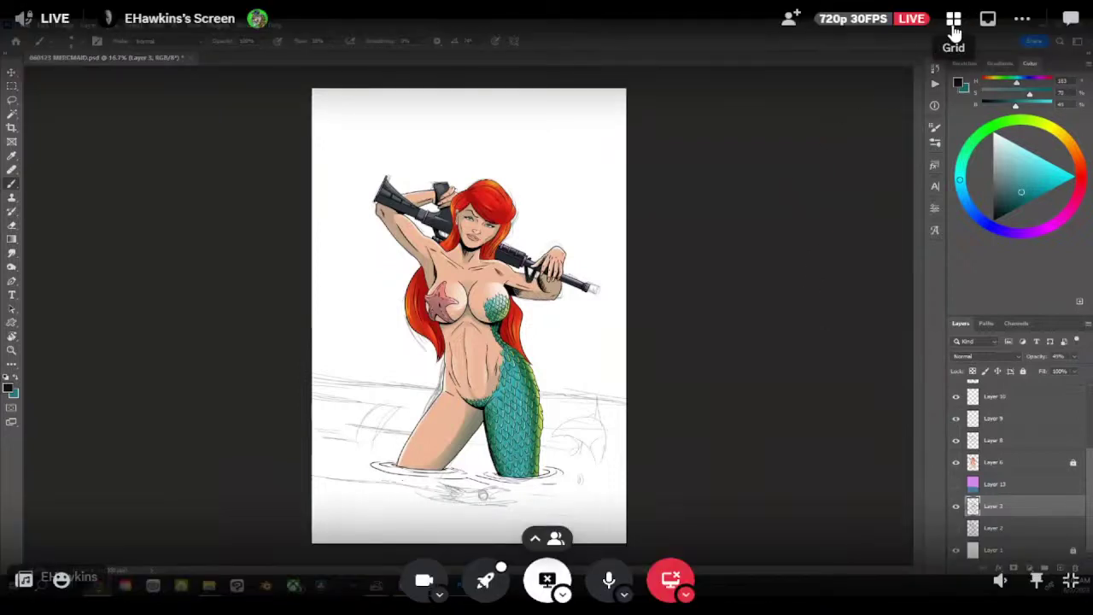
click(954, 21)
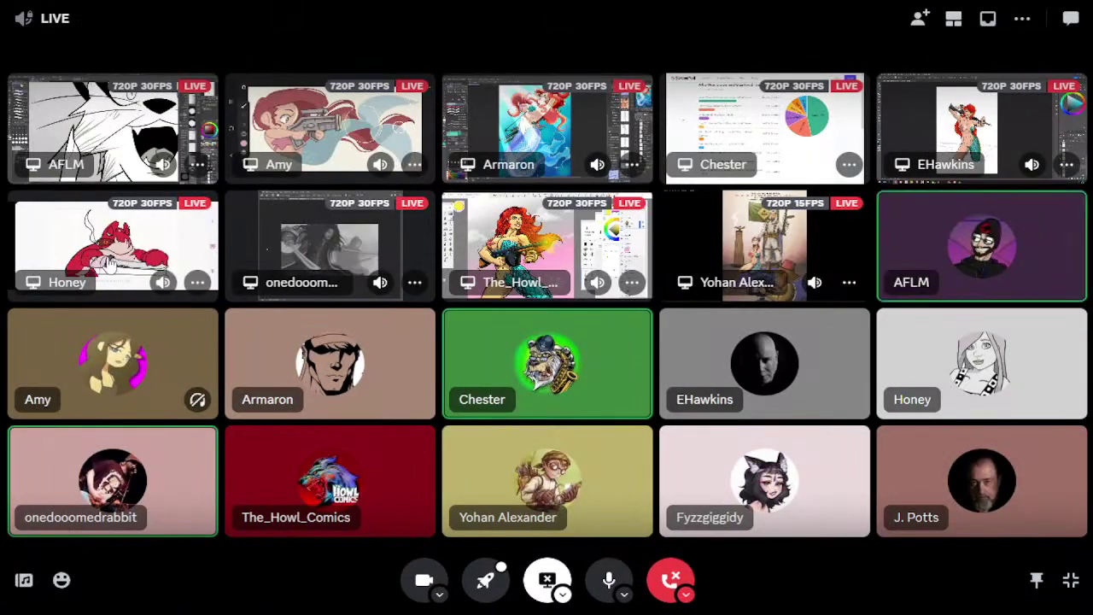
Watch the Photoshop stream showing the samurai concept and the braided-girl sketch, and return to the grid of streams.
click(312, 260)
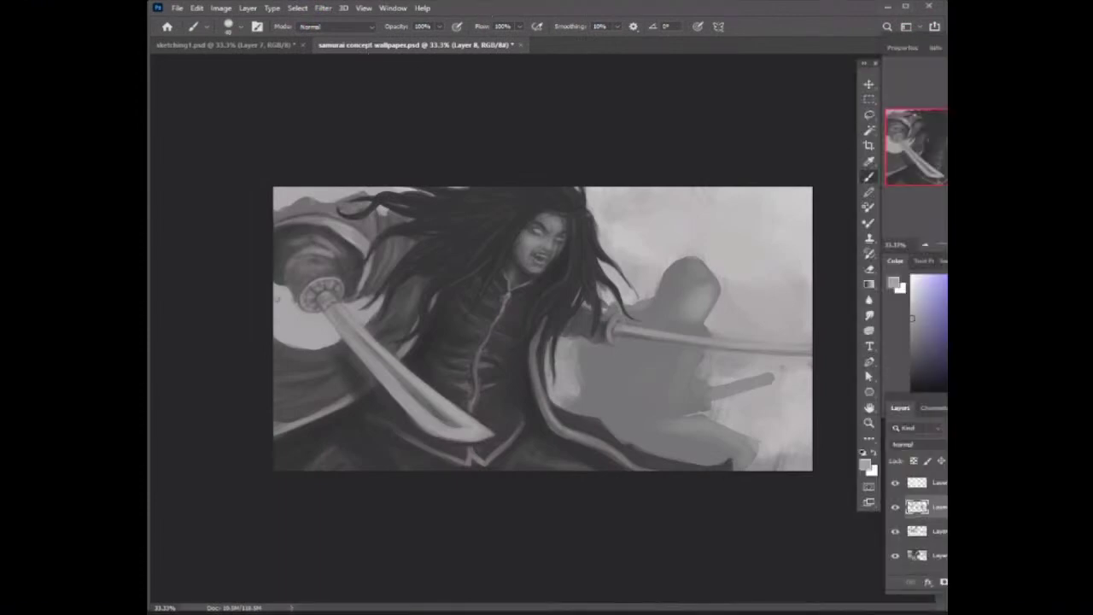
click(250, 47)
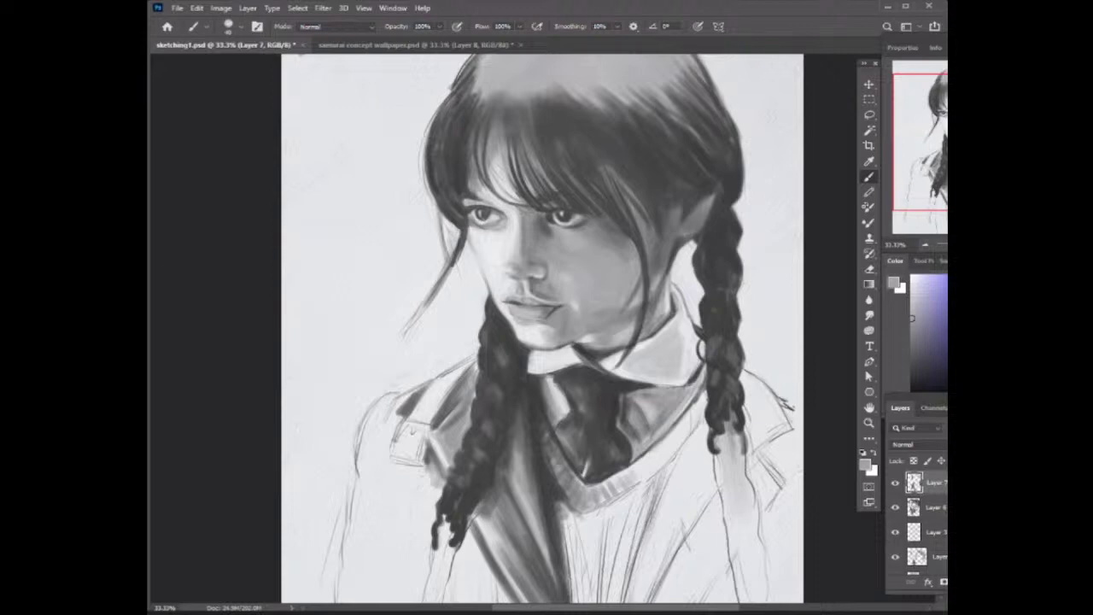
key(Tab)
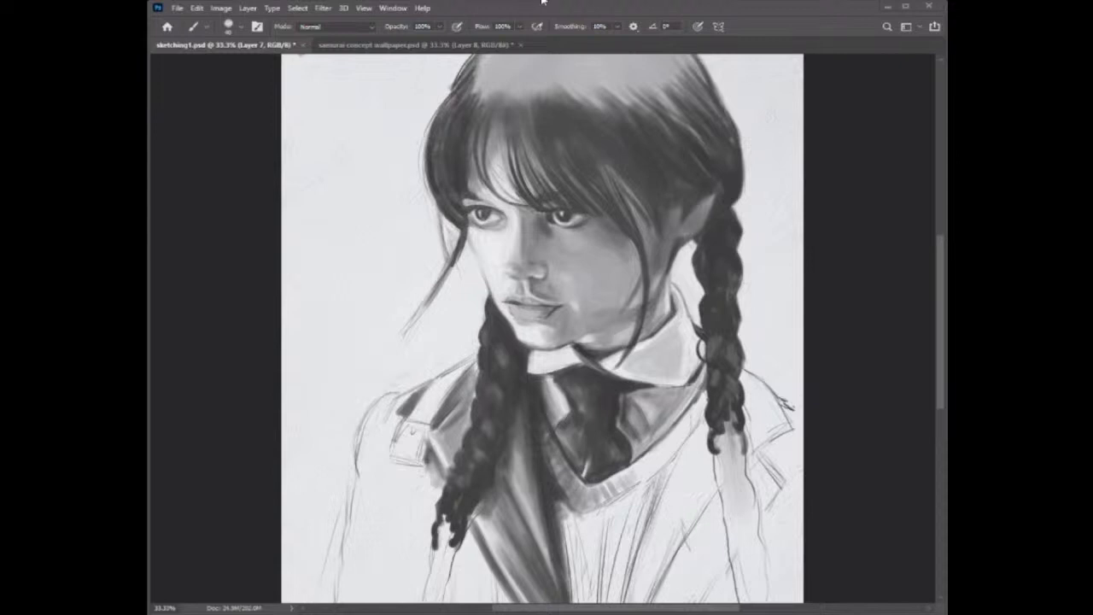
key(Tab)
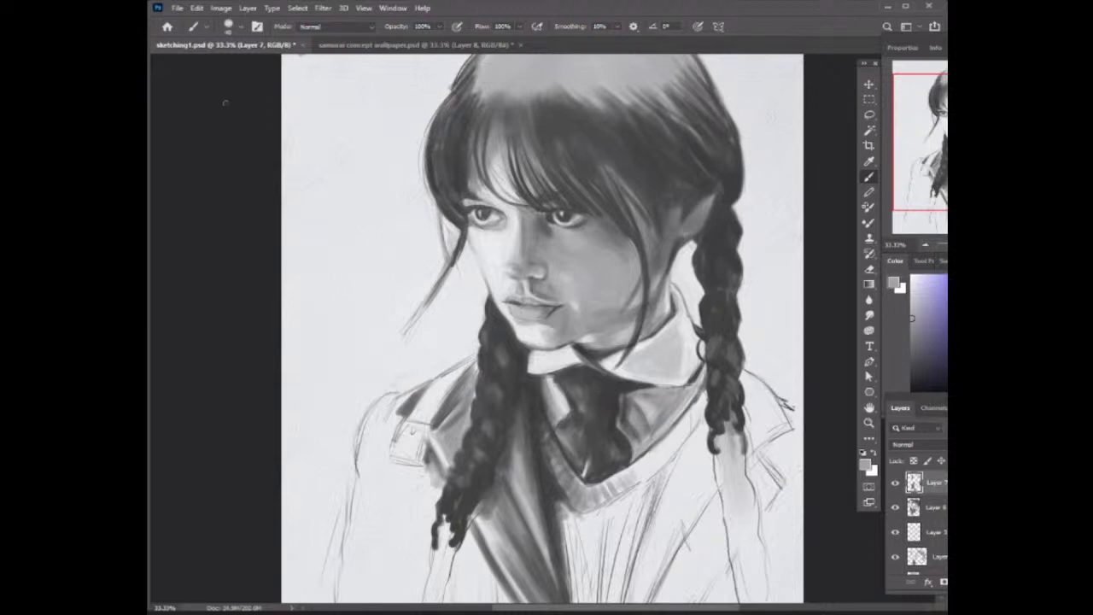
key(Tab)
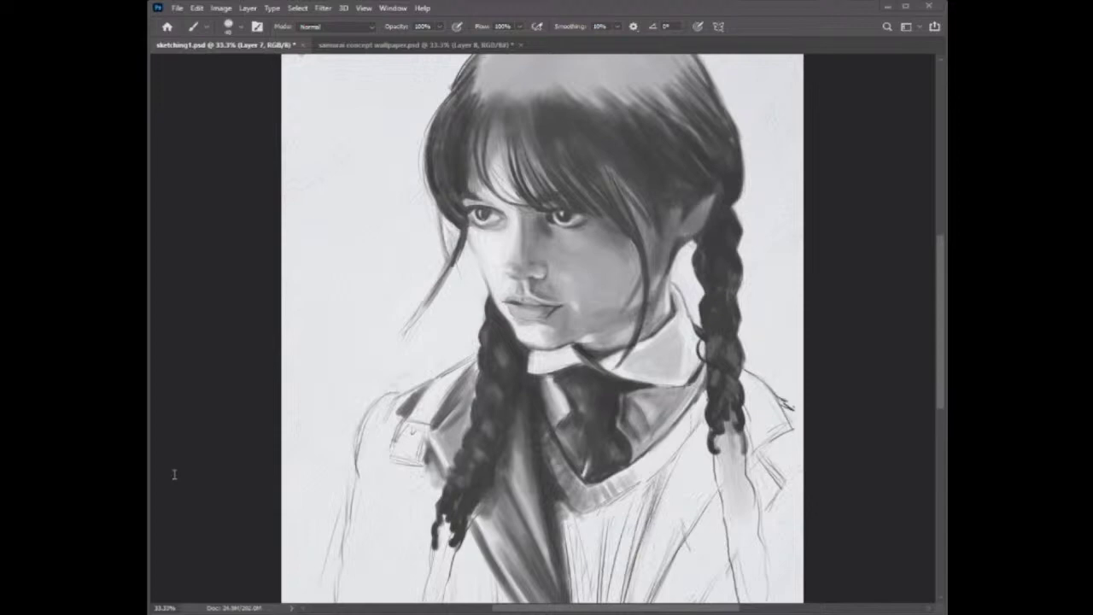
mouse_move(940, 215)
mouse_move(634, 183)
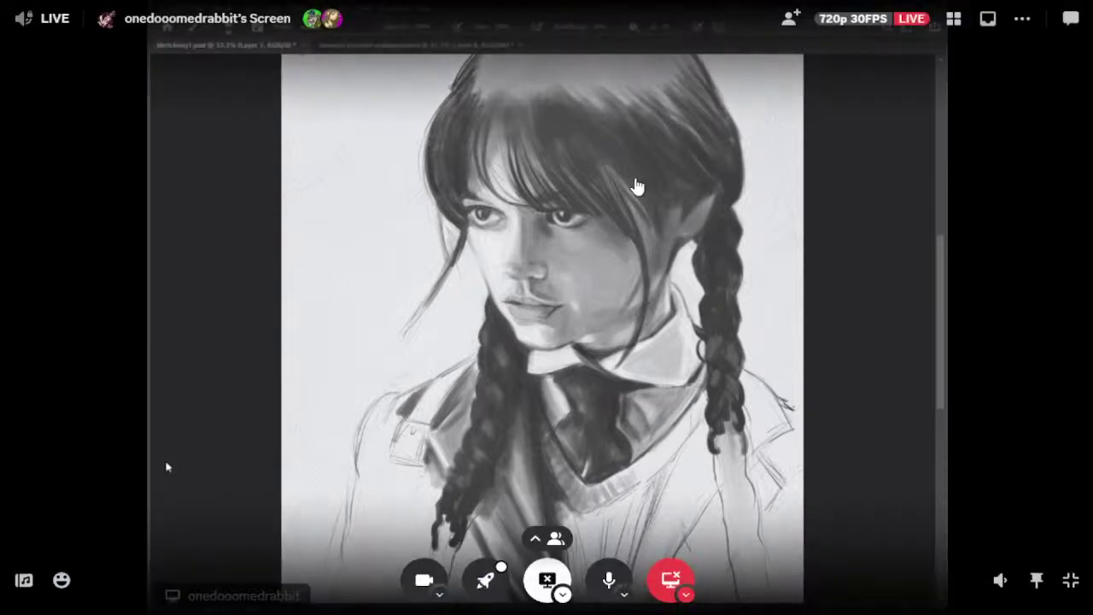
click(956, 23)
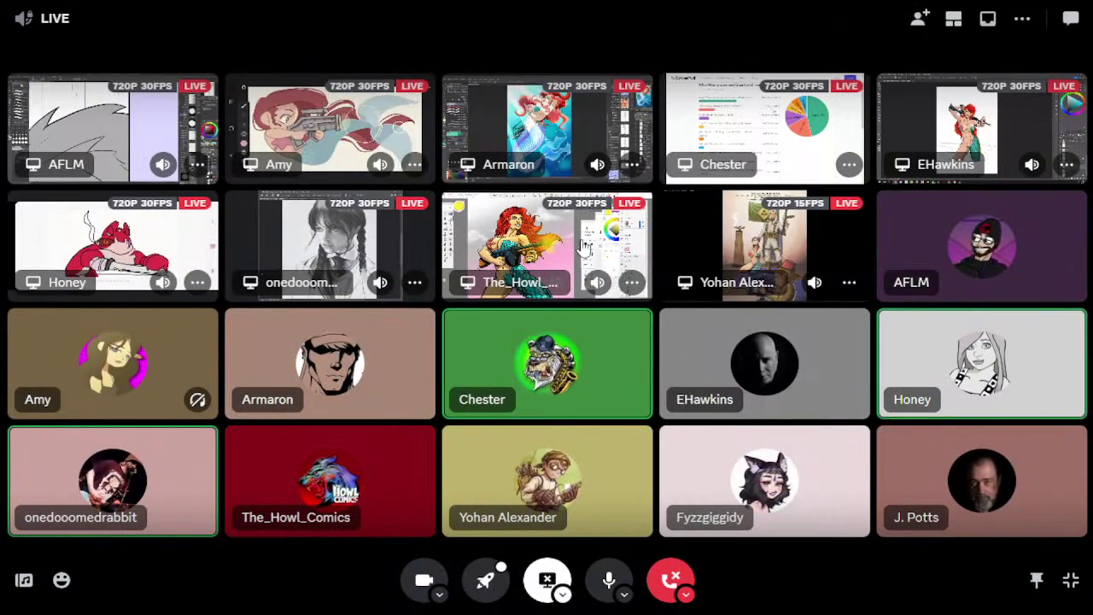
View the stream of the mermaid firing a drum-magazine gun, return to the grid, and enlarge the rifleman and captive mermaid stream.
click(532, 251)
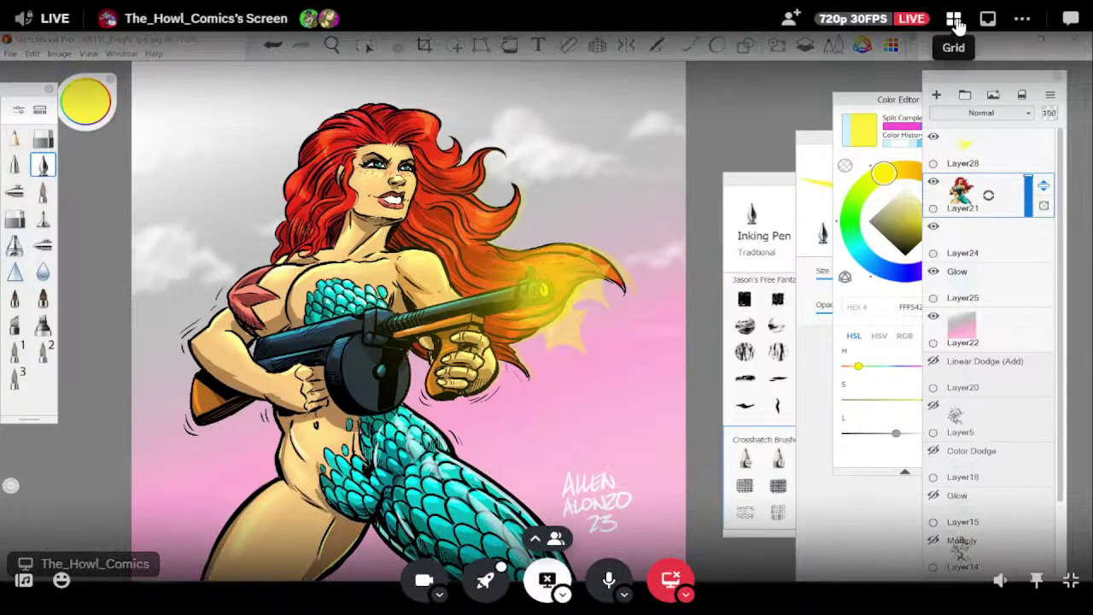
click(955, 22)
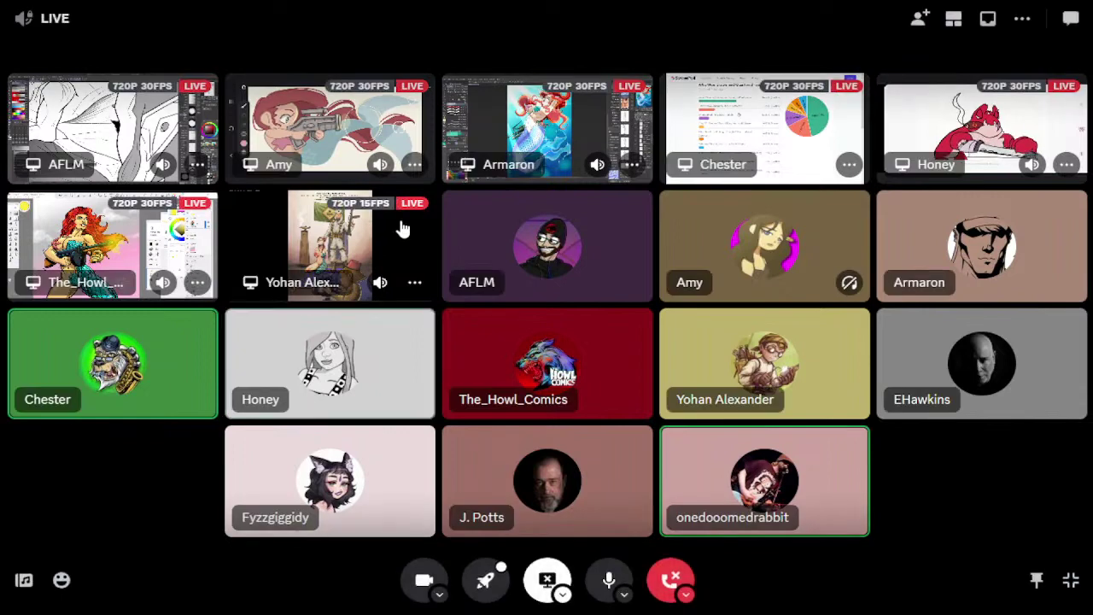
click(345, 253)
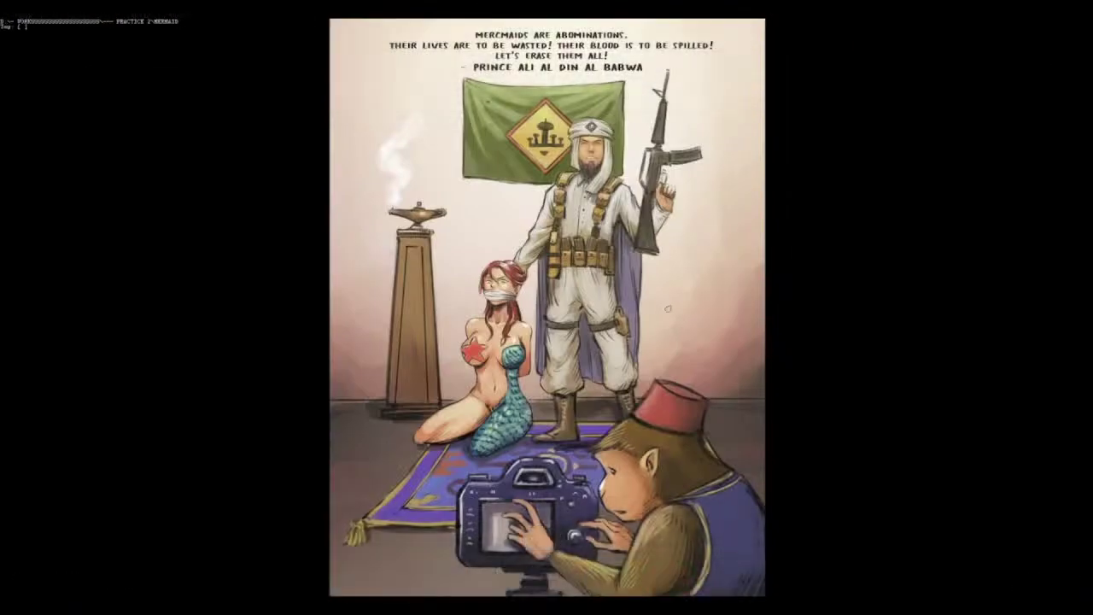